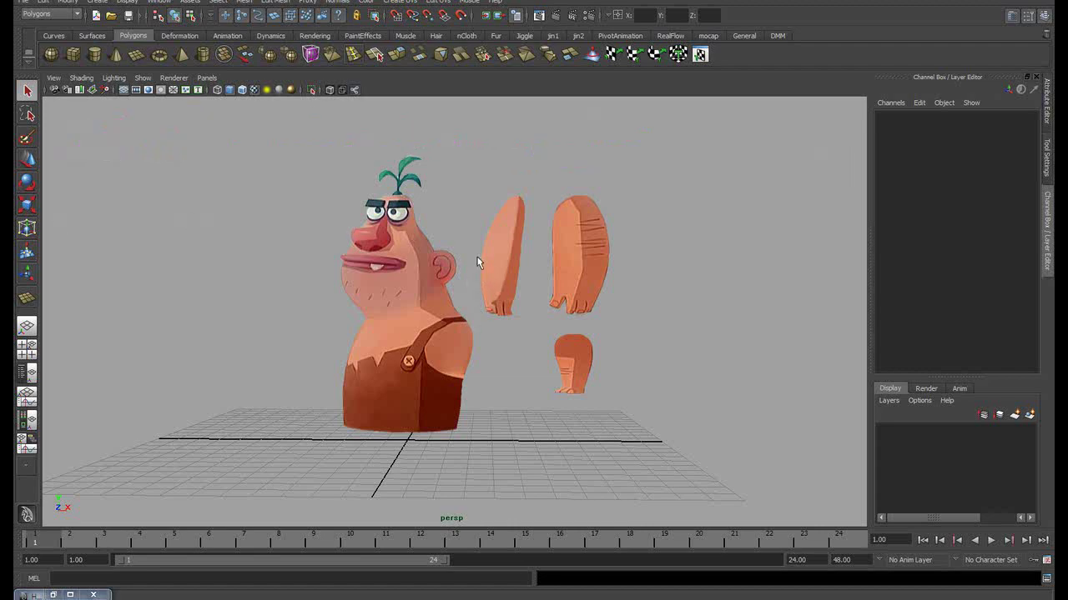
Check the body plane, both arm planes and the small hand plane in the Channel Box, one by one
{"action": "mouse_move", "coordinate": [524, 267]}
{"action": "left_mouse_down", "text": "alt"}
{"action": "mouse_move", "coordinate": [524, 277]}
{"action": "mouse_move", "coordinate": [497, 258]}
{"action": "left_mouse_up", "text": "alt"}
{"action": "left_click", "coordinate": [400, 213]}
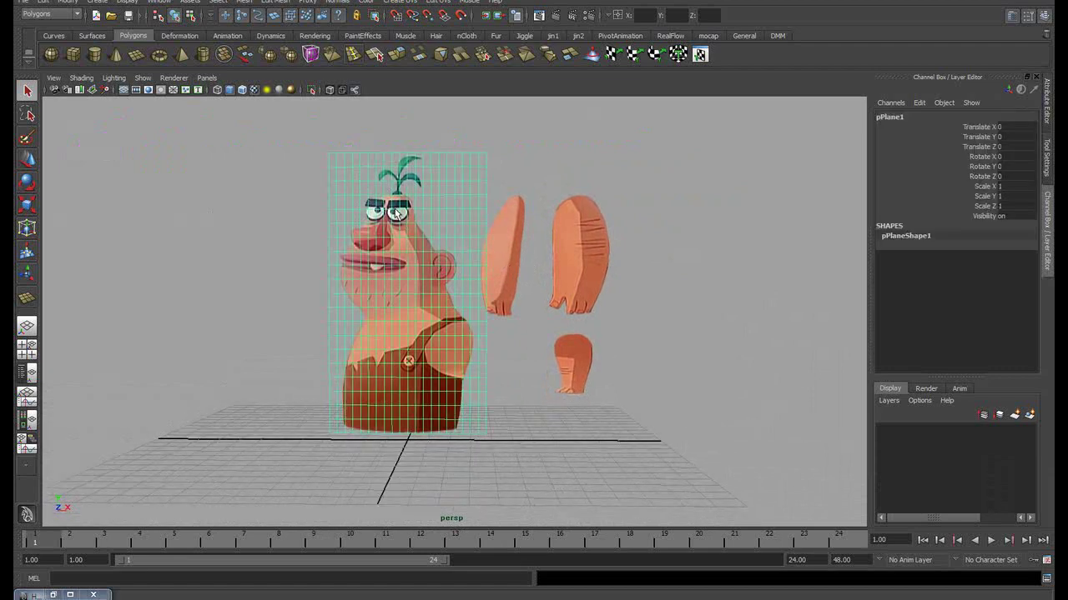
{"action": "mouse_move", "coordinate": [400, 212]}
{"action": "left_mouse_down", "text": "alt"}
{"action": "mouse_move", "coordinate": [348, 186]}
{"action": "mouse_move", "coordinate": [406, 189]}
{"action": "left_mouse_up", "text": "alt"}
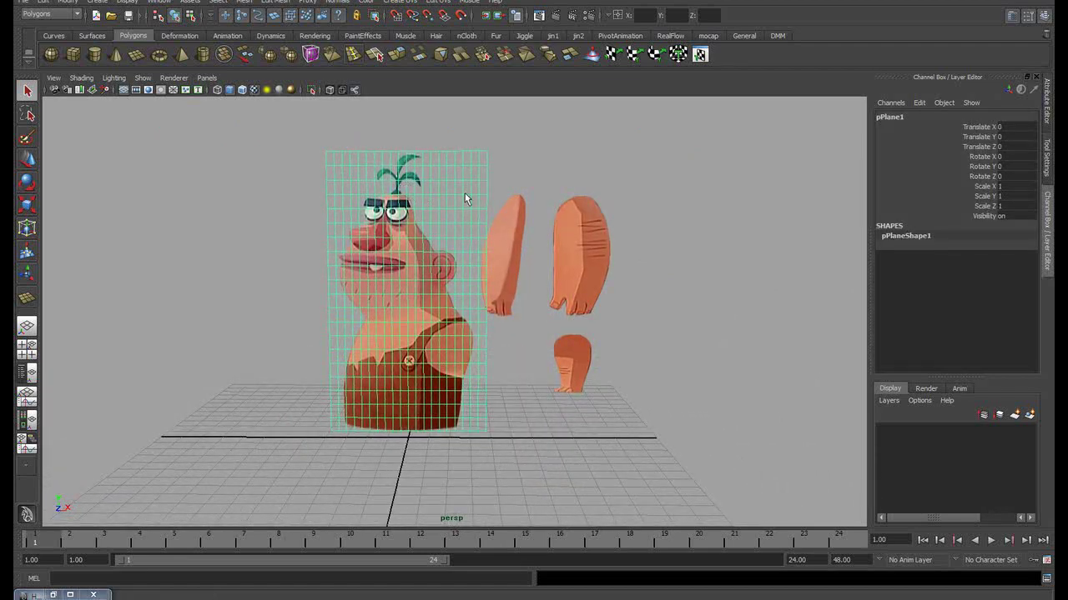
{"action": "left_click", "coordinate": [510, 223]}
{"action": "left_click", "coordinate": [600, 217]}
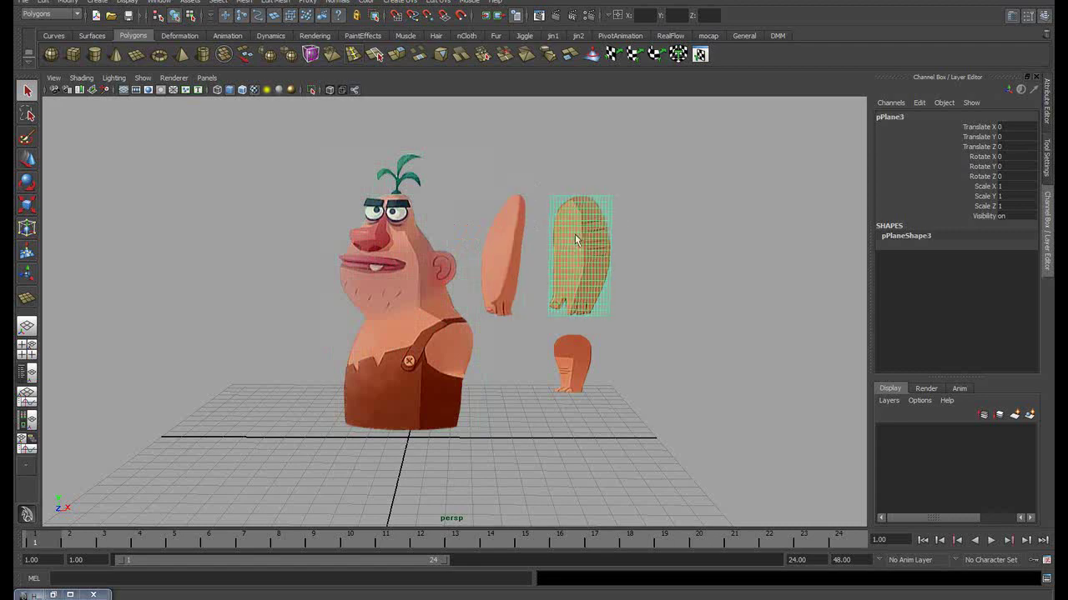
{"action": "left_click", "coordinate": [567, 382]}
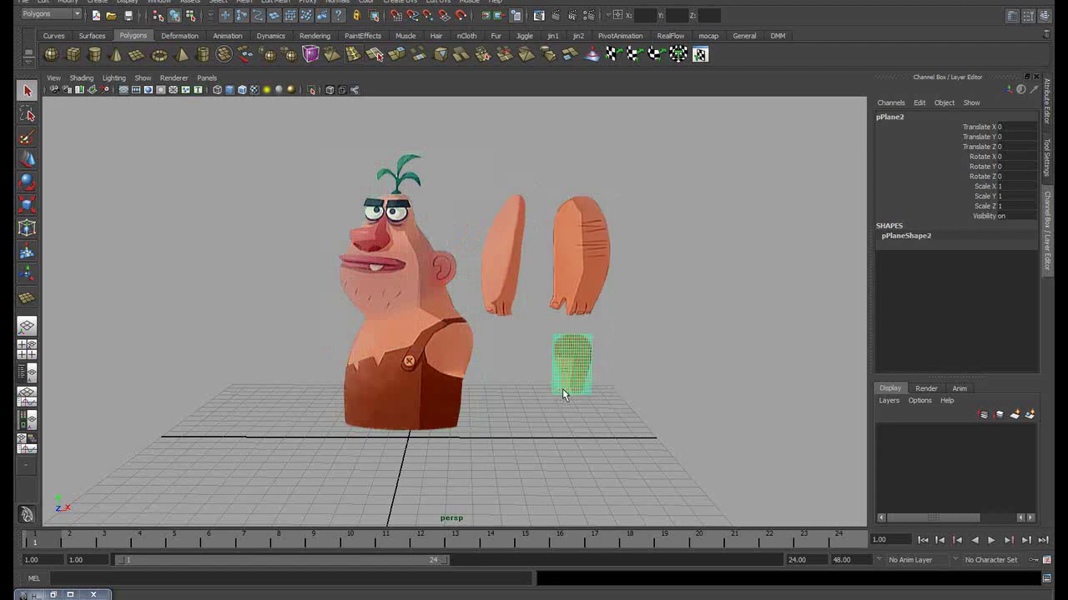
Deselect all the planes and switch to the Notepad list of rigging steps
{"action": "left_click", "coordinate": [634, 338]}
{"action": "left_click_drag", "start_coordinate": [579, 347], "coordinate": [574, 332], "text": "alt"}
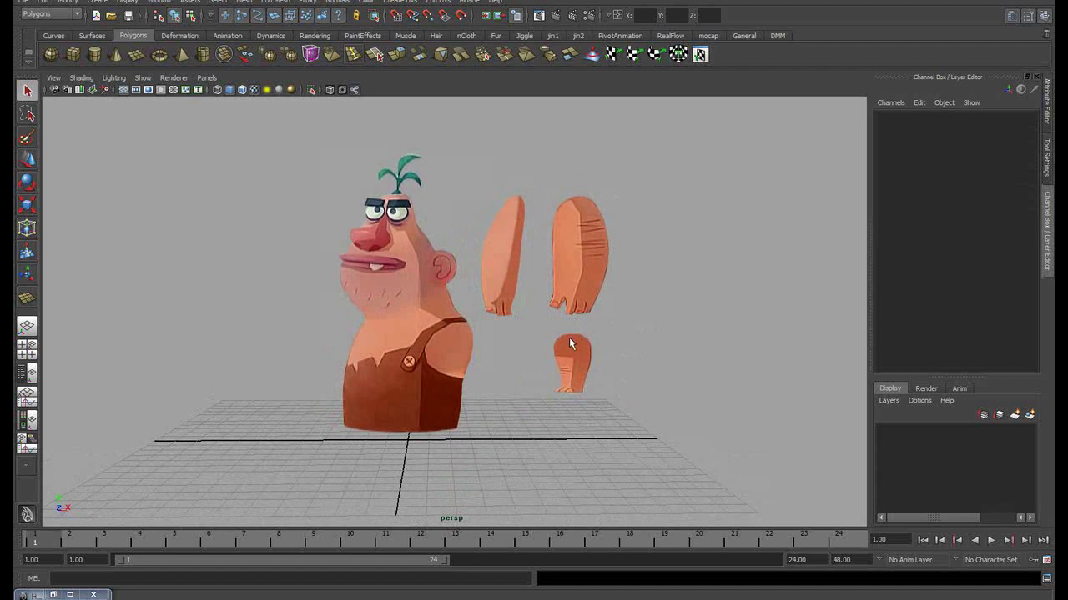
{"action": "key", "text": "alt+Tab"}
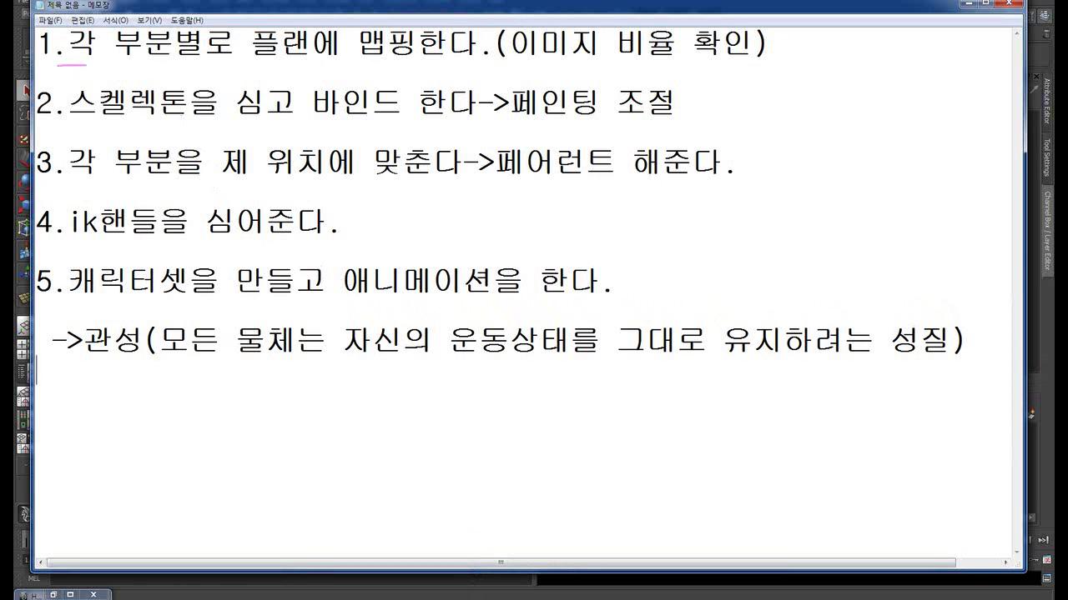
{"action": "left_click_drag", "start_coordinate": [87, 64], "coordinate": [753, 58]}
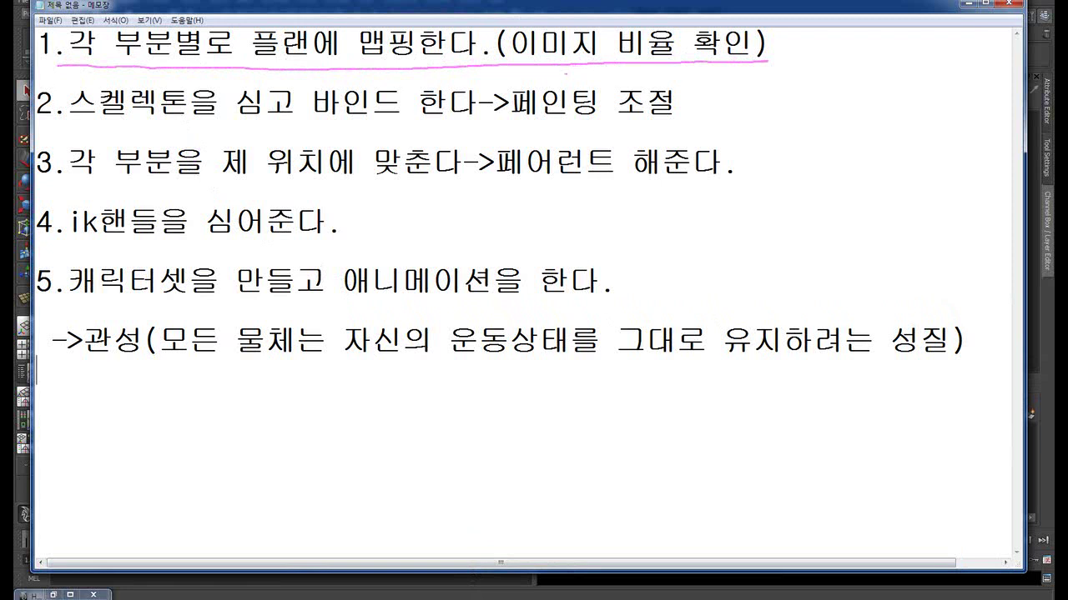
{"action": "mouse_move", "coordinate": [551, 75]}
{"action": "left_mouse_down"}
{"action": "mouse_move", "coordinate": [626, 12]}
{"action": "mouse_move", "coordinate": [587, 80]}
{"action": "mouse_move", "coordinate": [514, 79]}
{"action": "left_mouse_up"}
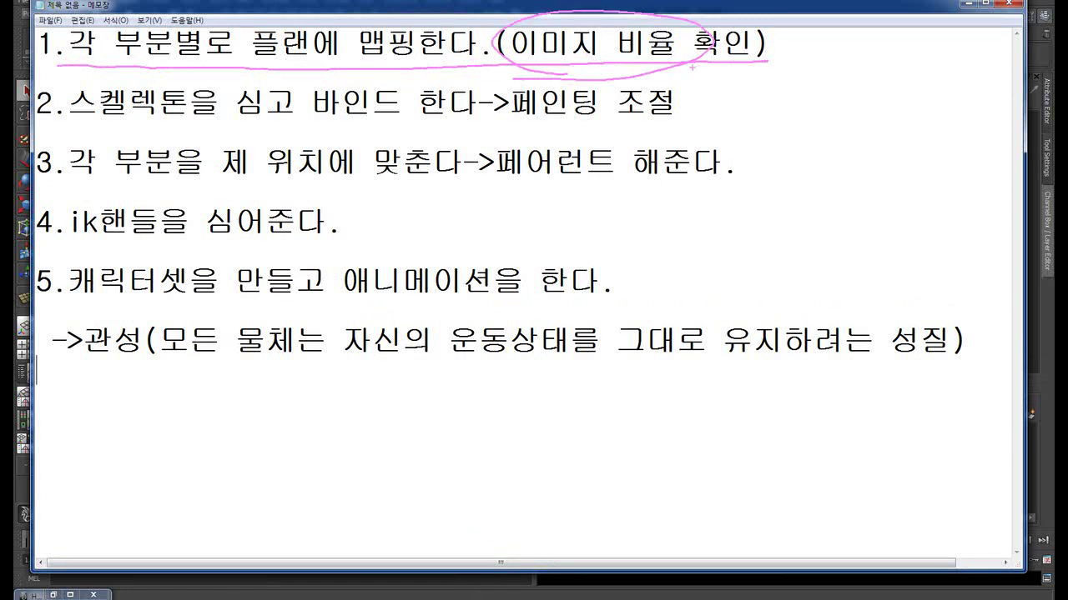
{"action": "key", "text": "Escape"}
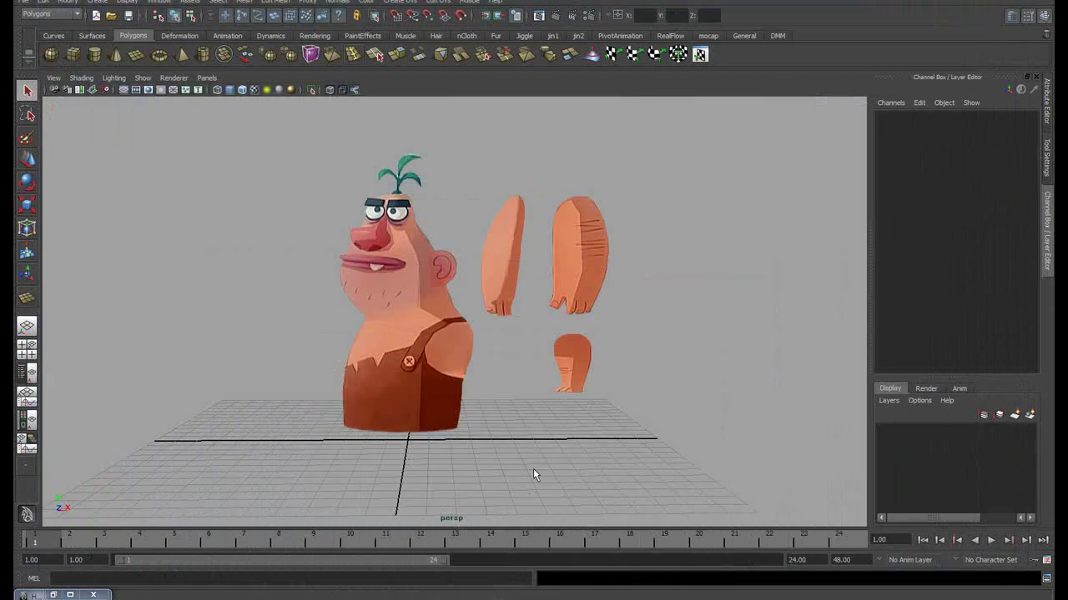
Orbit the character, switch to the front view and pan so the body sits further left
{"action": "left_click_drag", "start_coordinate": [704, 251], "coordinate": [509, 262], "text": "alt"}
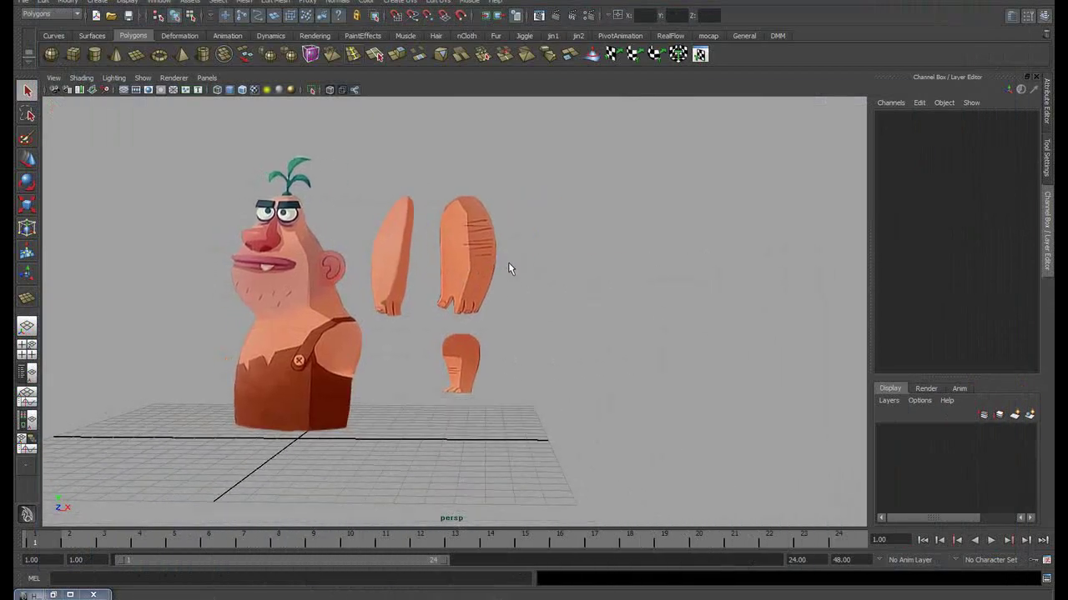
{"action": "key", "text": "space"}
{"action": "key", "text": "space"}
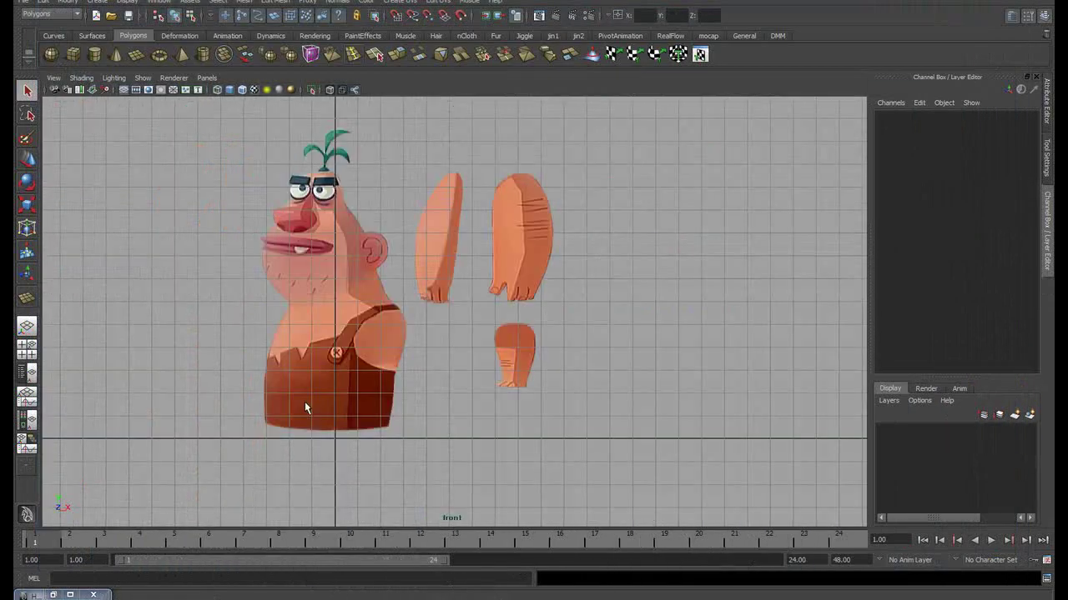
{"action": "mouse_move", "coordinate": [304, 401]}
{"action": "middle_mouse_down", "text": "alt"}
{"action": "mouse_move", "coordinate": [167, 391]}
{"action": "mouse_move", "coordinate": [369, 302]}
{"action": "middle_mouse_up", "text": "alt"}
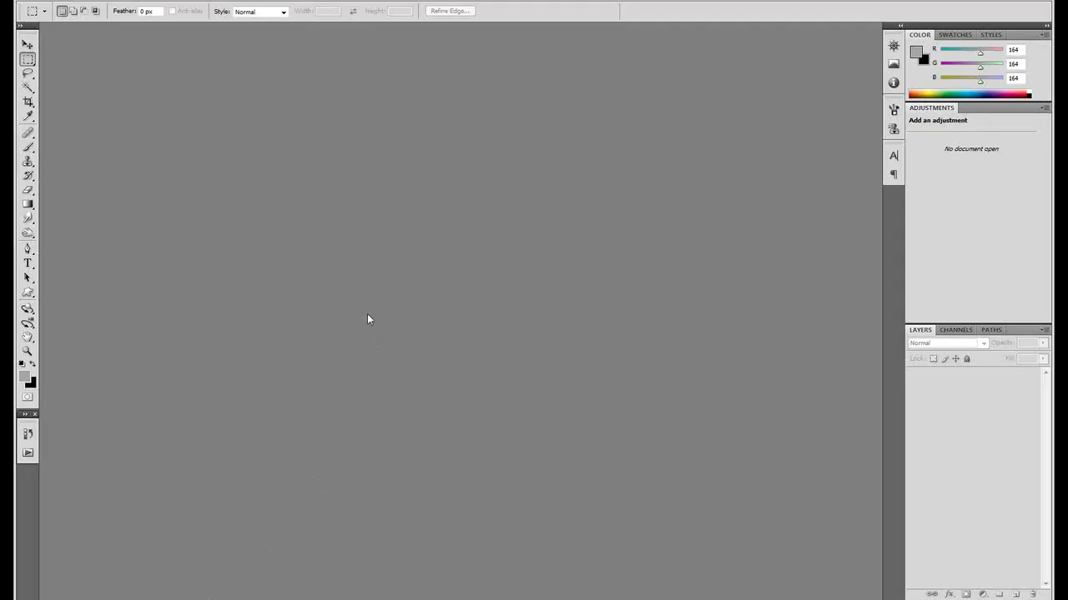
Open leftArm.png from the sourceimages folder
{"action": "double_click", "coordinate": [295, 320]}
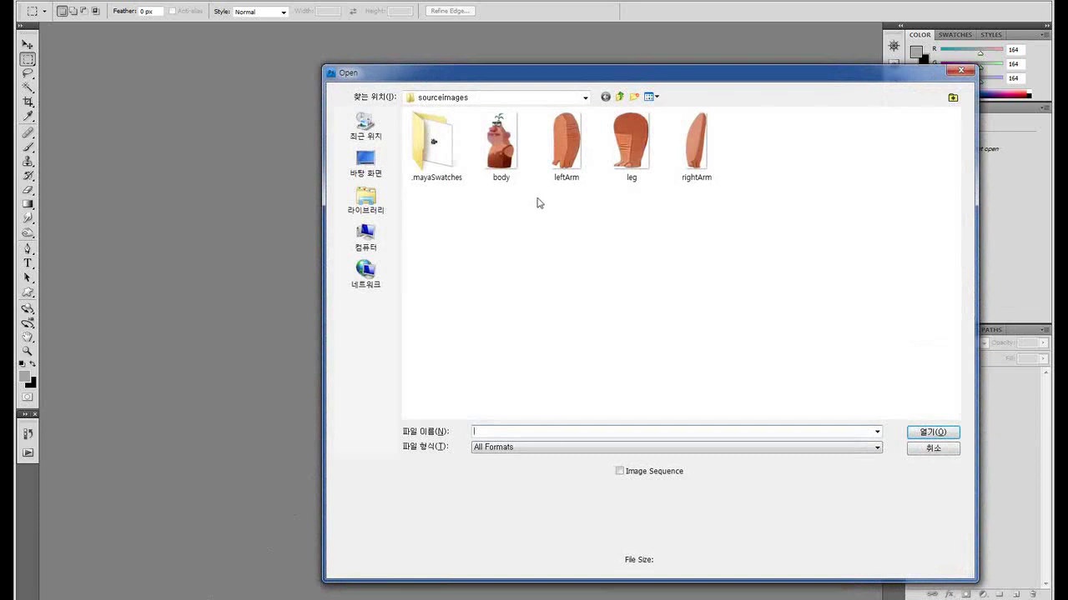
{"action": "left_click", "coordinate": [567, 150]}
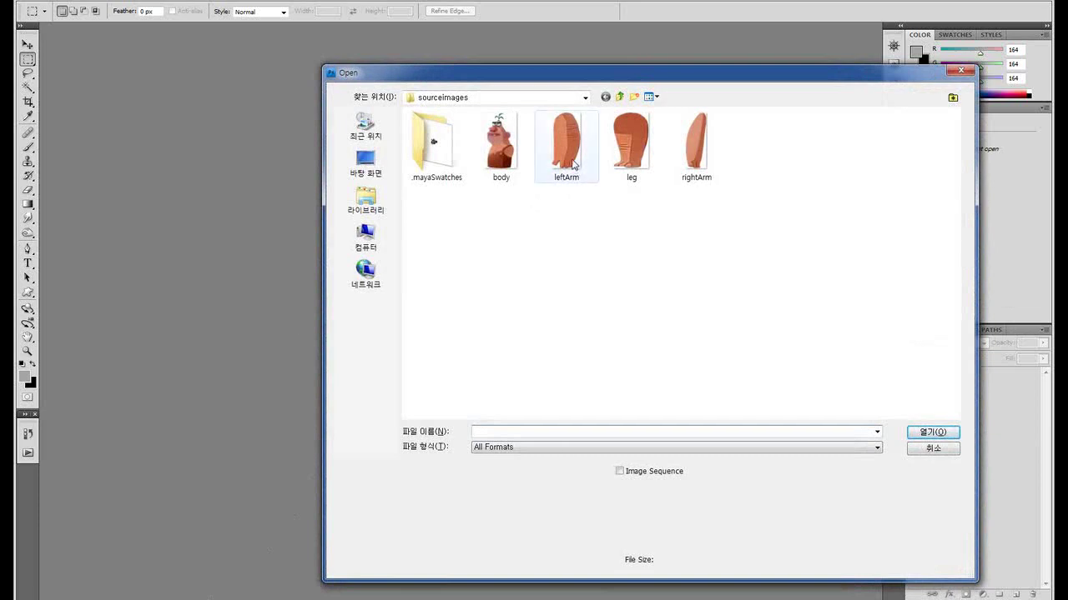
{"action": "left_click", "coordinate": [945, 436]}
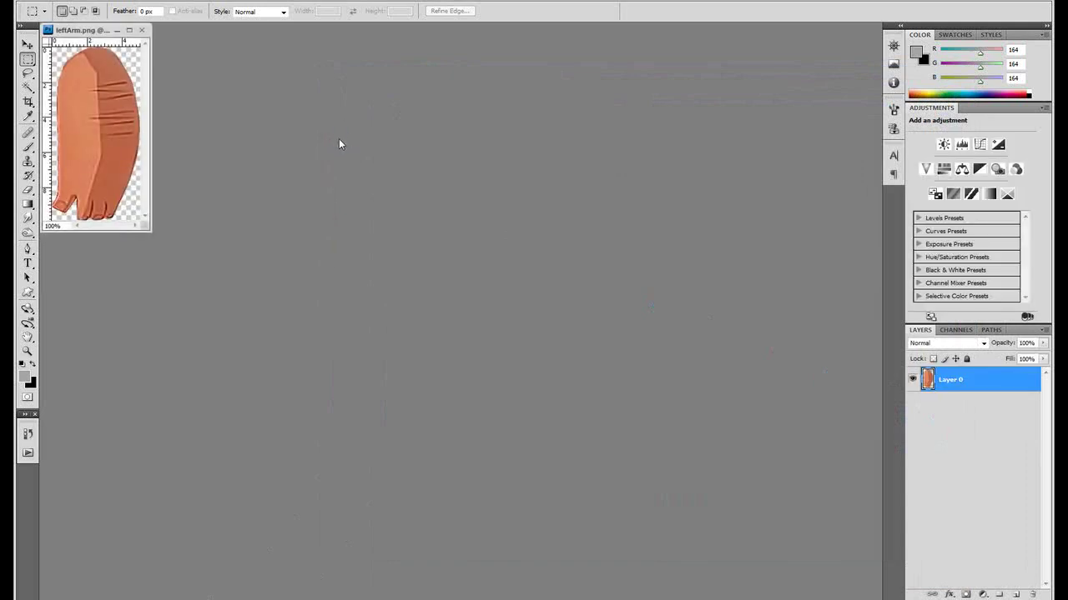
Check leftArm's Image Size of 143 × 281 pixels, then cancel without changes
{"action": "left_click", "coordinate": [98, 4]}
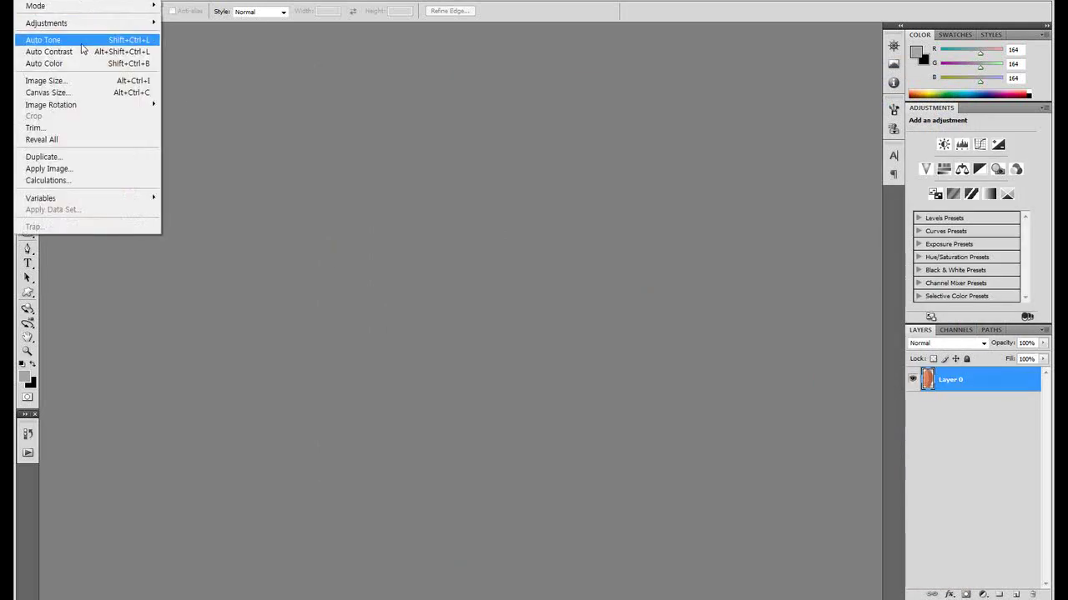
{"action": "left_click", "coordinate": [74, 87]}
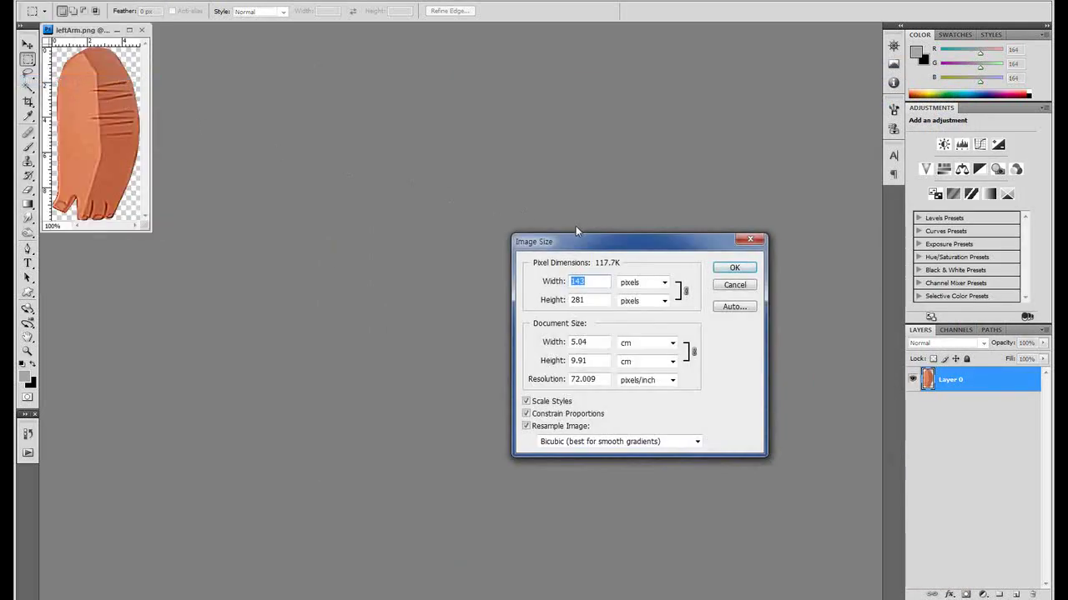
{"action": "left_click_drag", "start_coordinate": [576, 241], "coordinate": [479, 172]}
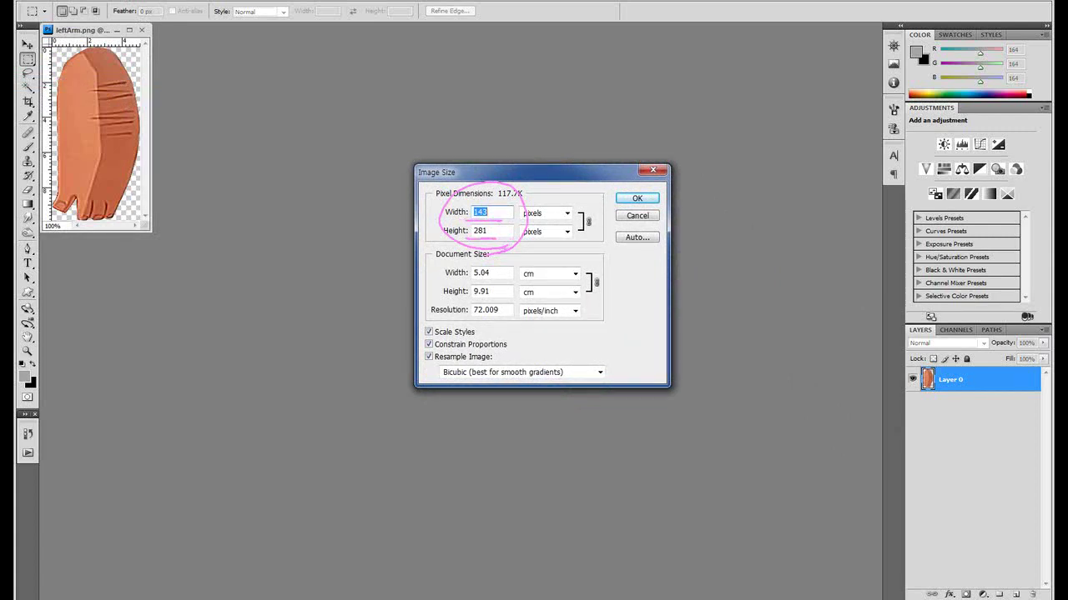
{"action": "key", "text": "Escape"}
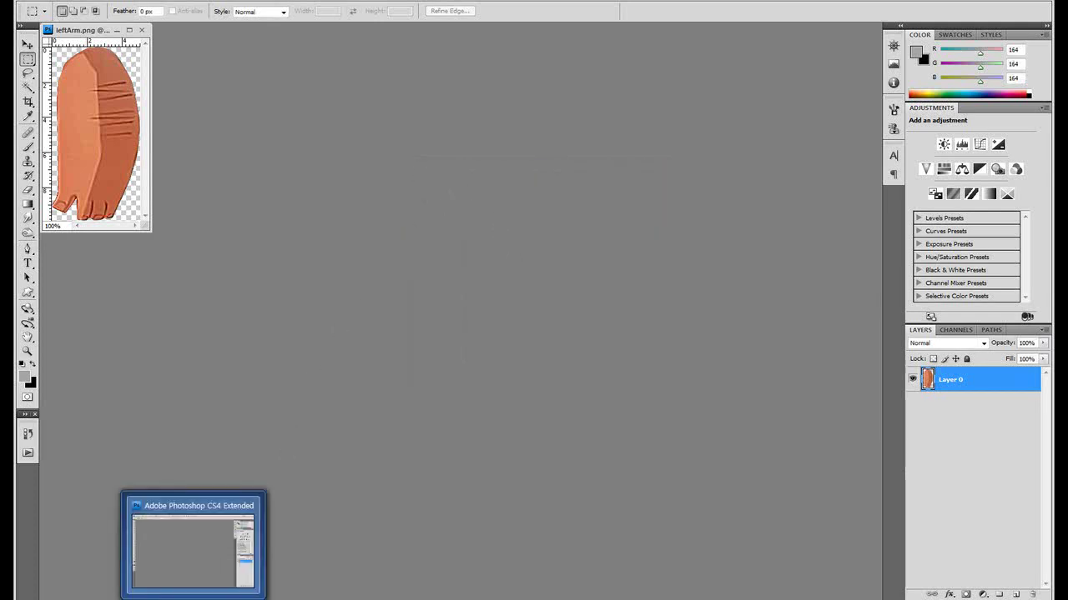
Back in Maya, draw a new polygon plane to the right of the character pieces
{"action": "left_click", "coordinate": [300, 547]}
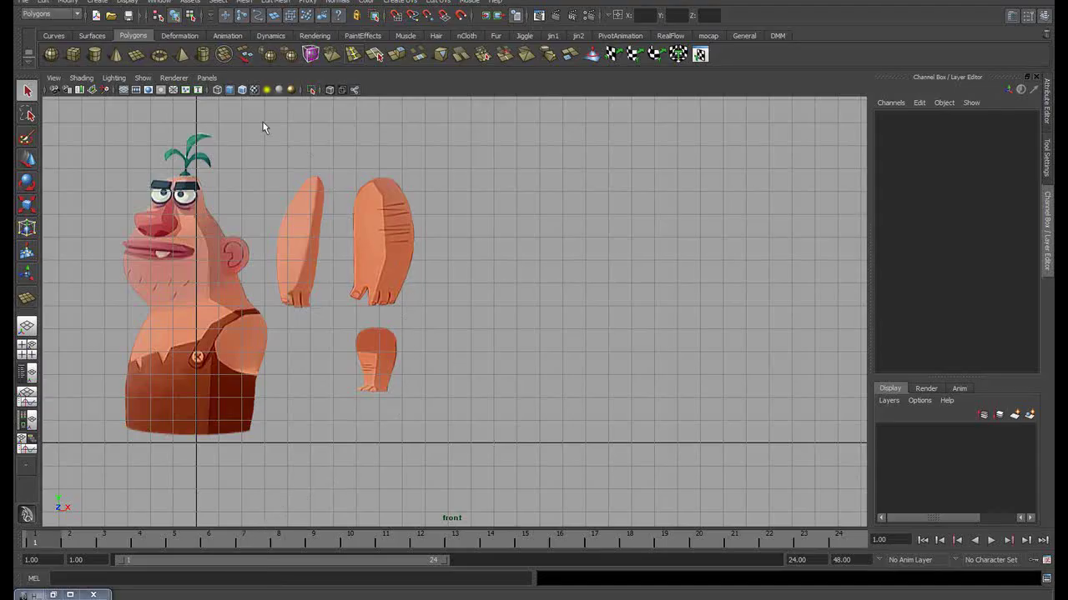
{"action": "left_click", "coordinate": [136, 54]}
{"action": "mouse_move", "coordinate": [492, 154]}
{"action": "left_mouse_down"}
{"action": "mouse_move", "coordinate": [539, 241]}
{"action": "mouse_move", "coordinate": [632, 321]}
{"action": "left_mouse_up"}
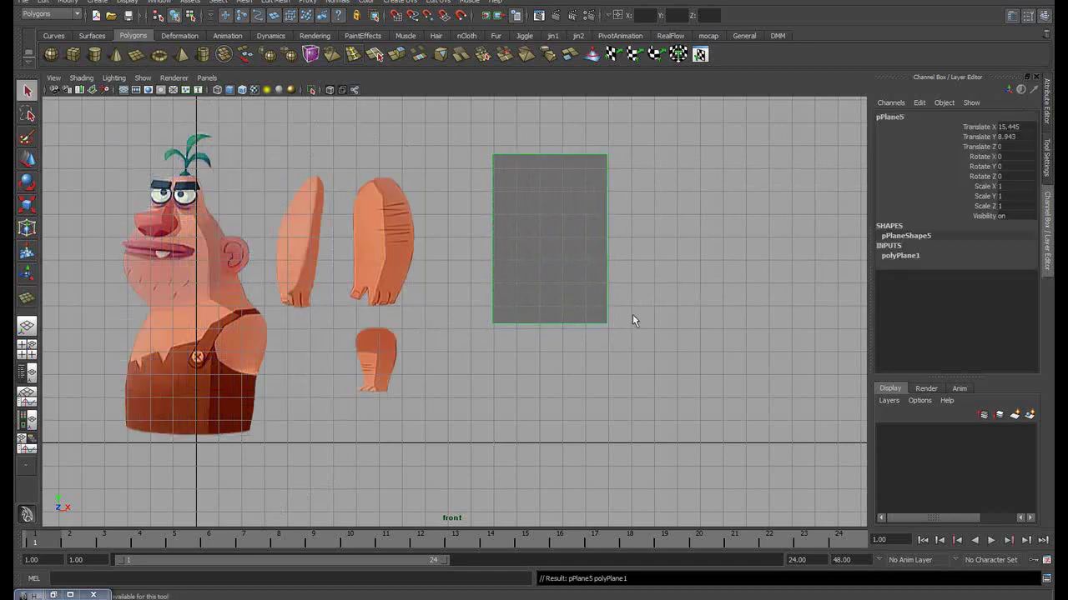
Set the new plane's width to 143 and height to 281
{"action": "left_click", "coordinate": [913, 256]}
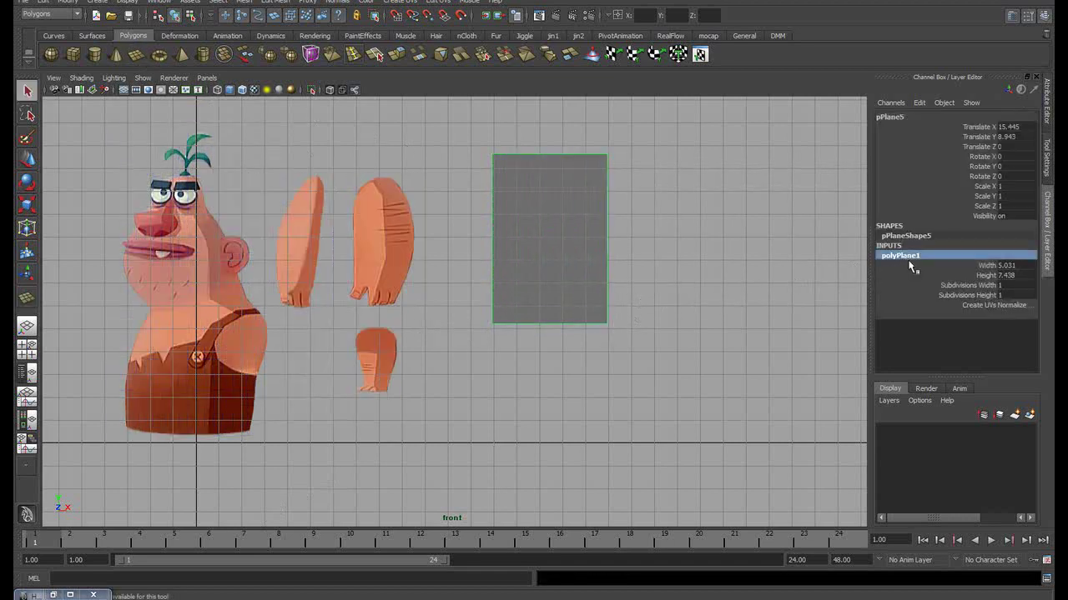
{"action": "left_click", "coordinate": [1009, 265]}
{"action": "type", "text": "143"}
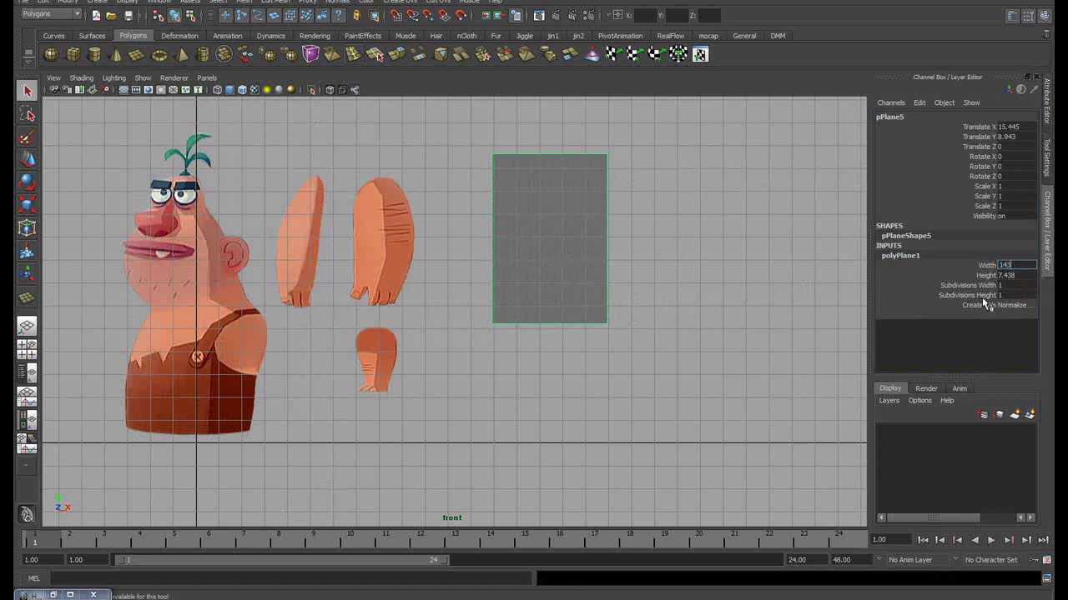
{"action": "key", "text": "Tab"}
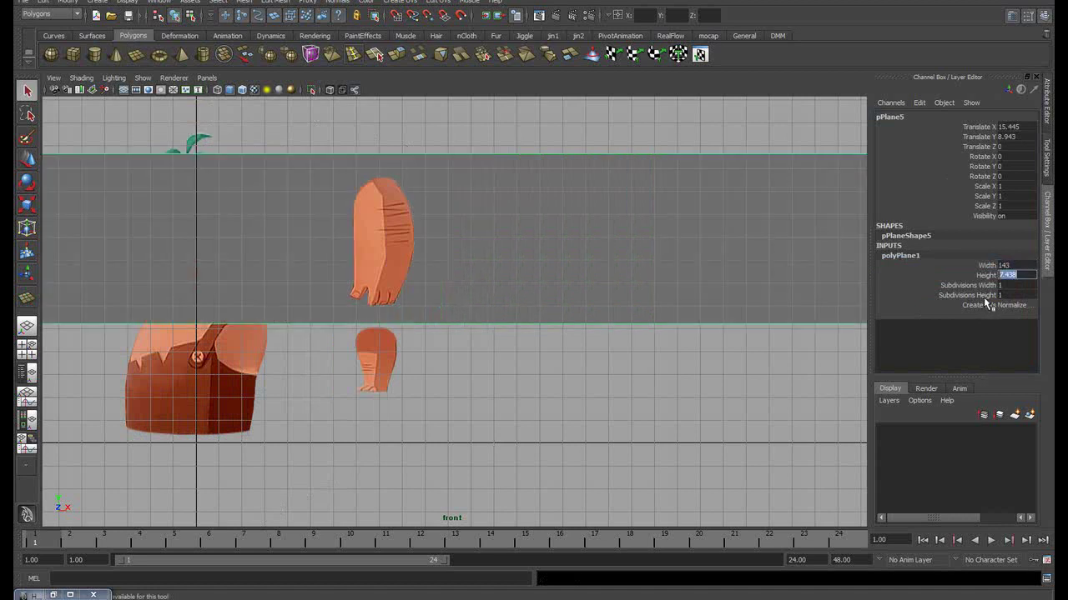
{"action": "type", "text": "28"}
{"action": "type", "text": "1"}
{"action": "key", "text": "Tab"}
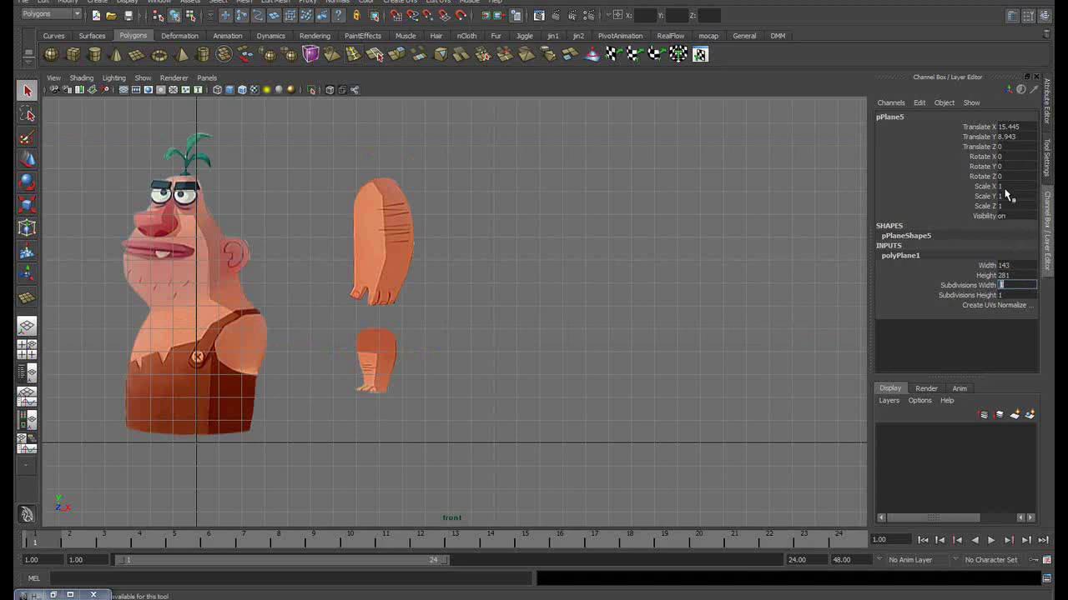
Scale the new plane uniformly to 0.02 in X, Y and Z
{"action": "left_click_drag", "start_coordinate": [1001, 186], "coordinate": [1021, 205]}
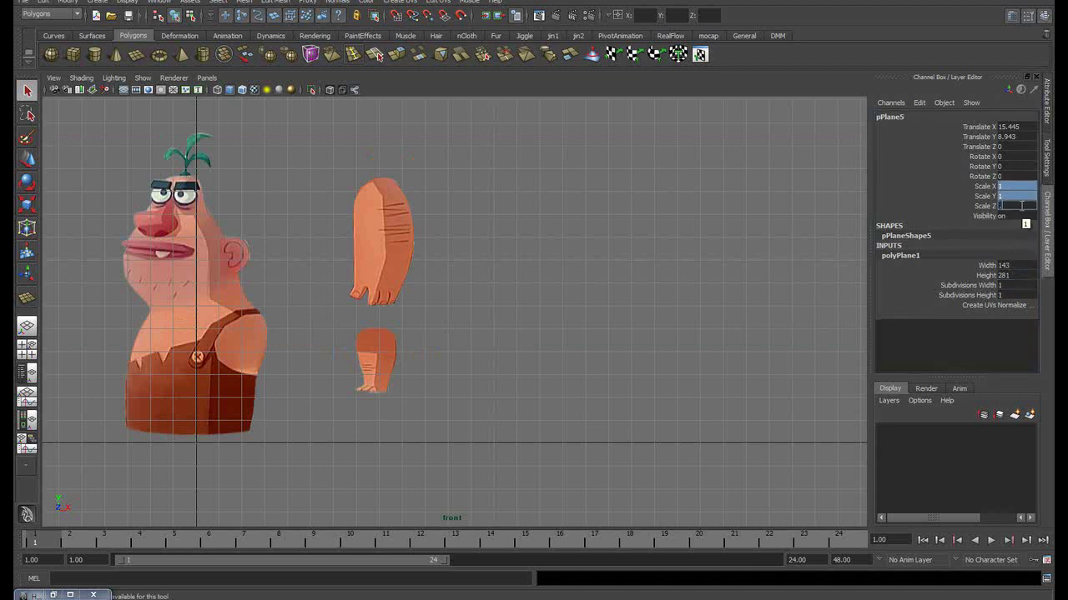
{"action": "type", "text": "0.02"}
{"action": "key", "text": "Return"}
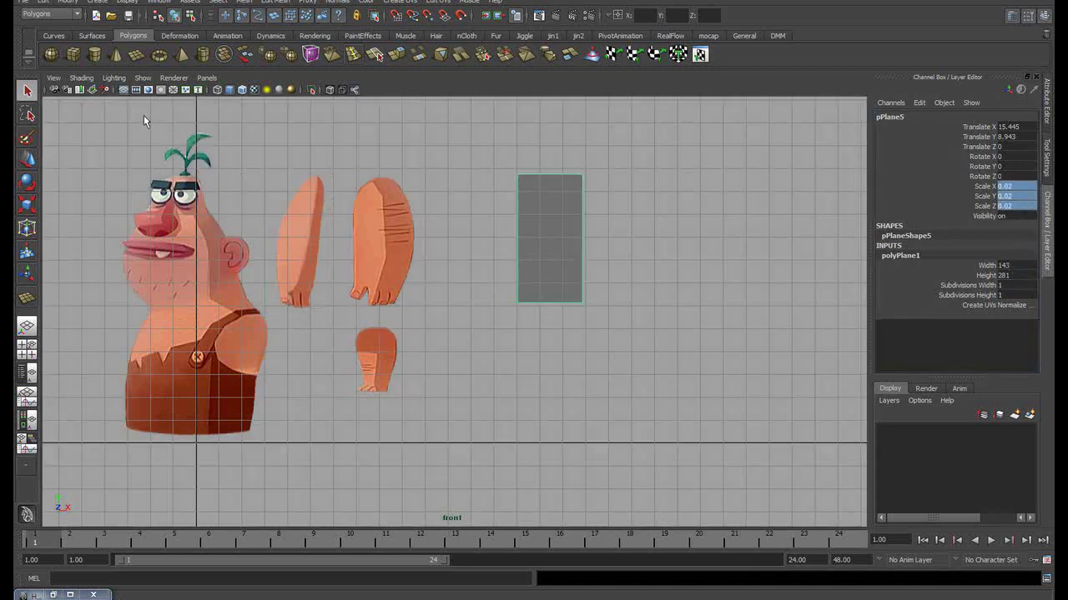
In perspective view, set the plane's Subdivisions Width and Height both to 20
{"action": "left_click", "coordinate": [642, 210]}
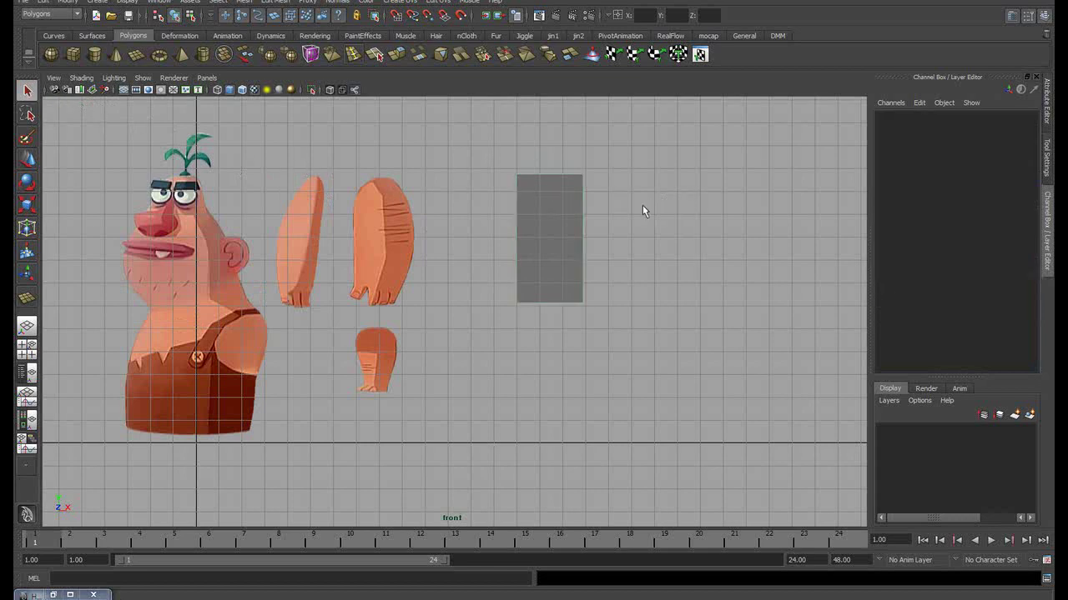
{"action": "left_click", "coordinate": [534, 278]}
{"action": "middle_click_drag", "start_coordinate": [619, 207], "coordinate": [610, 215], "text": "alt"}
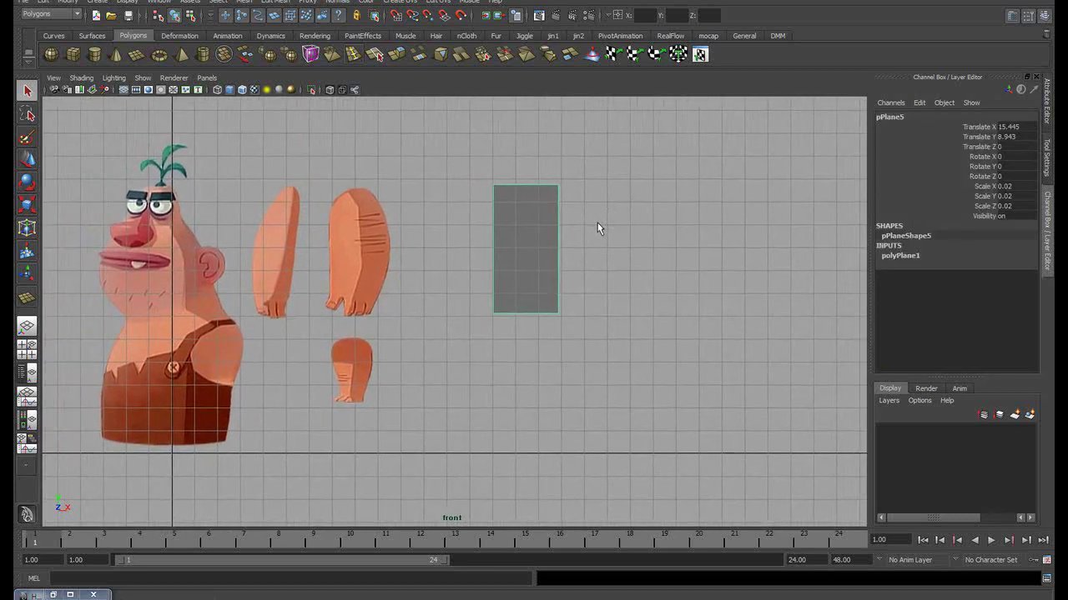
{"action": "key", "text": "space"}
{"action": "key", "text": "space"}
{"action": "mouse_move", "coordinate": [605, 217]}
{"action": "left_mouse_down", "text": "alt"}
{"action": "mouse_move", "coordinate": [583, 226]}
{"action": "mouse_move", "coordinate": [607, 207]}
{"action": "left_mouse_up", "text": "alt"}
{"action": "middle_click_drag", "start_coordinate": [606, 207], "coordinate": [548, 208], "text": "alt"}
{"action": "left_click", "coordinate": [898, 255]}
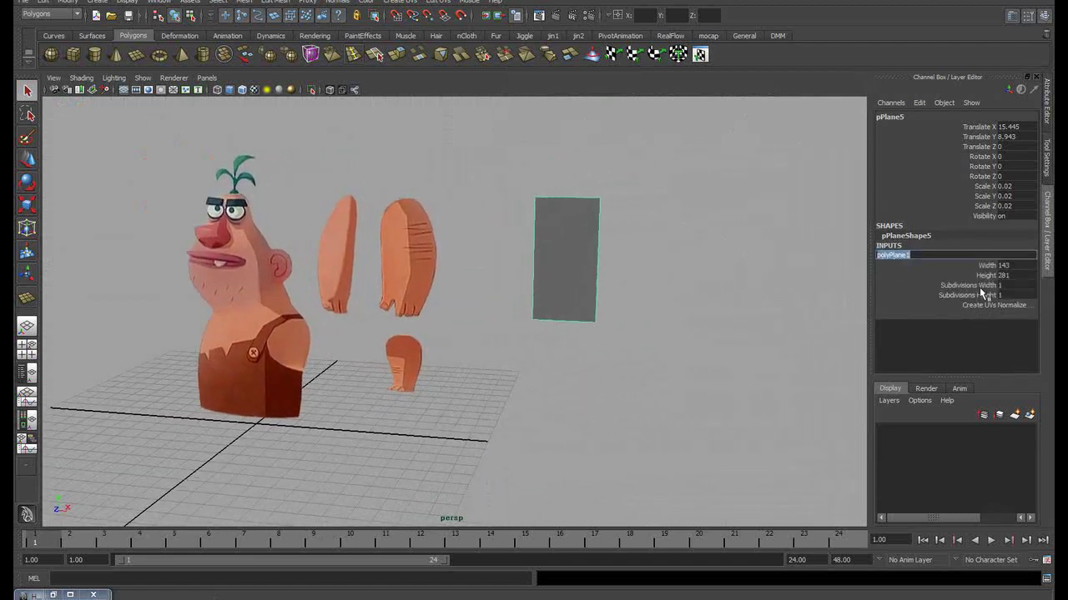
{"action": "left_click_drag", "start_coordinate": [976, 285], "coordinate": [978, 296]}
{"action": "type", "text": "20"}
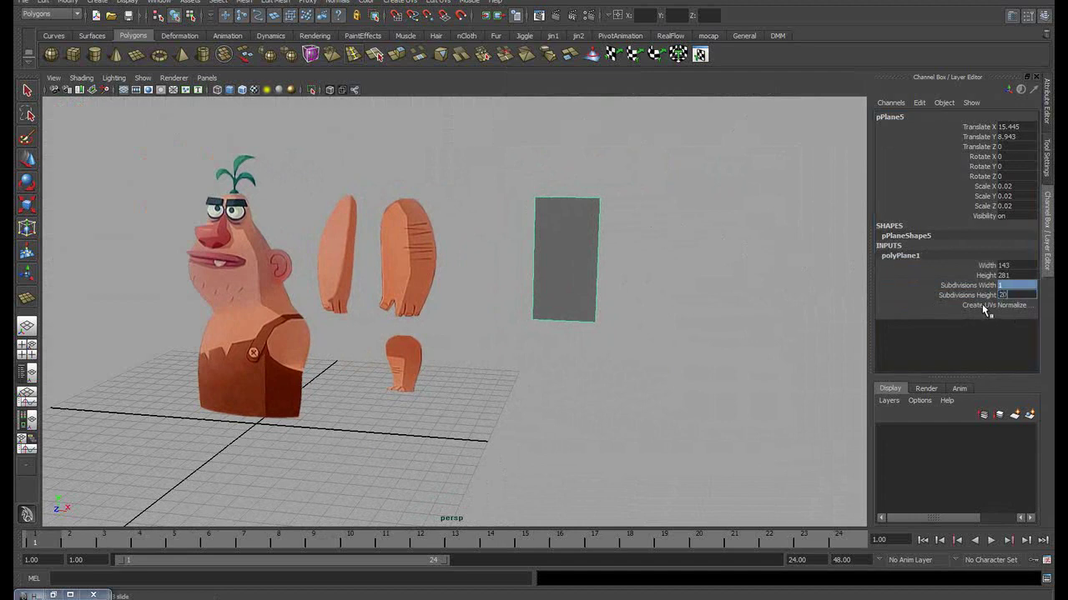
{"action": "key", "text": "Return"}
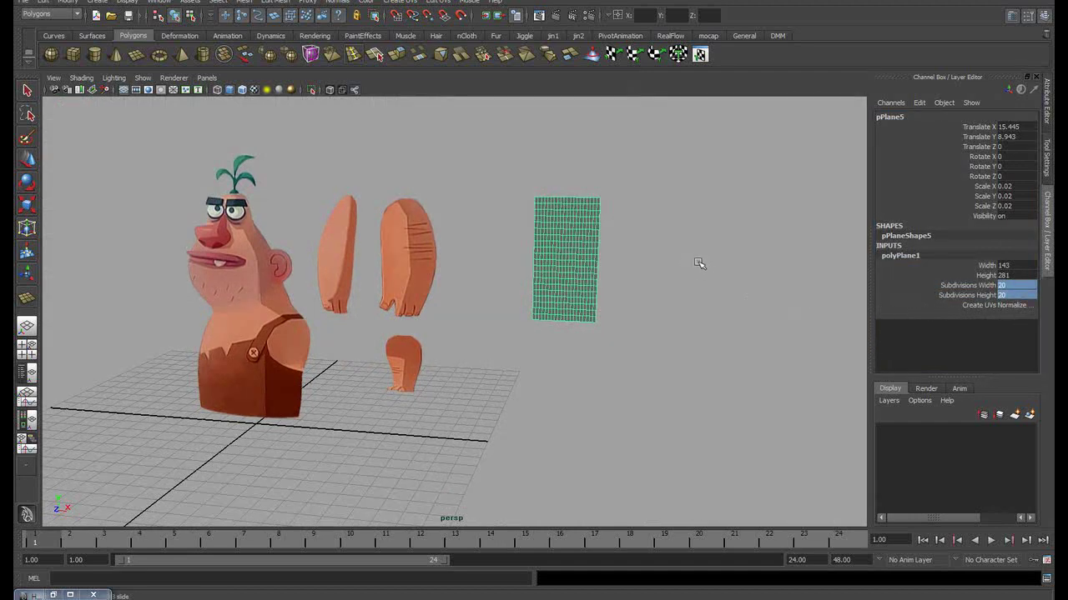
Reselect the gridded plane and bring up the Create UVs menu
{"action": "left_click_drag", "start_coordinate": [699, 263], "coordinate": [683, 258], "text": "alt"}
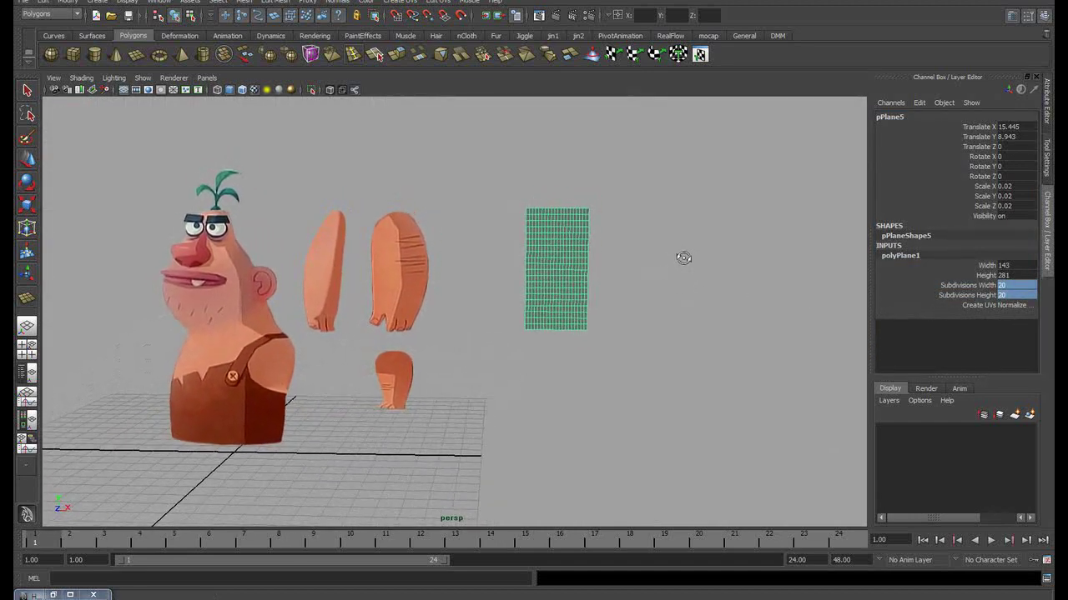
{"action": "left_click", "coordinate": [645, 263]}
{"action": "left_click", "coordinate": [584, 276]}
{"action": "left_click_drag", "start_coordinate": [603, 275], "coordinate": [626, 255], "text": "alt"}
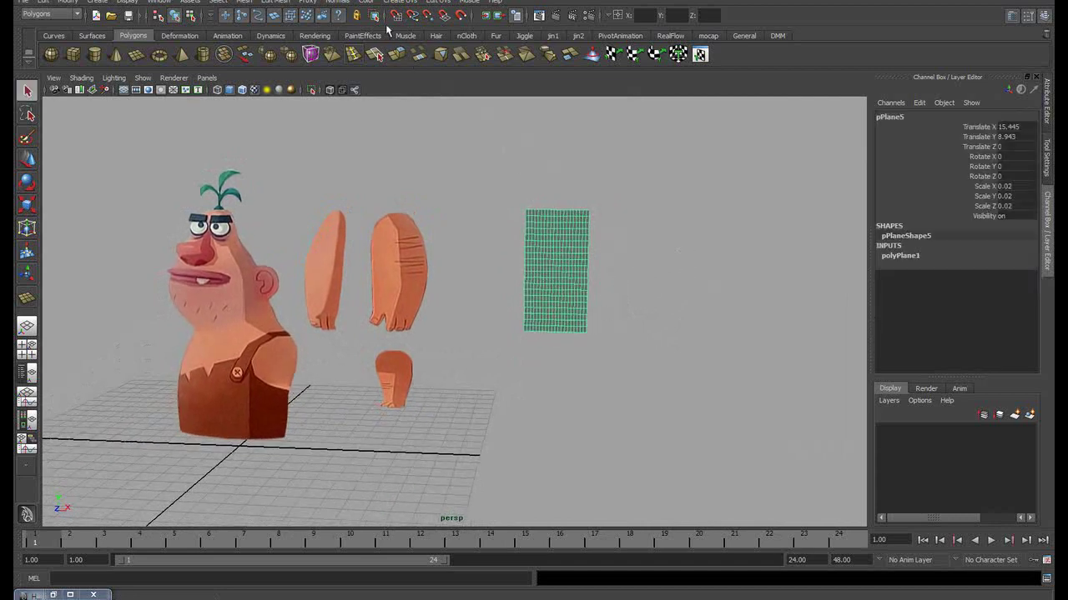
{"action": "left_click", "coordinate": [399, 2]}
Apply a Planar Mapping projection to the gridded plane
{"action": "left_click", "coordinate": [512, 18]}
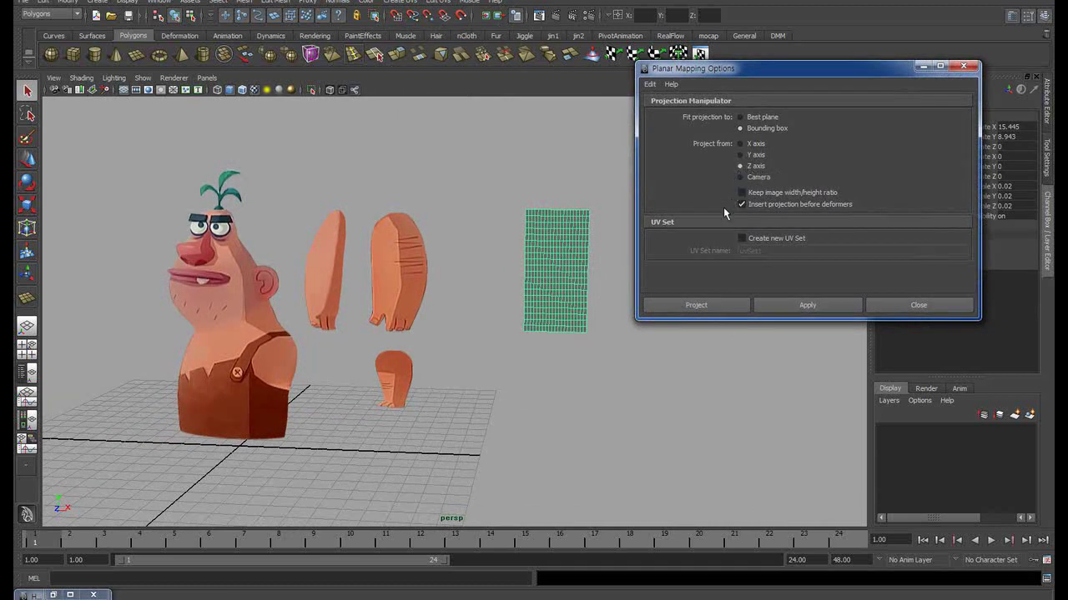
{"action": "left_click", "coordinate": [718, 305]}
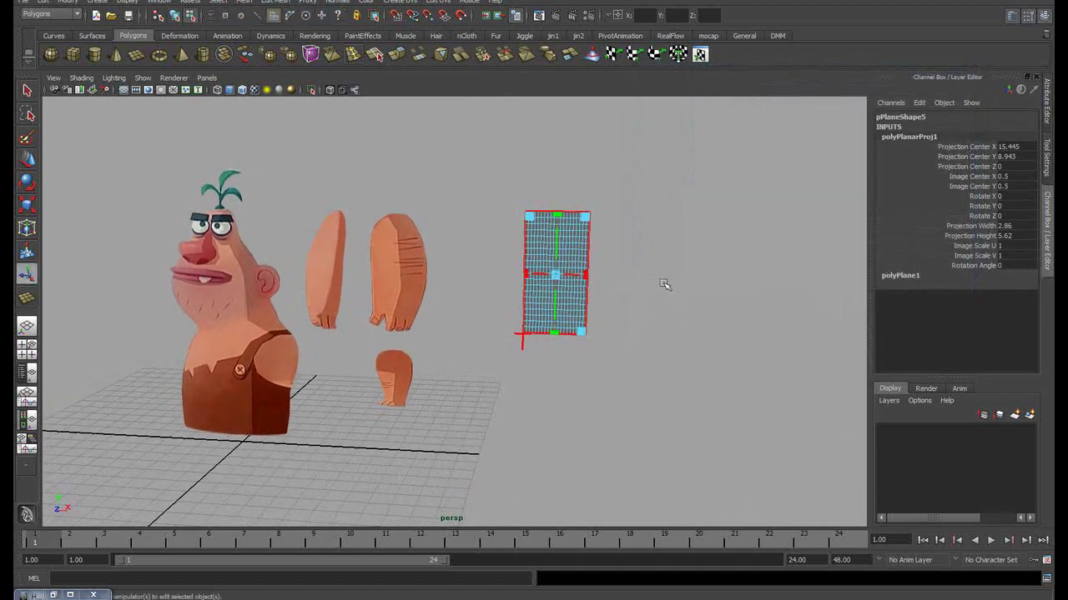
{"action": "key", "text": "q"}
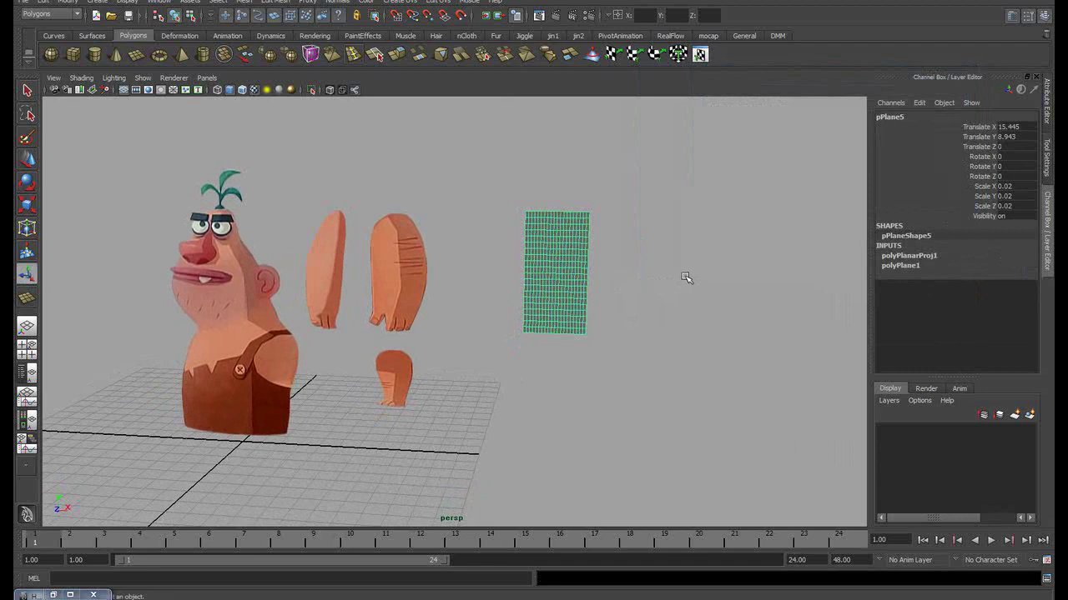
Open the Hypershade and move it aside to the left
{"action": "key", "text": "shift+t"}
{"action": "left_click_drag", "start_coordinate": [472, 108], "coordinate": [395, 115]}
{"action": "left_click_drag", "start_coordinate": [786, 191], "coordinate": [718, 153], "text": "alt"}
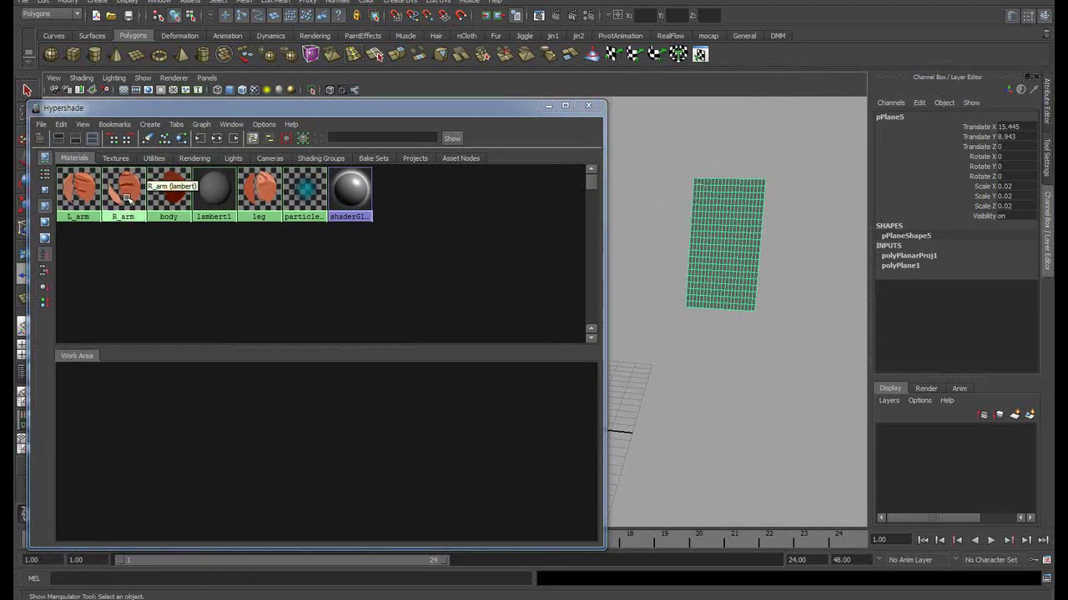
Assign the L_arm material to the selected plane and minimize the Hypershade
{"action": "right_click", "coordinate": [78, 194]}
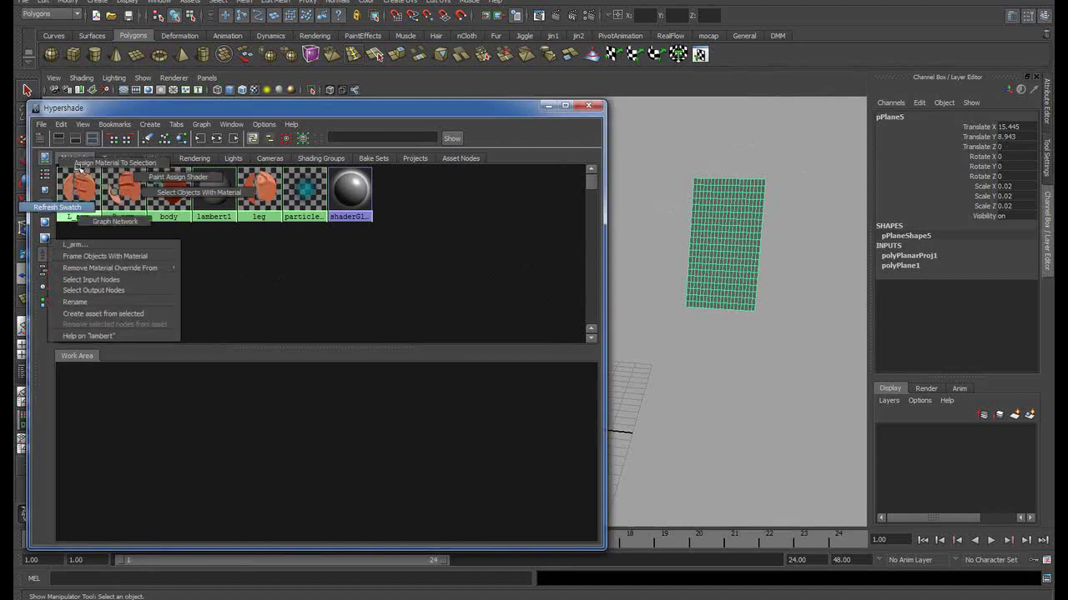
{"action": "left_click", "coordinate": [100, 163]}
{"action": "left_click", "coordinate": [701, 140]}
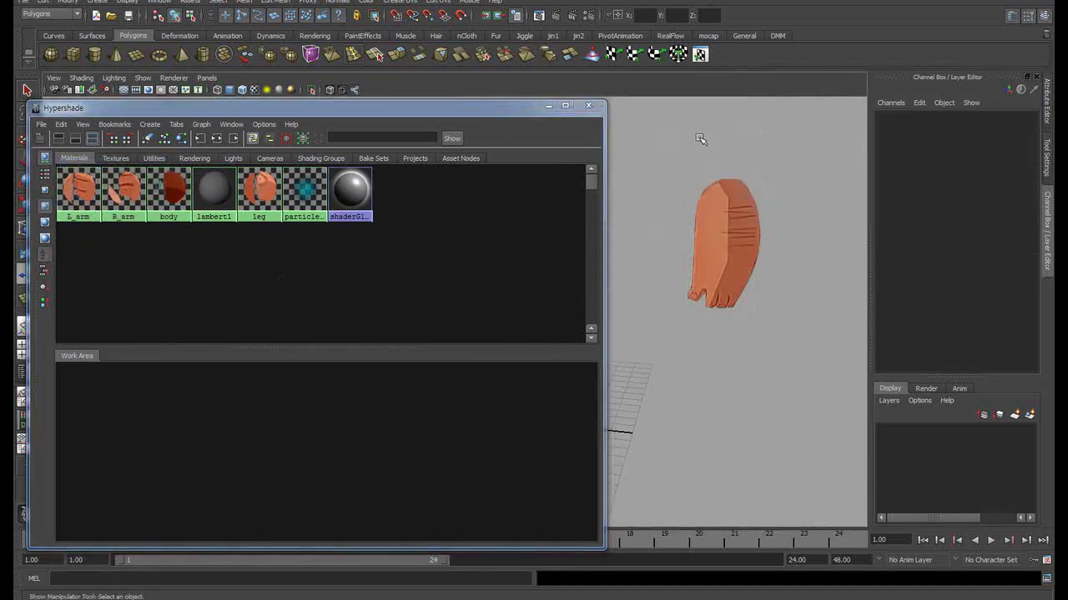
{"action": "left_click", "coordinate": [548, 107]}
Select the newly textured arm plane and delete it
{"action": "scroll", "coordinate": [600, 200], "scroll_direction": "up", "scroll_amount": 3}
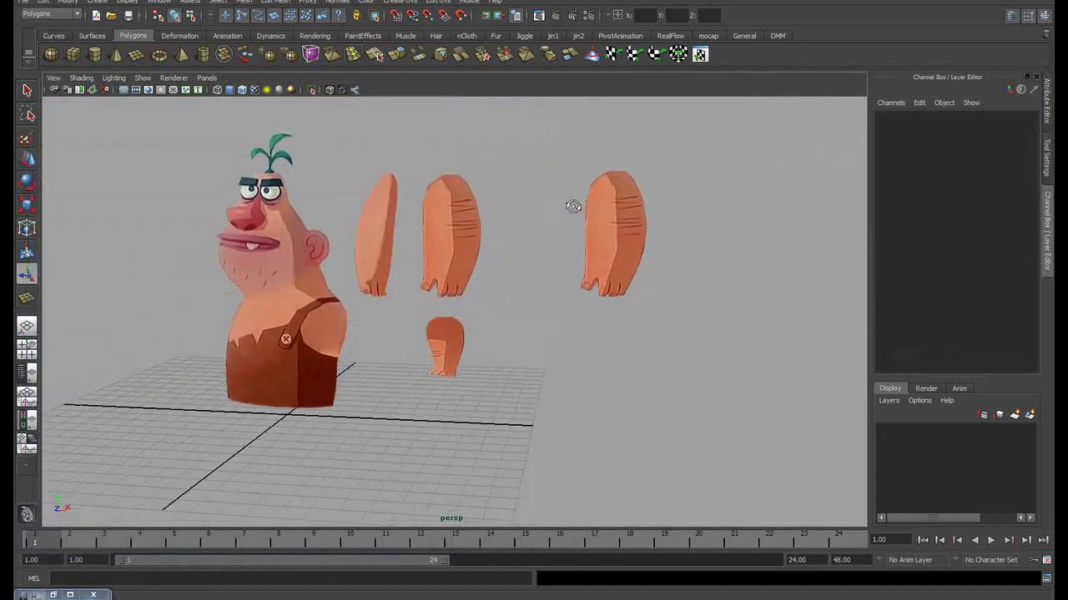
{"action": "left_click", "coordinate": [589, 250]}
{"action": "left_click", "coordinate": [680, 204]}
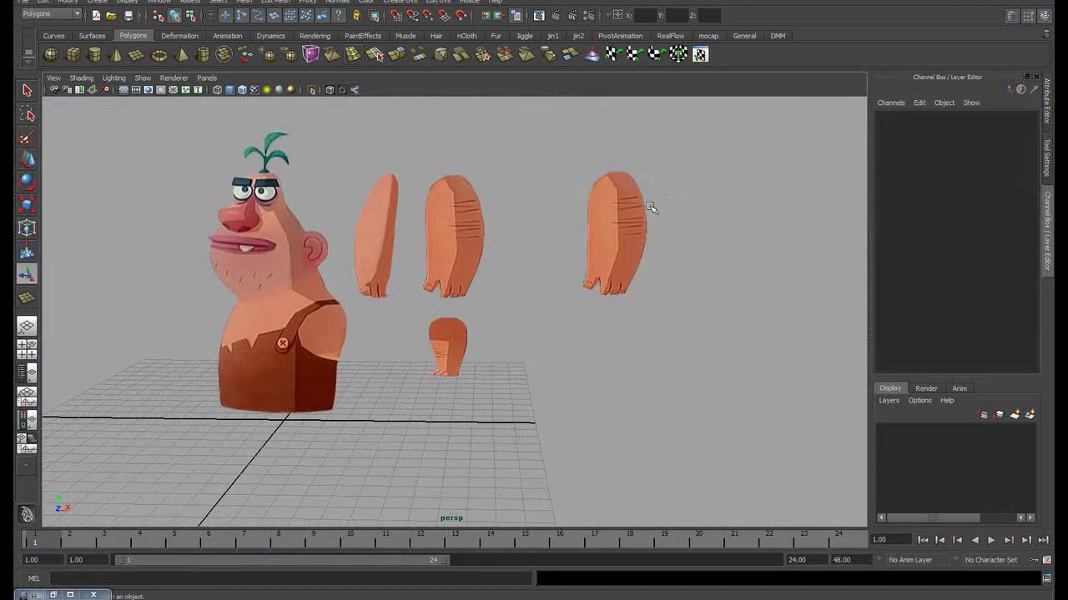
{"action": "mouse_move", "coordinate": [651, 209]}
{"action": "left_mouse_down", "text": "alt"}
{"action": "mouse_move", "coordinate": [553, 229]}
{"action": "mouse_move", "coordinate": [624, 221]}
{"action": "mouse_move", "coordinate": [613, 225]}
{"action": "left_mouse_up", "text": "alt"}
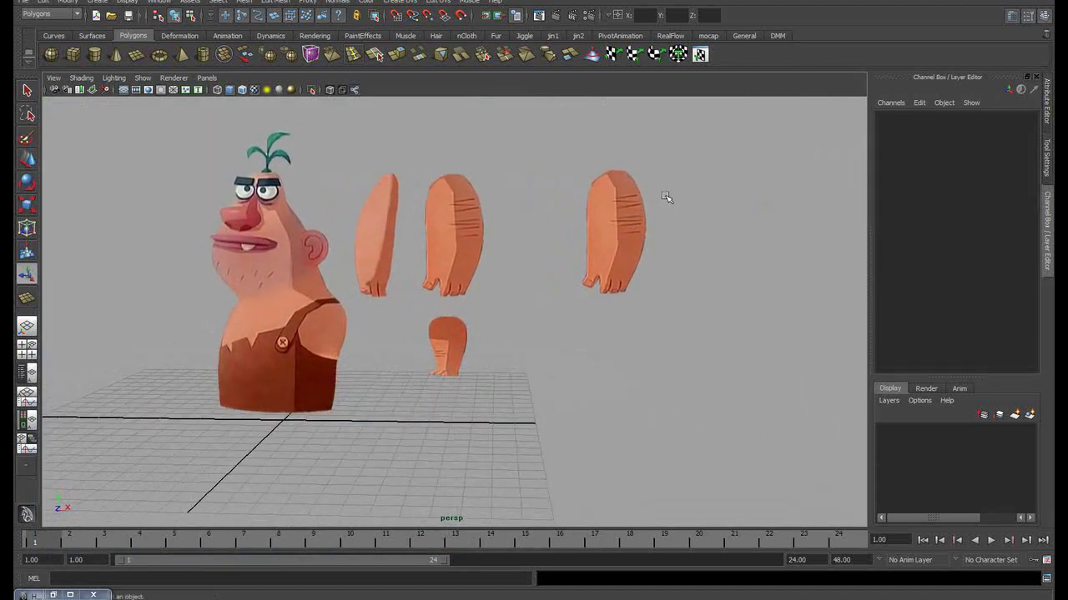
{"action": "left_click", "coordinate": [606, 267]}
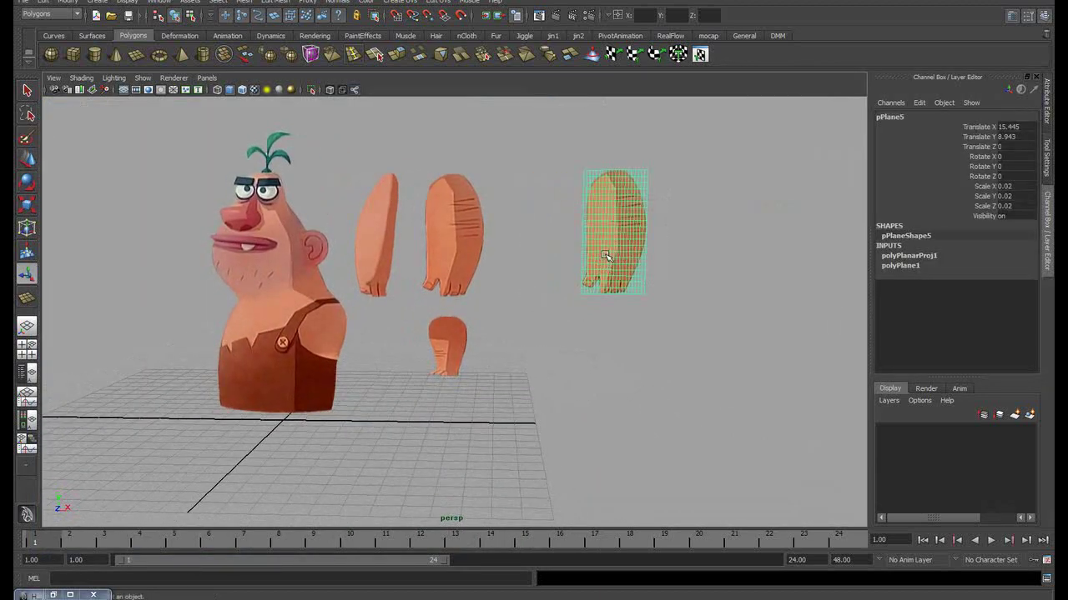
{"action": "key", "text": "Delete"}
Clear the selection and switch to the Notepad rigging notes
{"action": "mouse_move", "coordinate": [597, 239]}
{"action": "left_mouse_down", "text": "alt"}
{"action": "mouse_move", "coordinate": [512, 228]}
{"action": "mouse_move", "coordinate": [617, 184]}
{"action": "mouse_move", "coordinate": [242, 421]}
{"action": "left_mouse_up", "text": "alt"}
{"action": "left_click_drag", "start_coordinate": [233, 302], "coordinate": [438, 262], "text": "alt"}
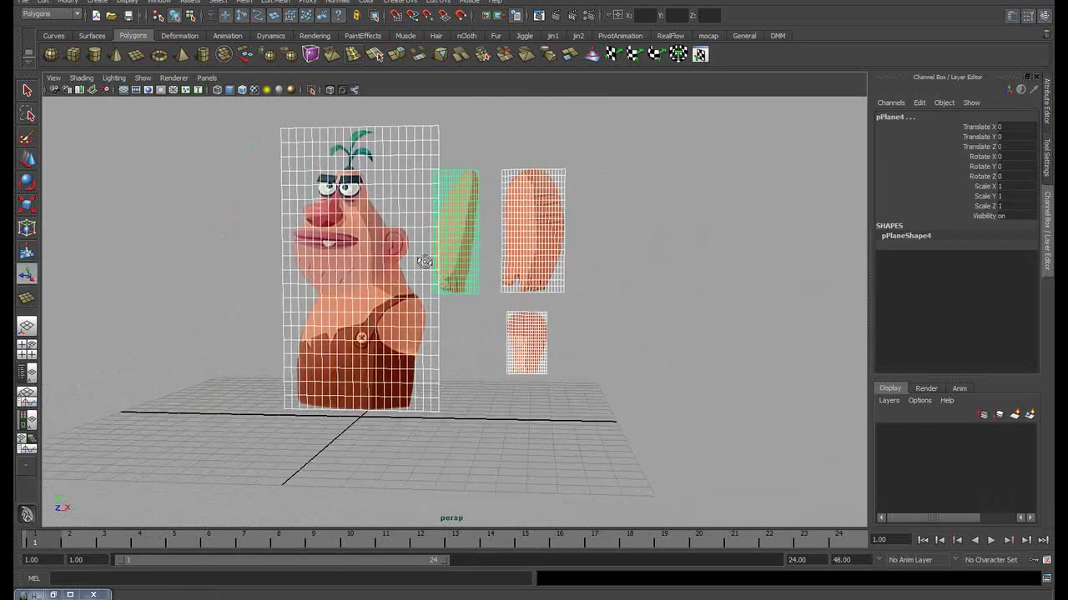
{"action": "left_click", "coordinate": [627, 229]}
{"action": "left_click_drag", "start_coordinate": [529, 256], "coordinate": [520, 246], "text": "alt"}
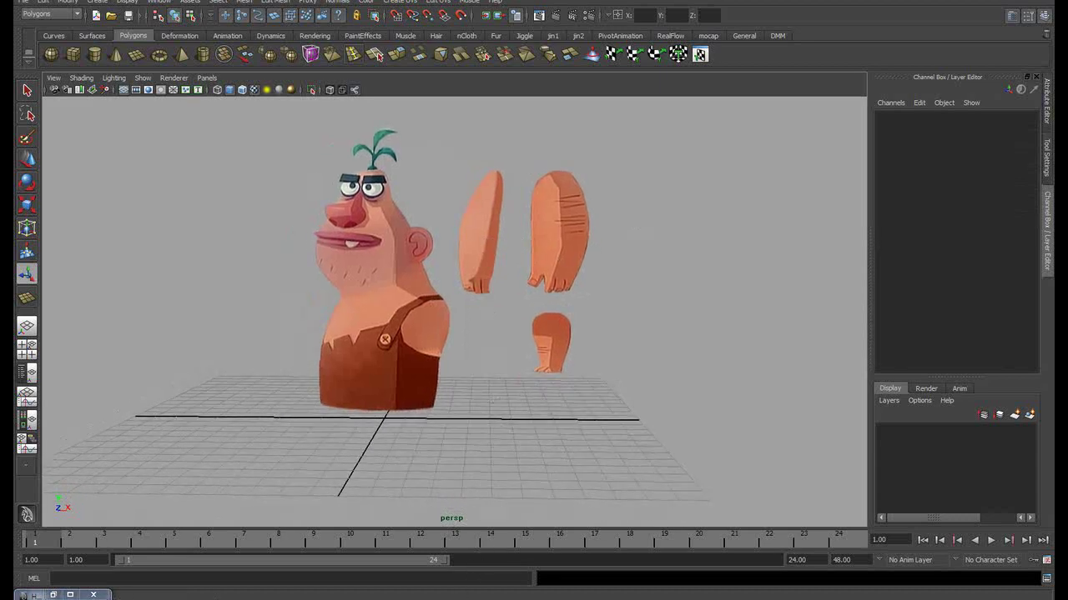
{"action": "left_click", "coordinate": [467, 542]}
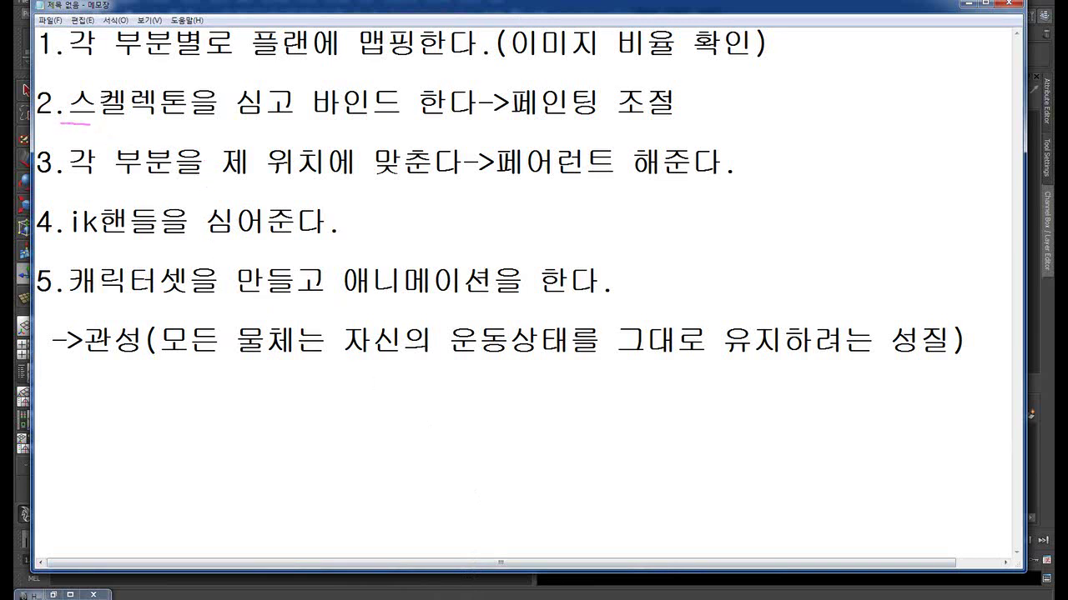
Underline step 2 on skeleton binding, circle 페인팅 조절, then clear marks and minimize Notepad
{"action": "left_click_drag", "start_coordinate": [90, 124], "coordinate": [697, 121]}
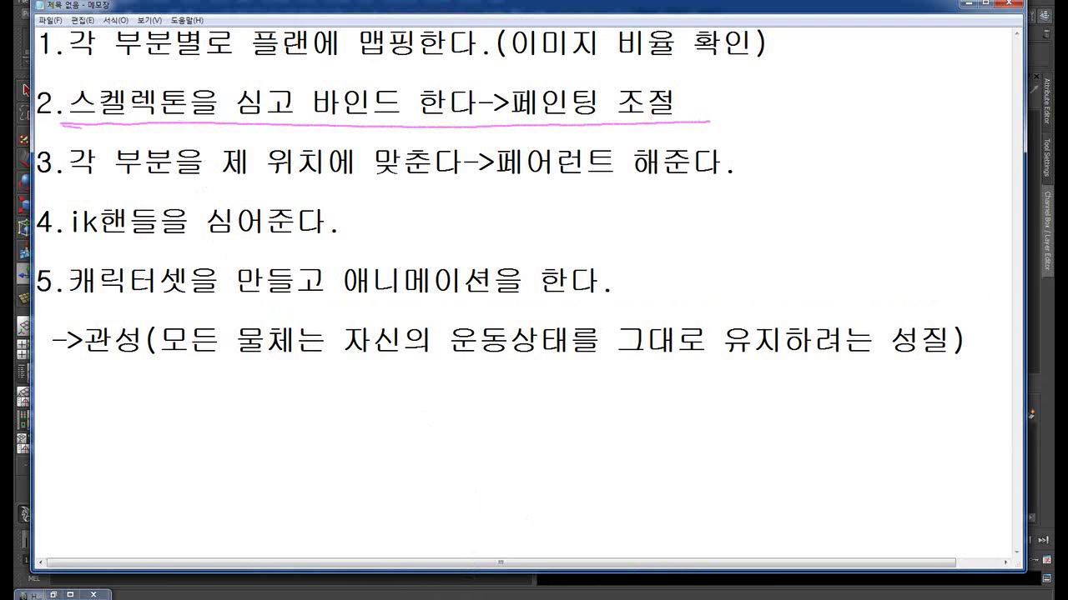
{"action": "left_click_drag", "start_coordinate": [80, 128], "coordinate": [701, 119]}
{"action": "mouse_move", "coordinate": [523, 129]}
{"action": "left_mouse_down"}
{"action": "mouse_move", "coordinate": [677, 77]}
{"action": "mouse_move", "coordinate": [545, 134]}
{"action": "left_mouse_up"}
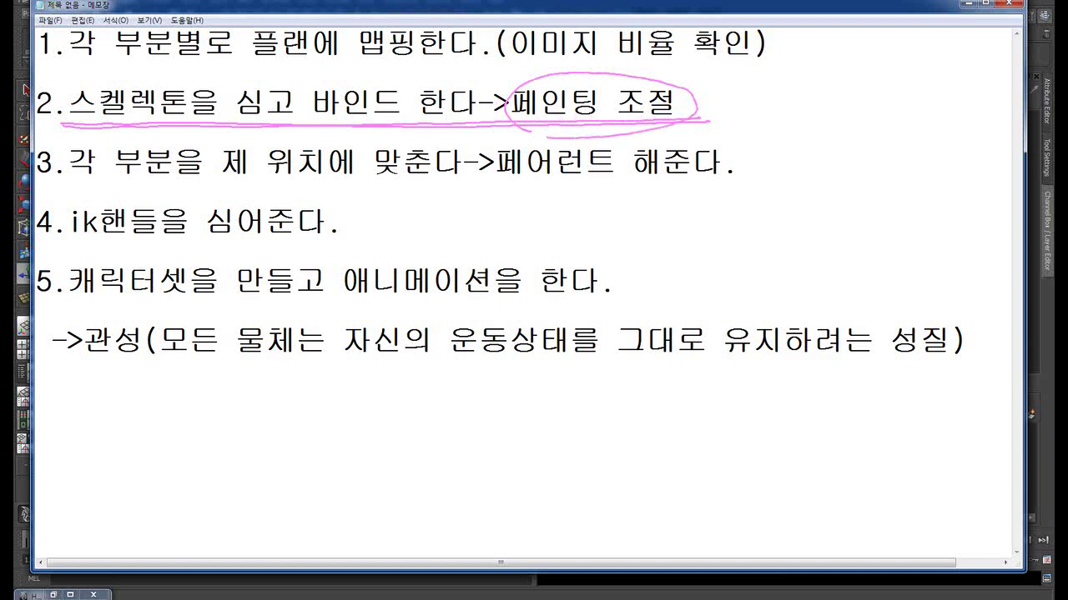
{"action": "key", "text": "Escape"}
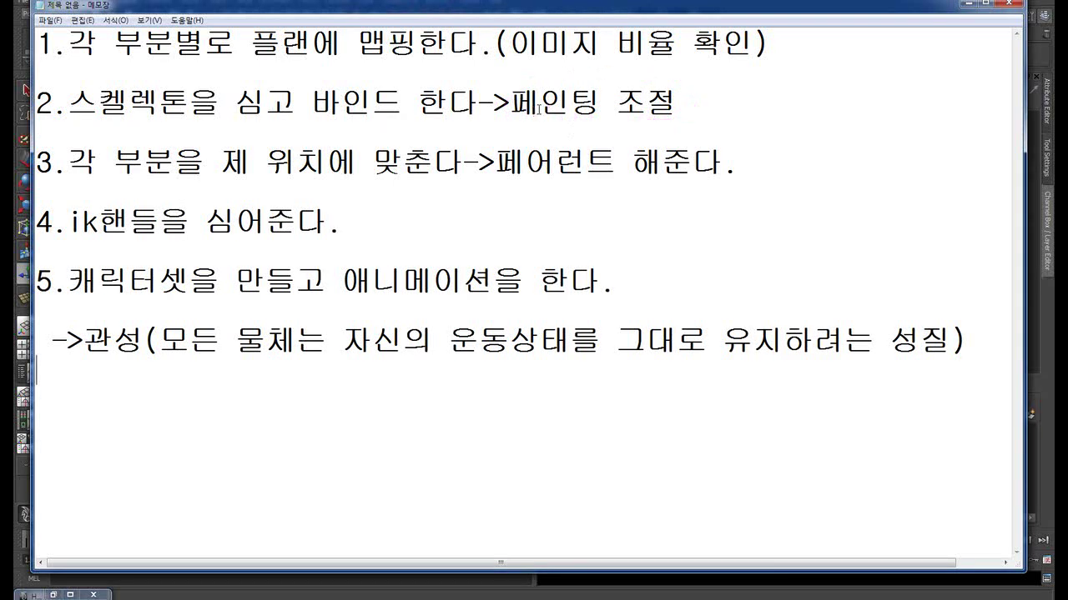
{"action": "left_click", "coordinate": [482, 594]}
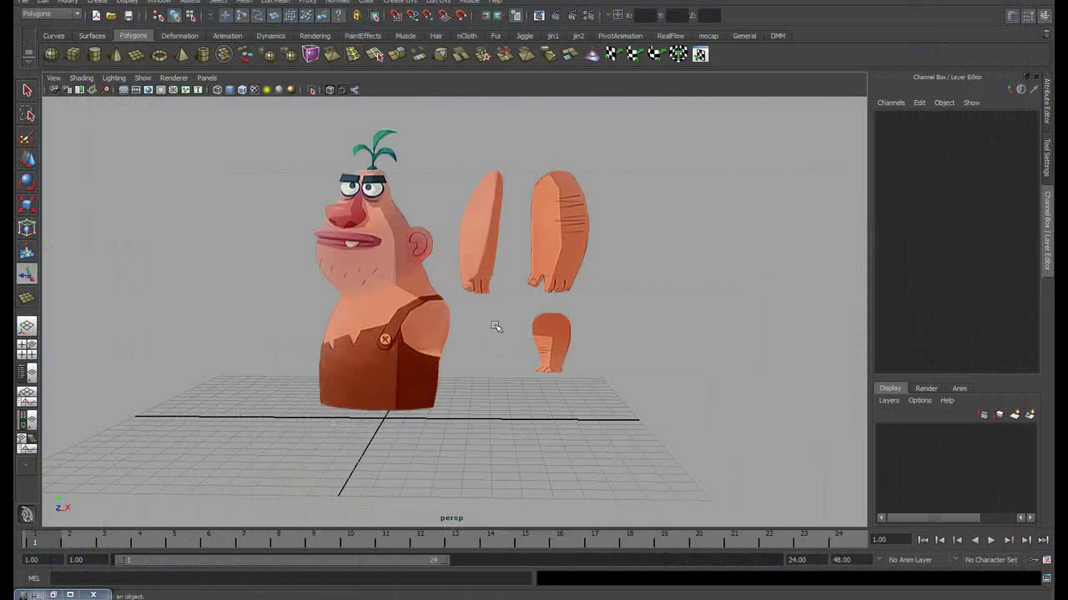
In the front view, draw a three-joint chain: body base, chest and above the head
{"action": "left_click_drag", "start_coordinate": [501, 326], "coordinate": [494, 277], "text": "alt"}
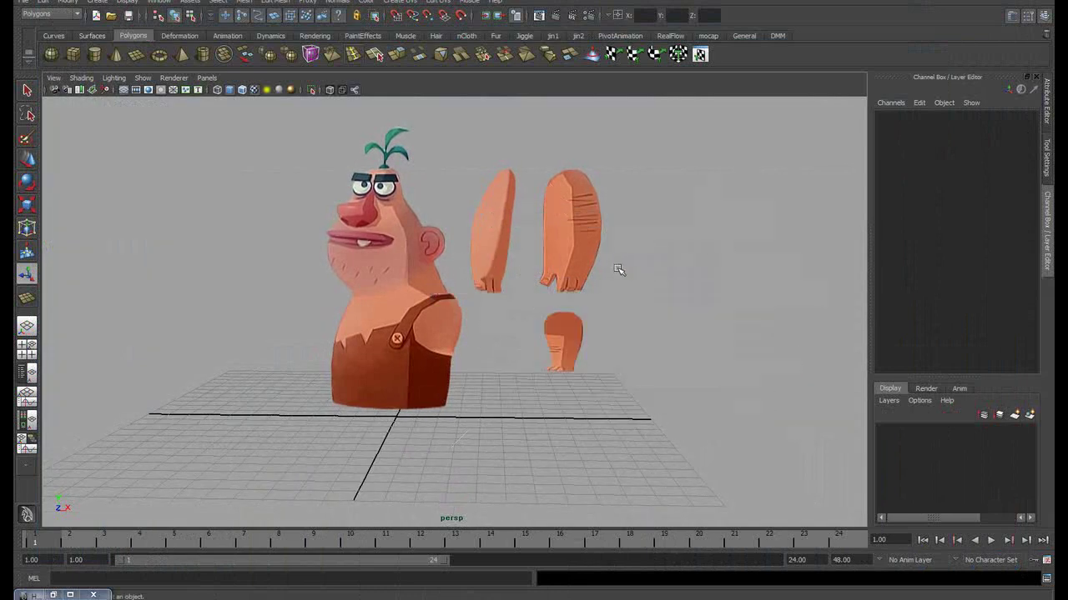
{"action": "key", "text": "space"}
{"action": "key", "text": "space"}
{"action": "scroll", "coordinate": [371, 304], "scroll_direction": "up", "scroll_amount": 1}
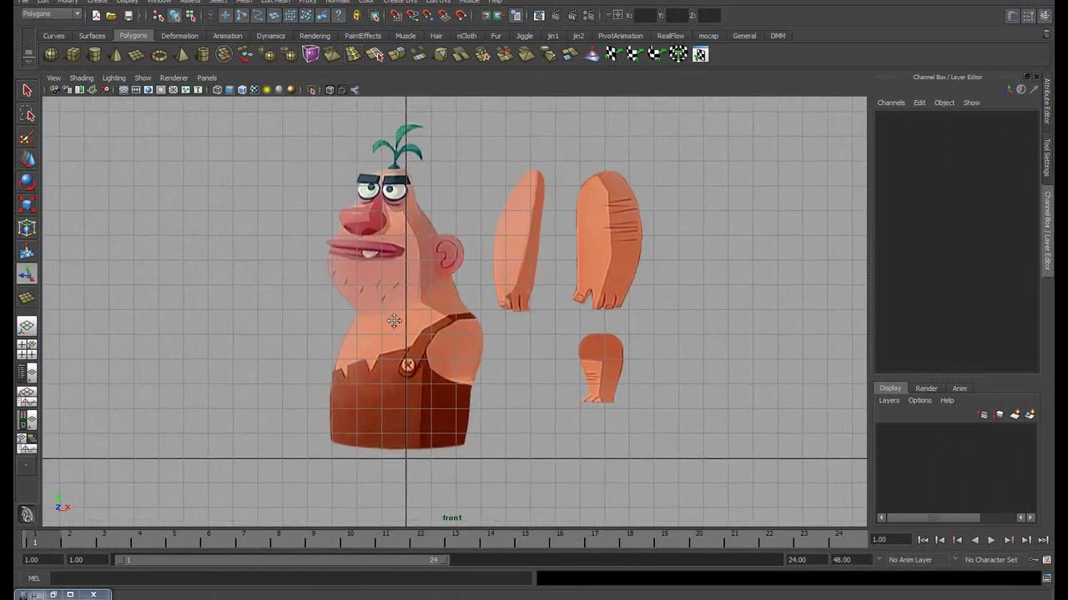
{"action": "left_click", "coordinate": [209, 36]}
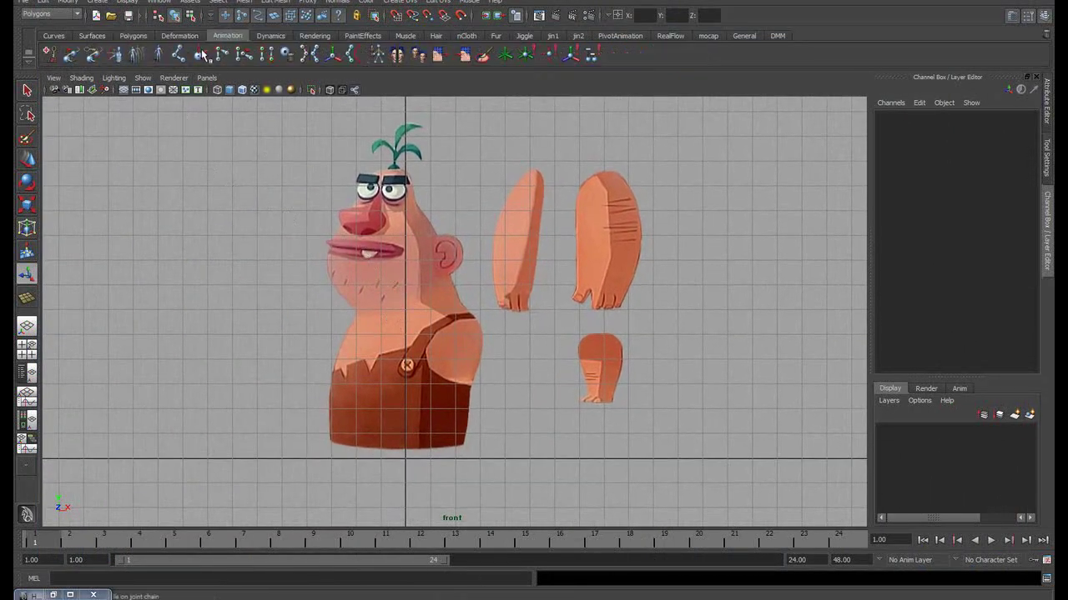
{"action": "left_click", "coordinate": [178, 53]}
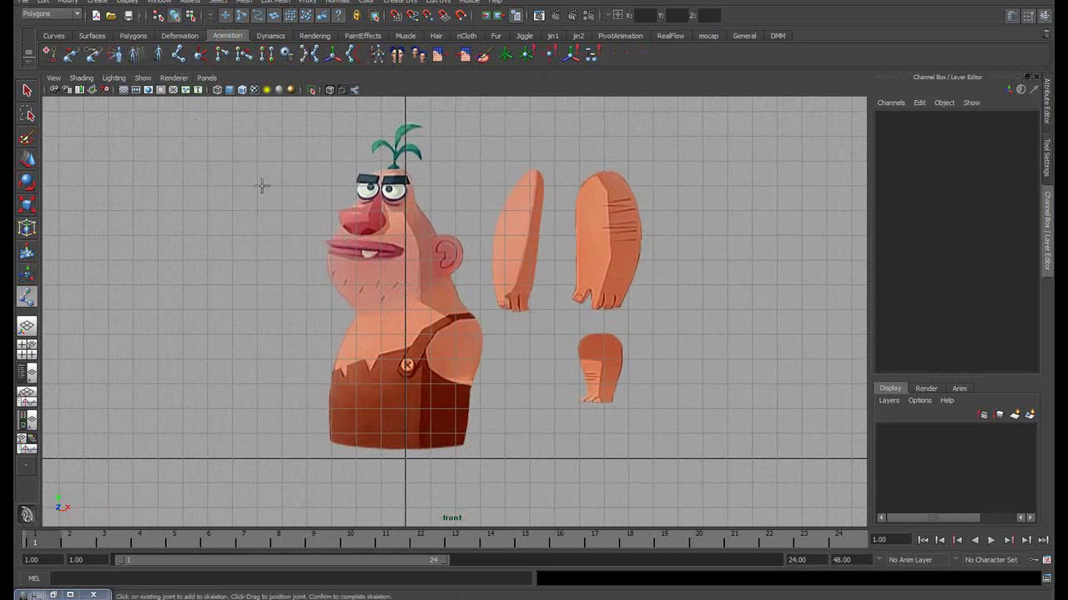
{"action": "left_click", "coordinate": [397, 451]}
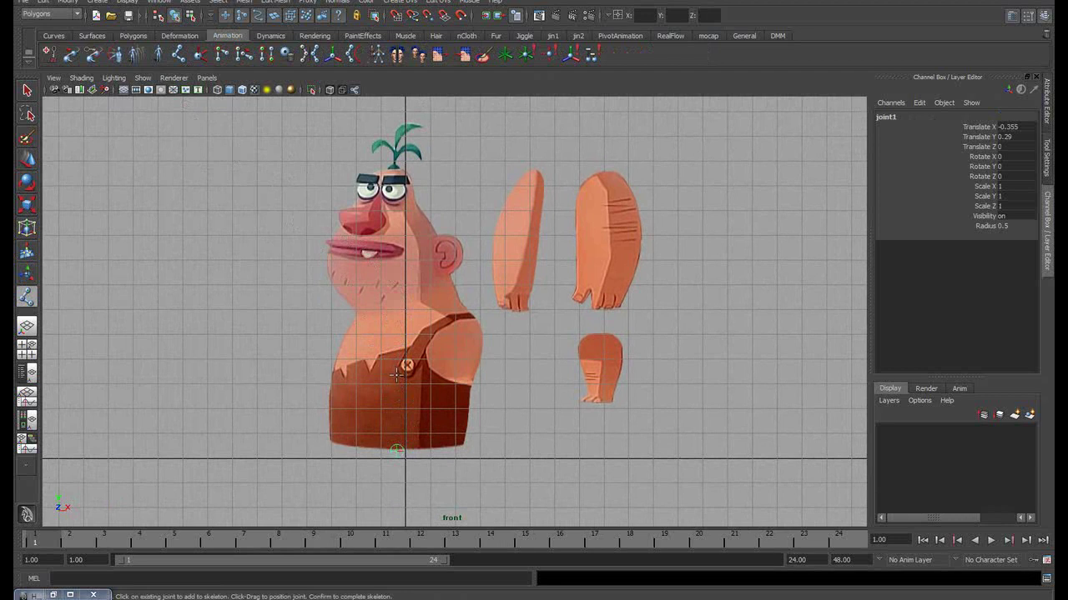
{"action": "left_click", "coordinate": [403, 307]}
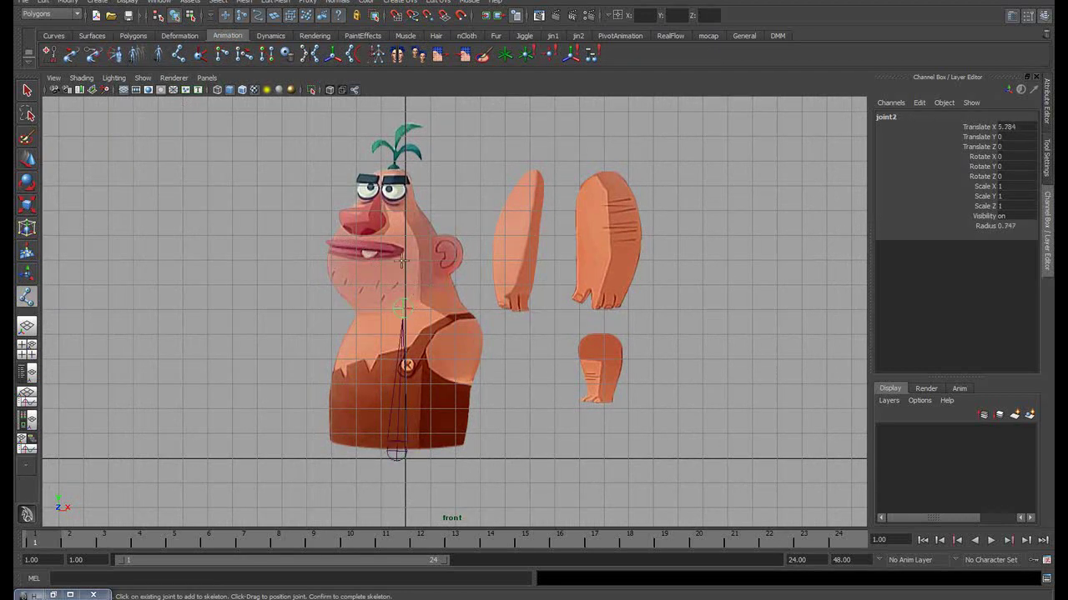
{"action": "left_click", "coordinate": [366, 125]}
{"action": "key", "text": "w"}
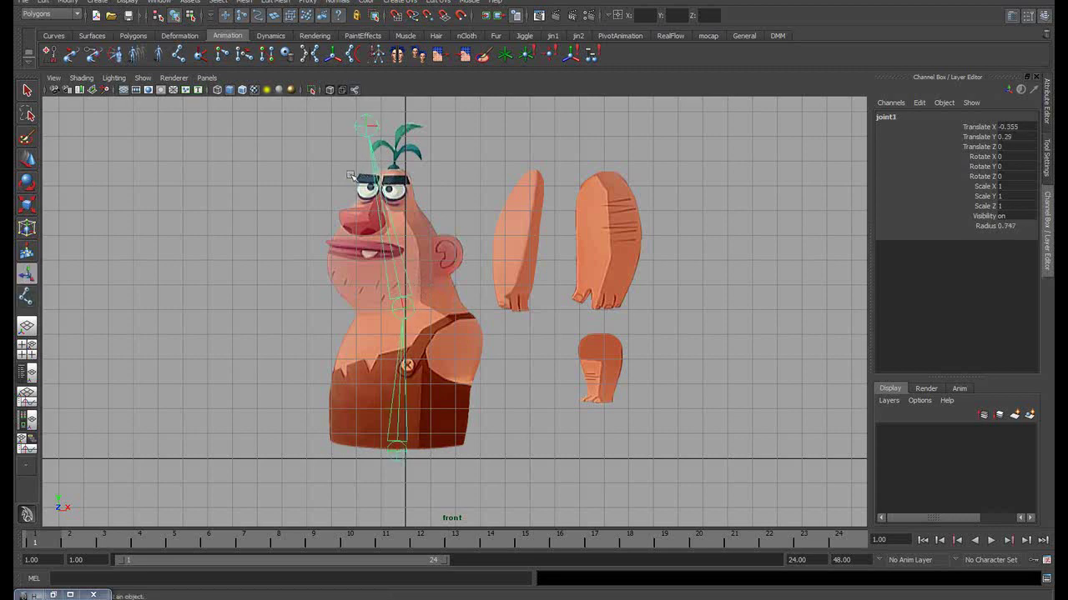
Turn on Wireframe on Shaded and view the scene in perspective from a side angle
{"action": "left_click", "coordinate": [241, 90]}
{"action": "scroll", "coordinate": [305, 256], "scroll_direction": "up", "scroll_amount": 1}
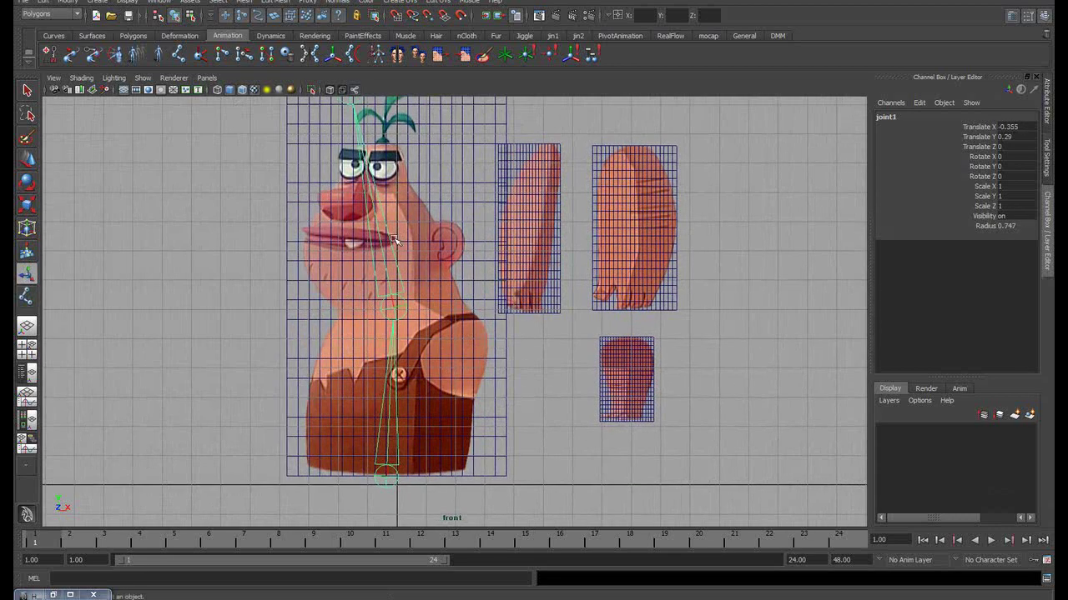
{"action": "scroll", "coordinate": [351, 228], "scroll_direction": "up", "scroll_amount": 1}
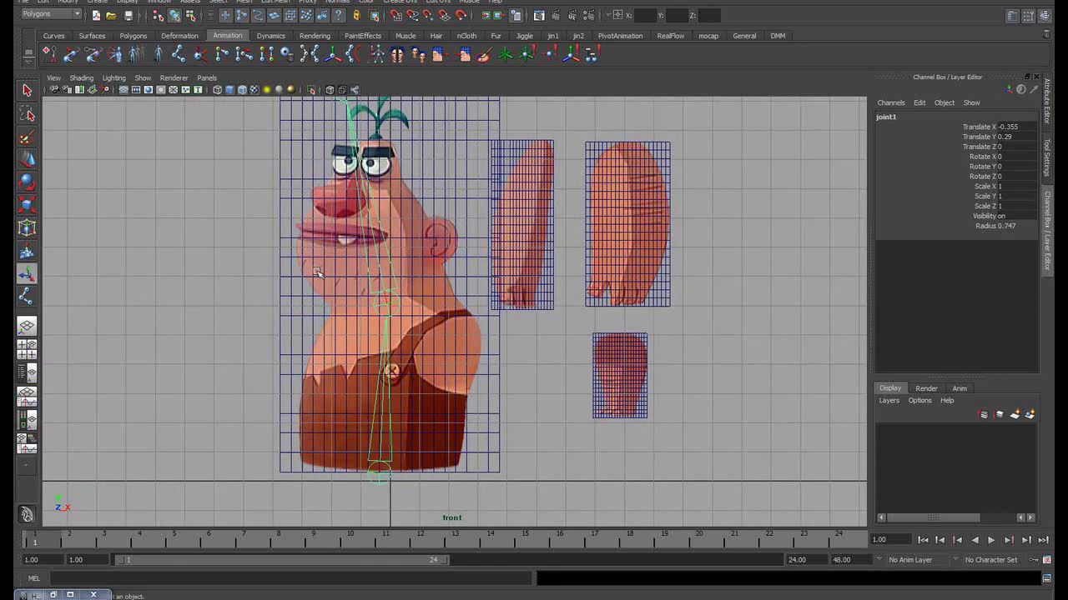
{"action": "scroll", "coordinate": [317, 272], "scroll_direction": "down", "scroll_amount": 1}
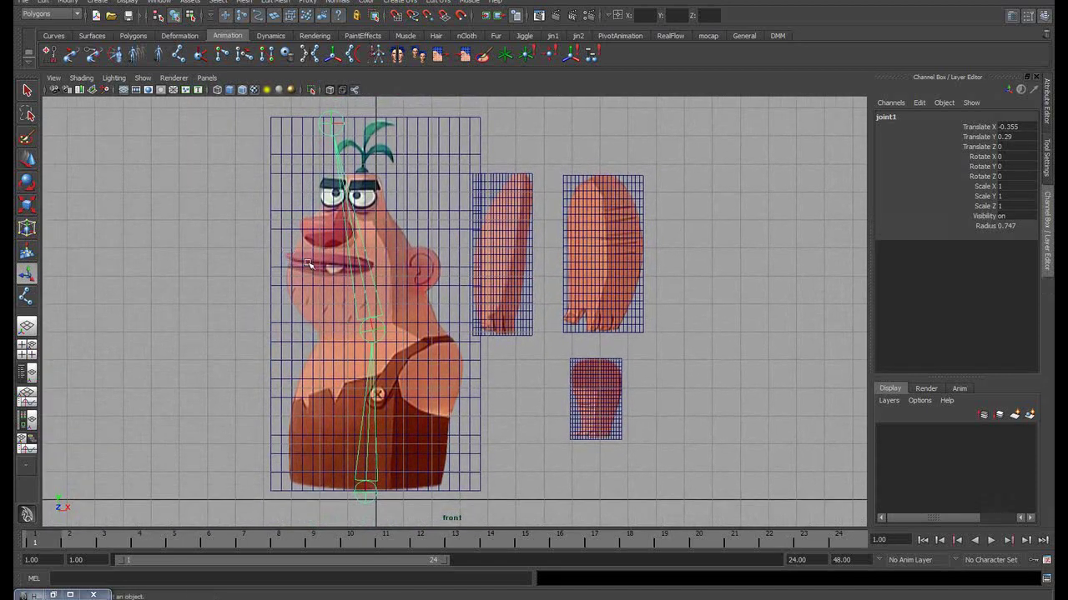
{"action": "key", "text": "space"}
{"action": "key", "text": "space"}
{"action": "mouse_move", "coordinate": [584, 250]}
{"action": "left_mouse_down", "text": "alt"}
{"action": "mouse_move", "coordinate": [355, 255]}
{"action": "mouse_move", "coordinate": [622, 241]}
{"action": "mouse_move", "coordinate": [426, 247]}
{"action": "left_mouse_up", "text": "alt"}
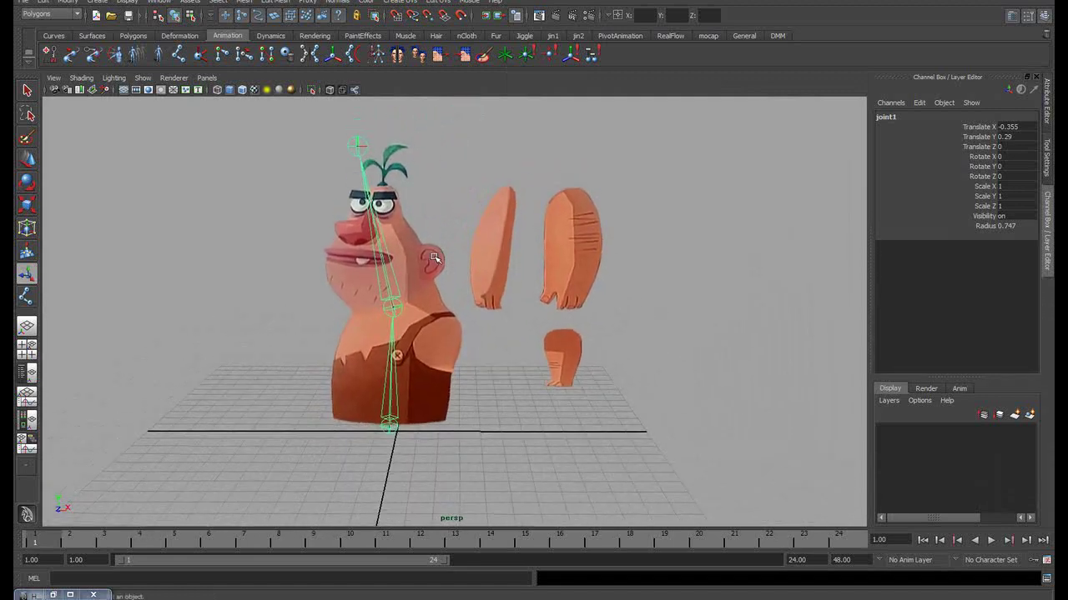
Smooth-bind the body plane to joint1's chain in the Animation menu set, using reset default options
{"action": "left_click", "coordinate": [437, 361]}
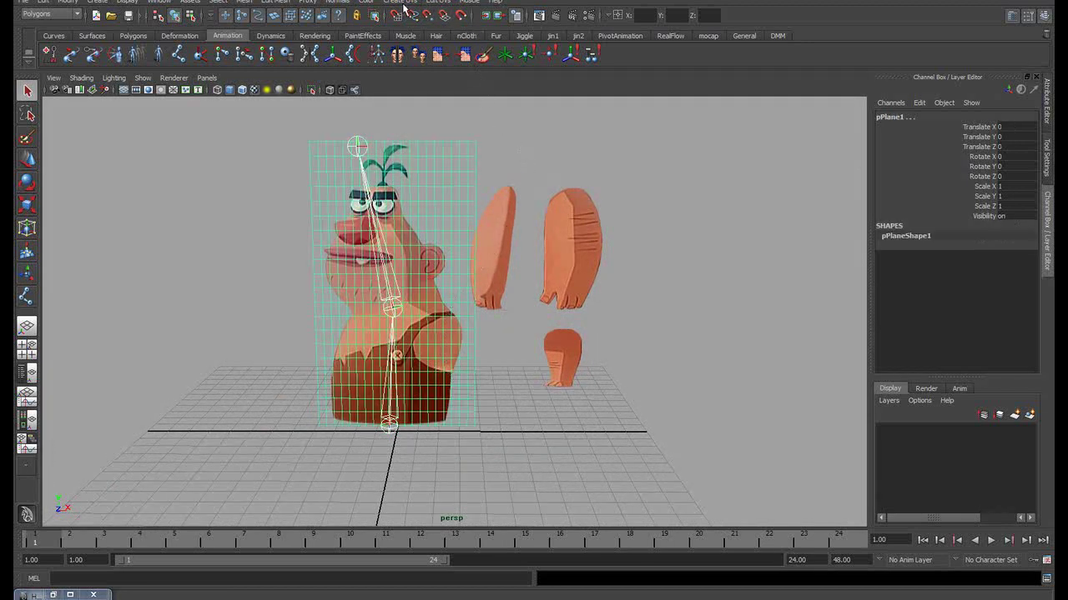
{"action": "left_click", "coordinate": [50, 14]}
{"action": "left_click", "coordinate": [42, 18]}
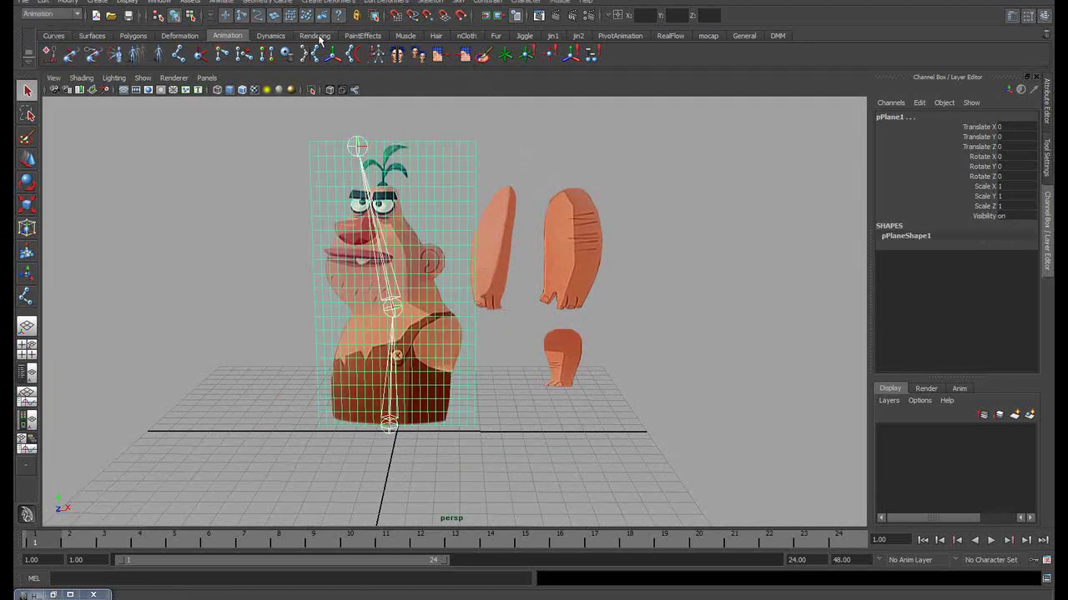
{"action": "left_click", "coordinate": [458, 1]}
{"action": "mouse_move", "coordinate": [488, 18]}
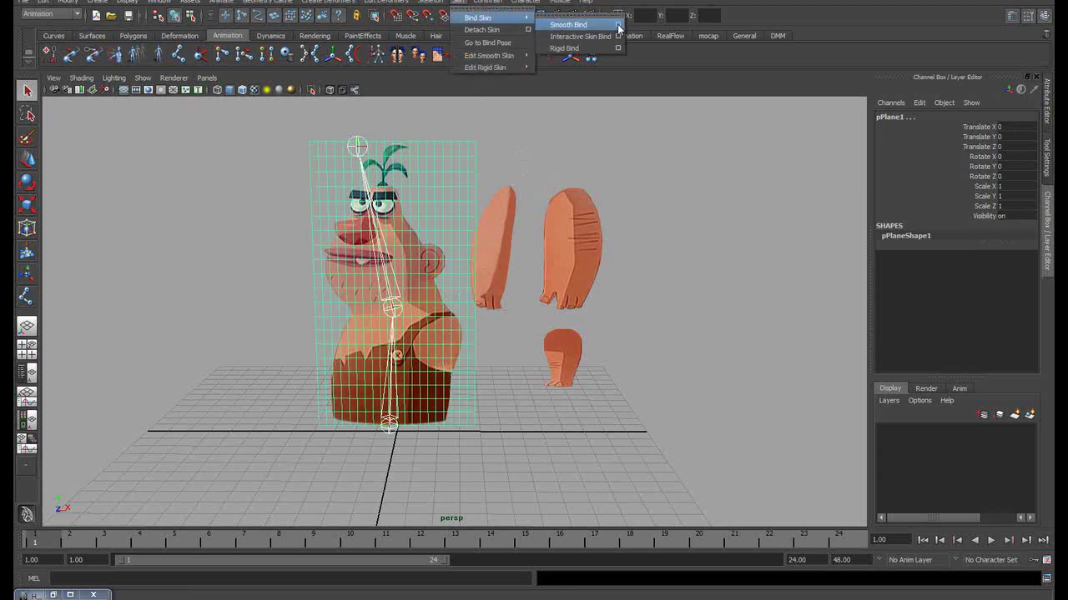
{"action": "left_click", "coordinate": [622, 26]}
{"action": "left_click", "coordinate": [649, 84]}
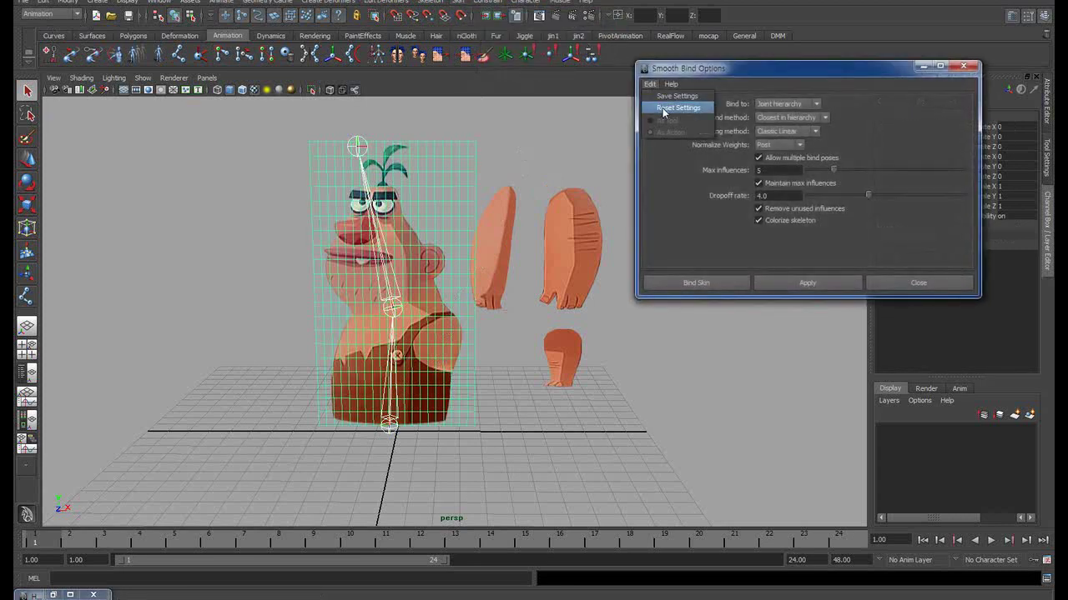
{"action": "left_click", "coordinate": [666, 112]}
{"action": "left_click", "coordinate": [697, 282]}
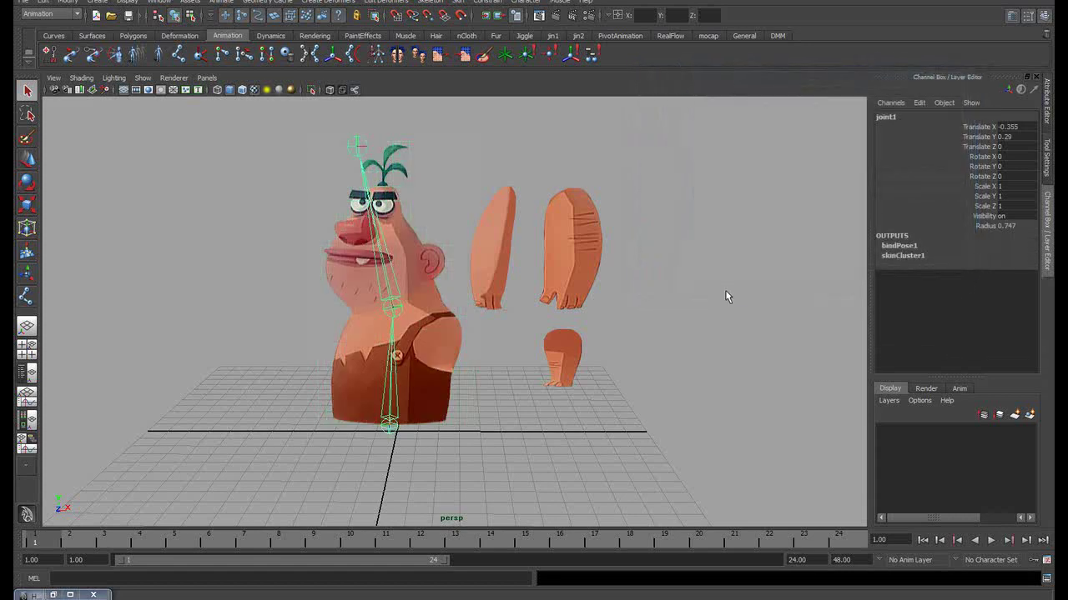
{"action": "left_click", "coordinate": [733, 289]}
Rotate joint2 in Z to test that the body plane bends, then undo it
{"action": "left_click_drag", "start_coordinate": [586, 273], "coordinate": [397, 238], "text": "alt"}
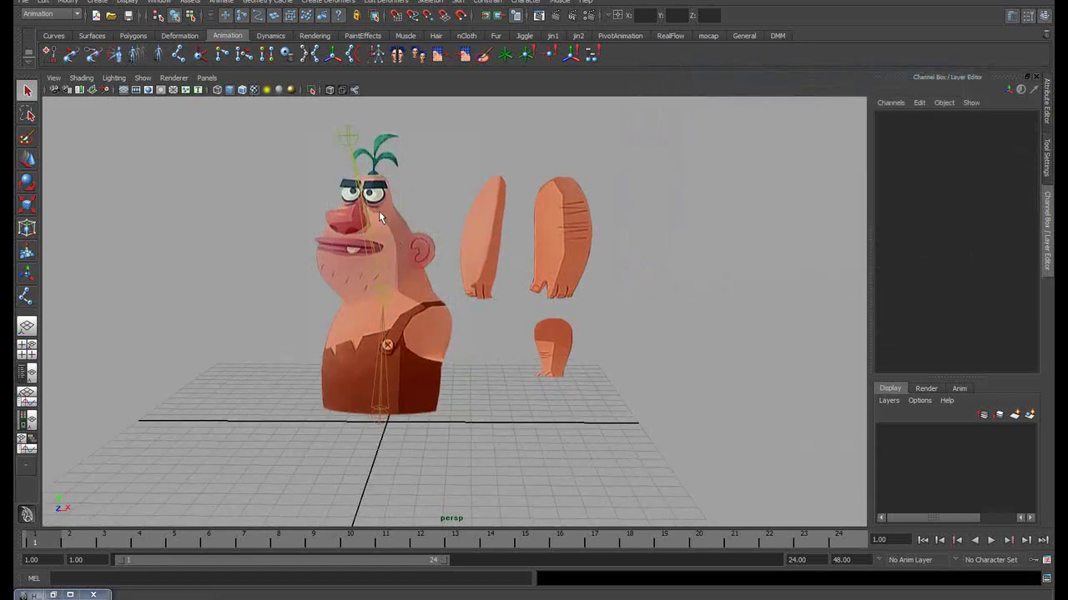
{"action": "left_click", "coordinate": [373, 211]}
{"action": "key", "text": "e"}
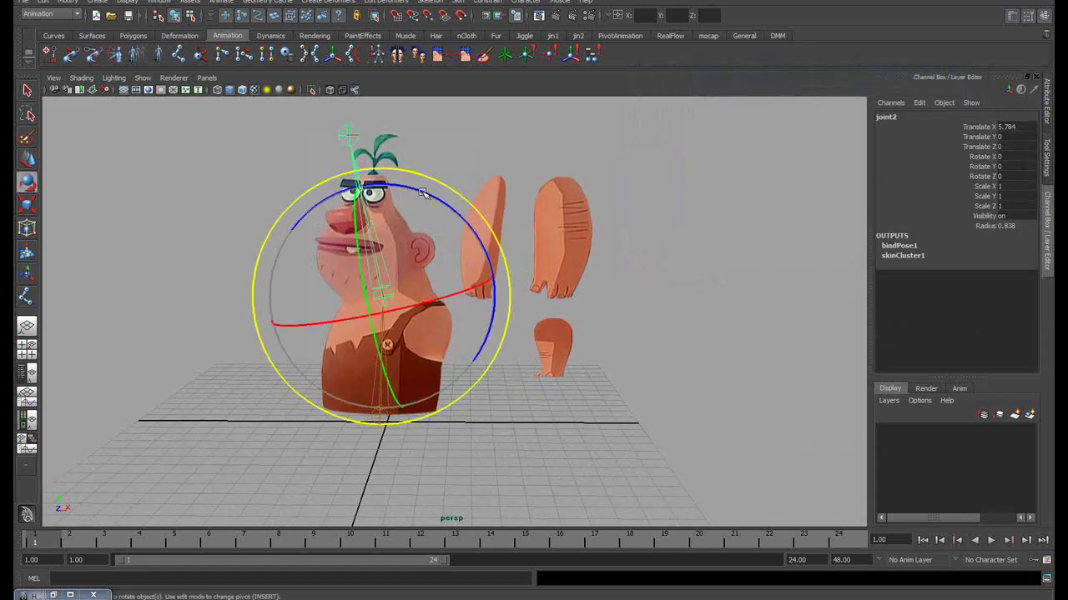
{"action": "left_click_drag", "start_coordinate": [424, 193], "coordinate": [407, 208]}
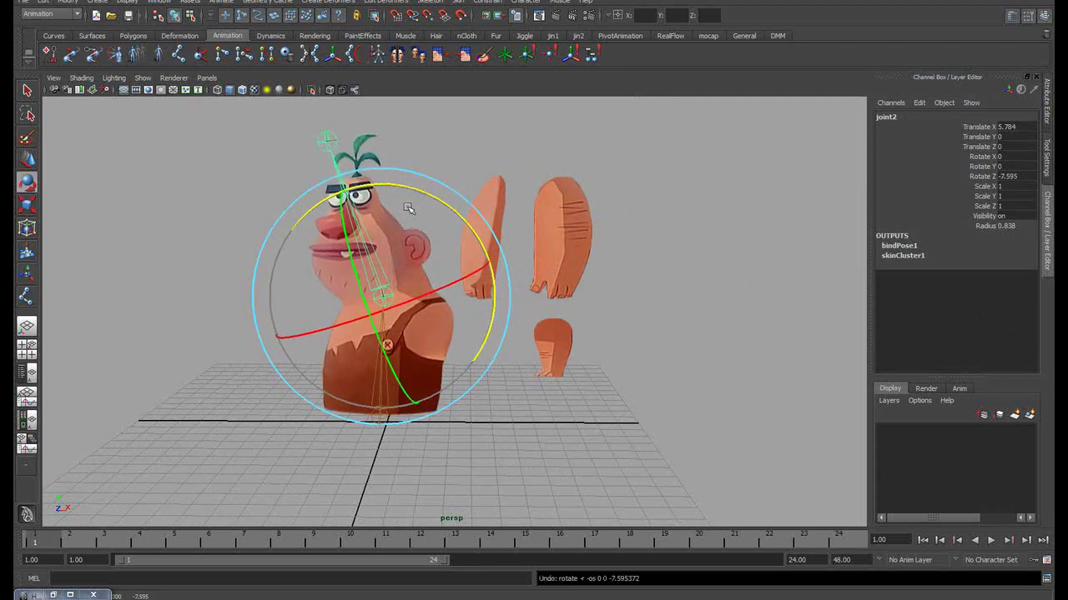
{"action": "key", "text": "q"}
Select the body plane and bring up the Skin menu's Edit Smooth Skin commands
{"action": "left_click", "coordinate": [262, 262]}
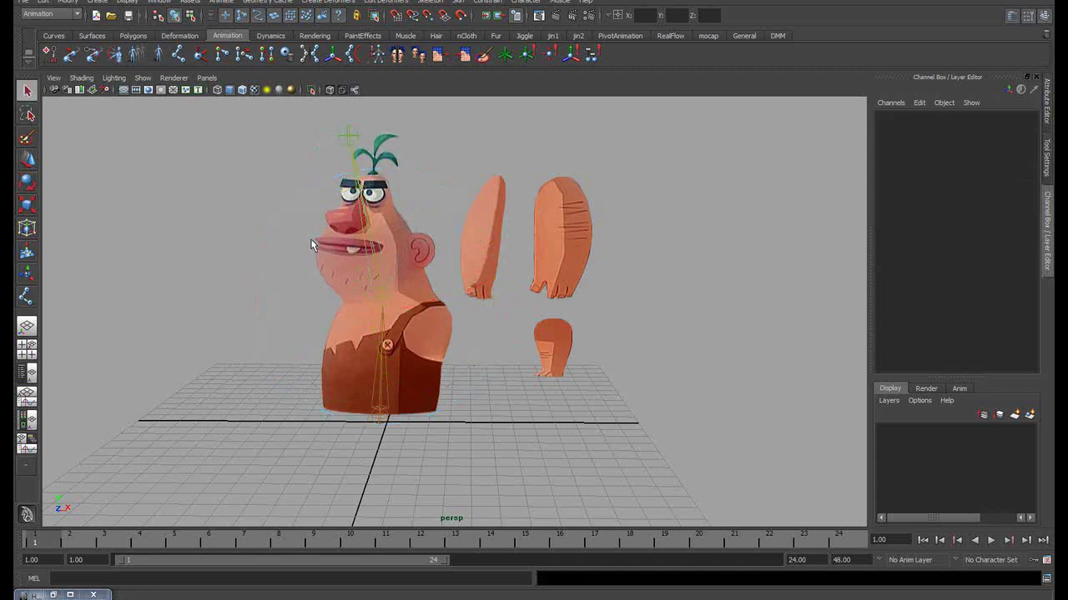
{"action": "left_click", "coordinate": [346, 247]}
{"action": "left_click", "coordinate": [457, 2]}
{"action": "mouse_move", "coordinate": [490, 55]}
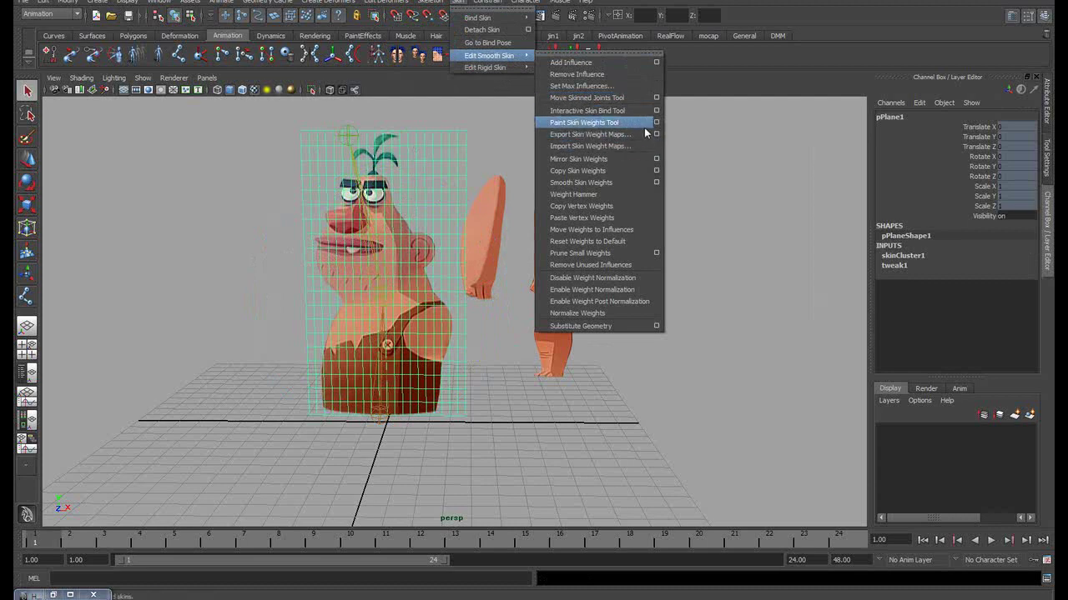
Clear joint1's weights on the plane with a Replace flood at value 0
{"action": "left_click", "coordinate": [654, 124]}
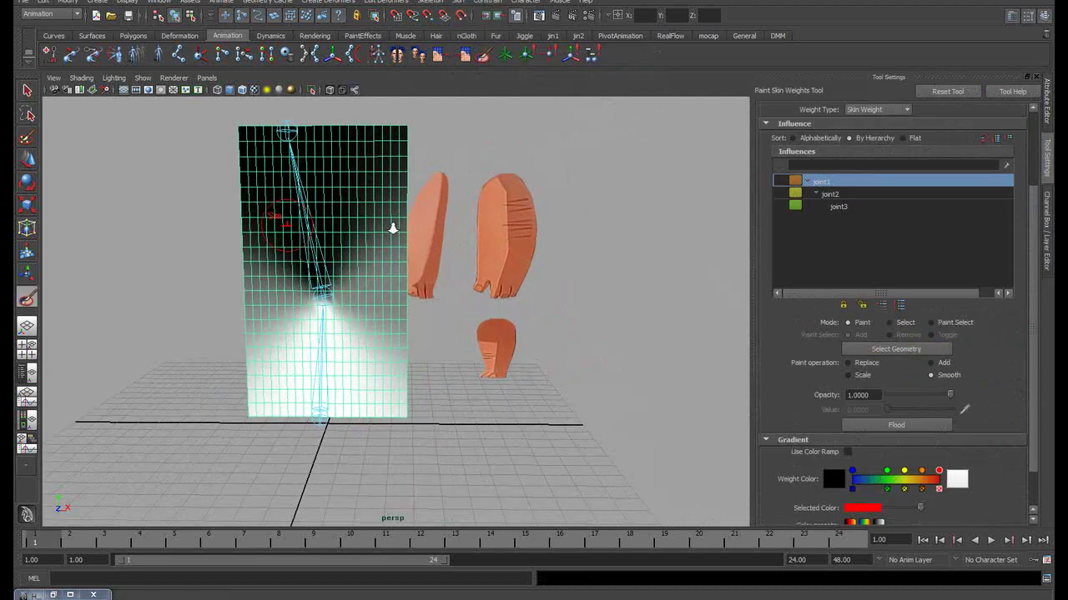
{"action": "left_click_drag", "start_coordinate": [457, 244], "coordinate": [446, 238], "text": "alt"}
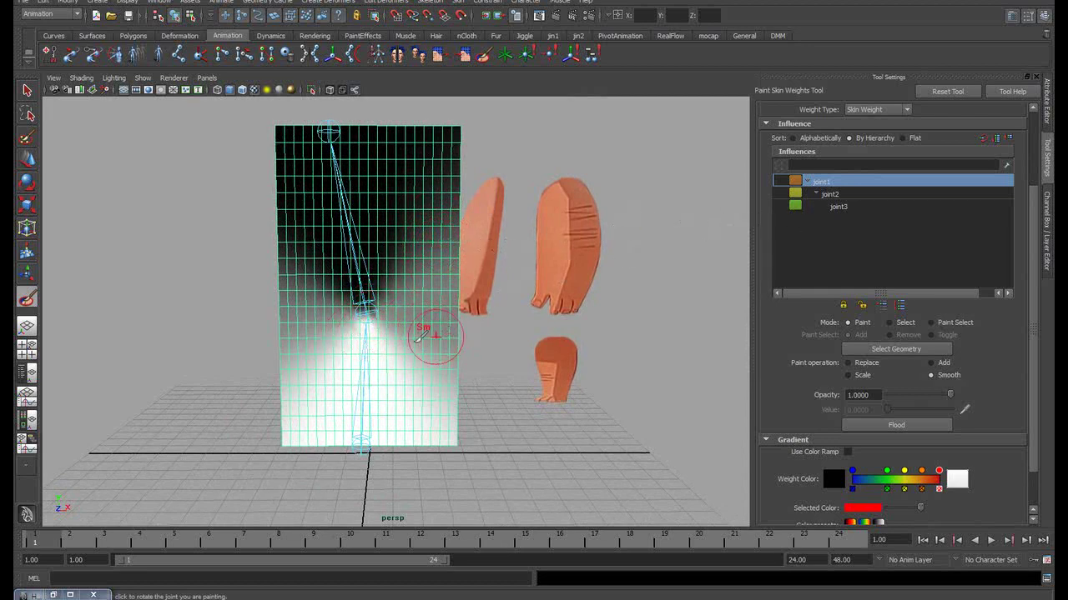
{"action": "left_click", "coordinate": [862, 365]}
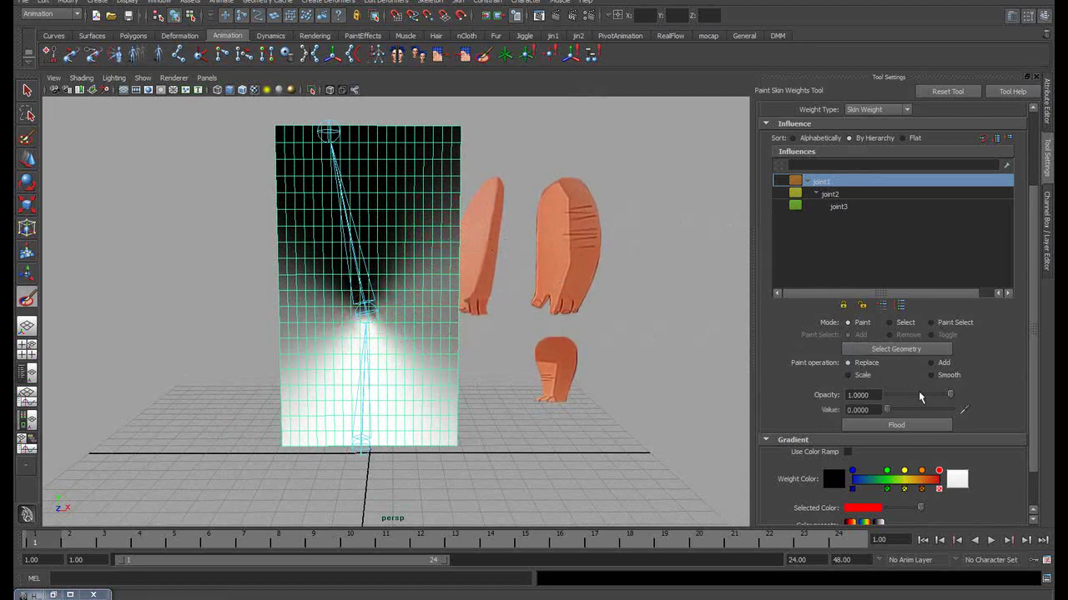
{"action": "left_click_drag", "start_coordinate": [887, 414], "coordinate": [878, 413]}
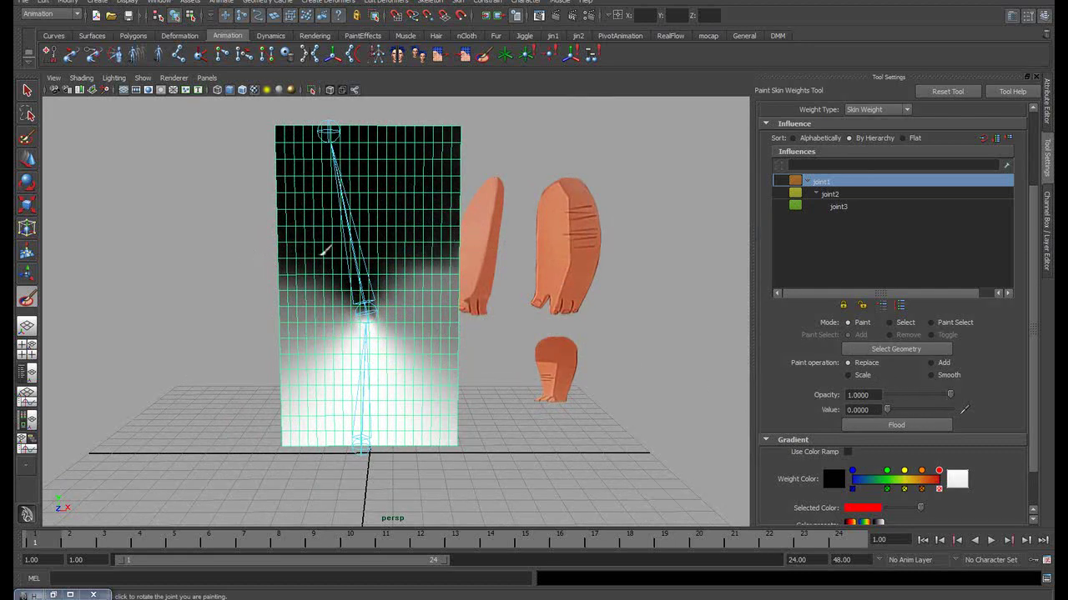
{"action": "middle_click_drag", "start_coordinate": [452, 270], "coordinate": [473, 260], "text": "alt"}
{"action": "mouse_move", "coordinate": [471, 260]}
{"action": "left_mouse_down", "text": "alt"}
{"action": "mouse_move", "coordinate": [470, 250]}
{"action": "mouse_move", "coordinate": [495, 252]}
{"action": "left_mouse_up", "text": "alt"}
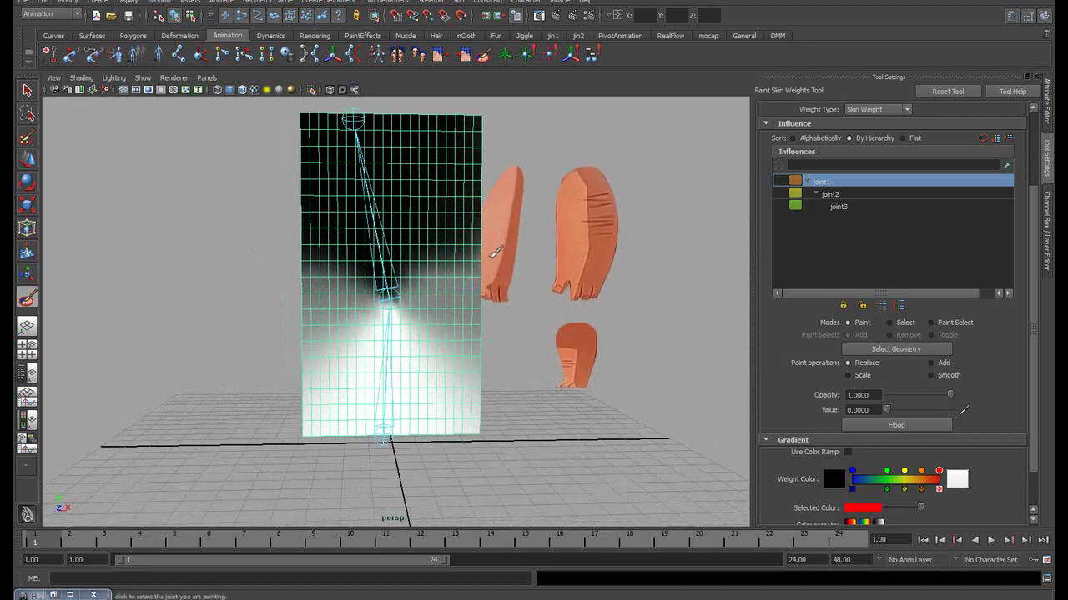
{"action": "left_click", "coordinate": [902, 429]}
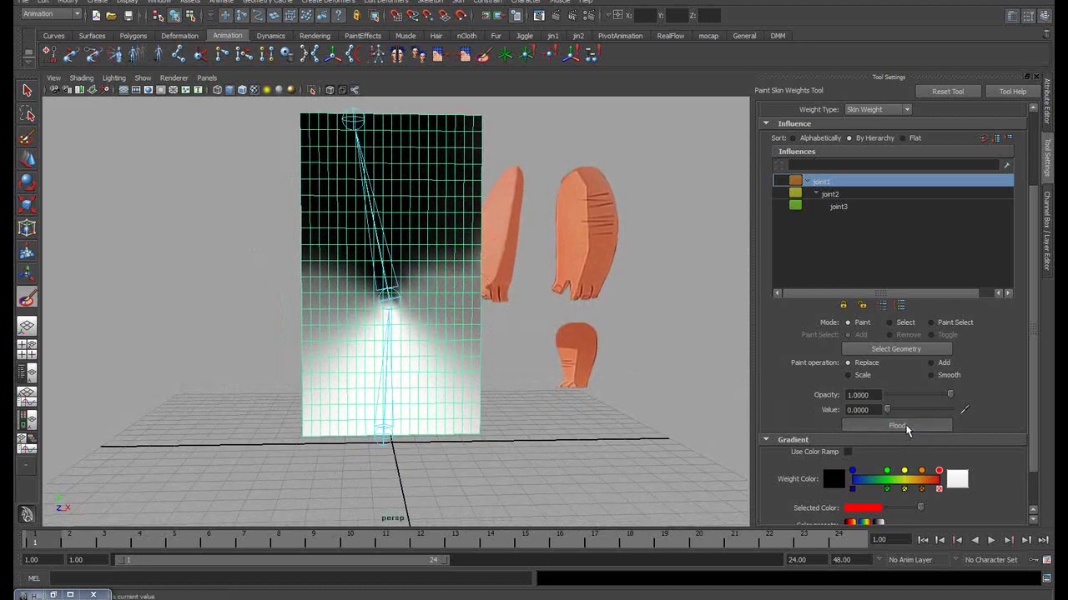
Paint joint1 weight 1 over the plane's lower part
{"action": "left_click_drag", "start_coordinate": [887, 410], "coordinate": [966, 412]}
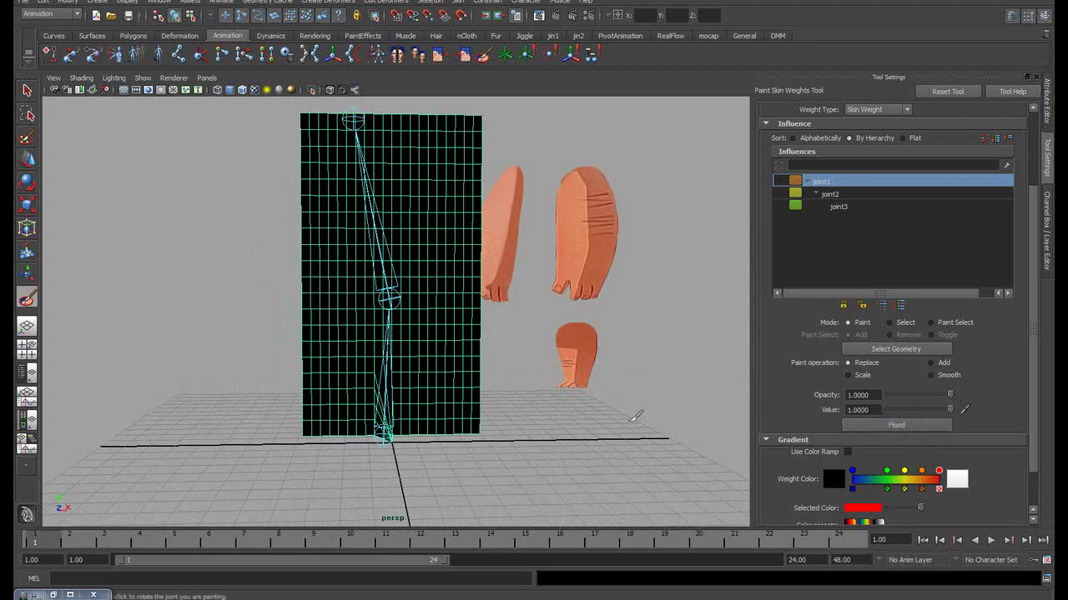
{"action": "mouse_move", "coordinate": [421, 407]}
{"action": "left_mouse_down"}
{"action": "mouse_move", "coordinate": [359, 417]}
{"action": "mouse_move", "coordinate": [382, 429]}
{"action": "mouse_move", "coordinate": [467, 421]}
{"action": "mouse_move", "coordinate": [440, 354]}
{"action": "mouse_move", "coordinate": [289, 427]}
{"action": "mouse_move", "coordinate": [475, 421]}
{"action": "mouse_move", "coordinate": [498, 377]}
{"action": "mouse_move", "coordinate": [286, 378]}
{"action": "mouse_move", "coordinate": [475, 350]}
{"action": "mouse_move", "coordinate": [300, 333]}
{"action": "mouse_move", "coordinate": [415, 330]}
{"action": "mouse_move", "coordinate": [258, 334]}
{"action": "mouse_move", "coordinate": [519, 321]}
{"action": "left_mouse_up"}
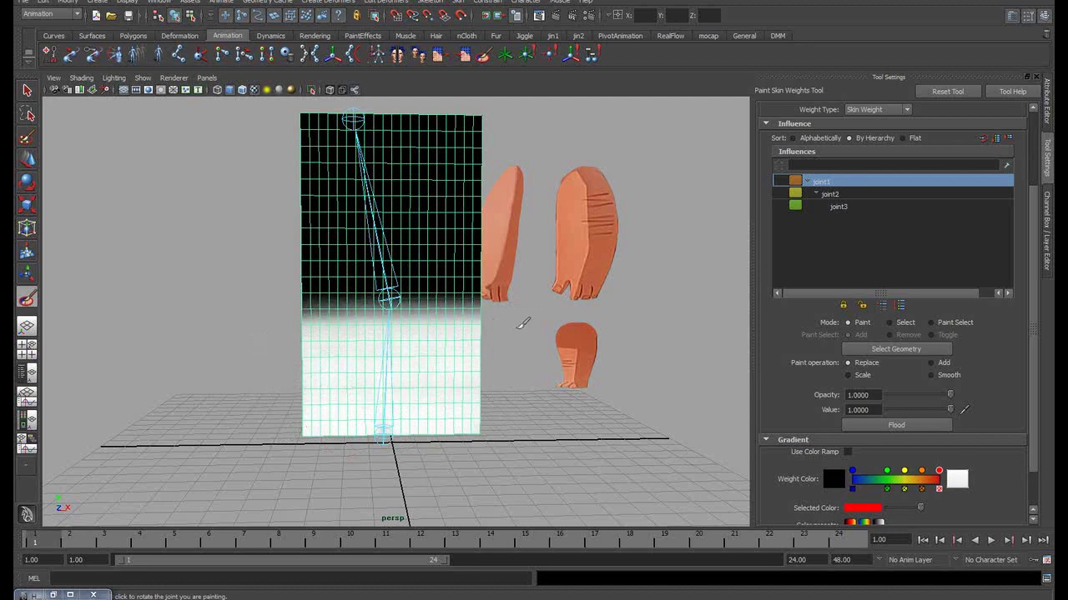
{"action": "mouse_move", "coordinate": [315, 358]}
{"action": "left_mouse_down", "text": "alt"}
{"action": "mouse_move", "coordinate": [278, 331]}
{"action": "mouse_move", "coordinate": [174, 336]}
{"action": "mouse_move", "coordinate": [410, 317]}
{"action": "left_mouse_up", "text": "alt"}
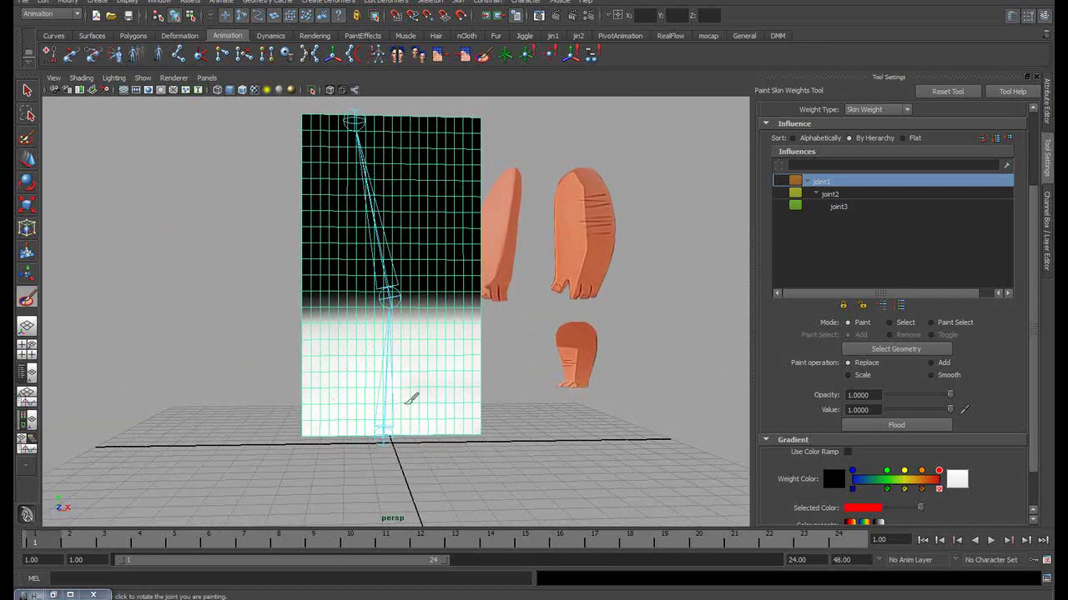
Smooth joint1's weights with two Smooth floods, then pick joint2
{"action": "left_click_drag", "start_coordinate": [417, 405], "coordinate": [381, 341], "text": "alt"}
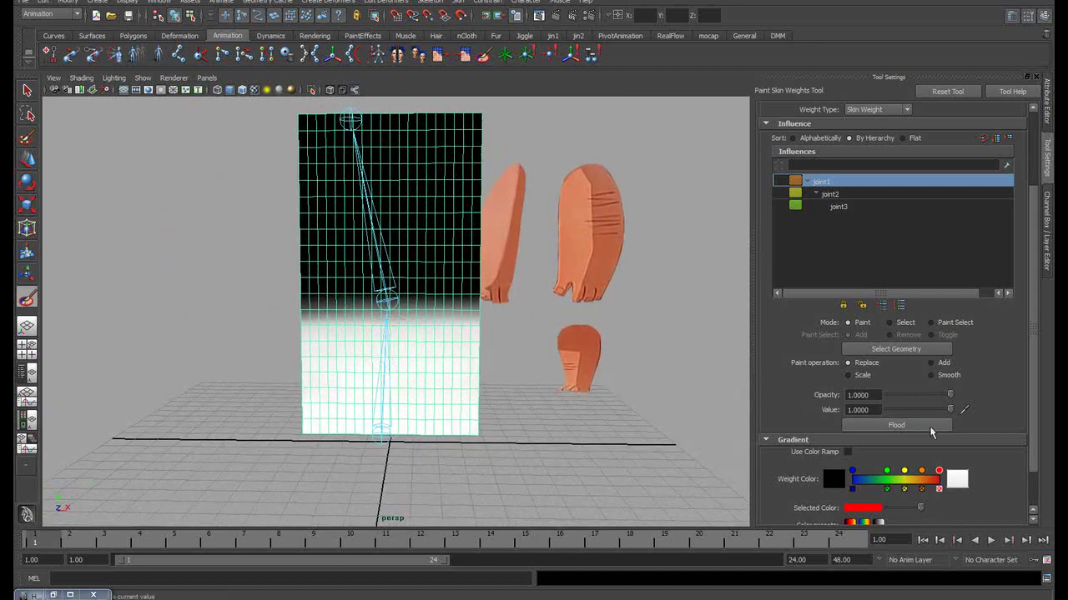
{"action": "left_click", "coordinate": [940, 376]}
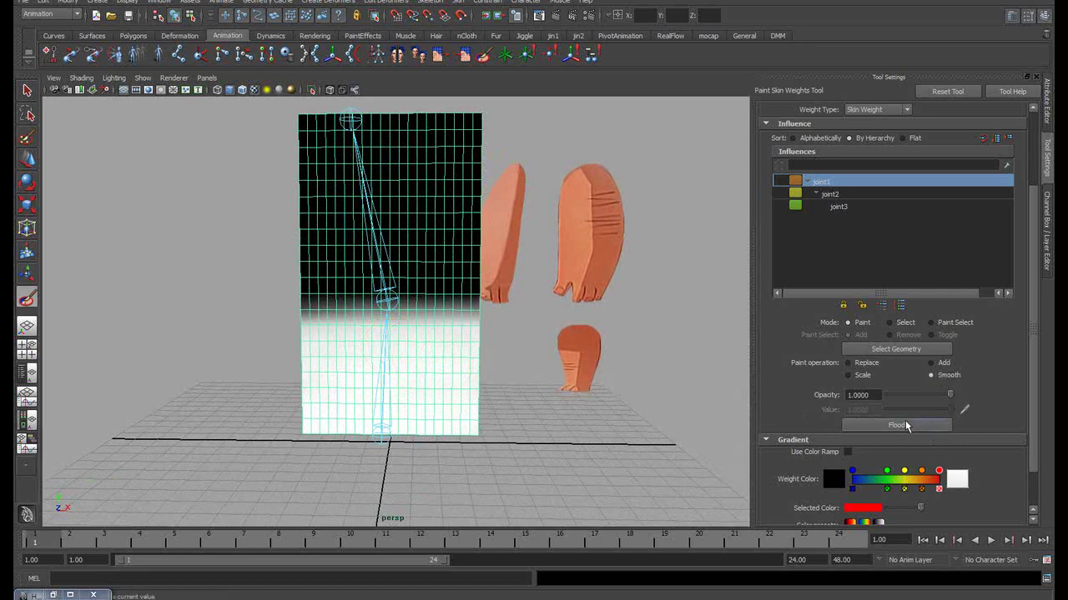
{"action": "left_click", "coordinate": [912, 425]}
{"action": "left_click", "coordinate": [912, 425]}
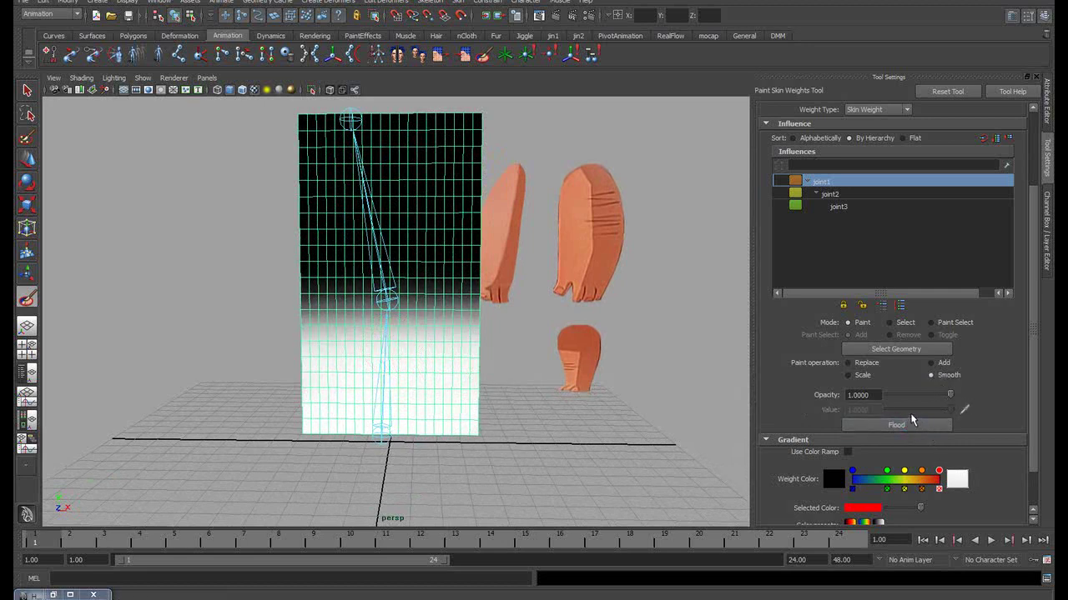
{"action": "left_click", "coordinate": [831, 197]}
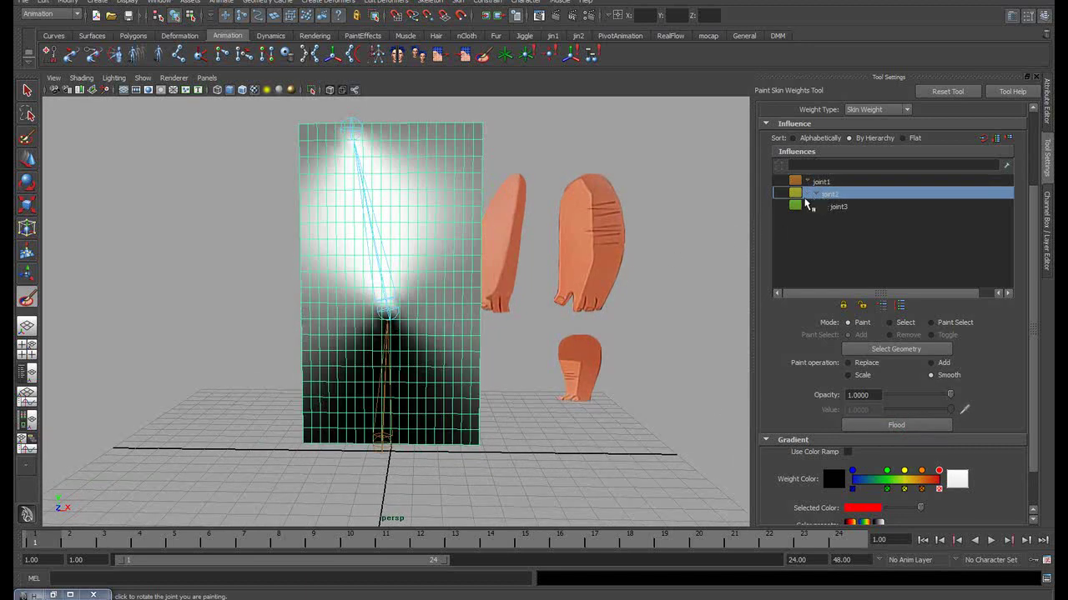
Paint joint2 weight 1 across the plane's top and 0 over its lower part
{"action": "left_click", "coordinate": [866, 364]}
{"action": "left_click", "coordinate": [877, 427]}
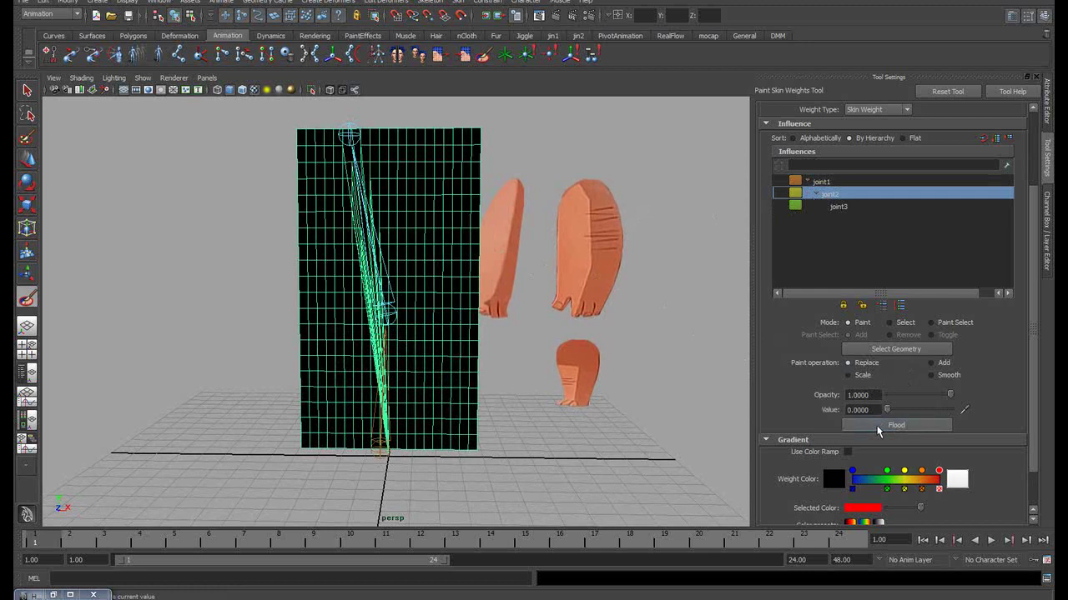
{"action": "key", "text": "ctrl+z"}
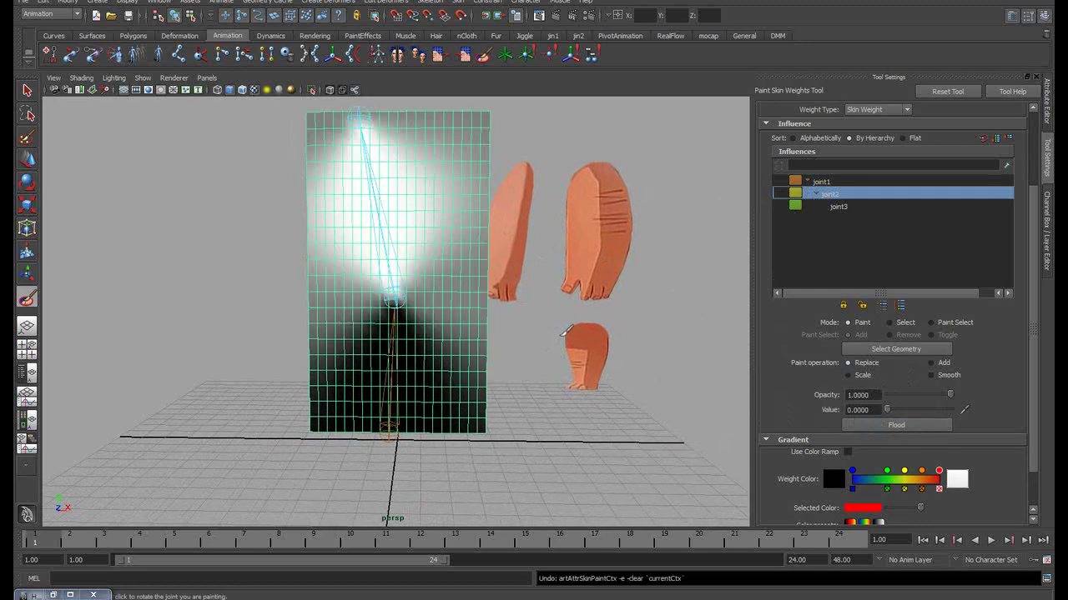
{"action": "key", "text": "ctrl+z"}
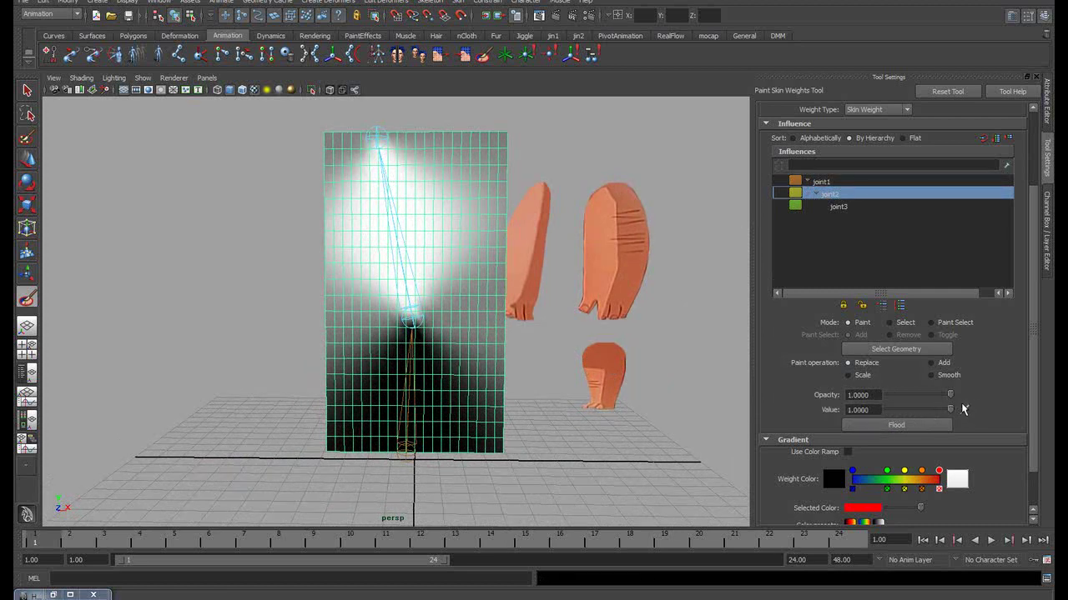
{"action": "mouse_move", "coordinate": [410, 143]}
{"action": "left_mouse_down"}
{"action": "mouse_move", "coordinate": [501, 131]}
{"action": "mouse_move", "coordinate": [334, 147]}
{"action": "mouse_move", "coordinate": [472, 163]}
{"action": "mouse_move", "coordinate": [303, 195]}
{"action": "mouse_move", "coordinate": [405, 157]}
{"action": "mouse_move", "coordinate": [376, 140]}
{"action": "mouse_move", "coordinate": [296, 212]}
{"action": "mouse_move", "coordinate": [342, 258]}
{"action": "mouse_move", "coordinate": [464, 281]}
{"action": "mouse_move", "coordinate": [306, 277]}
{"action": "left_mouse_up"}
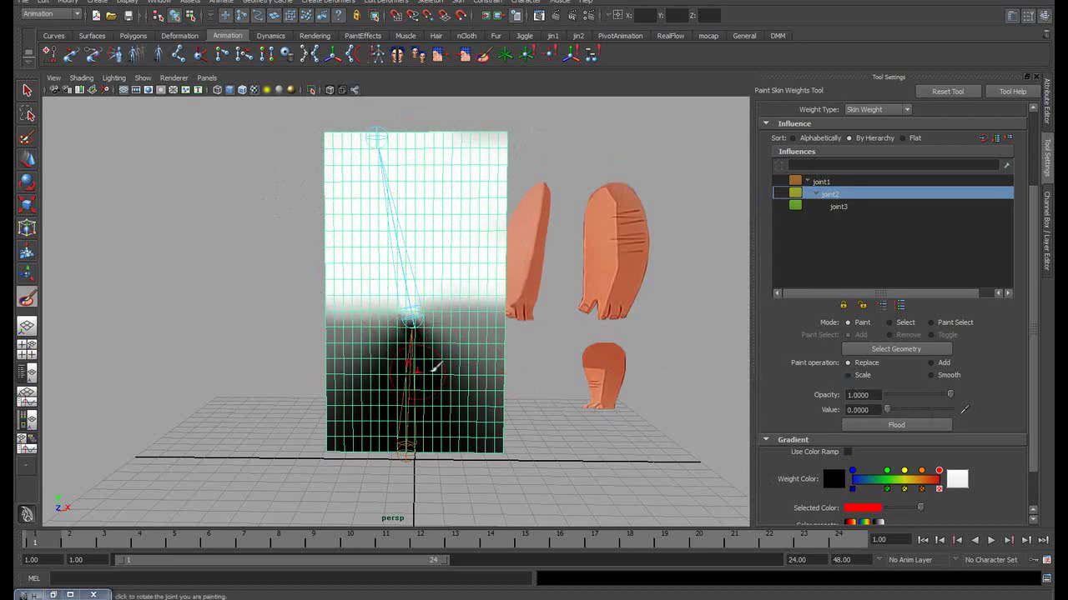
{"action": "mouse_move", "coordinate": [427, 357]}
{"action": "left_mouse_down"}
{"action": "mouse_move", "coordinate": [388, 388]}
{"action": "mouse_move", "coordinate": [303, 410]}
{"action": "mouse_move", "coordinate": [467, 362]}
{"action": "mouse_move", "coordinate": [340, 348]}
{"action": "mouse_move", "coordinate": [530, 338]}
{"action": "mouse_move", "coordinate": [255, 338]}
{"action": "mouse_move", "coordinate": [479, 334]}
{"action": "mouse_move", "coordinate": [431, 336]}
{"action": "mouse_move", "coordinate": [467, 216]}
{"action": "left_mouse_up"}
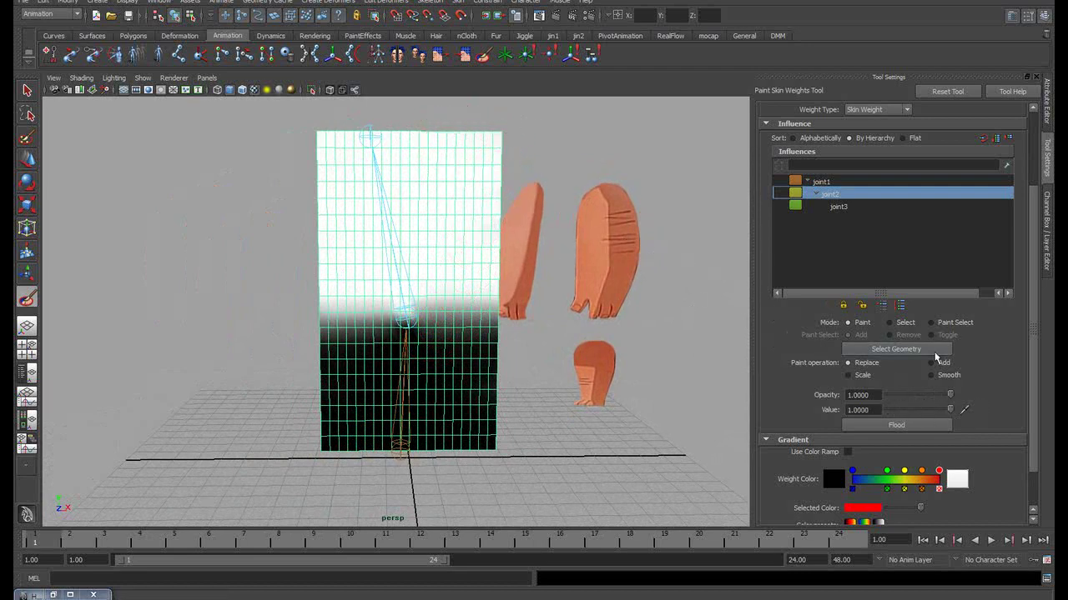
Smooth joint2's weights with two Smooth floods and compare against joint1
{"action": "left_click", "coordinate": [948, 376]}
{"action": "left_click", "coordinate": [900, 426]}
{"action": "left_click", "coordinate": [906, 426]}
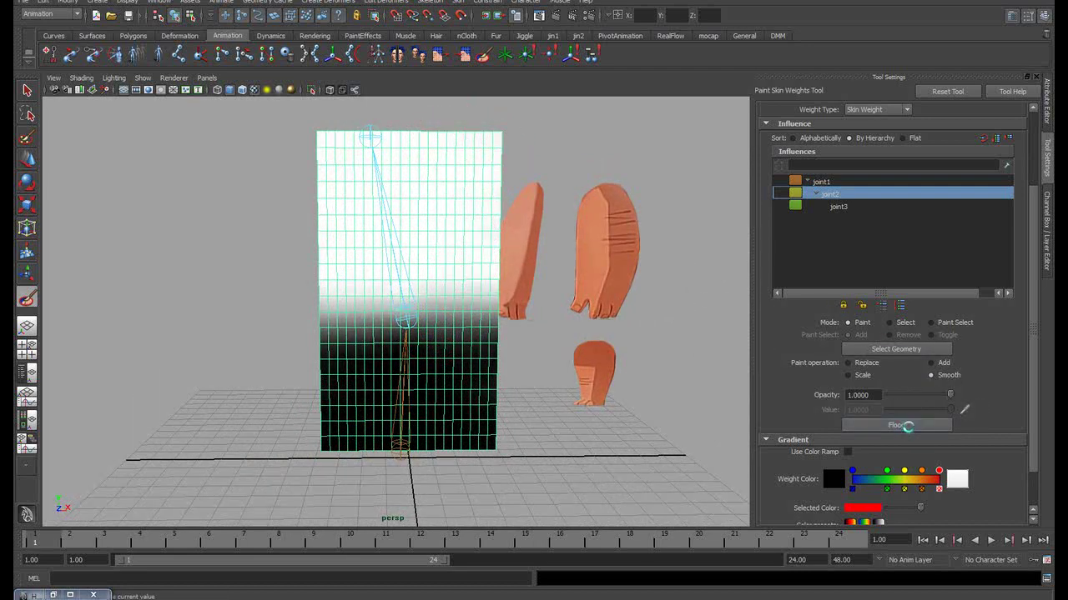
{"action": "left_click", "coordinate": [823, 182]}
{"action": "left_click", "coordinate": [828, 194]}
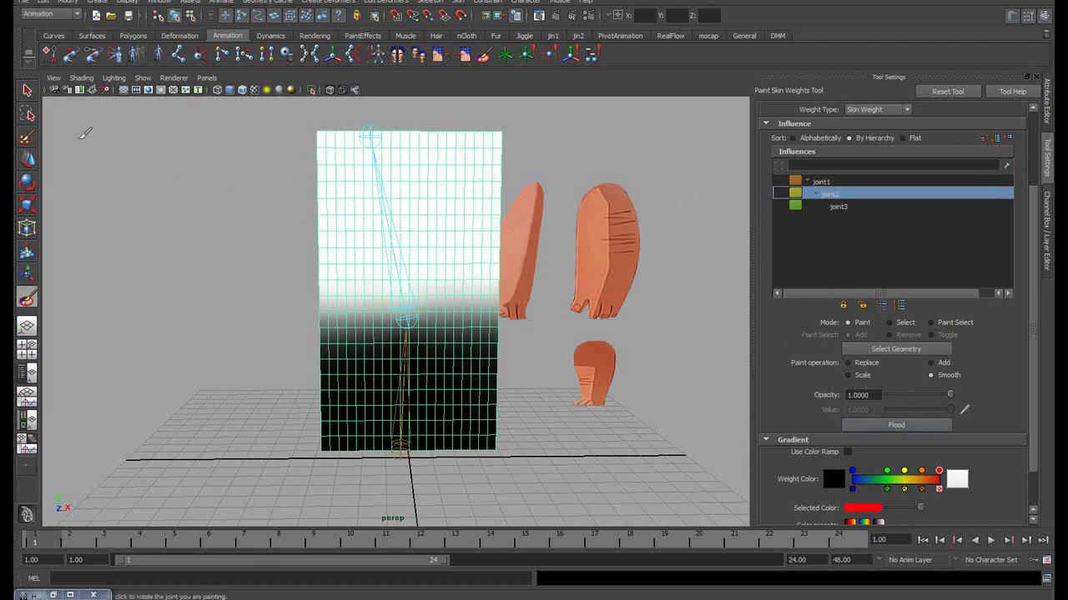
Test-rotate the head joint, undo the tilt, and show the four-view layout
{"action": "key", "text": "q"}
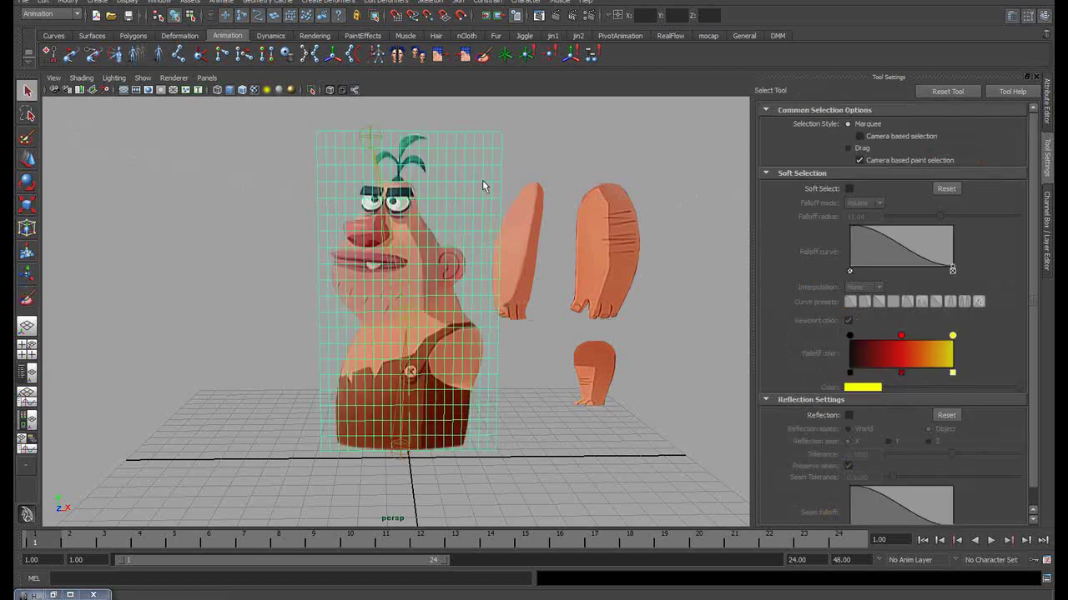
{"action": "left_click", "coordinate": [509, 176]}
{"action": "left_click_drag", "start_coordinate": [451, 198], "coordinate": [379, 229], "text": "alt"}
{"action": "left_click", "coordinate": [325, 242]}
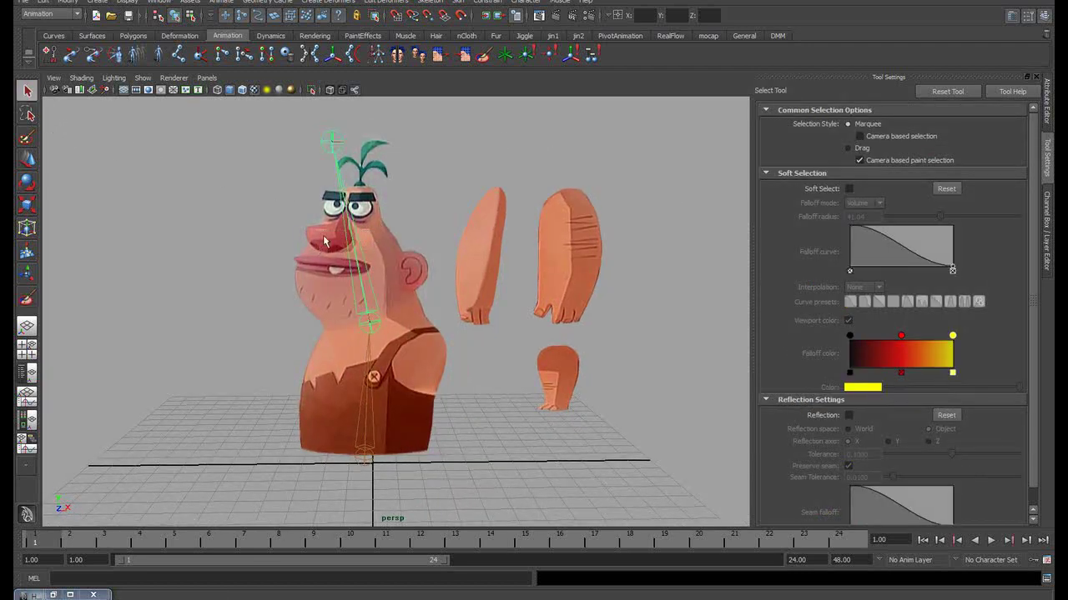
{"action": "key", "text": "e"}
{"action": "mouse_move", "coordinate": [438, 235]}
{"action": "left_mouse_down"}
{"action": "mouse_move", "coordinate": [392, 226]}
{"action": "mouse_move", "coordinate": [446, 241]}
{"action": "mouse_move", "coordinate": [400, 225]}
{"action": "mouse_move", "coordinate": [422, 237]}
{"action": "left_mouse_up"}
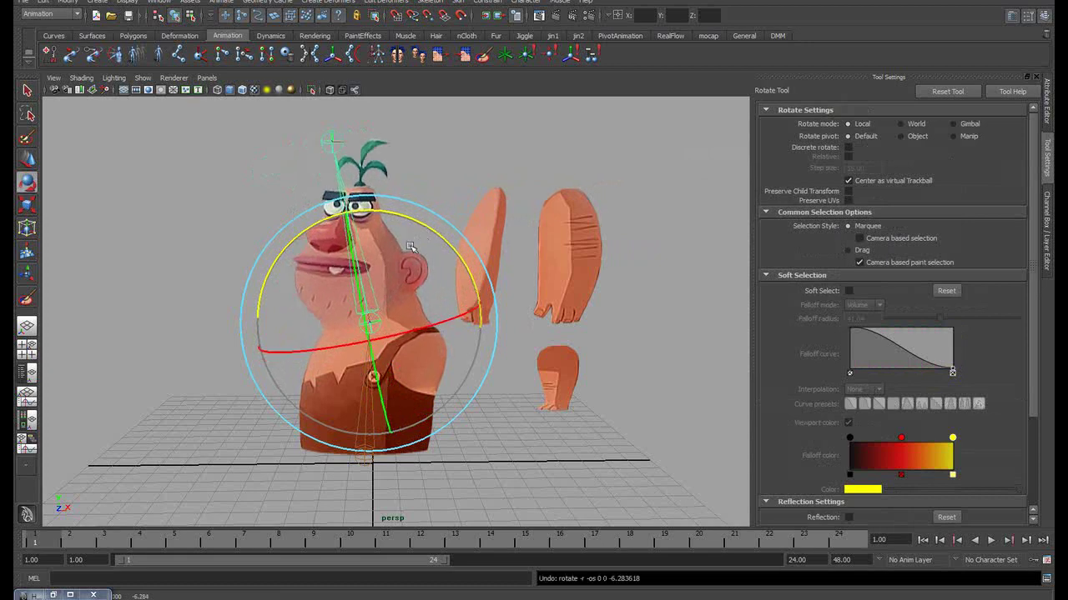
{"action": "key", "text": "q"}
{"action": "key", "text": "ctrl+z"}
{"action": "key", "text": "space"}
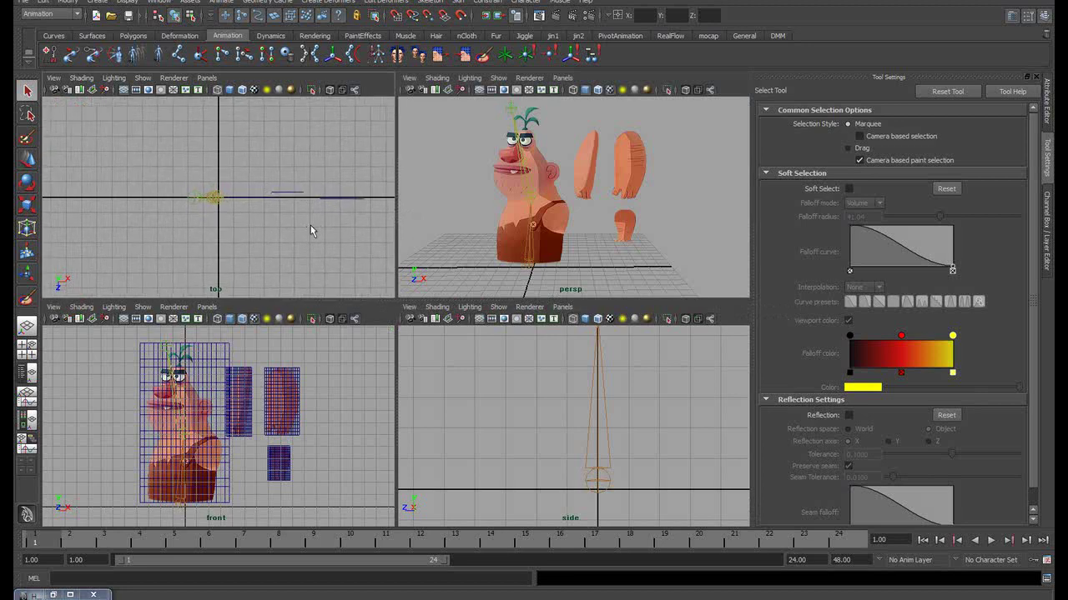
Maximize the front view and zoom in on the loose arm pieces
{"action": "left_click", "coordinate": [578, 182]}
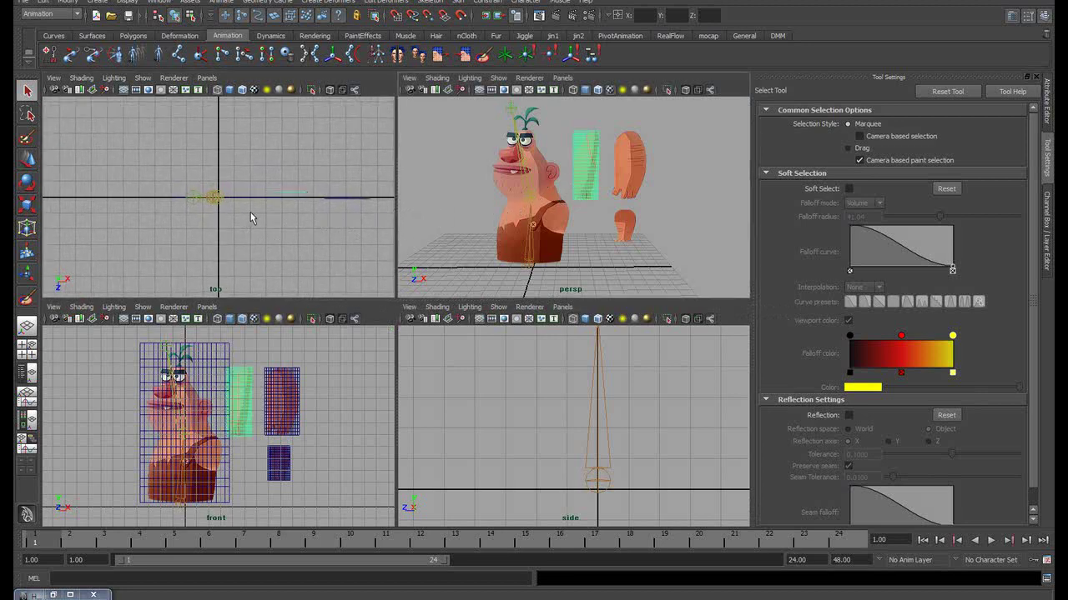
{"action": "key", "text": "w"}
{"action": "middle_click_drag", "start_coordinate": [279, 209], "coordinate": [253, 209], "text": "alt"}
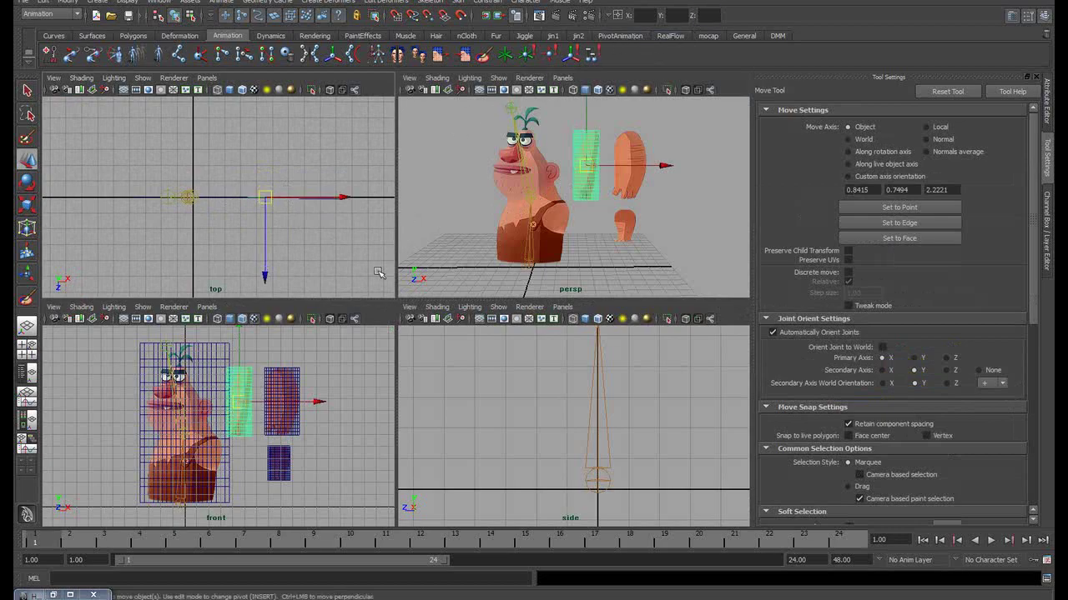
{"action": "key", "text": "space"}
{"action": "scroll", "coordinate": [467, 275], "scroll_direction": "up", "scroll_amount": 1}
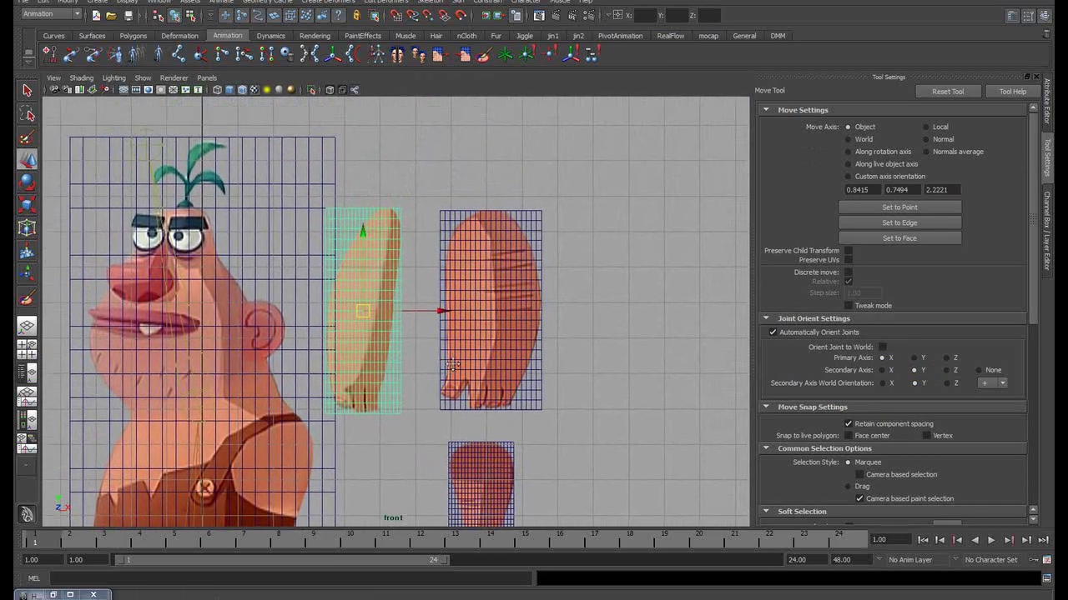
{"action": "scroll", "coordinate": [462, 304], "scroll_direction": "up", "scroll_amount": 2}
{"action": "left_click", "coordinate": [620, 222]}
{"action": "middle_click_drag", "start_coordinate": [459, 240], "coordinate": [478, 244], "text": "alt"}
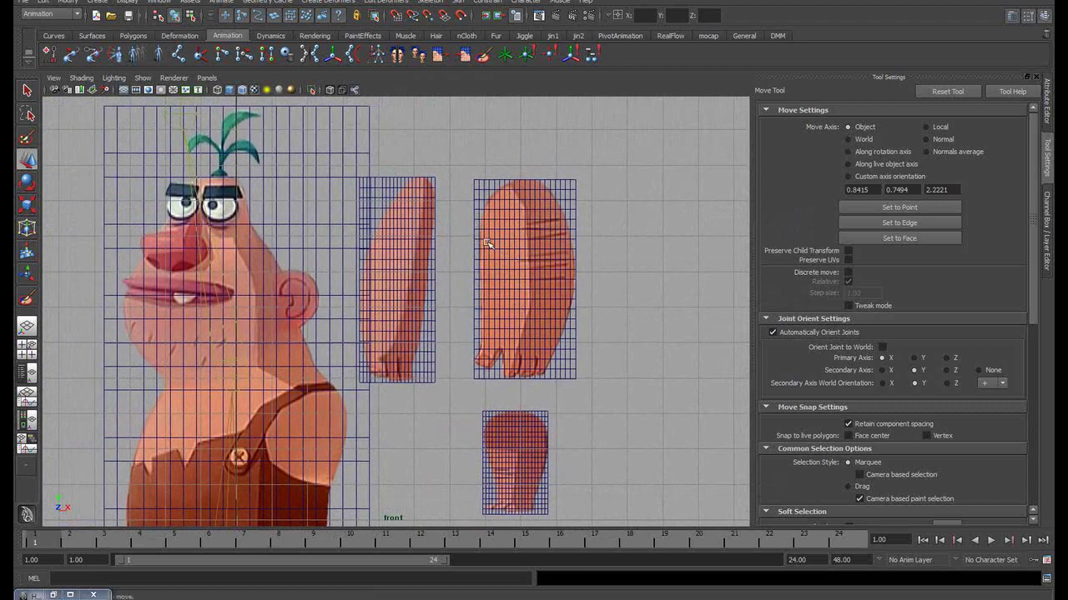
{"action": "mouse_move", "coordinate": [418, 253]}
{"action": "left_mouse_down"}
{"action": "mouse_move", "coordinate": [494, 257]}
{"action": "mouse_move", "coordinate": [516, 284]}
{"action": "left_mouse_up"}
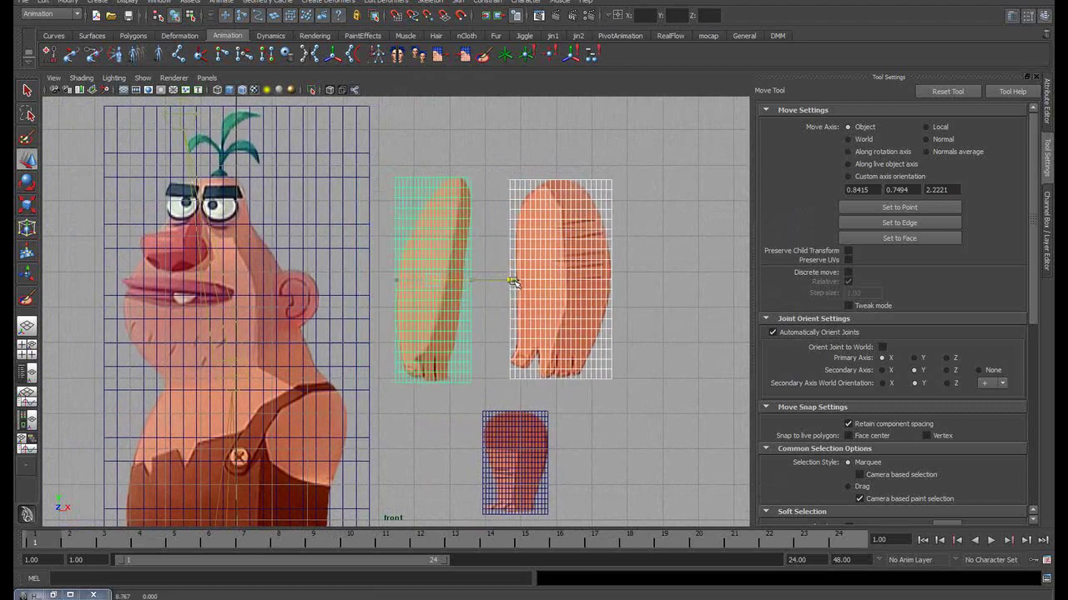
{"action": "middle_click_drag", "start_coordinate": [551, 292], "coordinate": [495, 216], "text": "alt"}
Shift the small lower piece to the right along X
{"action": "left_click", "coordinate": [458, 401]}
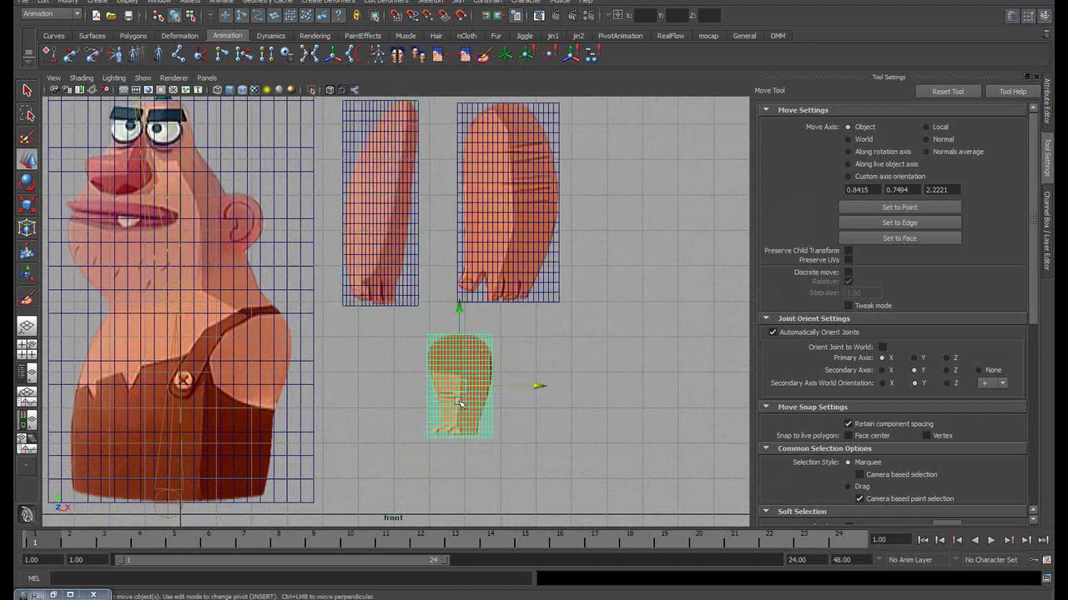
{"action": "left_click_drag", "start_coordinate": [534, 388], "coordinate": [594, 388]}
{"action": "left_click", "coordinate": [614, 317]}
{"action": "mouse_move", "coordinate": [483, 283]}
{"action": "middle_mouse_down", "text": "alt"}
{"action": "mouse_move", "coordinate": [511, 279]}
{"action": "mouse_move", "coordinate": [495, 265]}
{"action": "middle_mouse_up", "text": "alt"}
{"action": "left_click", "coordinate": [450, 247]}
{"action": "scroll", "coordinate": [489, 209], "scroll_direction": "up", "scroll_amount": 1}
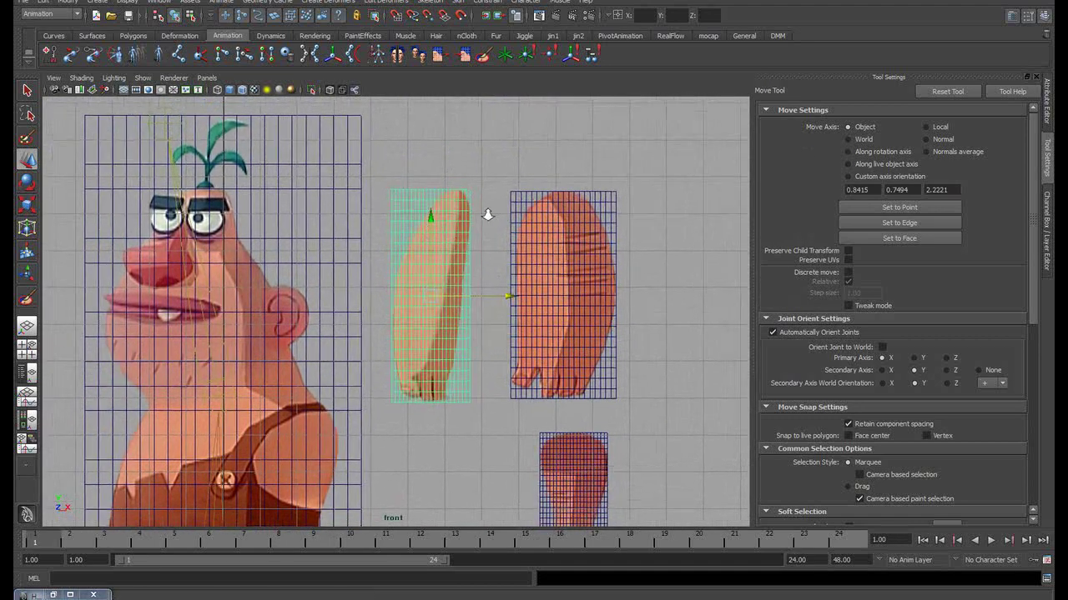
{"action": "scroll", "coordinate": [447, 204], "scroll_direction": "up", "scroll_amount": 1}
{"action": "left_click", "coordinate": [475, 160]}
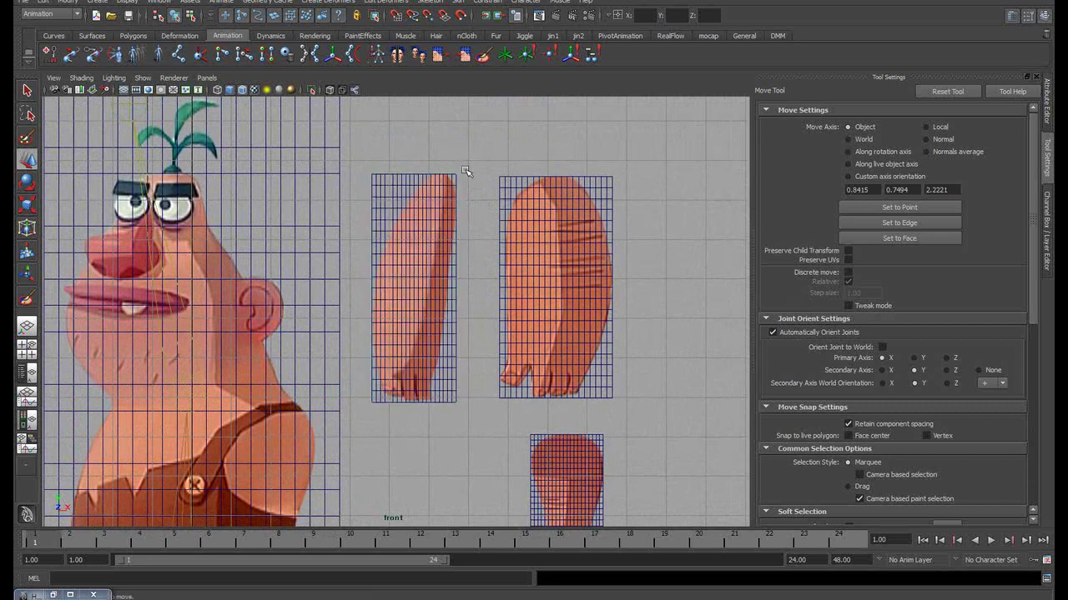
{"action": "left_click", "coordinate": [178, 53]}
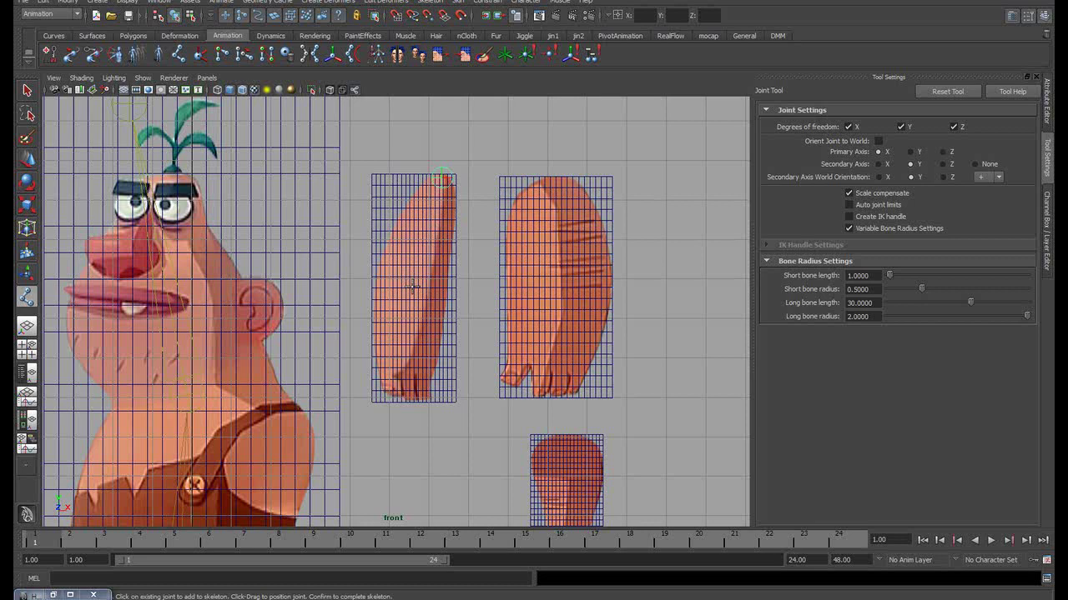
Finish a joint chain down the narrow arm piece and add its mesh to the selection
{"action": "left_click", "coordinate": [412, 285]}
{"action": "left_click", "coordinate": [404, 401]}
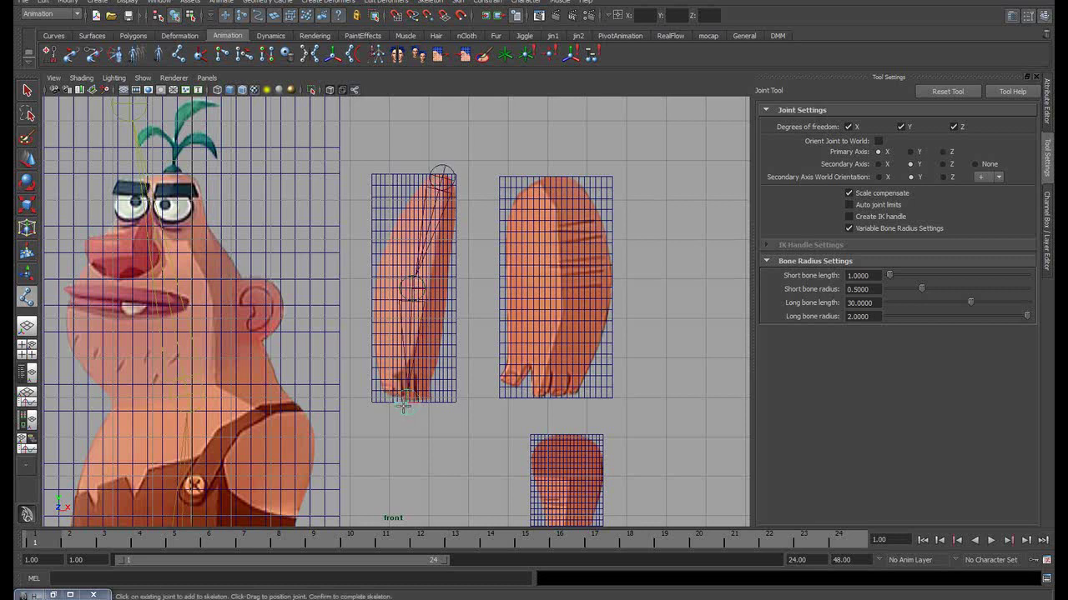
{"action": "key", "text": "w"}
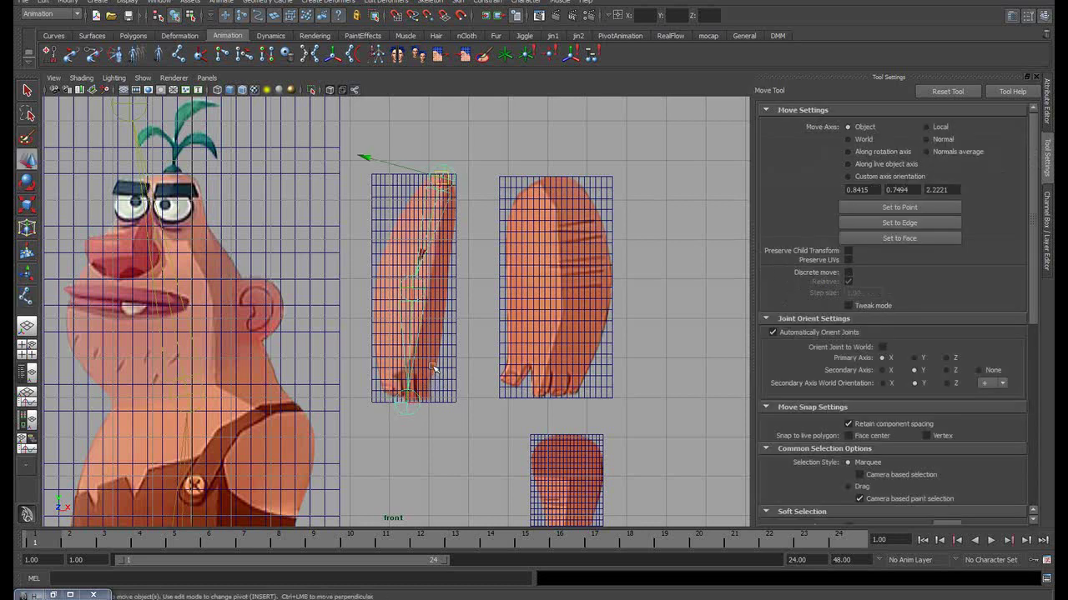
{"action": "middle_click_drag", "start_coordinate": [496, 241], "coordinate": [482, 244], "text": "alt"}
{"action": "key", "text": "q"}
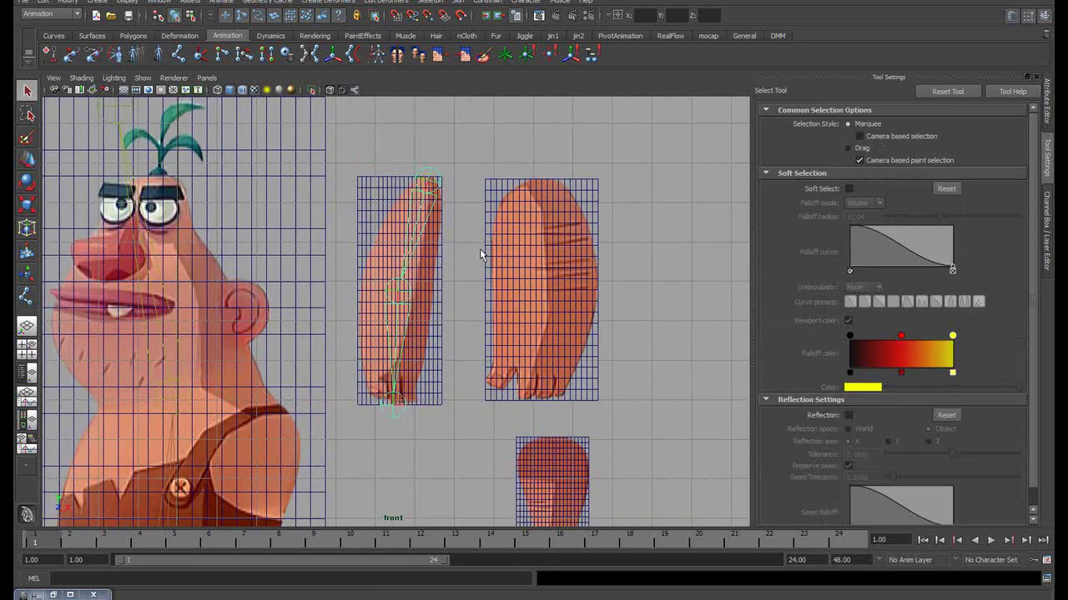
{"action": "left_click", "coordinate": [393, 195], "text": "shift"}
Smooth-bind the narrow piece to its joints and test a bend, undoing it
{"action": "left_click", "coordinate": [455, 2]}
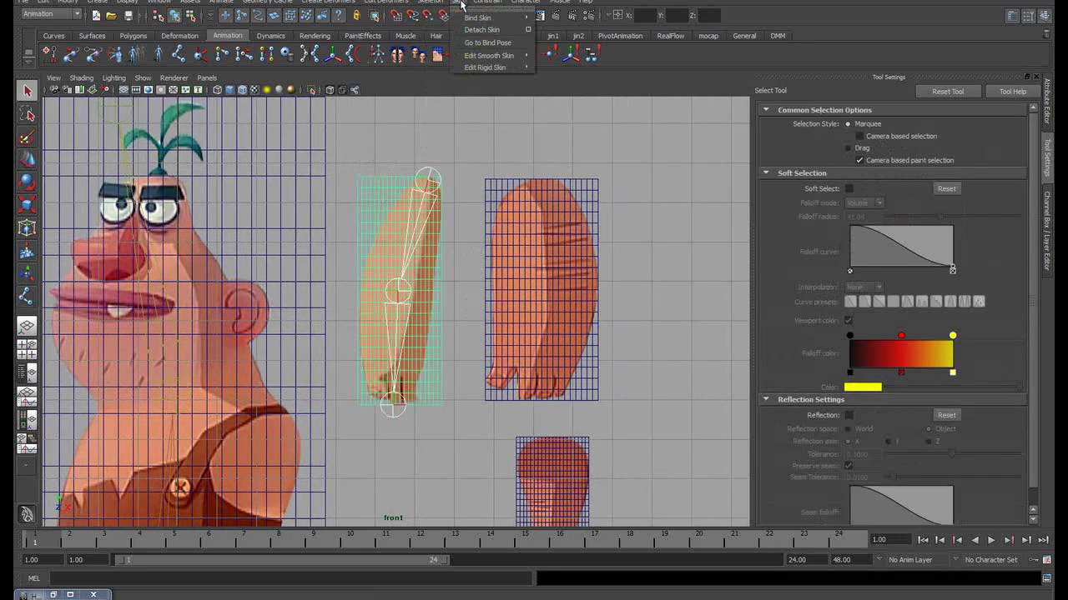
{"action": "left_click", "coordinate": [555, 32]}
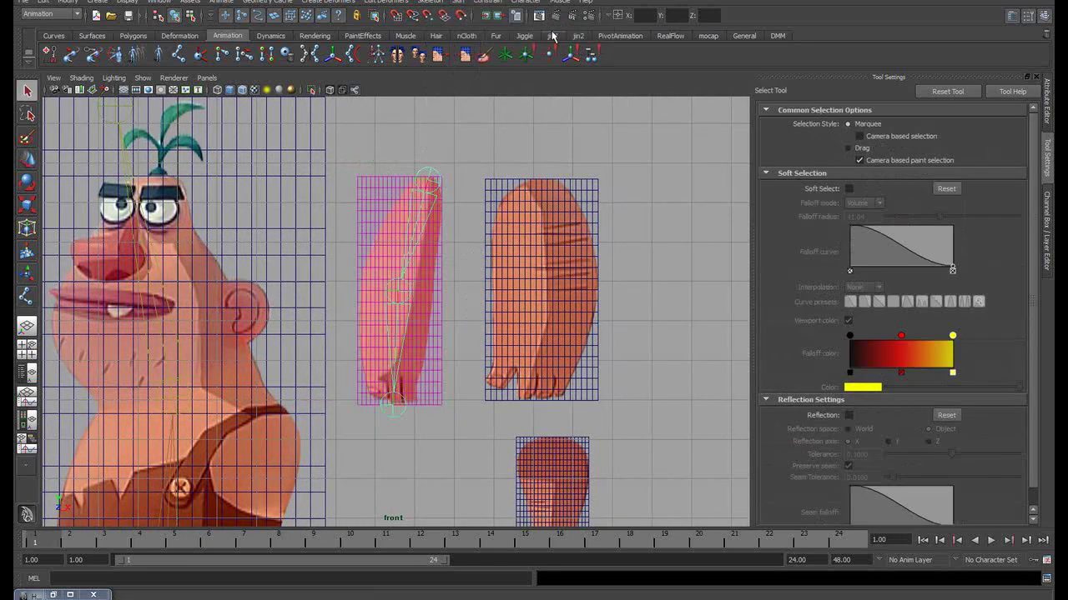
{"action": "left_click", "coordinate": [472, 150]}
{"action": "left_click", "coordinate": [394, 335]}
{"action": "key", "text": "e"}
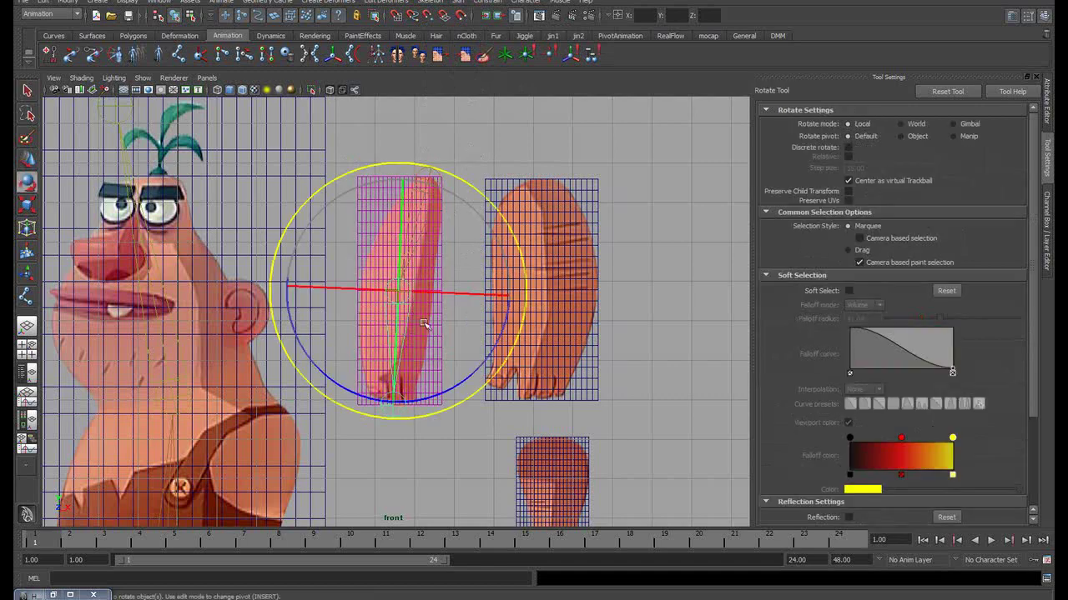
{"action": "mouse_move", "coordinate": [493, 355]}
{"action": "left_mouse_down"}
{"action": "mouse_move", "coordinate": [467, 350]}
{"action": "mouse_move", "coordinate": [499, 336]}
{"action": "mouse_move", "coordinate": [464, 341]}
{"action": "mouse_move", "coordinate": [491, 317]}
{"action": "mouse_move", "coordinate": [476, 327]}
{"action": "left_mouse_up"}
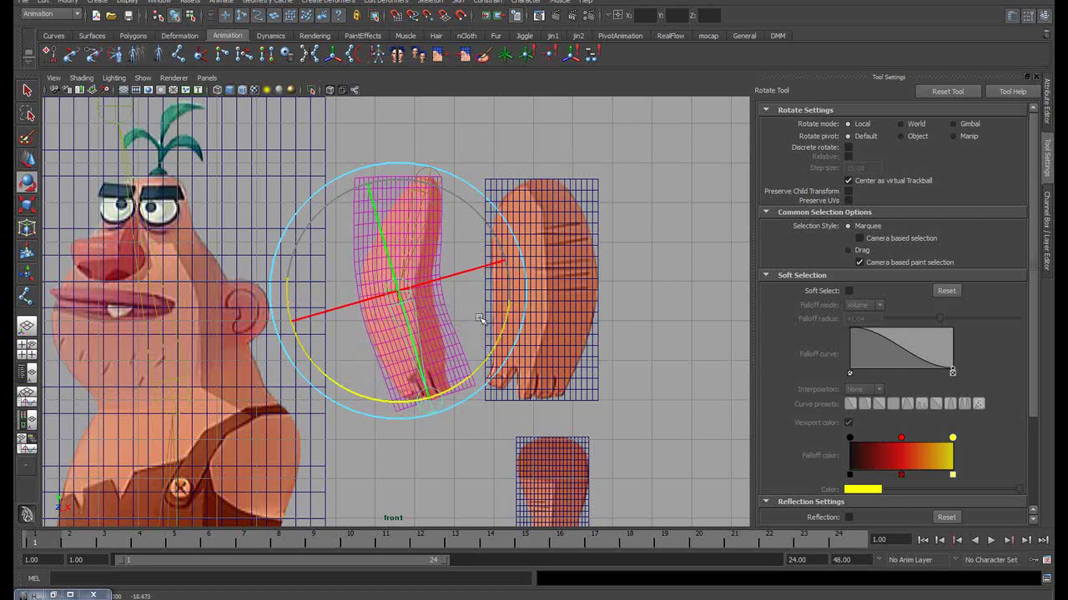
{"action": "key", "text": "ctrl+z"}
Turn off wireframe on shaded and re-test the arm bend, returning it to rest
{"action": "left_click", "coordinate": [242, 90]}
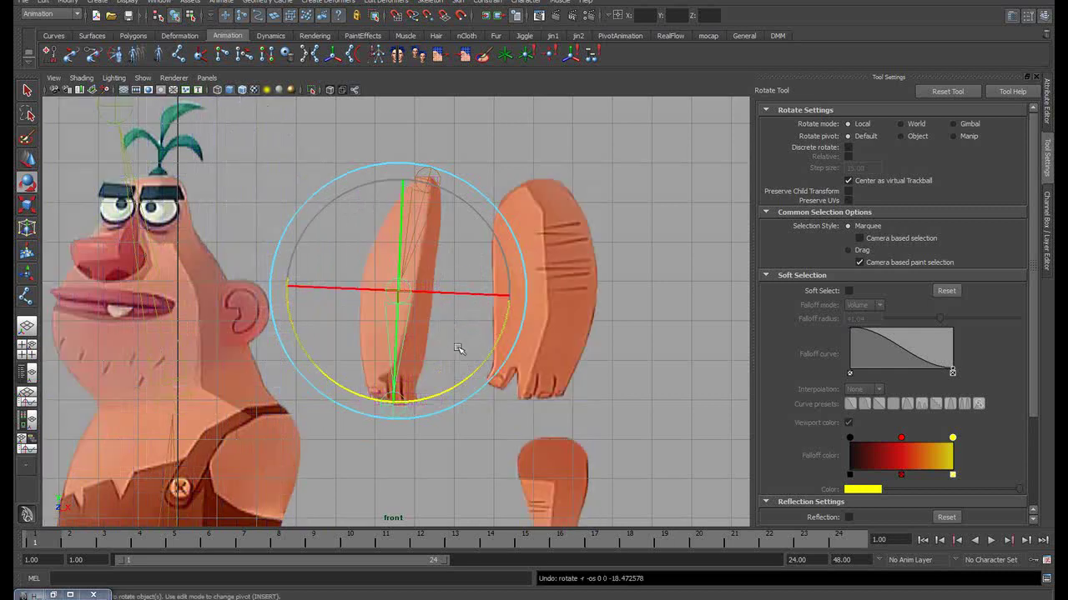
{"action": "mouse_move", "coordinate": [471, 373]}
{"action": "left_mouse_down"}
{"action": "mouse_move", "coordinate": [490, 347]}
{"action": "mouse_move", "coordinate": [471, 351]}
{"action": "left_mouse_up"}
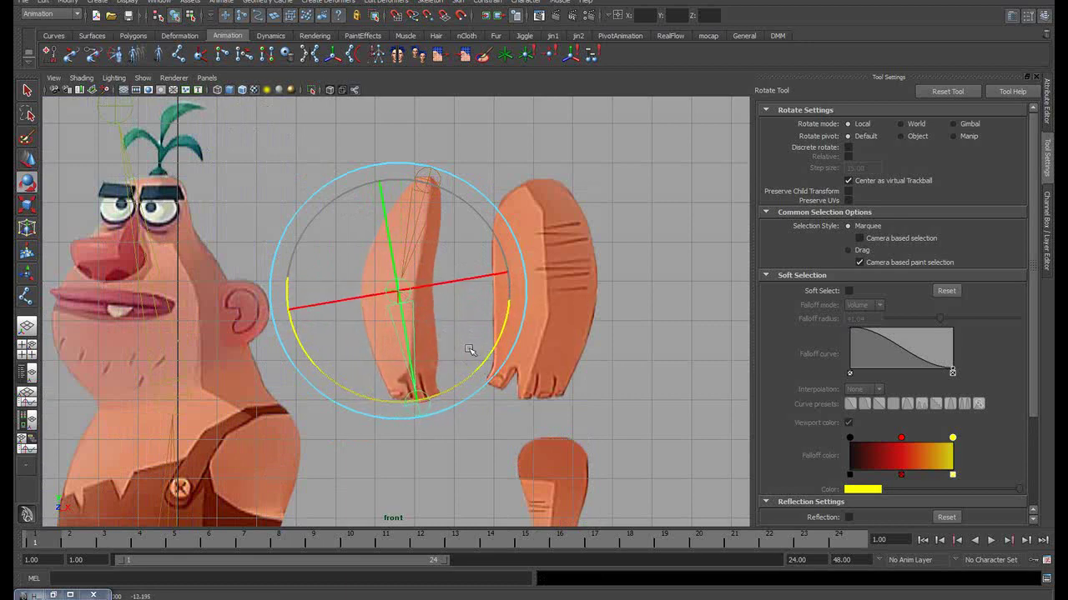
{"action": "key", "text": "ctrl+z"}
{"action": "key", "text": "q"}
{"action": "mouse_move", "coordinate": [617, 260]}
{"action": "middle_mouse_down", "text": "alt"}
{"action": "mouse_move", "coordinate": [505, 255]}
{"action": "mouse_move", "coordinate": [568, 242]}
{"action": "middle_mouse_up", "text": "alt"}
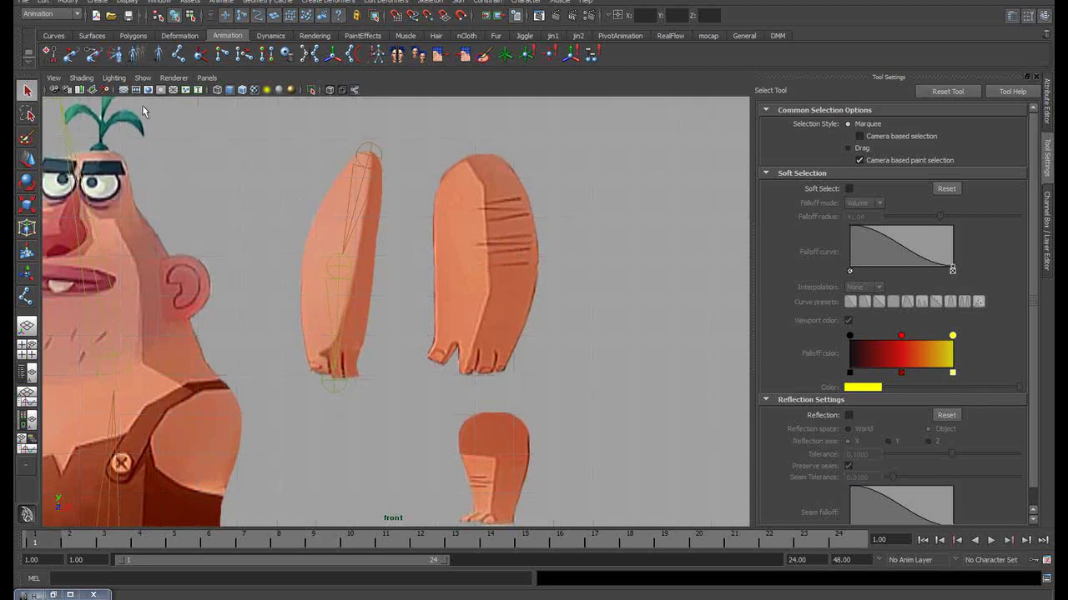
Switch to a gradient background and select the middle limb plane with wireframe shown
{"action": "middle_click_drag", "start_coordinate": [527, 265], "coordinate": [544, 247], "text": "alt"}
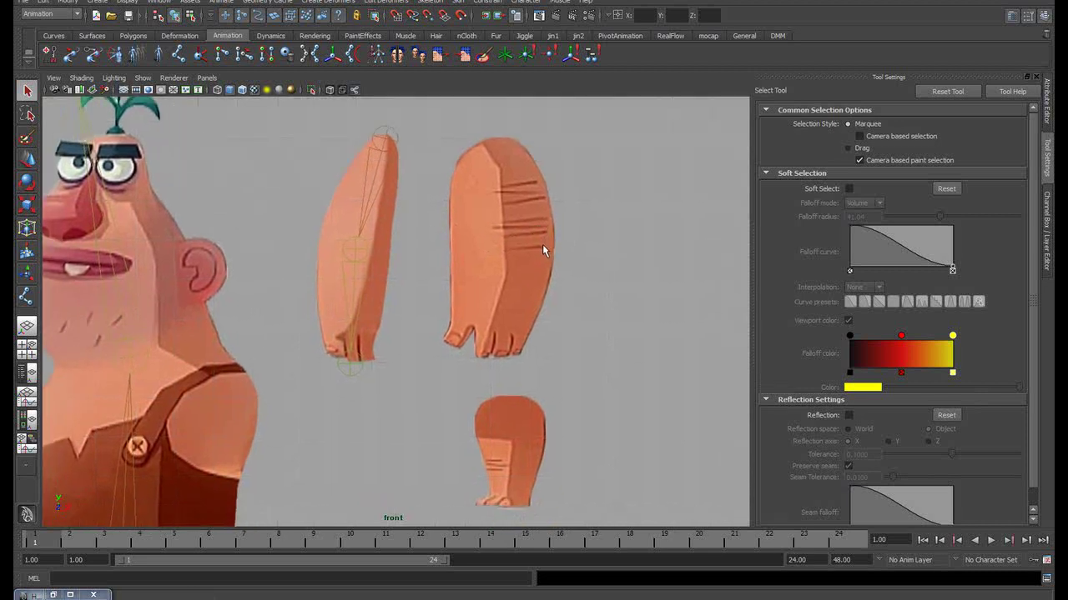
{"action": "key", "text": "alt+b"}
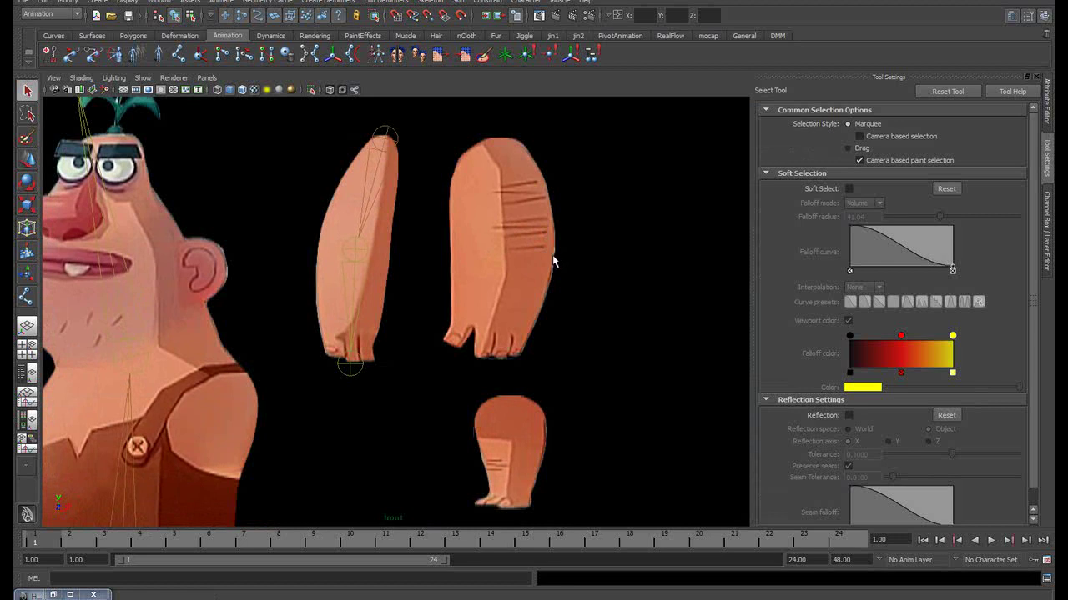
{"action": "middle_click_drag", "start_coordinate": [553, 262], "coordinate": [524, 282], "text": "alt"}
{"action": "left_click", "coordinate": [454, 253]}
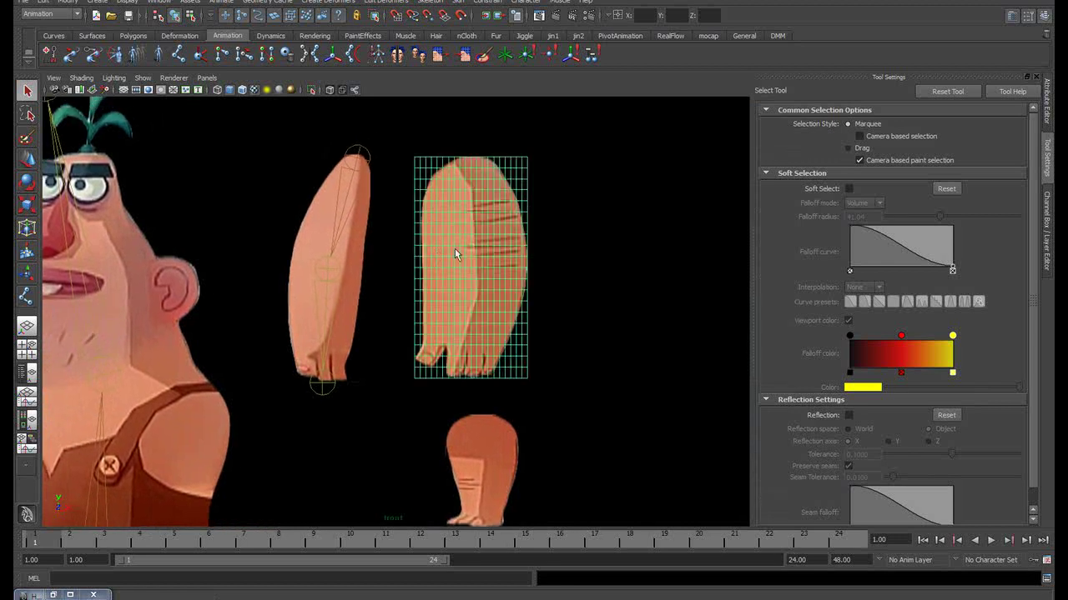
{"action": "left_click", "coordinate": [533, 194]}
{"action": "left_click", "coordinate": [459, 222]}
{"action": "left_click", "coordinate": [254, 112]}
{"action": "left_click", "coordinate": [242, 89]}
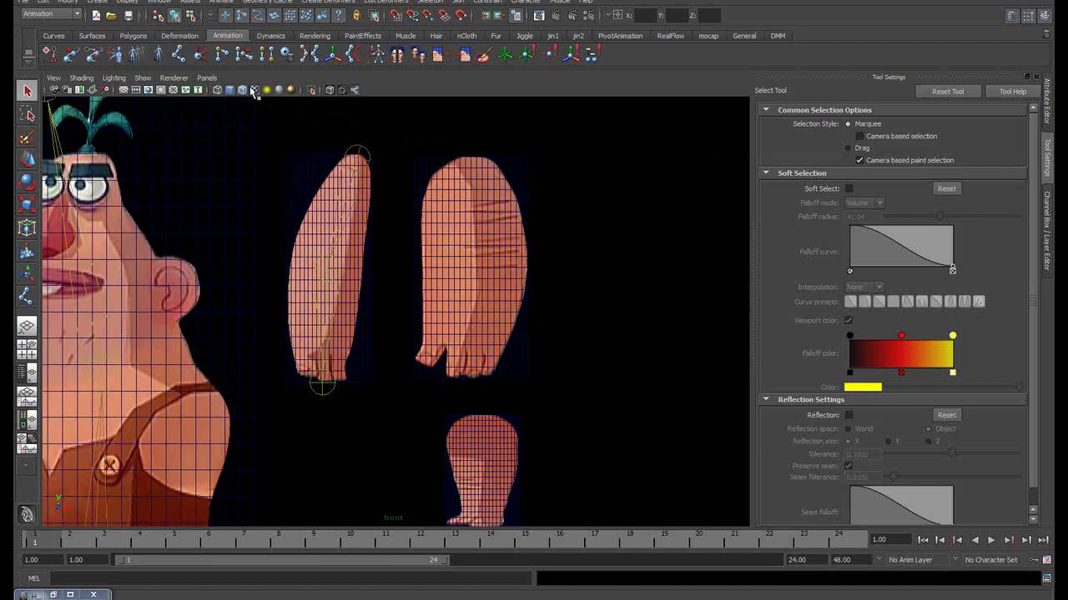
Place three joints from the plane's top to bottom and select the plane with its joints
{"action": "left_click", "coordinate": [199, 56]}
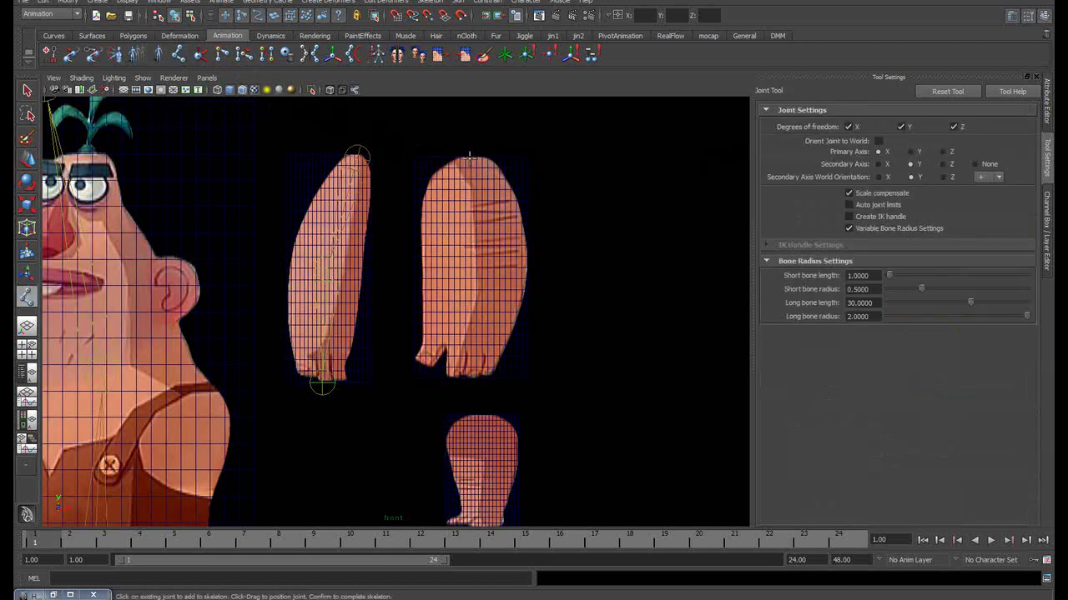
{"action": "left_click", "coordinate": [468, 157]}
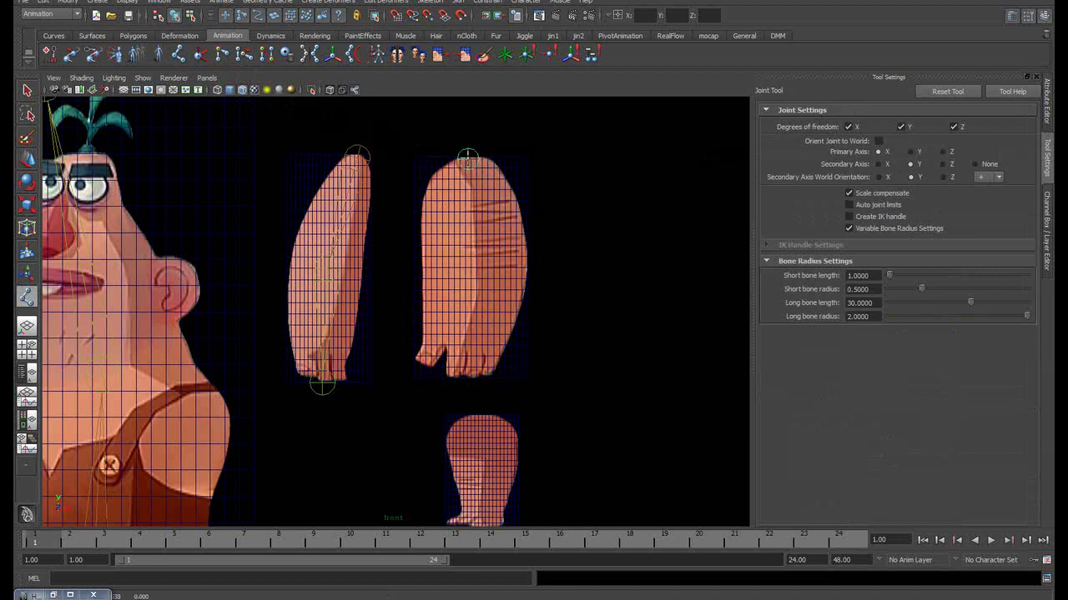
{"action": "left_click", "coordinate": [477, 268]}
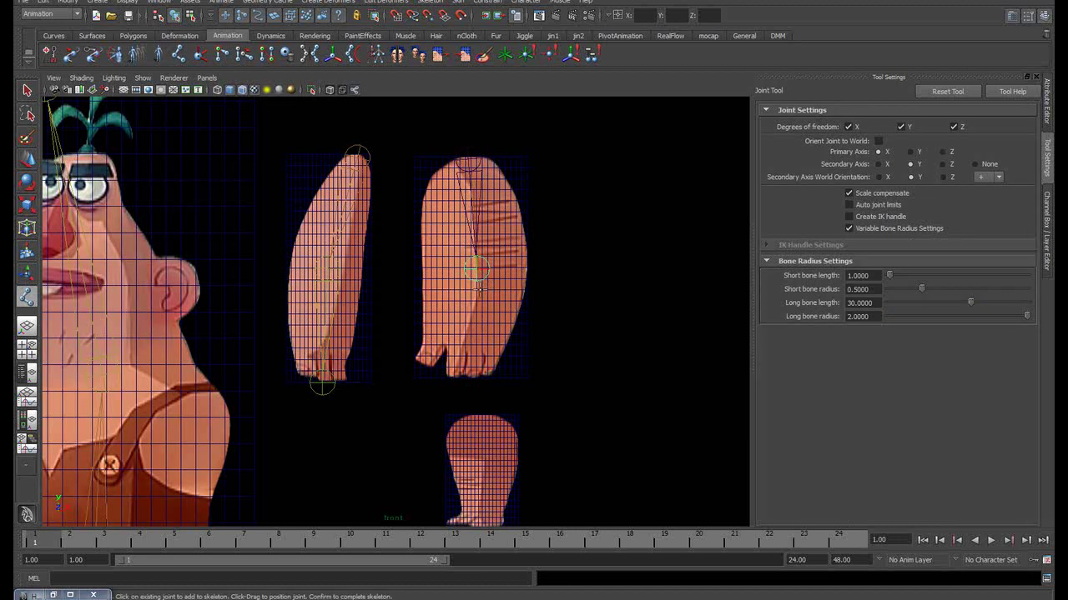
{"action": "left_click", "coordinate": [468, 383]}
{"action": "key", "text": "q"}
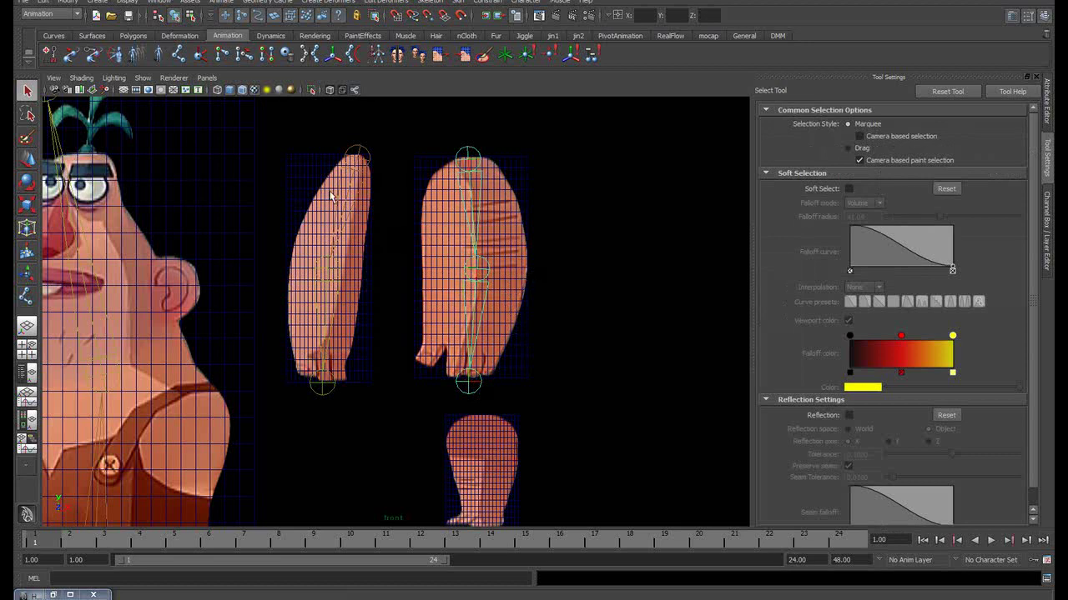
{"action": "left_click", "coordinate": [241, 90]}
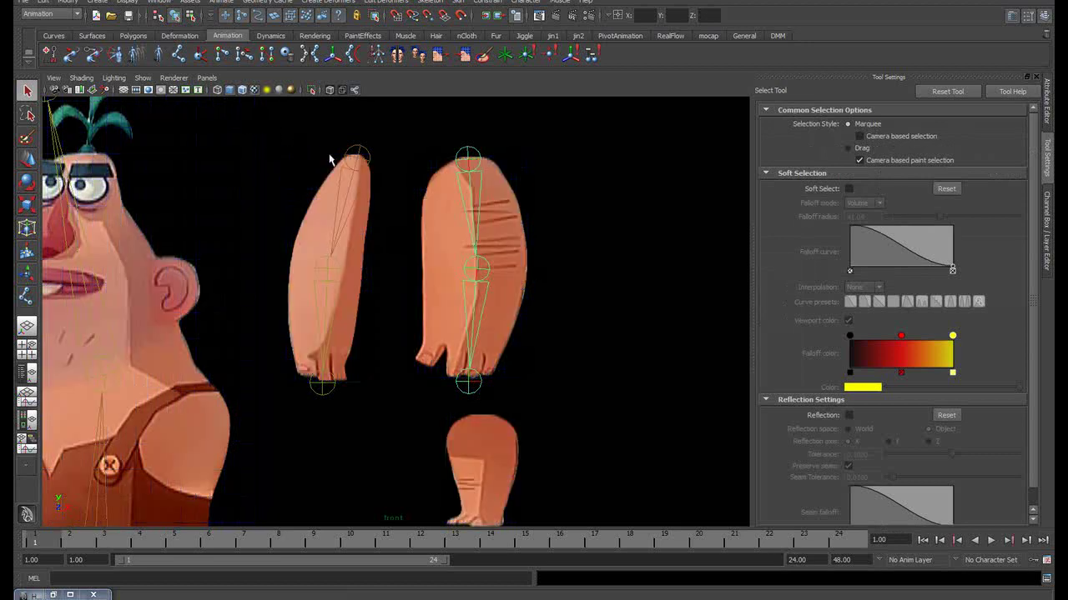
{"action": "left_click", "coordinate": [519, 218], "text": "shift"}
{"action": "left_click", "coordinate": [458, 2]}
{"action": "mouse_move", "coordinate": [488, 18]}
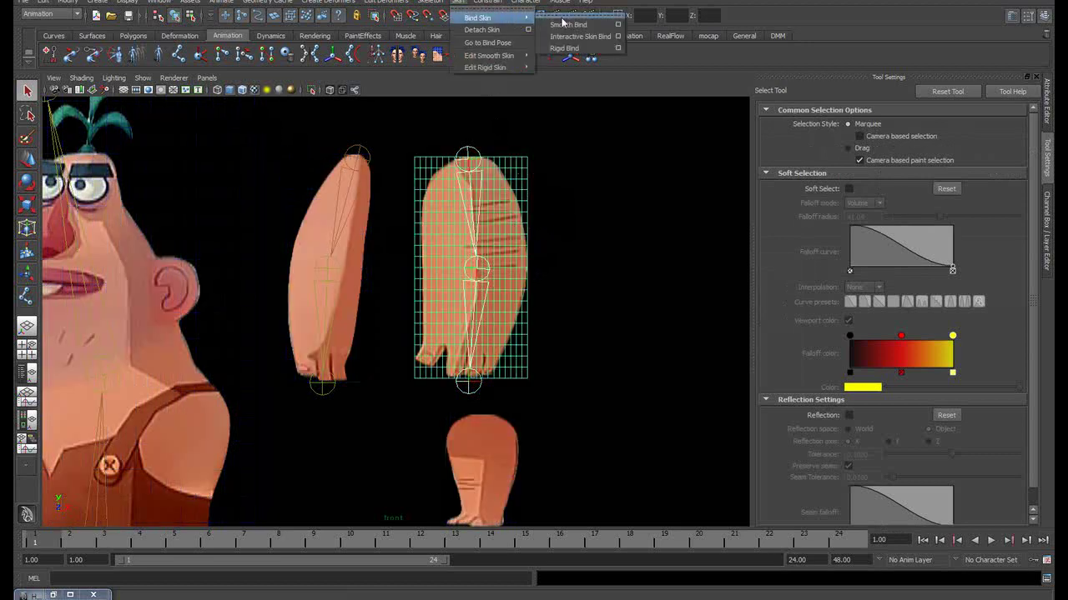
Smooth-bind the middle limb plane and test-bend its middle joint, then undo
{"action": "left_click", "coordinate": [577, 29]}
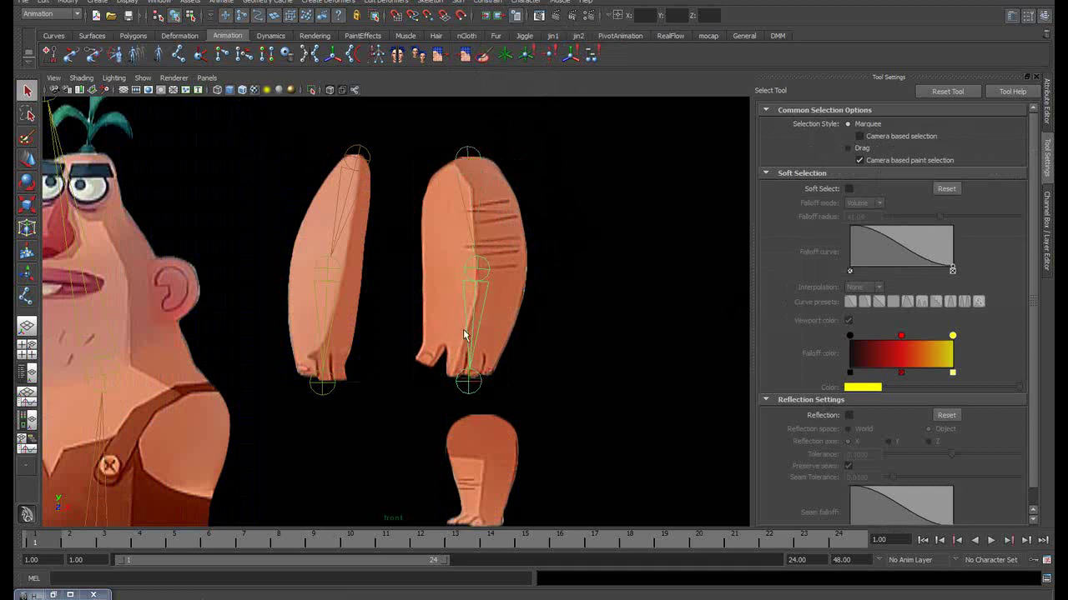
{"action": "key", "text": "e"}
{"action": "left_click_drag", "start_coordinate": [517, 376], "coordinate": [500, 352]}
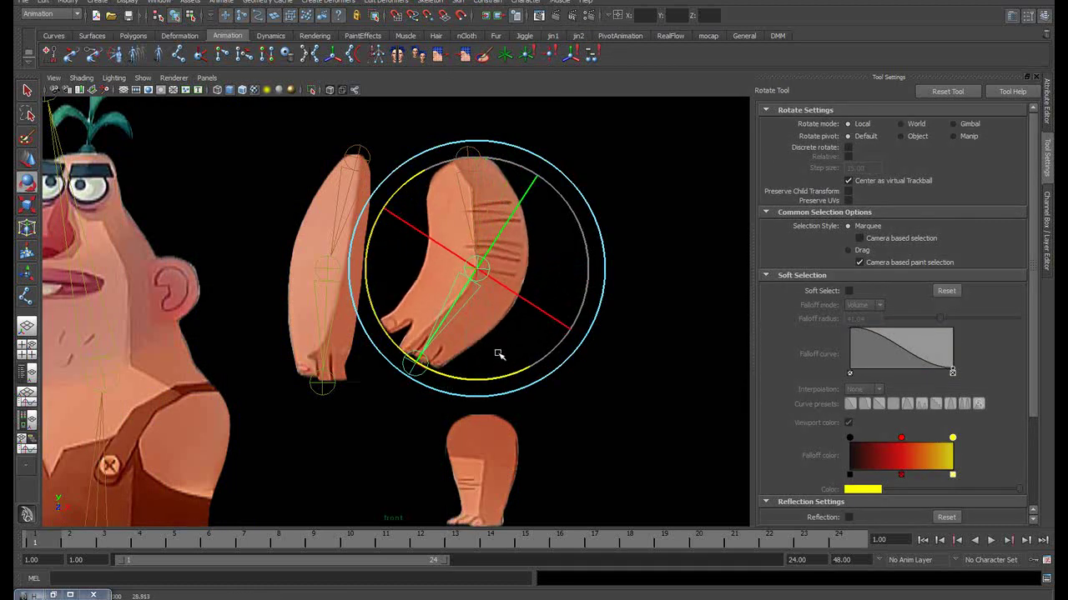
{"action": "key", "text": "ctrl+z"}
{"action": "key", "text": "q"}
Select the bound limb plane and bring up the Edit Smooth Skin options
{"action": "scroll", "coordinate": [488, 232], "scroll_direction": "up", "scroll_amount": 1}
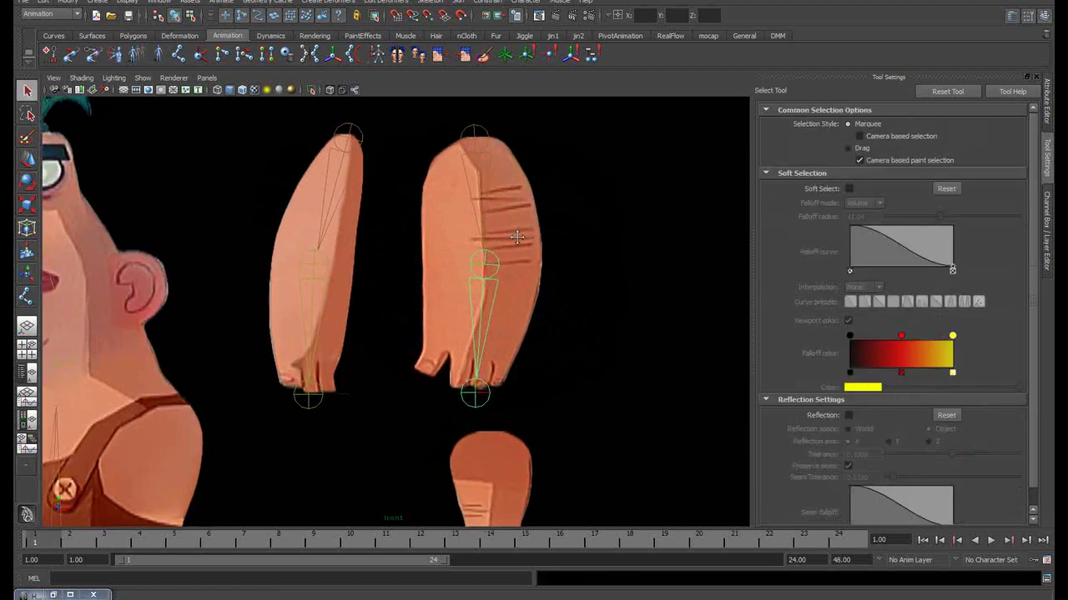
{"action": "scroll", "coordinate": [500, 230], "scroll_direction": "up", "scroll_amount": 1}
{"action": "left_click_drag", "start_coordinate": [496, 221], "coordinate": [493, 222]}
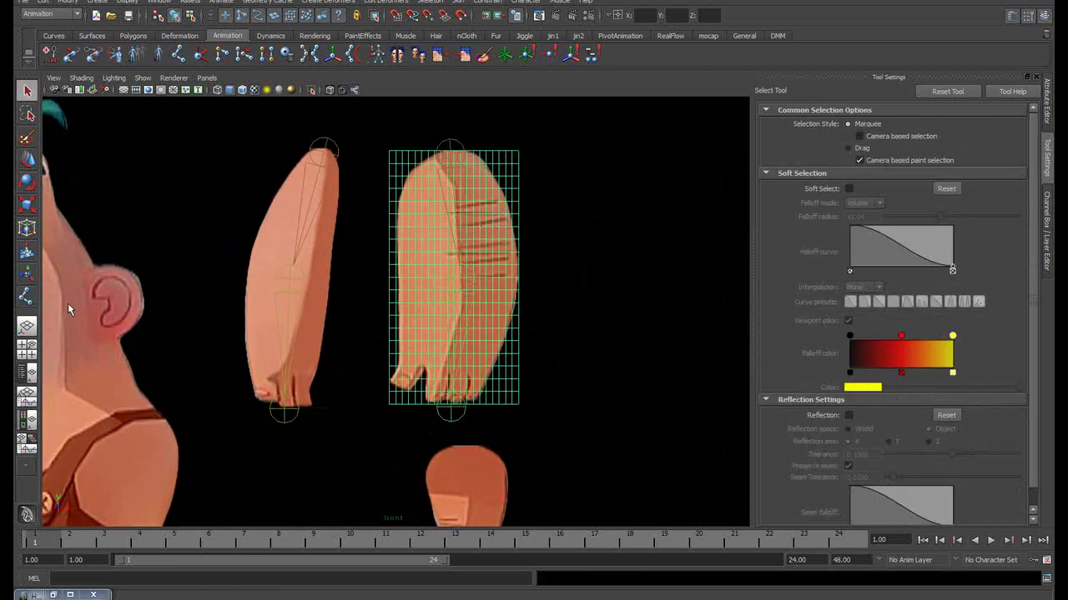
{"action": "left_click", "coordinate": [458, 2]}
{"action": "mouse_move", "coordinate": [490, 55]}
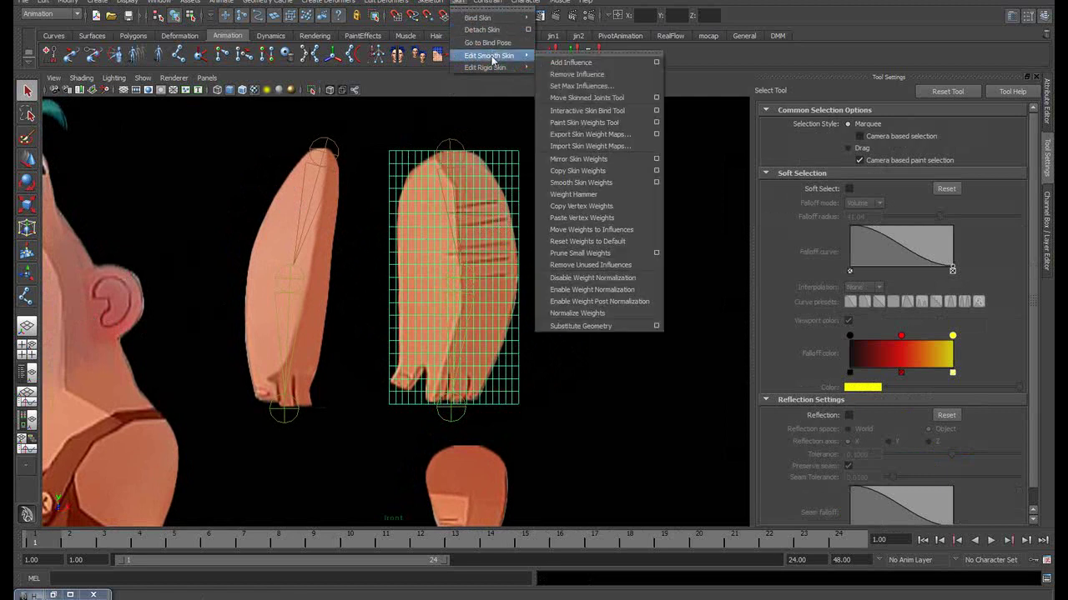
Paint joint8 weight 1 over the plane's lower part using Replace
{"action": "left_click", "coordinate": [652, 123]}
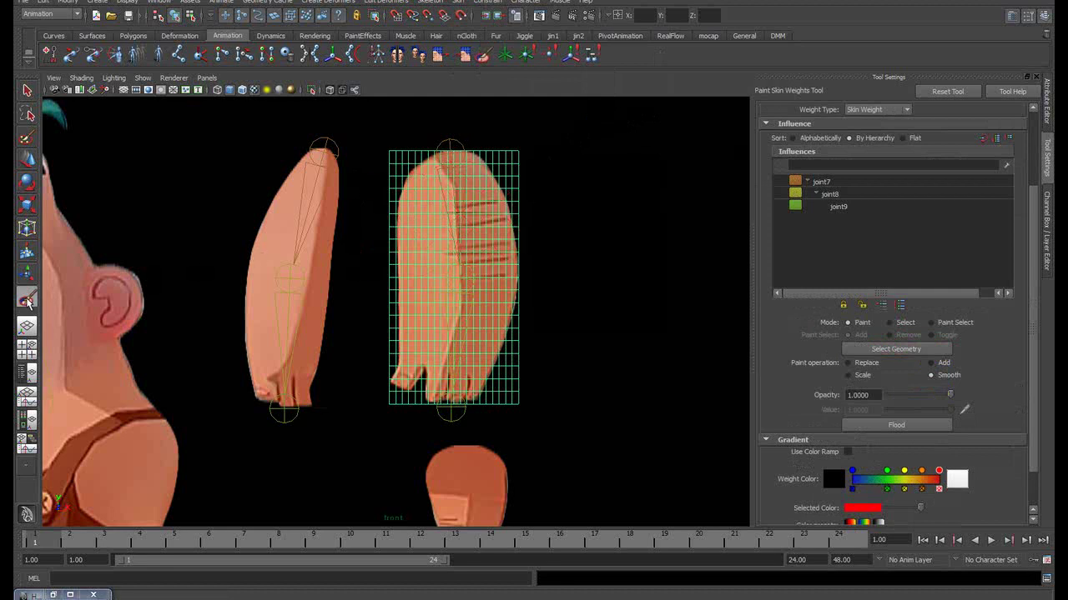
{"action": "left_click", "coordinate": [828, 195]}
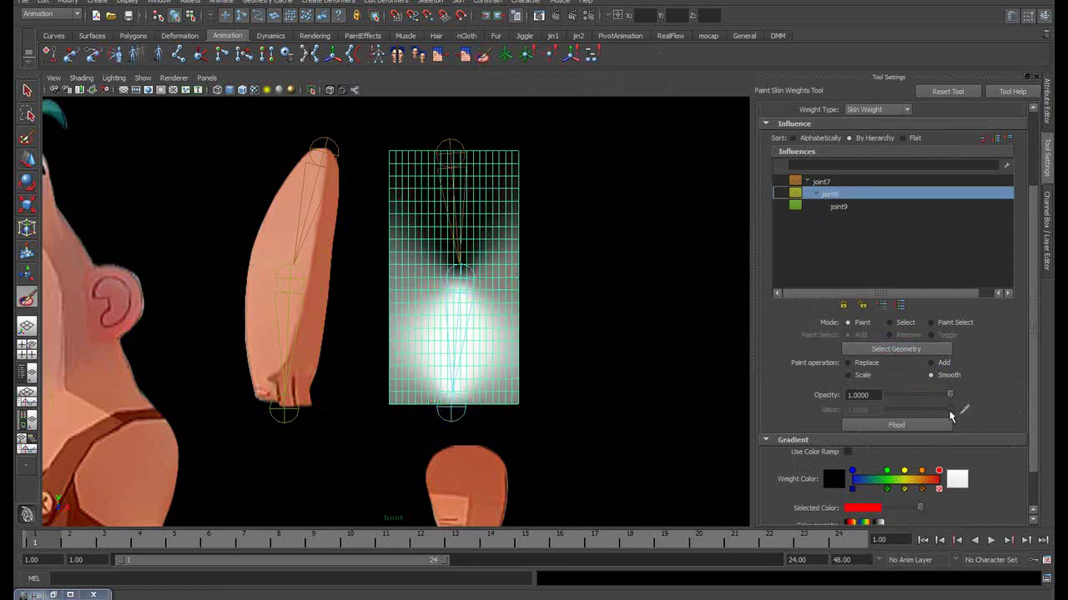
{"action": "left_click", "coordinate": [867, 364]}
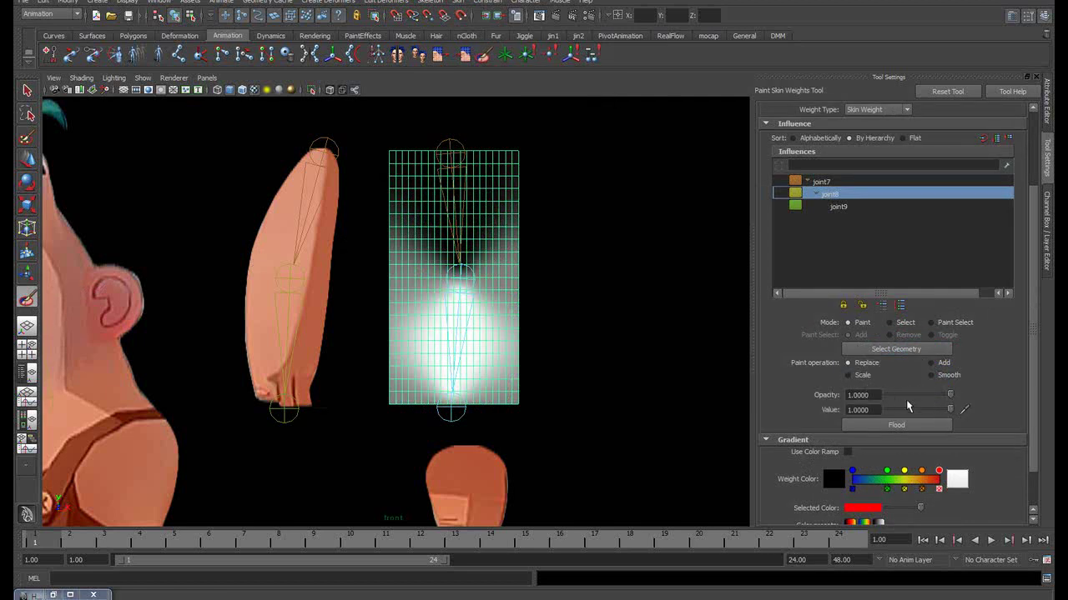
{"action": "left_click_drag", "start_coordinate": [948, 413], "coordinate": [874, 417]}
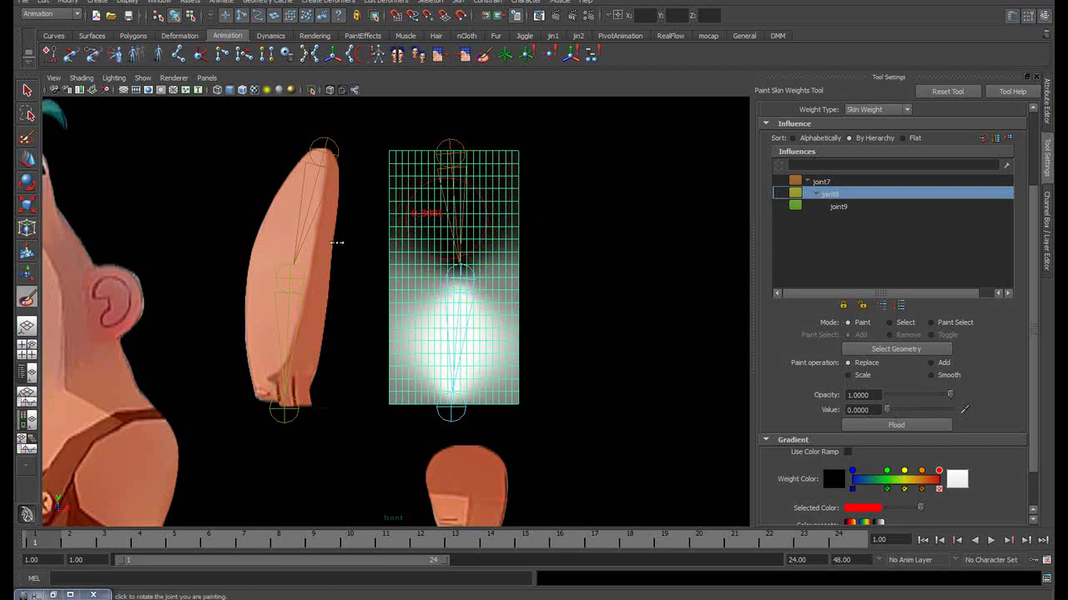
{"action": "left_click_drag", "start_coordinate": [442, 233], "coordinate": [376, 254]}
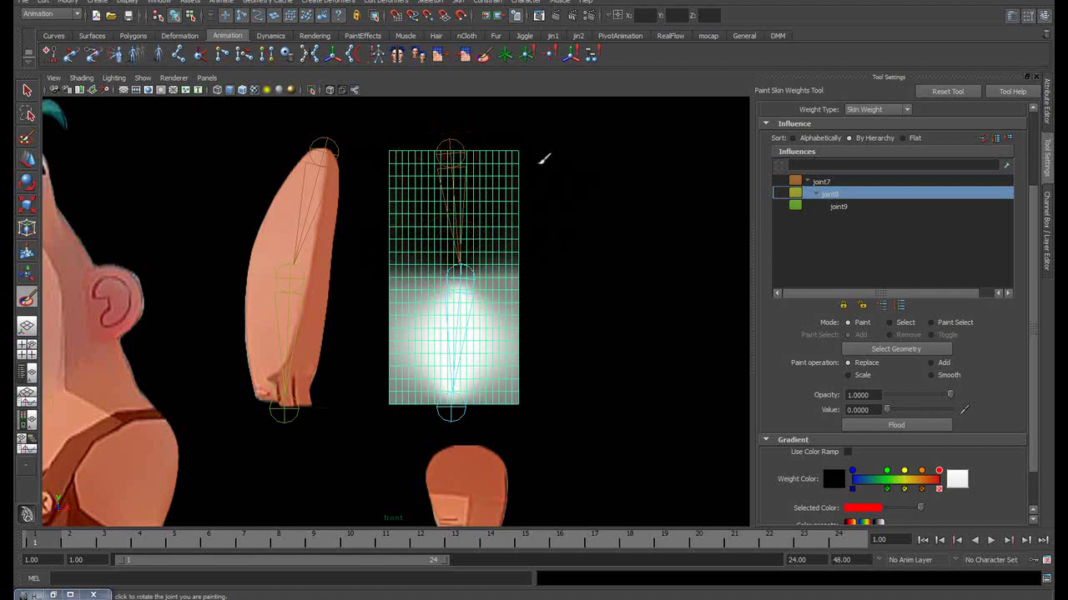
{"action": "left_click_drag", "start_coordinate": [897, 410], "coordinate": [964, 413]}
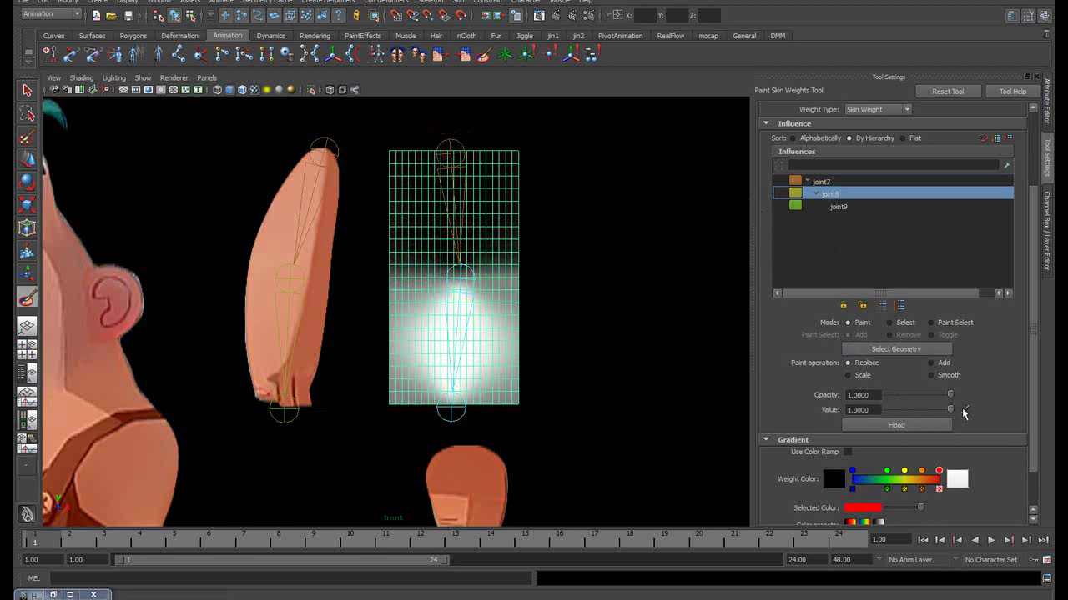
{"action": "mouse_move", "coordinate": [469, 357]}
{"action": "left_mouse_down"}
{"action": "mouse_move", "coordinate": [381, 400]}
{"action": "mouse_move", "coordinate": [528, 332]}
{"action": "mouse_move", "coordinate": [489, 310]}
{"action": "mouse_move", "coordinate": [370, 306]}
{"action": "mouse_move", "coordinate": [477, 305]}
{"action": "left_mouse_up"}
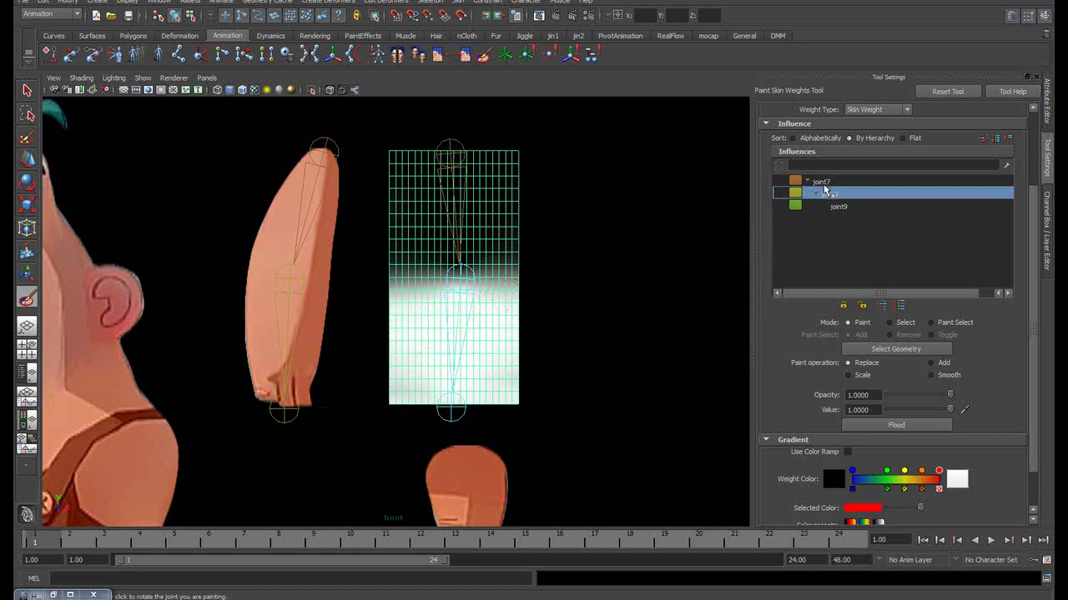
Paint joint7 weight on the upper part and value 0 over the lower band
{"action": "left_click", "coordinate": [822, 183]}
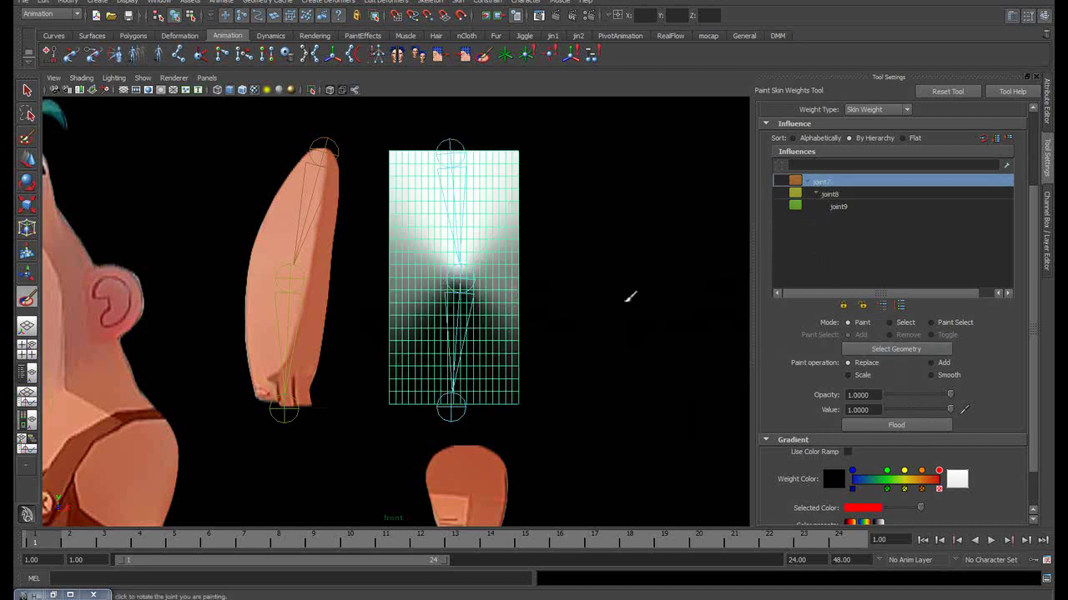
{"action": "mouse_move", "coordinate": [450, 176]}
{"action": "left_mouse_down"}
{"action": "mouse_move", "coordinate": [467, 219]}
{"action": "mouse_move", "coordinate": [489, 233]}
{"action": "mouse_move", "coordinate": [397, 250]}
{"action": "mouse_move", "coordinate": [476, 239]}
{"action": "mouse_move", "coordinate": [445, 230]}
{"action": "mouse_move", "coordinate": [476, 231]}
{"action": "left_mouse_up"}
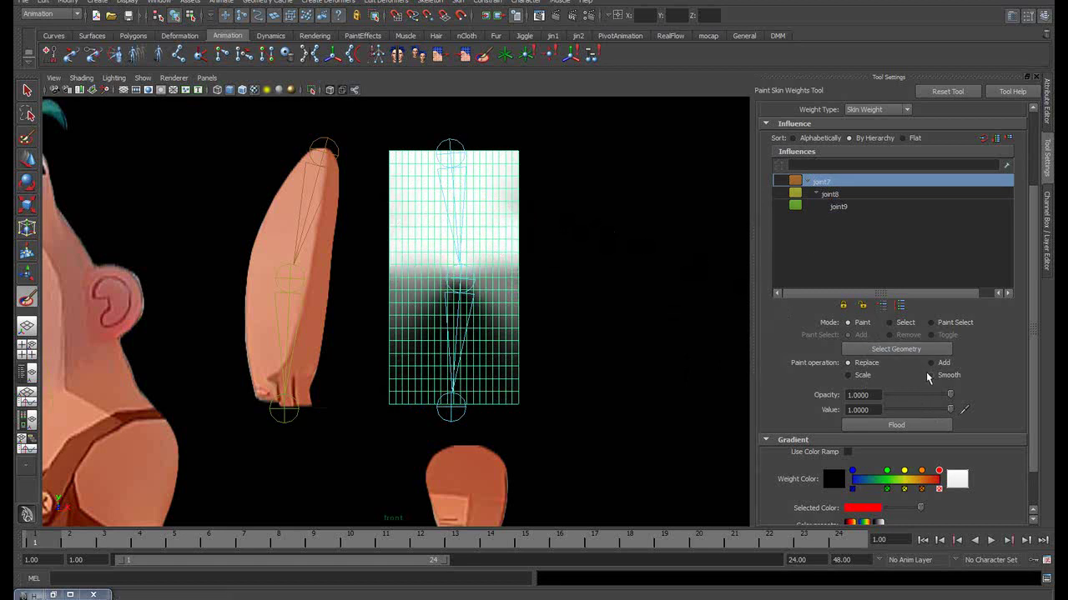
{"action": "left_click_drag", "start_coordinate": [934, 412], "coordinate": [874, 421]}
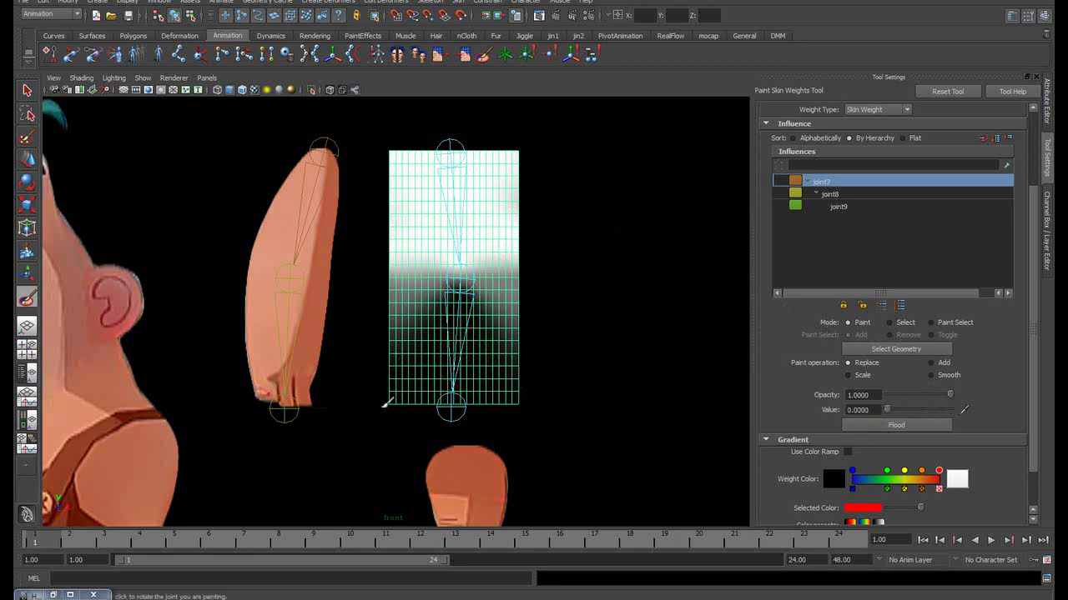
{"action": "mouse_move", "coordinate": [496, 349]}
{"action": "left_mouse_down"}
{"action": "mouse_move", "coordinate": [370, 322]}
{"action": "mouse_move", "coordinate": [417, 303]}
{"action": "mouse_move", "coordinate": [381, 297]}
{"action": "left_mouse_up"}
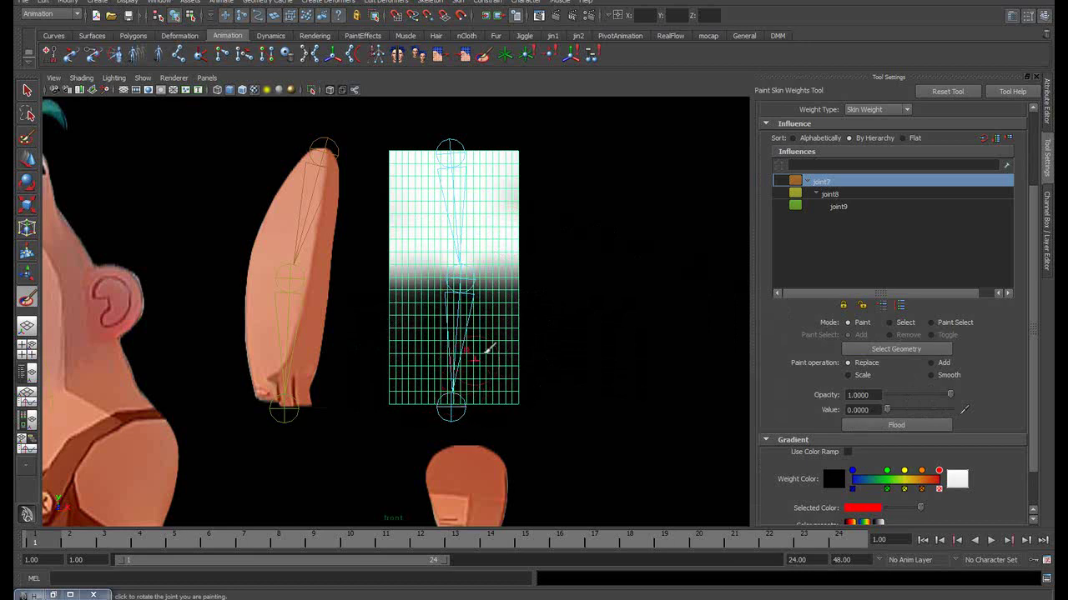
Test-bend the arm at its joint and undo the rotation
{"action": "key", "text": "q"}
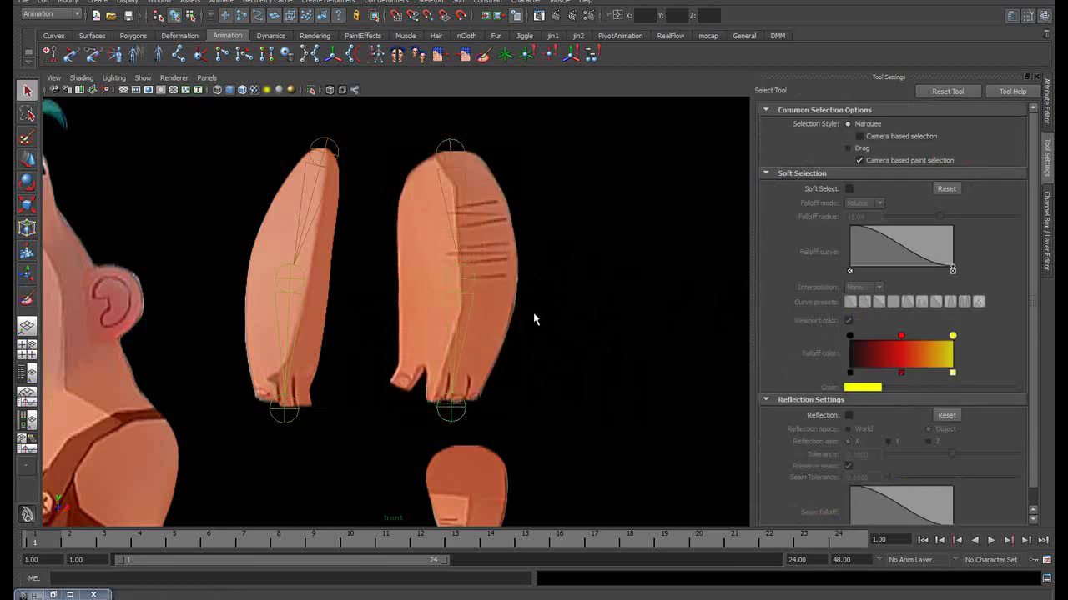
{"action": "key", "text": "e"}
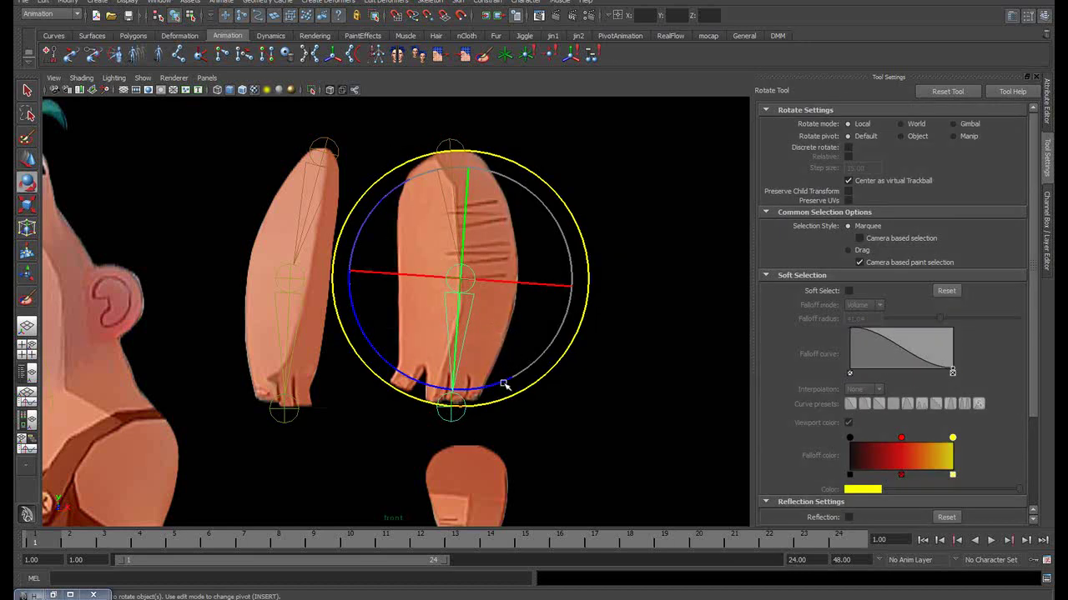
{"action": "left_click_drag", "start_coordinate": [504, 383], "coordinate": [443, 381]}
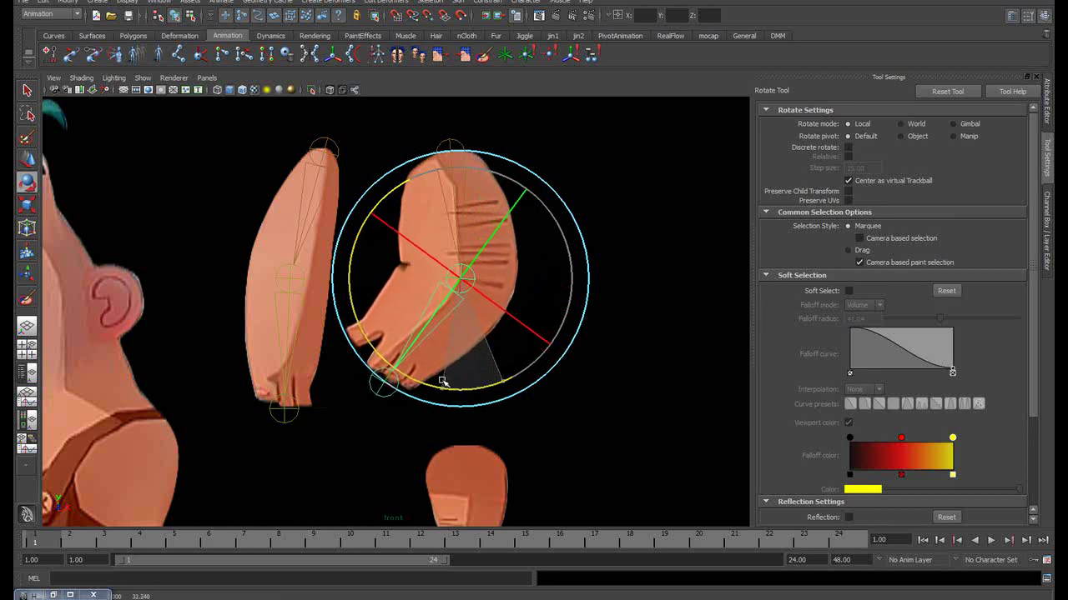
{"action": "left_click_drag", "start_coordinate": [443, 381], "coordinate": [414, 276]}
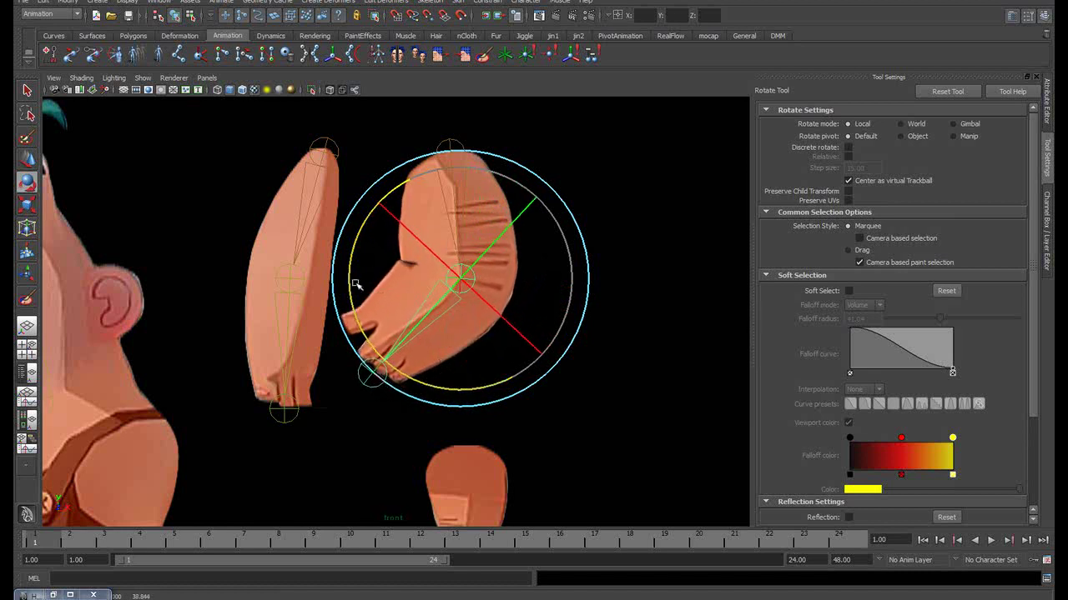
{"action": "key", "text": "ctrl+z"}
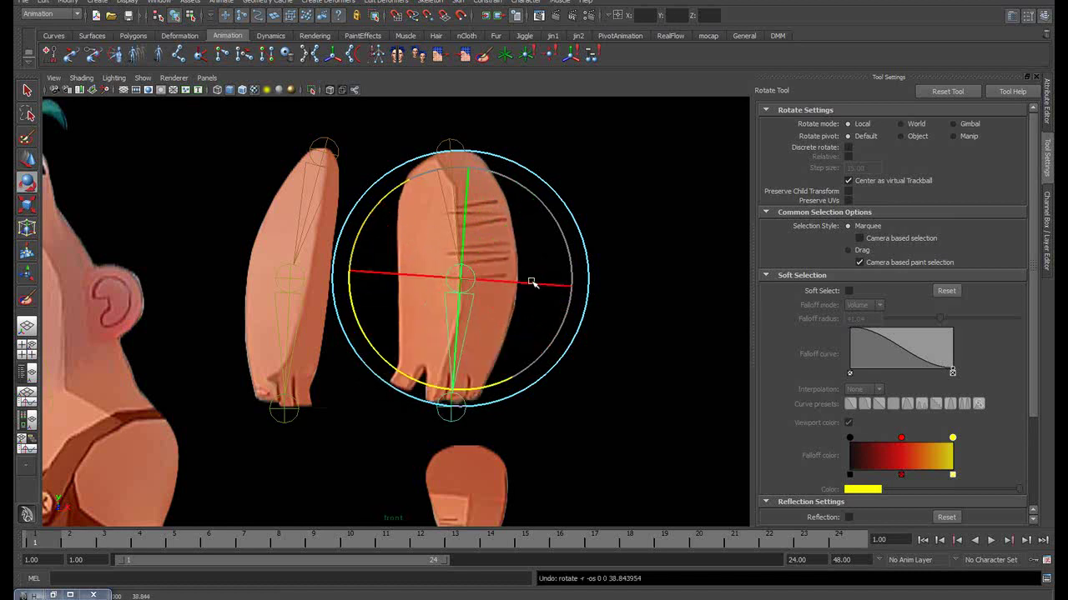
{"action": "key", "text": "q"}
Smooth joint7's weights with three floods and joint8's with two floods
{"action": "left_click", "coordinate": [507, 259]}
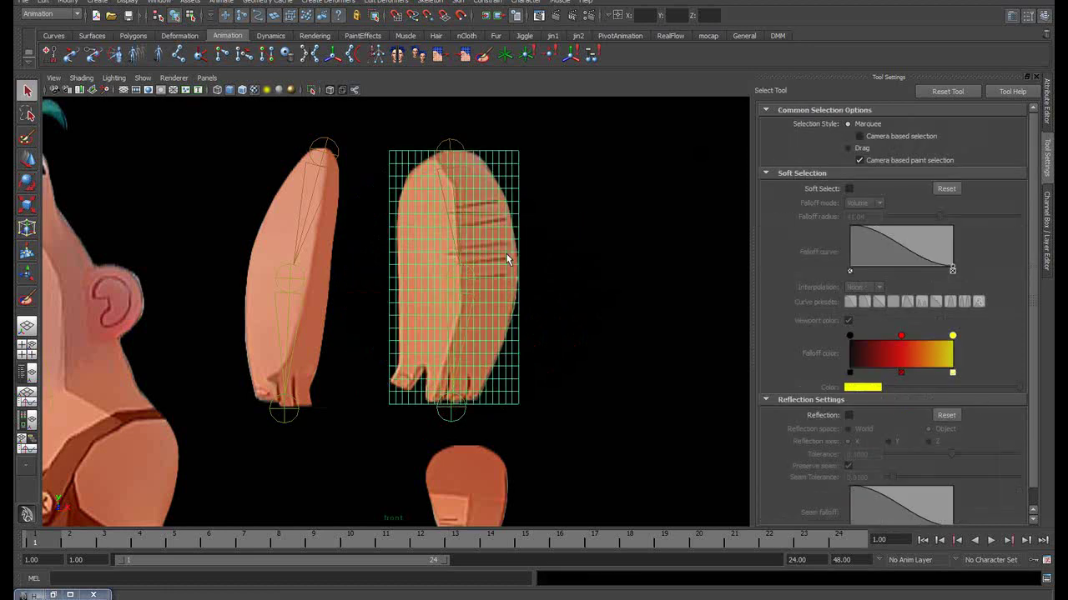
{"action": "left_click", "coordinate": [28, 300]}
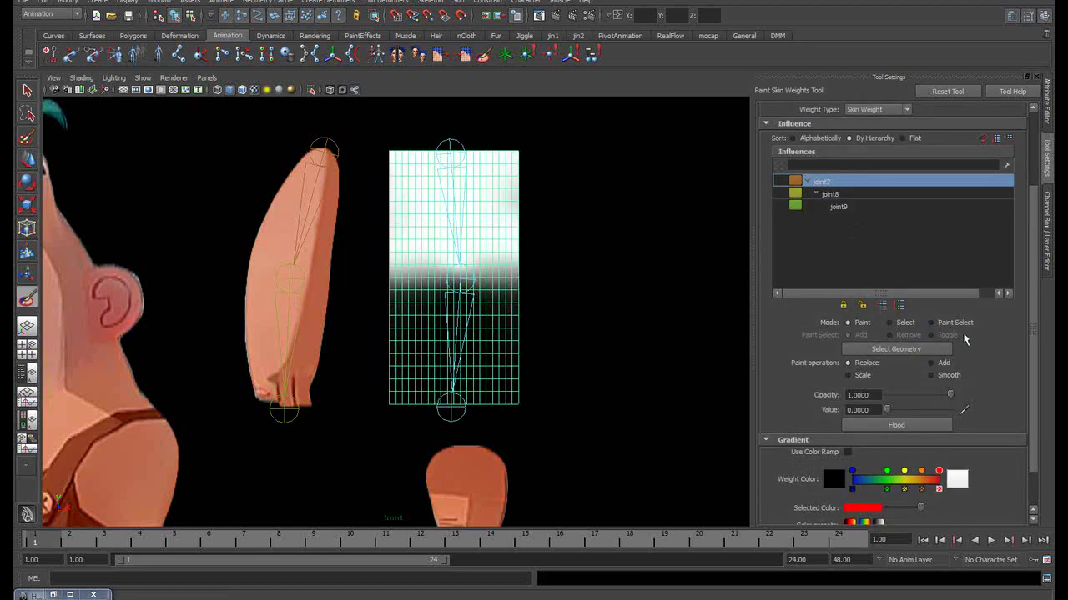
{"action": "left_click", "coordinate": [931, 375]}
{"action": "left_click", "coordinate": [905, 425]}
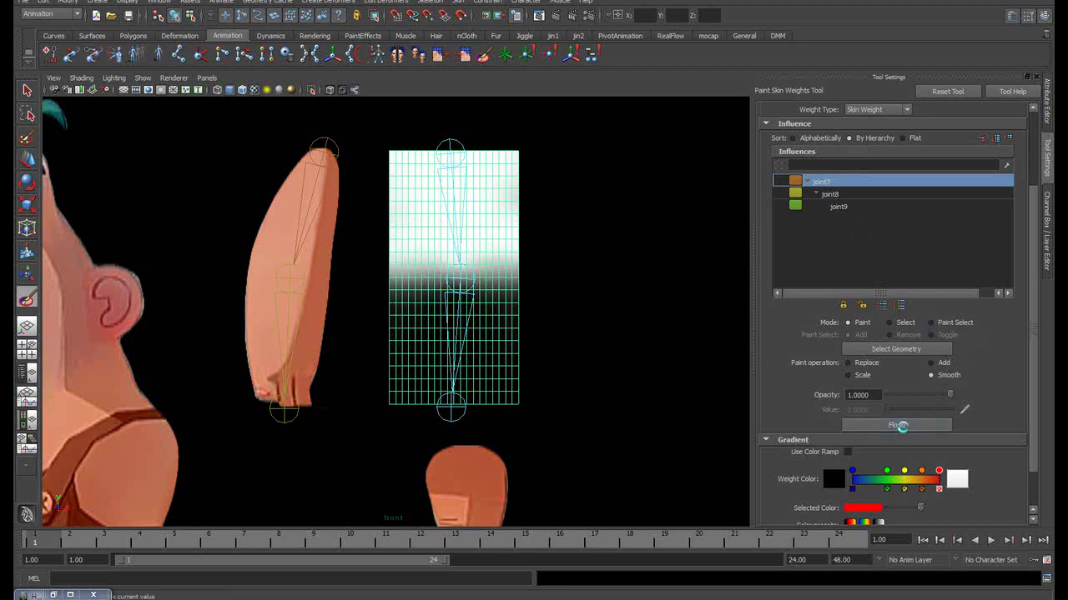
{"action": "left_click", "coordinate": [905, 425]}
{"action": "left_click", "coordinate": [907, 427]}
{"action": "left_click", "coordinate": [832, 195]}
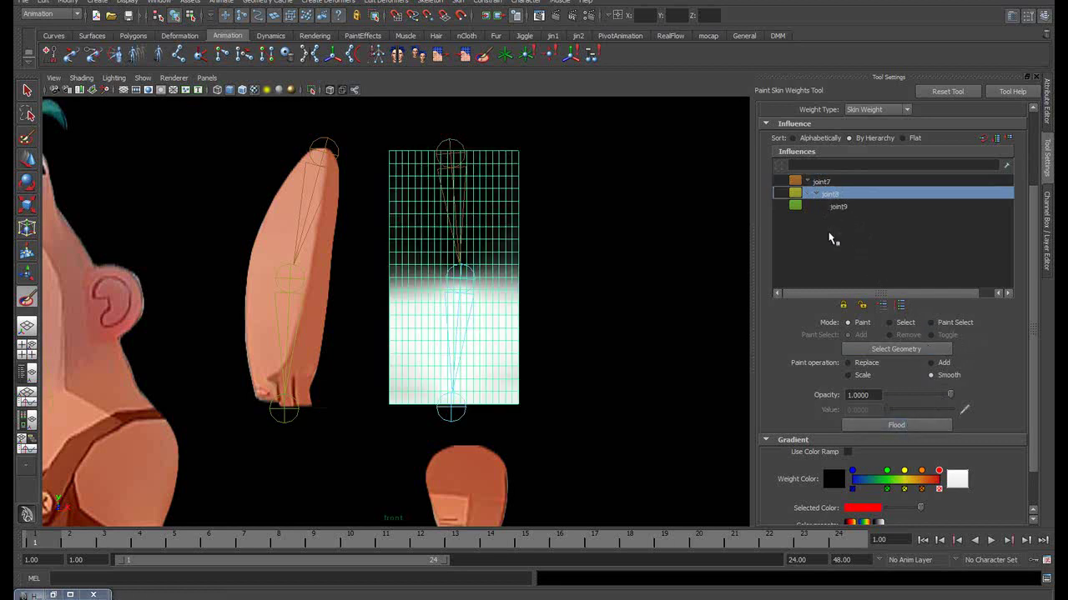
{"action": "left_click", "coordinate": [900, 427]}
{"action": "left_click", "coordinate": [899, 427]}
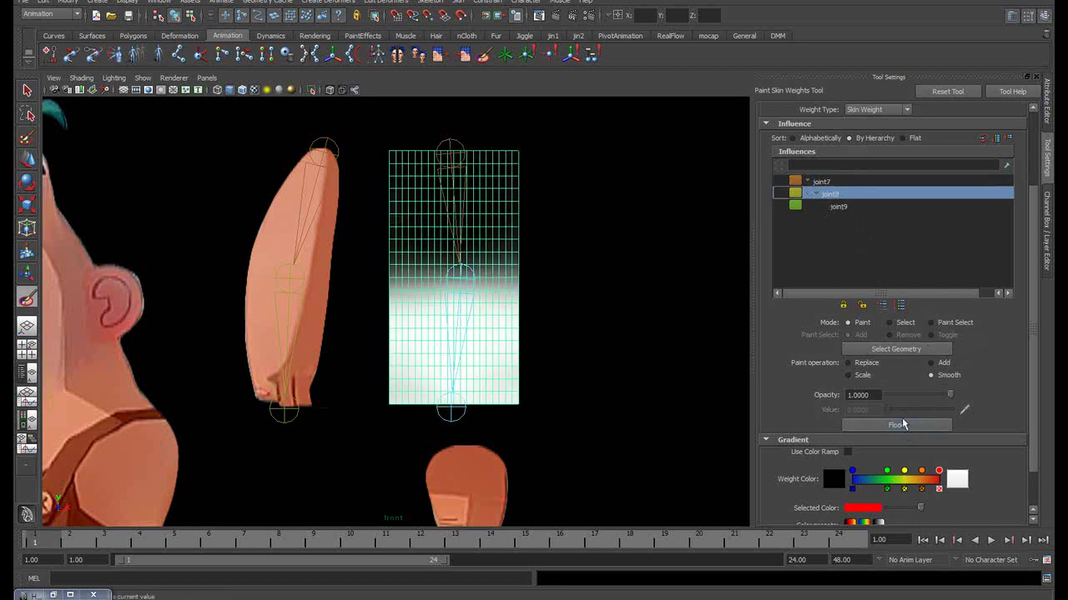
Paint joint9's weight to 0 along the arm's bottom with Replace
{"action": "left_click", "coordinate": [832, 208]}
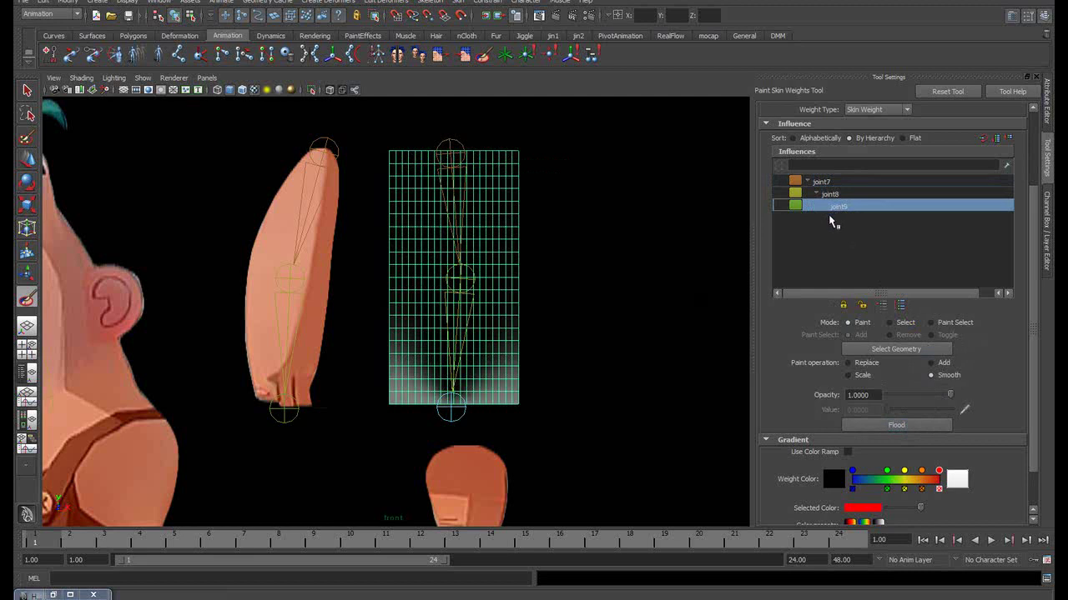
{"action": "left_click", "coordinate": [862, 365]}
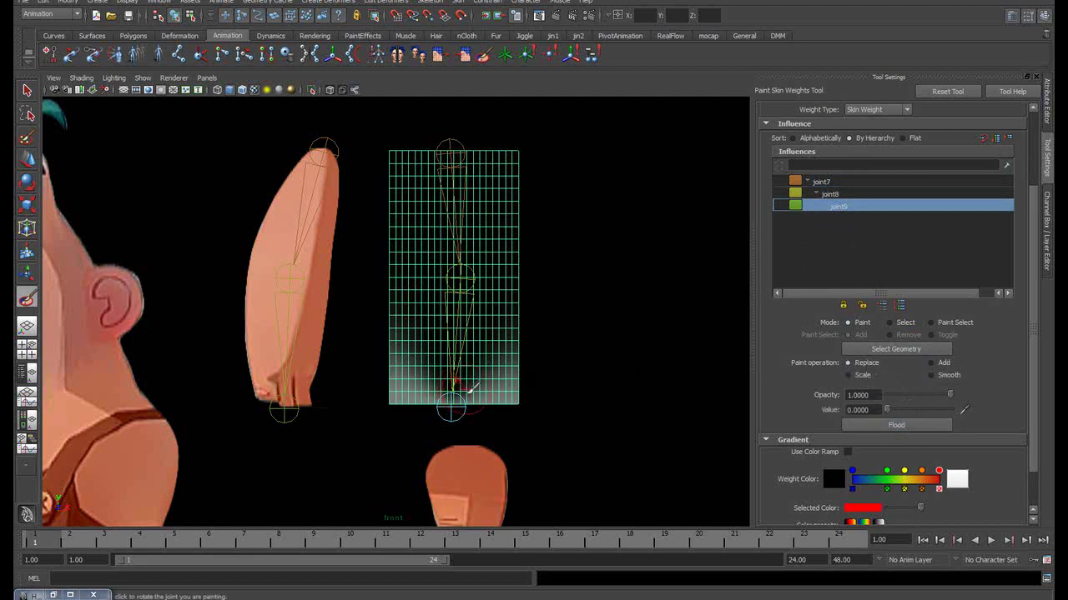
{"action": "mouse_move", "coordinate": [465, 381]}
{"action": "left_mouse_down"}
{"action": "mouse_move", "coordinate": [409, 375]}
{"action": "mouse_move", "coordinate": [484, 367]}
{"action": "mouse_move", "coordinate": [464, 402]}
{"action": "mouse_move", "coordinate": [472, 387]}
{"action": "mouse_move", "coordinate": [391, 387]}
{"action": "left_mouse_up"}
{"action": "key", "text": "q"}
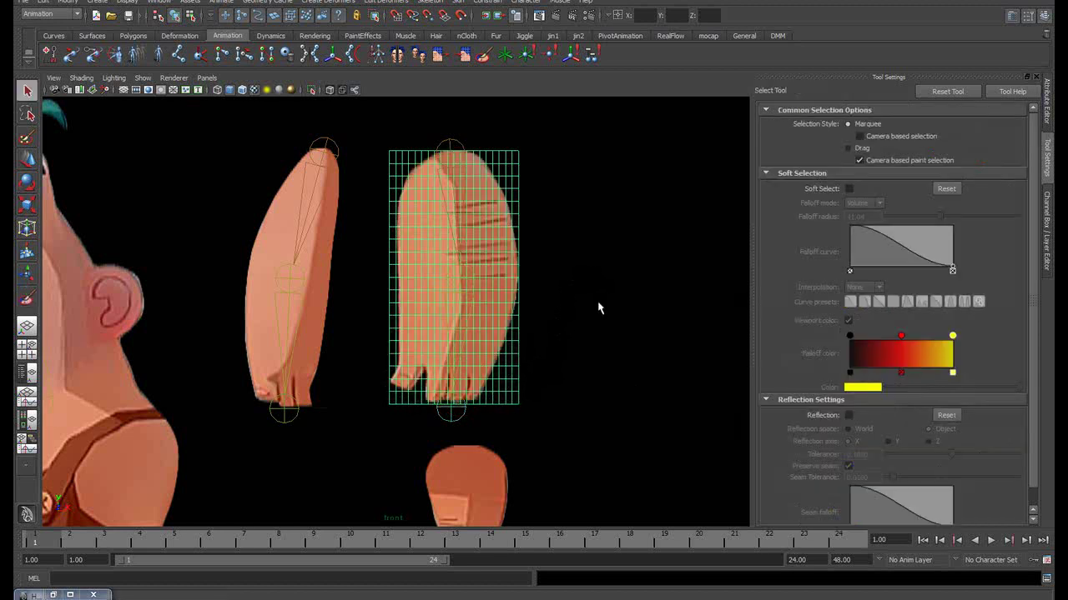
Test-bend the arm at the elbow and undo it back to rest
{"action": "key", "text": "e"}
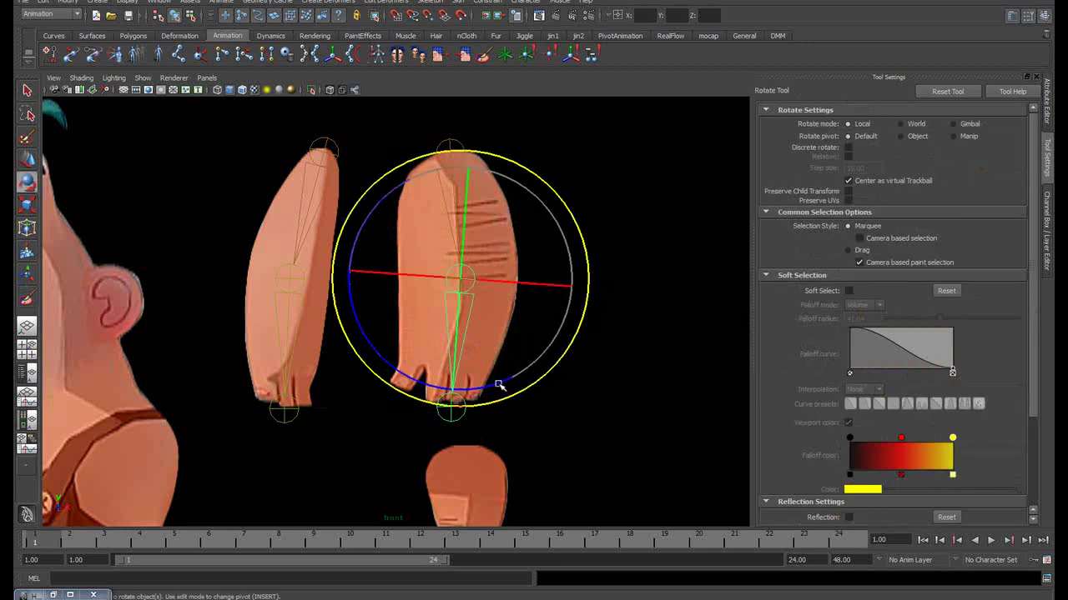
{"action": "mouse_move", "coordinate": [504, 385]}
{"action": "left_mouse_down"}
{"action": "mouse_move", "coordinate": [432, 377]}
{"action": "mouse_move", "coordinate": [507, 375]}
{"action": "mouse_move", "coordinate": [449, 378]}
{"action": "left_mouse_up"}
{"action": "key", "text": "ctrl+z"}
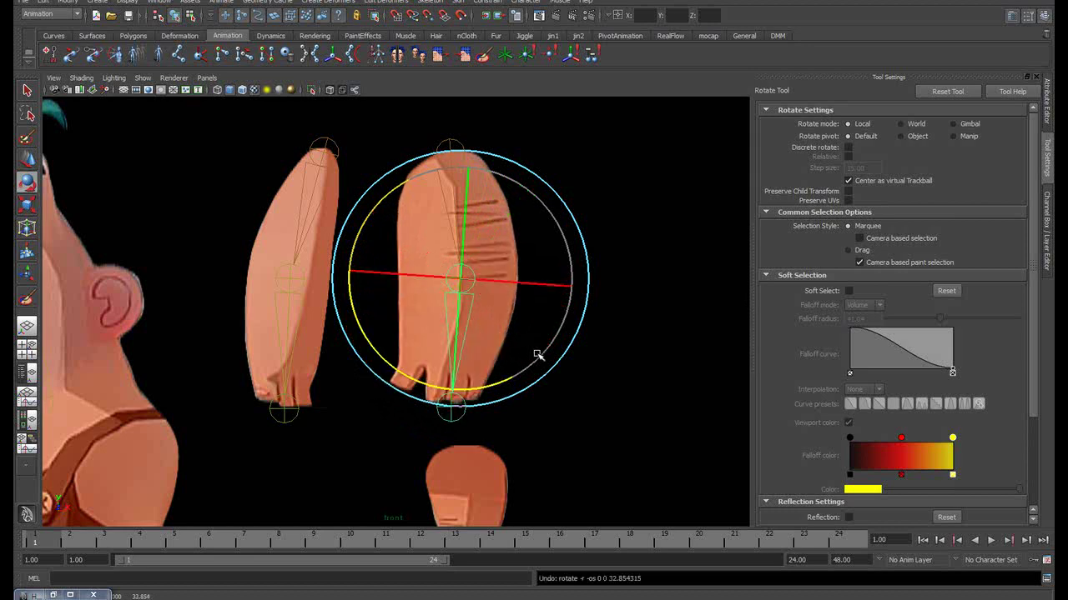
{"action": "key", "text": "q"}
{"action": "scroll", "coordinate": [567, 353], "scroll_direction": "down", "scroll_amount": 2}
Frame the hand piece and place three joints from its top, through its middle, to its bottom
{"action": "scroll", "coordinate": [586, 288], "scroll_direction": "up", "scroll_amount": 2}
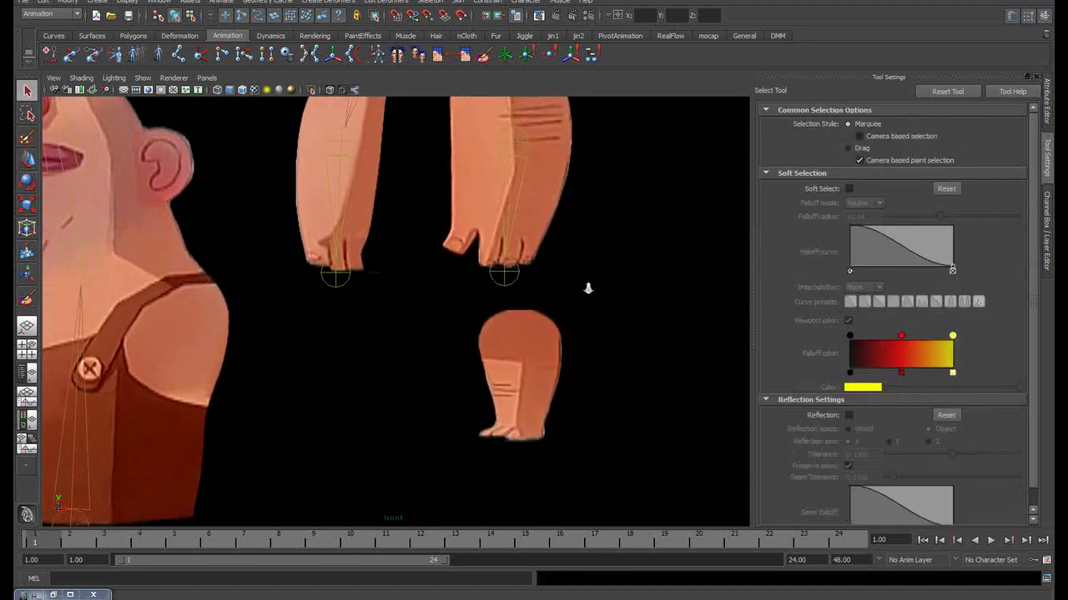
{"action": "scroll", "coordinate": [461, 298], "scroll_direction": "down", "scroll_amount": 3}
{"action": "scroll", "coordinate": [489, 274], "scroll_direction": "up", "scroll_amount": 1}
{"action": "scroll", "coordinate": [595, 298], "scroll_direction": "up", "scroll_amount": 2}
{"action": "scroll", "coordinate": [387, 239], "scroll_direction": "up", "scroll_amount": 1}
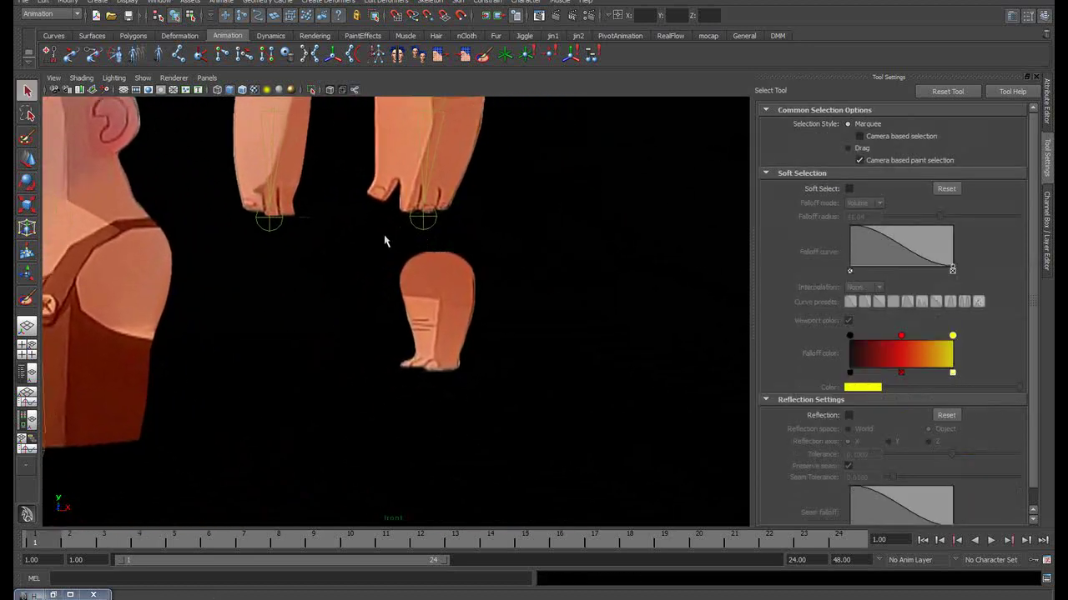
{"action": "scroll", "coordinate": [541, 246], "scroll_direction": "up", "scroll_amount": 2}
{"action": "middle_click_drag", "start_coordinate": [541, 245], "coordinate": [434, 253], "text": "alt"}
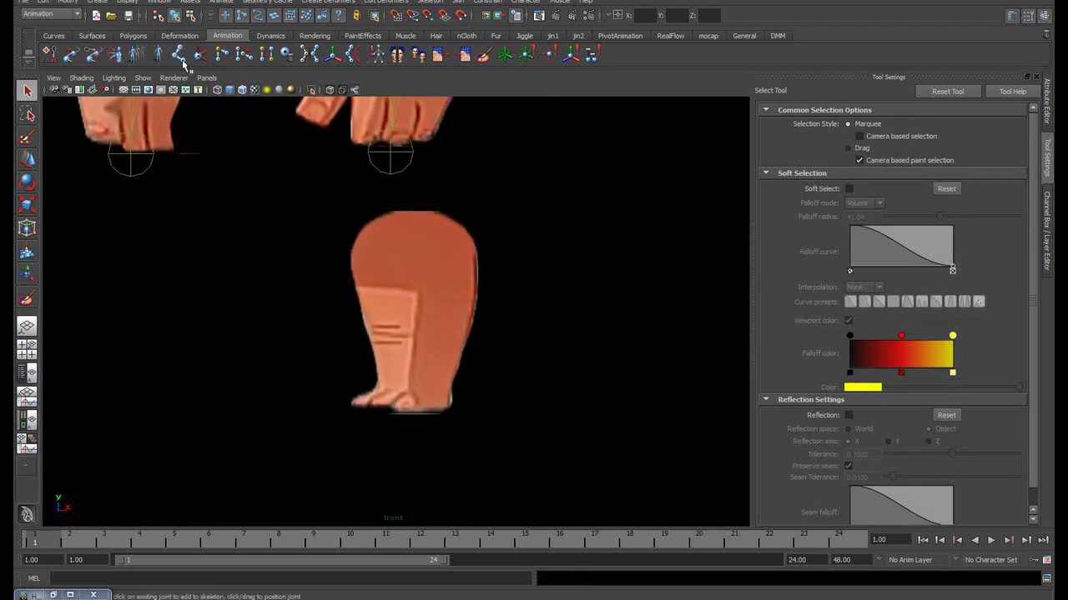
{"action": "key", "text": "y"}
{"action": "left_click", "coordinate": [414, 213]}
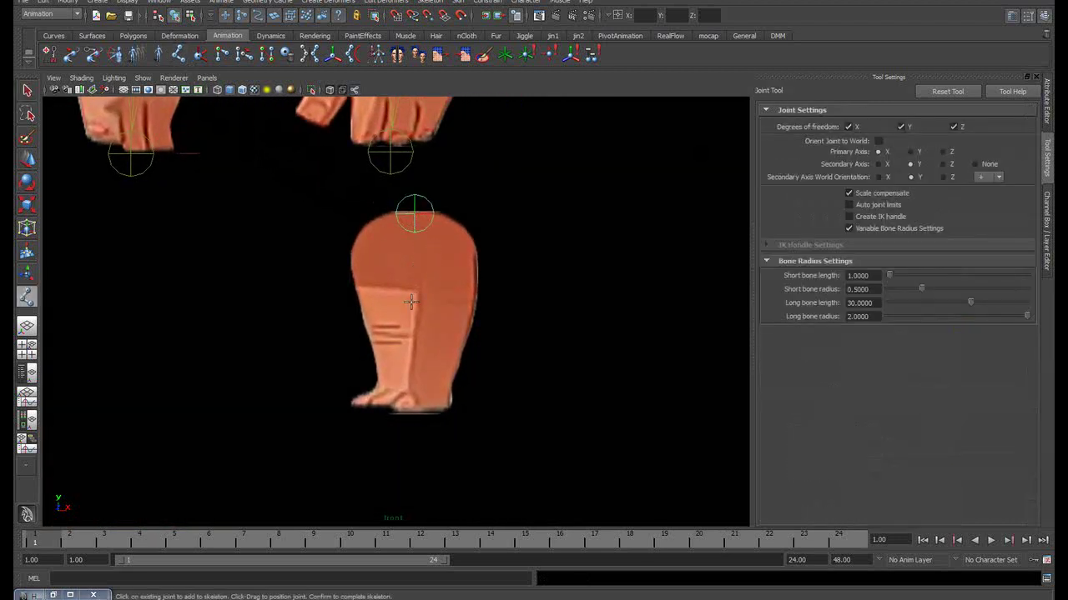
{"action": "left_click", "coordinate": [409, 311]}
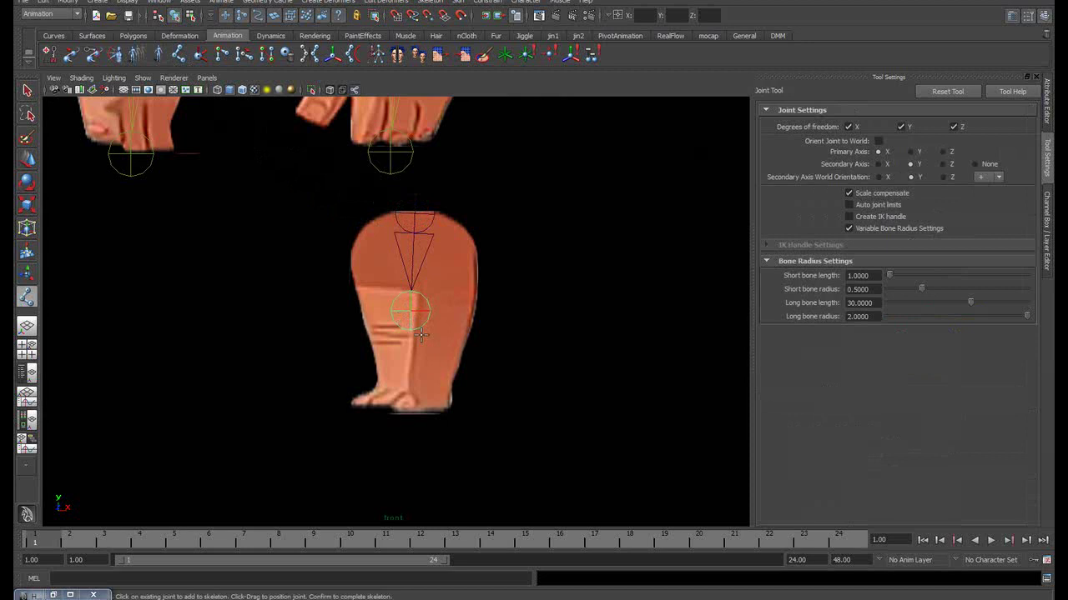
{"action": "left_click", "coordinate": [412, 413]}
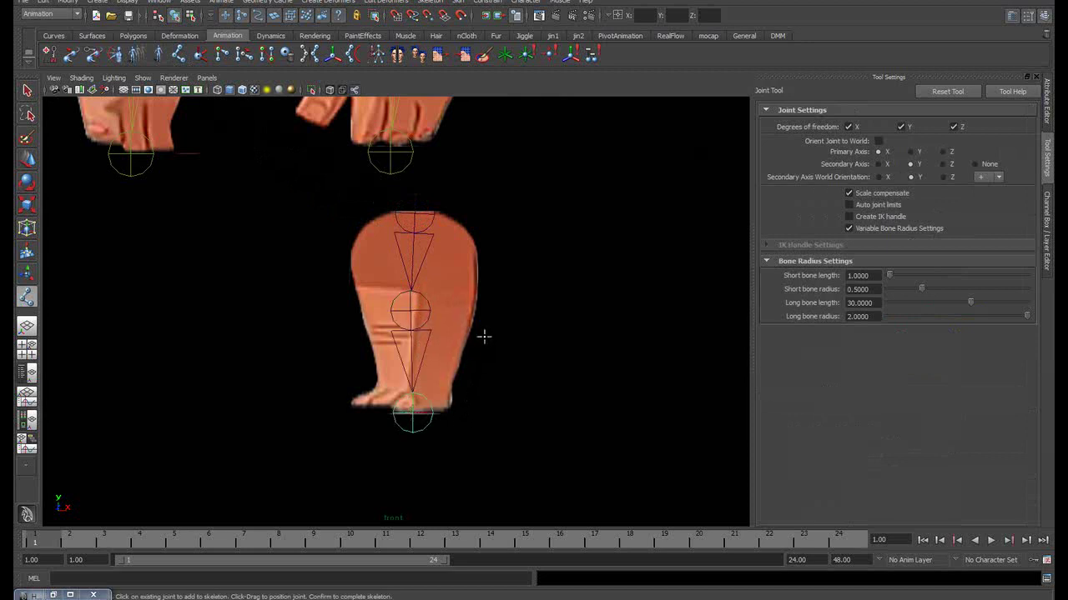
{"action": "key", "text": "q"}
{"action": "scroll", "coordinate": [460, 352], "scroll_direction": "down", "scroll_amount": 3}
{"action": "scroll", "coordinate": [469, 362], "scroll_direction": "down", "scroll_amount": 1}
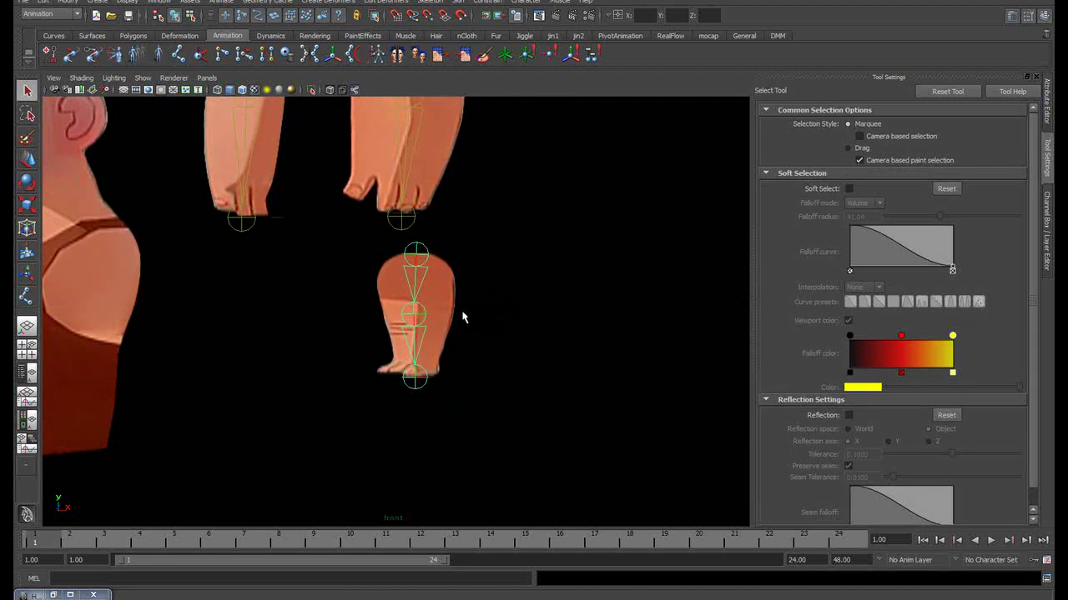
Smooth-bind the hand mesh to its new three-joint chain
{"action": "left_click", "coordinate": [455, 284]}
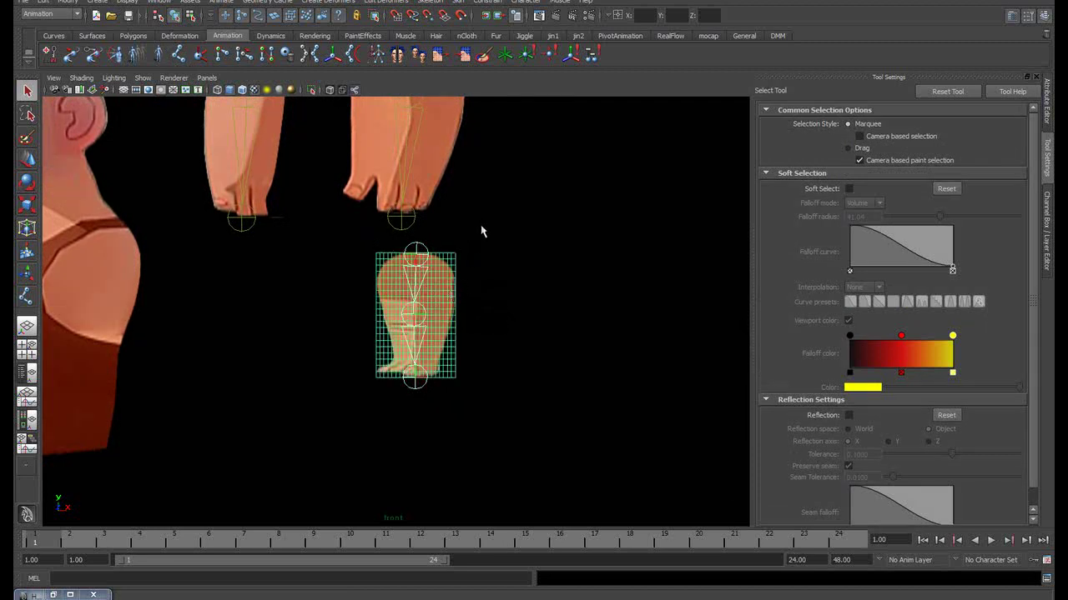
{"action": "left_click", "coordinate": [458, 1]}
{"action": "mouse_move", "coordinate": [492, 17]}
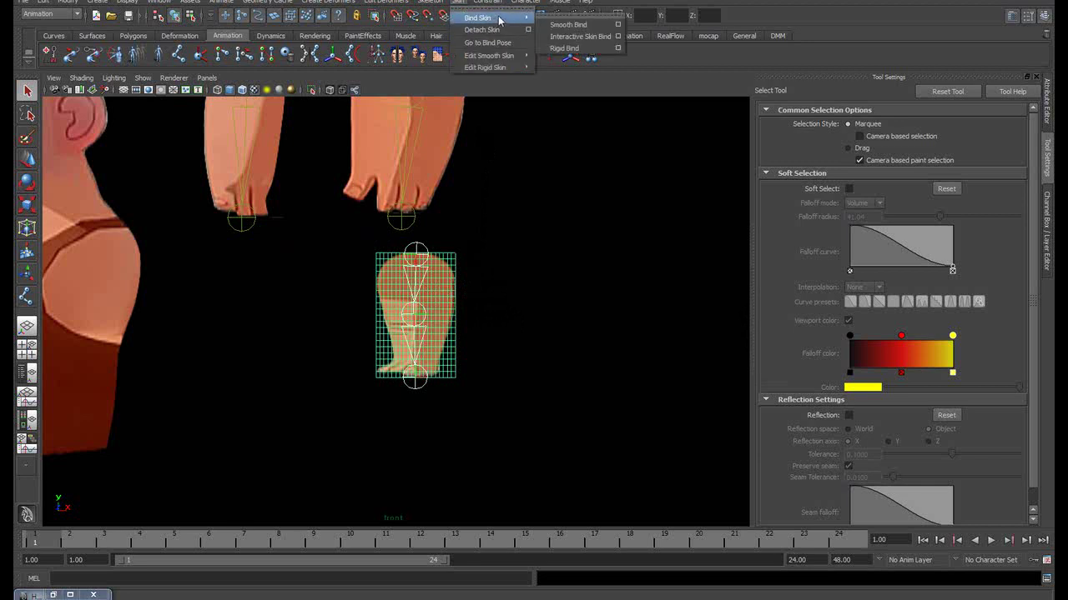
{"action": "left_click", "coordinate": [565, 25]}
Rotate the hand's middle joint to test the bend, then reselect the hand mesh for weight editing
{"action": "left_click", "coordinate": [476, 309]}
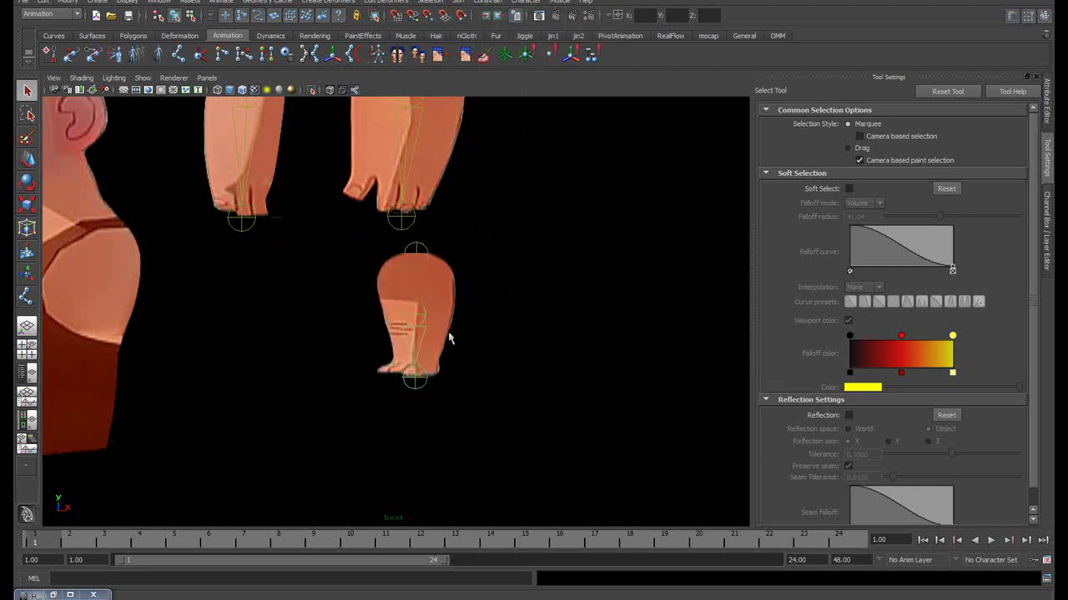
{"action": "key", "text": "e"}
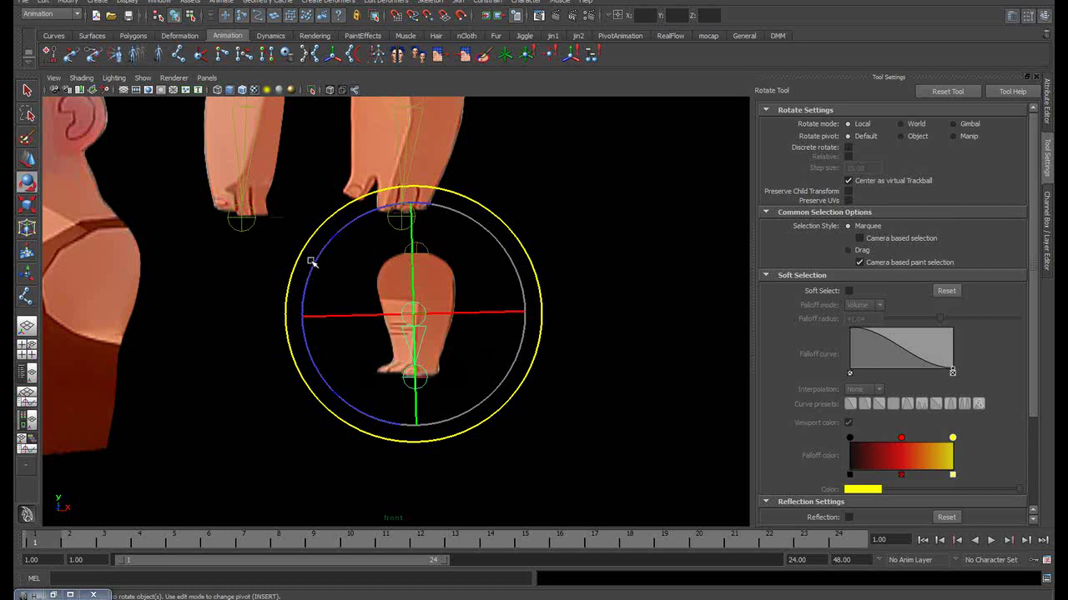
{"action": "mouse_move", "coordinate": [311, 261]}
{"action": "left_mouse_down"}
{"action": "mouse_move", "coordinate": [316, 286]}
{"action": "mouse_move", "coordinate": [340, 279]}
{"action": "left_mouse_up"}
{"action": "key", "text": "q"}
{"action": "scroll", "coordinate": [512, 276], "scroll_direction": "up", "scroll_amount": 2}
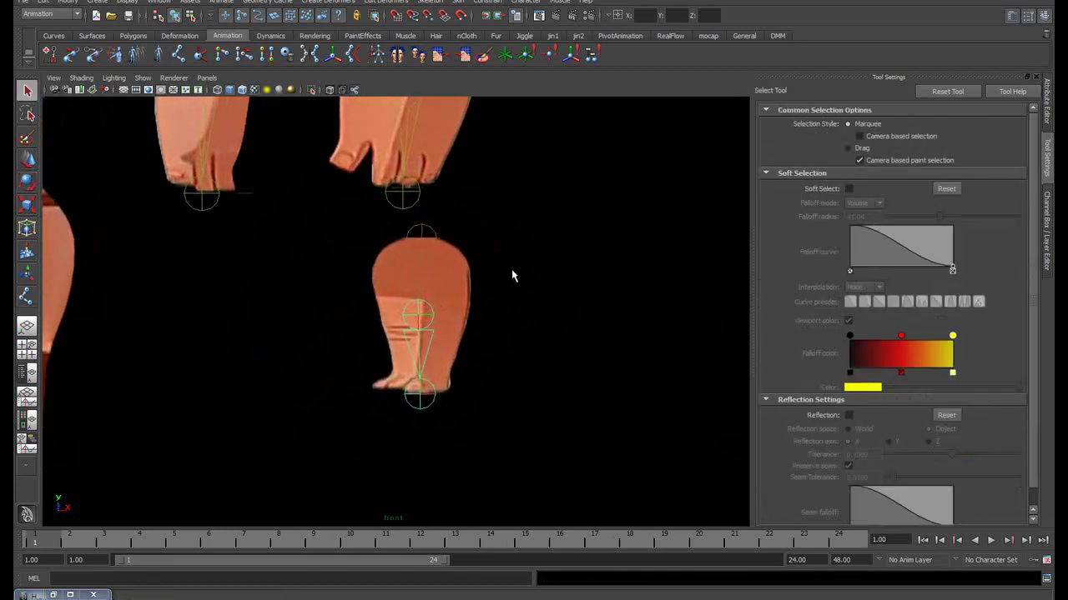
{"action": "left_click_drag", "start_coordinate": [492, 269], "coordinate": [464, 307]}
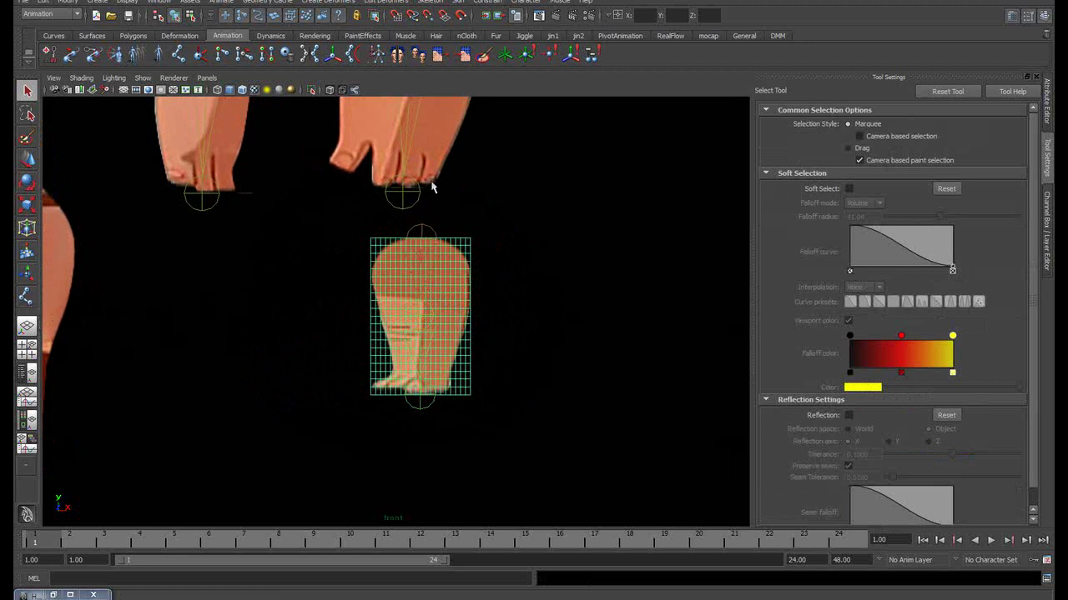
{"action": "left_click", "coordinate": [457, 1]}
{"action": "mouse_move", "coordinate": [489, 55]}
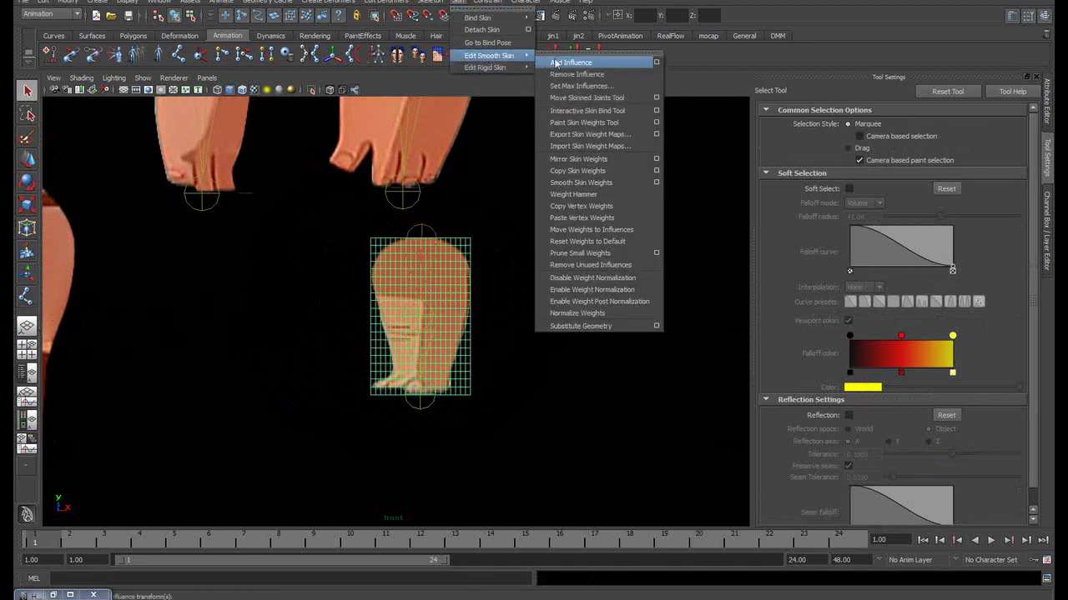
Paint joint10 at value 1 over the upper hand, then flood-smooth its weights twice
{"action": "left_click", "coordinate": [584, 123]}
{"action": "scroll", "coordinate": [526, 259], "scroll_direction": "up", "scroll_amount": 1}
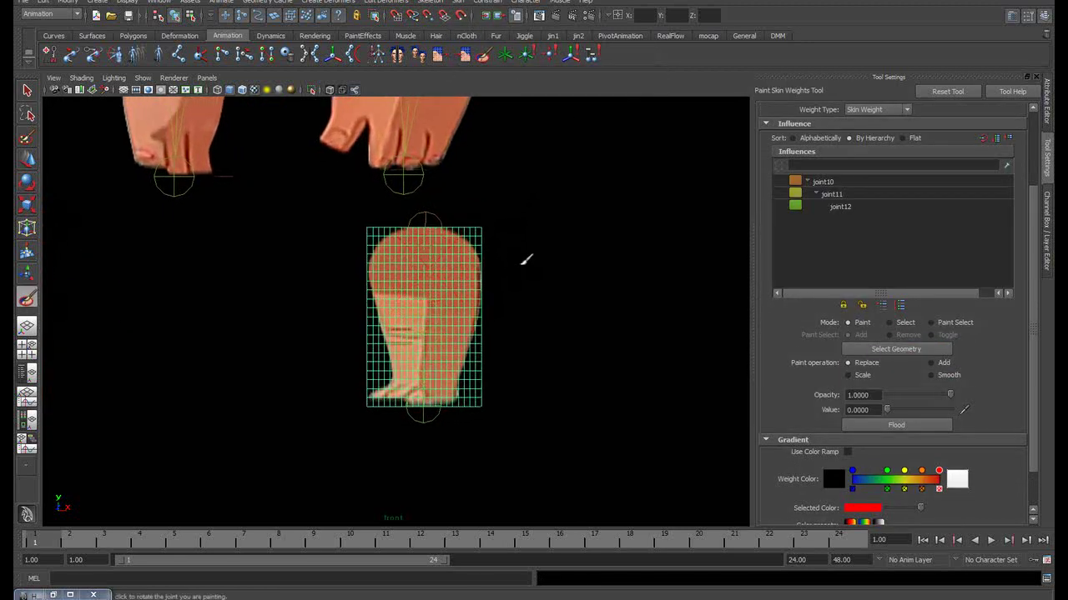
{"action": "left_click", "coordinate": [826, 185]}
{"action": "scroll", "coordinate": [533, 233], "scroll_direction": "up", "scroll_amount": 1}
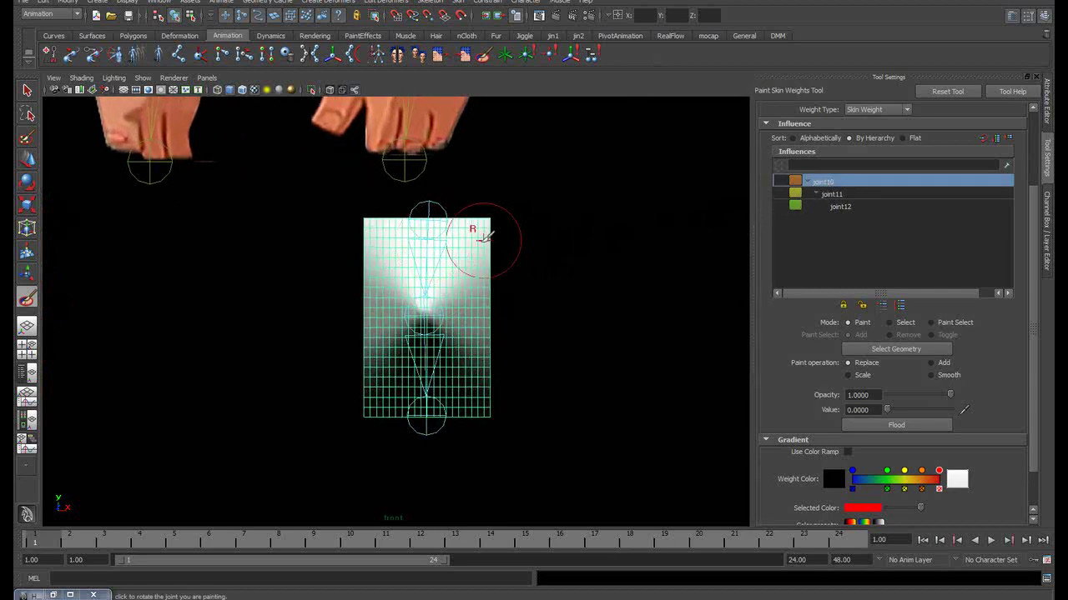
{"action": "left_click_drag", "start_coordinate": [434, 267], "coordinate": [340, 296]}
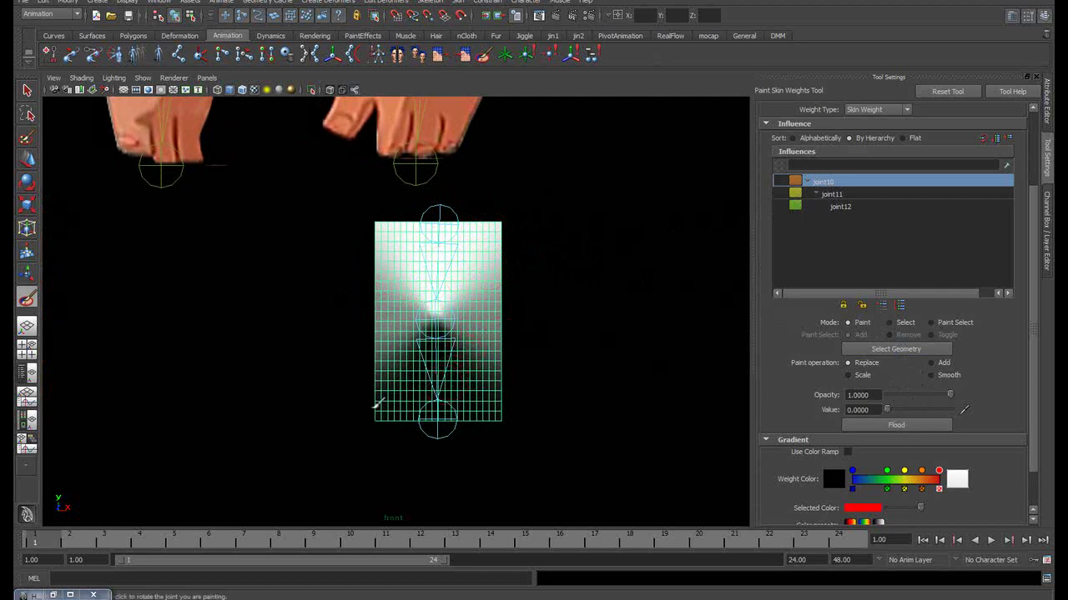
{"action": "left_click_drag", "start_coordinate": [491, 402], "coordinate": [447, 376]}
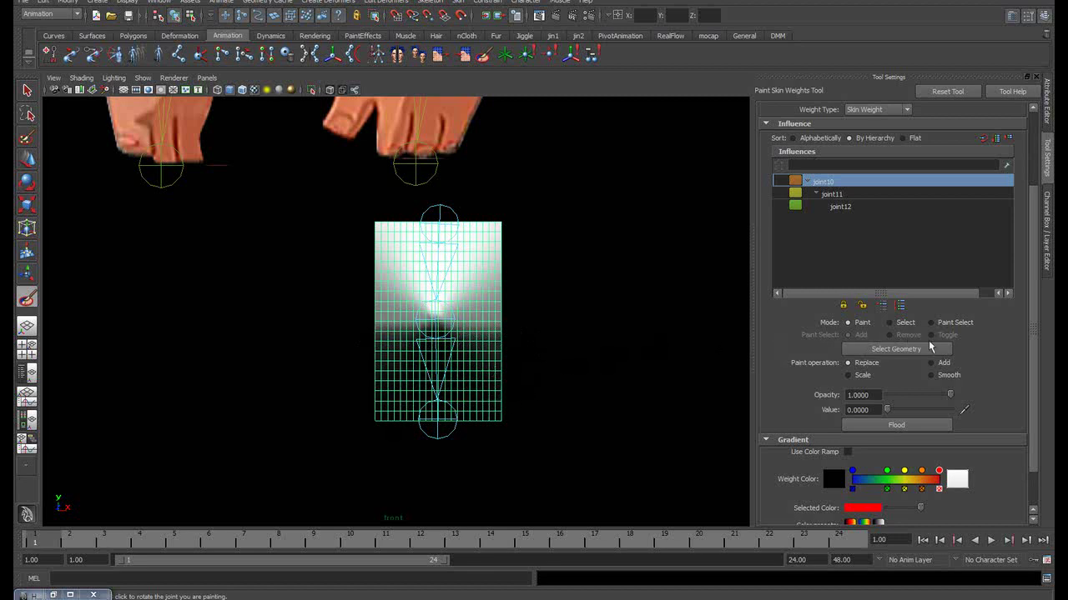
{"action": "left_click_drag", "start_coordinate": [886, 409], "coordinate": [951, 410]}
{"action": "mouse_move", "coordinate": [620, 310]}
{"action": "left_mouse_down"}
{"action": "mouse_move", "coordinate": [370, 273]}
{"action": "mouse_move", "coordinate": [429, 226]}
{"action": "mouse_move", "coordinate": [429, 286]}
{"action": "mouse_move", "coordinate": [475, 293]}
{"action": "mouse_move", "coordinate": [381, 305]}
{"action": "mouse_move", "coordinate": [509, 276]}
{"action": "left_mouse_up"}
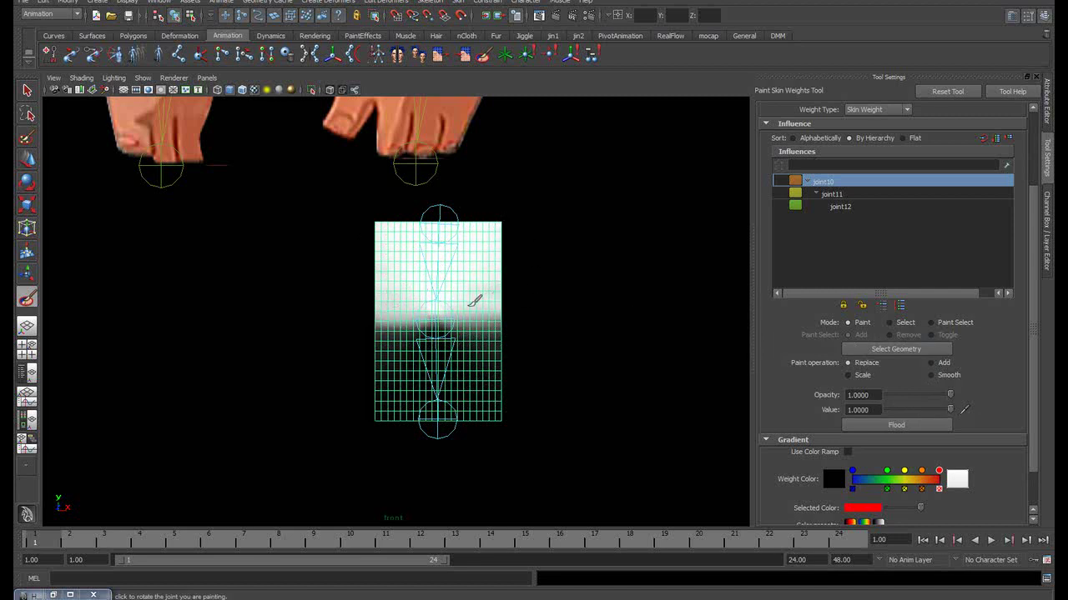
{"action": "mouse_move", "coordinate": [473, 300]}
{"action": "left_mouse_down"}
{"action": "mouse_move", "coordinate": [375, 303]}
{"action": "mouse_move", "coordinate": [520, 291]}
{"action": "left_mouse_up"}
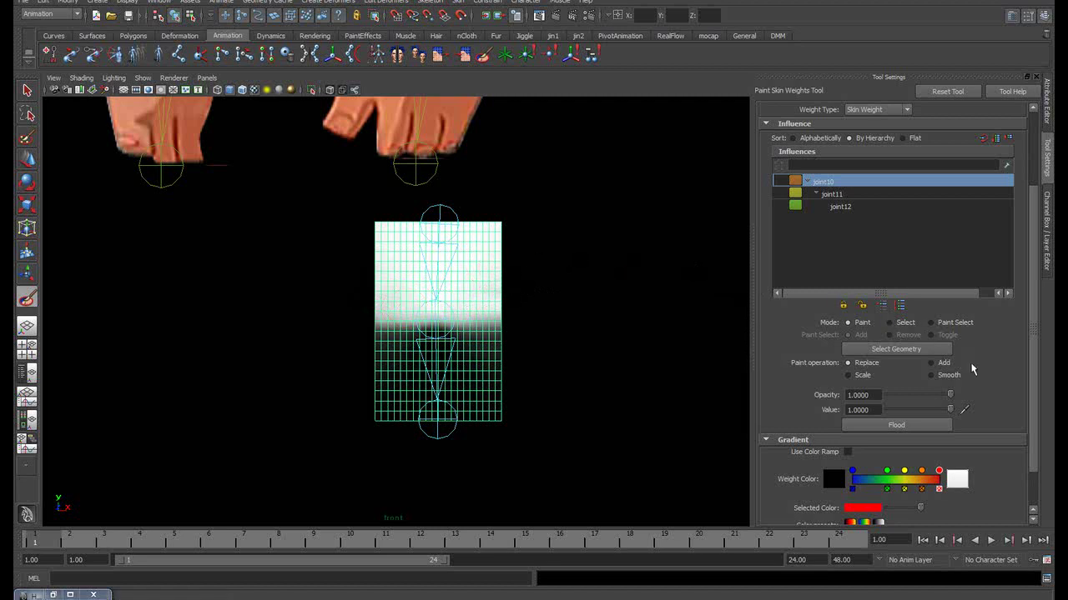
{"action": "left_click", "coordinate": [932, 374]}
{"action": "left_click", "coordinate": [900, 429]}
{"action": "left_click", "coordinate": [901, 430]}
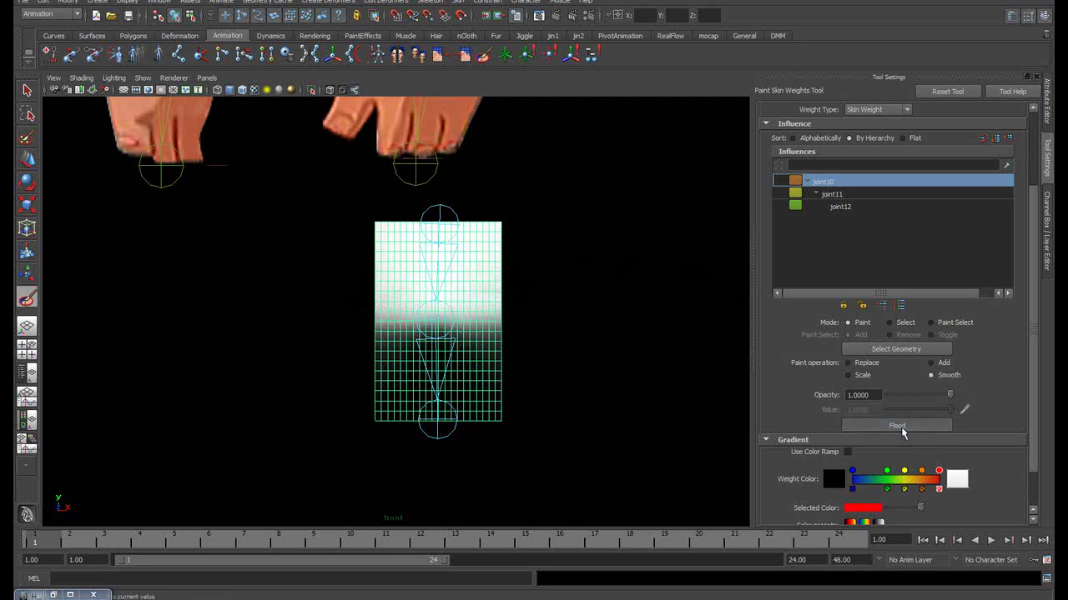
Paint joint11 at 1 on the lower area, erase it at 0 above, then flood-smooth twice
{"action": "left_click", "coordinate": [834, 197]}
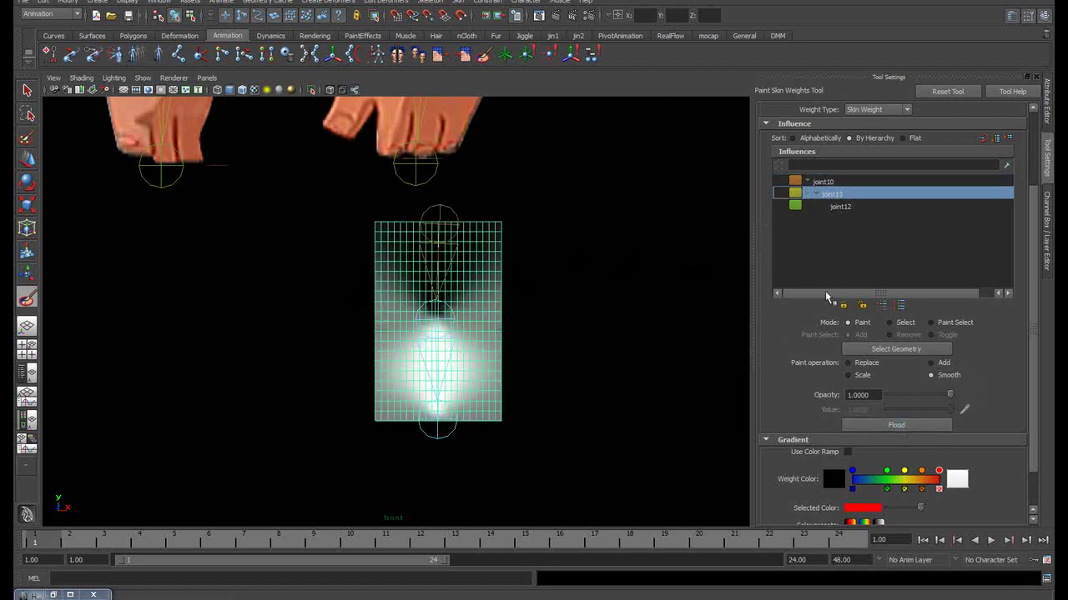
{"action": "left_click", "coordinate": [864, 366]}
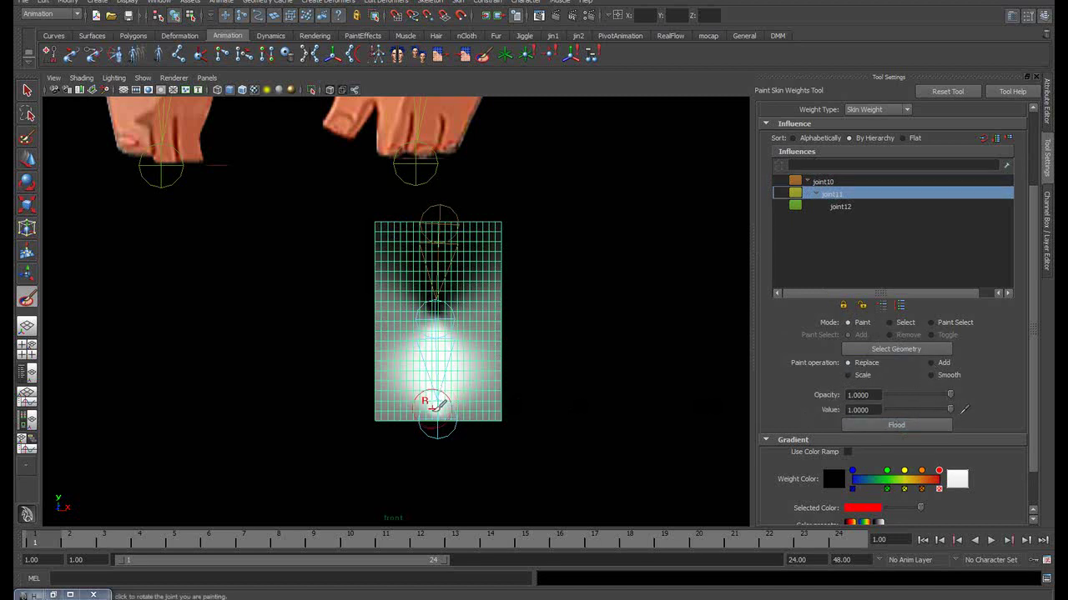
{"action": "mouse_move", "coordinate": [428, 405]}
{"action": "left_mouse_down"}
{"action": "mouse_move", "coordinate": [525, 417]}
{"action": "mouse_move", "coordinate": [381, 362]}
{"action": "mouse_move", "coordinate": [489, 345]}
{"action": "mouse_move", "coordinate": [368, 341]}
{"action": "mouse_move", "coordinate": [541, 334]}
{"action": "left_mouse_up"}
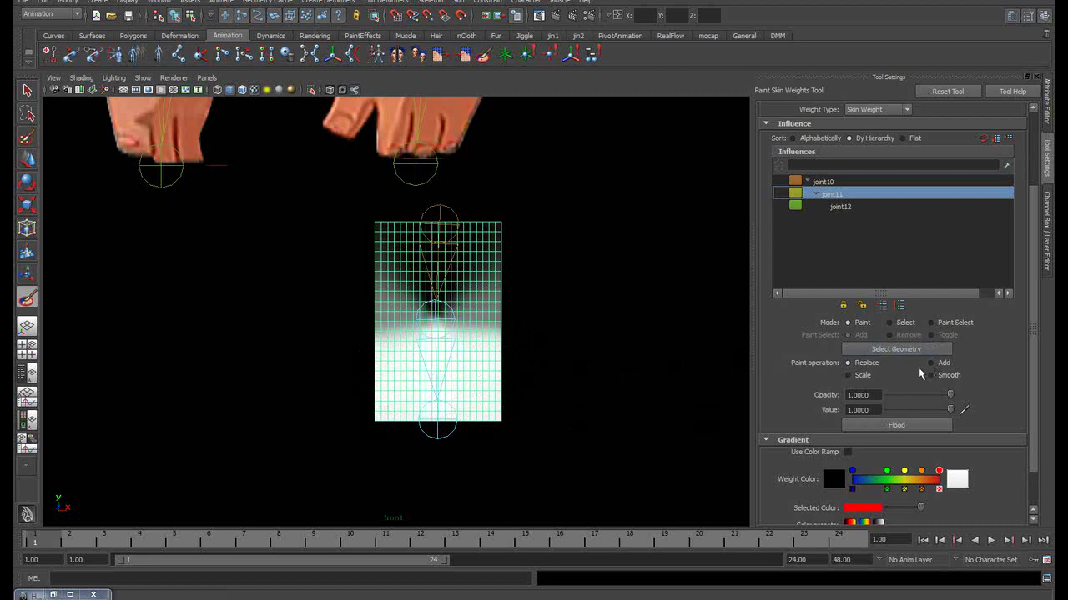
{"action": "left_click_drag", "start_coordinate": [952, 415], "coordinate": [882, 417]}
{"action": "mouse_move", "coordinate": [441, 231]}
{"action": "left_mouse_down"}
{"action": "mouse_move", "coordinate": [426, 291]}
{"action": "mouse_move", "coordinate": [381, 298]}
{"action": "mouse_move", "coordinate": [493, 286]}
{"action": "mouse_move", "coordinate": [522, 250]}
{"action": "left_mouse_up"}
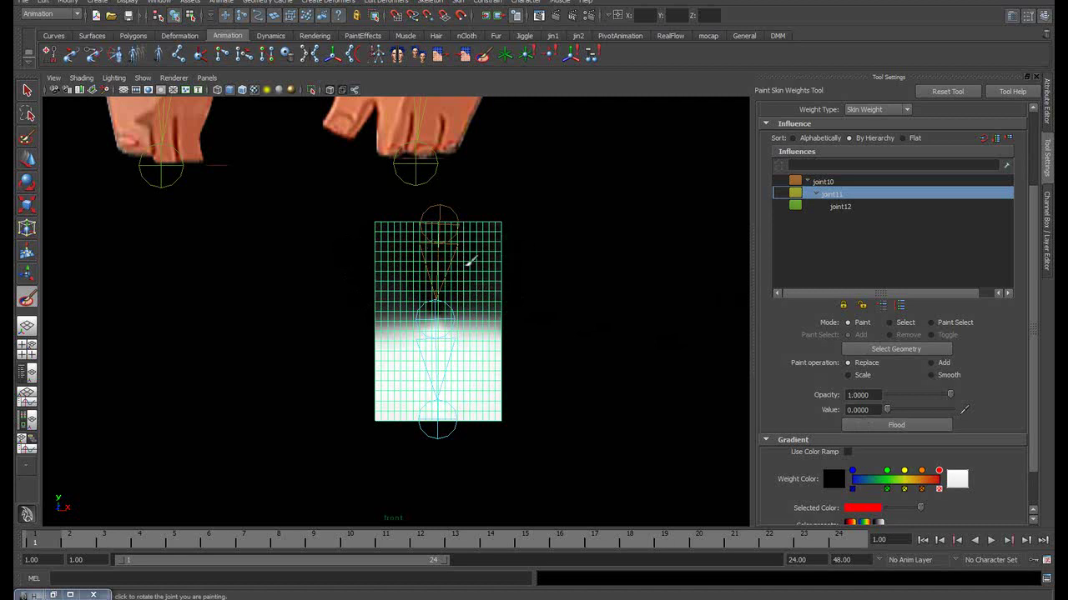
{"action": "left_click_drag", "start_coordinate": [357, 303], "coordinate": [541, 296]}
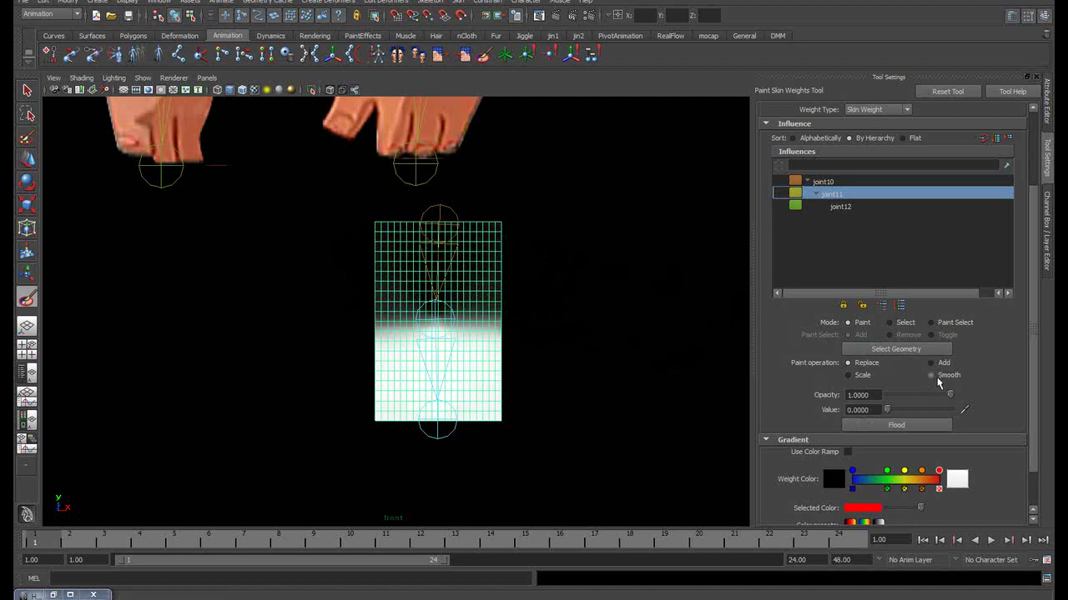
{"action": "left_click", "coordinate": [930, 375]}
{"action": "left_click", "coordinate": [900, 425]}
{"action": "left_click", "coordinate": [902, 426]}
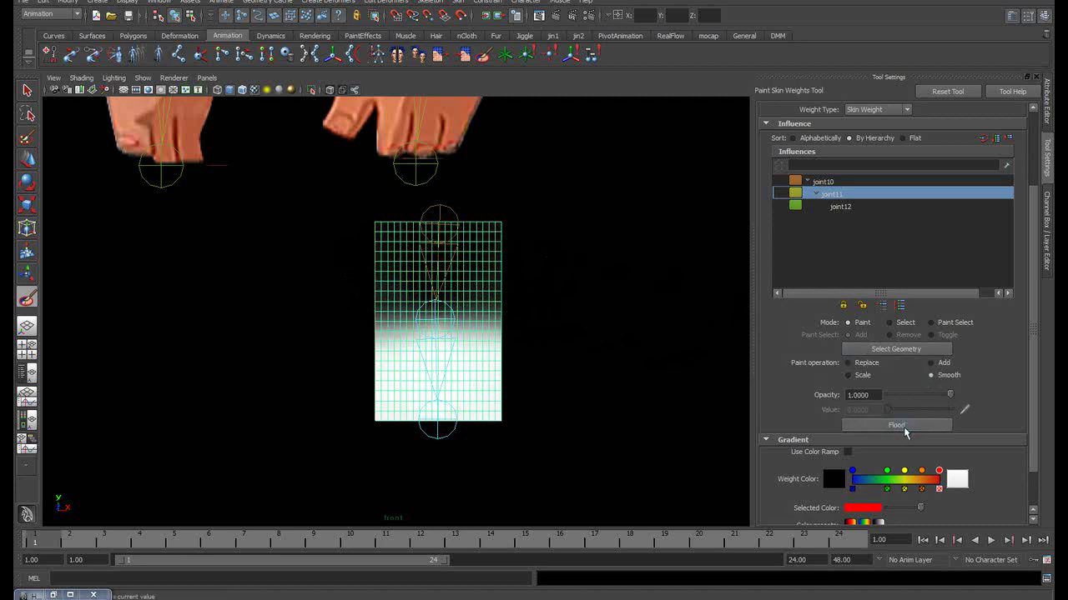
Replace joint12's weights with 0 across the lower part of the hand
{"action": "left_click", "coordinate": [839, 208]}
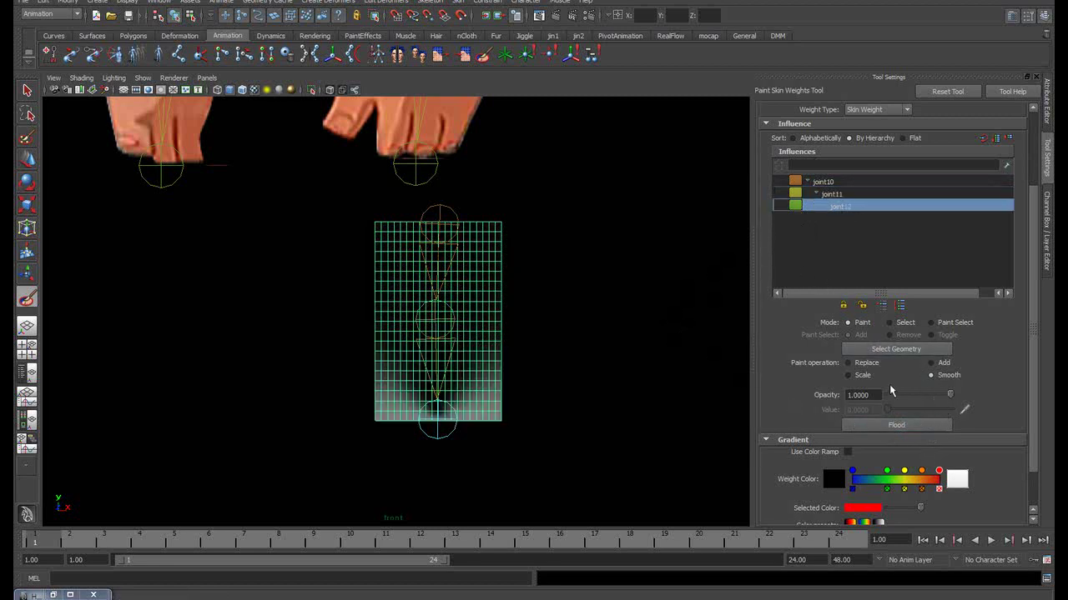
{"action": "left_click", "coordinate": [848, 363]}
{"action": "mouse_move", "coordinate": [463, 409]}
{"action": "left_mouse_down"}
{"action": "mouse_move", "coordinate": [402, 371]}
{"action": "mouse_move", "coordinate": [528, 409]}
{"action": "left_mouse_up"}
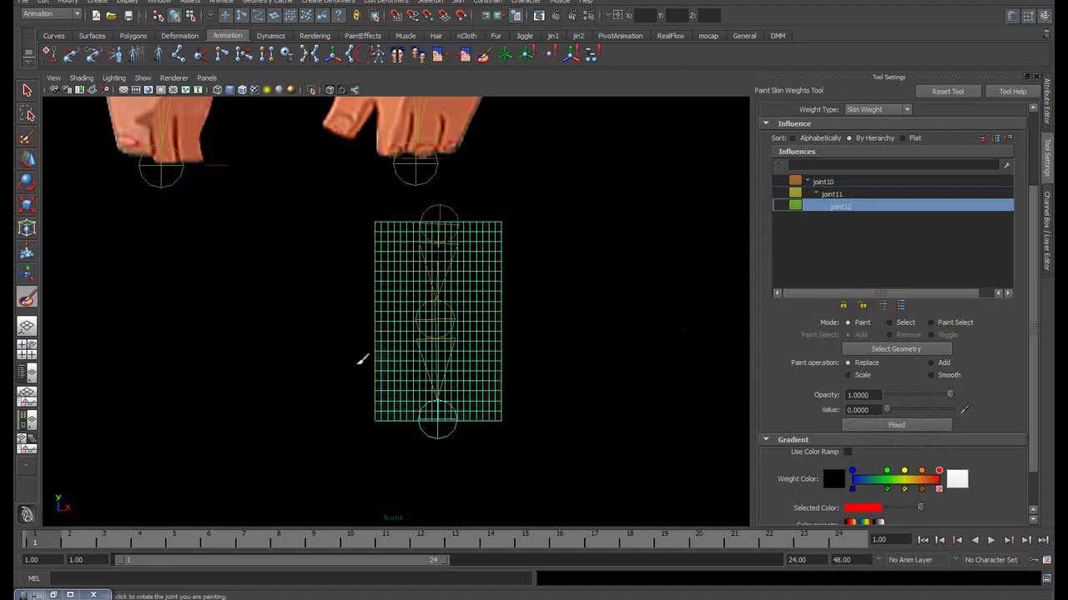
Rotate joint11 to bend the hand as a test, then reselect the hand mesh
{"action": "key", "text": "q"}
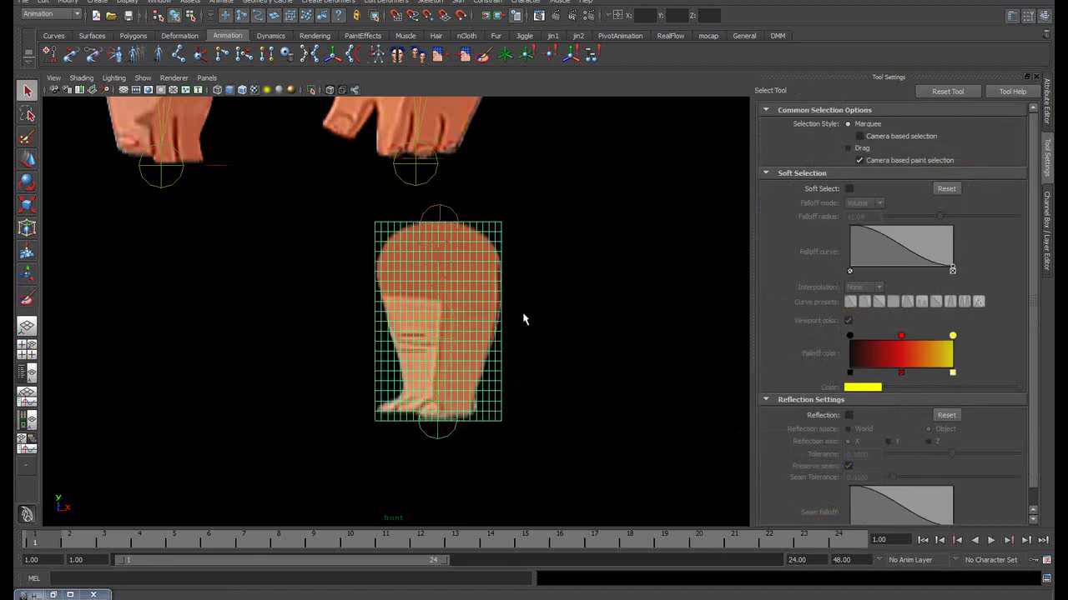
{"action": "key", "text": "e"}
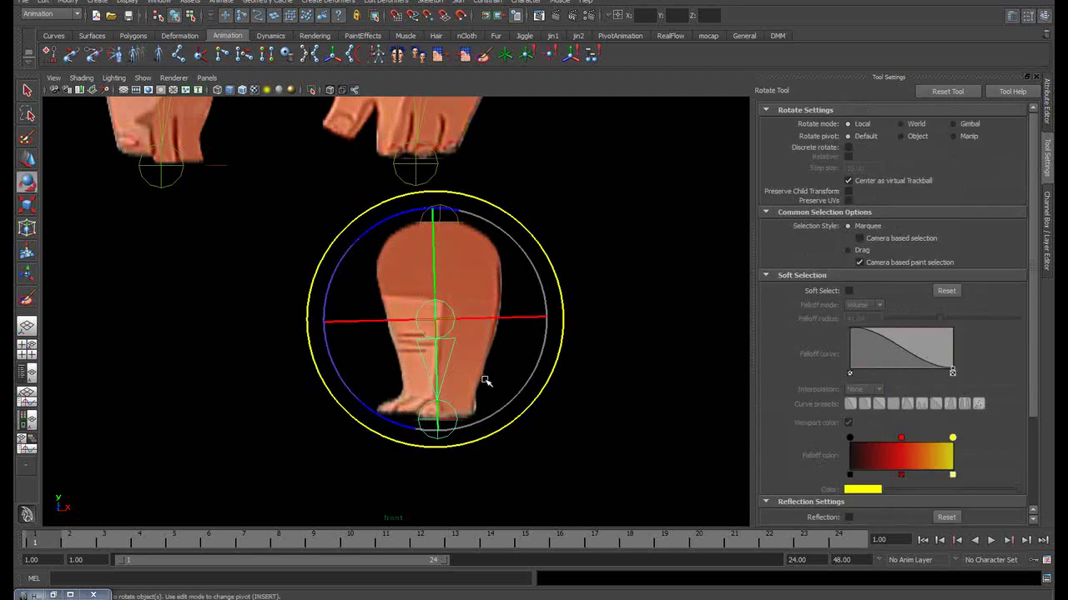
{"action": "mouse_move", "coordinate": [339, 354]}
{"action": "left_mouse_down"}
{"action": "mouse_move", "coordinate": [332, 380]}
{"action": "mouse_move", "coordinate": [406, 375]}
{"action": "mouse_move", "coordinate": [333, 362]}
{"action": "mouse_move", "coordinate": [340, 377]}
{"action": "mouse_move", "coordinate": [422, 376]}
{"action": "left_mouse_up"}
{"action": "key", "text": "q"}
{"action": "left_click", "coordinate": [488, 287]}
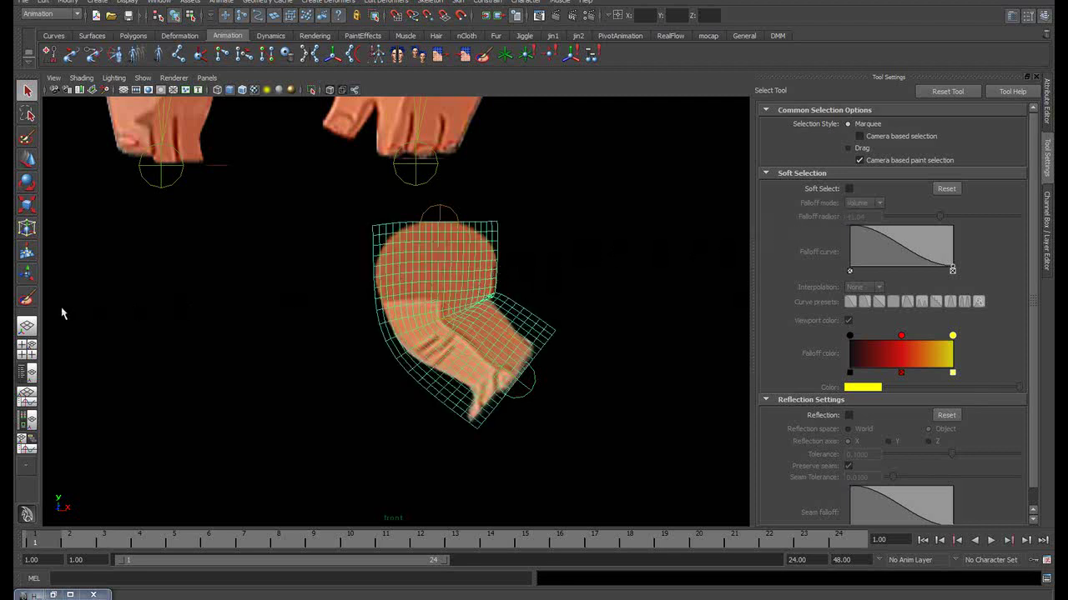
Flood-smooth joint10's weights twice and joint11's weights three times around the bend
{"action": "left_click", "coordinate": [32, 302]}
{"action": "left_click", "coordinate": [822, 182]}
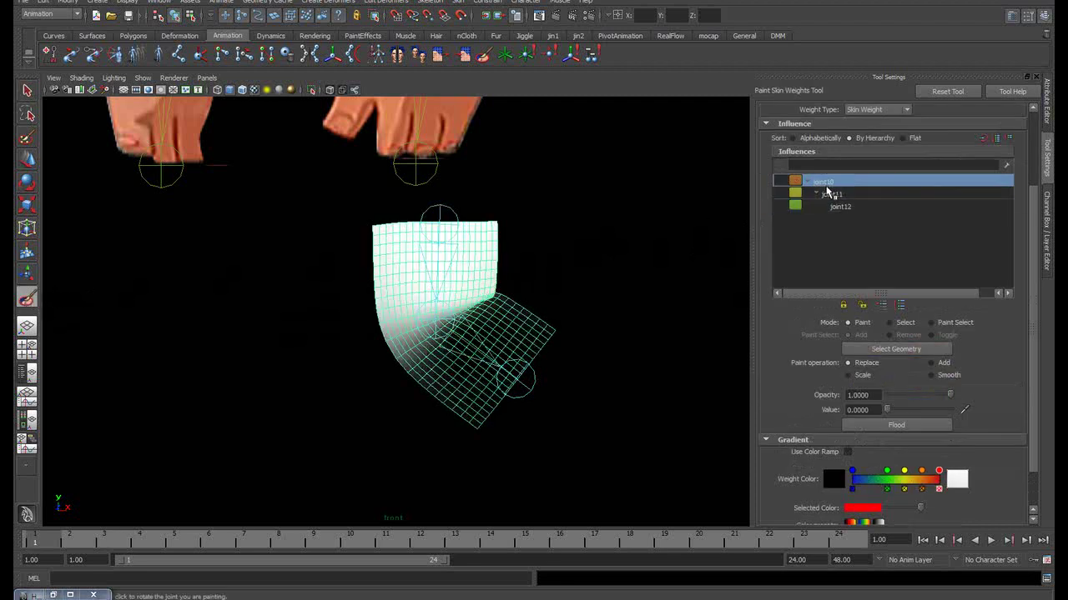
{"action": "left_click", "coordinate": [937, 375]}
{"action": "left_click", "coordinate": [895, 425]}
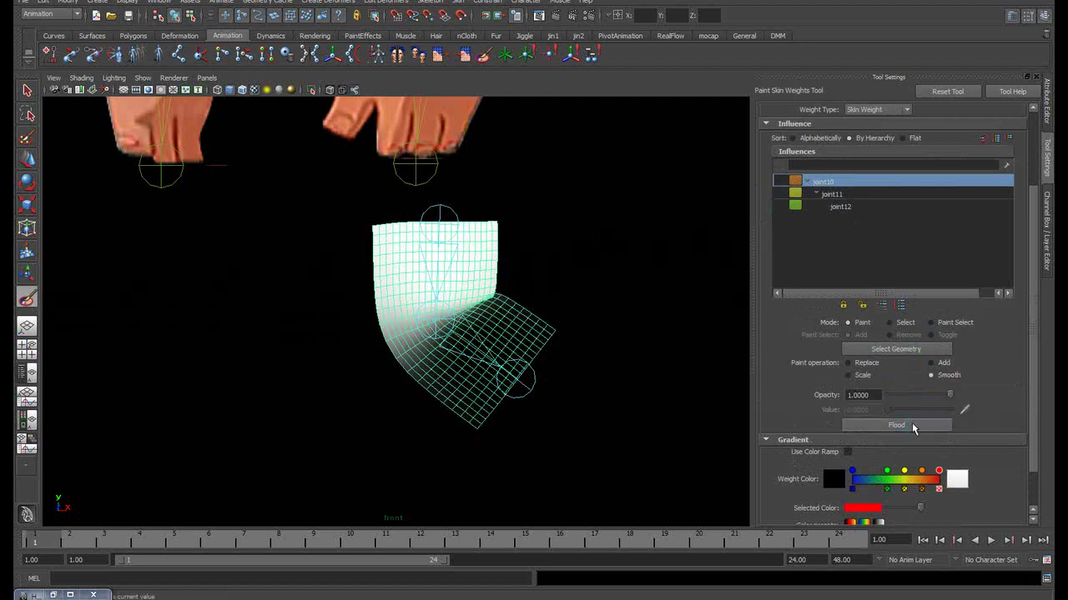
{"action": "left_click", "coordinate": [895, 425]}
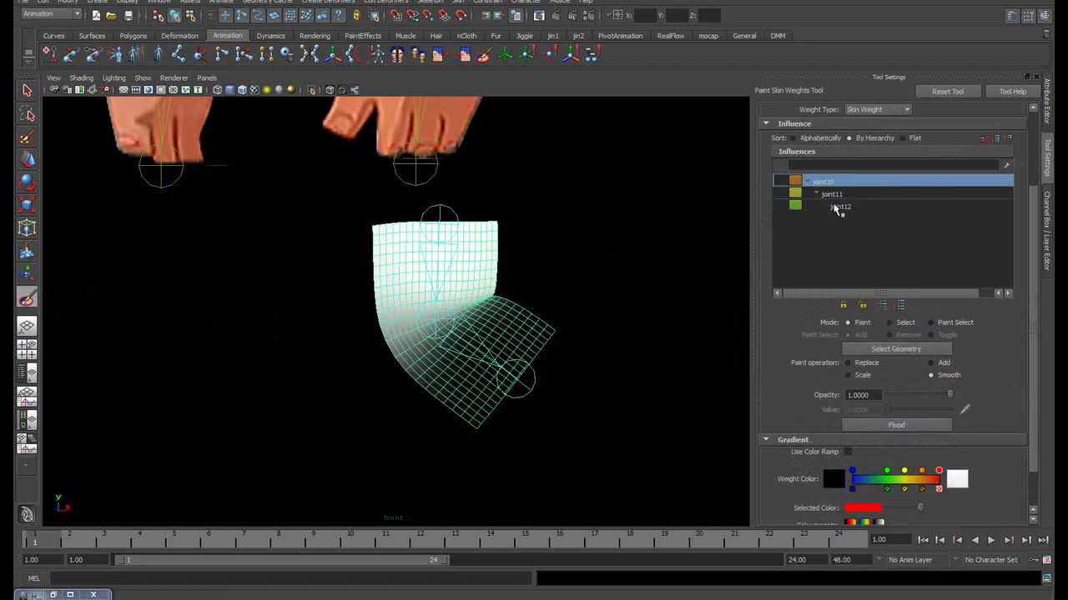
{"action": "left_click", "coordinate": [830, 194]}
{"action": "left_click", "coordinate": [901, 426]}
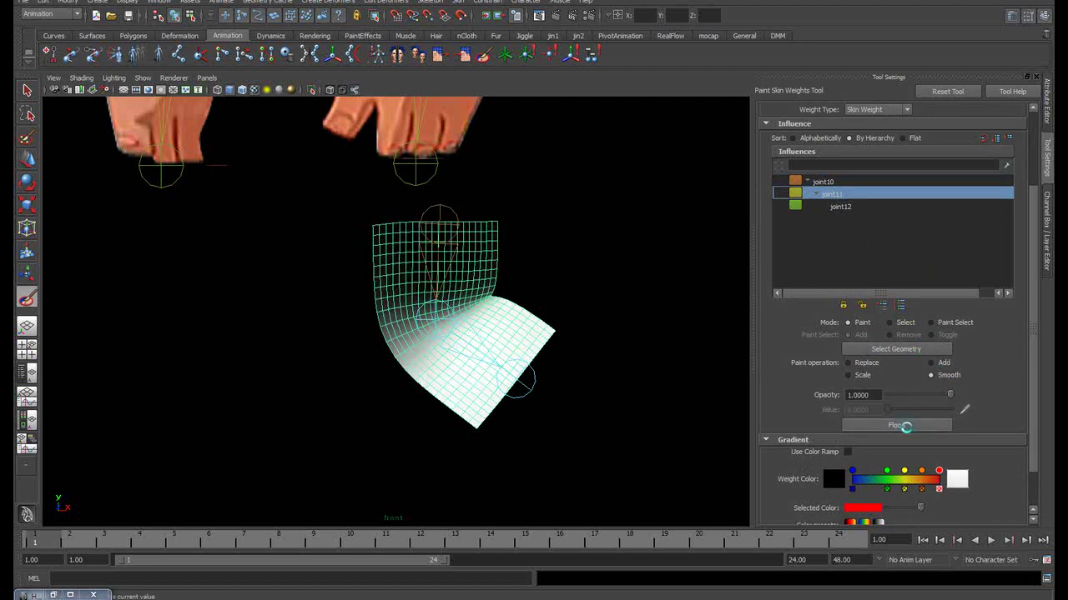
{"action": "left_click", "coordinate": [901, 425]}
{"action": "left_click", "coordinate": [901, 425]}
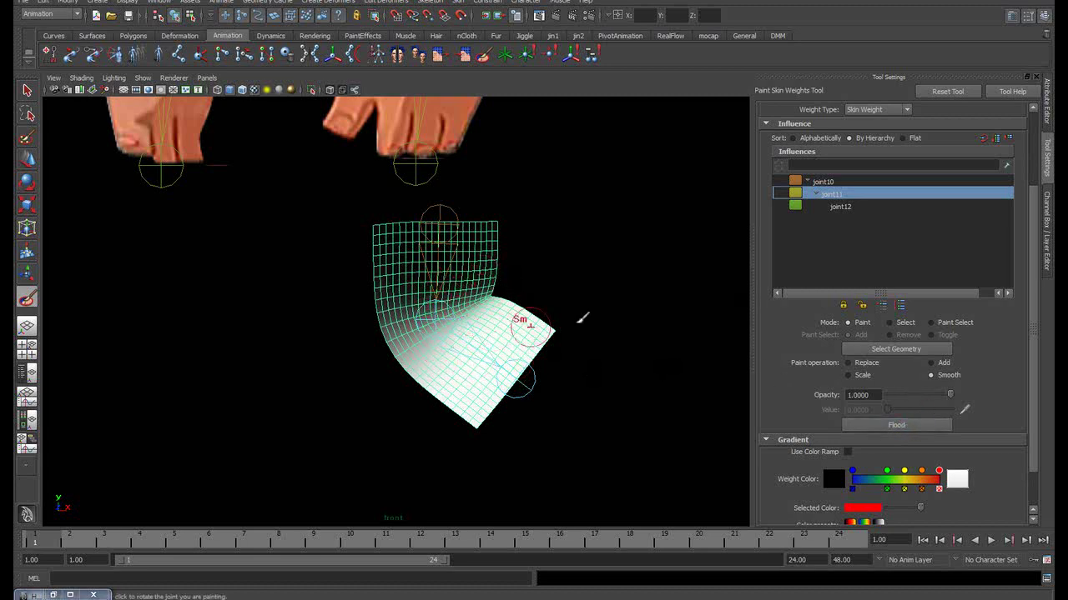
Set joint11's Rotate Z to 0 in the Channel Box, deselect it and zoom out
{"action": "key", "text": "q"}
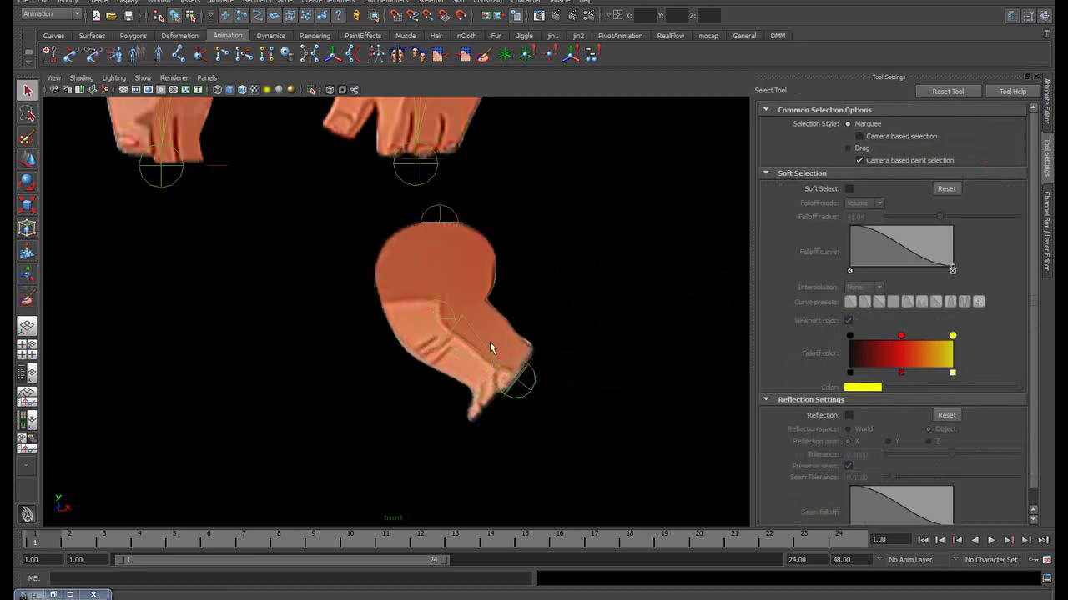
{"action": "key", "text": "e"}
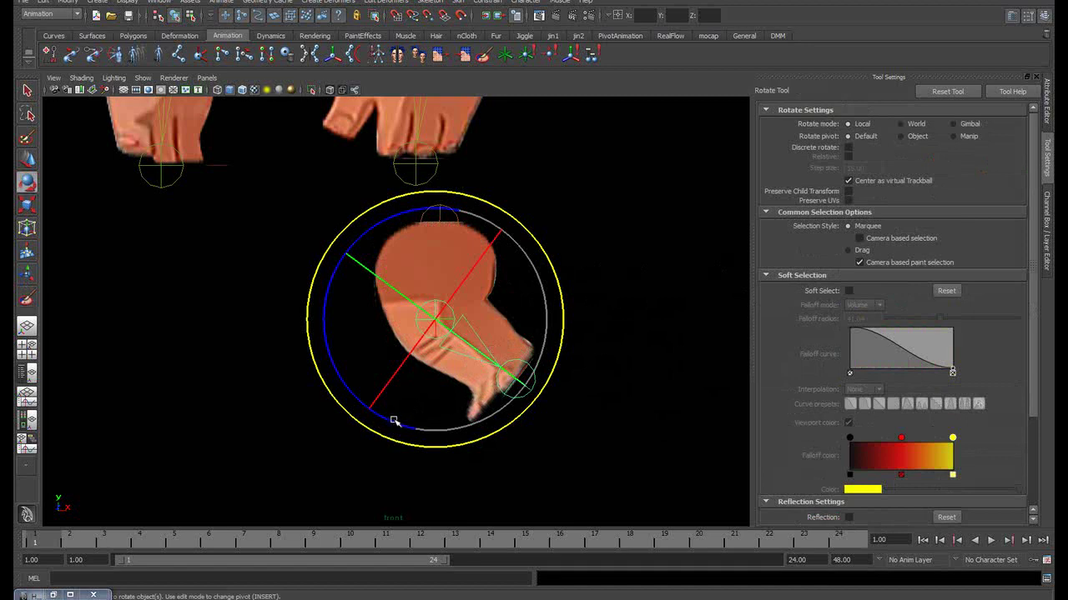
{"action": "left_click_drag", "start_coordinate": [391, 419], "coordinate": [408, 392]}
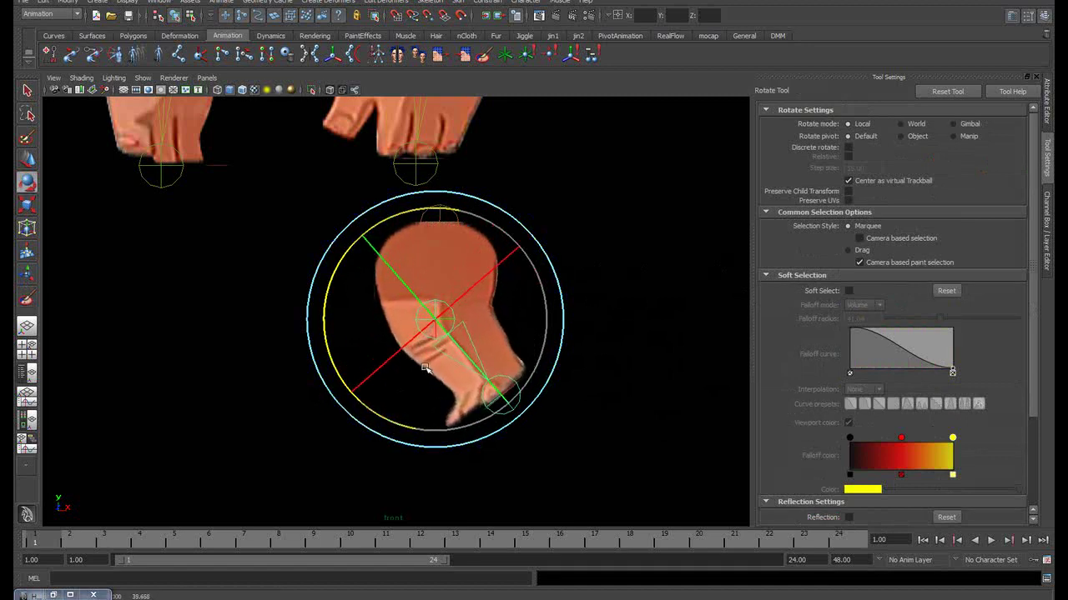
{"action": "key", "text": "ctrl+a"}
{"action": "key", "text": "ctrl+a"}
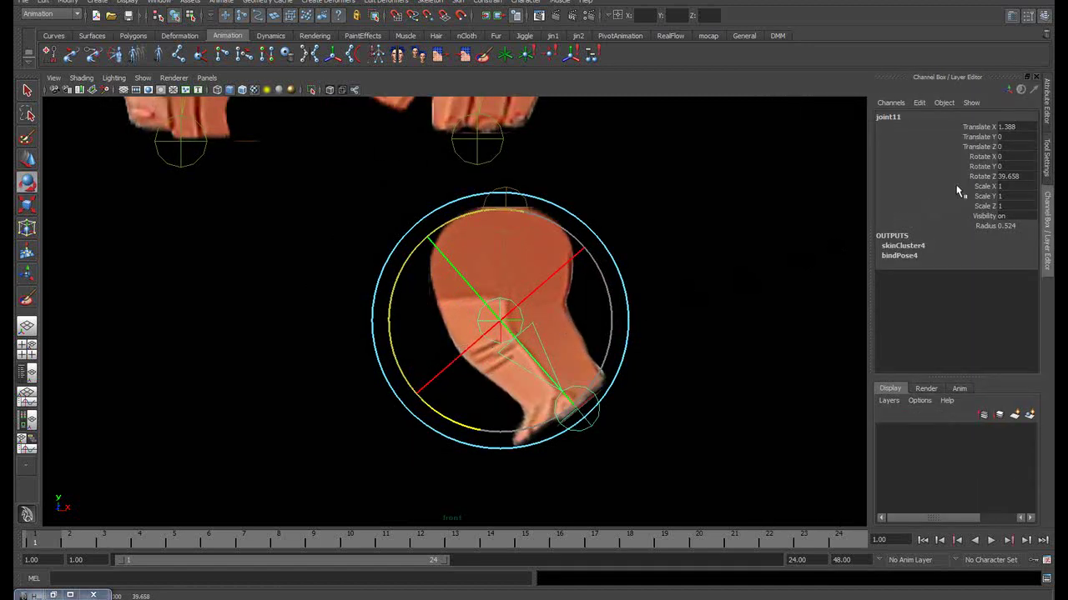
{"action": "left_click", "coordinate": [1013, 176]}
{"action": "type", "text": "0"}
{"action": "key", "text": "Return"}
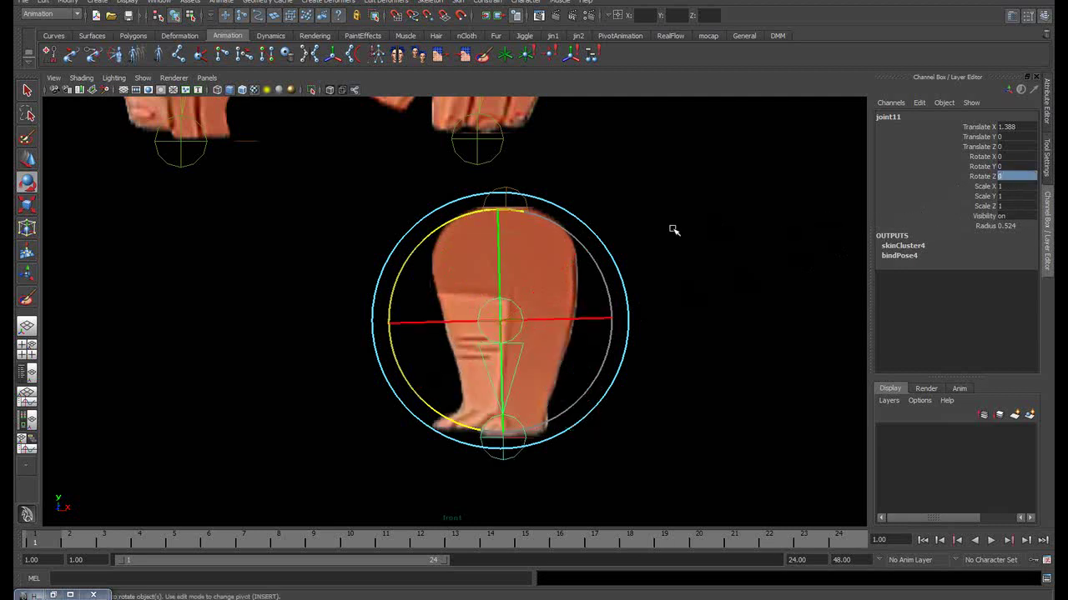
{"action": "left_click", "coordinate": [631, 236]}
{"action": "right_click_drag", "start_coordinate": [636, 242], "coordinate": [353, 262], "text": "alt"}
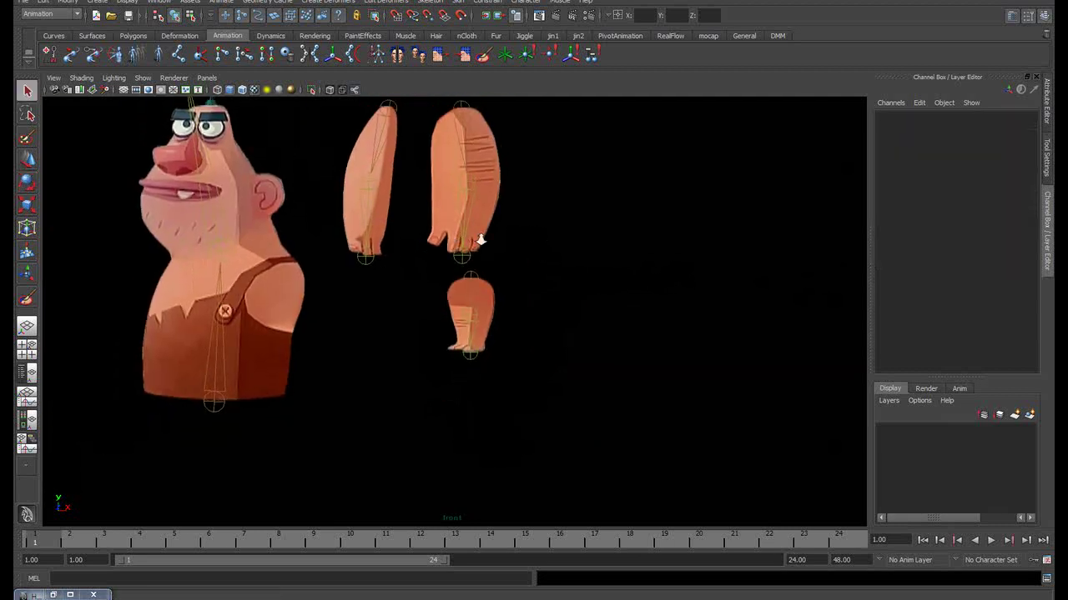
Zoom, pan and orbit to centre the character beside its arms, then Alt+Tab to Notepad
{"action": "right_click_drag", "start_coordinate": [476, 238], "coordinate": [599, 247], "text": "alt"}
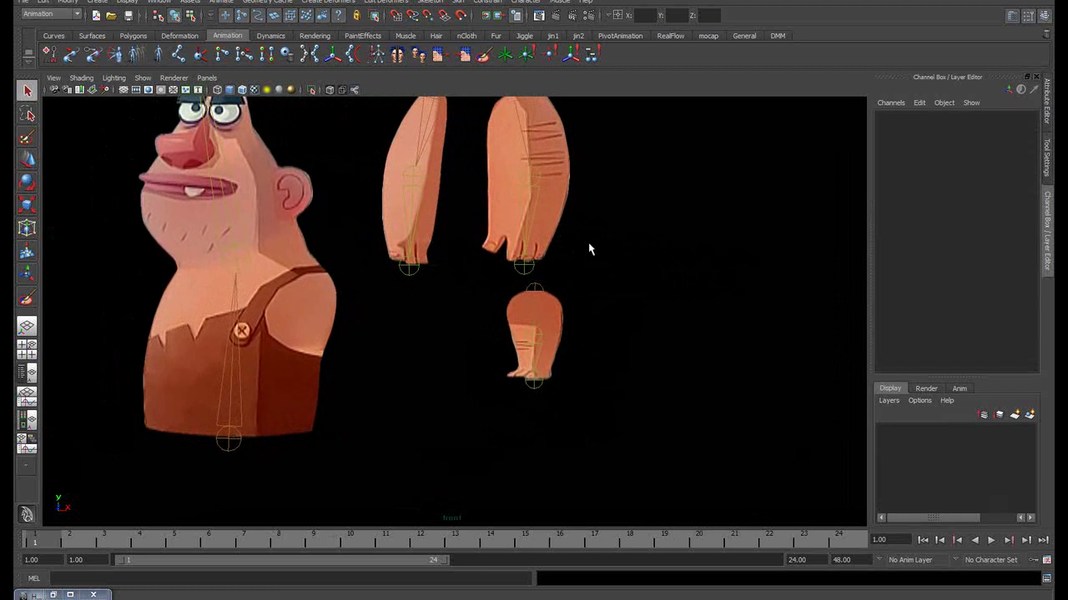
{"action": "middle_click_drag", "start_coordinate": [571, 271], "coordinate": [596, 301], "text": "alt"}
{"action": "mouse_move", "coordinate": [508, 267]}
{"action": "middle_mouse_down", "text": "alt"}
{"action": "mouse_move", "coordinate": [579, 289]}
{"action": "mouse_move", "coordinate": [586, 244]}
{"action": "middle_mouse_up", "text": "alt"}
{"action": "mouse_move", "coordinate": [586, 245]}
{"action": "left_mouse_down", "text": "alt"}
{"action": "mouse_move", "coordinate": [504, 231]}
{"action": "mouse_move", "coordinate": [495, 246]}
{"action": "left_mouse_up", "text": "alt"}
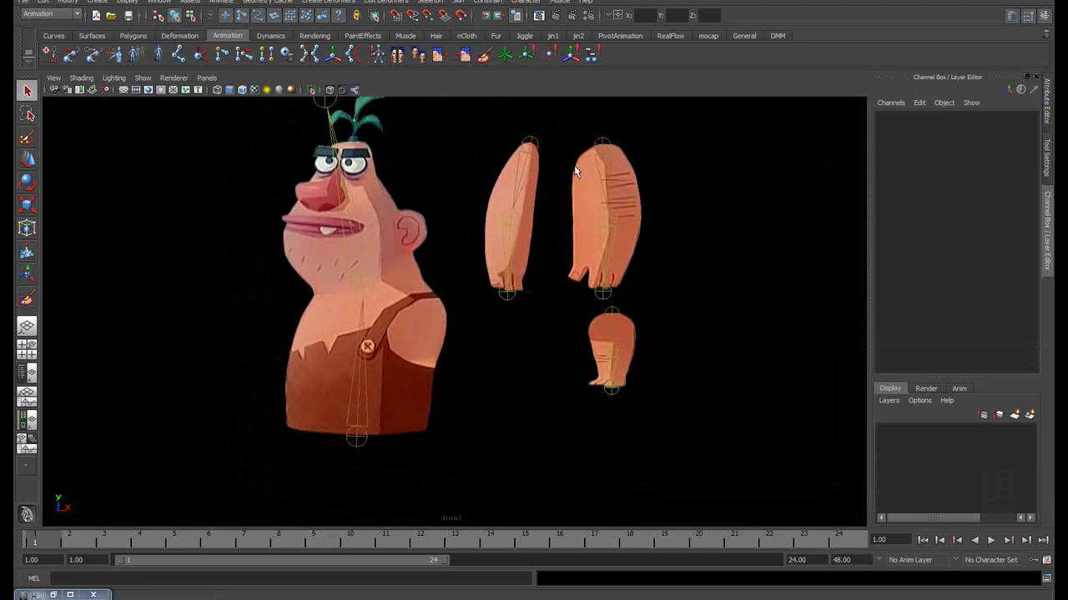
{"action": "mouse_move", "coordinate": [575, 171]}
{"action": "middle_mouse_down", "text": "alt"}
{"action": "mouse_move", "coordinate": [481, 198]}
{"action": "mouse_move", "coordinate": [448, 190]}
{"action": "middle_mouse_up", "text": "alt"}
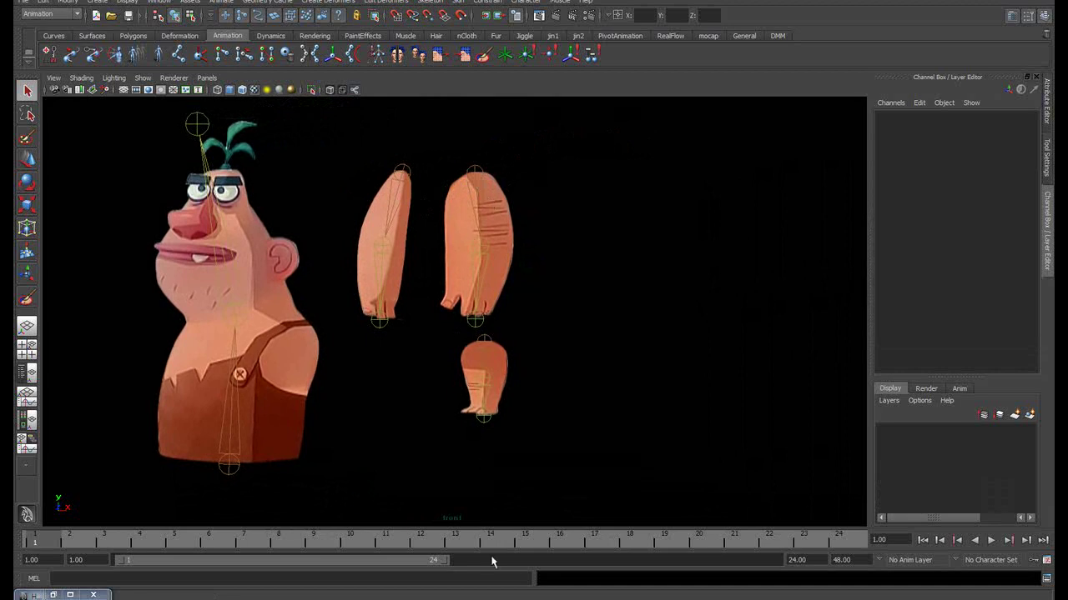
{"action": "key", "text": "alt+Tab"}
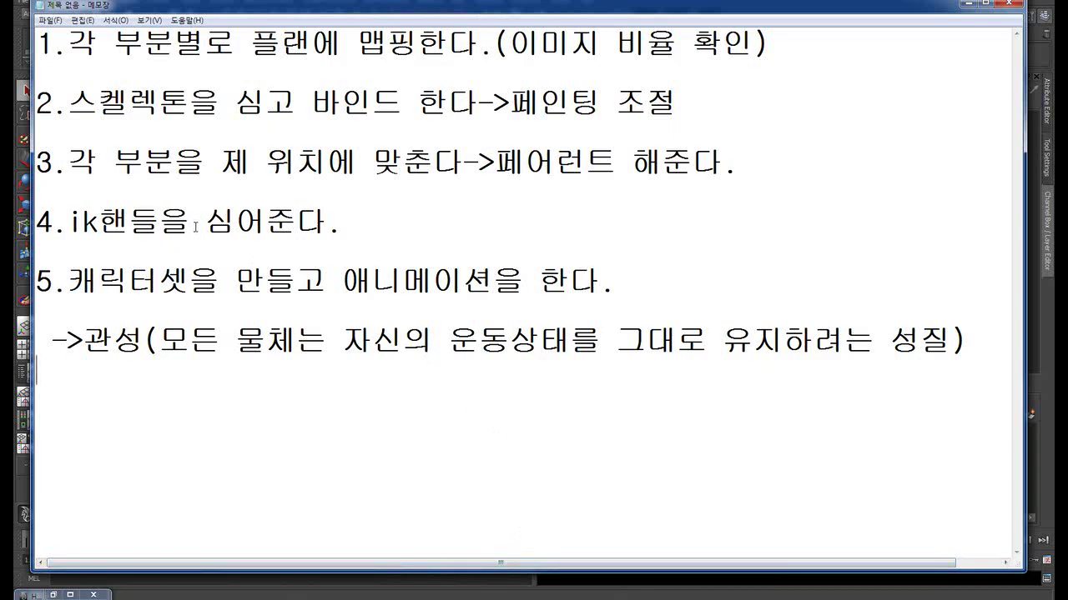
Underline step 3 about fitting each part into place, then clear the annotation
{"action": "left_click_drag", "start_coordinate": [53, 183], "coordinate": [748, 172]}
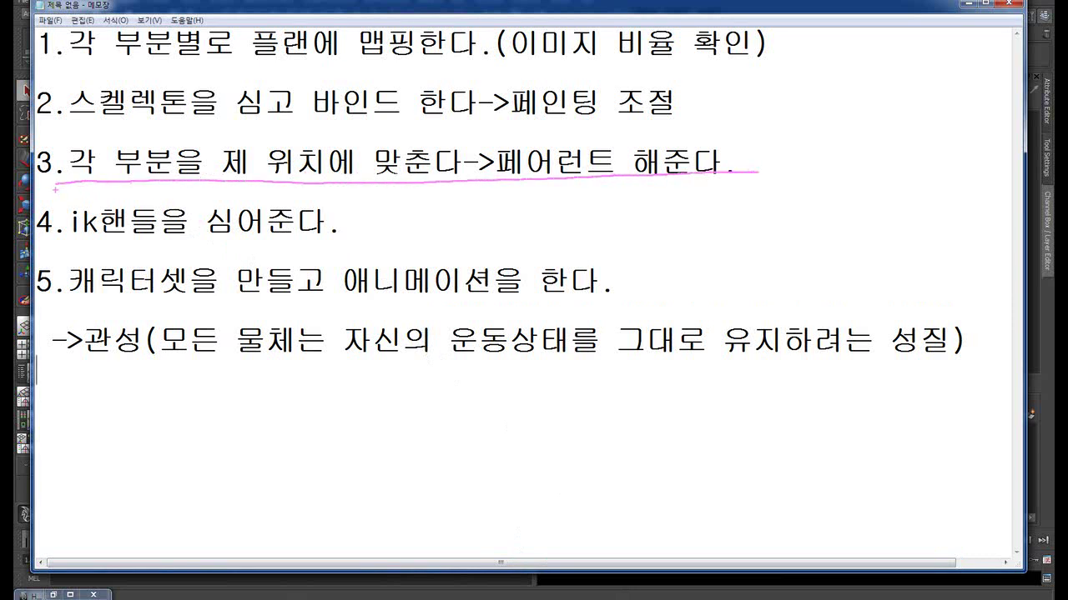
{"action": "left_click_drag", "start_coordinate": [54, 191], "coordinate": [734, 182]}
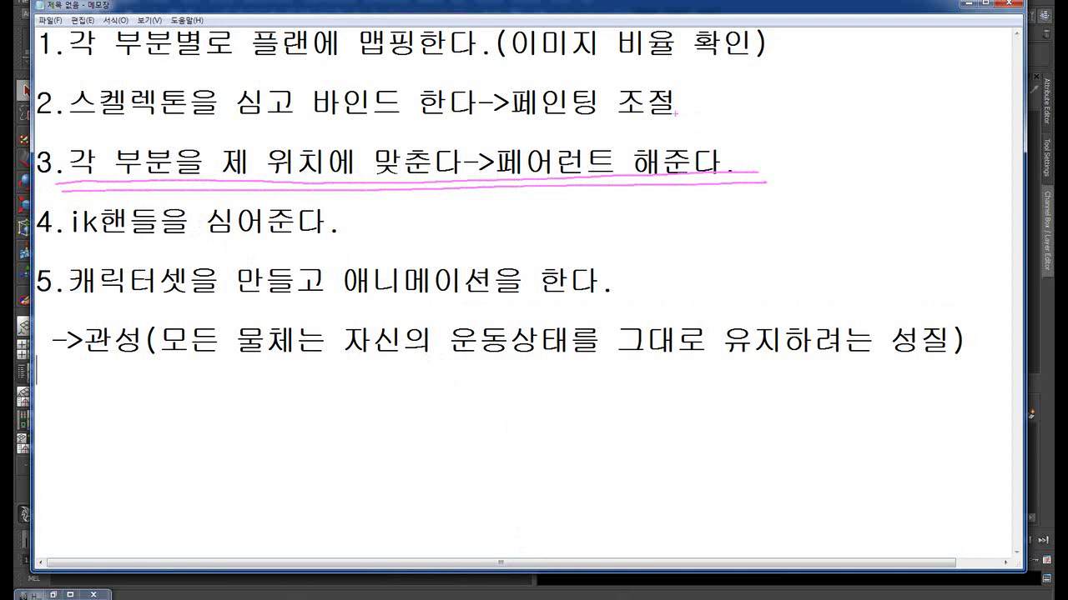
{"action": "key", "text": "Escape"}
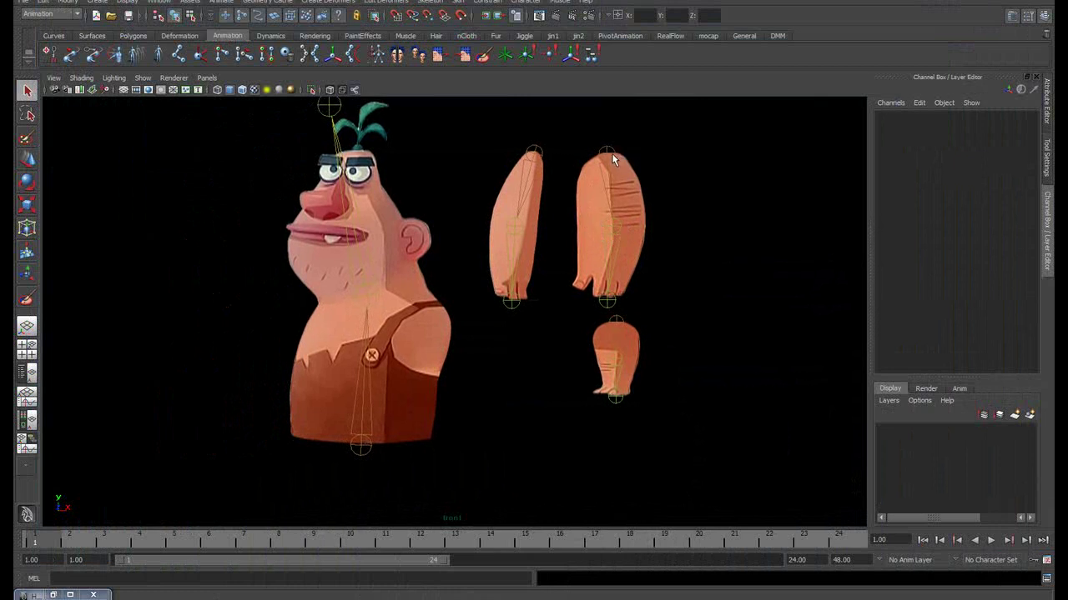
With Move Axis set to World, drag joint7 to put the larger arm on the shoulder, then show four views
{"action": "left_click", "coordinate": [611, 158]}
{"action": "key", "text": "w"}
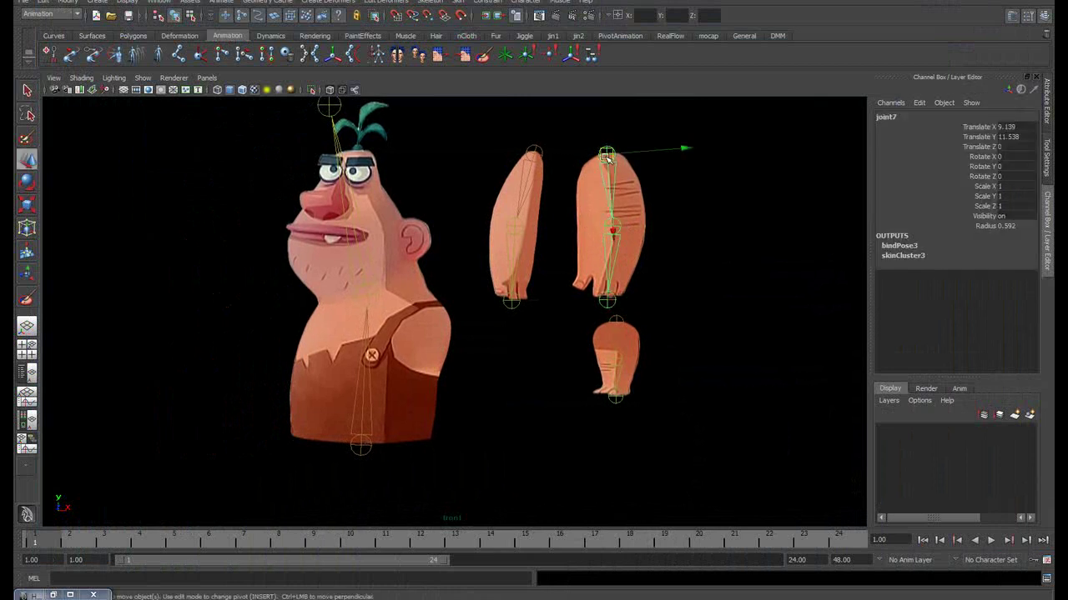
{"action": "double_click", "coordinate": [27, 163]}
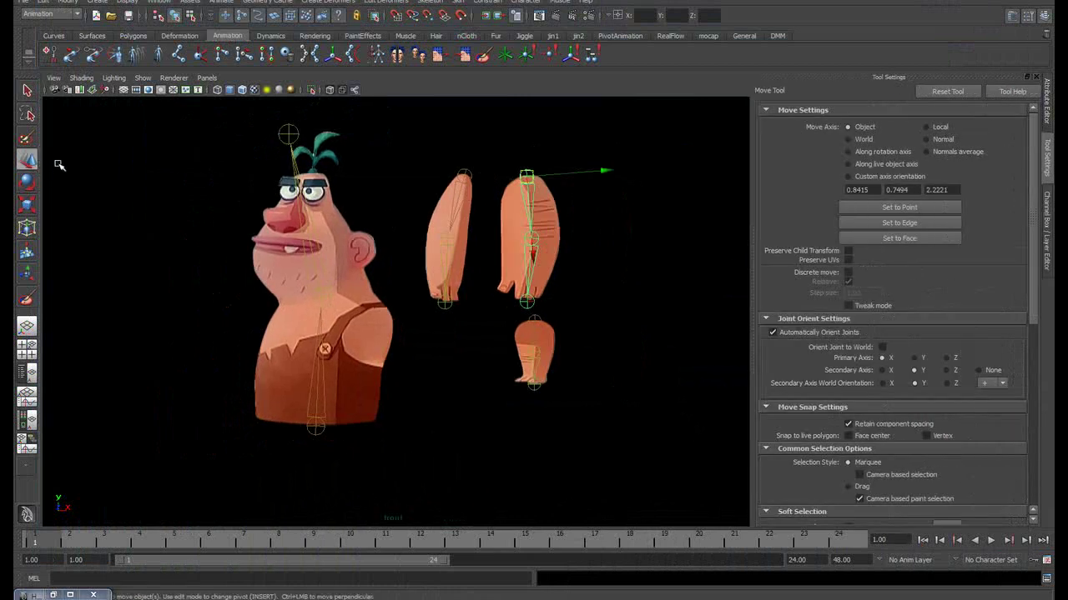
{"action": "left_click", "coordinate": [859, 139]}
{"action": "left_click_drag", "start_coordinate": [564, 182], "coordinate": [410, 322]}
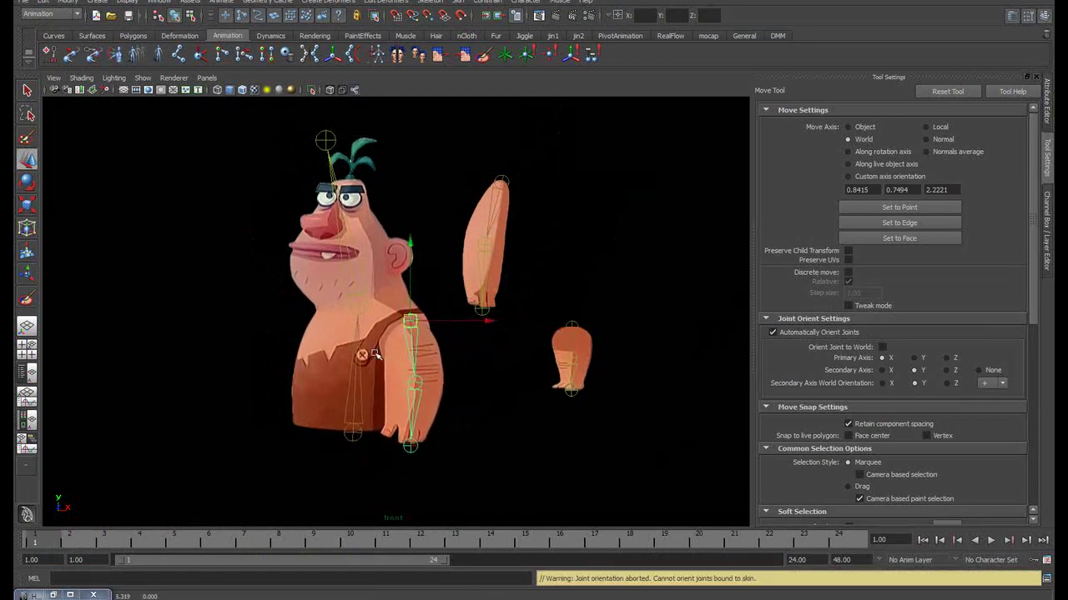
{"action": "scroll", "coordinate": [413, 317], "scroll_direction": "up", "scroll_amount": 3}
{"action": "key", "text": "space"}
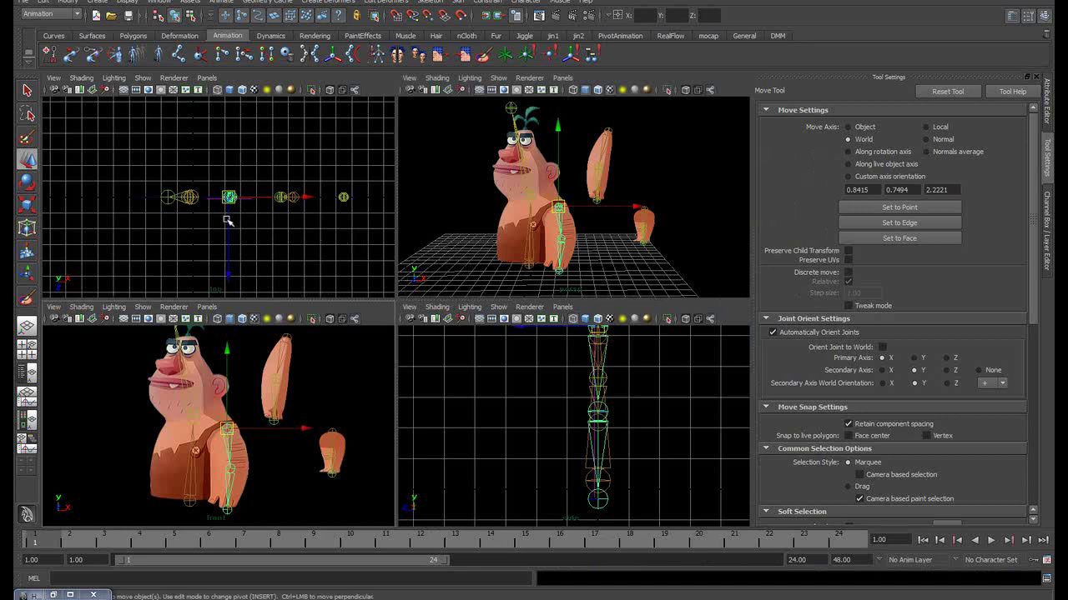
Hide the top-view grid and switch the viewport backgrounds to light grey with Alt+B
{"action": "scroll", "coordinate": [226, 221], "scroll_direction": "up", "scroll_amount": 1}
{"action": "scroll", "coordinate": [199, 185], "scroll_direction": "up", "scroll_amount": 1}
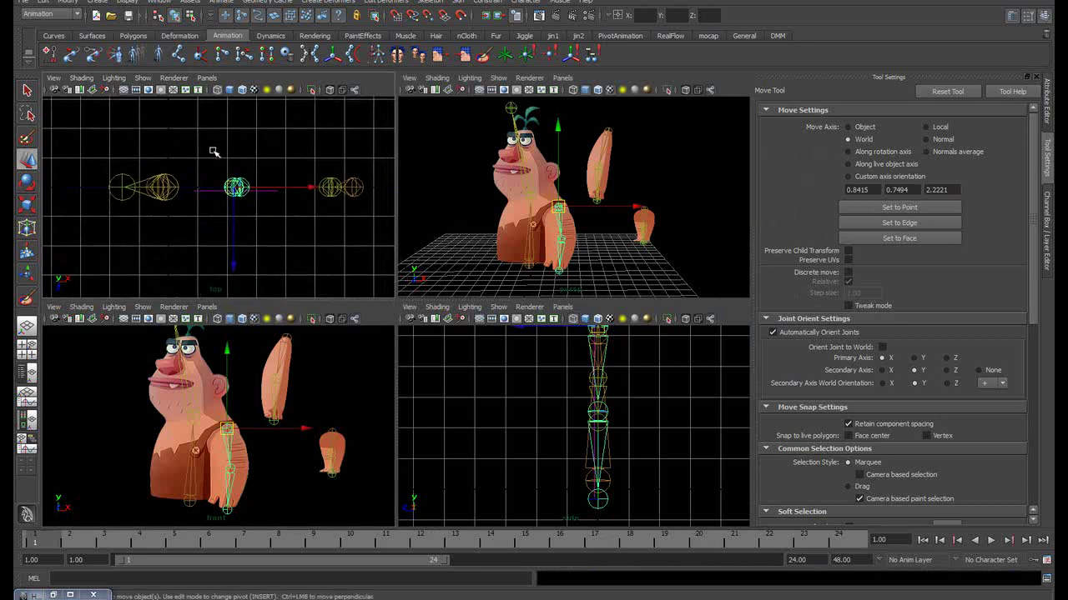
{"action": "left_click", "coordinate": [124, 89]}
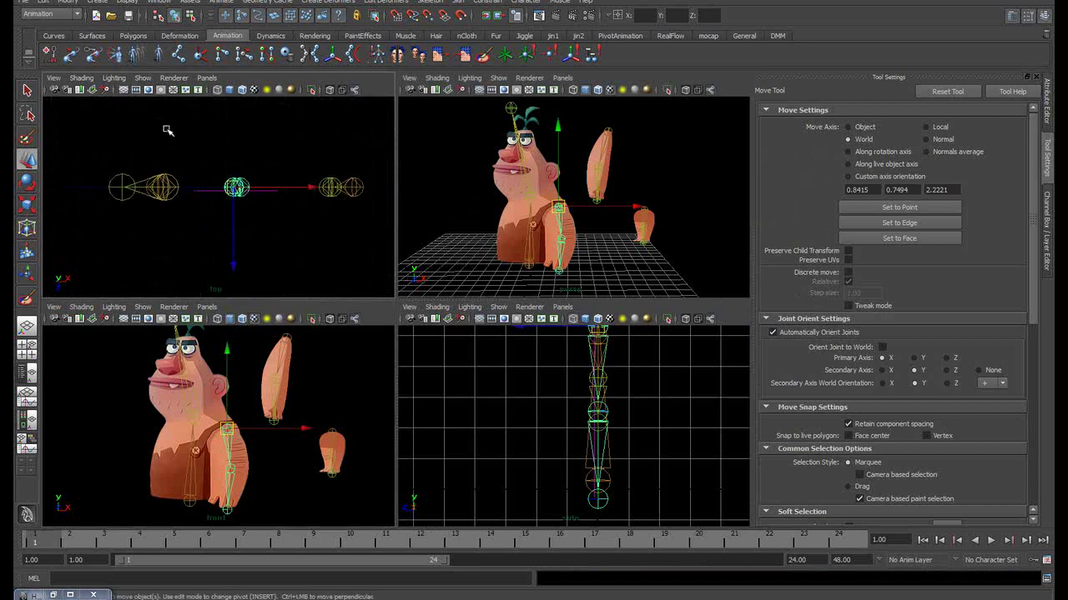
{"action": "scroll", "coordinate": [175, 136], "scroll_direction": "up", "scroll_amount": 1}
{"action": "middle_click_drag", "start_coordinate": [177, 131], "coordinate": [174, 129], "text": "alt"}
{"action": "key", "text": "alt+b"}
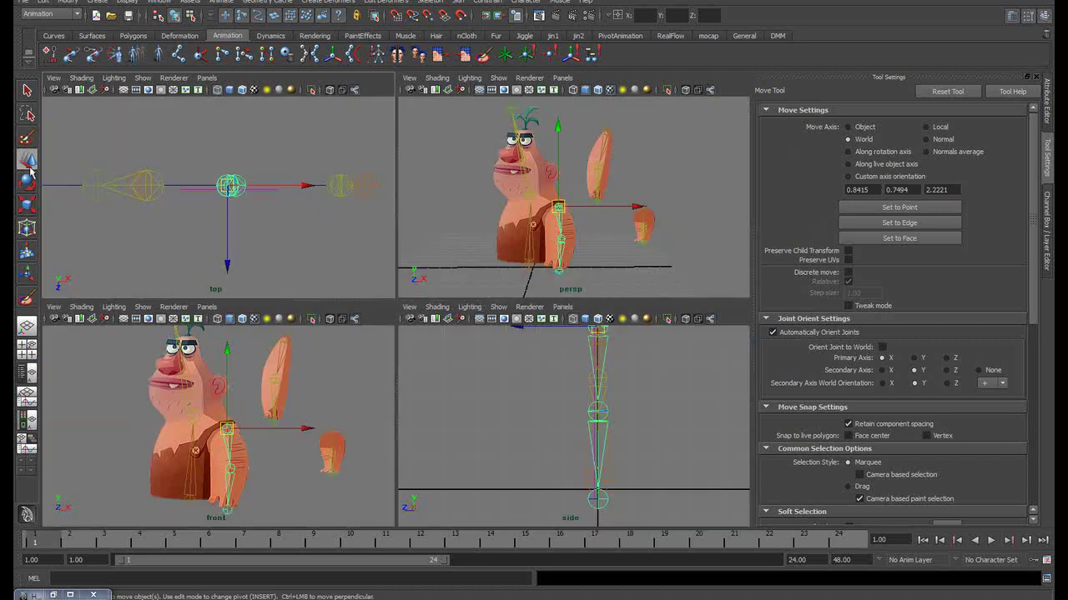
{"action": "scroll", "coordinate": [188, 194], "scroll_direction": "up", "scroll_amount": 2}
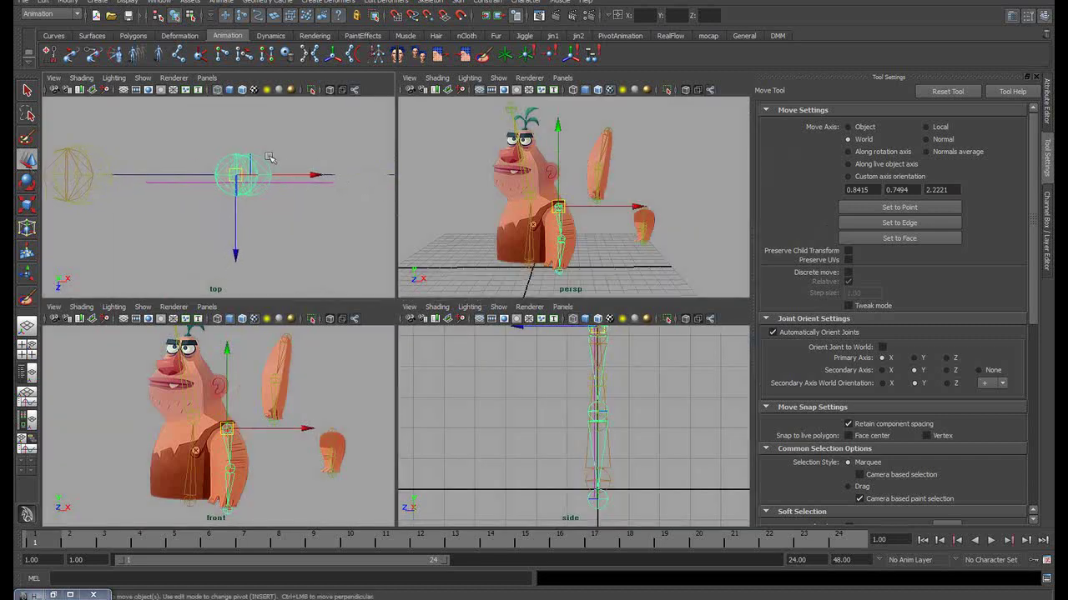
{"action": "scroll", "coordinate": [267, 171], "scroll_direction": "up", "scroll_amount": 2}
{"action": "scroll", "coordinate": [266, 175], "scroll_direction": "up", "scroll_amount": 1}
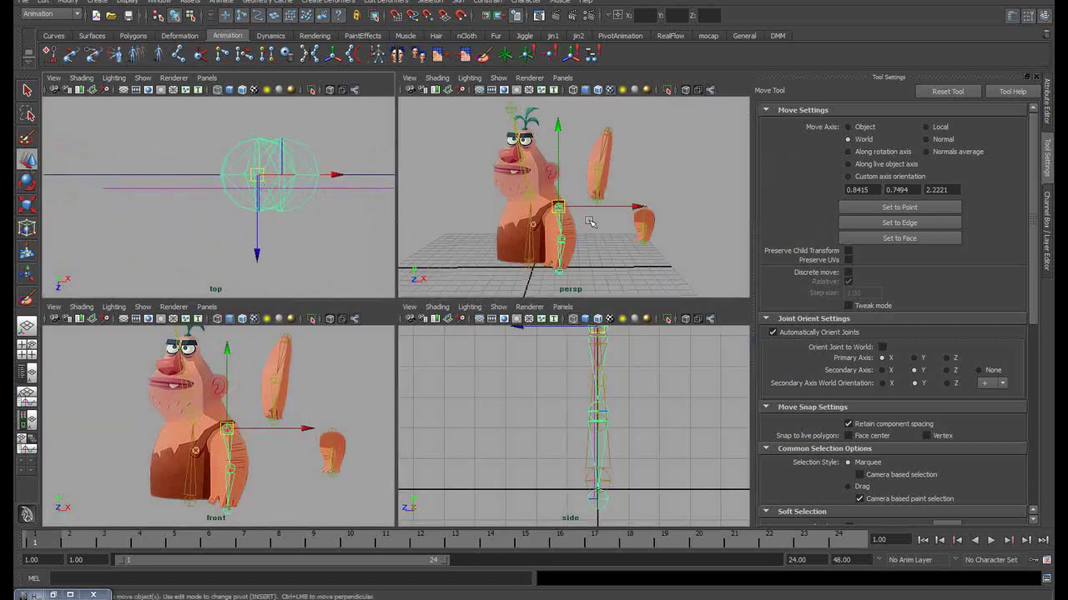
Inspect the character and arm joint chain in a maximised perspective view, then reframe the four views
{"action": "key", "text": "space"}
{"action": "mouse_move", "coordinate": [415, 239]}
{"action": "left_mouse_down", "text": "alt"}
{"action": "mouse_move", "coordinate": [303, 243]}
{"action": "mouse_move", "coordinate": [424, 284]}
{"action": "left_mouse_up", "text": "alt"}
{"action": "scroll", "coordinate": [425, 275], "scroll_direction": "up", "scroll_amount": 2}
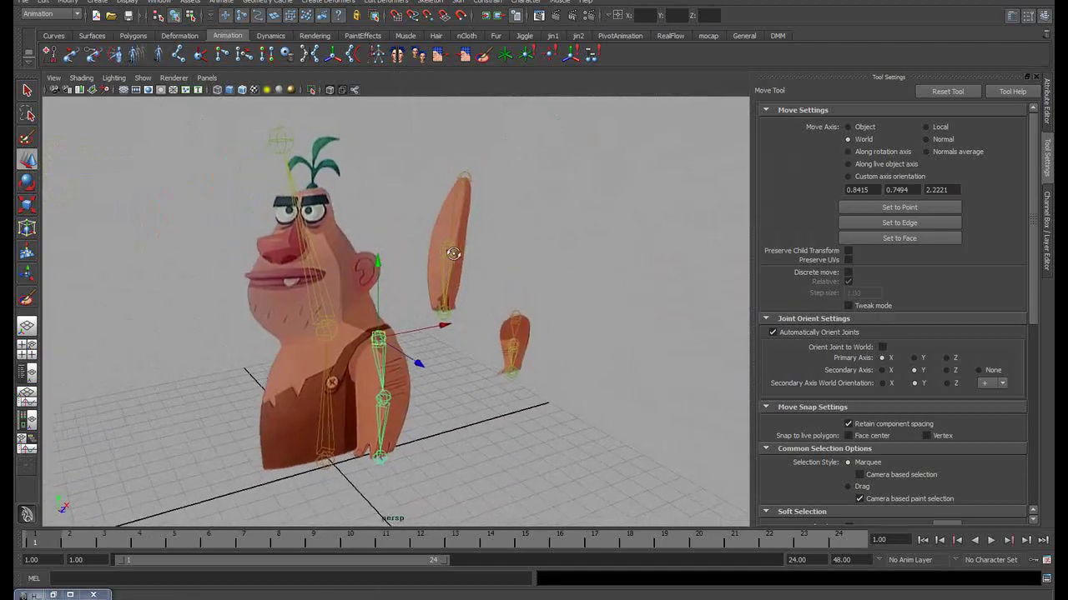
{"action": "scroll", "coordinate": [433, 250], "scroll_direction": "up", "scroll_amount": 2}
{"action": "scroll", "coordinate": [433, 225], "scroll_direction": "up", "scroll_amount": 3}
{"action": "scroll", "coordinate": [429, 204], "scroll_direction": "up", "scroll_amount": 2}
{"action": "mouse_move", "coordinate": [429, 204]}
{"action": "left_mouse_down", "text": "alt"}
{"action": "mouse_move", "coordinate": [333, 222]}
{"action": "mouse_move", "coordinate": [210, 225]}
{"action": "mouse_move", "coordinate": [310, 209]}
{"action": "mouse_move", "coordinate": [342, 233]}
{"action": "mouse_move", "coordinate": [406, 231]}
{"action": "mouse_move", "coordinate": [305, 231]}
{"action": "mouse_move", "coordinate": [366, 220]}
{"action": "left_mouse_up", "text": "alt"}
{"action": "key", "text": "space"}
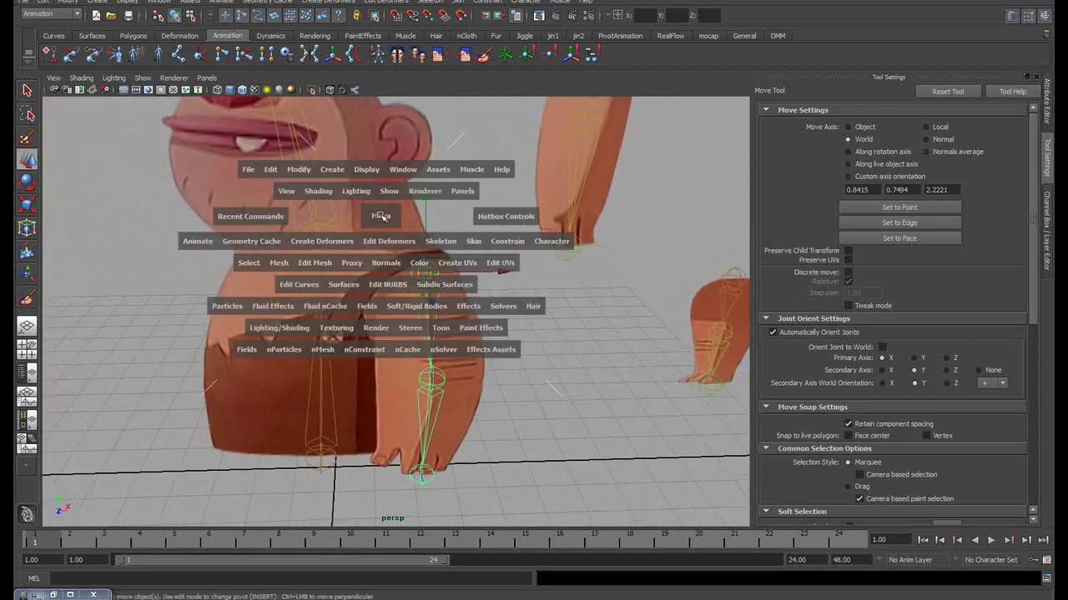
{"action": "scroll", "coordinate": [282, 207], "scroll_direction": "down", "scroll_amount": 3}
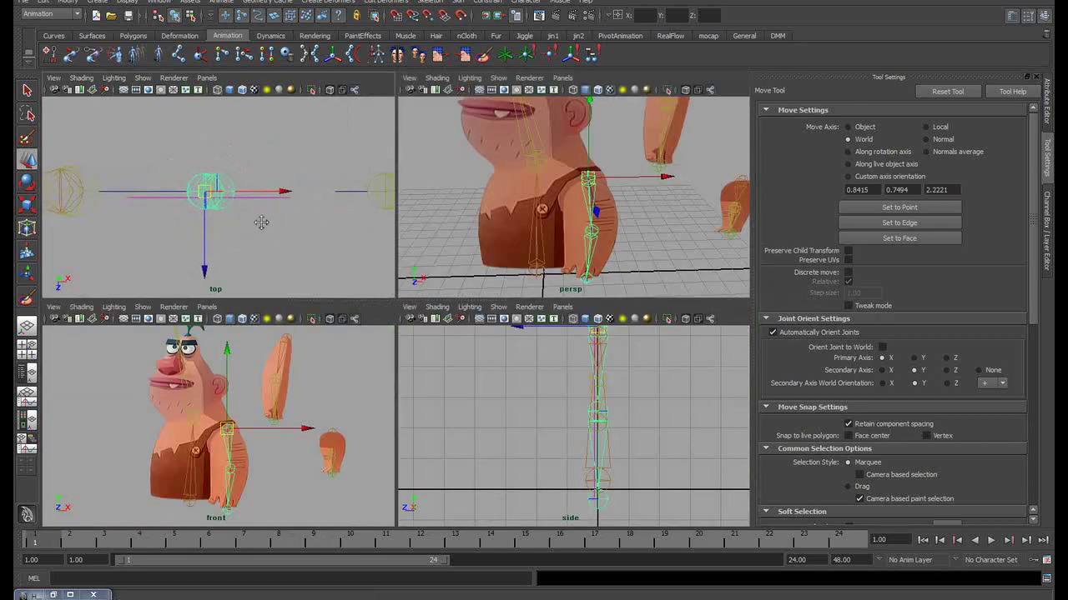
{"action": "mouse_move", "coordinate": [262, 222]}
{"action": "middle_mouse_down", "text": "alt"}
{"action": "mouse_move", "coordinate": [280, 215]}
{"action": "mouse_move", "coordinate": [307, 230]}
{"action": "middle_mouse_up", "text": "alt"}
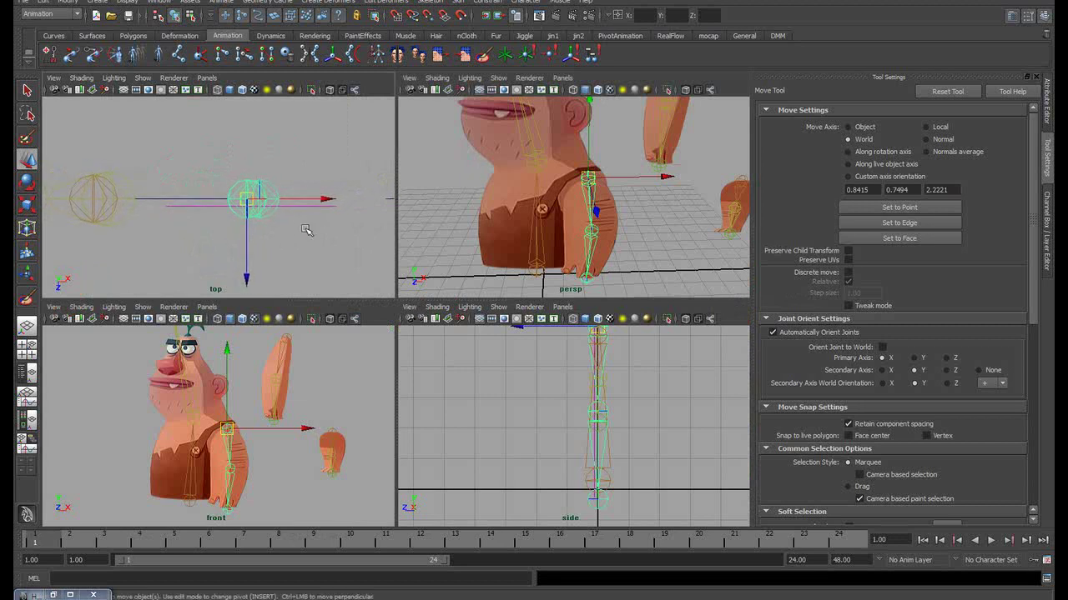
{"action": "left_click_drag", "start_coordinate": [634, 196], "coordinate": [705, 133], "text": "alt"}
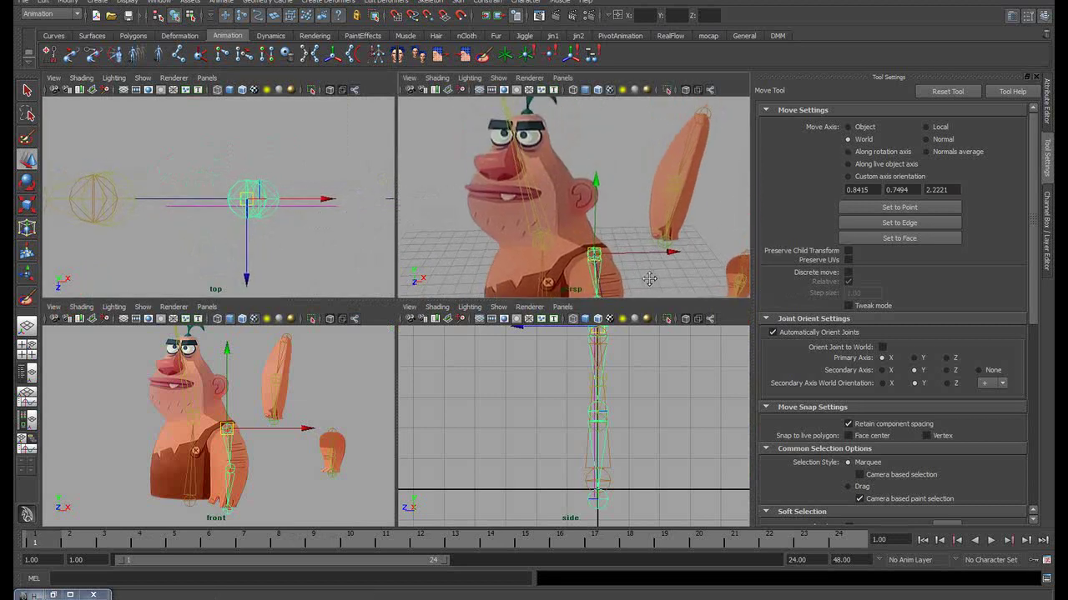
Move the thin arm's upper joint onto the other shoulder, adjusting its depth from the top view
{"action": "left_click", "coordinate": [697, 117]}
{"action": "mouse_move", "coordinate": [285, 339]}
{"action": "left_mouse_down"}
{"action": "mouse_move", "coordinate": [161, 438]}
{"action": "mouse_move", "coordinate": [167, 427]}
{"action": "left_mouse_up"}
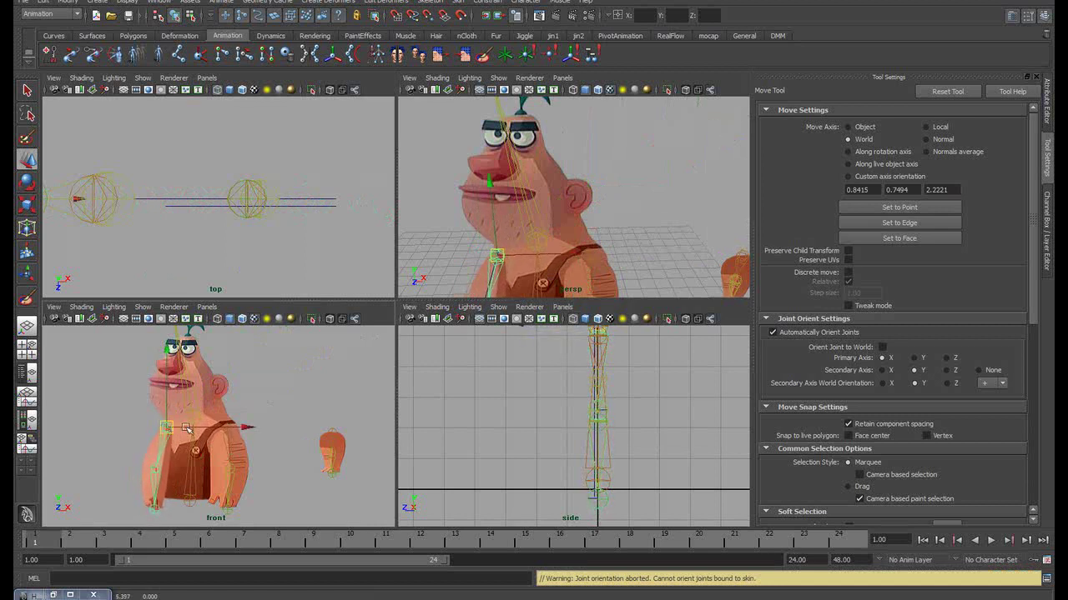
{"action": "middle_click_drag", "start_coordinate": [87, 232], "coordinate": [280, 268]}
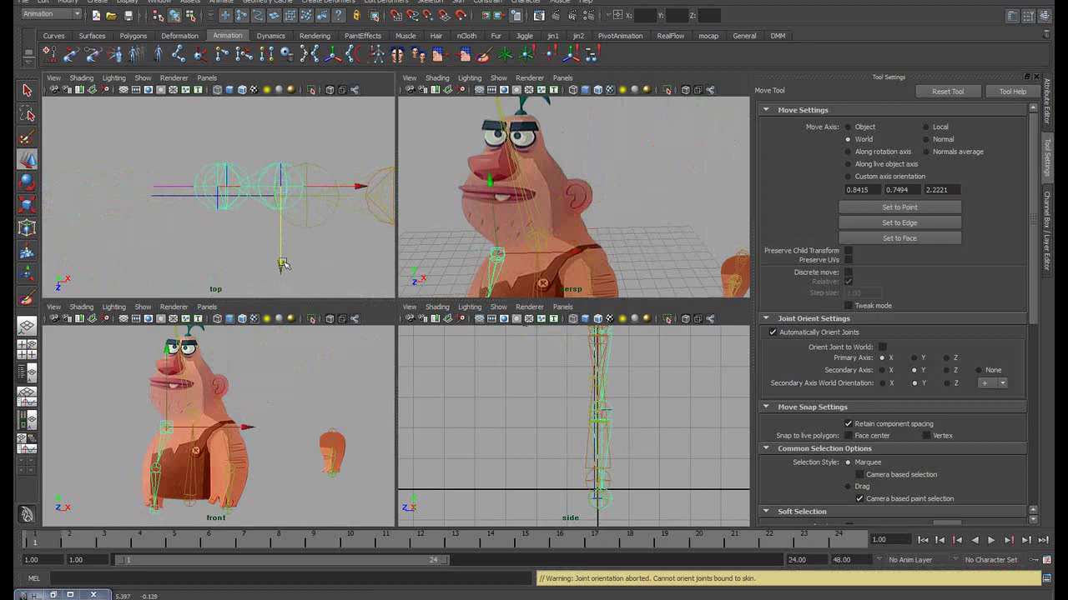
{"action": "middle_click_drag", "start_coordinate": [279, 267], "coordinate": [206, 232]}
{"action": "key", "text": "space"}
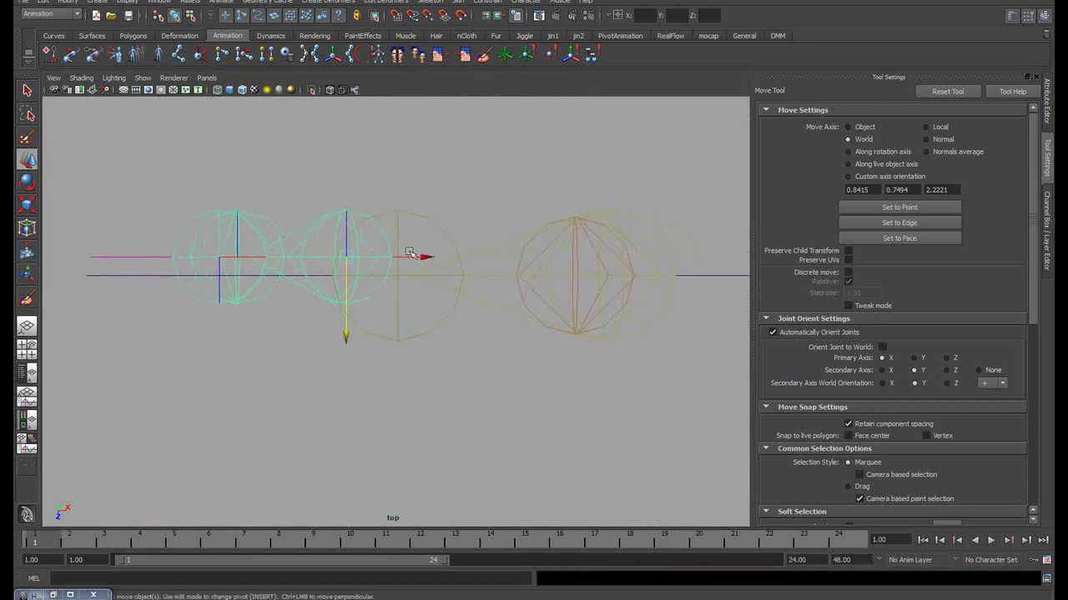
{"action": "key", "text": "space"}
{"action": "key", "text": "space"}
{"action": "mouse_move", "coordinate": [465, 269]}
{"action": "left_mouse_down", "text": "alt"}
{"action": "mouse_move", "coordinate": [309, 241]}
{"action": "mouse_move", "coordinate": [359, 240]}
{"action": "left_mouse_up", "text": "alt"}
{"action": "right_click_drag", "start_coordinate": [359, 240], "coordinate": [403, 238], "text": "alt"}
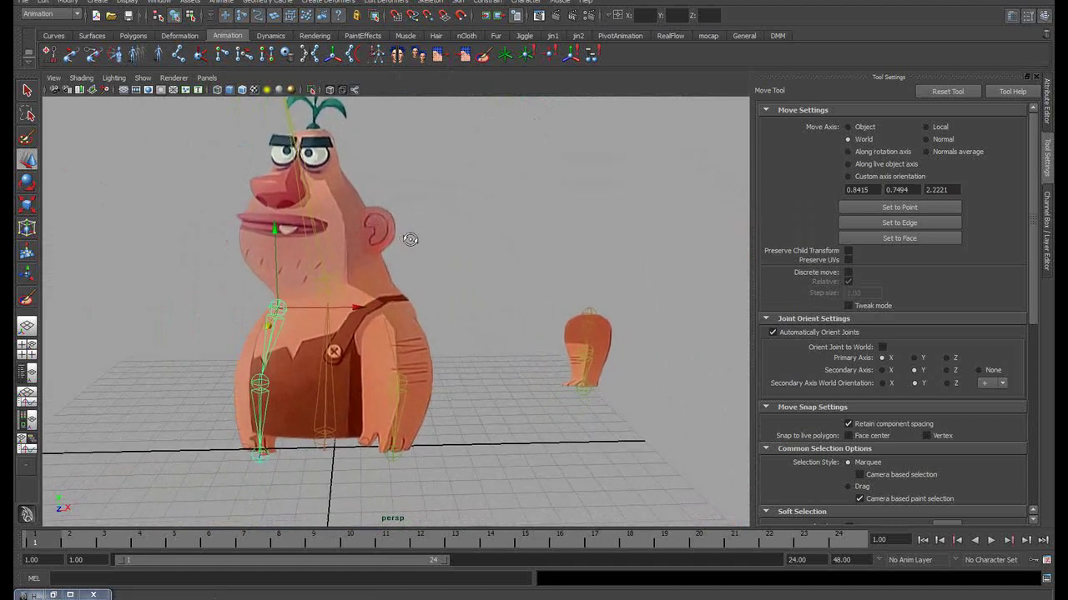
{"action": "middle_click_drag", "start_coordinate": [402, 238], "coordinate": [329, 241], "text": "alt"}
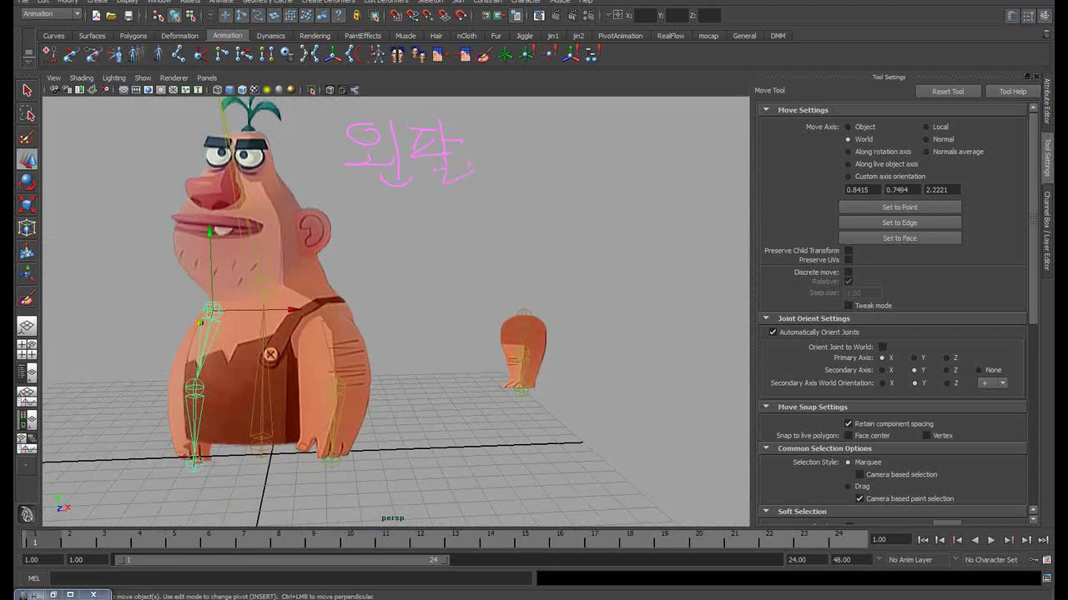
Write on-screen notes that the left arm goes forward and the right arm goes back
{"action": "key", "text": "Escape"}
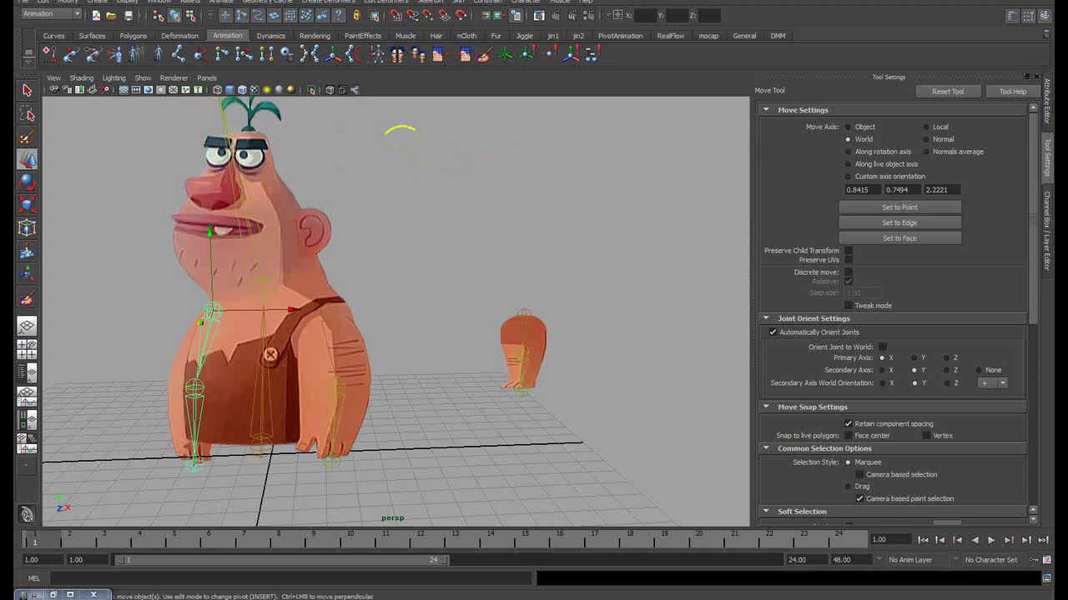
{"action": "left_click_drag", "start_coordinate": [414, 136], "coordinate": [372, 165]}
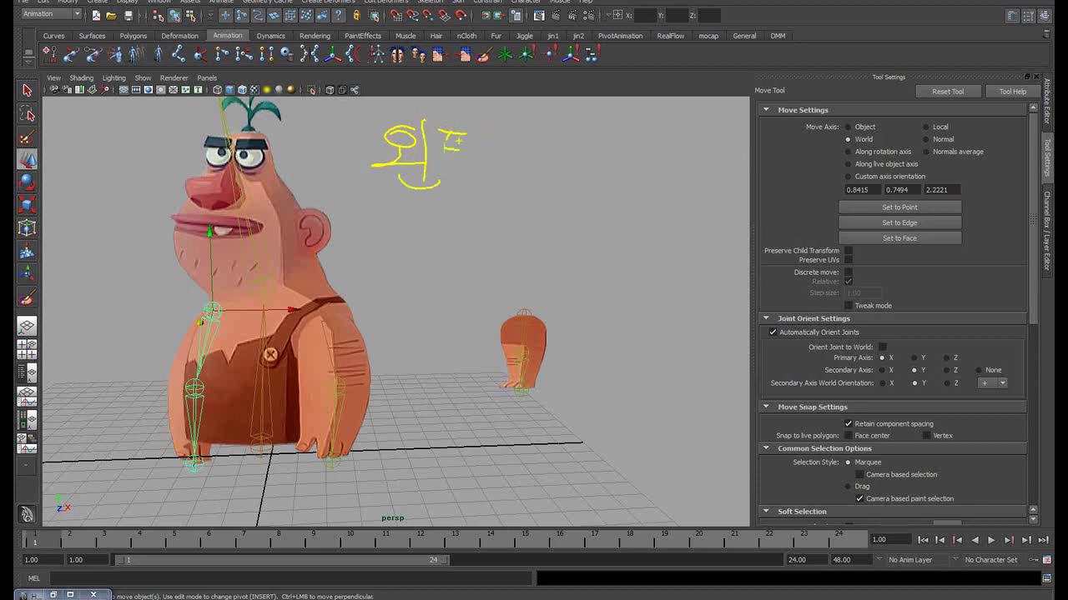
{"action": "left_click_drag", "start_coordinate": [523, 163], "coordinate": [575, 163]}
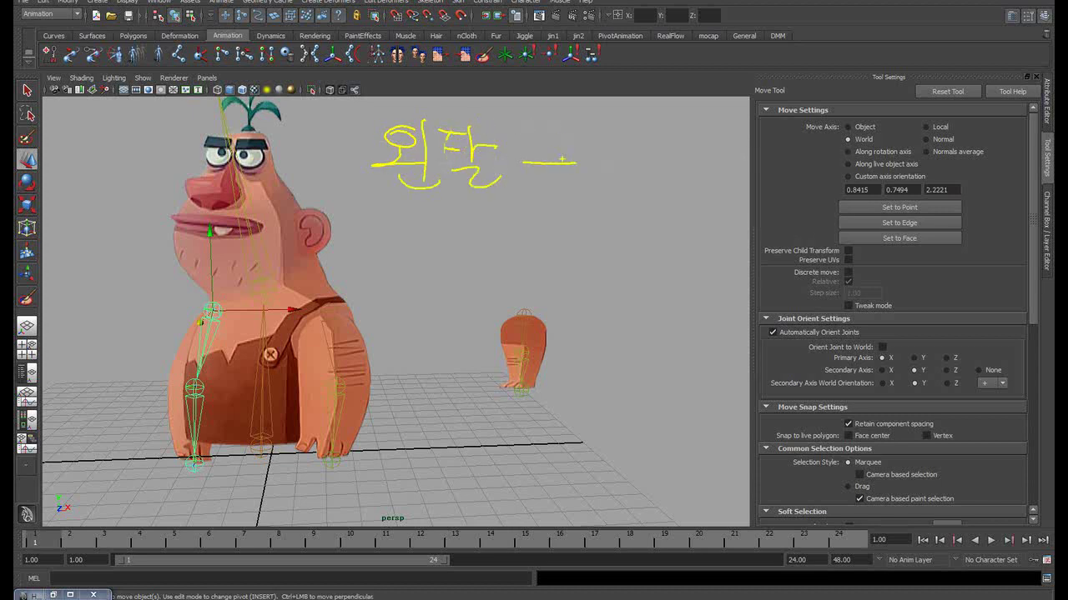
{"action": "left_click_drag", "start_coordinate": [631, 133], "coordinate": [631, 129]}
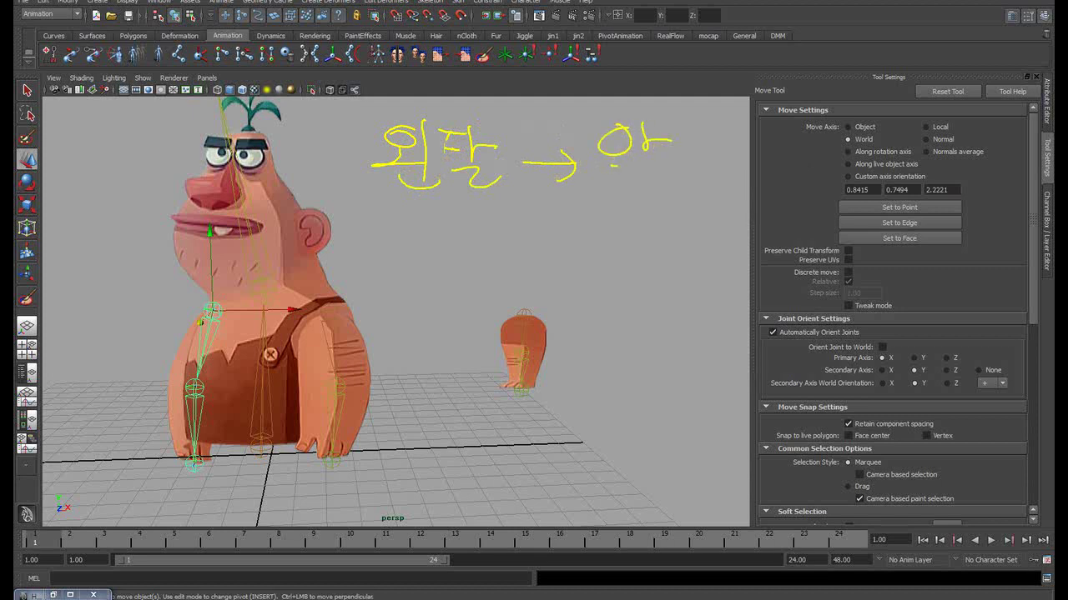
{"action": "left_click_drag", "start_coordinate": [707, 132], "coordinate": [733, 147]}
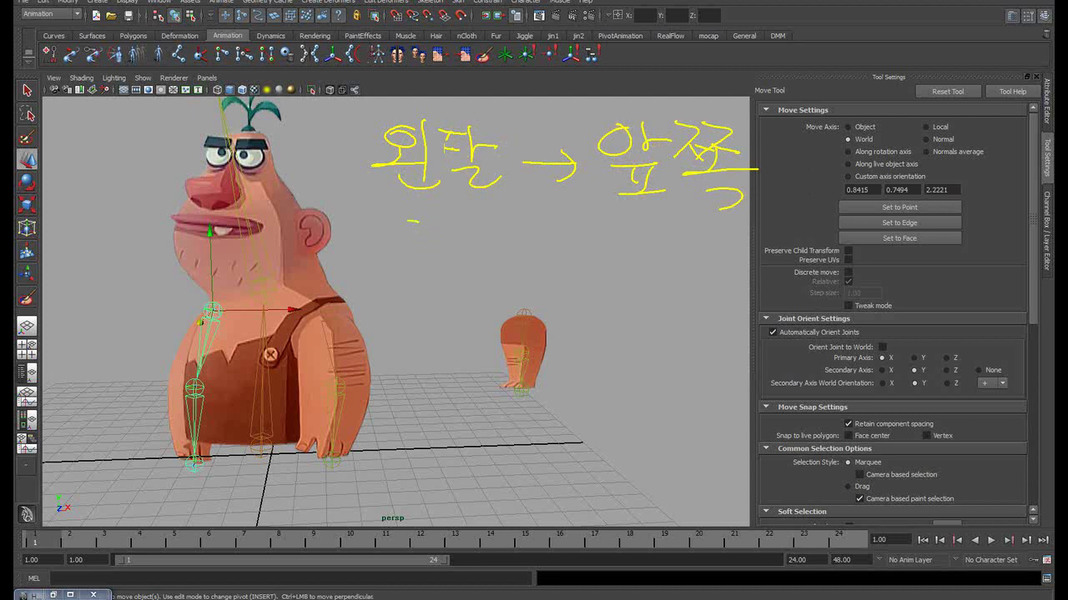
{"action": "left_click_drag", "start_coordinate": [409, 221], "coordinate": [405, 224]}
{"action": "left_click_drag", "start_coordinate": [392, 250], "coordinate": [441, 270]}
{"action": "mouse_move", "coordinate": [432, 214]}
{"action": "left_mouse_down"}
{"action": "mouse_move", "coordinate": [478, 240]}
{"action": "mouse_move", "coordinate": [519, 241]}
{"action": "left_mouse_up"}
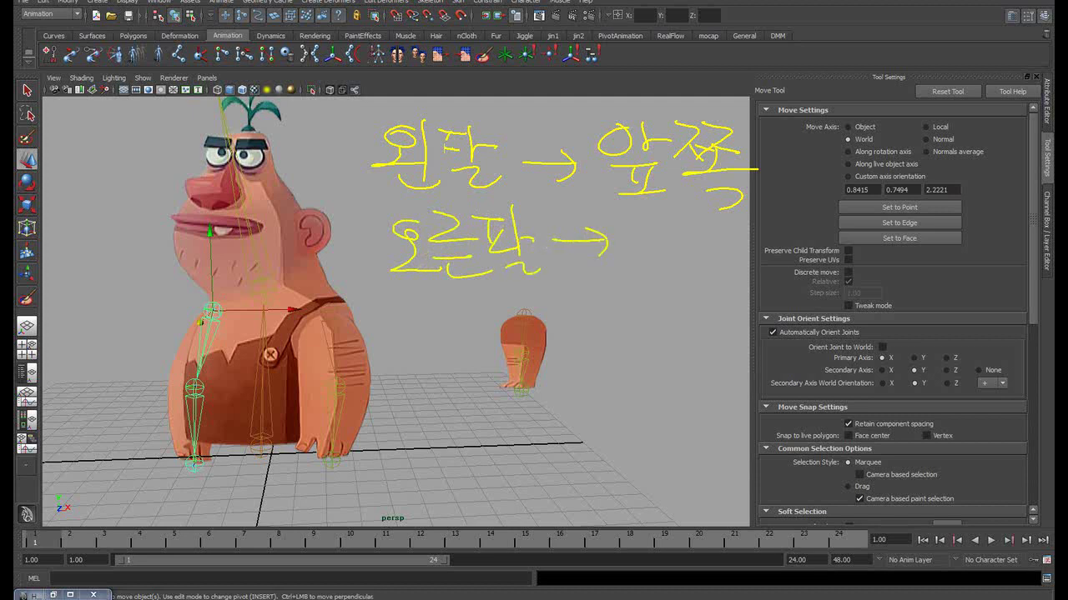
{"action": "left_click_drag", "start_coordinate": [634, 261], "coordinate": [642, 284]}
{"action": "mouse_move", "coordinate": [685, 213]}
{"action": "left_mouse_down"}
{"action": "mouse_move", "coordinate": [687, 291]}
{"action": "mouse_move", "coordinate": [751, 272]}
{"action": "left_mouse_up"}
{"action": "left_click_drag", "start_coordinate": [713, 283], "coordinate": [743, 307]}
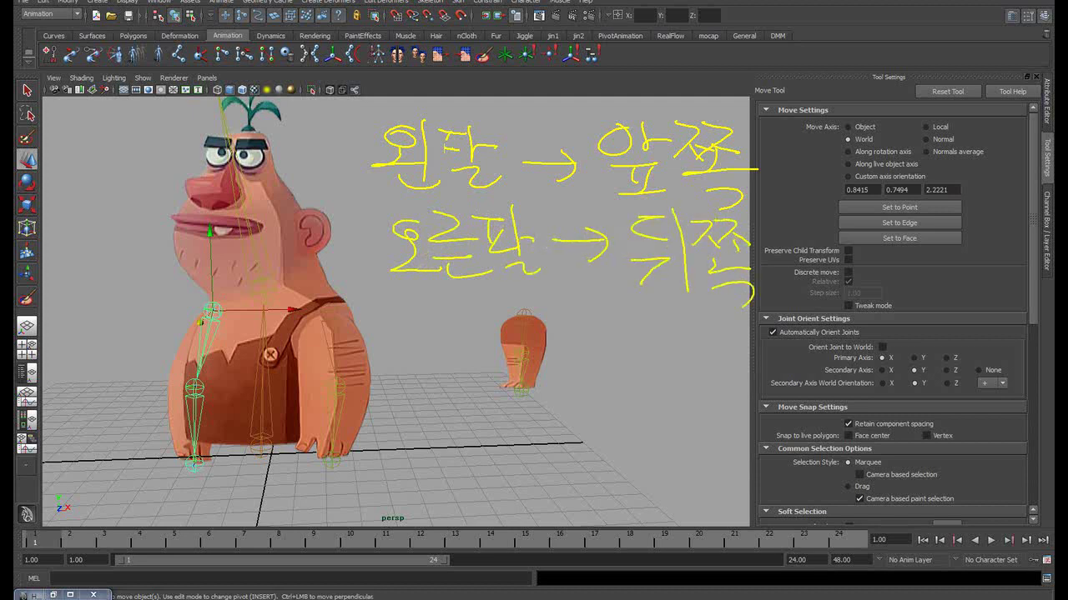
{"action": "key", "text": "Escape"}
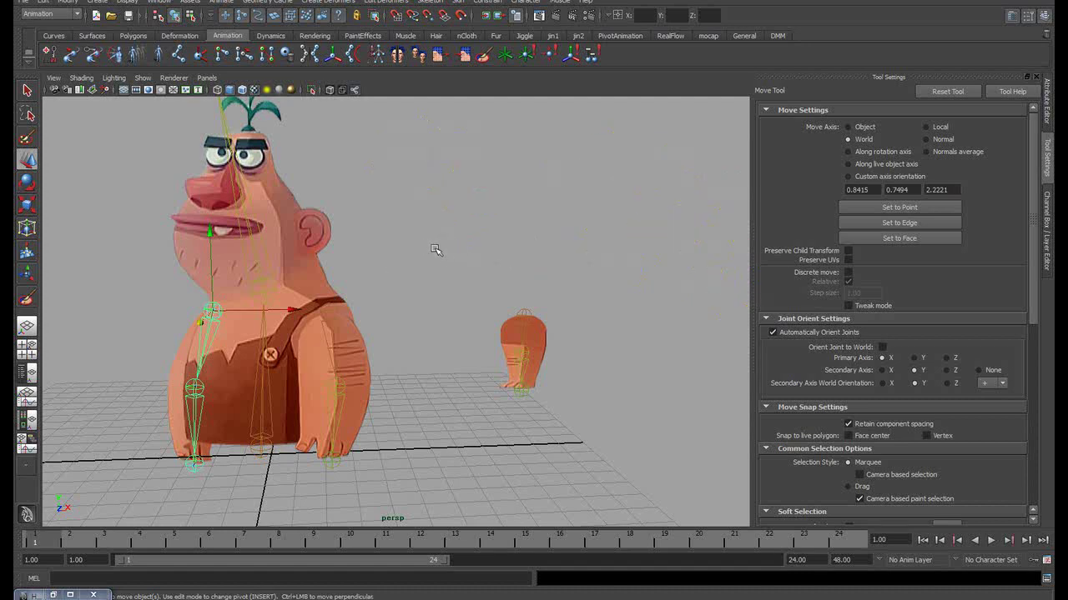
Select the separate leg skeleton and move it under the caveman's body in the front view
{"action": "mouse_move", "coordinate": [436, 249]}
{"action": "left_mouse_down", "text": "alt"}
{"action": "mouse_move", "coordinate": [317, 236]}
{"action": "mouse_move", "coordinate": [444, 232]}
{"action": "mouse_move", "coordinate": [508, 205]}
{"action": "mouse_move", "coordinate": [498, 217]}
{"action": "mouse_move", "coordinate": [536, 237]}
{"action": "left_mouse_up", "text": "alt"}
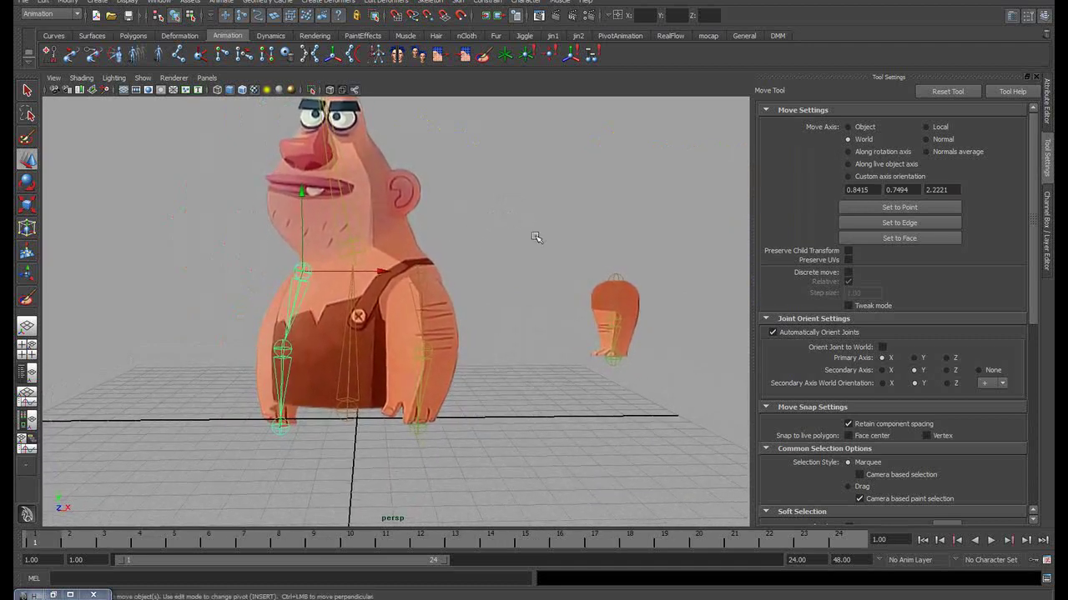
{"action": "left_click", "coordinate": [615, 316]}
{"action": "key", "text": "space"}
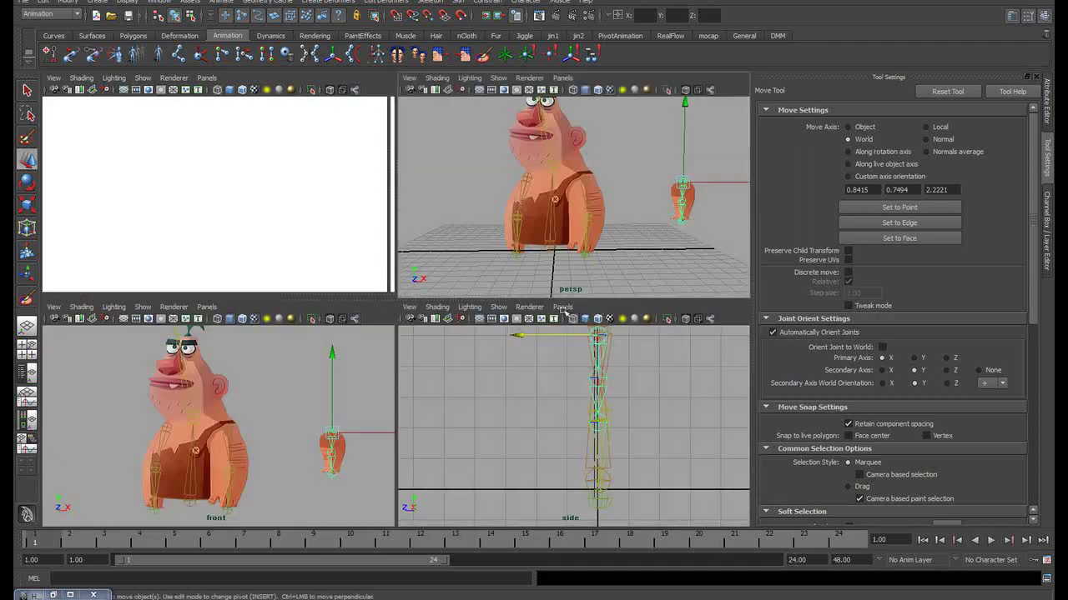
{"action": "key", "text": "space"}
{"action": "middle_click_drag", "start_coordinate": [512, 274], "coordinate": [642, 211], "text": "alt"}
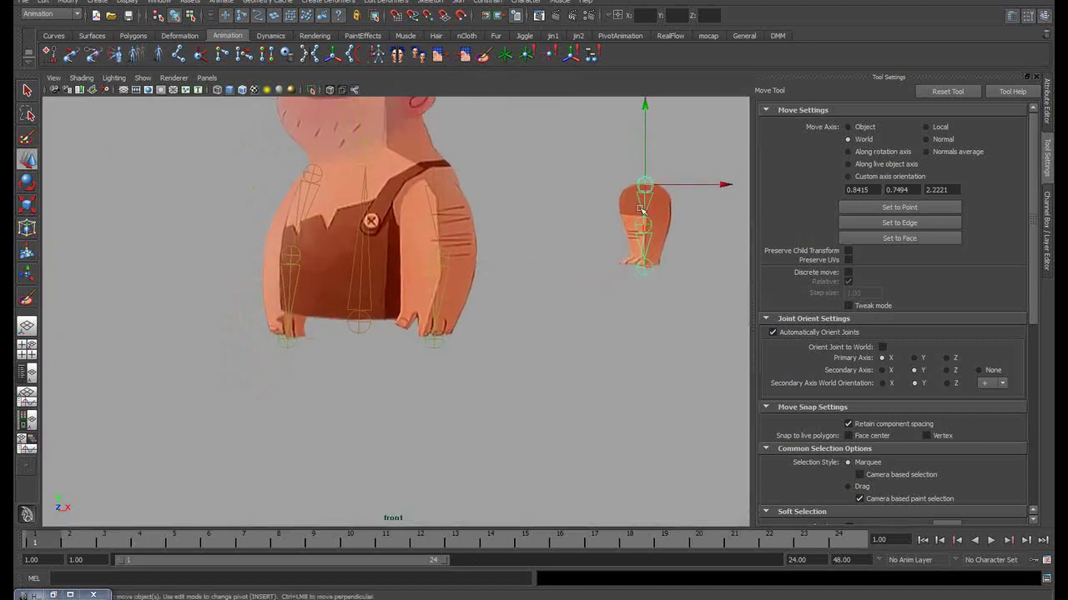
{"action": "left_click_drag", "start_coordinate": [642, 210], "coordinate": [380, 305]}
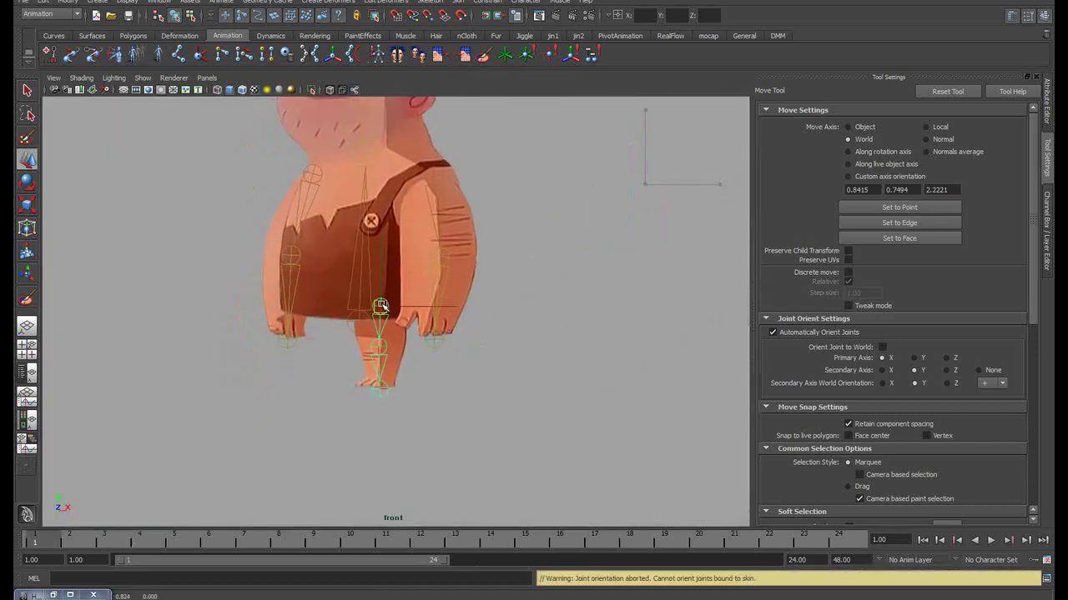
Line the leg joint up in depth with the body in the top view
{"action": "key", "text": "space"}
{"action": "key", "text": "space"}
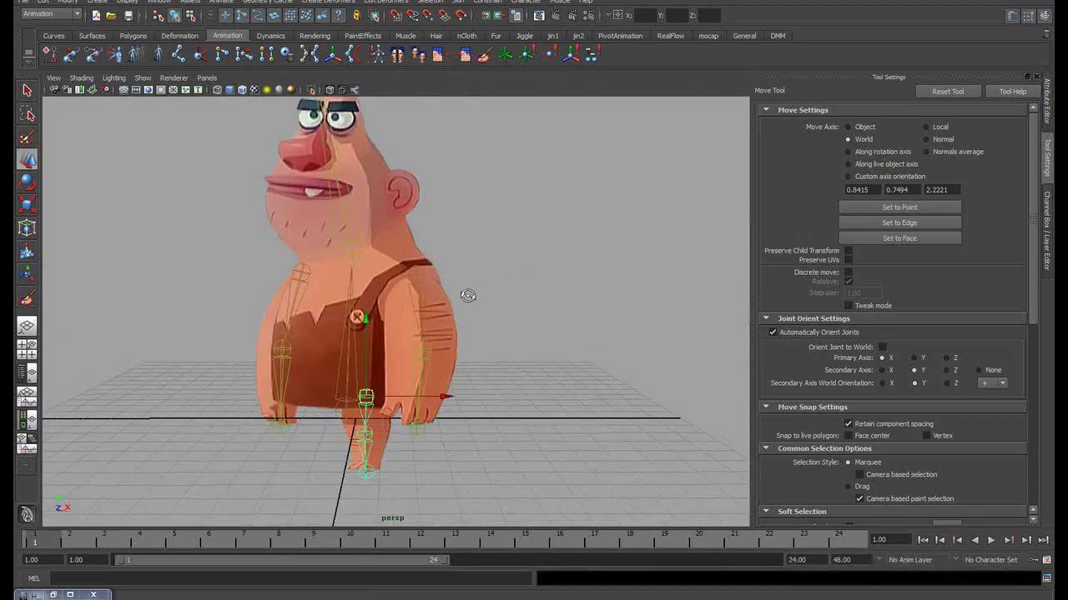
{"action": "left_click_drag", "start_coordinate": [468, 295], "coordinate": [483, 305], "text": "alt"}
{"action": "key", "text": "space"}
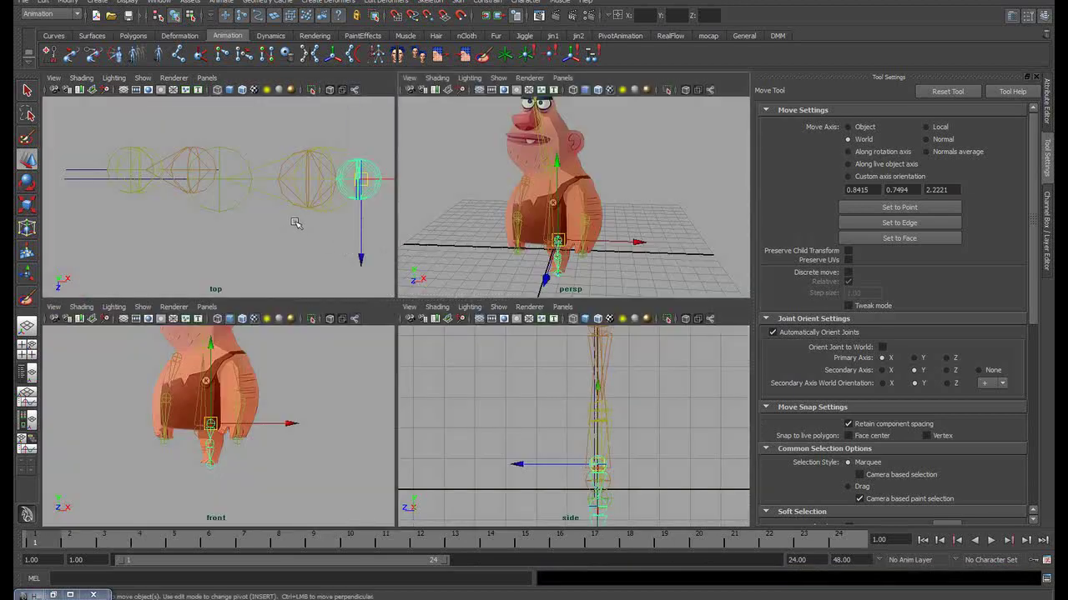
{"action": "key", "text": "space"}
{"action": "right_click_drag", "start_coordinate": [295, 223], "coordinate": [529, 262], "text": "alt"}
{"action": "middle_click_drag", "start_coordinate": [529, 262], "coordinate": [326, 258], "text": "alt"}
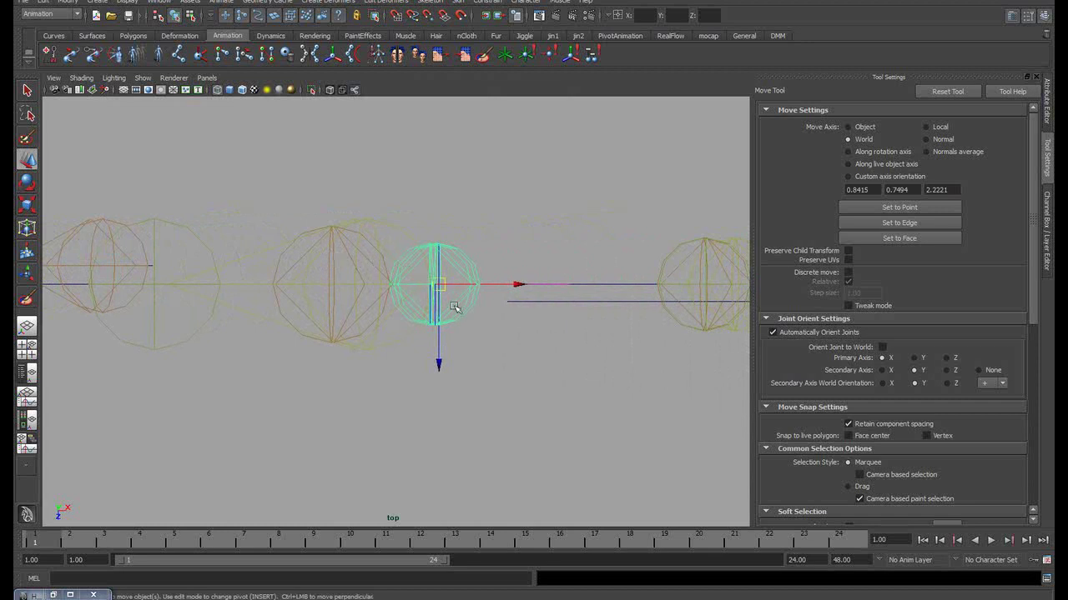
{"action": "mouse_move", "coordinate": [455, 307]}
{"action": "middle_mouse_down", "text": "alt"}
{"action": "mouse_move", "coordinate": [255, 312]}
{"action": "mouse_move", "coordinate": [386, 292]}
{"action": "mouse_move", "coordinate": [479, 310]}
{"action": "middle_mouse_up", "text": "alt"}
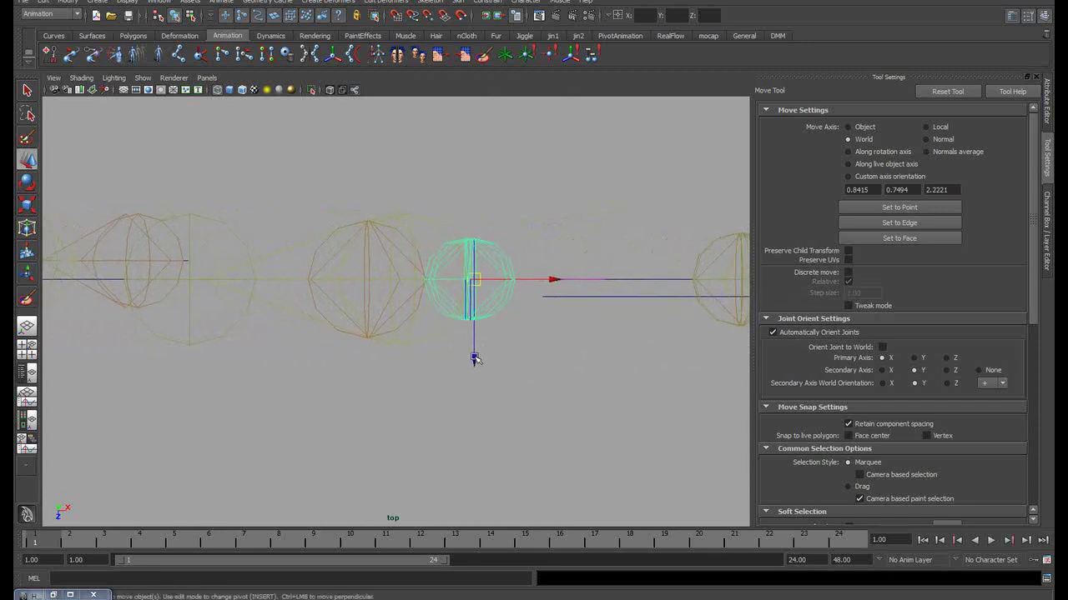
{"action": "left_click_drag", "start_coordinate": [476, 364], "coordinate": [478, 344]}
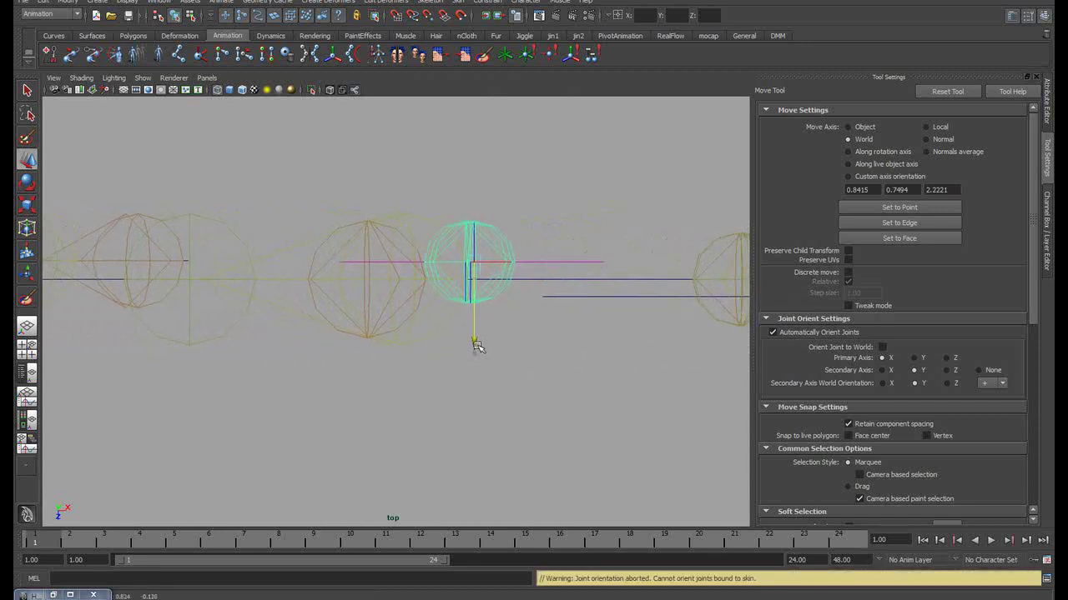
Frame both legs in the maximised front view
{"action": "key", "text": "space"}
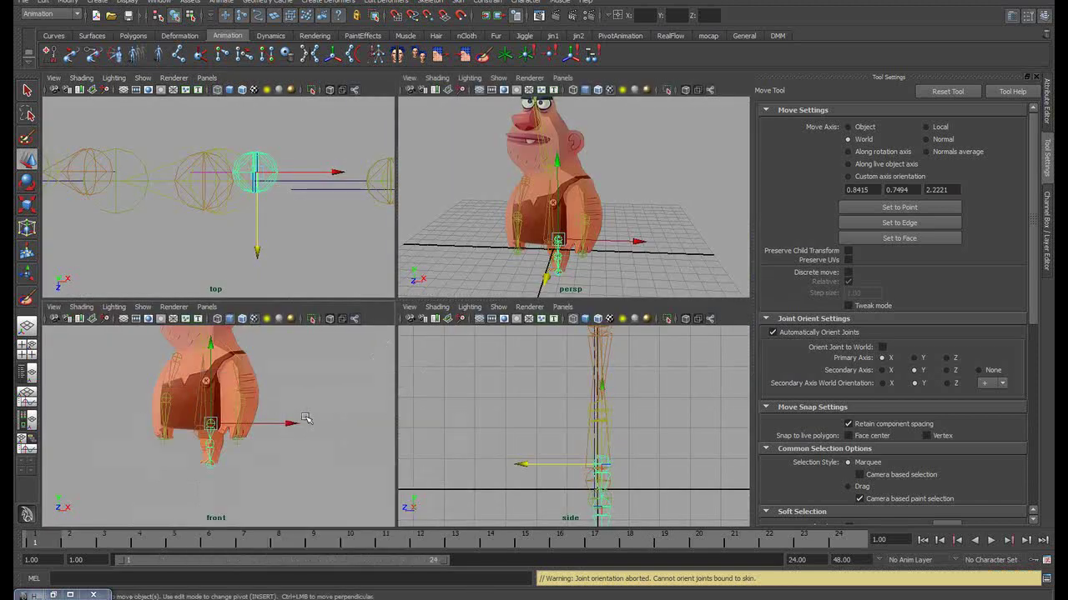
{"action": "key", "text": "space"}
{"action": "scroll", "coordinate": [399, 342], "scroll_direction": "up", "scroll_amount": 2}
{"action": "scroll", "coordinate": [417, 325], "scroll_direction": "up", "scroll_amount": 2}
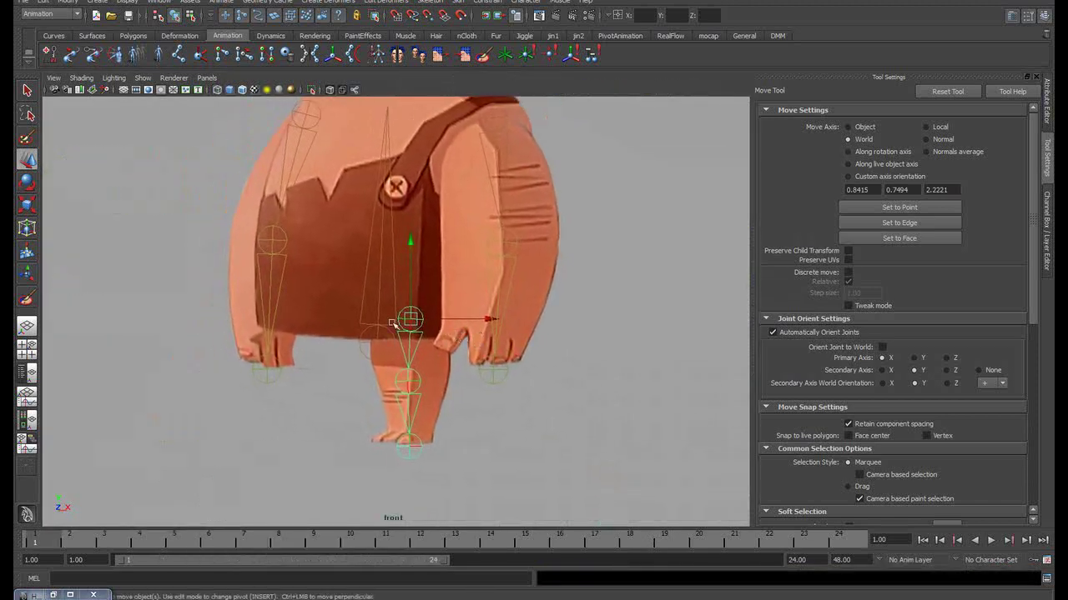
{"action": "scroll", "coordinate": [441, 302], "scroll_direction": "up", "scroll_amount": 2}
{"action": "middle_click_drag", "start_coordinate": [441, 302], "coordinate": [444, 295], "text": "alt"}
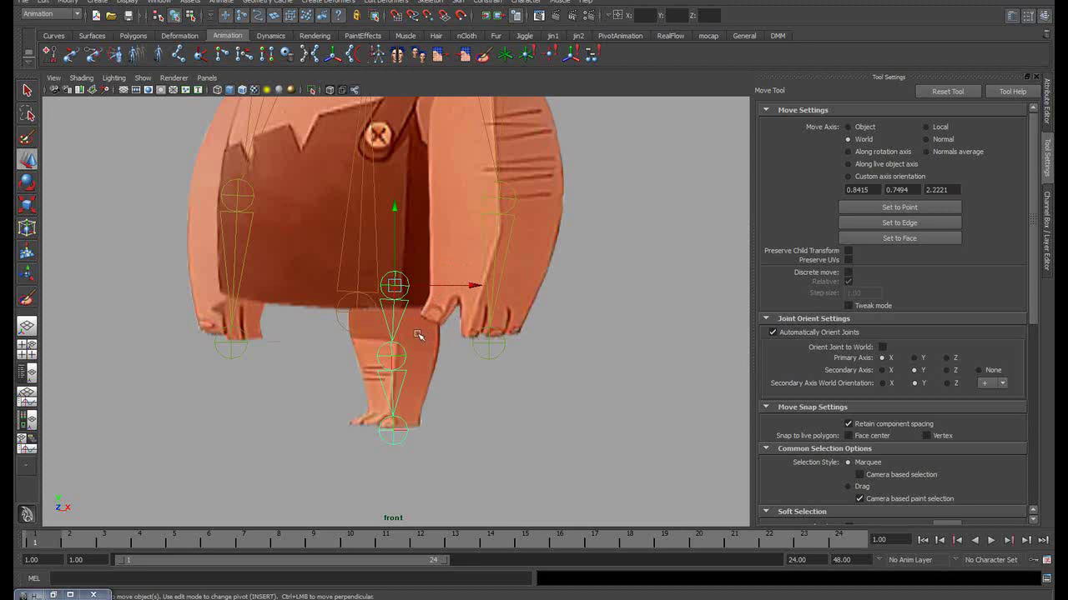
{"action": "middle_click_drag", "start_coordinate": [419, 318], "coordinate": [397, 331], "text": "alt"}
{"action": "middle_click_drag", "start_coordinate": [259, 359], "coordinate": [382, 328], "text": "alt"}
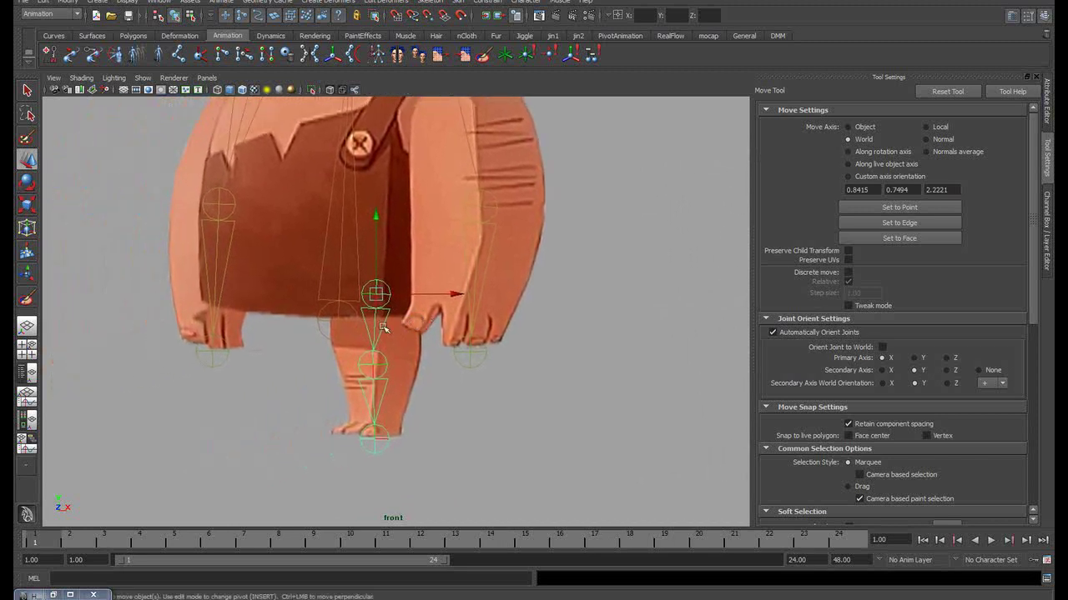
Select the leg plane and unlock all its transform channels in the Channel Box
{"action": "left_click", "coordinate": [421, 385]}
{"action": "left_click", "coordinate": [412, 403]}
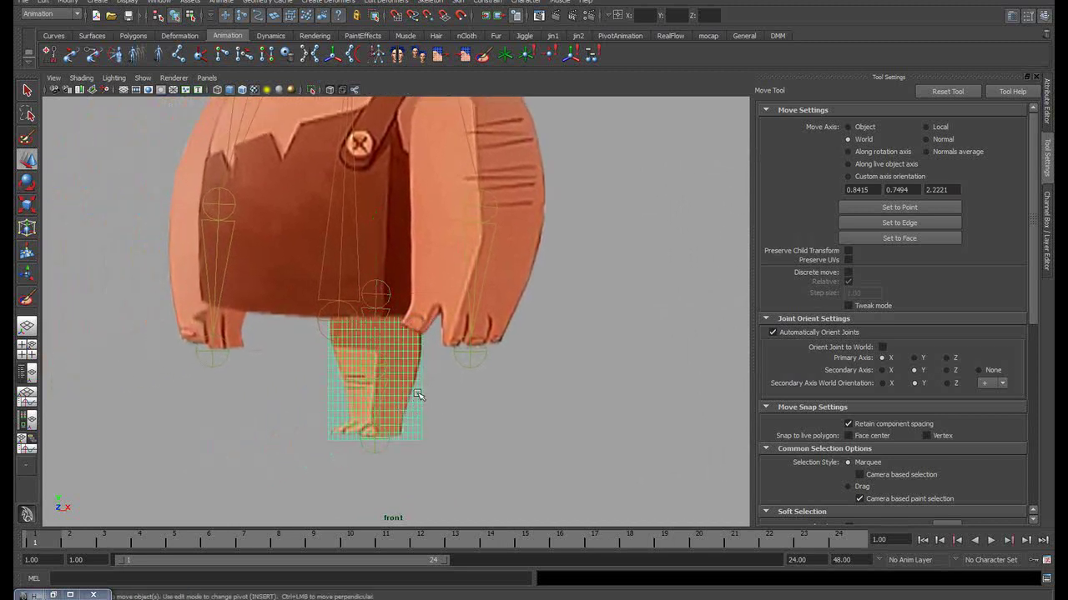
{"action": "key", "text": "ctrl+d"}
{"action": "key", "text": "ctrl+a"}
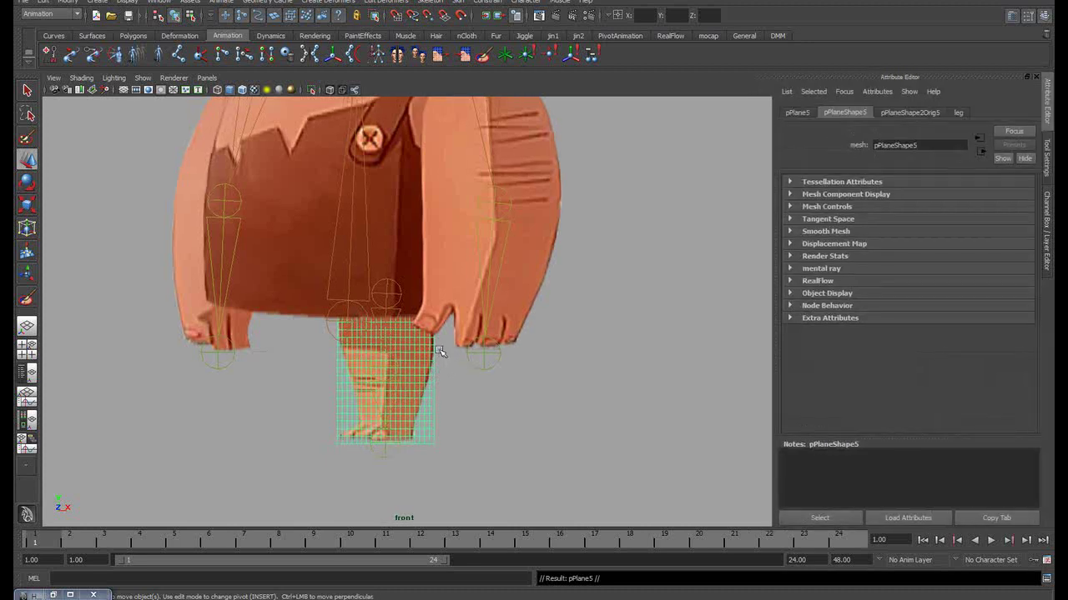
{"action": "key", "text": "ctrl+a"}
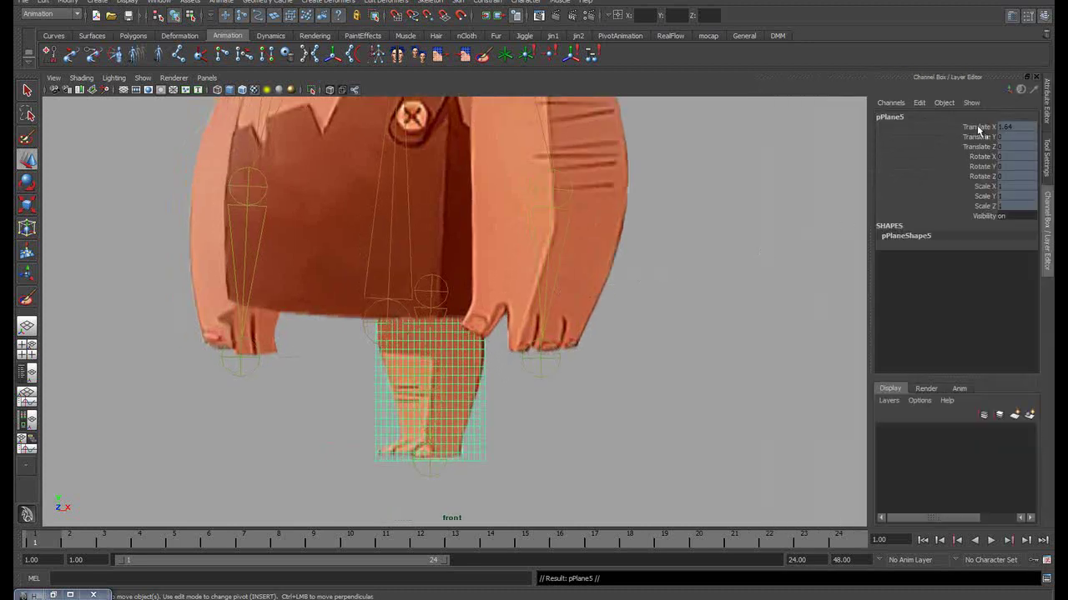
{"action": "left_click_drag", "start_coordinate": [979, 128], "coordinate": [976, 205]}
{"action": "right_click", "coordinate": [964, 144]}
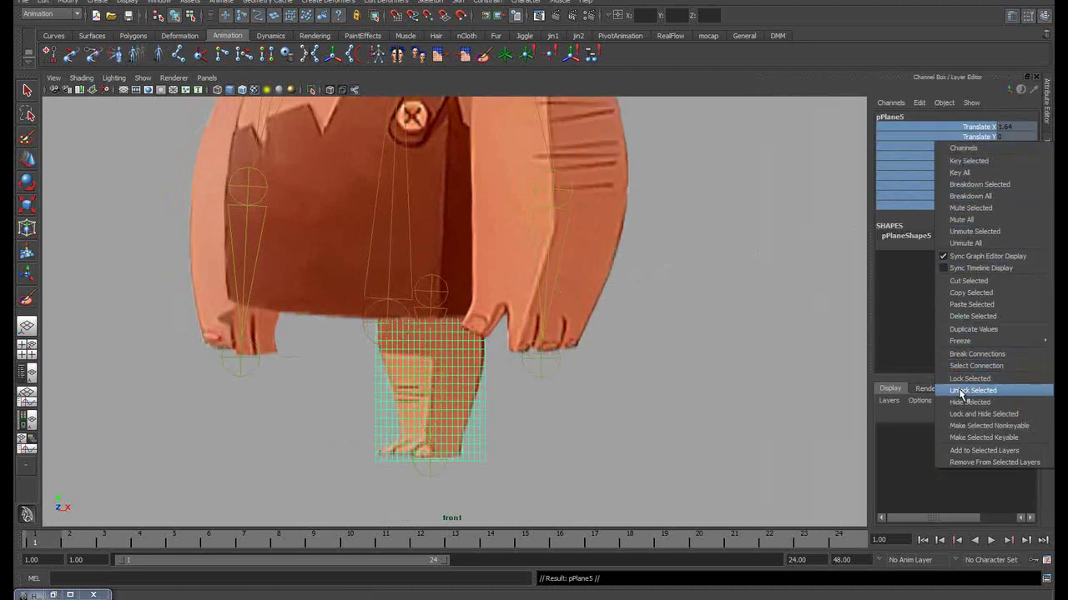
{"action": "left_click", "coordinate": [963, 392]}
Centre the leg plane's pivot and slide the plane left under the body
{"action": "middle_click_drag", "start_coordinate": [595, 355], "coordinate": [512, 350], "text": "alt"}
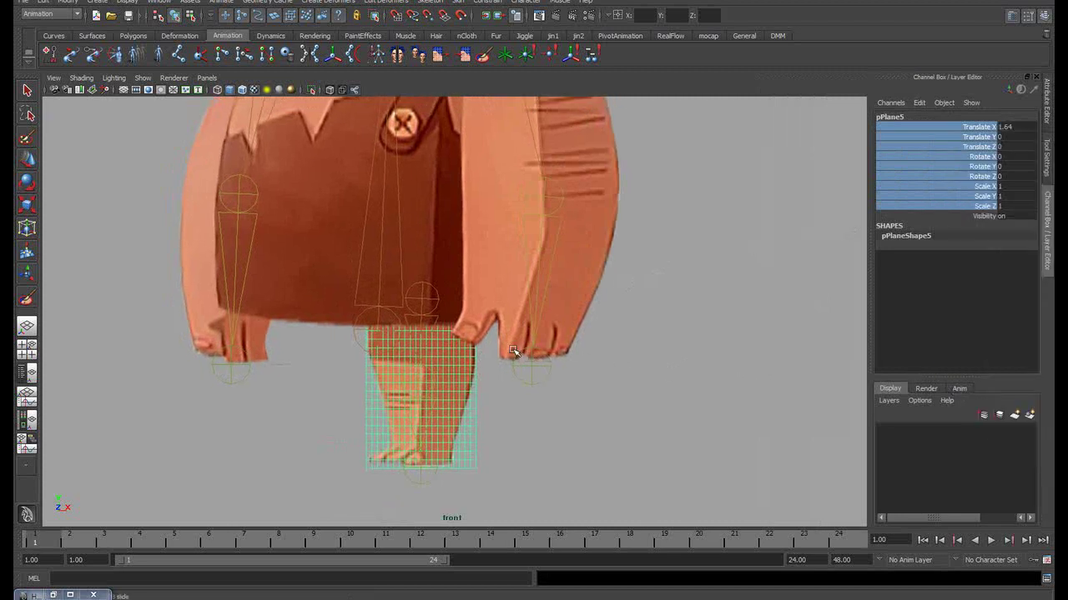
{"action": "key", "text": "w"}
{"action": "scroll", "coordinate": [257, 321], "scroll_direction": "down", "scroll_amount": 6}
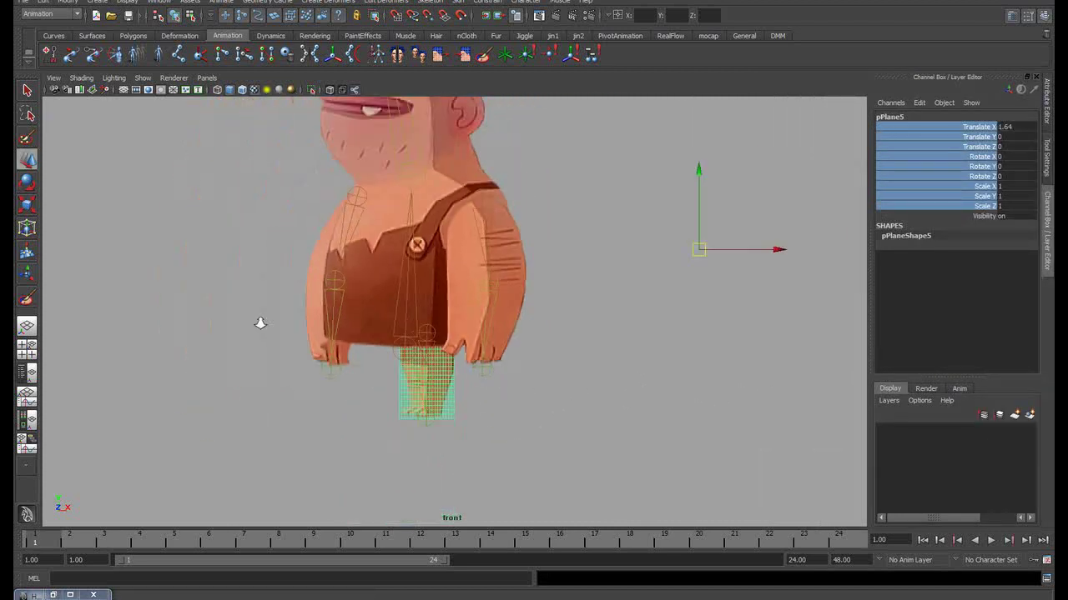
{"action": "scroll", "coordinate": [255, 327], "scroll_direction": "down", "scroll_amount": 3}
{"action": "left_click", "coordinate": [67, 2]}
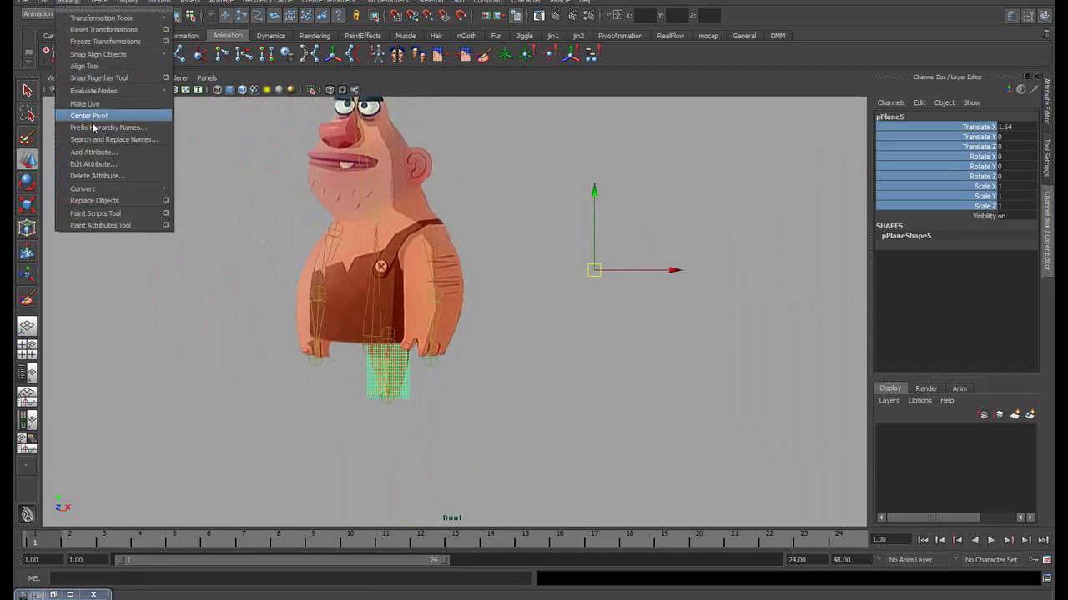
{"action": "left_click", "coordinate": [98, 114]}
{"action": "scroll", "coordinate": [180, 264], "scroll_direction": "up", "scroll_amount": 5}
{"action": "middle_click_drag", "start_coordinate": [250, 275], "coordinate": [407, 174], "text": "alt"}
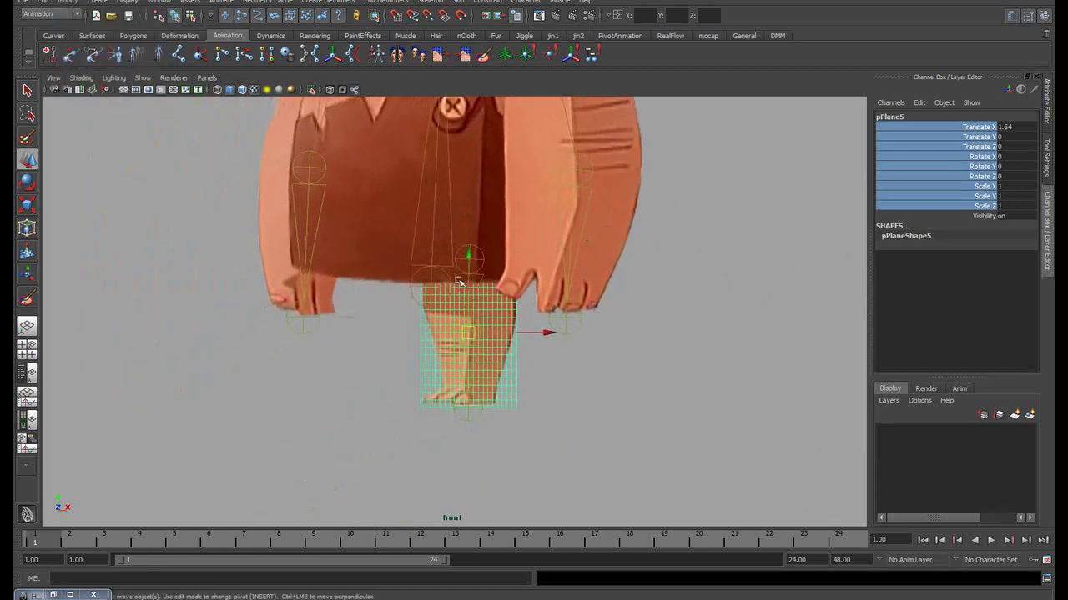
{"action": "mouse_move", "coordinate": [560, 336]}
{"action": "left_mouse_down"}
{"action": "mouse_move", "coordinate": [425, 344]}
{"action": "mouse_move", "coordinate": [437, 343]}
{"action": "left_mouse_up"}
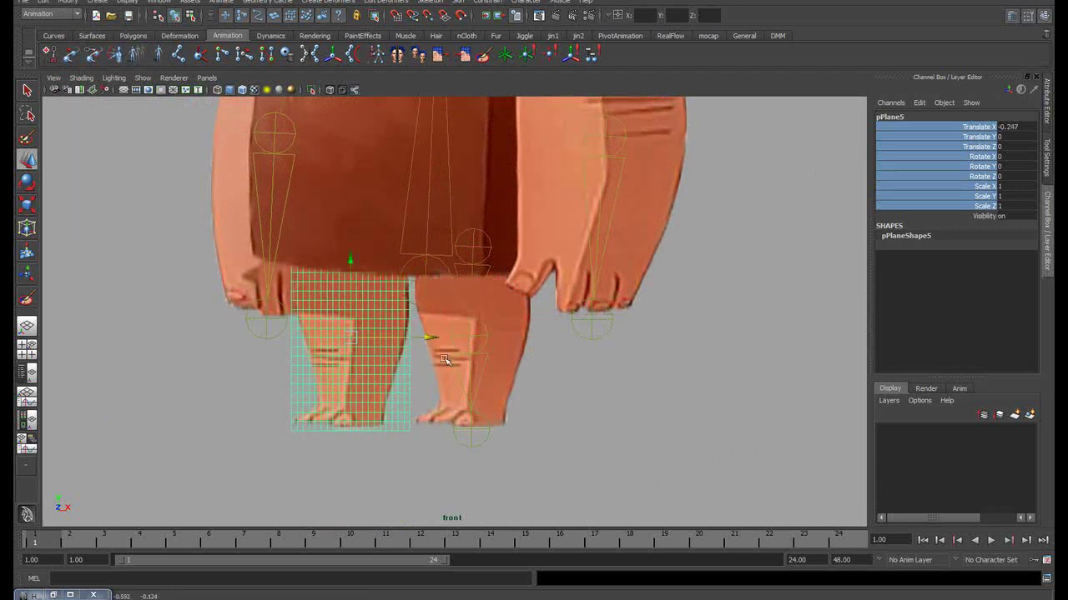
{"action": "middle_click_drag", "start_coordinate": [444, 359], "coordinate": [421, 358], "text": "alt"}
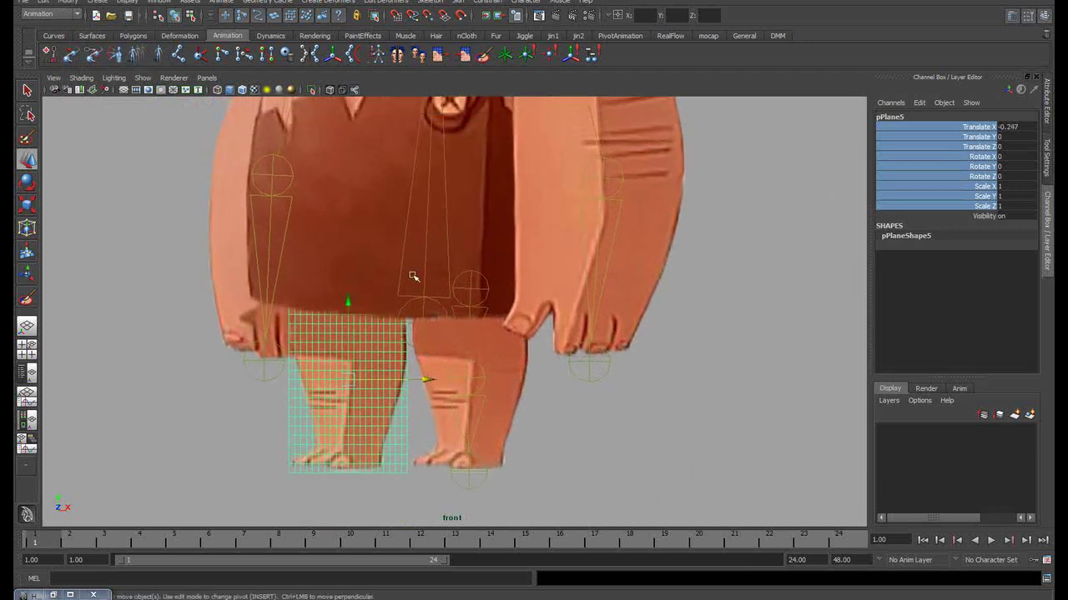
Freeze the leg plane's transformations to zero, then reselect pPlane5
{"action": "left_click", "coordinate": [68, 1]}
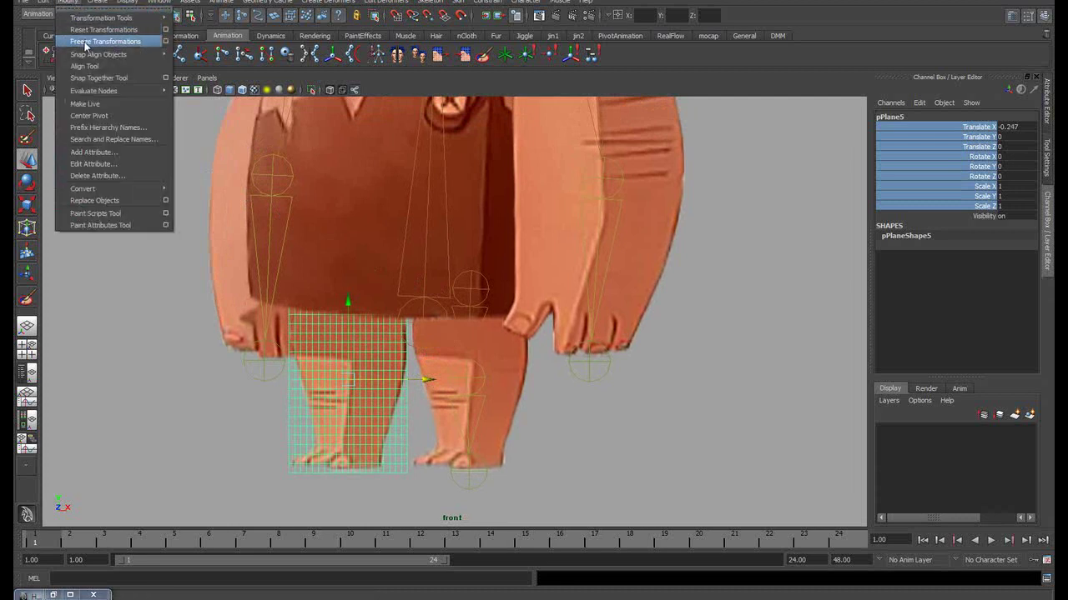
{"action": "left_click", "coordinate": [85, 44]}
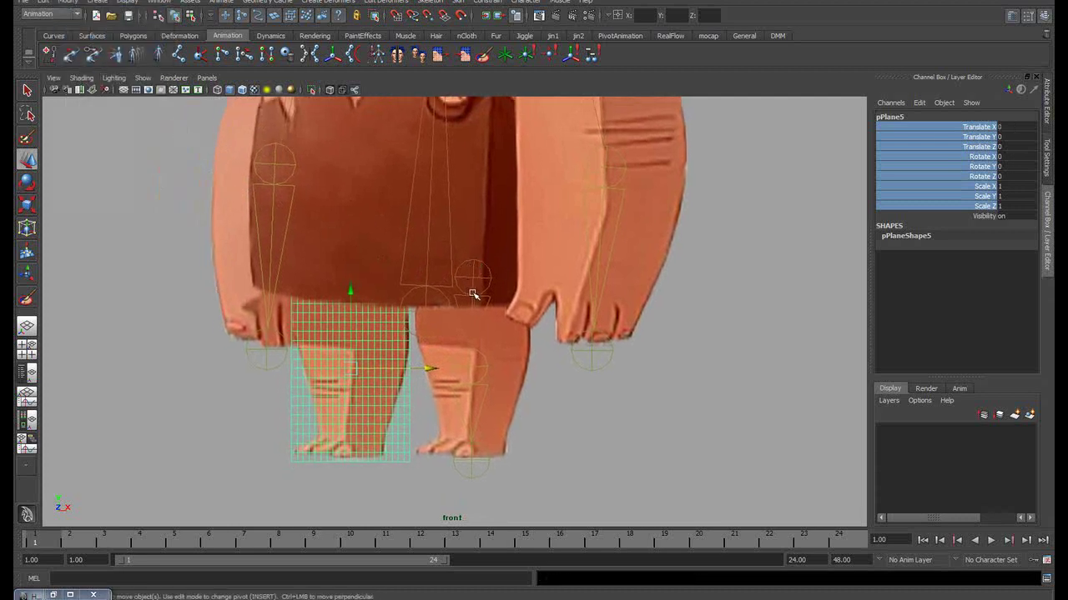
{"action": "right_click_drag", "start_coordinate": [472, 295], "coordinate": [409, 295], "text": "alt"}
{"action": "middle_click_drag", "start_coordinate": [410, 296], "coordinate": [380, 335], "text": "alt"}
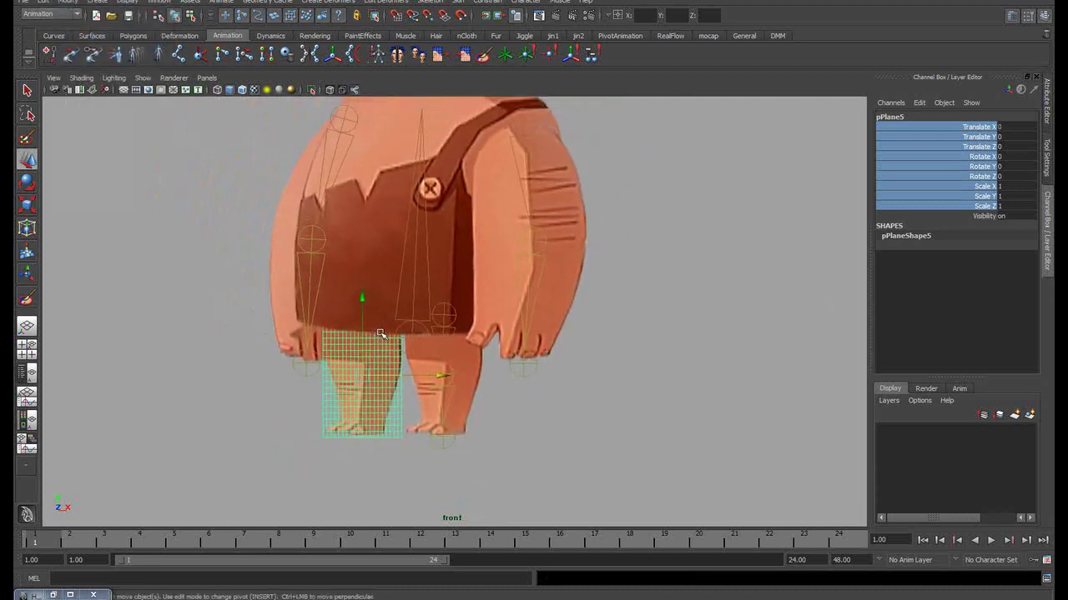
{"action": "left_click", "coordinate": [519, 421]}
{"action": "left_click", "coordinate": [360, 442]}
Move pPlane5 to Translate Z 0.124 in the top view and frame the whole caveman in front view
{"action": "key", "text": "space"}
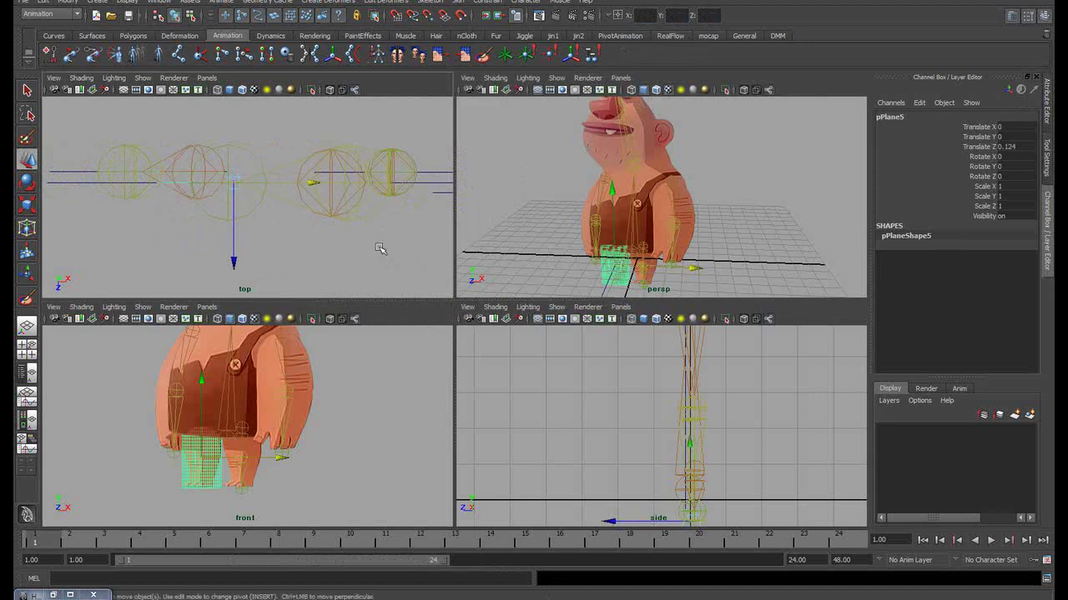
{"action": "middle_click_drag", "start_coordinate": [376, 245], "coordinate": [376, 256]}
{"action": "middle_click_drag", "start_coordinate": [325, 404], "coordinate": [357, 409], "text": "alt"}
{"action": "key", "text": "space"}
{"action": "right_click_drag", "start_coordinate": [382, 370], "coordinate": [267, 410], "text": "alt"}
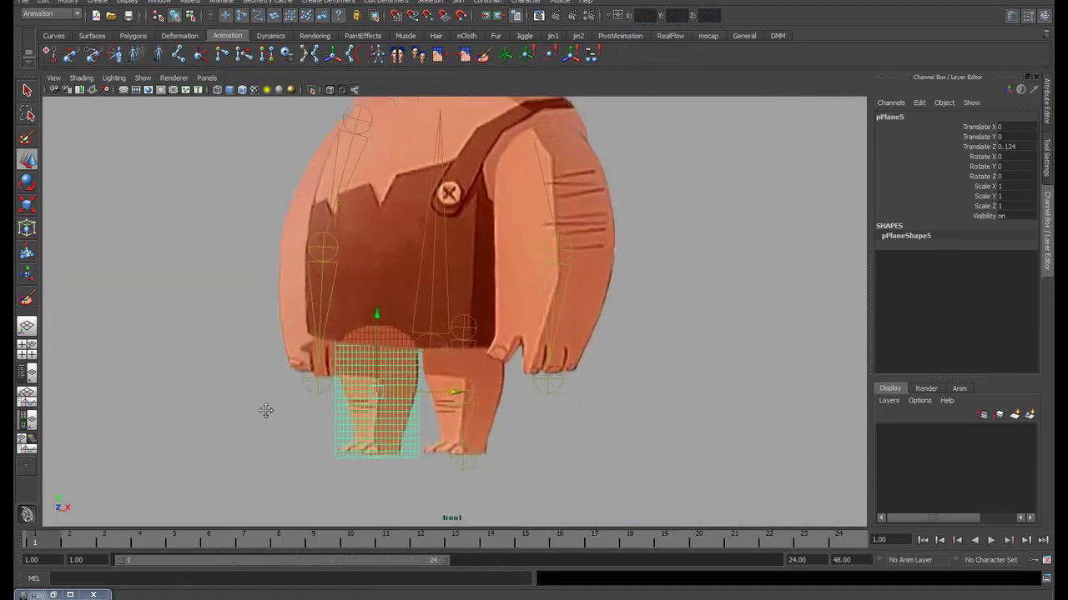
{"action": "right_click_drag", "start_coordinate": [601, 365], "coordinate": [396, 364], "text": "alt"}
{"action": "middle_click_drag", "start_coordinate": [395, 364], "coordinate": [362, 444], "text": "alt"}
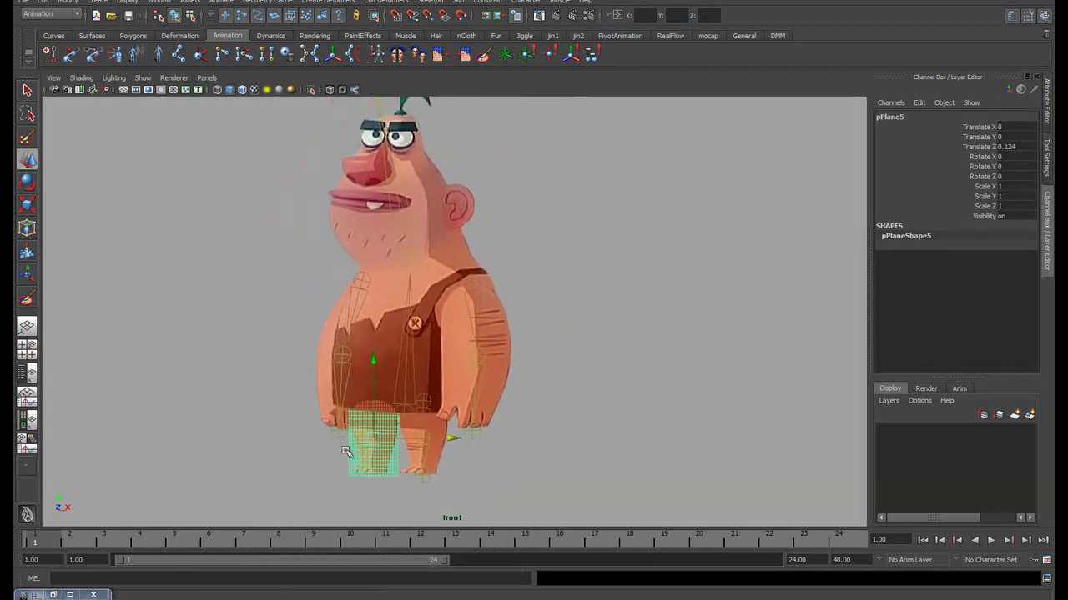
{"action": "left_click", "coordinate": [621, 286]}
{"action": "key", "text": "q"}
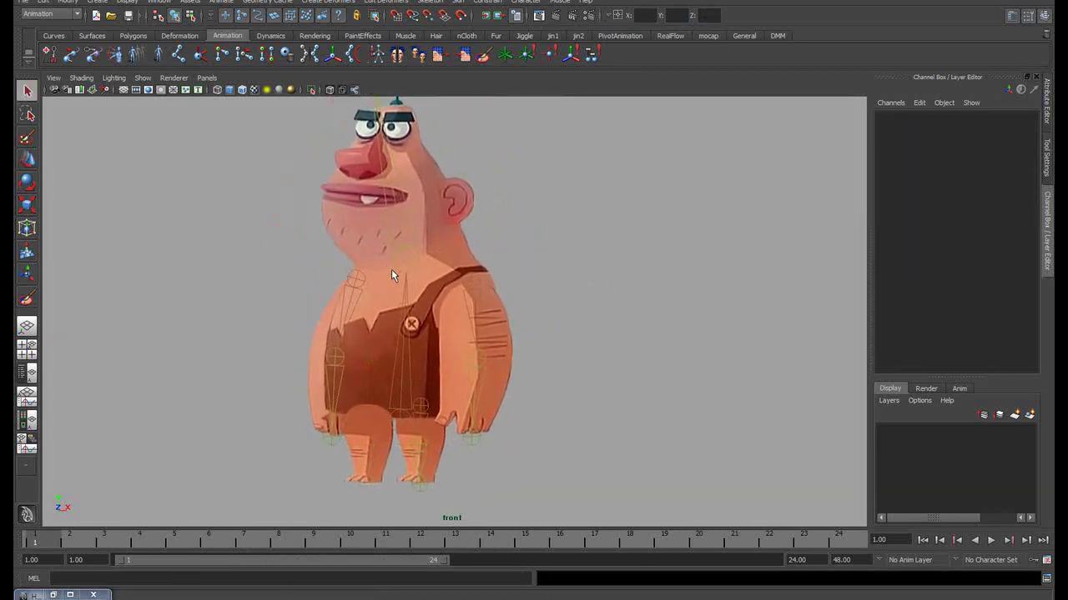
Put body plane pPlane1 into a new hidden layer1 and add both arm planes to it
{"action": "left_click", "coordinate": [431, 251]}
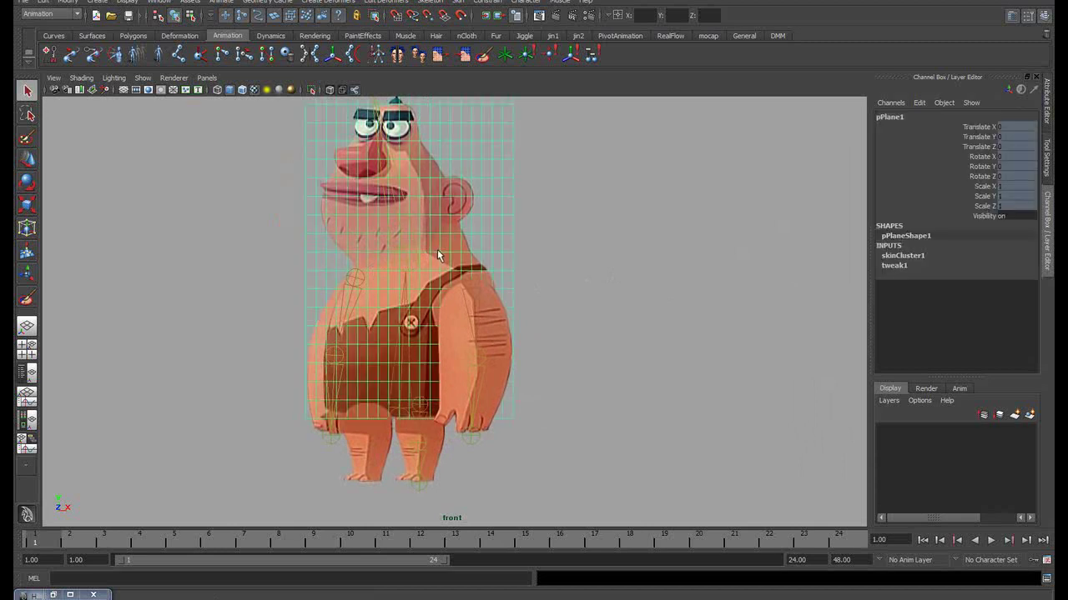
{"action": "left_click", "coordinate": [1030, 414]}
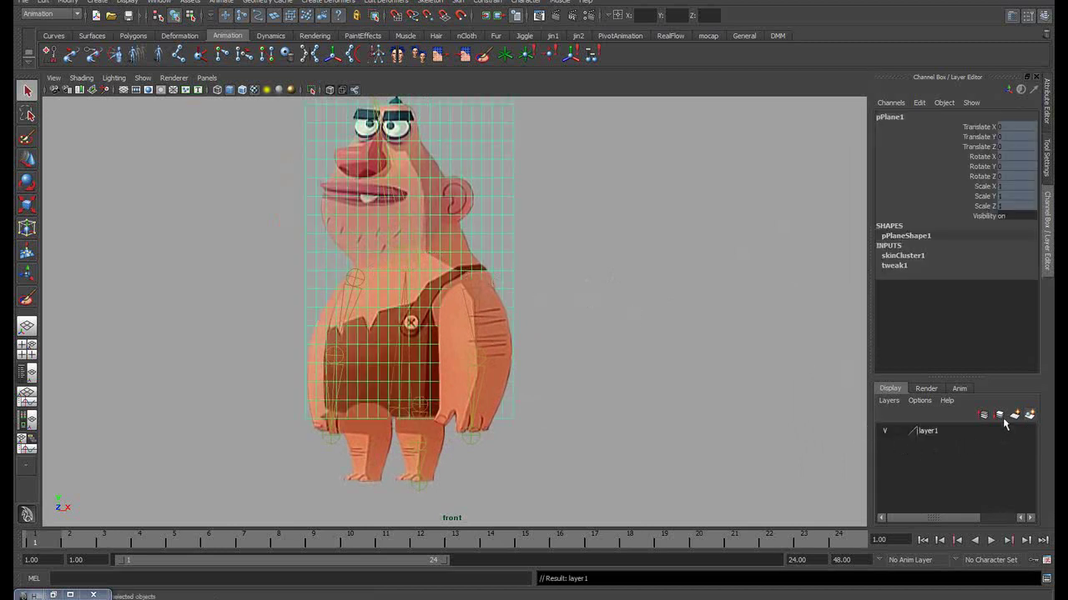
{"action": "left_click", "coordinate": [887, 430]}
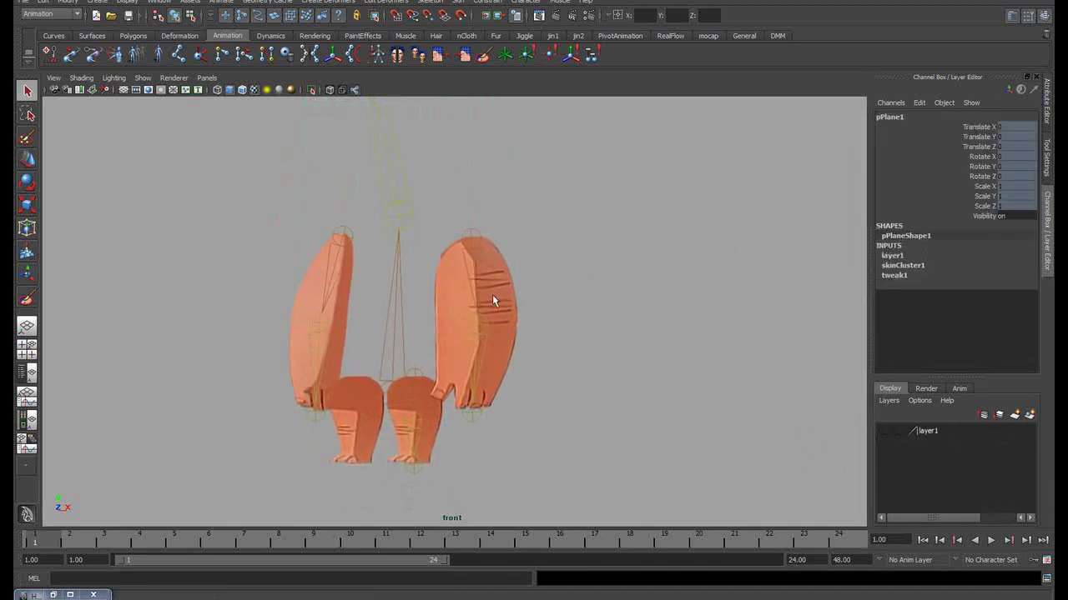
{"action": "left_click", "coordinate": [492, 295]}
{"action": "left_click", "coordinate": [343, 293], "text": "shift"}
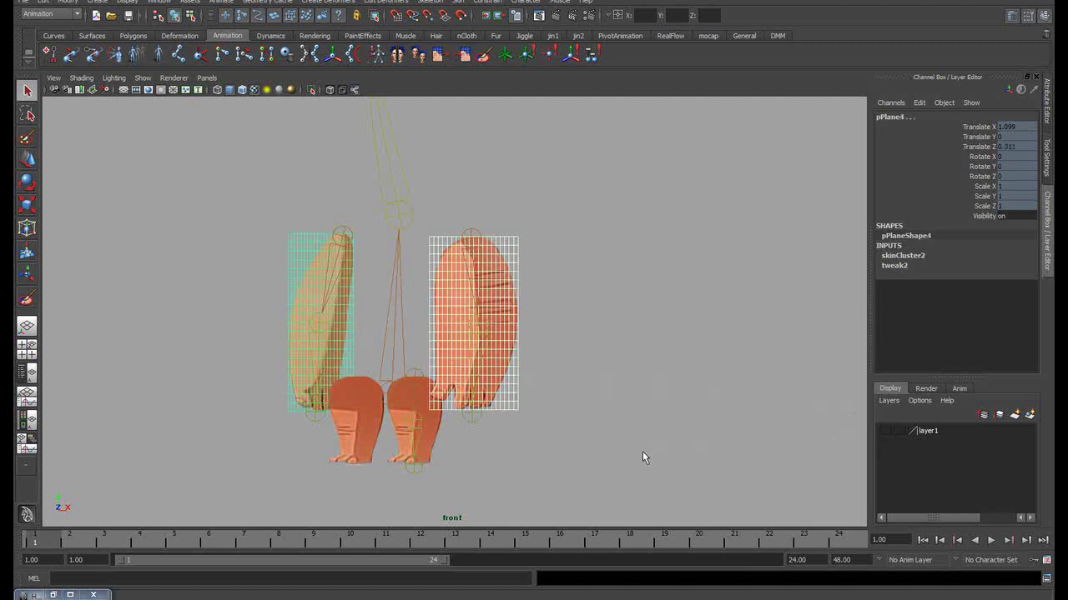
{"action": "left_click", "coordinate": [930, 431]}
{"action": "right_click", "coordinate": [932, 432]}
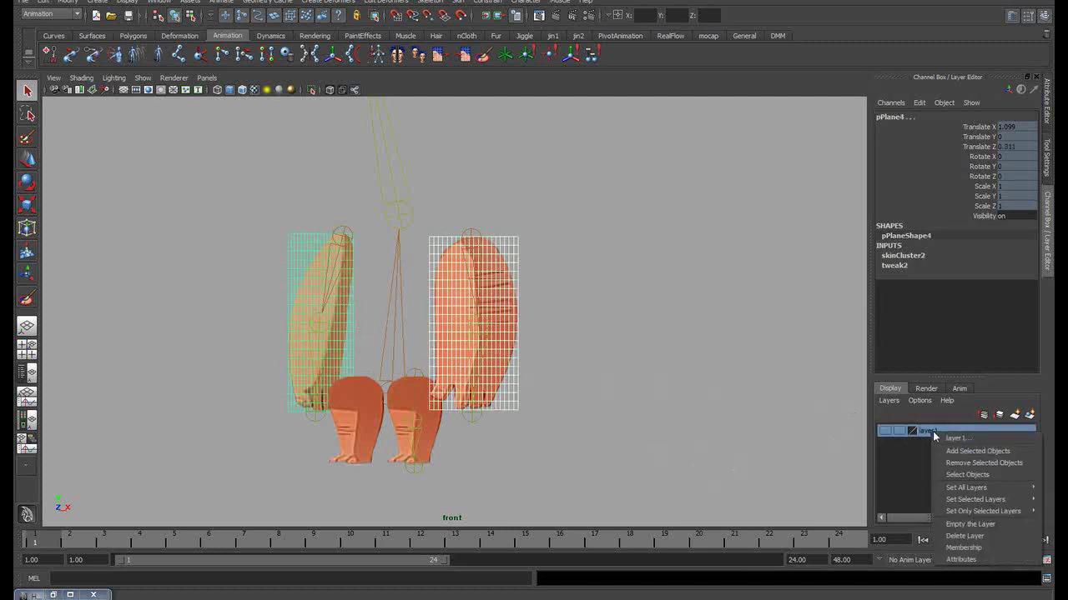
{"action": "left_click", "coordinate": [976, 451]}
Add the other leg plane pPlane2 to layer1, leaving one leg visible
{"action": "scroll", "coordinate": [463, 396], "scroll_direction": "up", "scroll_amount": 2}
{"action": "middle_click_drag", "start_coordinate": [464, 392], "coordinate": [465, 241], "text": "alt"}
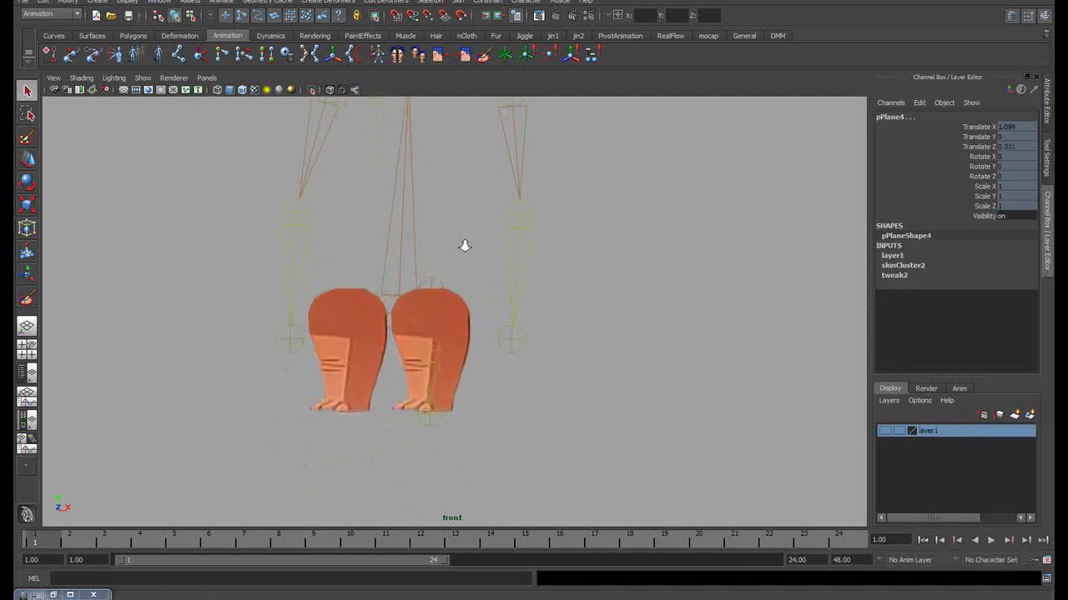
{"action": "left_click", "coordinate": [463, 309]}
{"action": "right_click", "coordinate": [932, 431]}
{"action": "left_click", "coordinate": [976, 452]}
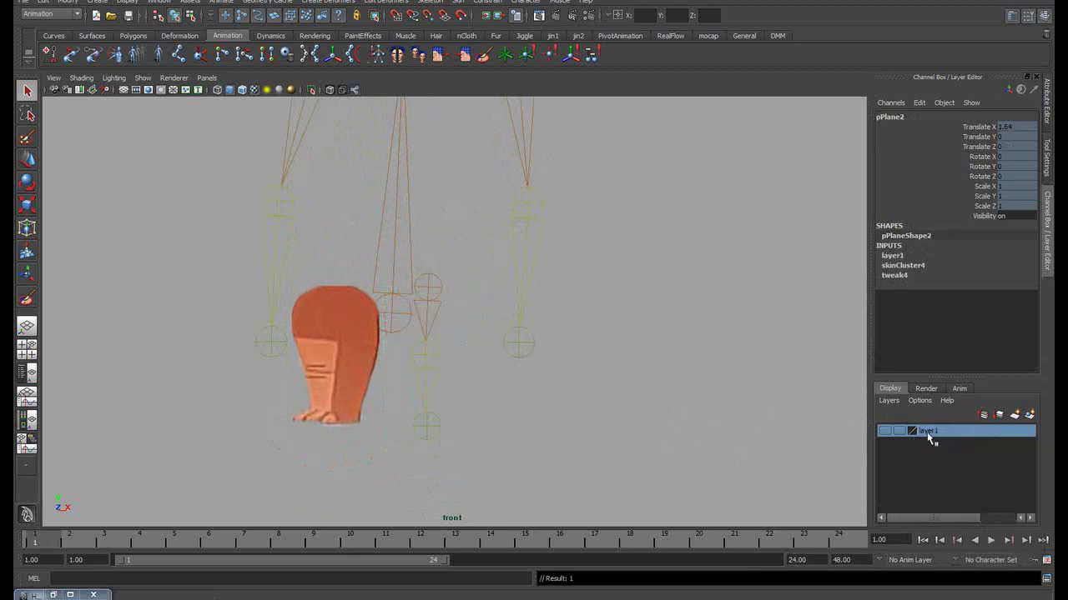
{"action": "scroll", "coordinate": [345, 305], "scroll_direction": "up", "scroll_amount": 2}
{"action": "middle_click_drag", "start_coordinate": [473, 261], "coordinate": [489, 232], "text": "alt"}
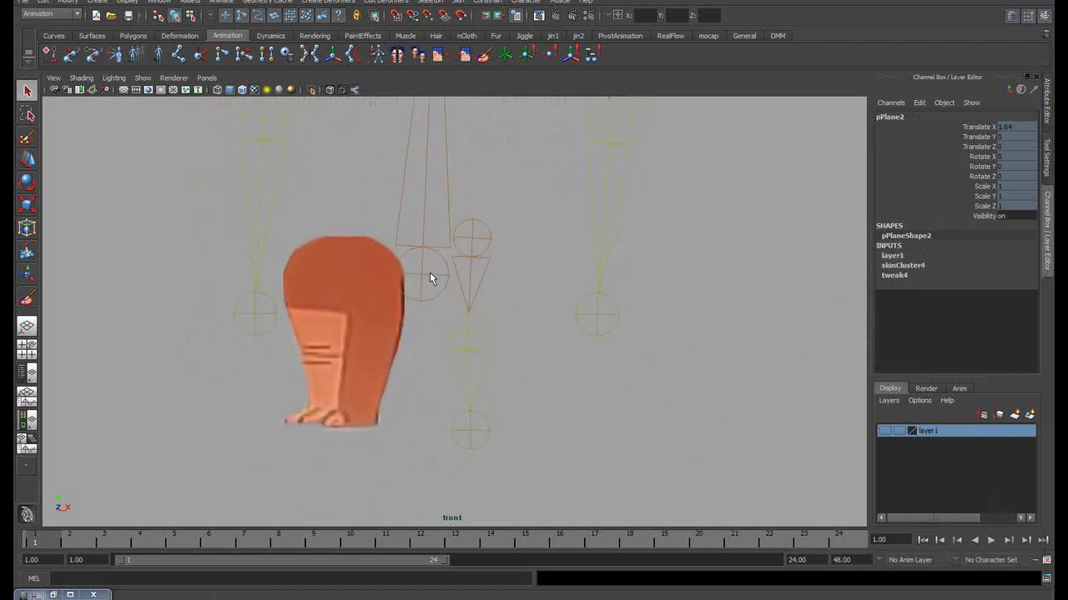
Set the joint display size to 0.58, then select the leg plane pPlane5
{"action": "left_click", "coordinate": [126, 2]}
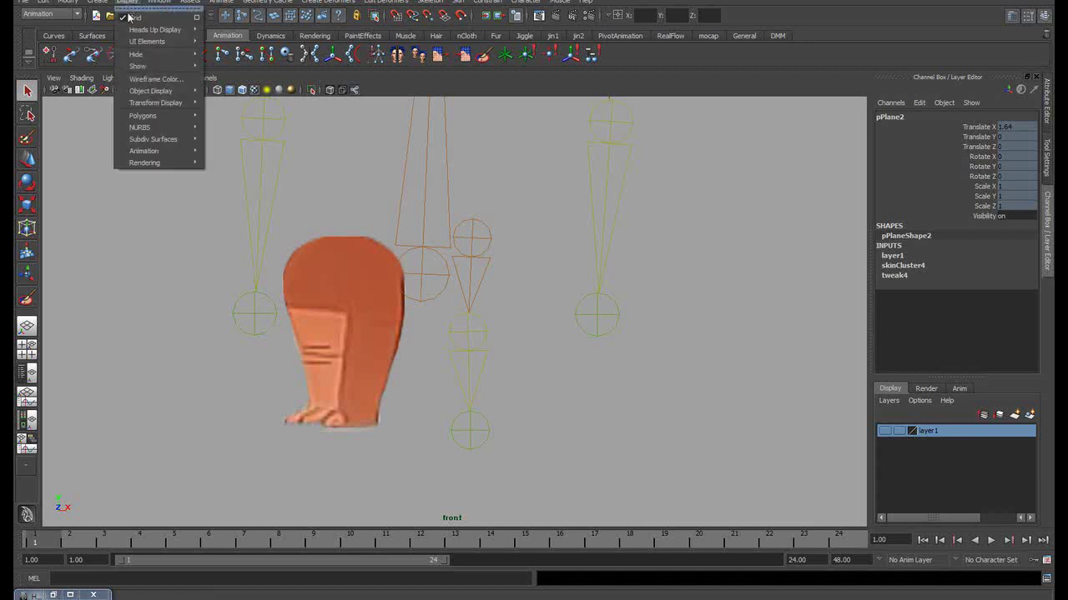
{"action": "mouse_move", "coordinate": [144, 151]}
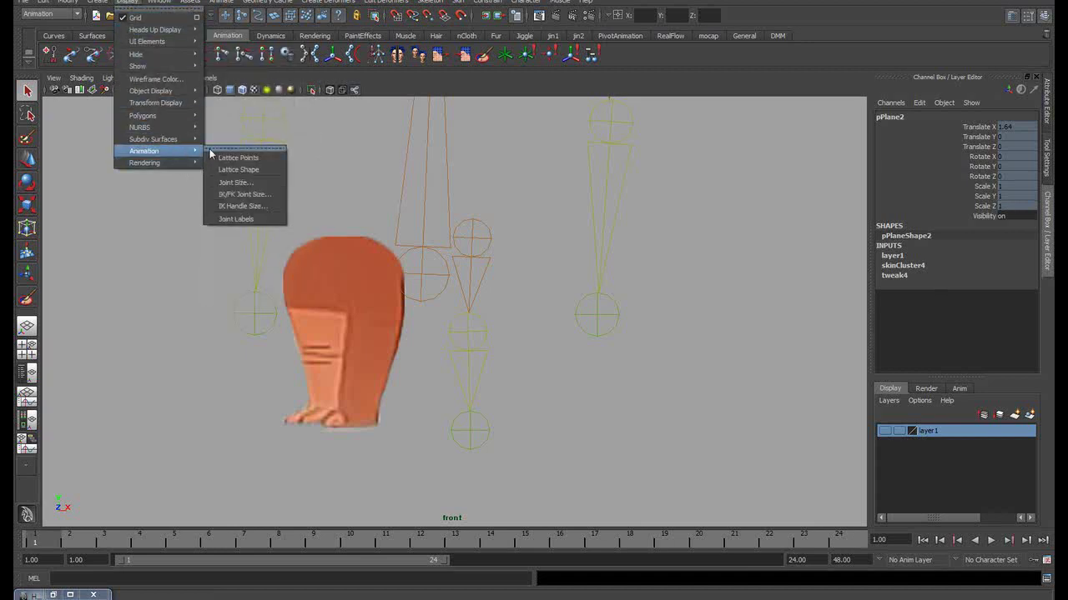
{"action": "left_click", "coordinate": [243, 183]}
{"action": "mouse_move", "coordinate": [340, 196]}
{"action": "left_mouse_down"}
{"action": "mouse_move", "coordinate": [683, 127]}
{"action": "mouse_move", "coordinate": [690, 159]}
{"action": "left_mouse_up"}
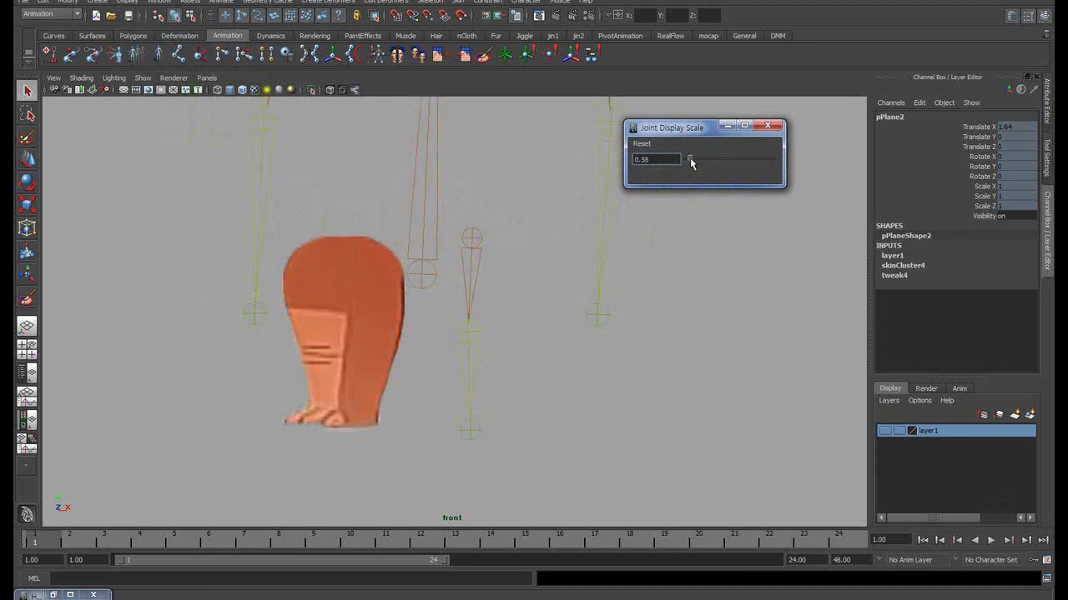
{"action": "left_click", "coordinate": [768, 125]}
{"action": "right_click_drag", "start_coordinate": [324, 240], "coordinate": [407, 215], "text": "alt"}
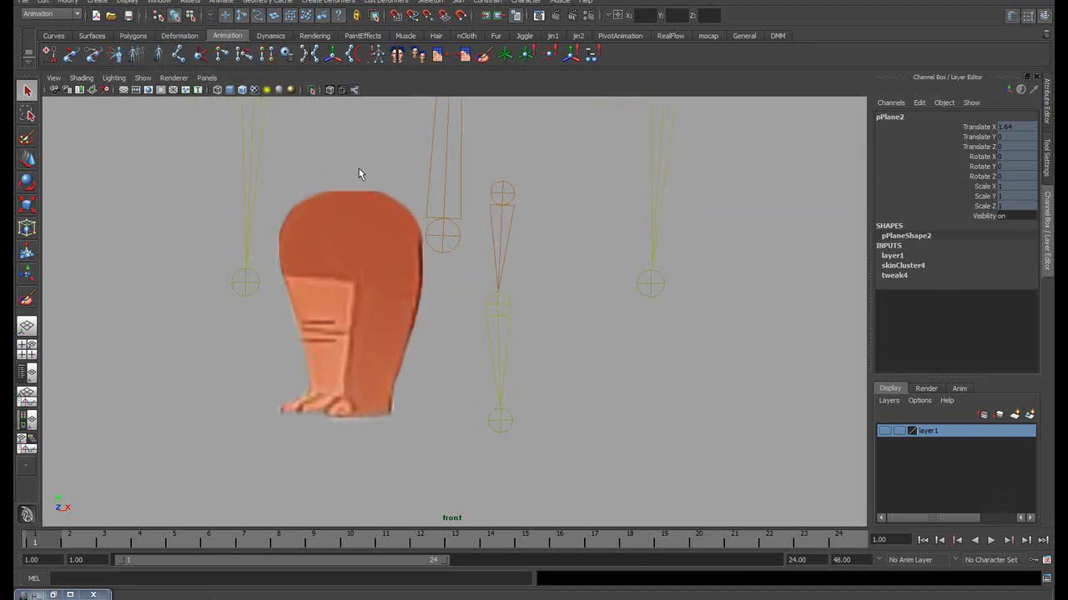
{"action": "left_click", "coordinate": [349, 201]}
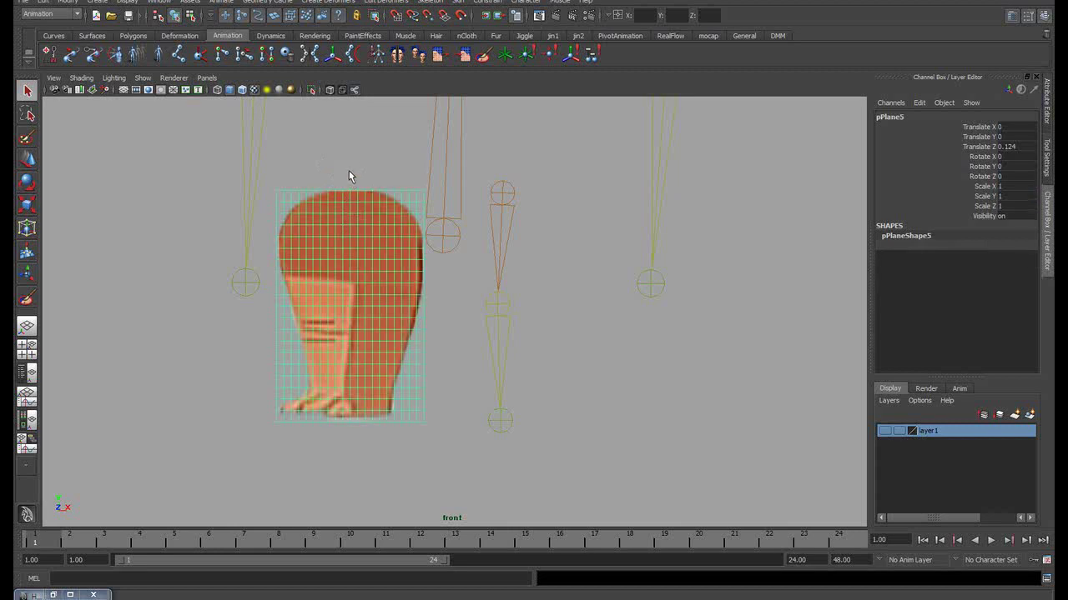
Freeze pPlane5's transformations to zero
{"action": "left_click", "coordinate": [68, 2]}
{"action": "left_click", "coordinate": [92, 46]}
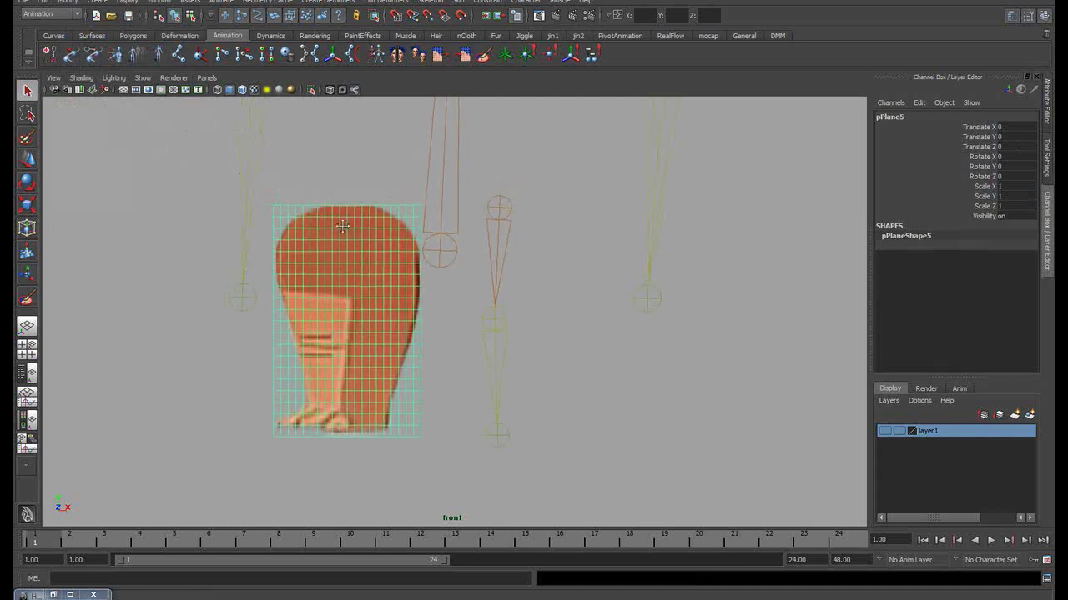
{"action": "middle_click_drag", "start_coordinate": [375, 147], "coordinate": [362, 163], "text": "alt"}
{"action": "left_click", "coordinate": [362, 163]}
Draw a three-joint chain down the leg: hip, knee and foot
{"action": "left_click", "coordinate": [178, 54]}
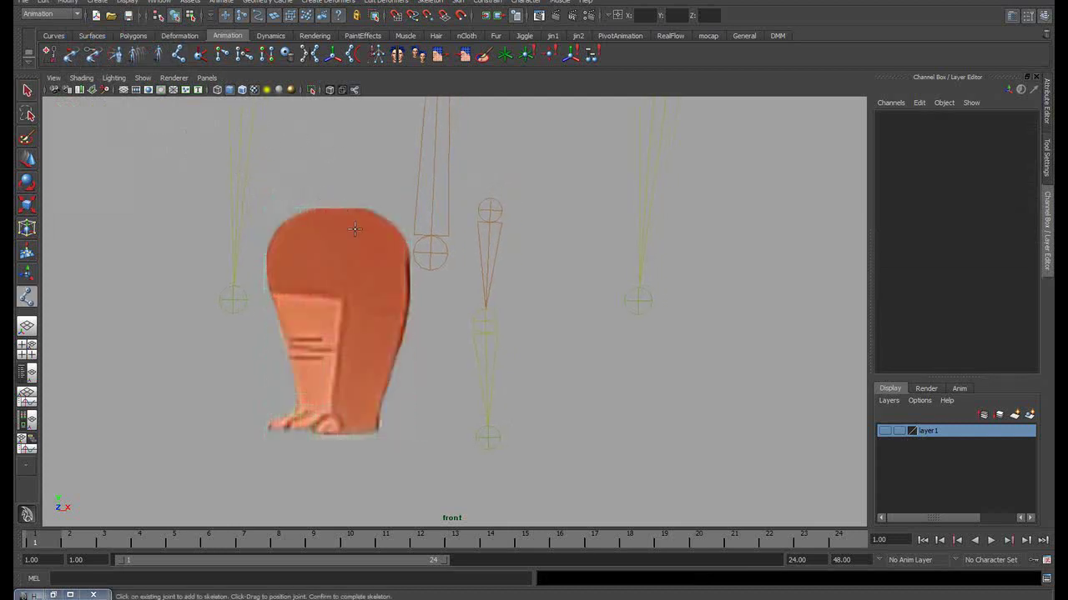
{"action": "left_click", "coordinate": [334, 213]}
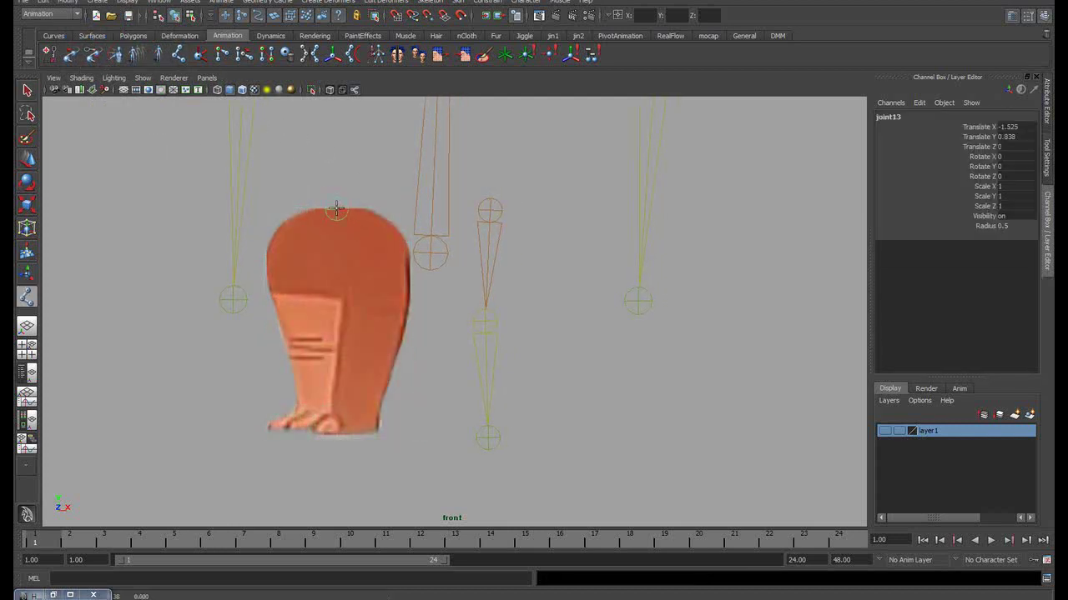
{"action": "left_click", "coordinate": [335, 319]}
{"action": "left_click", "coordinate": [341, 433]}
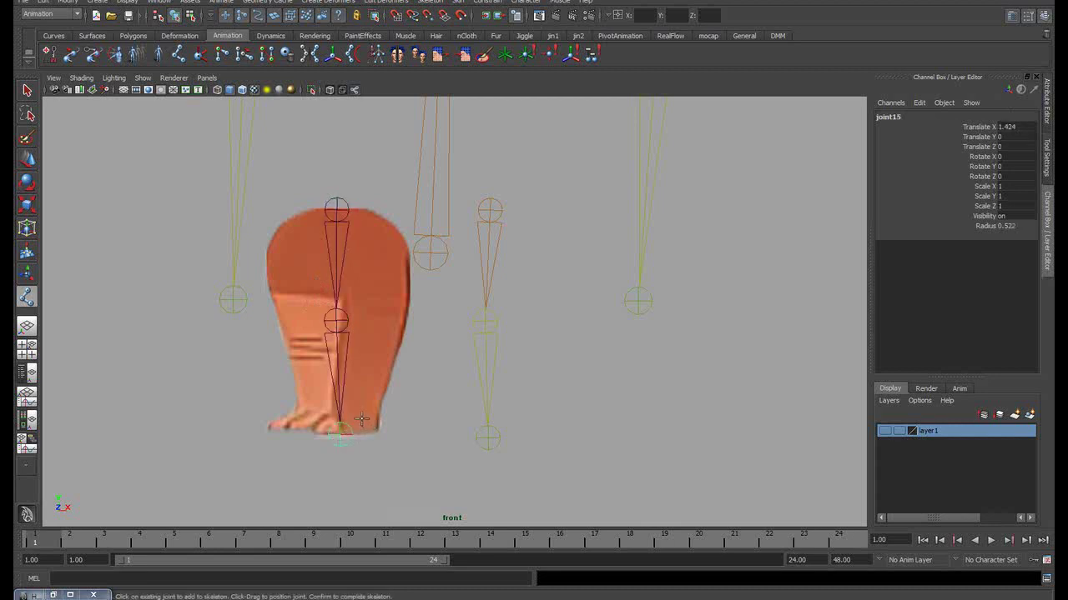
{"action": "key", "text": "Return"}
Smooth-bind pPlane5 to the new joint chain and reselect the plane
{"action": "left_click", "coordinate": [384, 312], "text": "shift"}
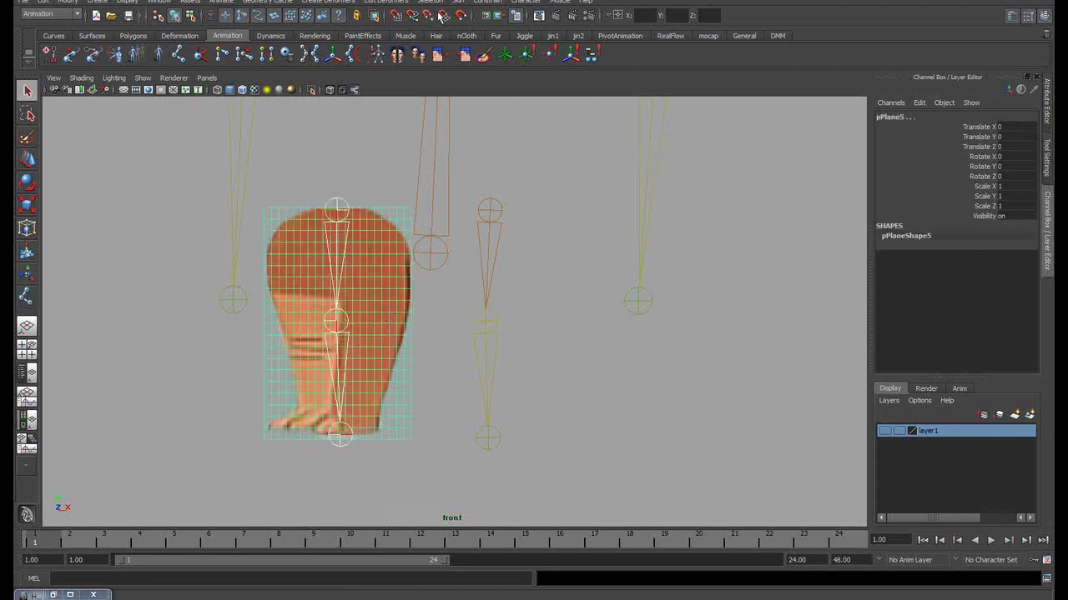
{"action": "left_click", "coordinate": [458, 1]}
{"action": "left_click", "coordinate": [568, 24]}
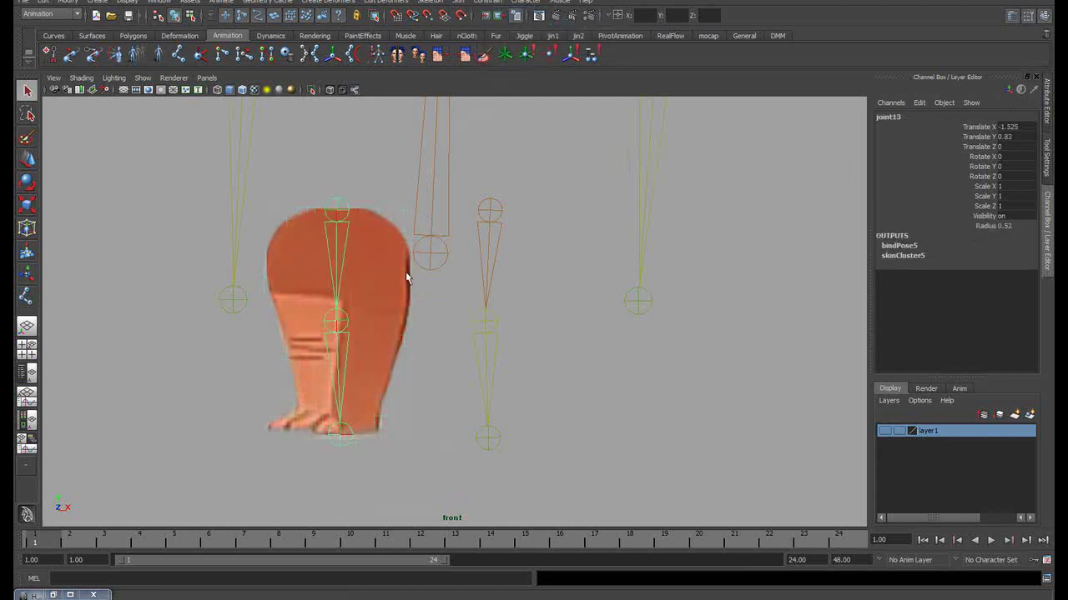
{"action": "left_click", "coordinate": [415, 354]}
{"action": "left_click", "coordinate": [381, 360]}
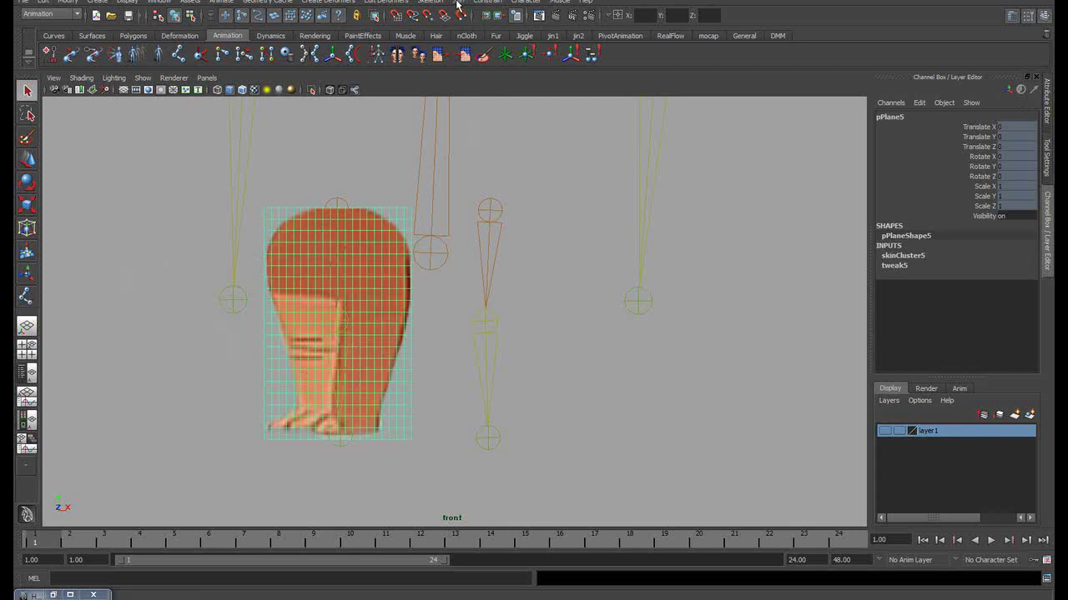
In Paint Skin Weights with Replace, give joint13 full weight on the upper leg, zero below the knee
{"action": "left_click", "coordinate": [457, 2]}
{"action": "mouse_move", "coordinate": [488, 55]}
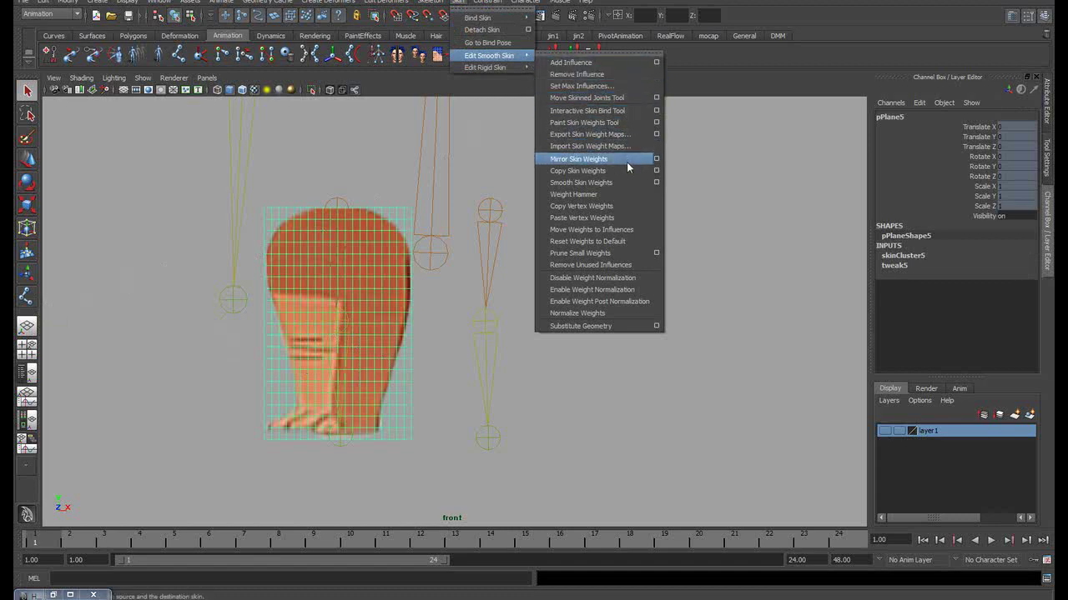
{"action": "left_click", "coordinate": [655, 122]}
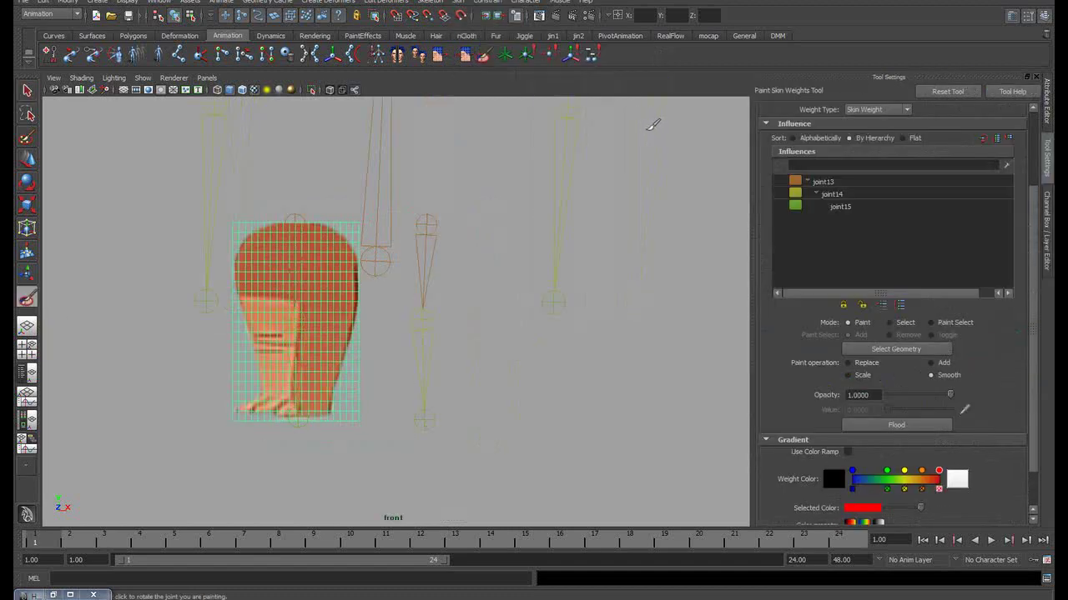
{"action": "left_click", "coordinate": [823, 182]}
{"action": "scroll", "coordinate": [507, 231], "scroll_direction": "up", "scroll_amount": 3}
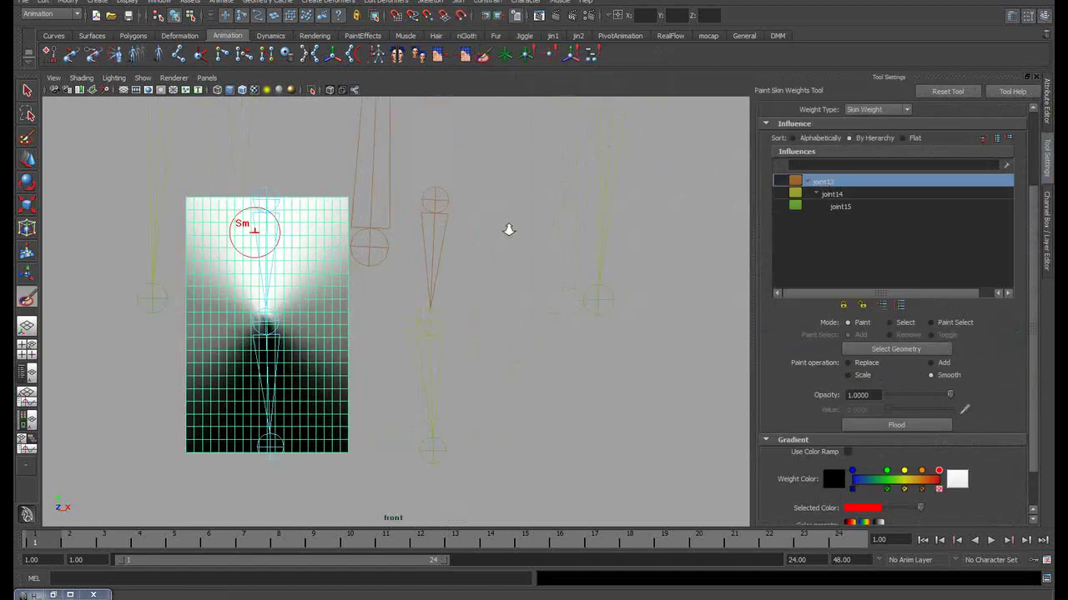
{"action": "middle_click_drag", "start_coordinate": [508, 231], "coordinate": [595, 228], "text": "alt"}
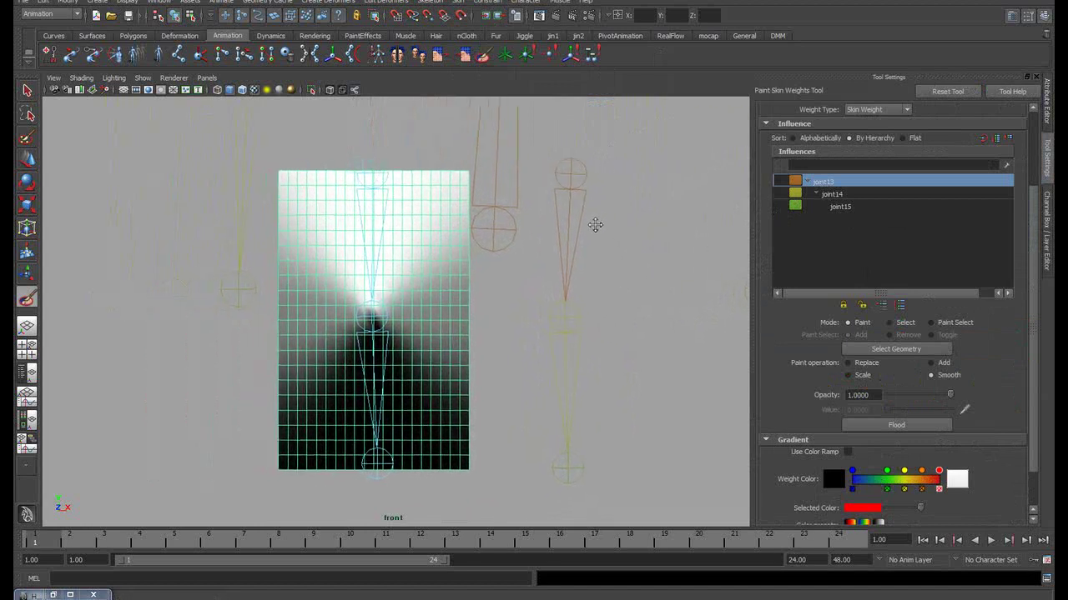
{"action": "left_click", "coordinate": [867, 365]}
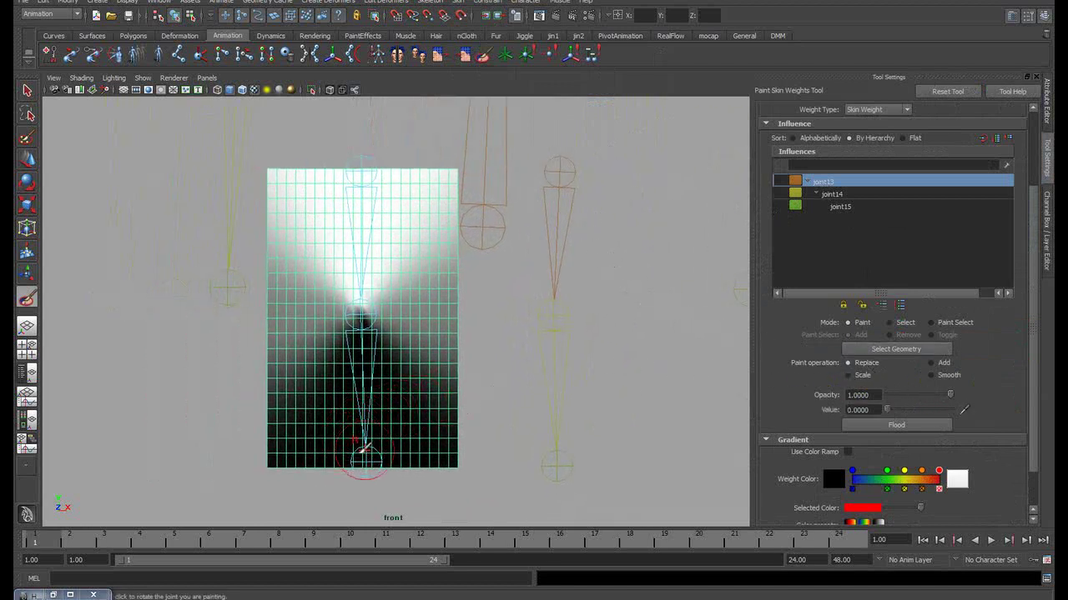
{"action": "mouse_move", "coordinate": [249, 379]}
{"action": "left_mouse_down"}
{"action": "mouse_move", "coordinate": [433, 364]}
{"action": "mouse_move", "coordinate": [245, 347]}
{"action": "mouse_move", "coordinate": [417, 350]}
{"action": "mouse_move", "coordinate": [408, 344]}
{"action": "left_mouse_up"}
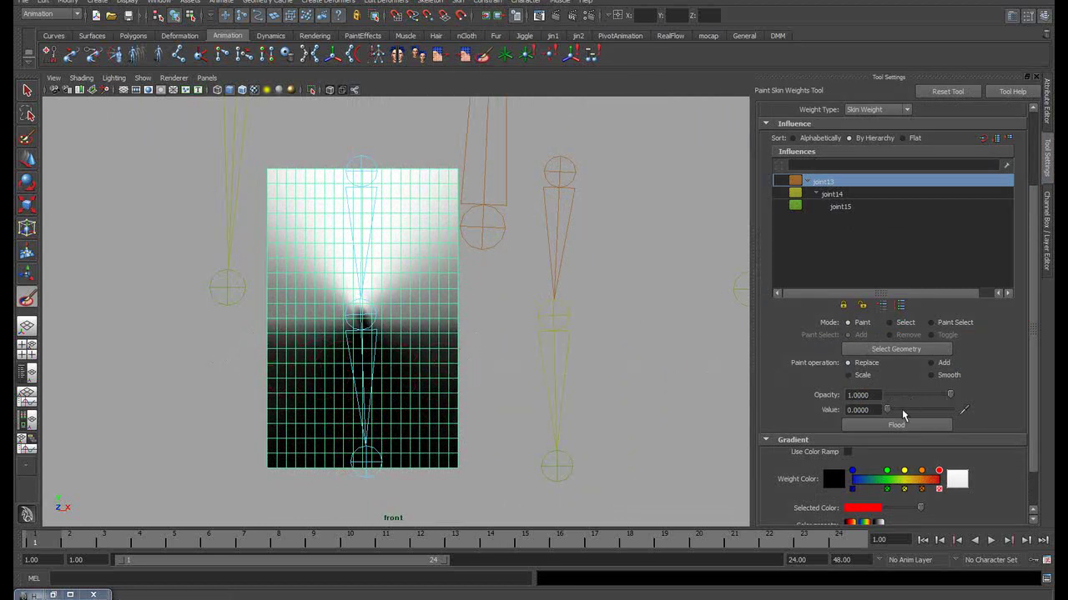
{"action": "mouse_move", "coordinate": [276, 231]}
{"action": "left_mouse_down"}
{"action": "mouse_move", "coordinate": [367, 172]}
{"action": "mouse_move", "coordinate": [288, 253]}
{"action": "mouse_move", "coordinate": [280, 282]}
{"action": "mouse_move", "coordinate": [388, 280]}
{"action": "mouse_move", "coordinate": [370, 281]}
{"action": "mouse_move", "coordinate": [448, 224]}
{"action": "left_mouse_up"}
{"action": "left_click_drag", "start_coordinate": [294, 286], "coordinate": [487, 288]}
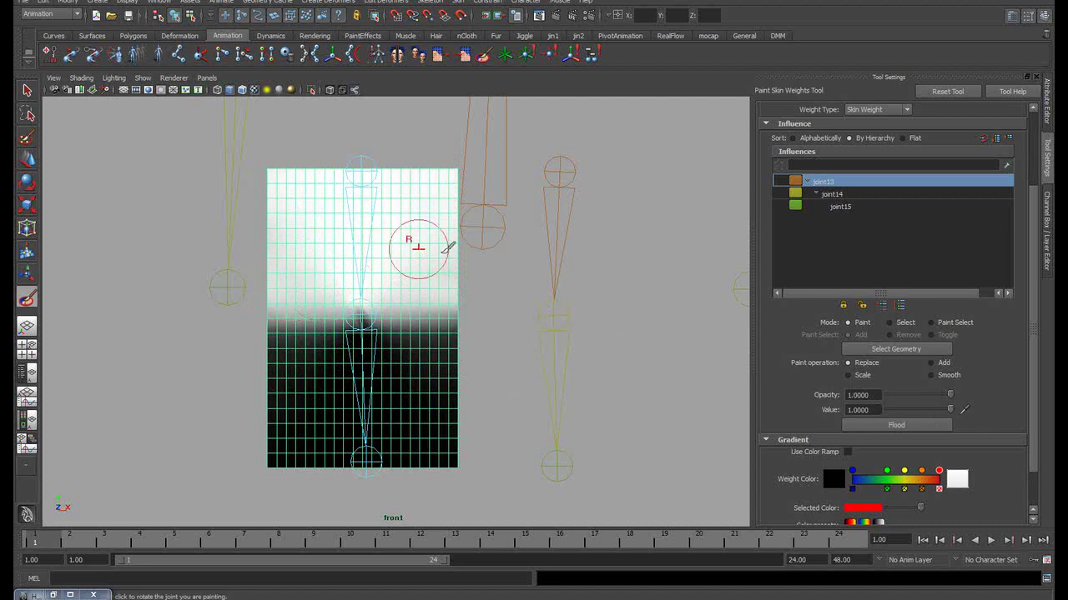
Paint joint14 weight over the lower leg and clear joint15 weight from the plane's bottom
{"action": "left_click", "coordinate": [821, 195]}
{"action": "mouse_move", "coordinate": [405, 384]}
{"action": "left_mouse_down"}
{"action": "mouse_move", "coordinate": [400, 450]}
{"action": "mouse_move", "coordinate": [309, 436]}
{"action": "mouse_move", "coordinate": [484, 409]}
{"action": "mouse_move", "coordinate": [339, 453]}
{"action": "mouse_move", "coordinate": [299, 396]}
{"action": "mouse_move", "coordinate": [470, 353]}
{"action": "mouse_move", "coordinate": [374, 336]}
{"action": "mouse_move", "coordinate": [289, 343]}
{"action": "left_mouse_up"}
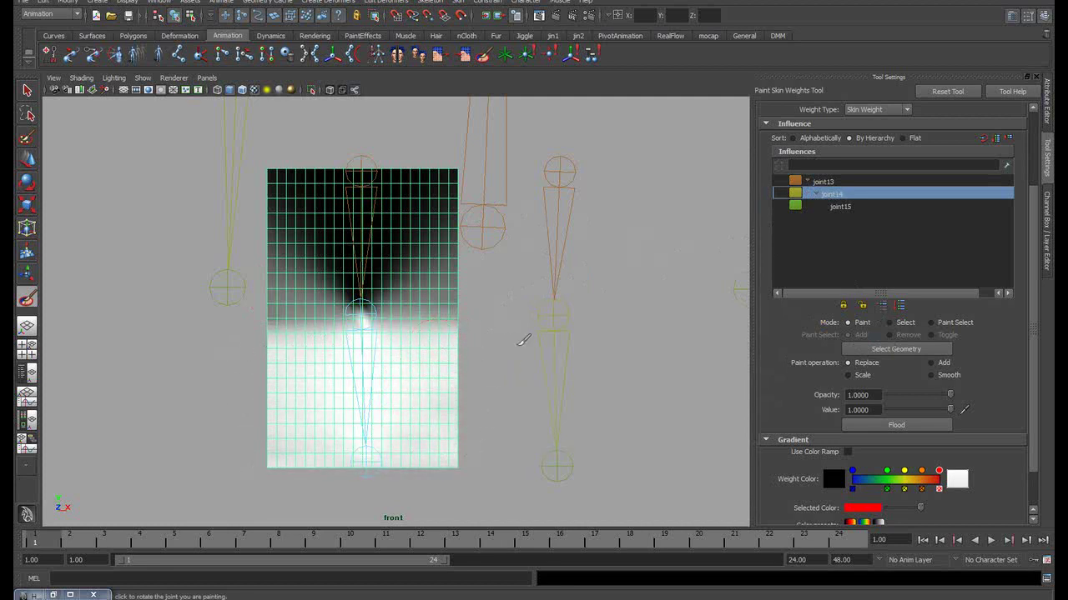
{"action": "mouse_move", "coordinate": [358, 203]}
{"action": "left_mouse_down"}
{"action": "mouse_move", "coordinate": [259, 215]}
{"action": "mouse_move", "coordinate": [417, 250]}
{"action": "mouse_move", "coordinate": [266, 277]}
{"action": "mouse_move", "coordinate": [381, 278]}
{"action": "mouse_move", "coordinate": [449, 231]}
{"action": "left_mouse_up"}
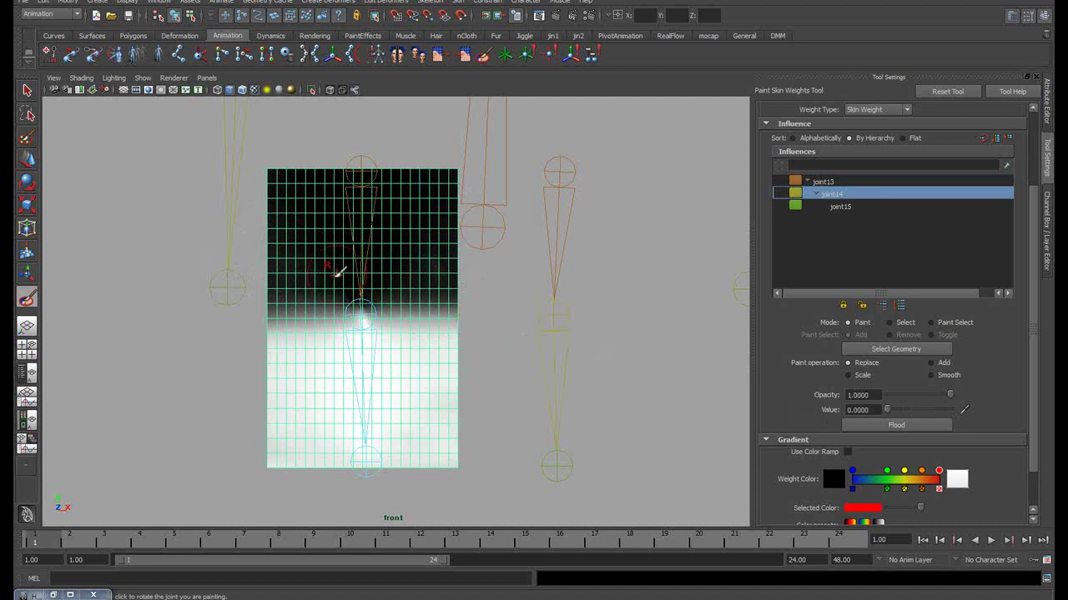
{"action": "left_click", "coordinate": [841, 207]}
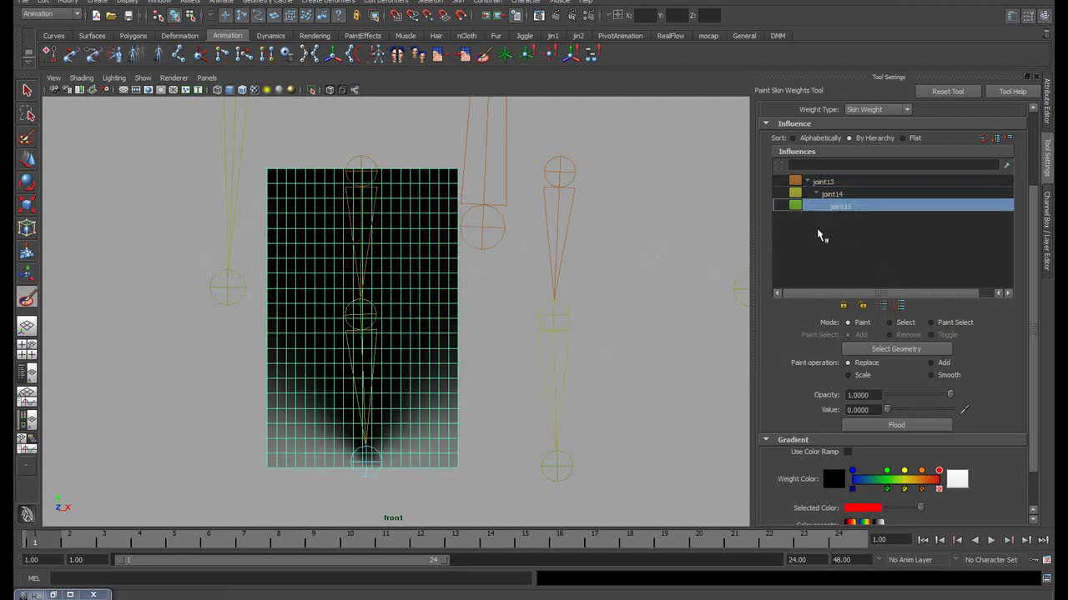
{"action": "mouse_move", "coordinate": [349, 433]}
{"action": "left_mouse_down"}
{"action": "mouse_move", "coordinate": [281, 446]}
{"action": "mouse_move", "coordinate": [278, 405]}
{"action": "mouse_move", "coordinate": [433, 442]}
{"action": "mouse_move", "coordinate": [425, 402]}
{"action": "mouse_move", "coordinate": [453, 388]}
{"action": "mouse_move", "coordinate": [336, 432]}
{"action": "mouse_move", "coordinate": [459, 451]}
{"action": "mouse_move", "coordinate": [461, 398]}
{"action": "left_mouse_up"}
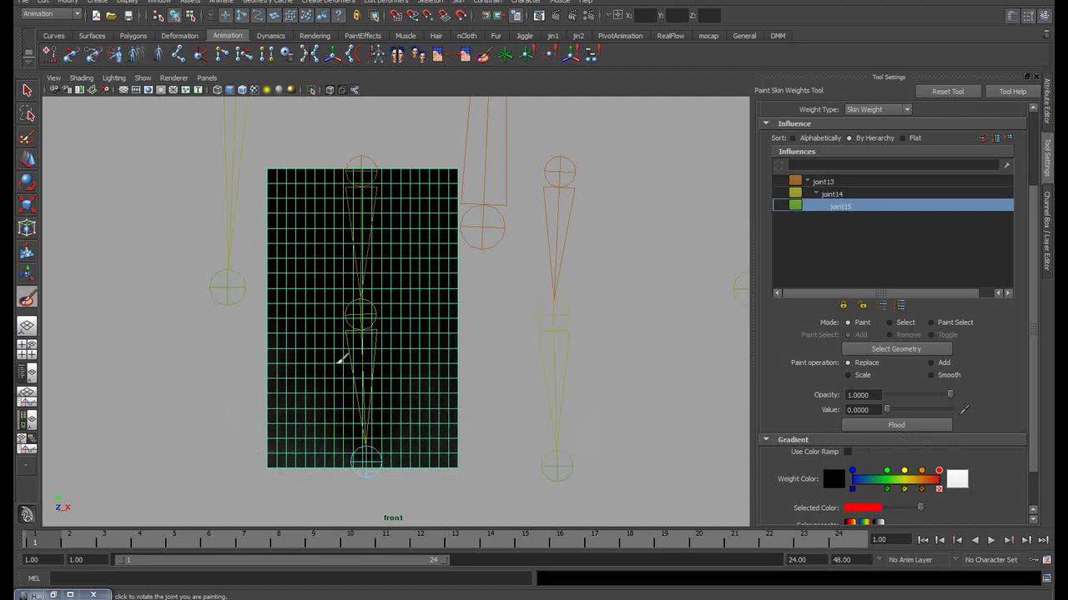
Flood-smooth joint14 and joint13 weights twice each, then return to the Select Tool
{"action": "left_click", "coordinate": [831, 193]}
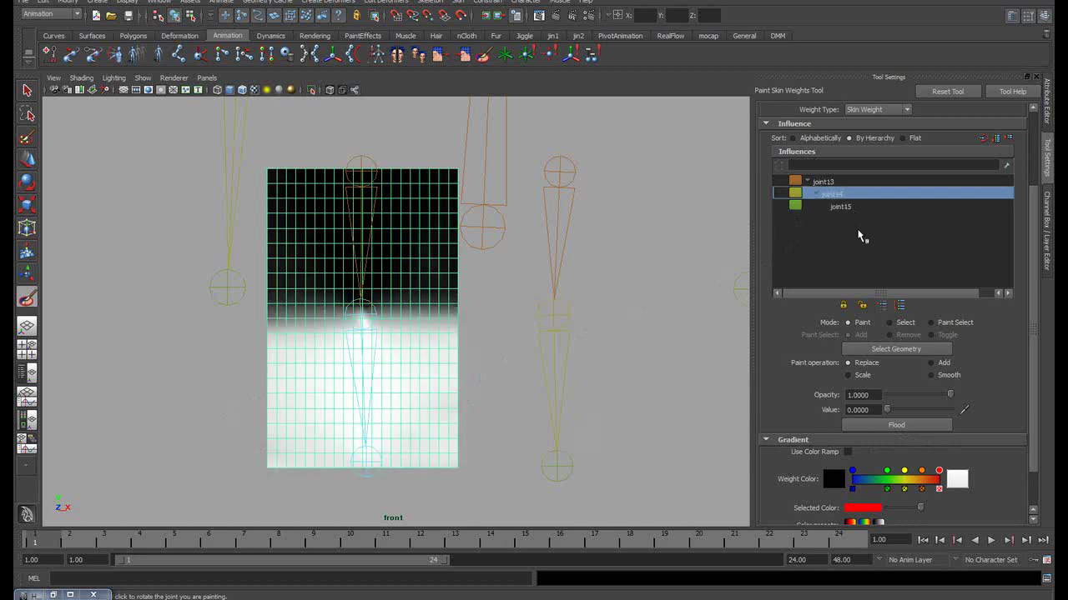
{"action": "left_click", "coordinate": [943, 375]}
{"action": "left_click", "coordinate": [909, 425]}
{"action": "left_click", "coordinate": [905, 425]}
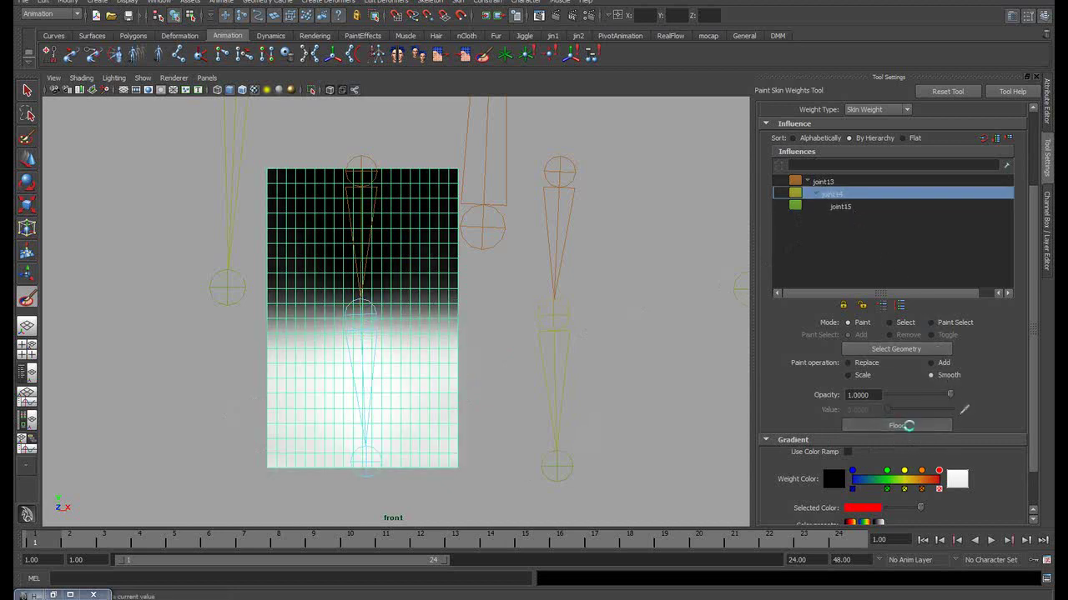
{"action": "left_click", "coordinate": [824, 181]}
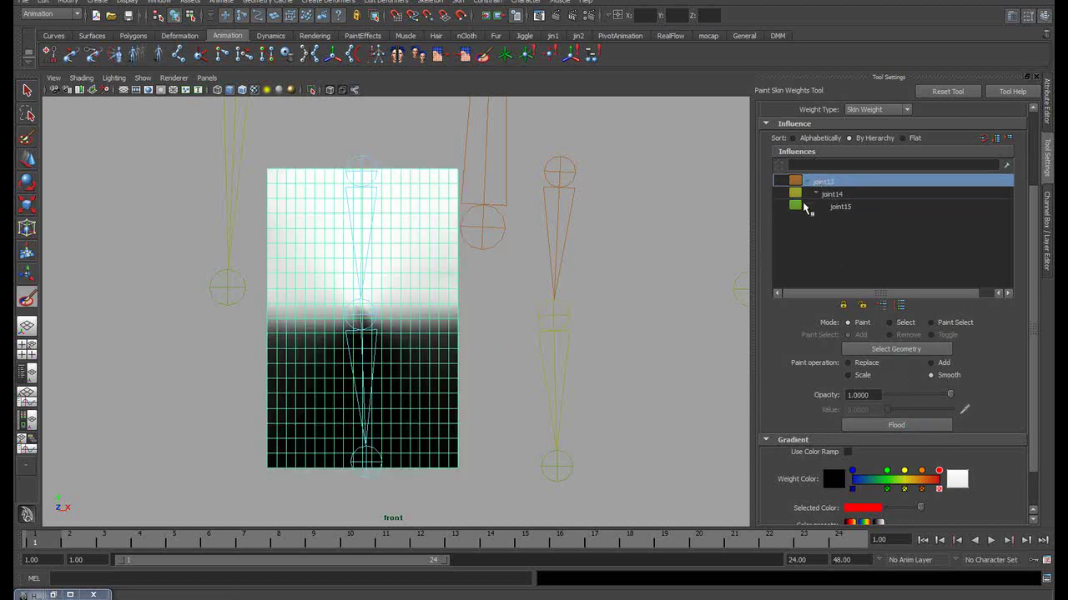
{"action": "left_click", "coordinate": [896, 429]}
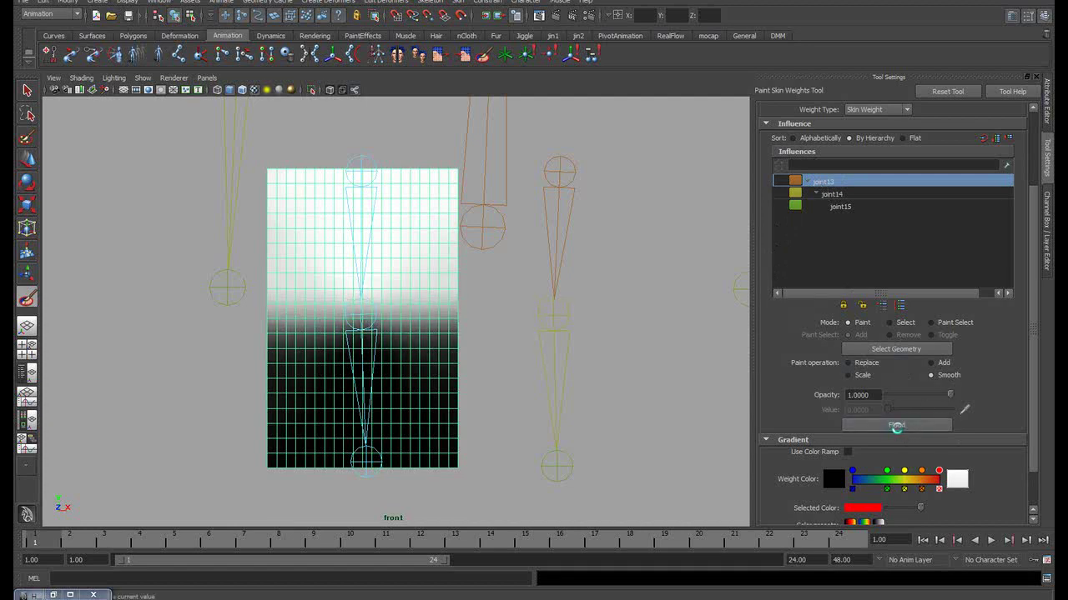
{"action": "left_click", "coordinate": [896, 427]}
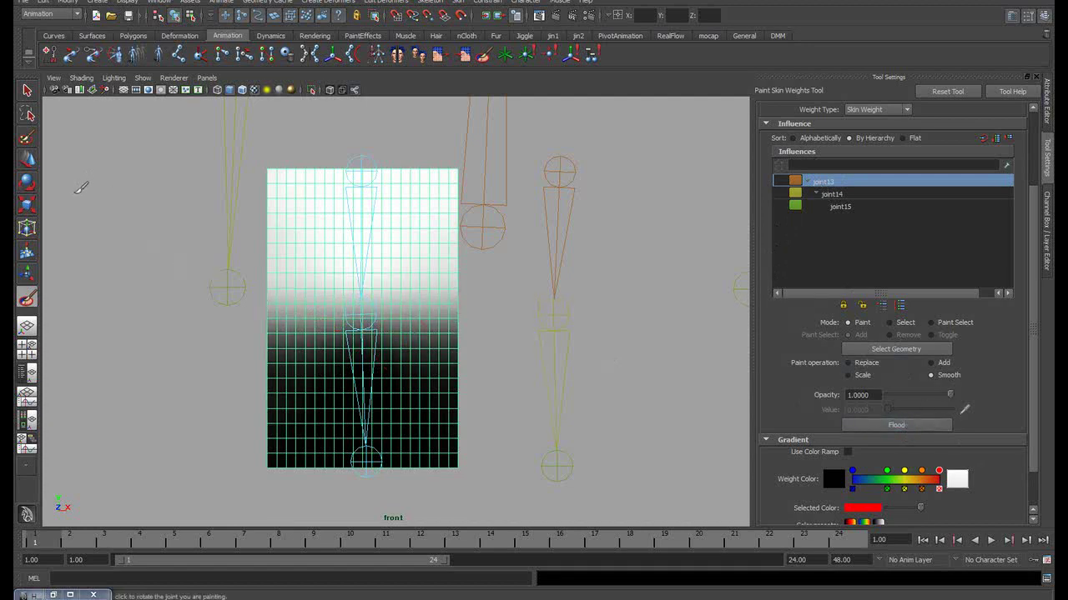
{"action": "key", "text": "q"}
{"action": "left_click", "coordinate": [164, 439]}
Rotate the leg joint to test the knee bend, then reset it
{"action": "left_click", "coordinate": [412, 343]}
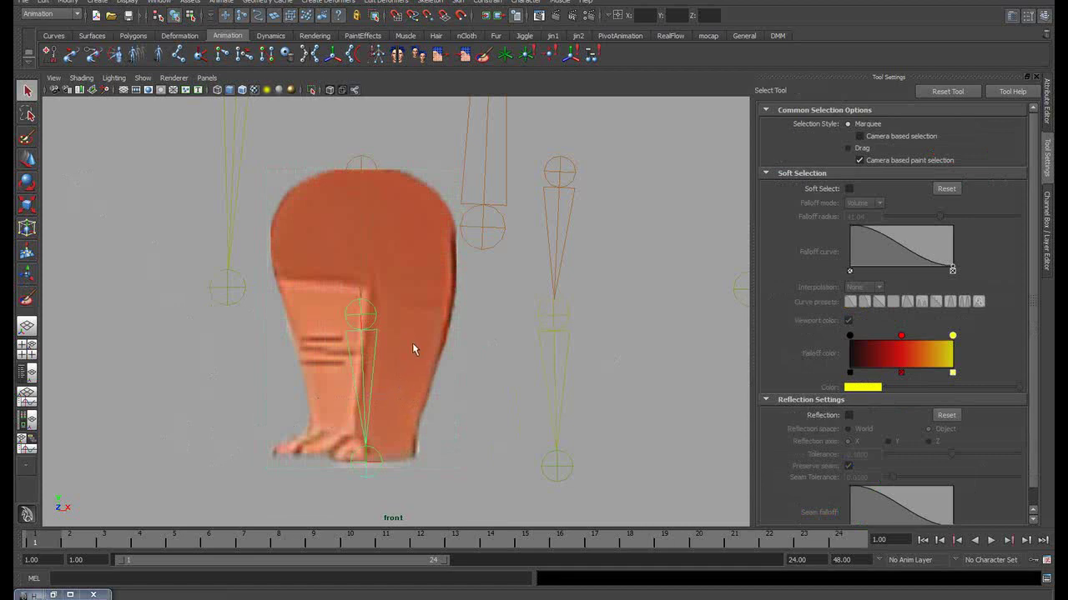
{"action": "key", "text": "e"}
{"action": "mouse_move", "coordinate": [453, 386]}
{"action": "left_mouse_down"}
{"action": "mouse_move", "coordinate": [487, 300]}
{"action": "mouse_move", "coordinate": [478, 317]}
{"action": "left_mouse_up"}
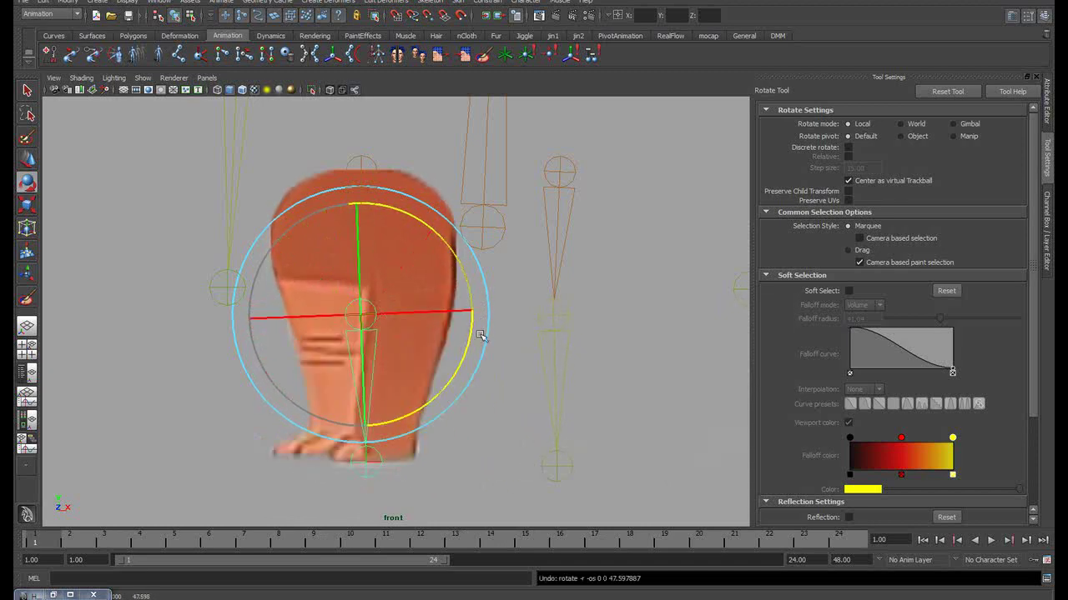
{"action": "key", "text": "q"}
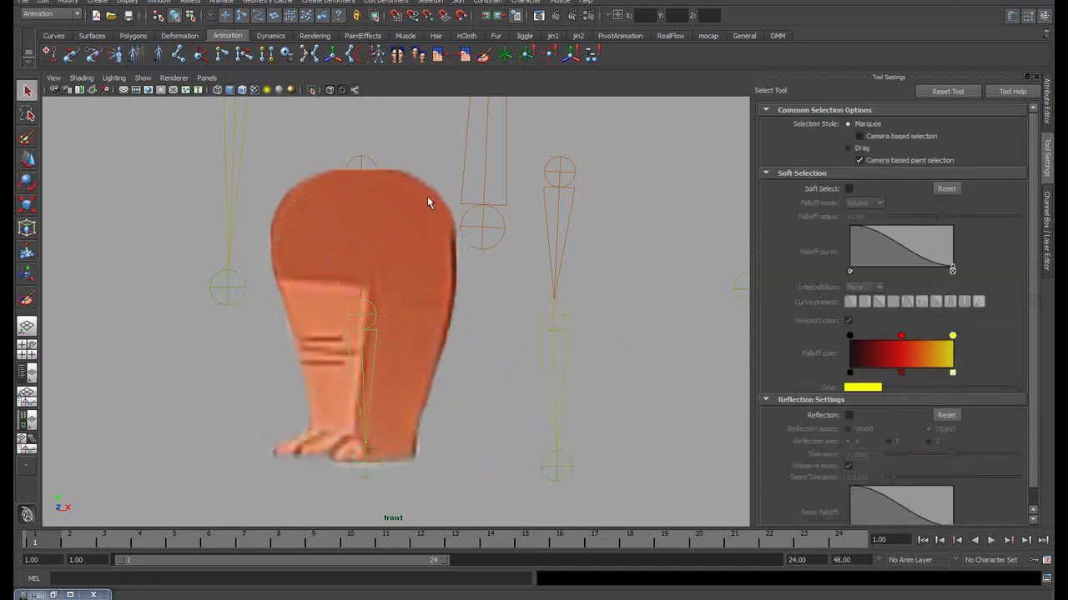
Make layer1 visible again and select joint13
{"action": "key", "text": "ctrl+a"}
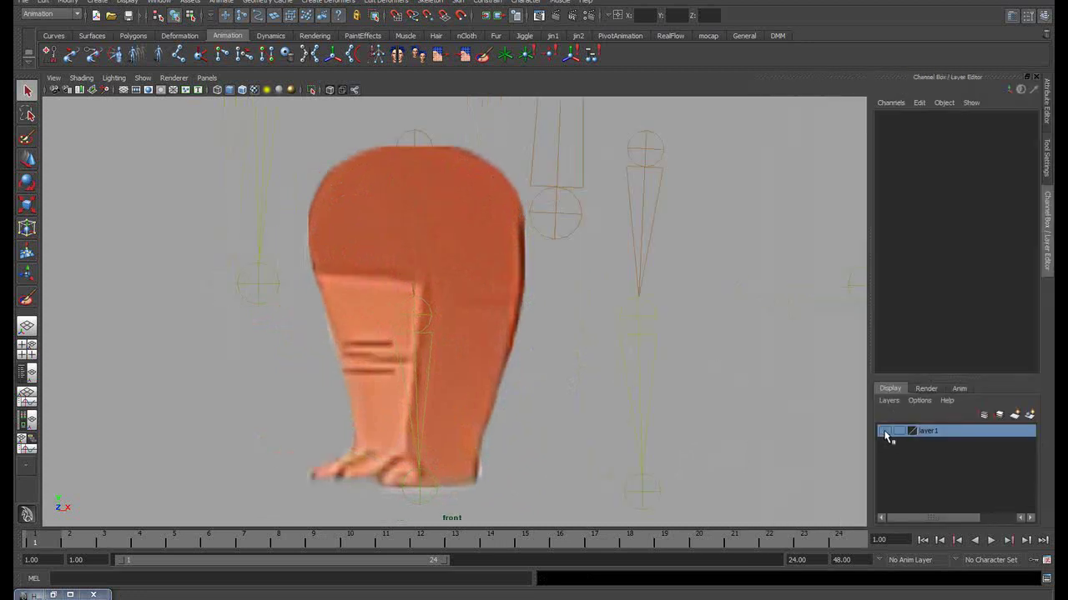
{"action": "left_click", "coordinate": [885, 432]}
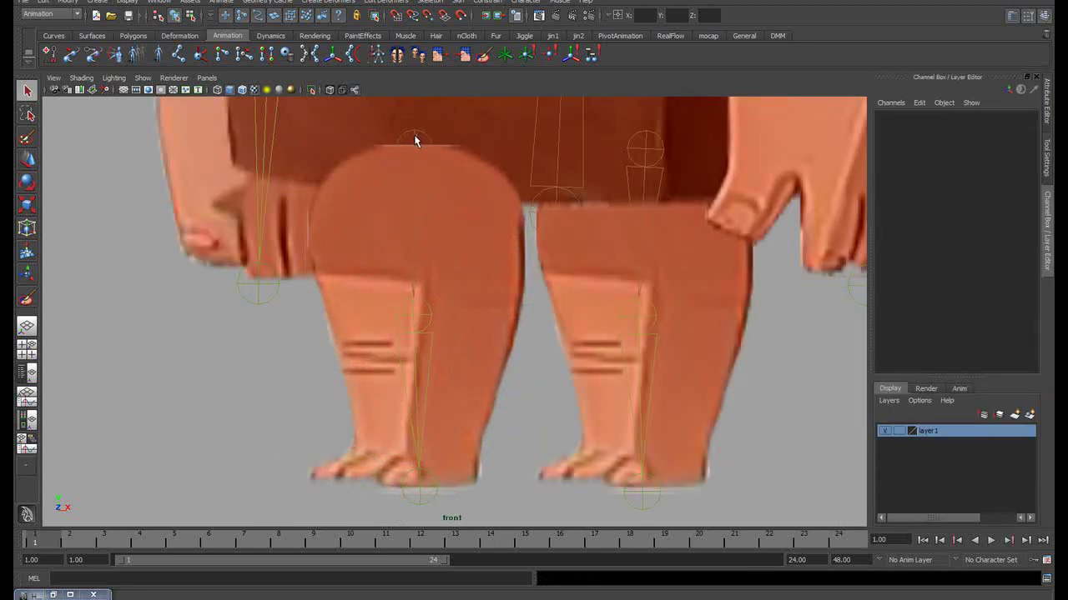
{"action": "left_click", "coordinate": [415, 142]}
Nudge leg joint13 along Z in the top view, then deselect it
{"action": "key", "text": "w"}
{"action": "key", "text": "space"}
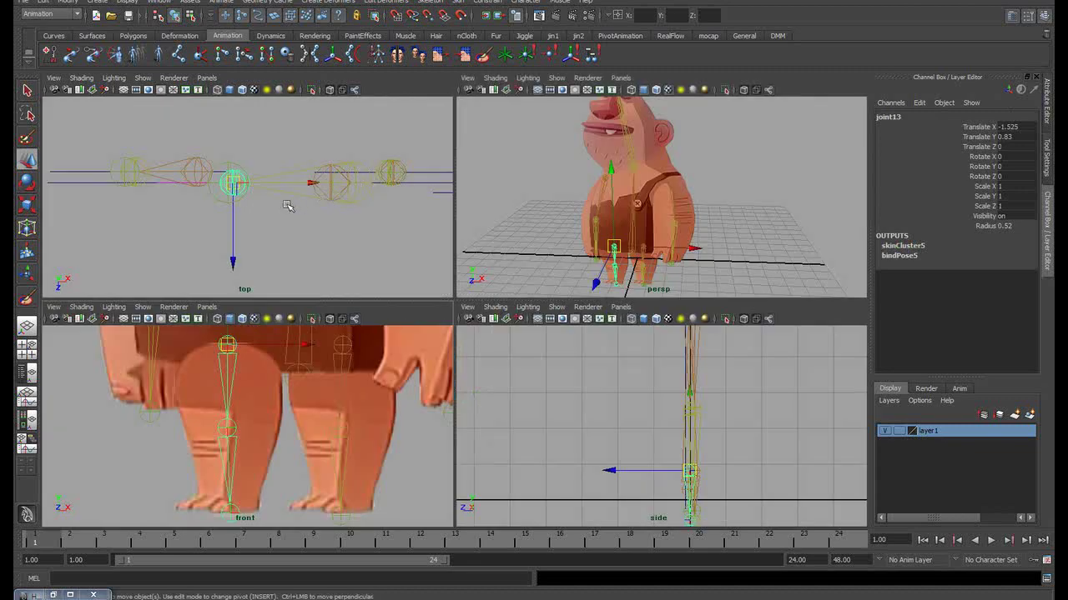
{"action": "left_click_drag", "start_coordinate": [290, 267], "coordinate": [305, 246]}
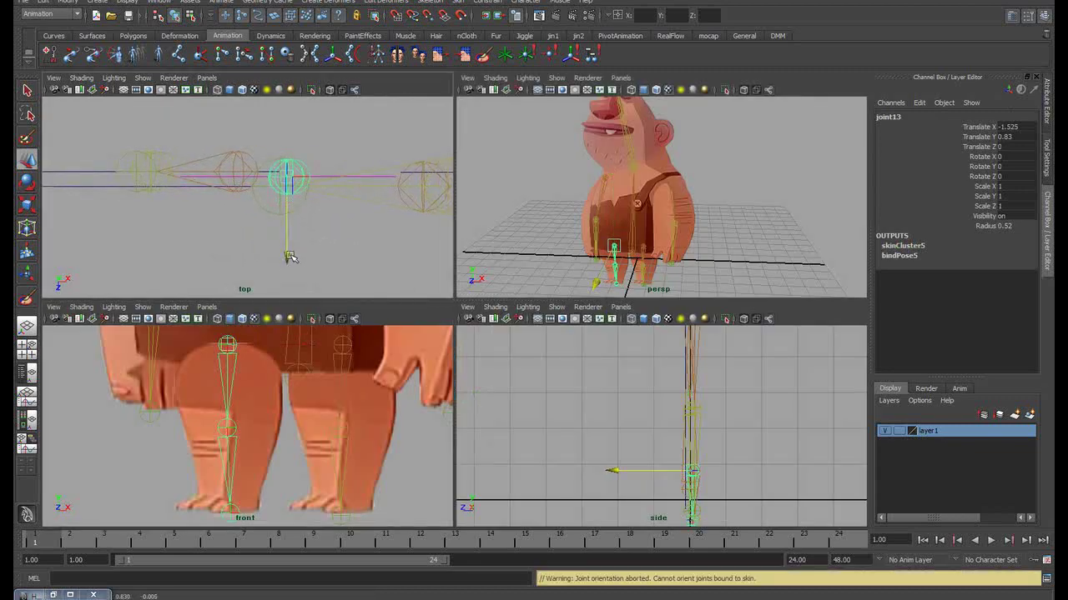
{"action": "middle_click_drag", "start_coordinate": [305, 246], "coordinate": [262, 231], "text": "alt"}
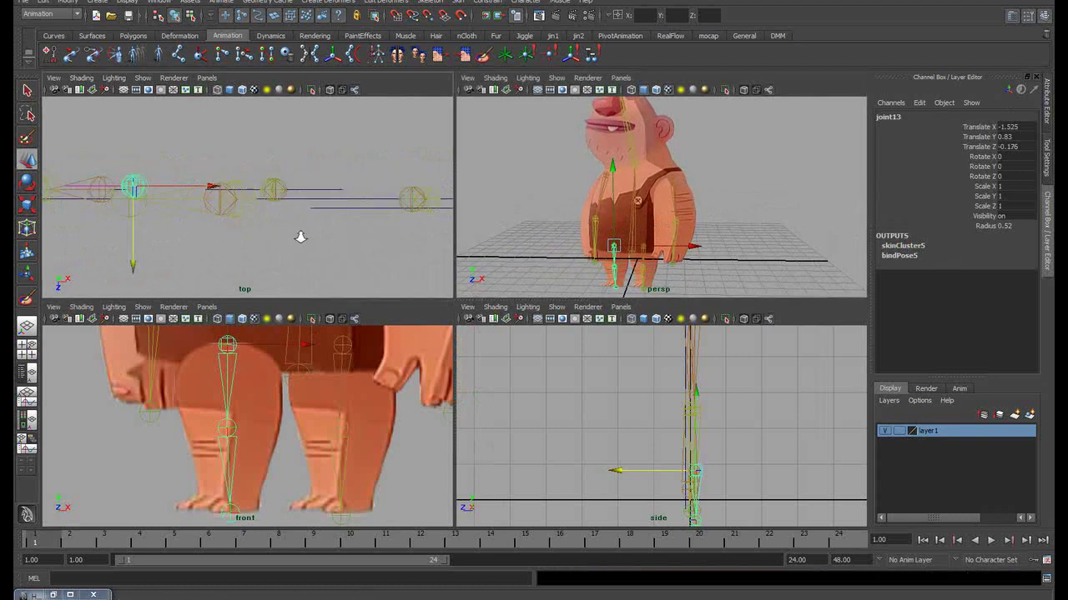
{"action": "scroll", "coordinate": [326, 236], "scroll_direction": "down", "scroll_amount": 3}
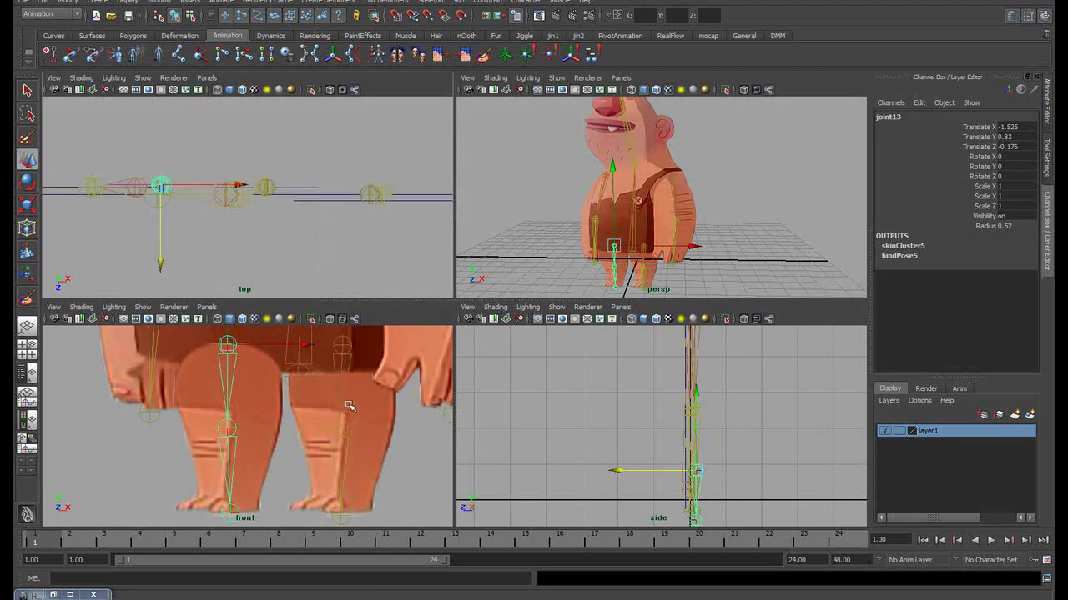
{"action": "left_click", "coordinate": [344, 348]}
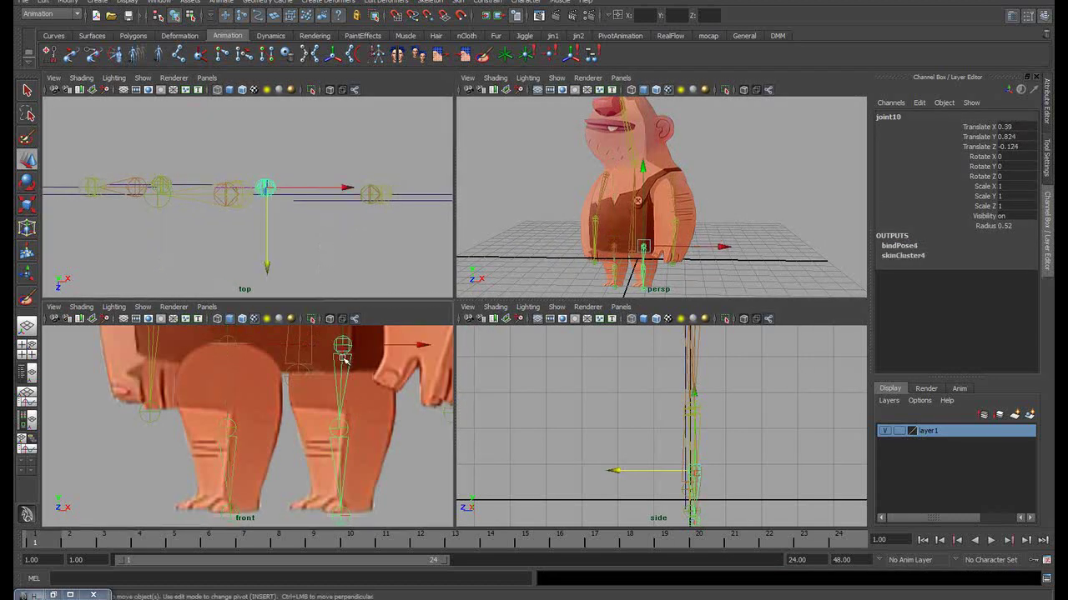
{"action": "left_click", "coordinate": [232, 349]}
{"action": "left_click_drag", "start_coordinate": [161, 267], "coordinate": [161, 259]}
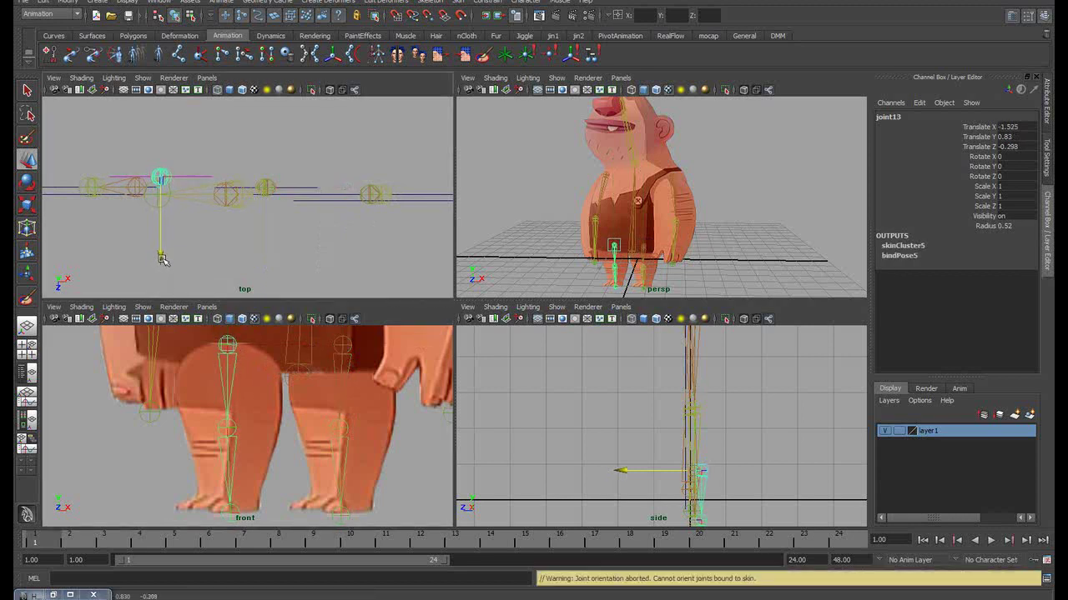
{"action": "left_click", "coordinate": [342, 350]}
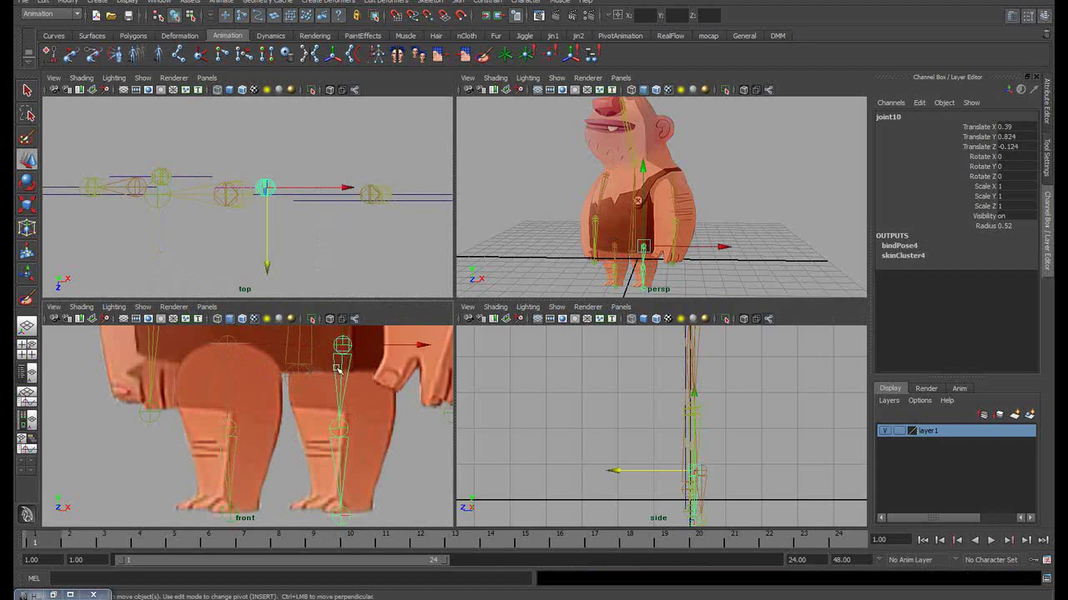
{"action": "left_click", "coordinate": [365, 257]}
Maximize the front view and frame the whole caveman in it
{"action": "mouse_move", "coordinate": [590, 285]}
{"action": "left_mouse_down", "text": "alt"}
{"action": "mouse_move", "coordinate": [668, 221]}
{"action": "mouse_move", "coordinate": [702, 217]}
{"action": "left_mouse_up", "text": "alt"}
{"action": "scroll", "coordinate": [171, 424], "scroll_direction": "down", "scroll_amount": 3}
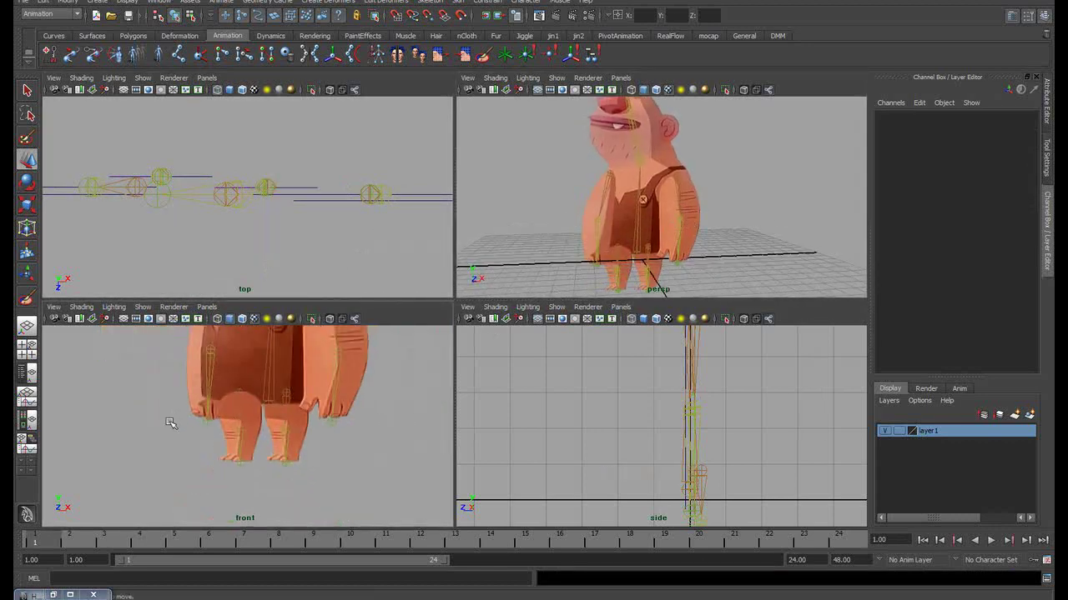
{"action": "scroll", "coordinate": [170, 428], "scroll_direction": "down", "scroll_amount": 1}
{"action": "left_click", "coordinate": [242, 389]}
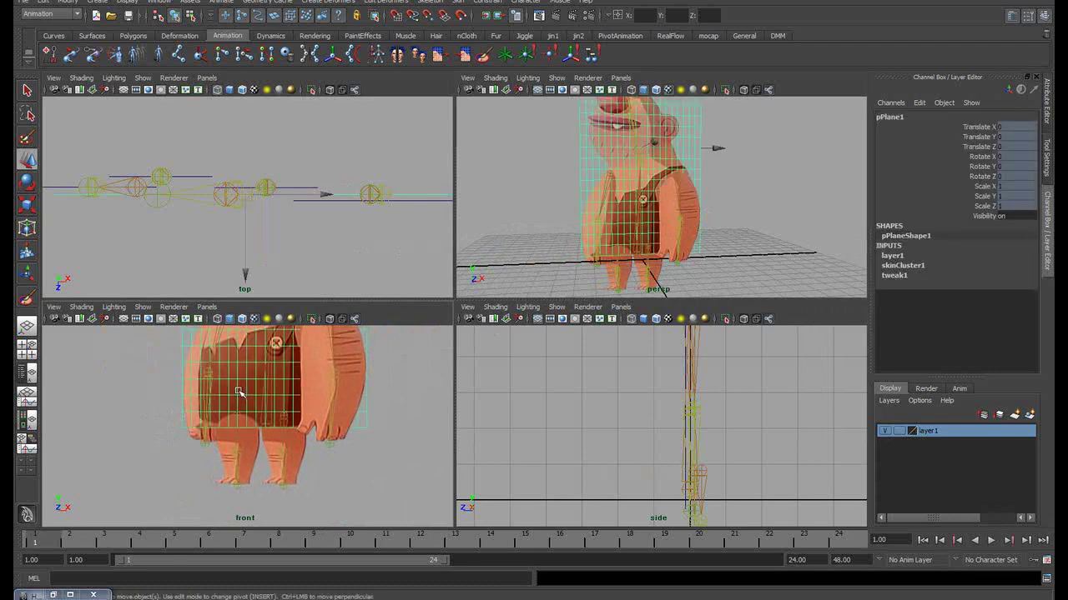
{"action": "left_click", "coordinate": [243, 452]}
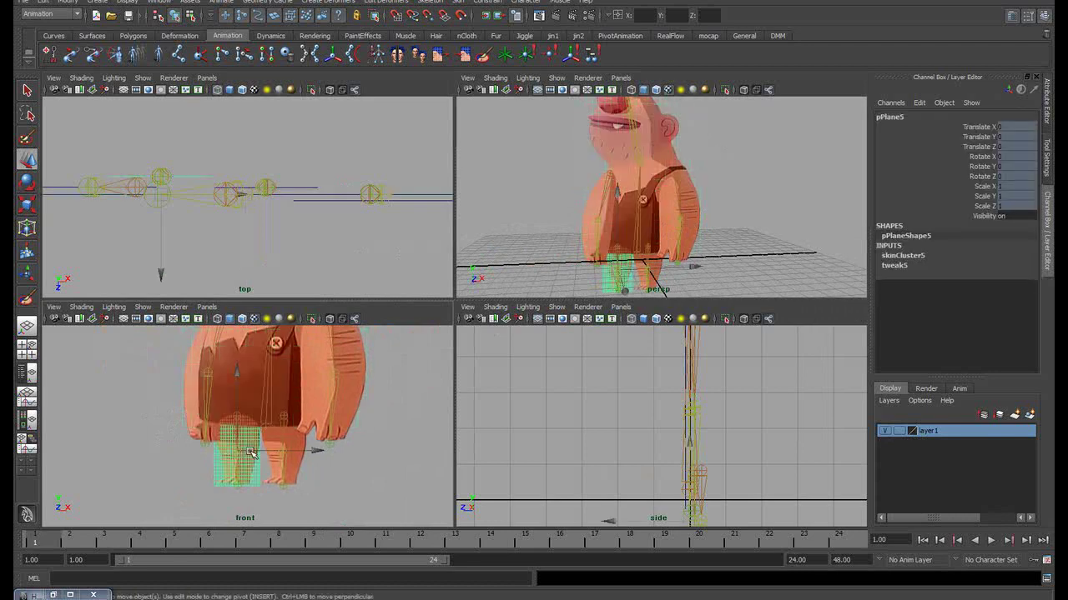
{"action": "left_click", "coordinate": [181, 473]}
{"action": "key", "text": "space"}
{"action": "mouse_move", "coordinate": [296, 414]}
{"action": "right_mouse_down", "text": "alt"}
{"action": "mouse_move", "coordinate": [269, 295]}
{"action": "mouse_move", "coordinate": [248, 400]}
{"action": "right_mouse_up", "text": "alt"}
{"action": "right_click_drag", "start_coordinate": [376, 329], "coordinate": [496, 309], "text": "alt"}
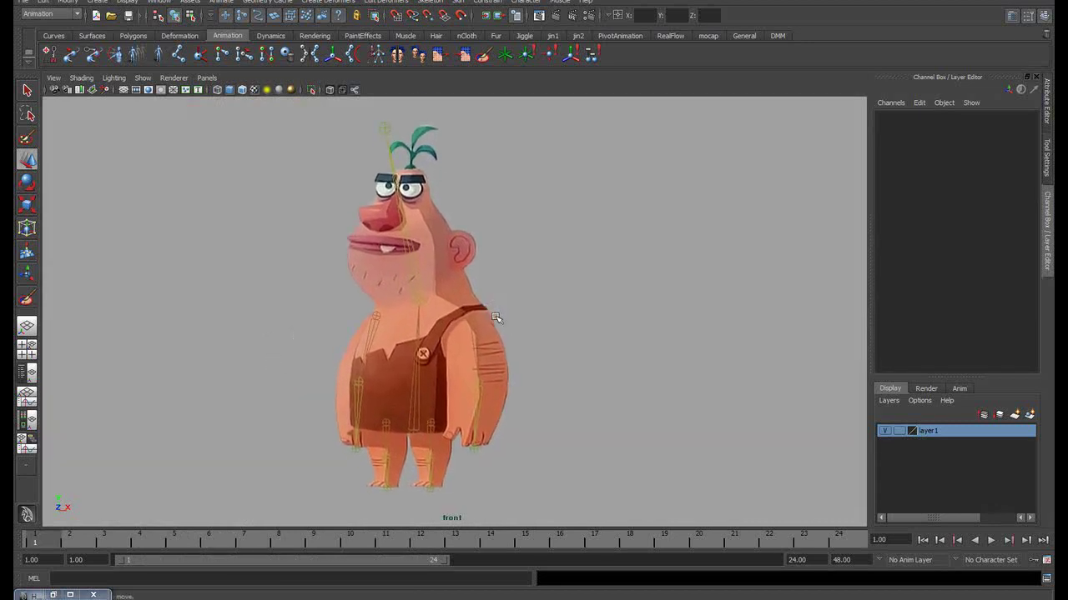
{"action": "middle_click_drag", "start_coordinate": [531, 294], "coordinate": [536, 286], "text": "alt"}
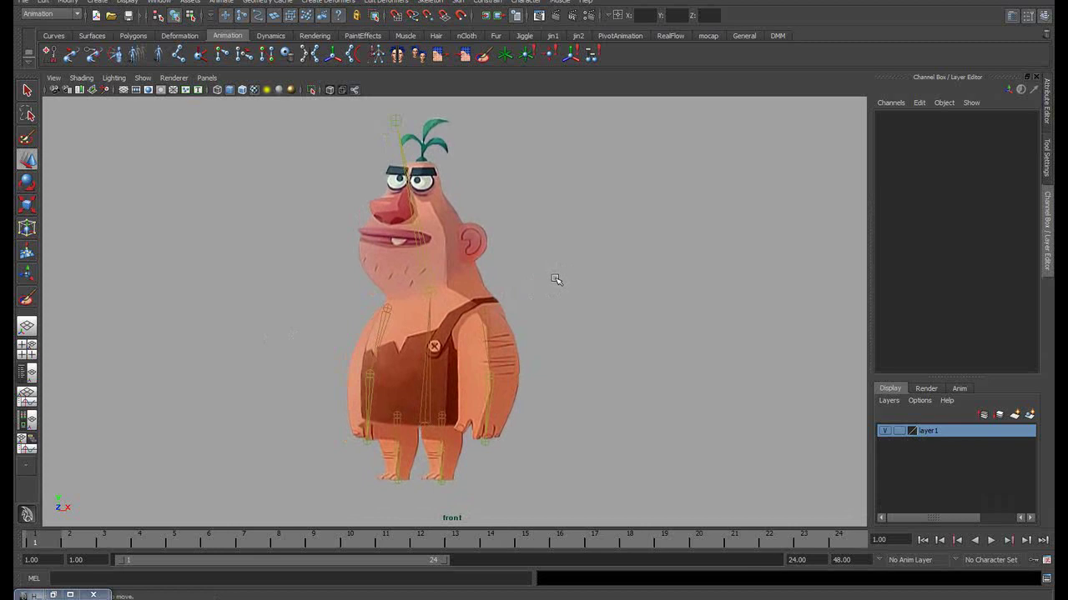
Cycle the viewport background to black and recentre the front view
{"action": "key", "text": "alt+b"}
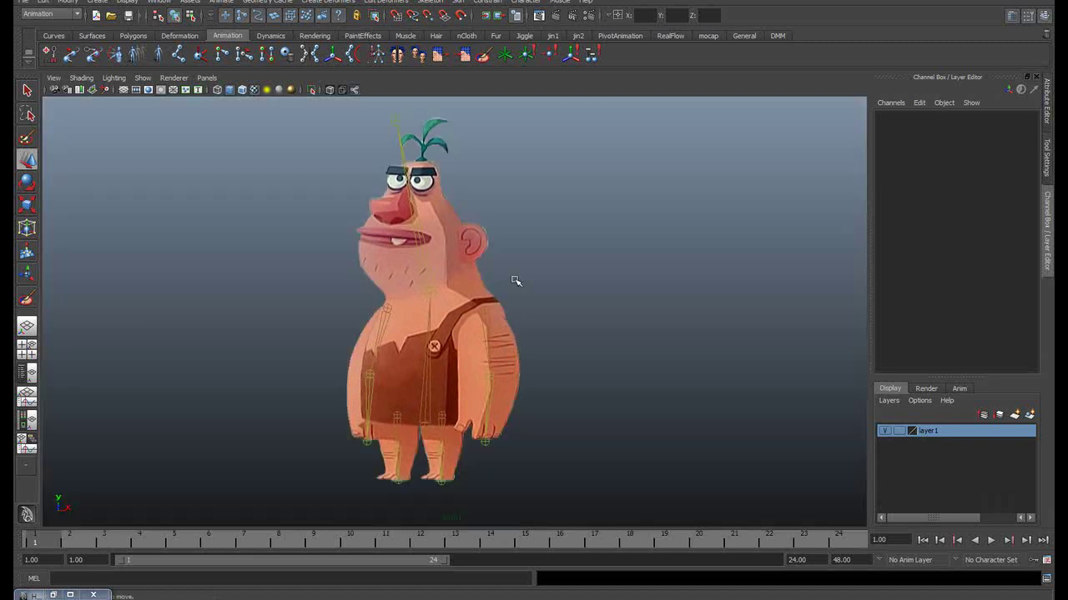
{"action": "key", "text": "alt+b"}
{"action": "middle_click_drag", "start_coordinate": [447, 291], "coordinate": [525, 288], "text": "alt"}
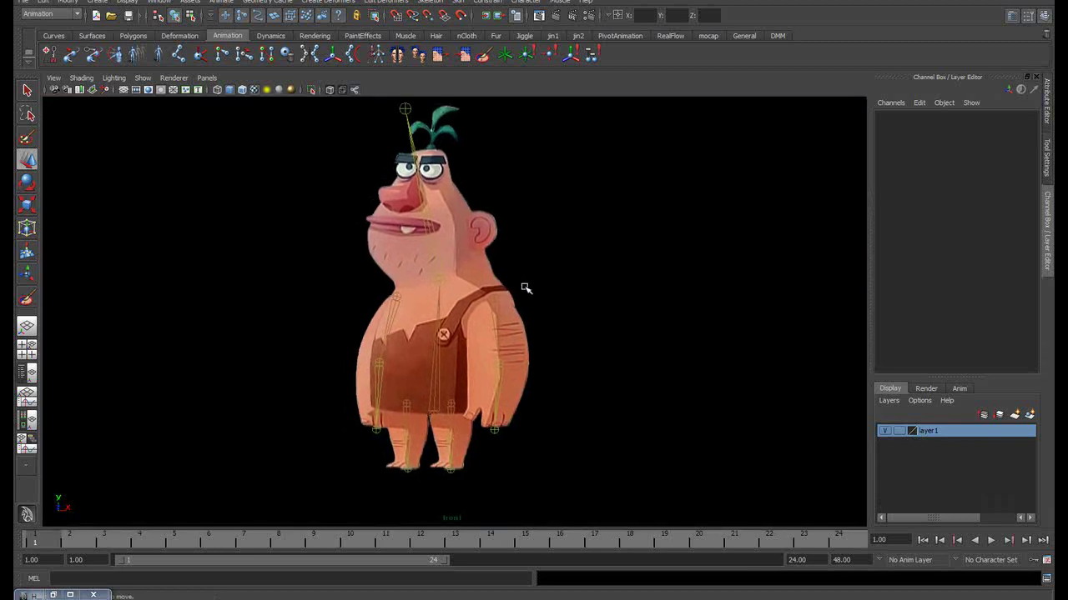
Test-rotate joint2 to tilt the upper body, then undo the rotation
{"action": "left_click", "coordinate": [417, 240]}
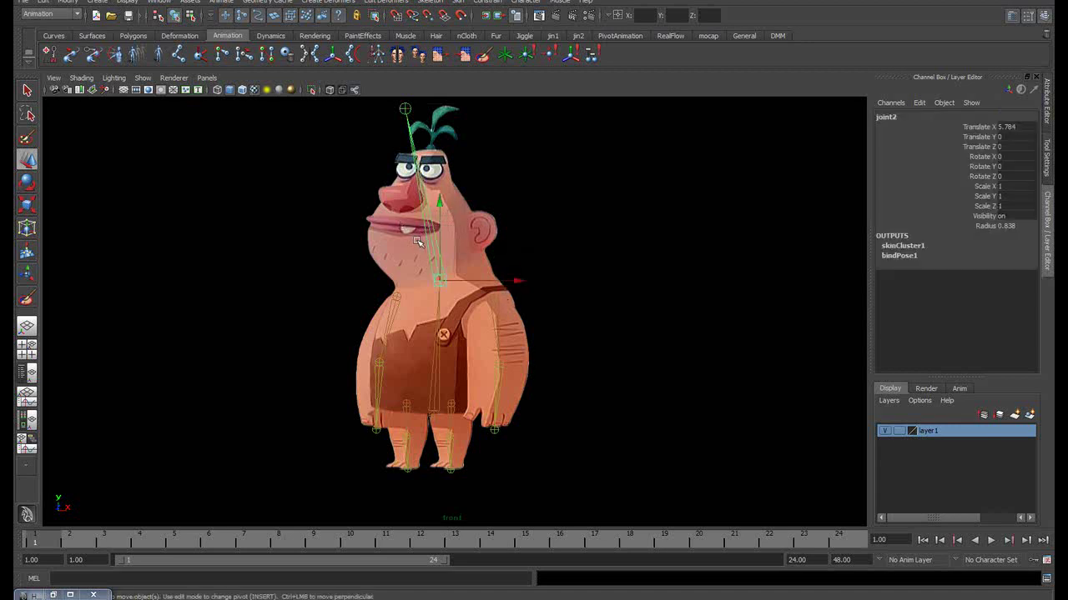
{"action": "key", "text": "e"}
{"action": "mouse_move", "coordinate": [550, 249]}
{"action": "left_mouse_down"}
{"action": "mouse_move", "coordinate": [528, 227]}
{"action": "mouse_move", "coordinate": [544, 241]}
{"action": "left_mouse_up"}
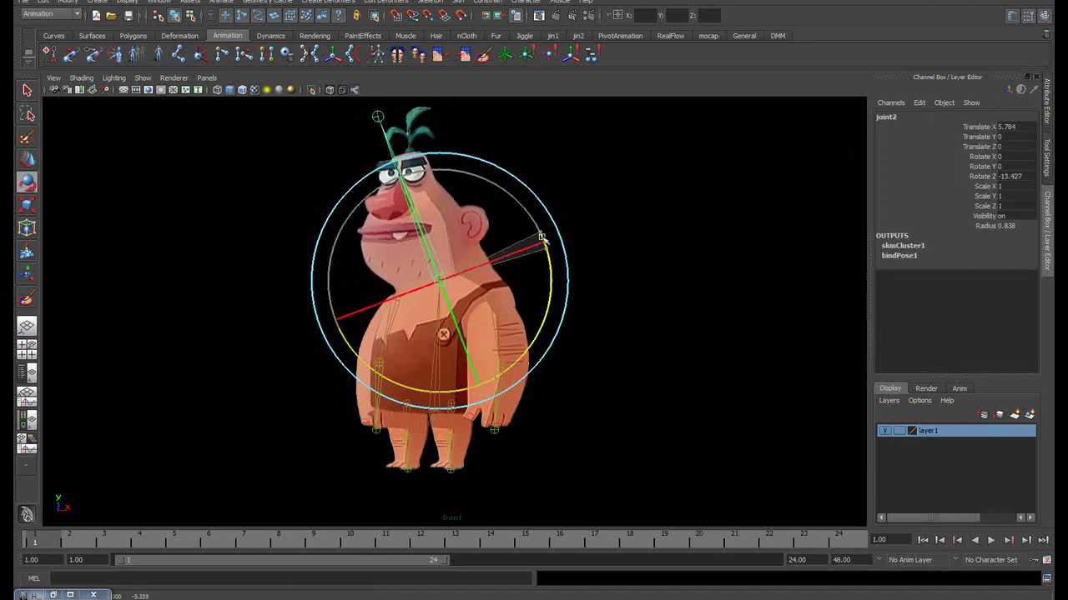
{"action": "key", "text": "ctrl+z"}
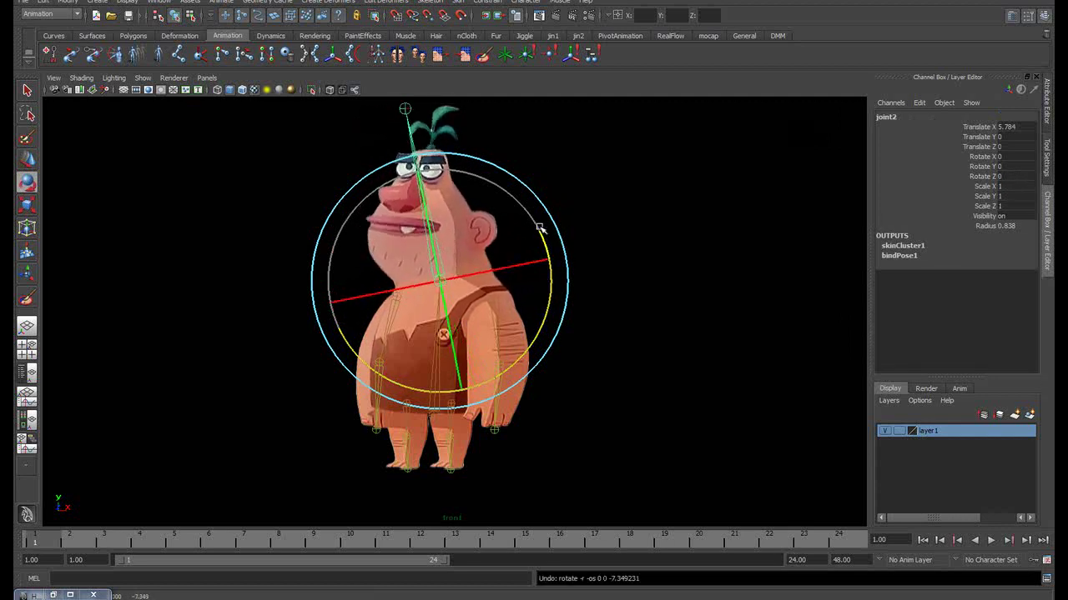
{"action": "left_click", "coordinate": [588, 278]}
{"action": "mouse_move", "coordinate": [572, 286]}
{"action": "left_mouse_down", "text": "alt"}
{"action": "mouse_move", "coordinate": [500, 274]}
{"action": "mouse_move", "coordinate": [512, 276]}
{"action": "left_mouse_up", "text": "alt"}
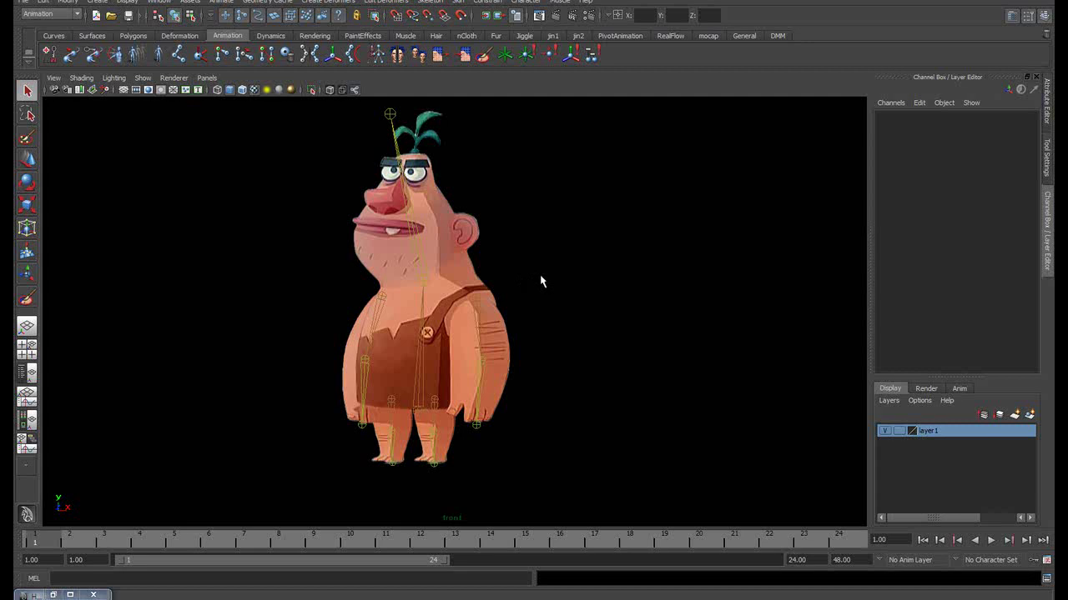
Move arm joint joint7 slightly to test how the skeleton follows
{"action": "left_click", "coordinate": [480, 306]}
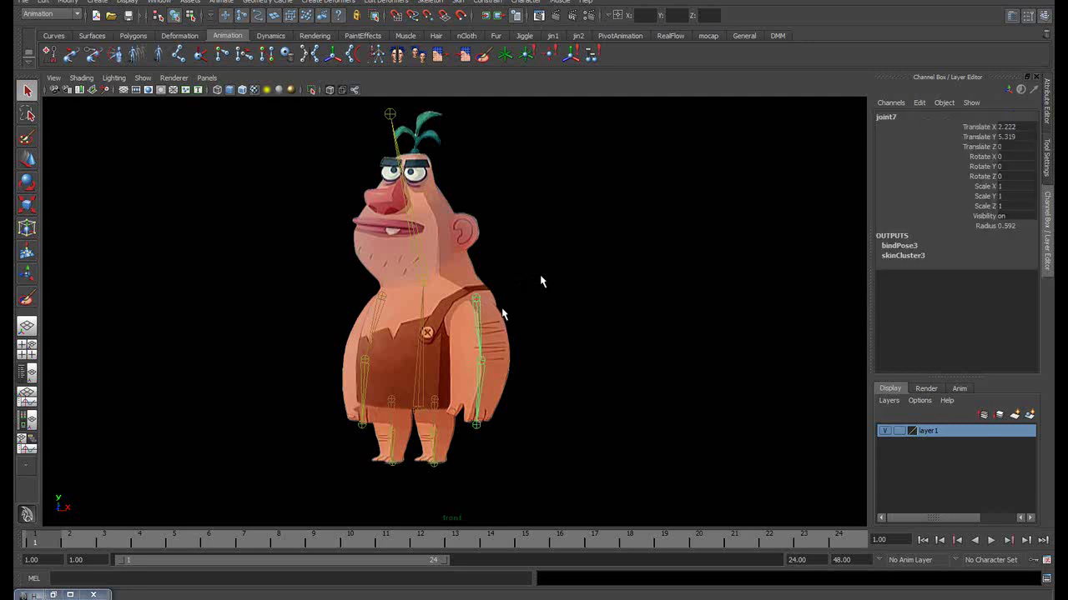
{"action": "key", "text": "w"}
{"action": "scroll", "coordinate": [543, 286], "scroll_direction": "up", "scroll_amount": 3}
{"action": "scroll", "coordinate": [600, 271], "scroll_direction": "up", "scroll_amount": 2}
{"action": "left_click_drag", "start_coordinate": [477, 262], "coordinate": [472, 248]}
{"action": "middle_click_drag", "start_coordinate": [474, 248], "coordinate": [640, 219], "text": "alt"}
{"action": "middle_click_drag", "start_coordinate": [444, 272], "coordinate": [403, 282], "text": "alt"}
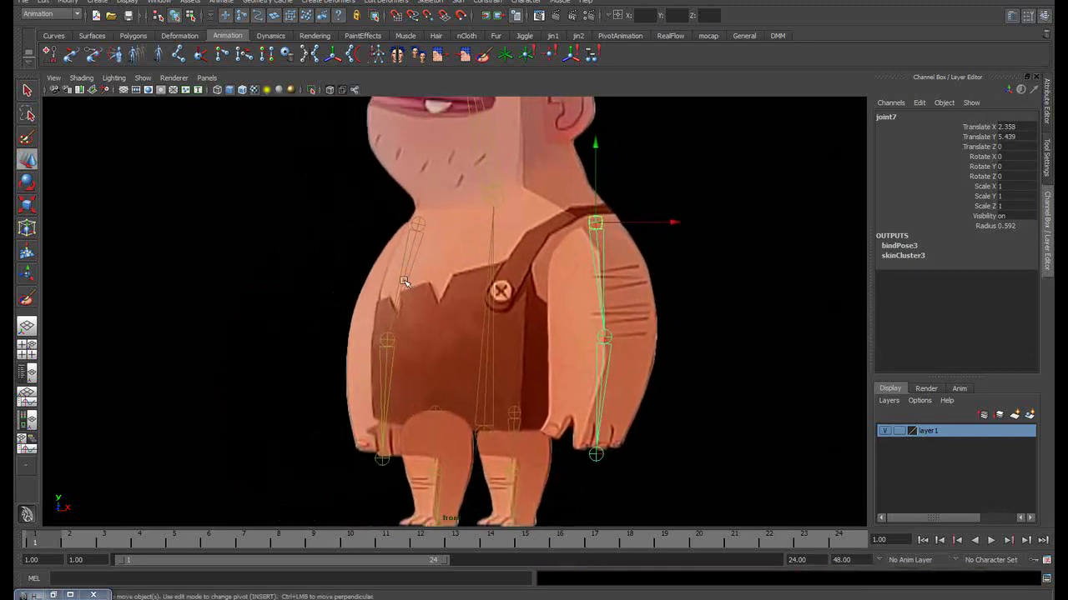
Raise shoulder joint joint4 slightly, then deselect and reframe the character
{"action": "left_click", "coordinate": [419, 226]}
{"action": "left_click_drag", "start_coordinate": [418, 228], "coordinate": [423, 219]}
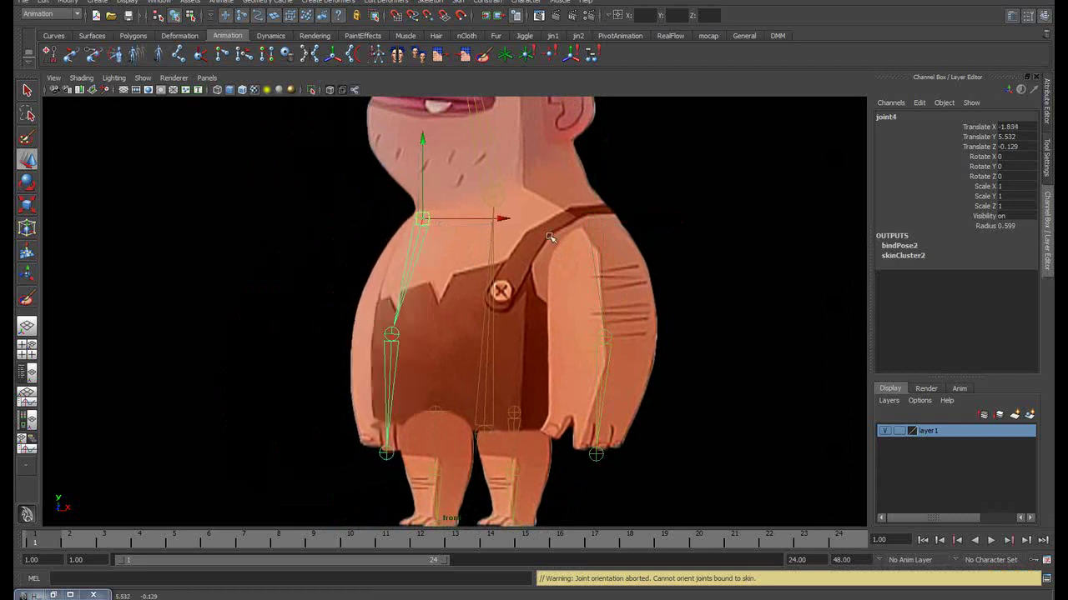
{"action": "left_click", "coordinate": [700, 221]}
{"action": "scroll", "coordinate": [667, 233], "scroll_direction": "down", "scroll_amount": 3}
{"action": "middle_click_drag", "start_coordinate": [443, 265], "coordinate": [357, 283], "text": "alt"}
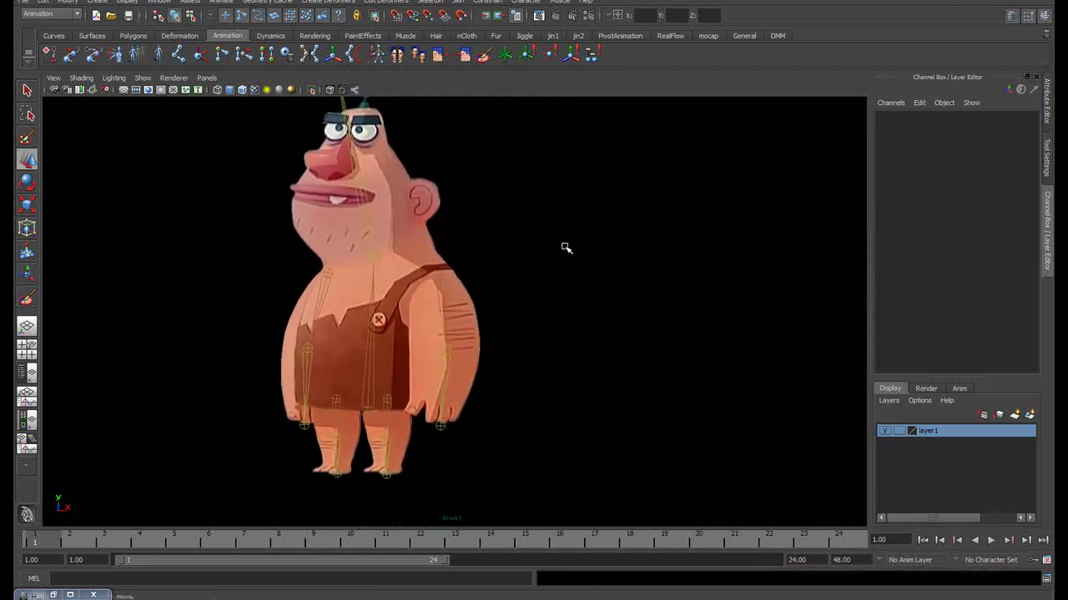
Tumble the perspective view around the caveman, then bring the Notepad rigging notes forward
{"action": "key", "text": "space"}
{"action": "key", "text": "space"}
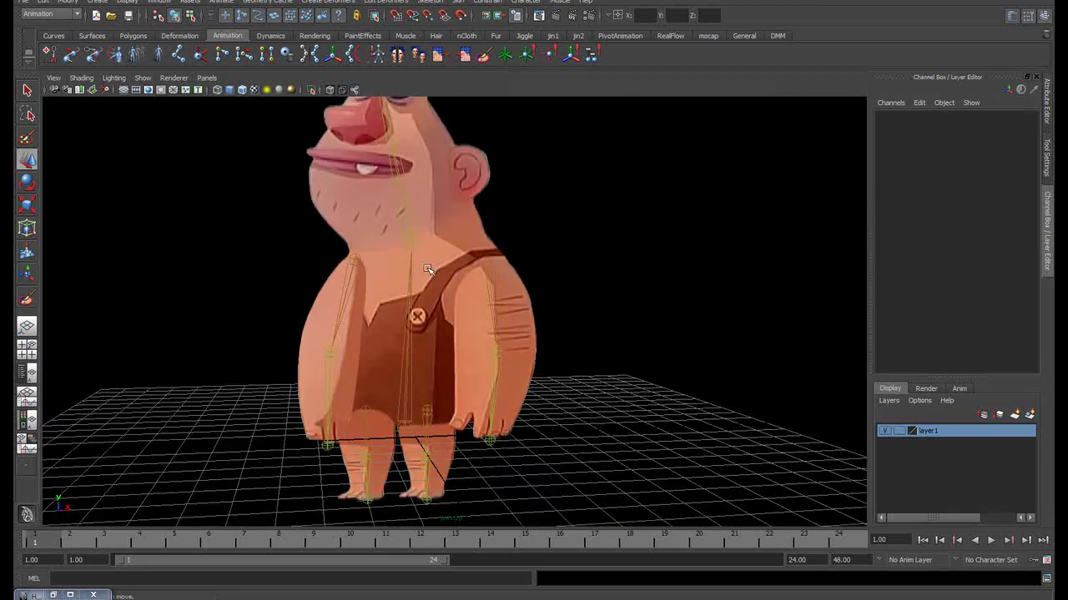
{"action": "mouse_move", "coordinate": [588, 230]}
{"action": "left_mouse_down", "text": "alt"}
{"action": "mouse_move", "coordinate": [459, 270]}
{"action": "mouse_move", "coordinate": [442, 297]}
{"action": "mouse_move", "coordinate": [557, 289]}
{"action": "mouse_move", "coordinate": [684, 245]}
{"action": "mouse_move", "coordinate": [520, 245]}
{"action": "mouse_move", "coordinate": [476, 270]}
{"action": "mouse_move", "coordinate": [488, 279]}
{"action": "mouse_move", "coordinate": [443, 257]}
{"action": "mouse_move", "coordinate": [543, 245]}
{"action": "mouse_move", "coordinate": [458, 207]}
{"action": "mouse_move", "coordinate": [467, 191]}
{"action": "mouse_move", "coordinate": [521, 189]}
{"action": "mouse_move", "coordinate": [386, 191]}
{"action": "mouse_move", "coordinate": [312, 231]}
{"action": "mouse_move", "coordinate": [406, 229]}
{"action": "left_mouse_up", "text": "alt"}
{"action": "mouse_move", "coordinate": [405, 229]}
{"action": "right_mouse_down", "text": "alt"}
{"action": "mouse_move", "coordinate": [345, 231]}
{"action": "mouse_move", "coordinate": [367, 231]}
{"action": "mouse_move", "coordinate": [386, 251]}
{"action": "right_mouse_up", "text": "alt"}
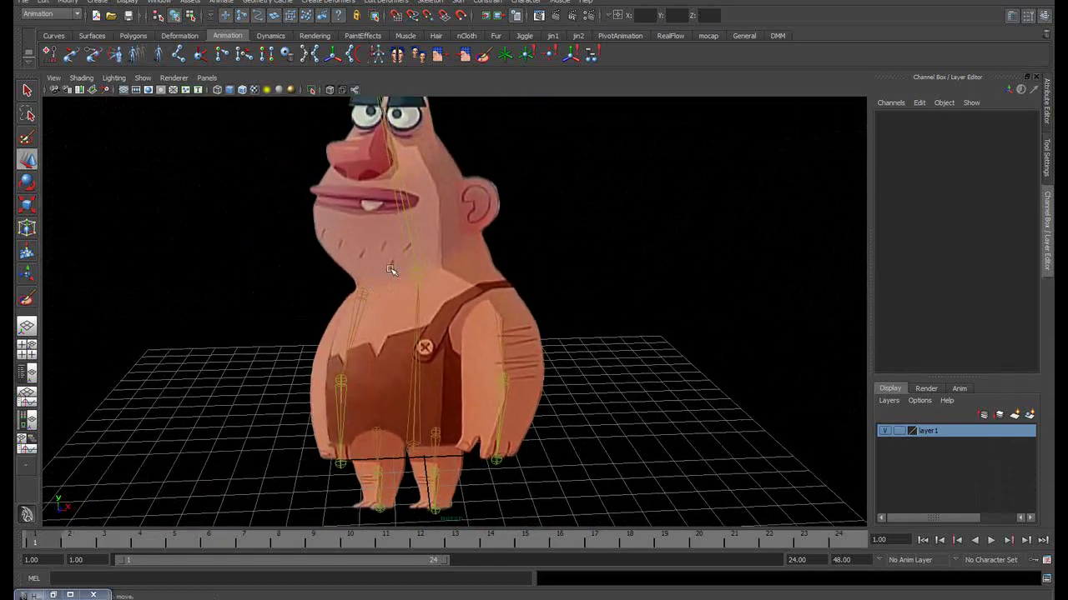
{"action": "middle_click_drag", "start_coordinate": [434, 212], "coordinate": [415, 227], "text": "alt"}
{"action": "left_click_drag", "start_coordinate": [415, 227], "coordinate": [423, 206], "text": "alt"}
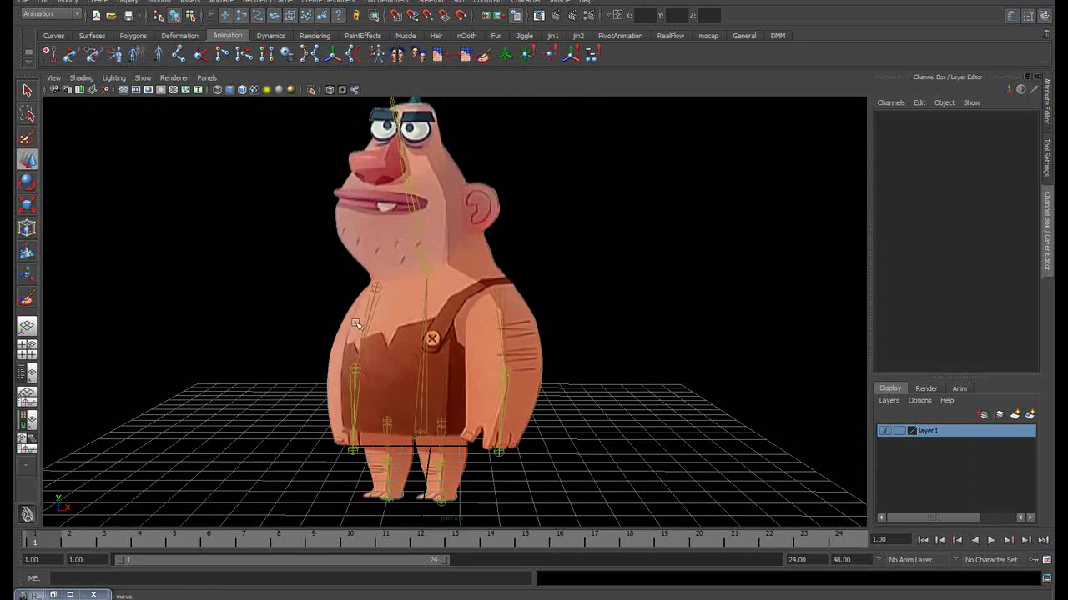
{"action": "left_click", "coordinate": [467, 575]}
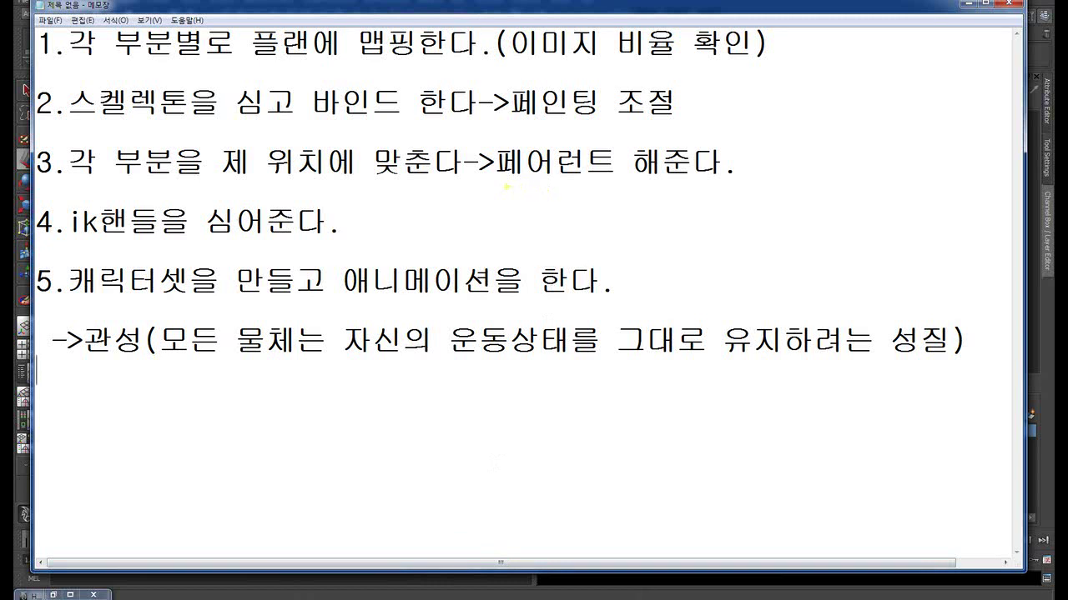
Circle step 3's parenting note, clear the mark, and return to Maya
{"action": "mouse_move", "coordinate": [500, 187]}
{"action": "left_mouse_down"}
{"action": "mouse_move", "coordinate": [741, 151]}
{"action": "mouse_move", "coordinate": [537, 136]}
{"action": "mouse_move", "coordinate": [477, 199]}
{"action": "mouse_move", "coordinate": [755, 152]}
{"action": "mouse_move", "coordinate": [538, 131]}
{"action": "left_mouse_up"}
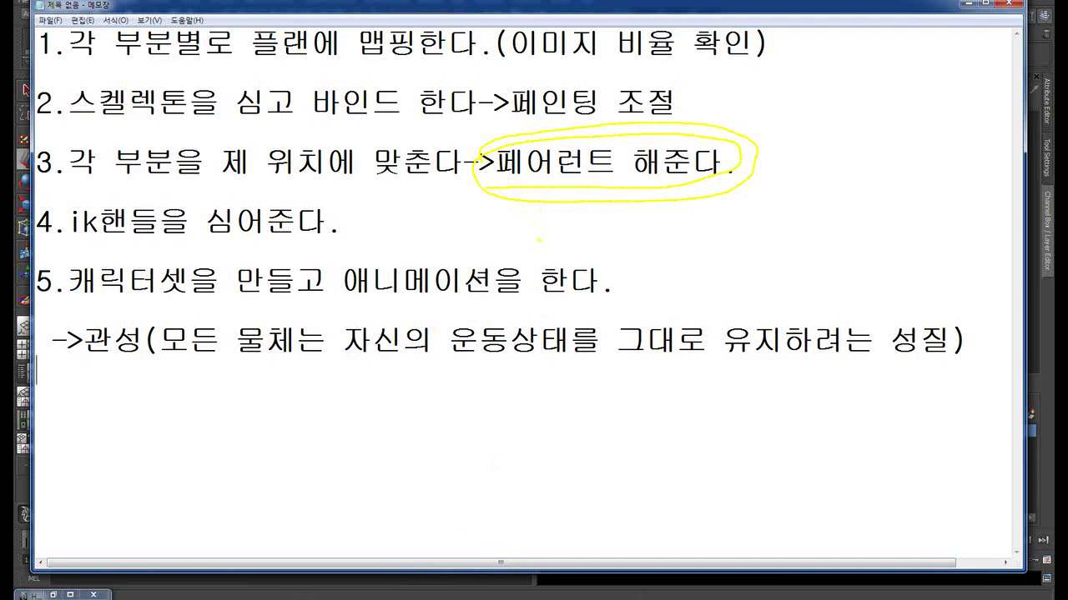
{"action": "key", "text": "Escape"}
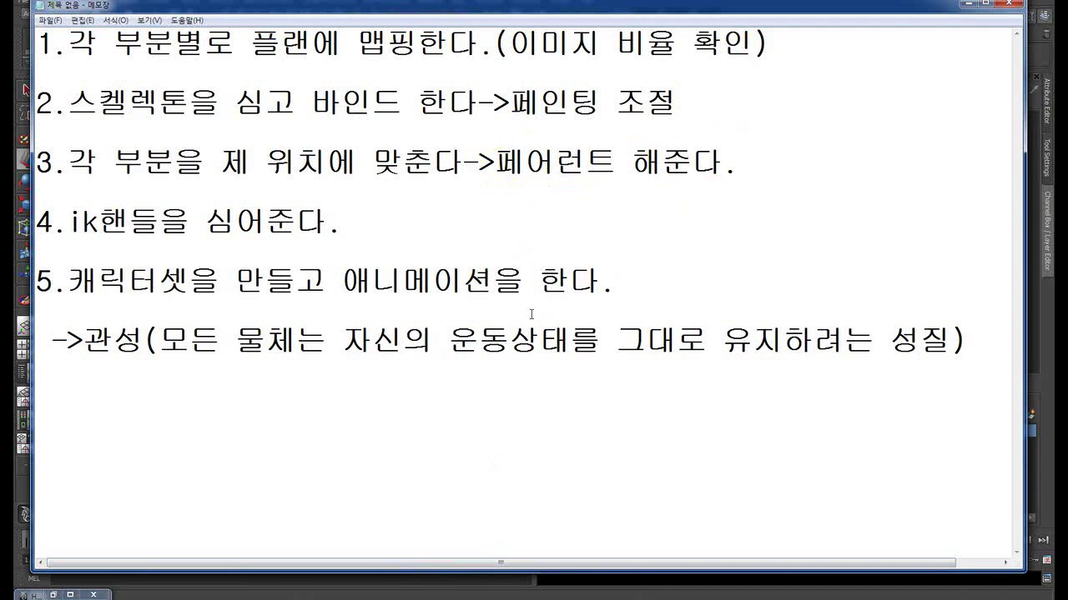
{"action": "key", "text": "alt+Tab"}
Hide layer1 so only the joint chains remain visible
{"action": "left_click_drag", "start_coordinate": [539, 263], "coordinate": [578, 262], "text": "alt"}
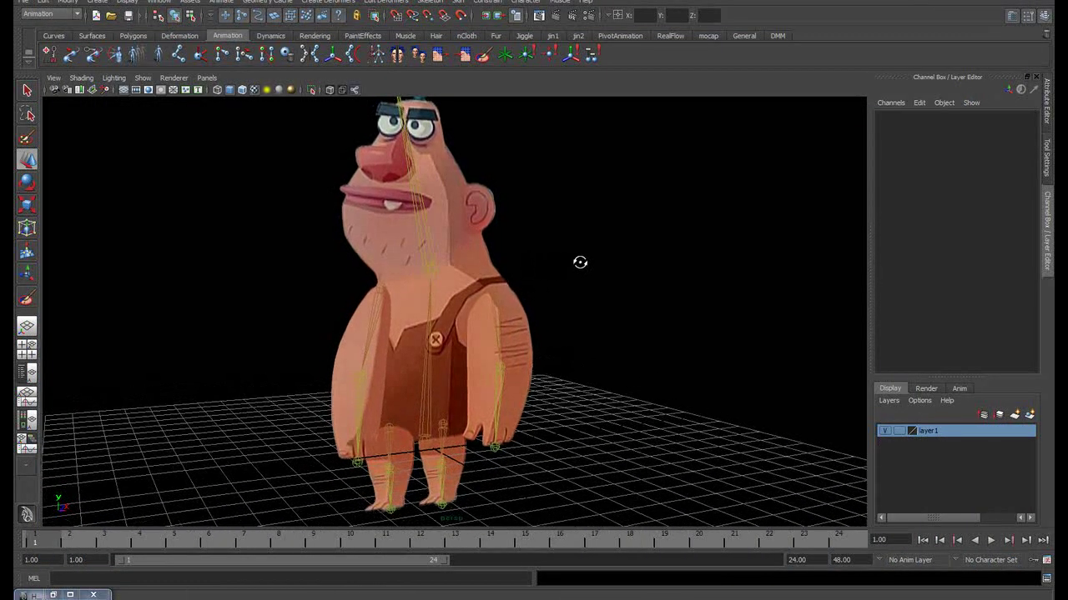
{"action": "scroll", "coordinate": [554, 261], "scroll_direction": "up", "scroll_amount": 3}
{"action": "scroll", "coordinate": [555, 261], "scroll_direction": "up", "scroll_amount": 3}
{"action": "key", "text": "q"}
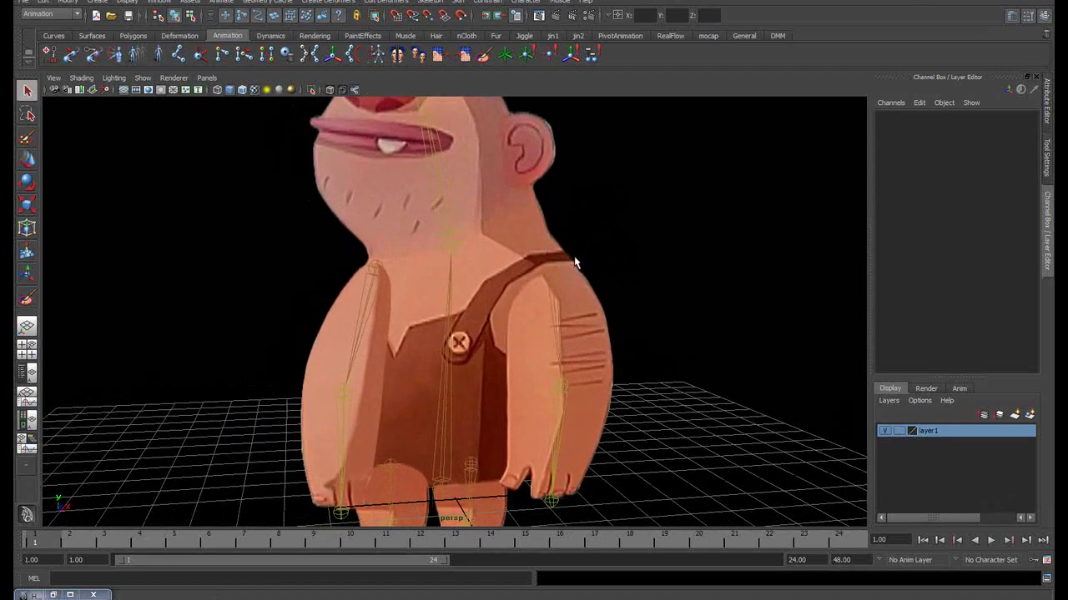
{"action": "left_click", "coordinate": [884, 431]}
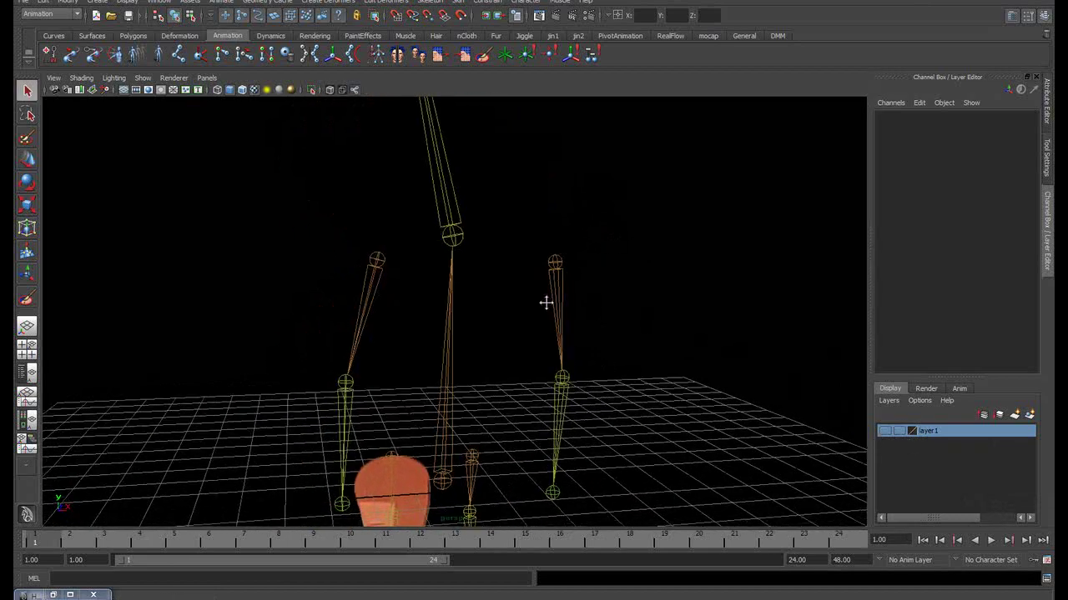
Select the joint7 chain and then spine root joint1 for parenting
{"action": "mouse_move", "coordinate": [545, 303]}
{"action": "left_mouse_down", "text": "alt"}
{"action": "mouse_move", "coordinate": [507, 267]}
{"action": "mouse_move", "coordinate": [481, 276]}
{"action": "mouse_move", "coordinate": [474, 253]}
{"action": "mouse_move", "coordinate": [425, 276]}
{"action": "mouse_move", "coordinate": [401, 269]}
{"action": "left_mouse_up", "text": "alt"}
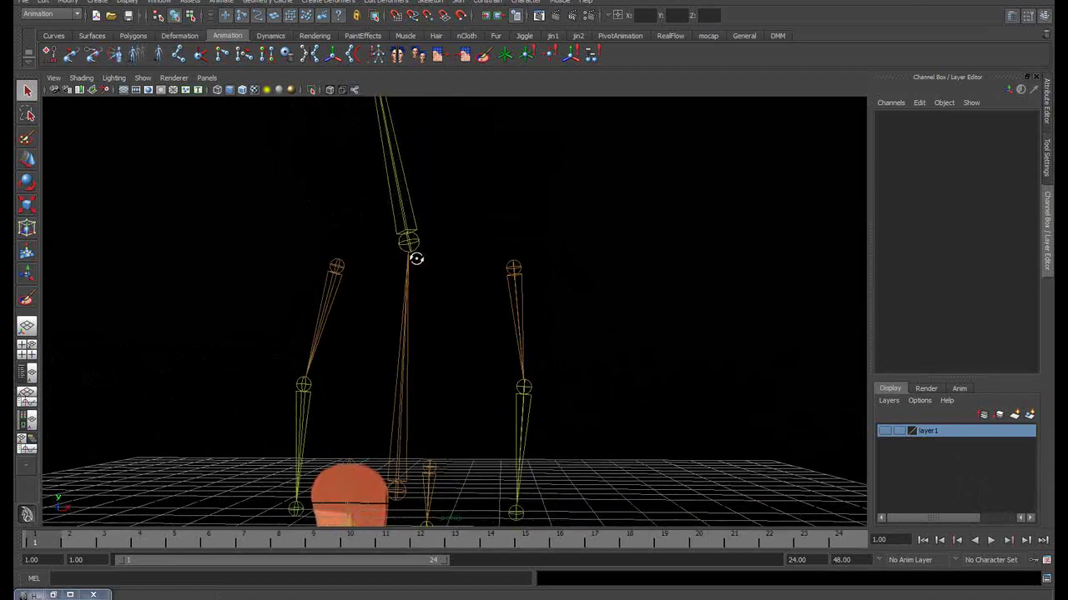
{"action": "mouse_move", "coordinate": [489, 241]}
{"action": "left_mouse_down", "text": "alt"}
{"action": "mouse_move", "coordinate": [361, 287]}
{"action": "mouse_move", "coordinate": [379, 269]}
{"action": "left_mouse_up", "text": "alt"}
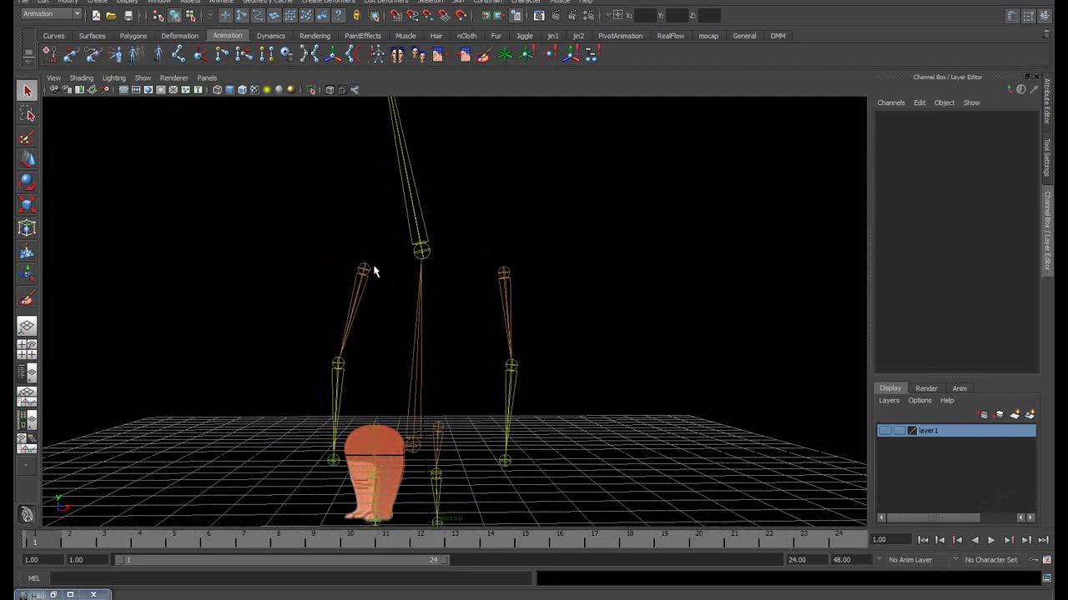
{"action": "left_click", "coordinate": [503, 275]}
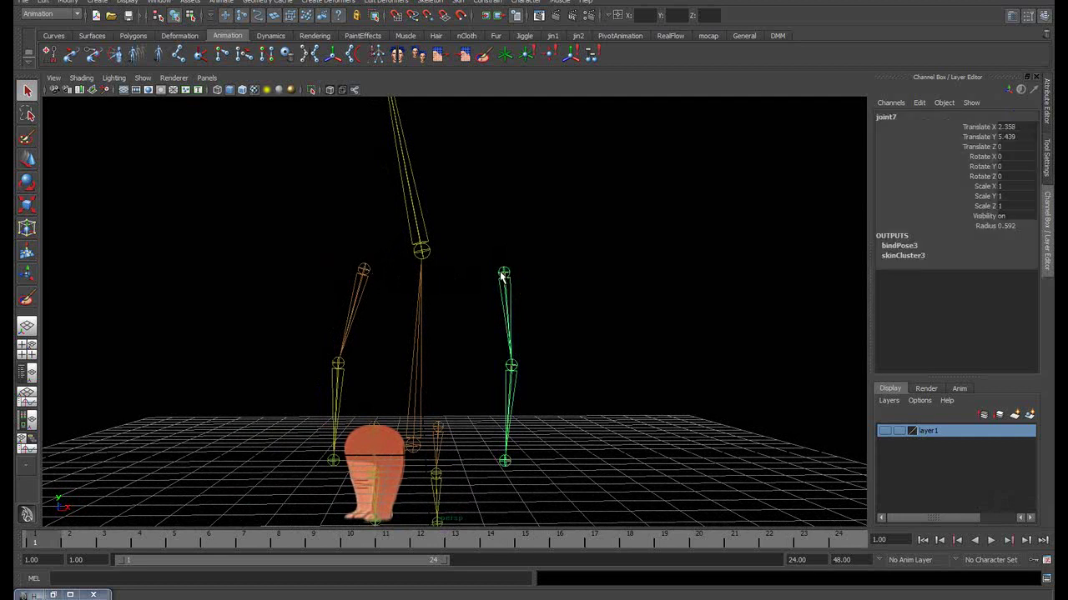
{"action": "left_click", "coordinate": [424, 456]}
{"action": "mouse_move", "coordinate": [428, 460]}
{"action": "left_mouse_down", "text": "alt"}
{"action": "mouse_move", "coordinate": [472, 344]}
{"action": "mouse_move", "coordinate": [450, 334]}
{"action": "mouse_move", "coordinate": [469, 333]}
{"action": "mouse_move", "coordinate": [457, 345]}
{"action": "left_mouse_up", "text": "alt"}
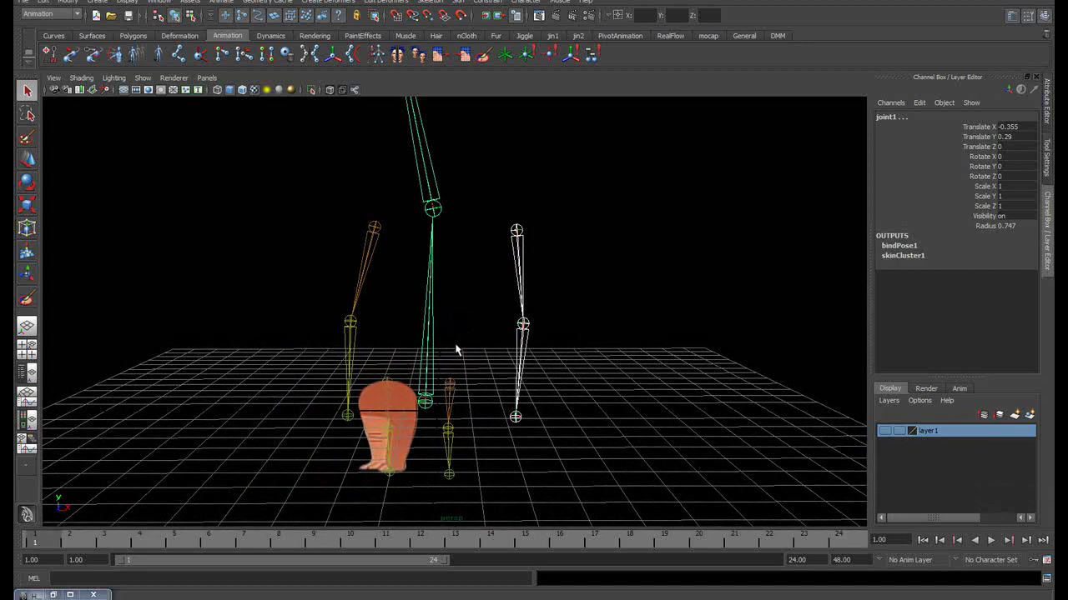
Parent the joint7 and joint4 chains under spine root joint1
{"action": "key", "text": "p"}
{"action": "left_click", "coordinate": [388, 261]}
{"action": "left_click", "coordinate": [375, 238]}
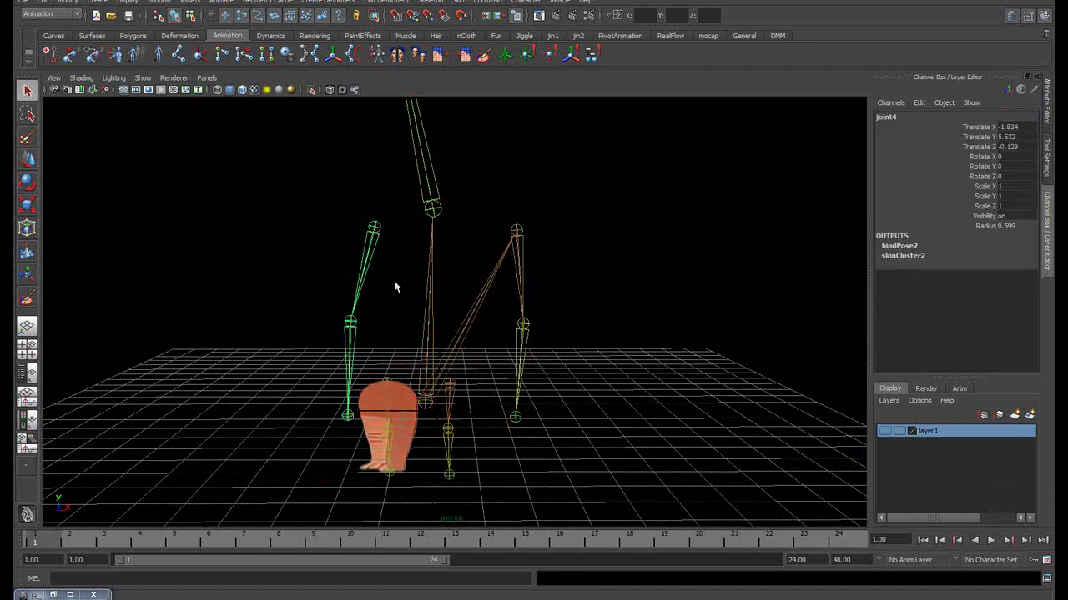
{"action": "left_click", "coordinate": [425, 408], "text": "shift"}
{"action": "key", "text": "p"}
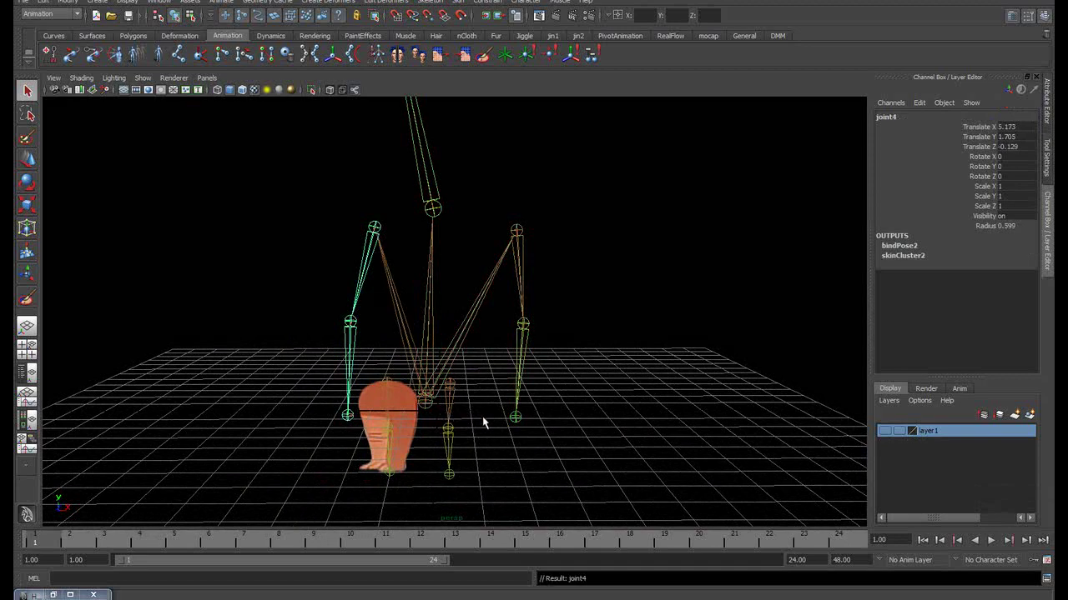
{"action": "left_click", "coordinate": [482, 417]}
Select the joint10 and joint13 leg chains with the spine root for parenting
{"action": "scroll", "coordinate": [512, 198], "scroll_direction": "up", "scroll_amount": 3}
{"action": "scroll", "coordinate": [512, 198], "scroll_direction": "up", "scroll_amount": 3}
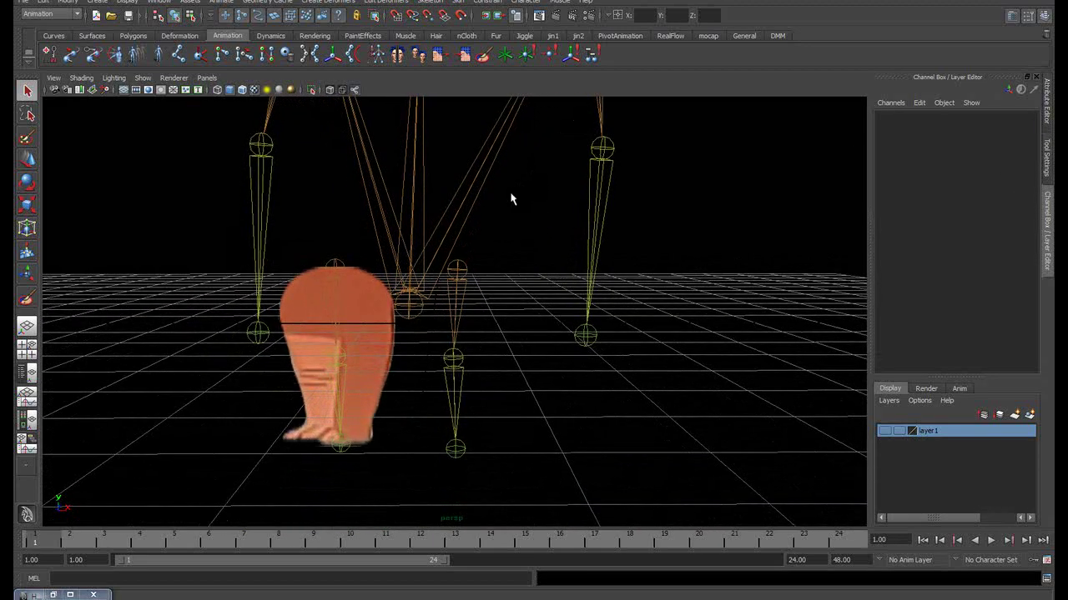
{"action": "left_click", "coordinate": [462, 274]}
{"action": "left_click", "coordinate": [461, 315]}
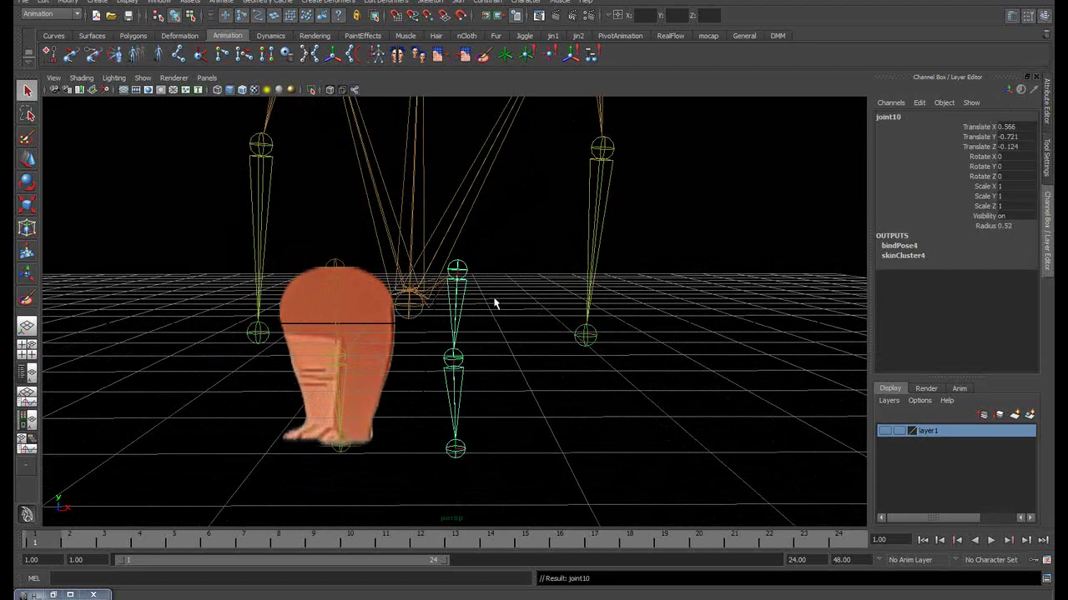
{"action": "left_click", "coordinate": [512, 286]}
{"action": "left_click_drag", "start_coordinate": [512, 286], "coordinate": [392, 264], "text": "alt"}
{"action": "left_click", "coordinate": [392, 264]}
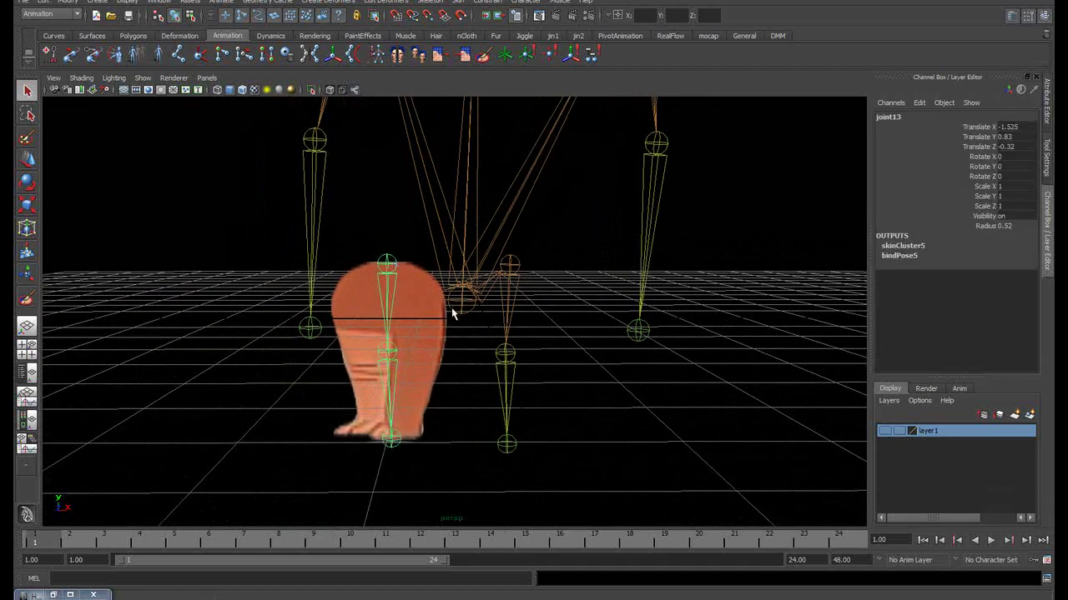
{"action": "left_click", "coordinate": [486, 316]}
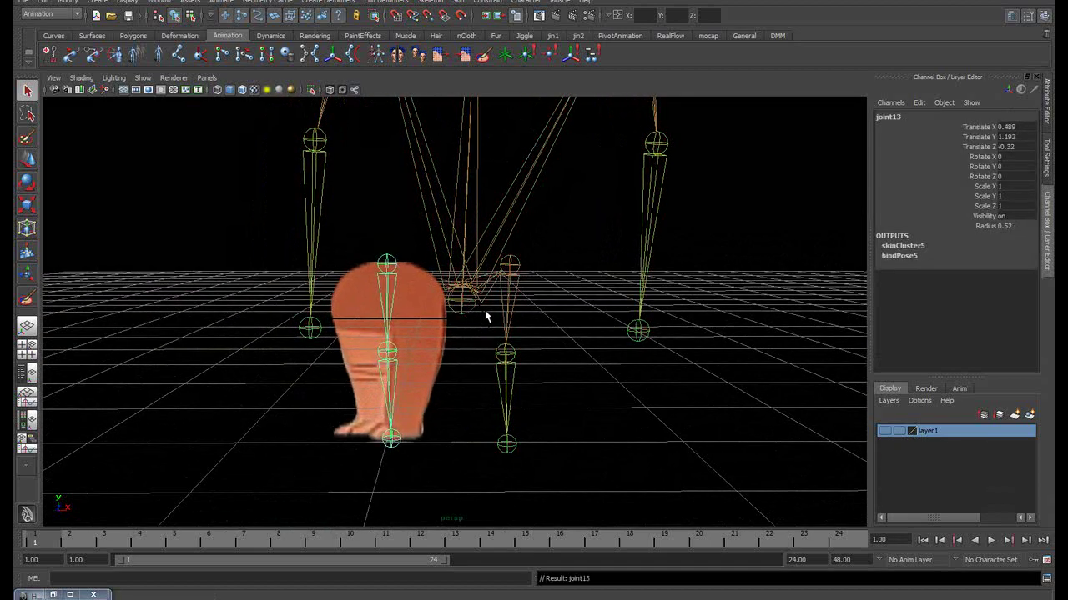
{"action": "left_click", "coordinate": [553, 289]}
Show layer1 again and select root joint1 with the Move tool to shift the rig
{"action": "left_click_drag", "start_coordinate": [574, 276], "coordinate": [349, 344], "text": "alt"}
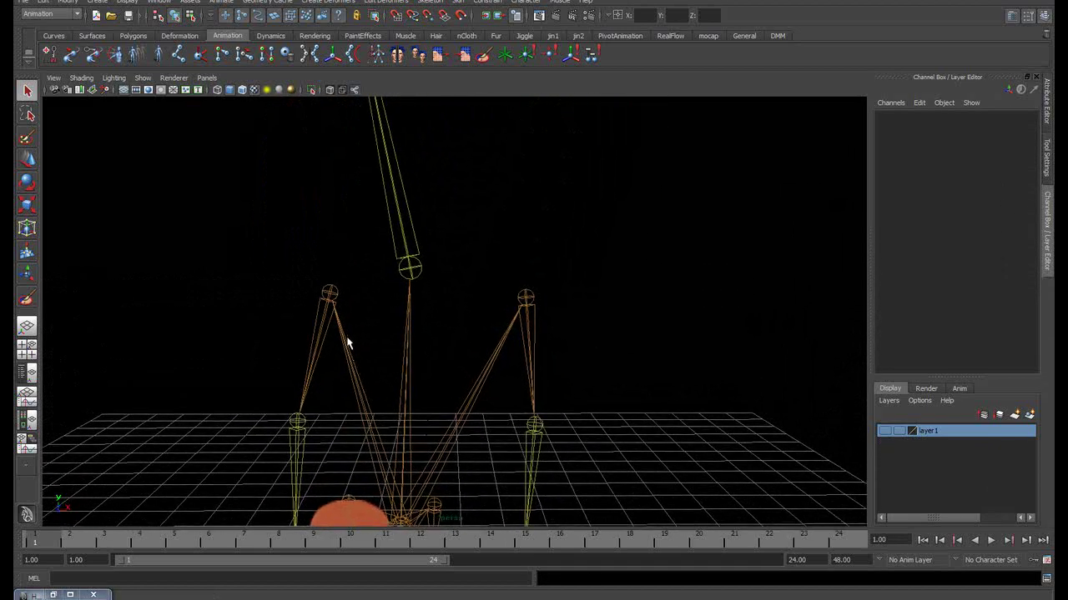
{"action": "left_click_drag", "start_coordinate": [352, 302], "coordinate": [436, 236], "text": "alt"}
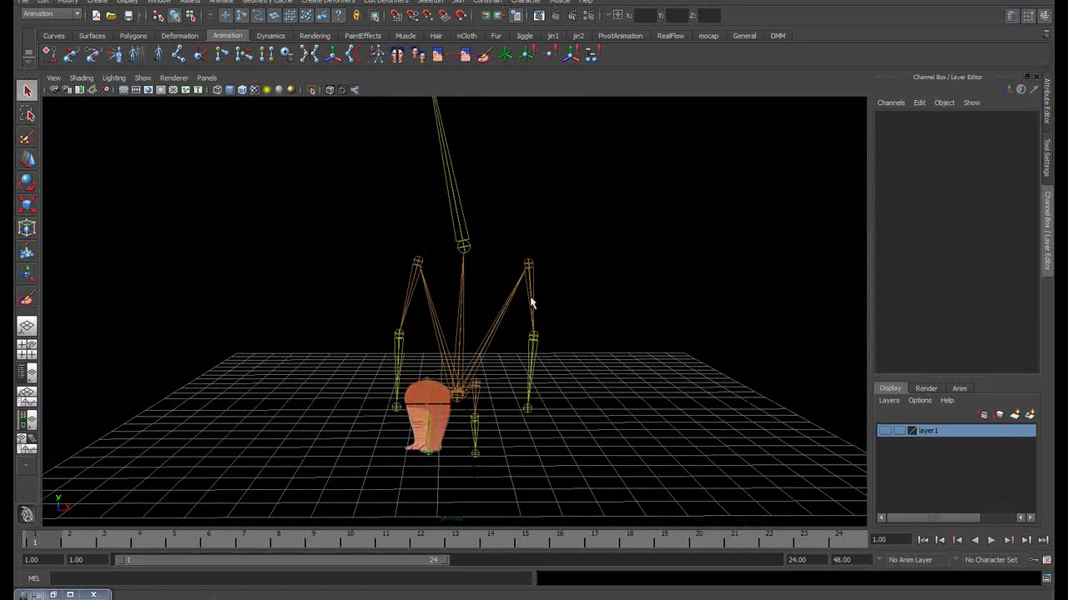
{"action": "left_click", "coordinate": [884, 435]}
{"action": "mouse_move", "coordinate": [608, 417]}
{"action": "left_mouse_down", "text": "alt"}
{"action": "mouse_move", "coordinate": [436, 353]}
{"action": "mouse_move", "coordinate": [398, 306]}
{"action": "mouse_move", "coordinate": [444, 307]}
{"action": "left_mouse_up", "text": "alt"}
{"action": "left_click", "coordinate": [435, 351]}
{"action": "key", "text": "w"}
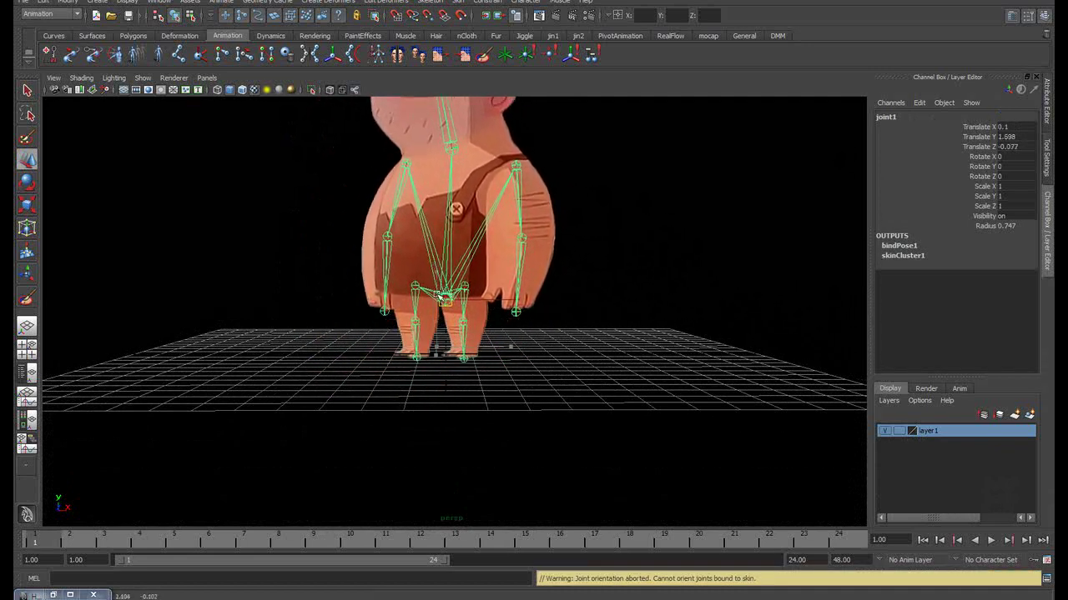
Undo the rig move, reselect root joint1, and undo further until layer1 is hidden
{"action": "key", "text": "ctrl+z"}
{"action": "key", "text": "ctrl+z"}
{"action": "key", "text": "ctrl+z"}
{"action": "key", "text": "ctrl+z"}
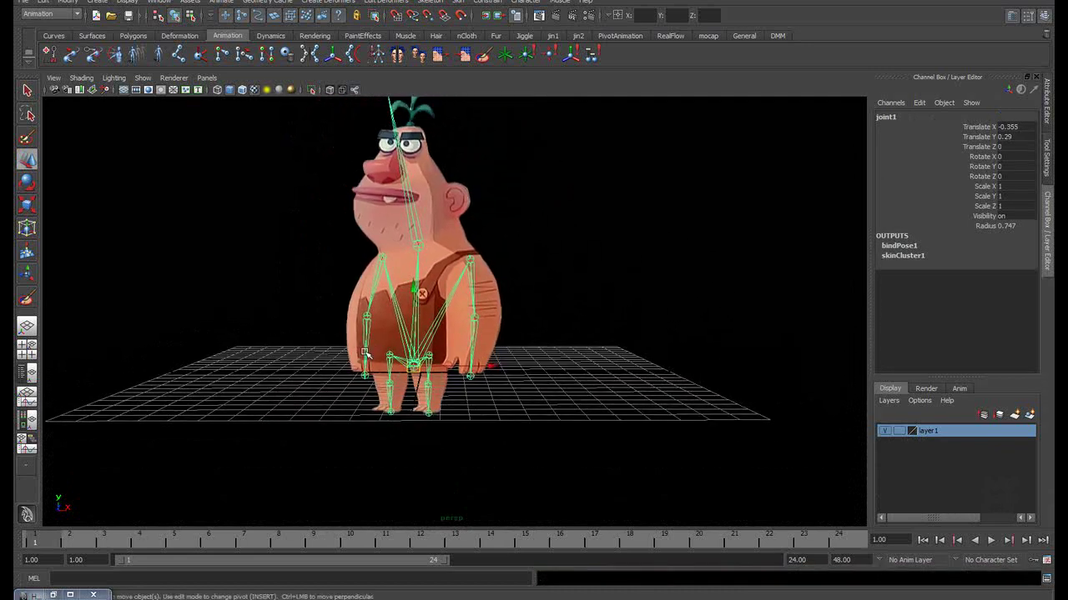
{"action": "key", "text": "ctrl+z"}
{"action": "key", "text": "ctrl+z"}
{"action": "key", "text": "q"}
{"action": "left_click", "coordinate": [554, 298]}
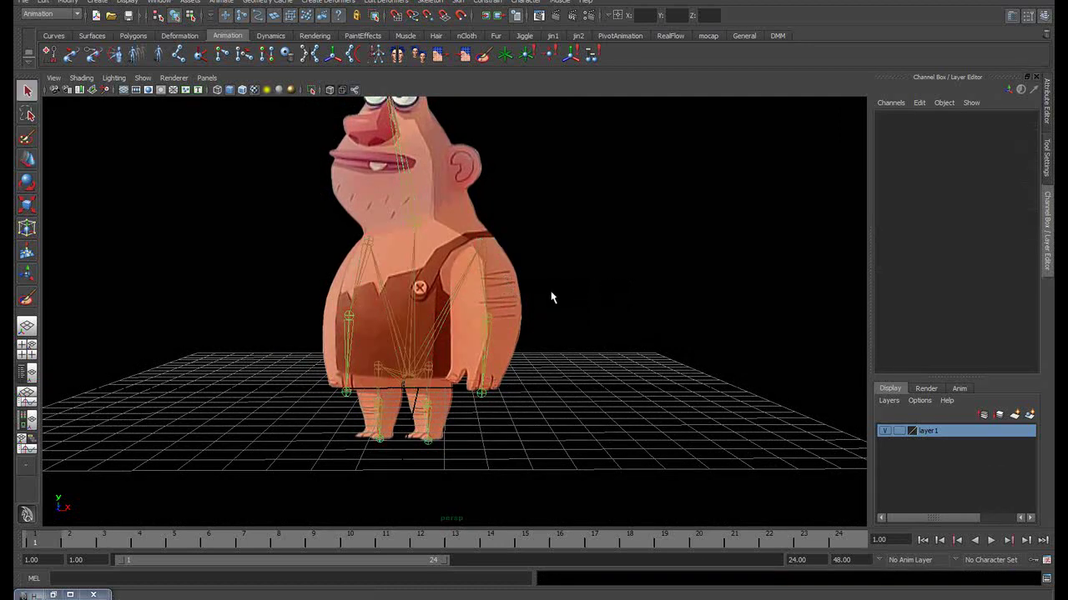
{"action": "left_click", "coordinate": [407, 286]}
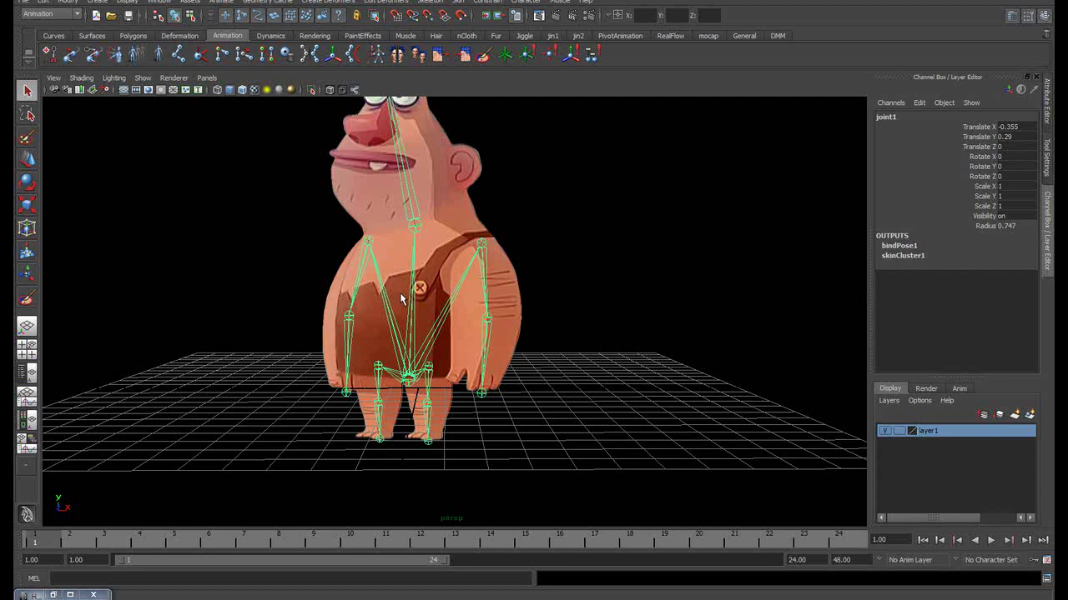
{"action": "key", "text": "ctrl+z"}
{"action": "key", "text": "ctrl+z"}
{"action": "key", "text": "ctrl+z"}
{"action": "key", "text": "ctrl+z"}
{"action": "key", "text": "ctrl+z"}
{"action": "key", "text": "ctrl+z"}
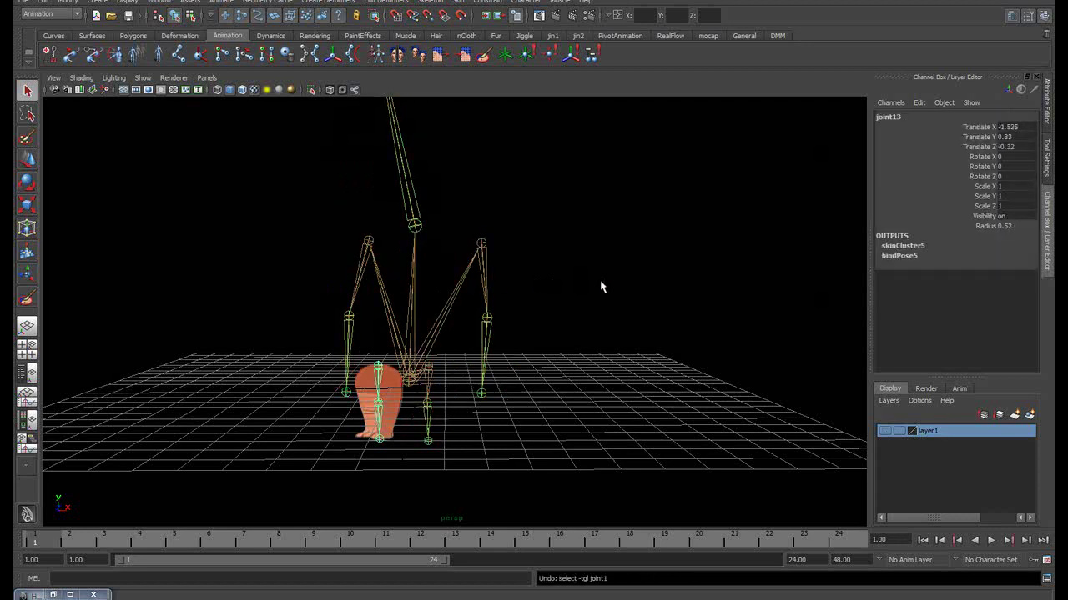
{"action": "key", "text": "ctrl+z"}
{"action": "key", "text": "ctrl+z"}
Undo the limb parenting further, then show layer1 to reveal the caveman's body and legs
{"action": "key", "text": "ctrl+z"}
{"action": "key", "text": "ctrl+z"}
{"action": "key", "text": "ctrl+z"}
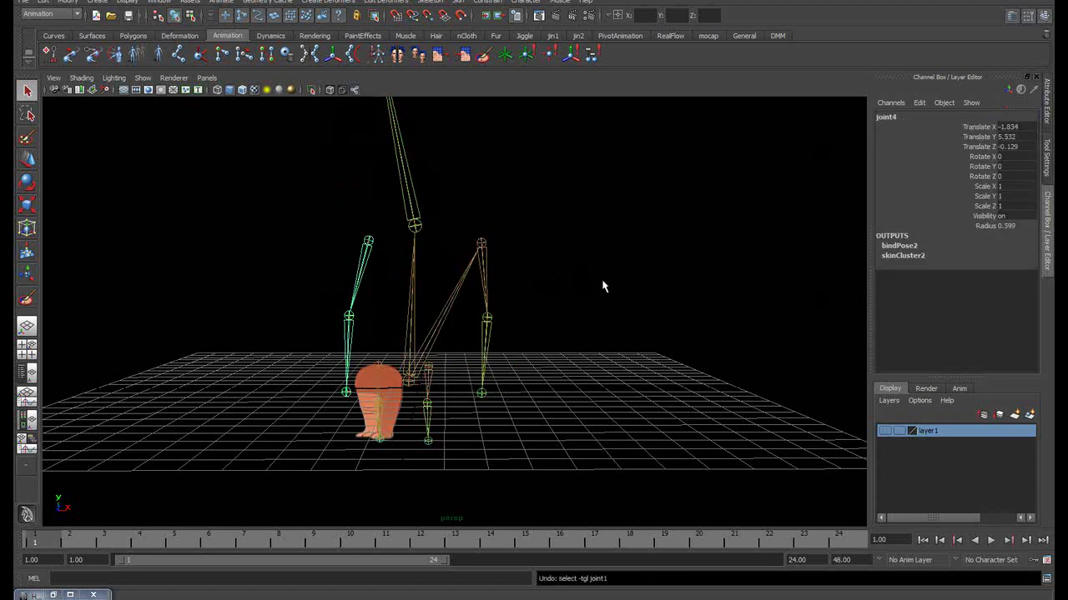
{"action": "key", "text": "ctrl+z"}
{"action": "key", "text": "ctrl+z"}
{"action": "key", "text": "ctrl+z"}
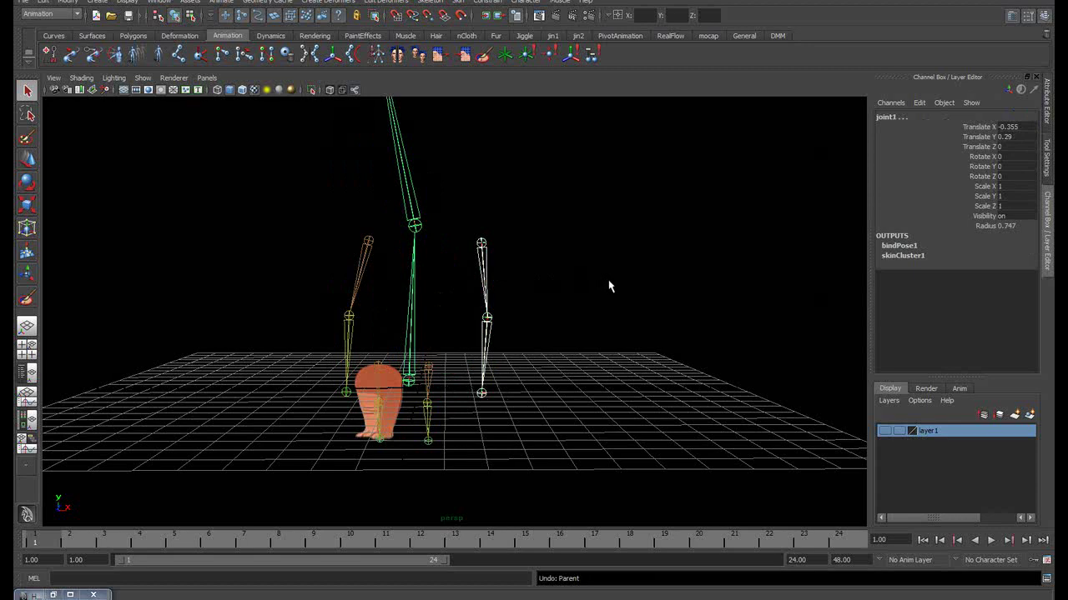
{"action": "left_click", "coordinate": [584, 300]}
{"action": "mouse_move", "coordinate": [509, 313]}
{"action": "left_mouse_down", "text": "alt"}
{"action": "mouse_move", "coordinate": [529, 295]}
{"action": "mouse_move", "coordinate": [522, 290]}
{"action": "left_mouse_up", "text": "alt"}
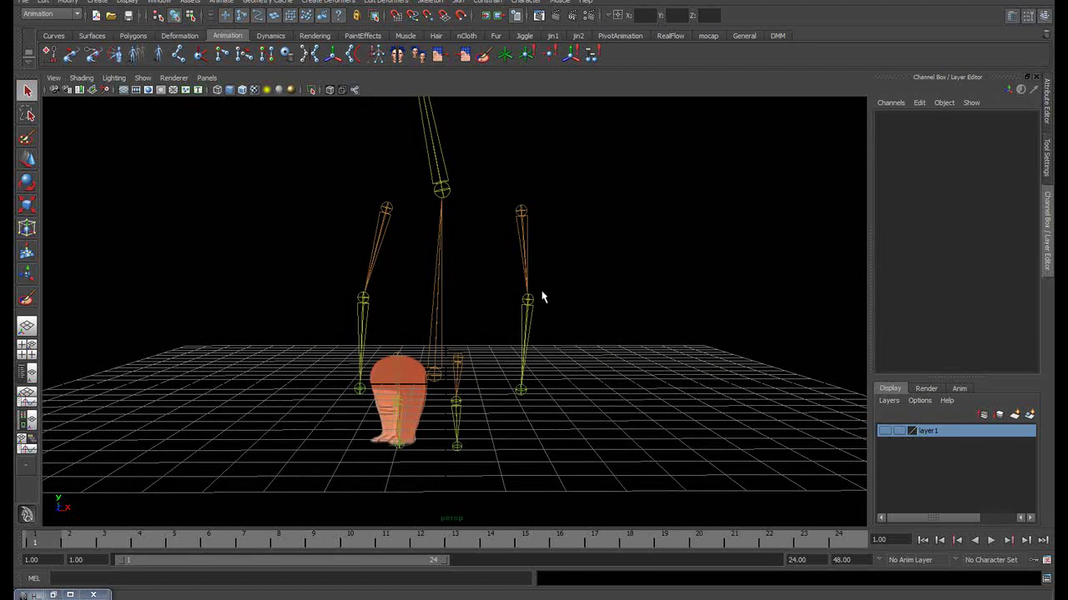
{"action": "mouse_move", "coordinate": [505, 315]}
{"action": "left_mouse_down", "text": "alt"}
{"action": "mouse_move", "coordinate": [459, 302]}
{"action": "mouse_move", "coordinate": [533, 296]}
{"action": "mouse_move", "coordinate": [516, 308]}
{"action": "left_mouse_up", "text": "alt"}
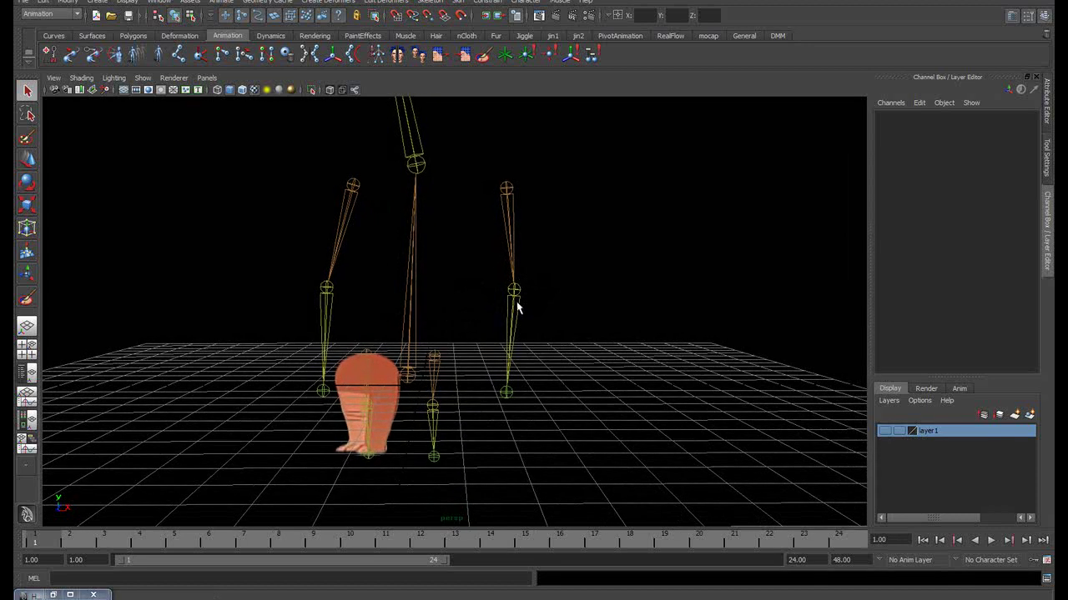
{"action": "left_click", "coordinate": [888, 431]}
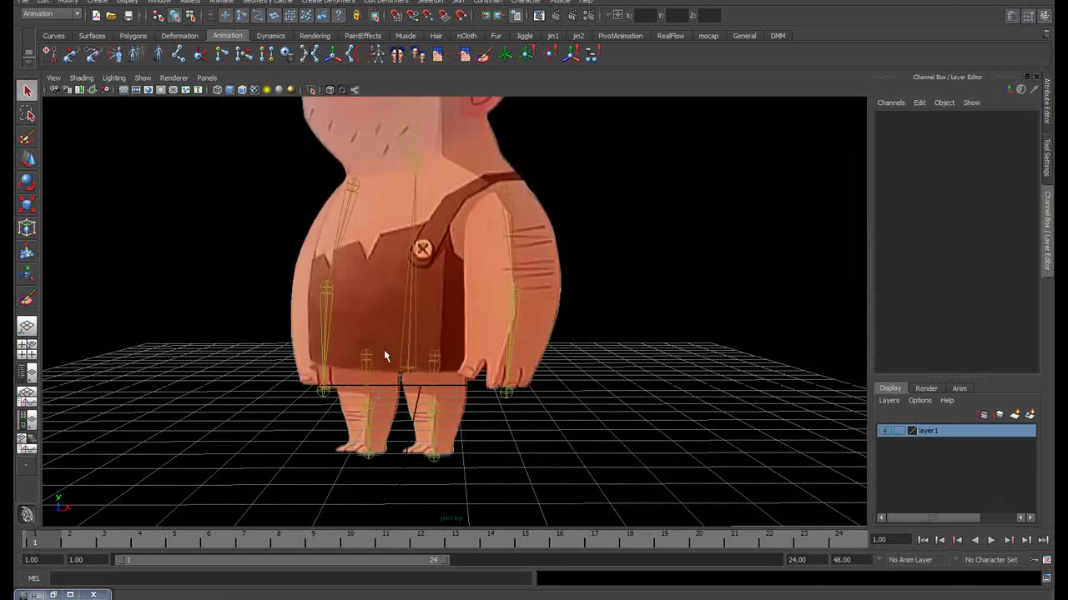
Hide layer1 to expose the skeleton's joint chains
{"action": "left_click_drag", "start_coordinate": [384, 351], "coordinate": [418, 374], "text": "alt"}
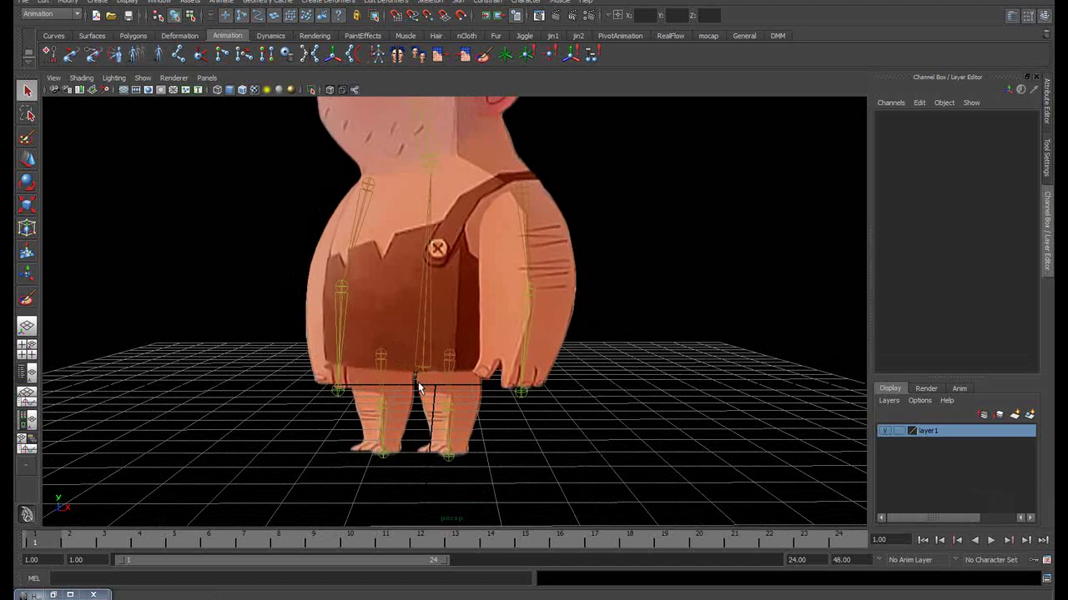
{"action": "left_click", "coordinate": [419, 382]}
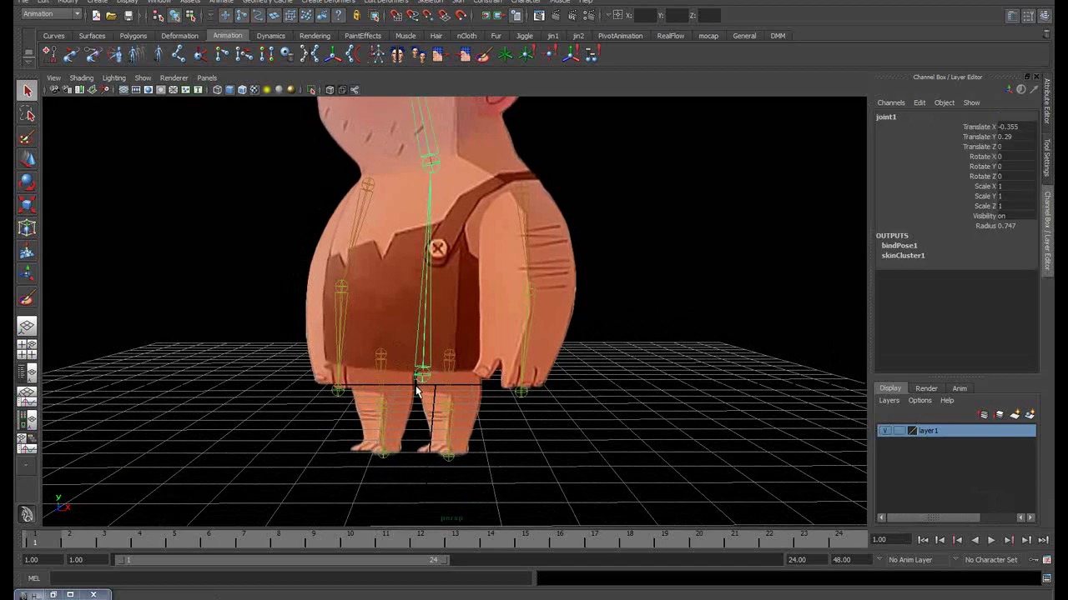
{"action": "mouse_move", "coordinate": [424, 382]}
{"action": "left_mouse_down", "text": "alt"}
{"action": "mouse_move", "coordinate": [381, 382]}
{"action": "mouse_move", "coordinate": [459, 339]}
{"action": "mouse_move", "coordinate": [412, 358]}
{"action": "mouse_move", "coordinate": [441, 355]}
{"action": "mouse_move", "coordinate": [440, 340]}
{"action": "left_mouse_up", "text": "alt"}
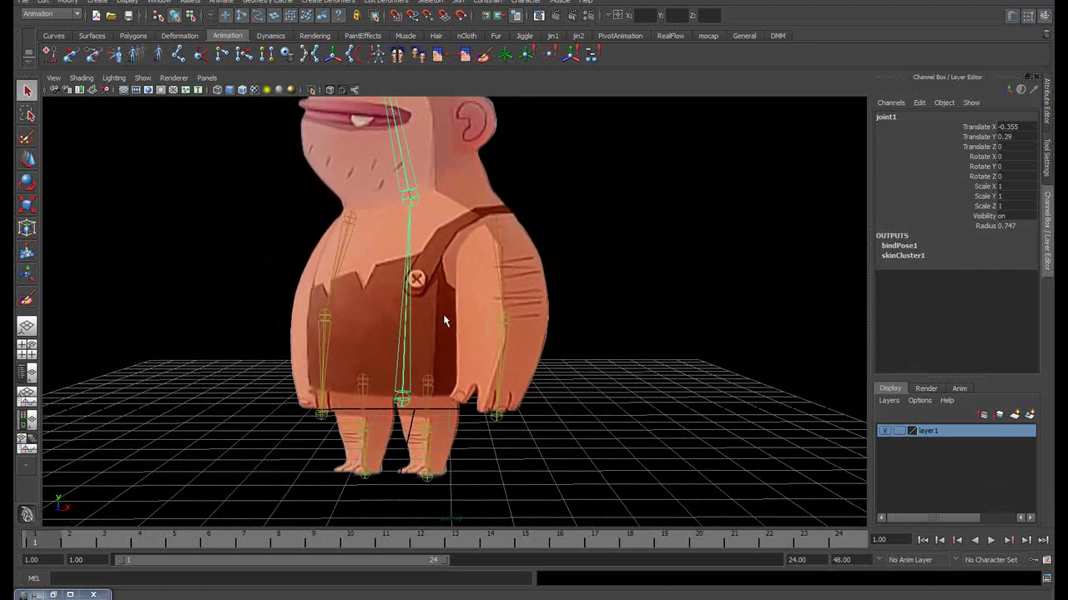
{"action": "left_click", "coordinate": [886, 431]}
{"action": "left_click_drag", "start_coordinate": [424, 381], "coordinate": [417, 381], "text": "alt"}
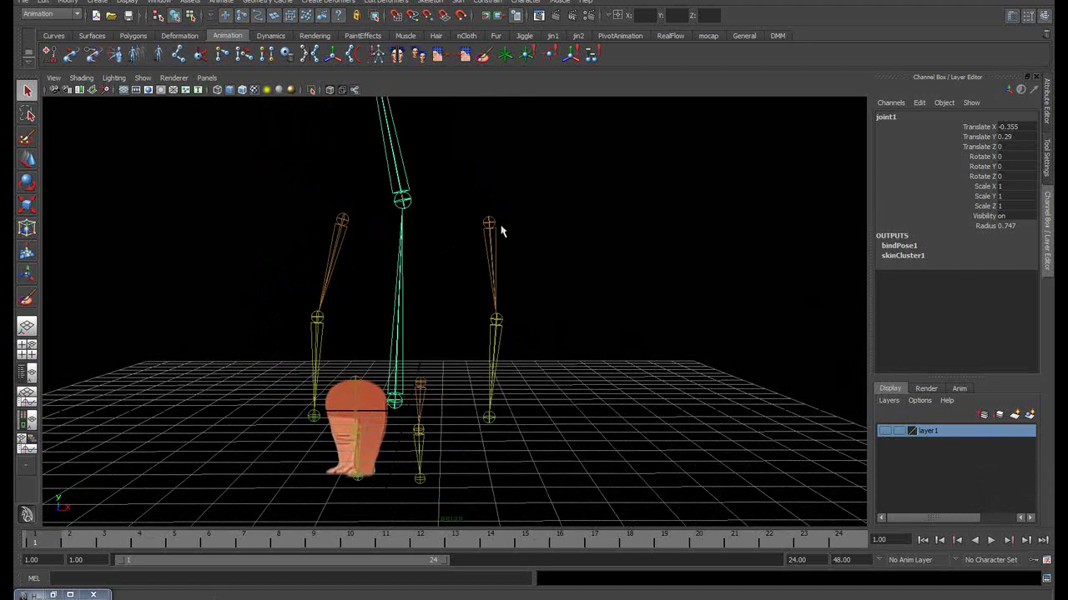
Parent both arm chains under central joint1
{"action": "left_click", "coordinate": [417, 381]}
{"action": "left_click", "coordinate": [489, 223]}
{"action": "left_click", "coordinate": [398, 411]}
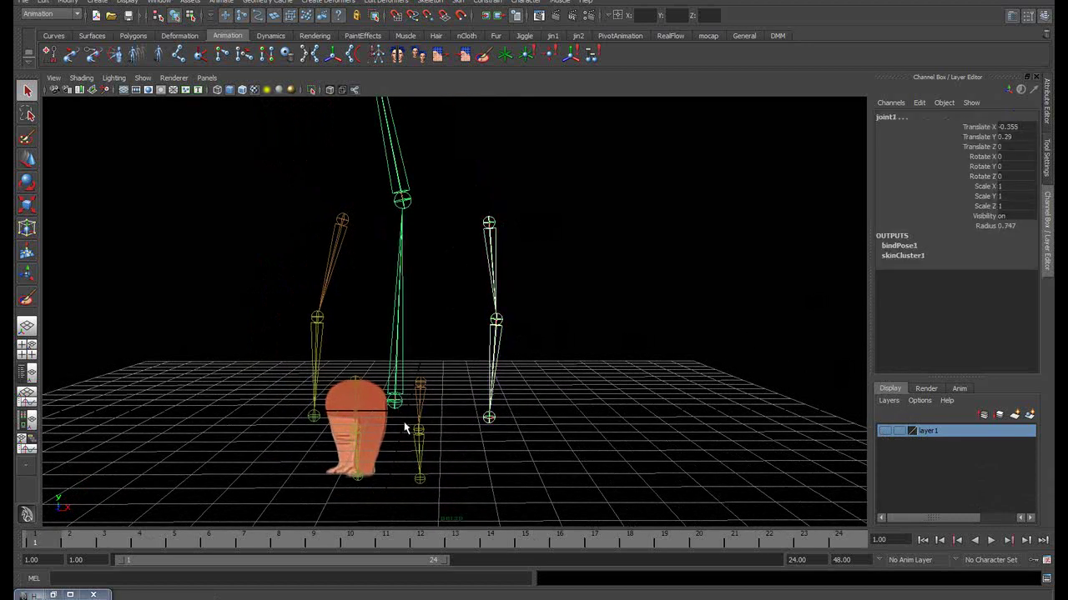
{"action": "key", "text": "p"}
{"action": "left_click", "coordinate": [588, 269]}
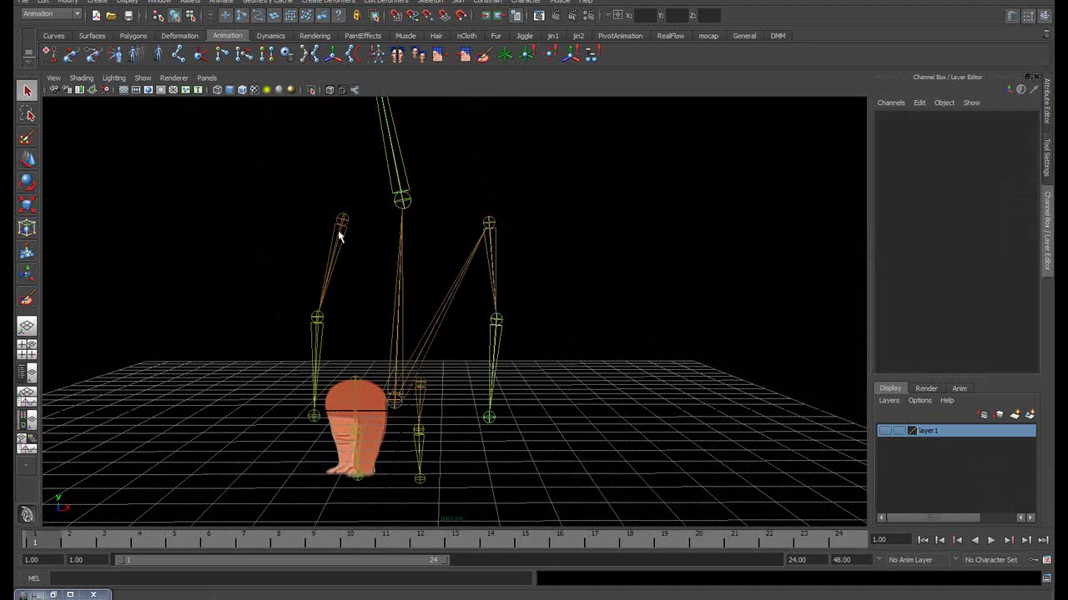
{"action": "left_click", "coordinate": [343, 221]}
{"action": "left_click", "coordinate": [397, 411], "text": "shift"}
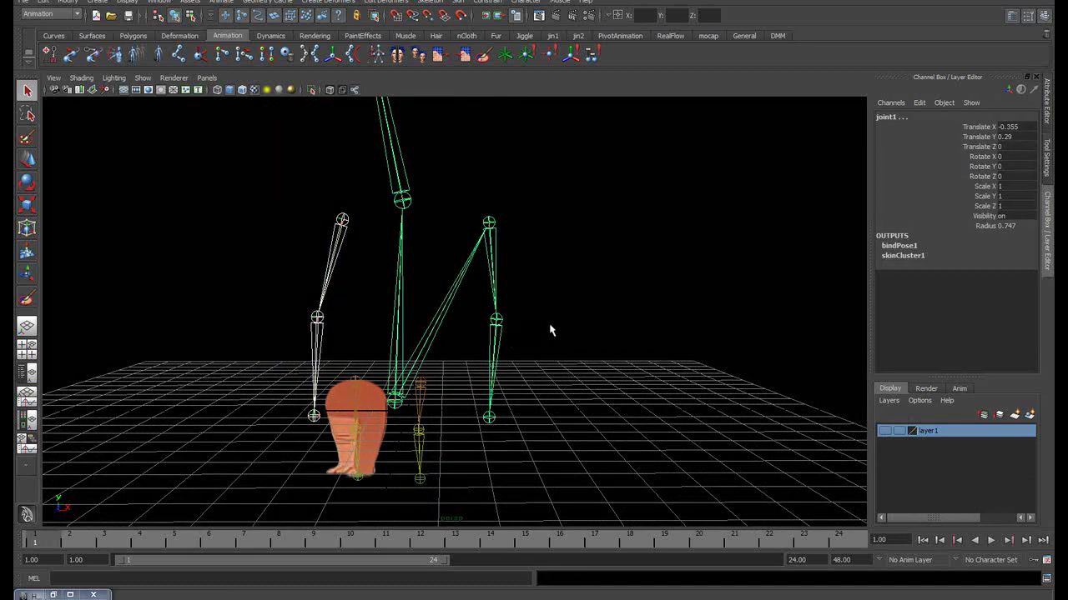
{"action": "key", "text": "p"}
Show layer1 again over the linked skeleton
{"action": "left_click", "coordinate": [573, 324]}
{"action": "left_click", "coordinate": [884, 431]}
{"action": "mouse_move", "coordinate": [501, 358]}
{"action": "middle_mouse_down", "text": "alt"}
{"action": "mouse_move", "coordinate": [487, 327]}
{"action": "mouse_move", "coordinate": [418, 339]}
{"action": "middle_mouse_up", "text": "alt"}
Raise the whole skeleton slightly by moving root joint1 up
{"action": "key", "text": "w"}
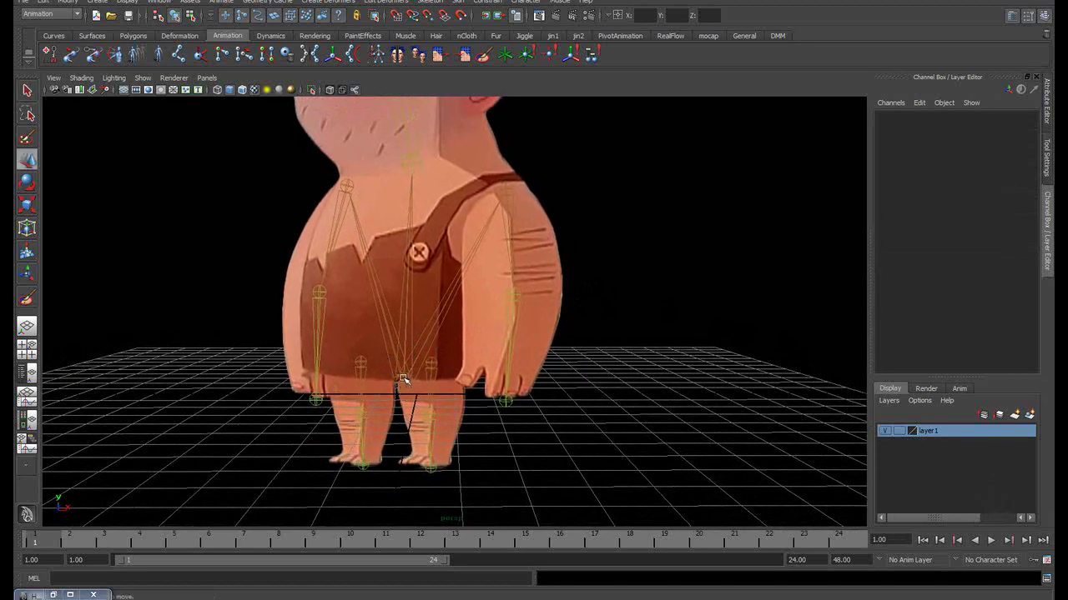
{"action": "left_click", "coordinate": [402, 380]}
{"action": "left_click_drag", "start_coordinate": [402, 309], "coordinate": [401, 304]}
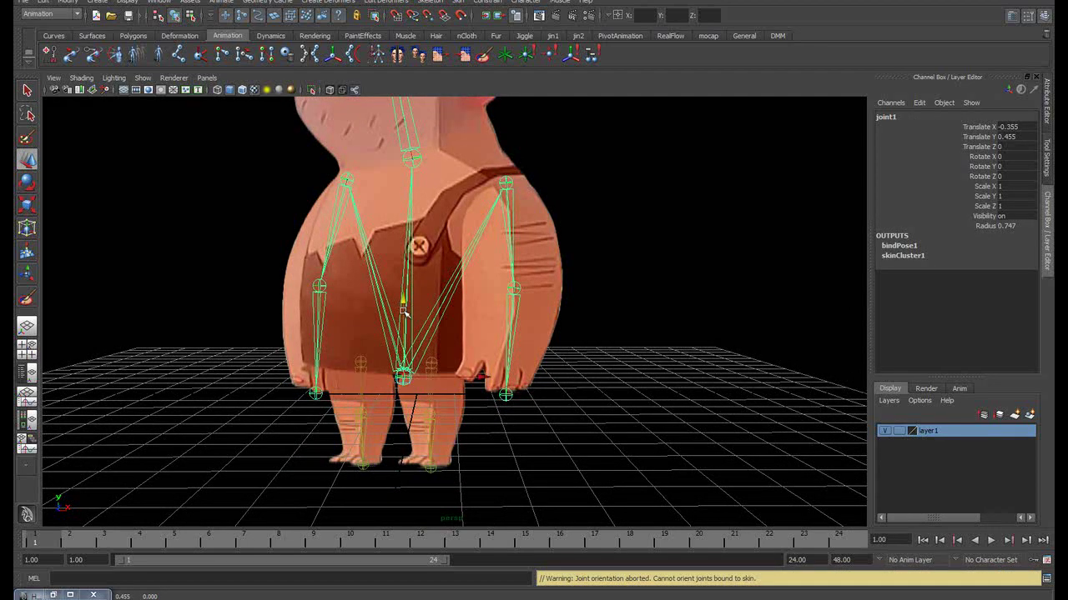
{"action": "left_click_drag", "start_coordinate": [400, 292], "coordinate": [602, 318], "text": "alt"}
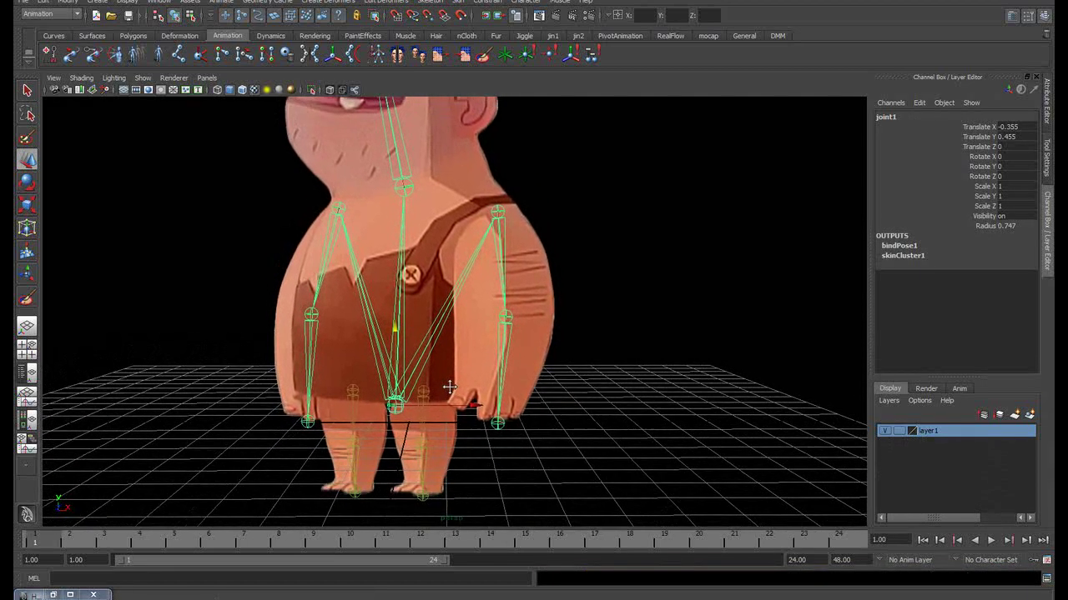
{"action": "left_click", "coordinate": [601, 318]}
Maximize the front view, test-pull shoulder joint7 away from the body, then undo it
{"action": "key", "text": "space"}
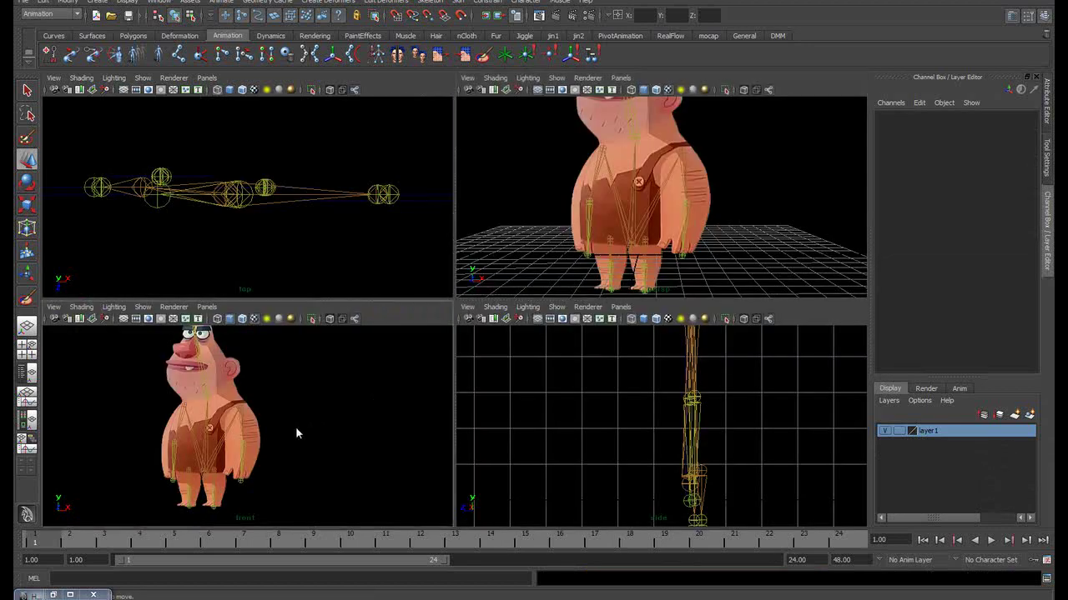
{"action": "key", "text": "space"}
{"action": "scroll", "coordinate": [512, 309], "scroll_direction": "up", "scroll_amount": 2}
{"action": "scroll", "coordinate": [476, 286], "scroll_direction": "up", "scroll_amount": 2}
{"action": "scroll", "coordinate": [480, 292], "scroll_direction": "up", "scroll_amount": 1}
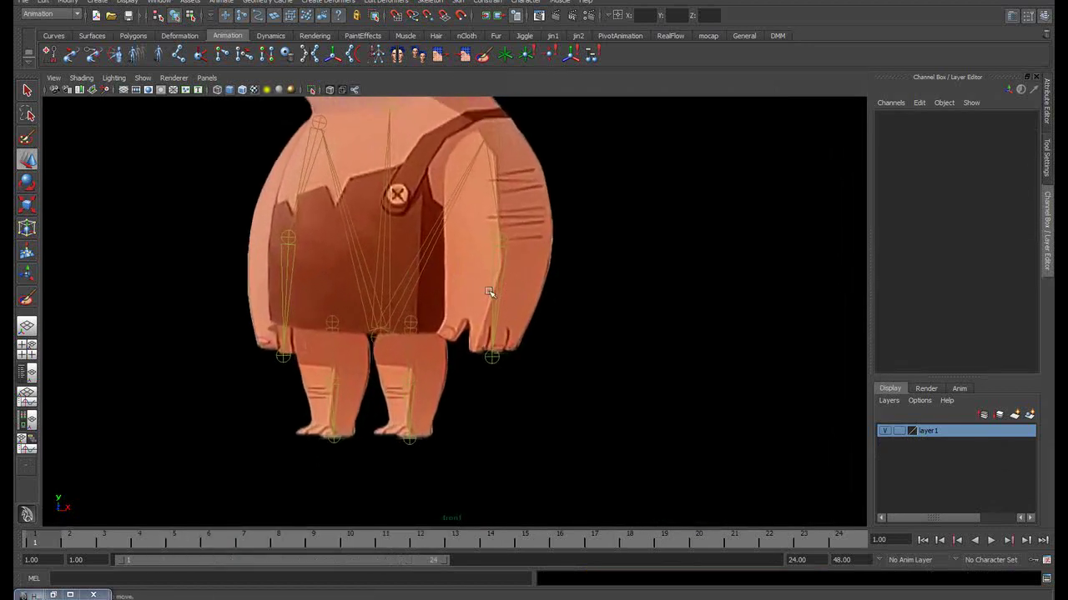
{"action": "scroll", "coordinate": [469, 294], "scroll_direction": "up", "scroll_amount": 1}
{"action": "middle_click_drag", "start_coordinate": [470, 293], "coordinate": [464, 329], "text": "alt"}
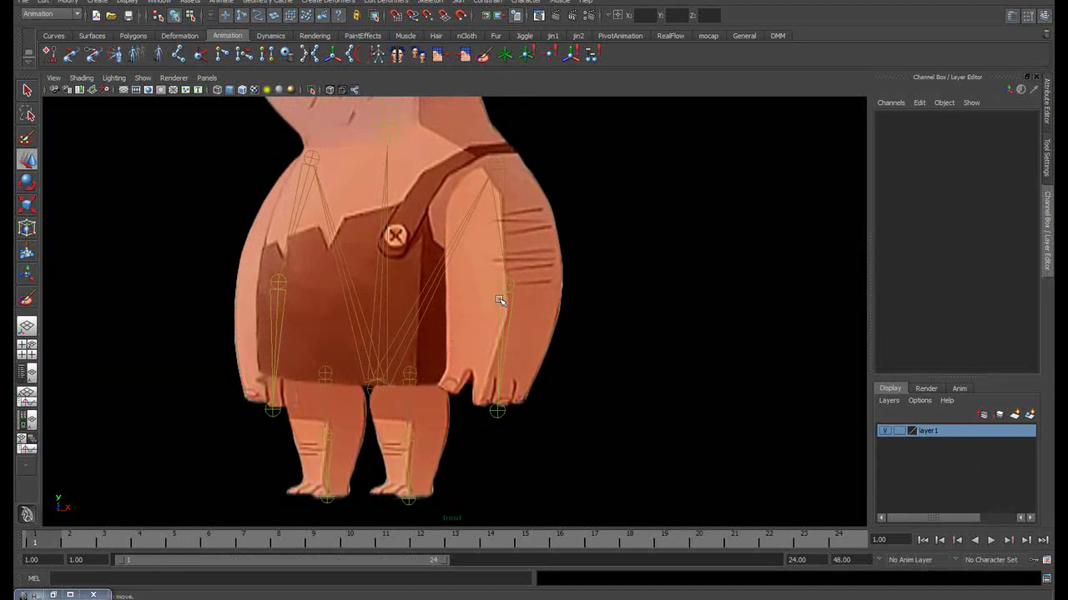
{"action": "left_click", "coordinate": [502, 164]}
{"action": "left_click_drag", "start_coordinate": [501, 165], "coordinate": [614, 164]}
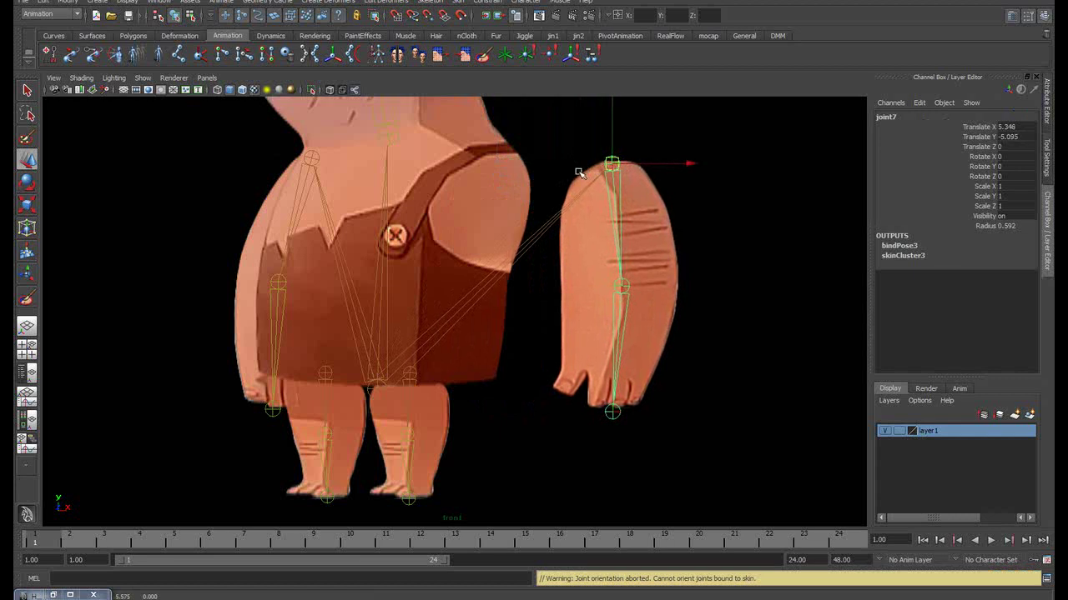
{"action": "key", "text": "ctrl+z"}
Shift leg joints joint10 and joint13 right and up, joint13 to Translate X -1.132
{"action": "left_click", "coordinate": [409, 372]}
{"action": "left_click", "coordinate": [345, 385], "text": "shift"}
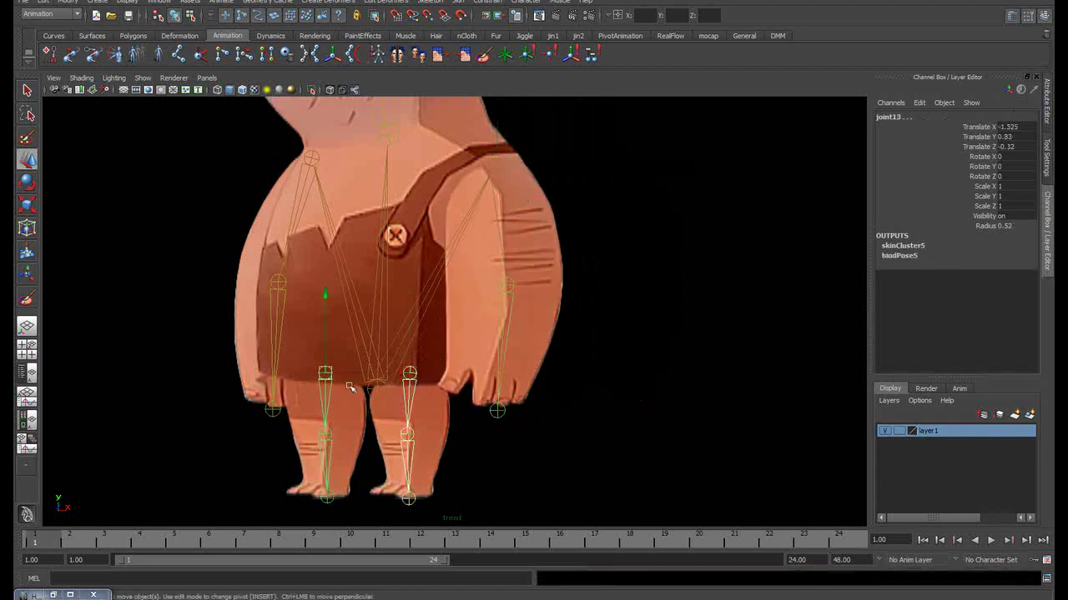
{"action": "left_click_drag", "start_coordinate": [402, 373], "coordinate": [373, 376]}
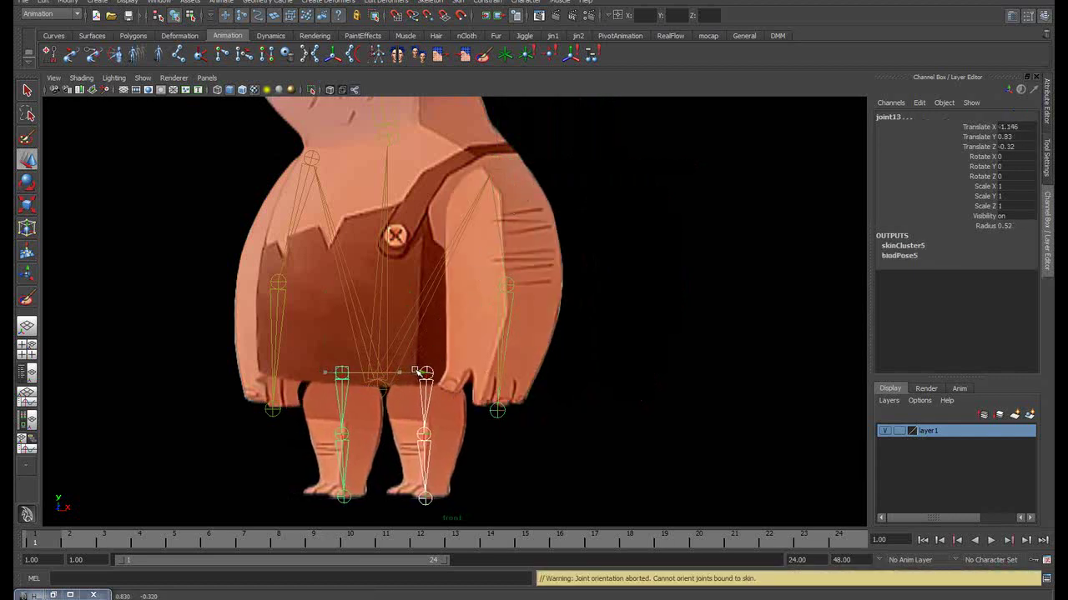
{"action": "left_click_drag", "start_coordinate": [337, 302], "coordinate": [341, 286]}
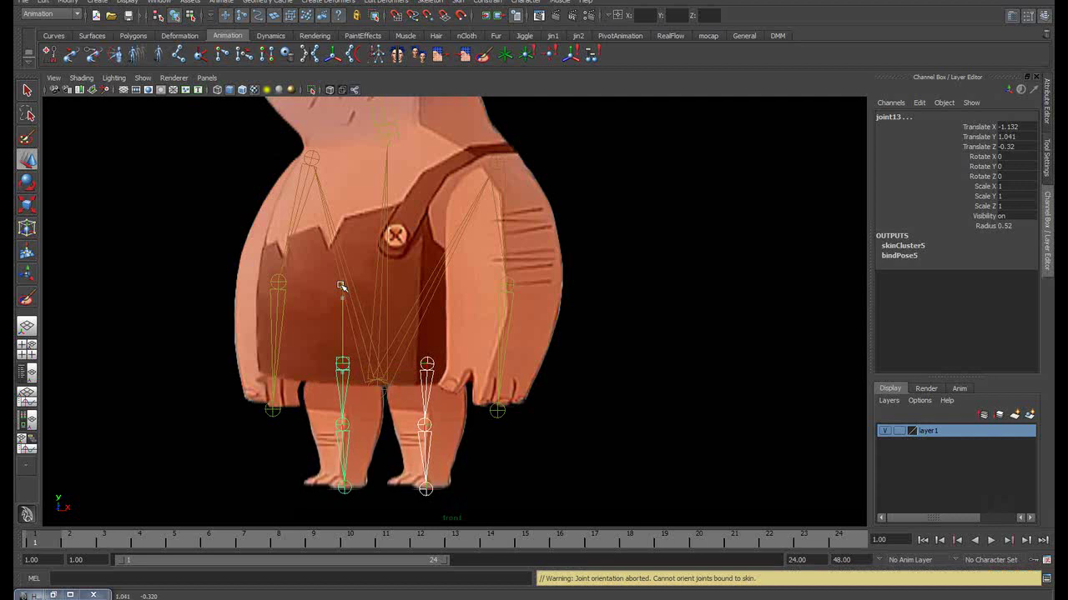
{"action": "left_click_drag", "start_coordinate": [341, 286], "coordinate": [342, 283]}
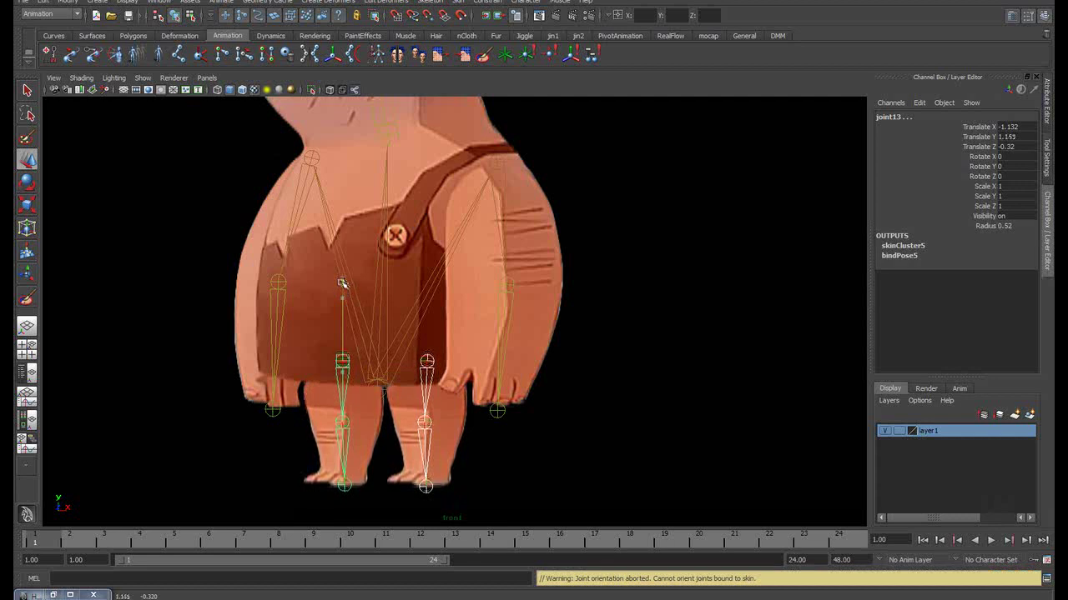
{"action": "left_click", "coordinate": [641, 326]}
{"action": "scroll", "coordinate": [600, 352], "scroll_direction": "up", "scroll_amount": 2}
{"action": "scroll", "coordinate": [583, 300], "scroll_direction": "up", "scroll_amount": 2}
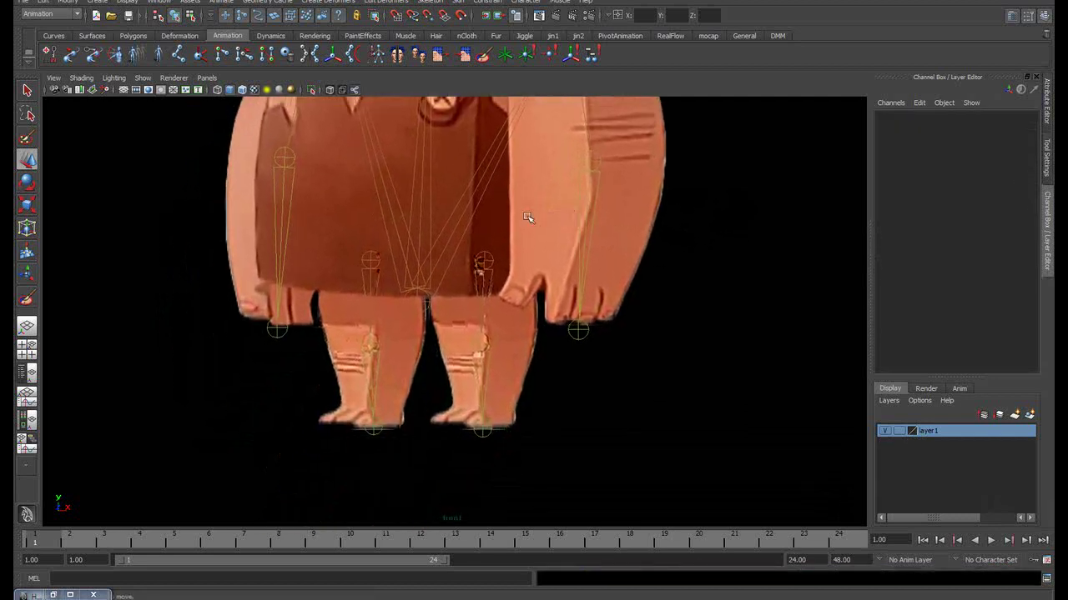
{"action": "scroll", "coordinate": [453, 245], "scroll_direction": "up", "scroll_amount": 2}
{"action": "scroll", "coordinate": [488, 270], "scroll_direction": "up", "scroll_amount": 1}
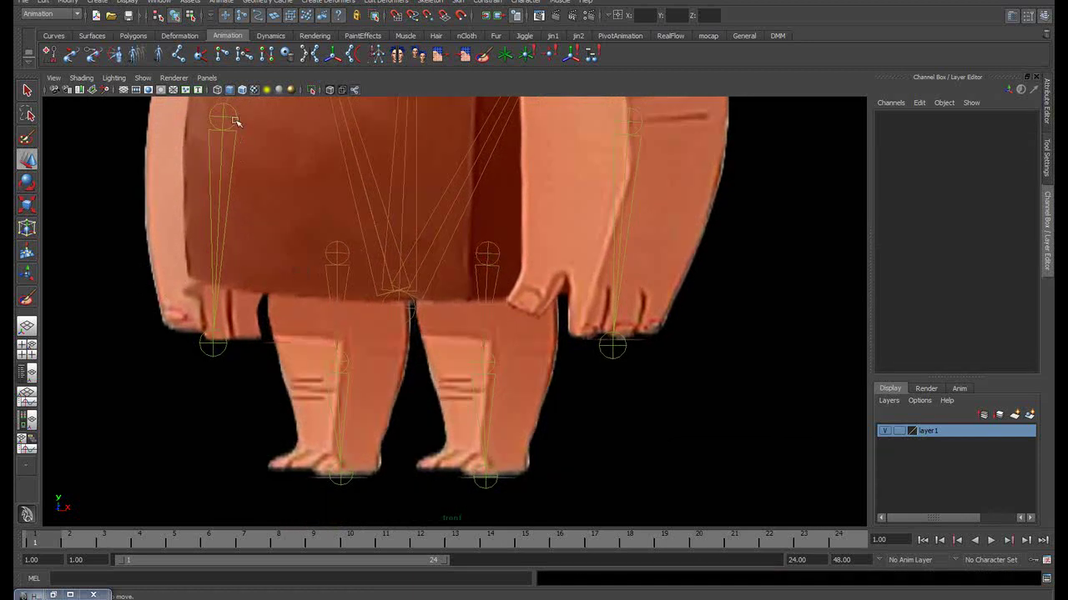
{"action": "left_click", "coordinate": [177, 54]}
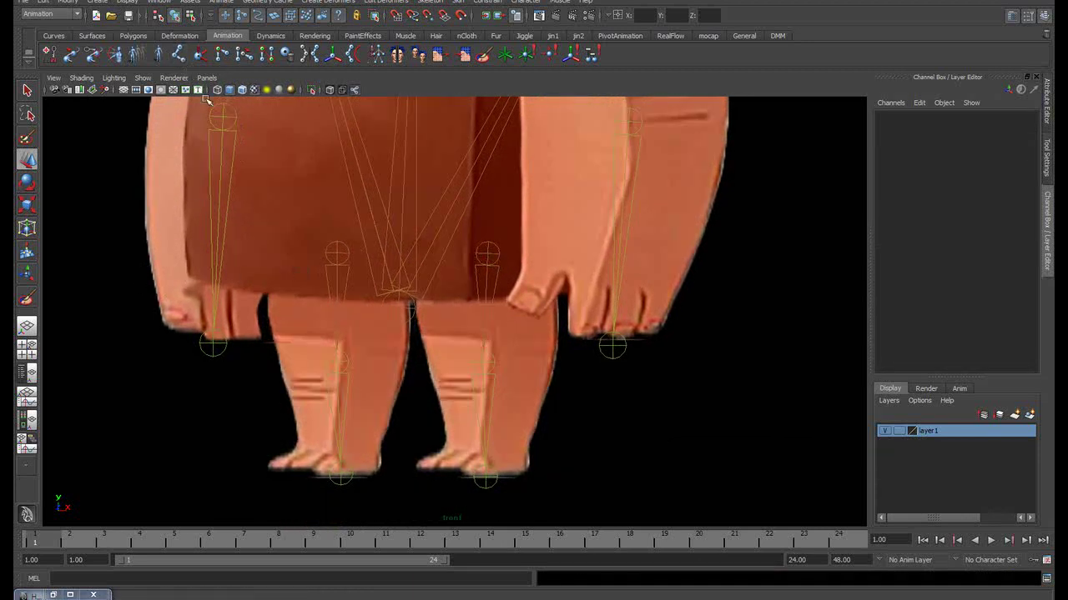
{"action": "left_click", "coordinate": [414, 332]}
{"action": "key", "text": "w"}
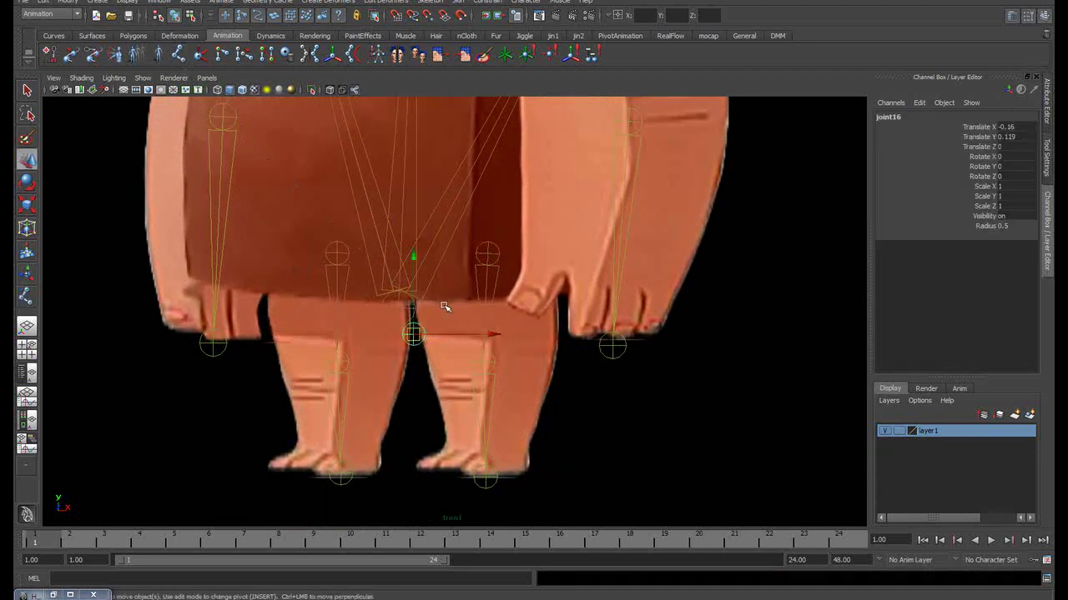
{"action": "middle_click_drag", "start_coordinate": [412, 319], "coordinate": [391, 343], "text": "alt"}
{"action": "left_click", "coordinate": [698, 395]}
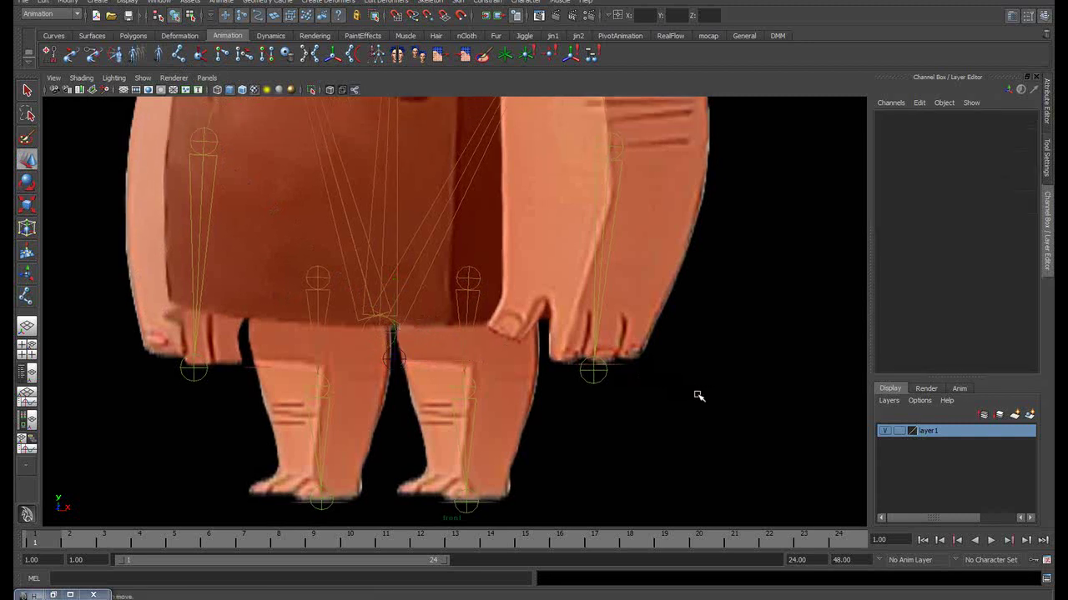
{"action": "key", "text": "q"}
{"action": "left_click", "coordinate": [322, 297]}
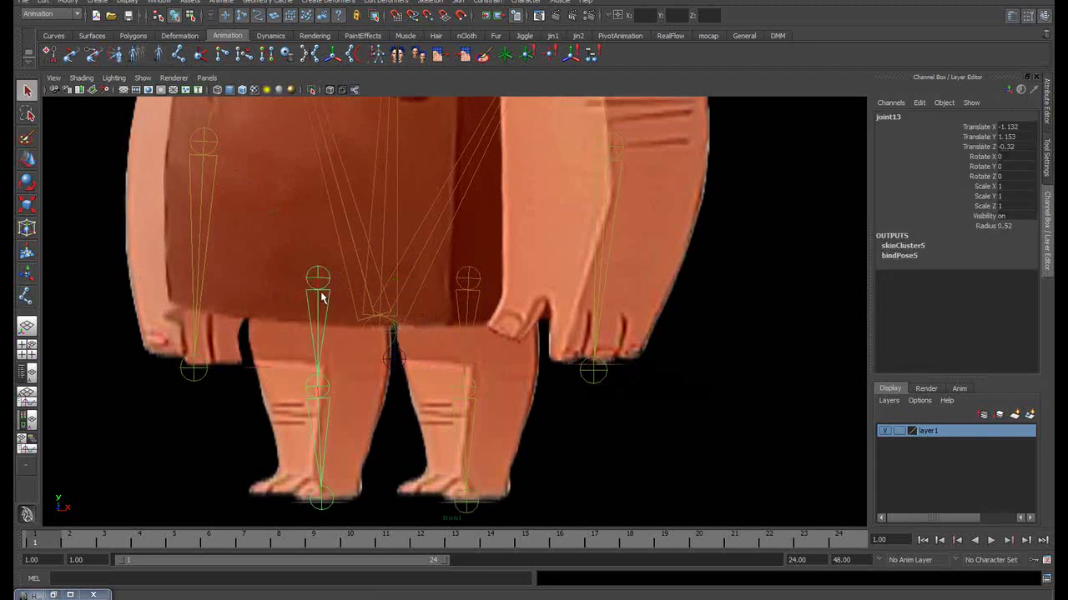
{"action": "left_click", "coordinate": [396, 377], "text": "shift"}
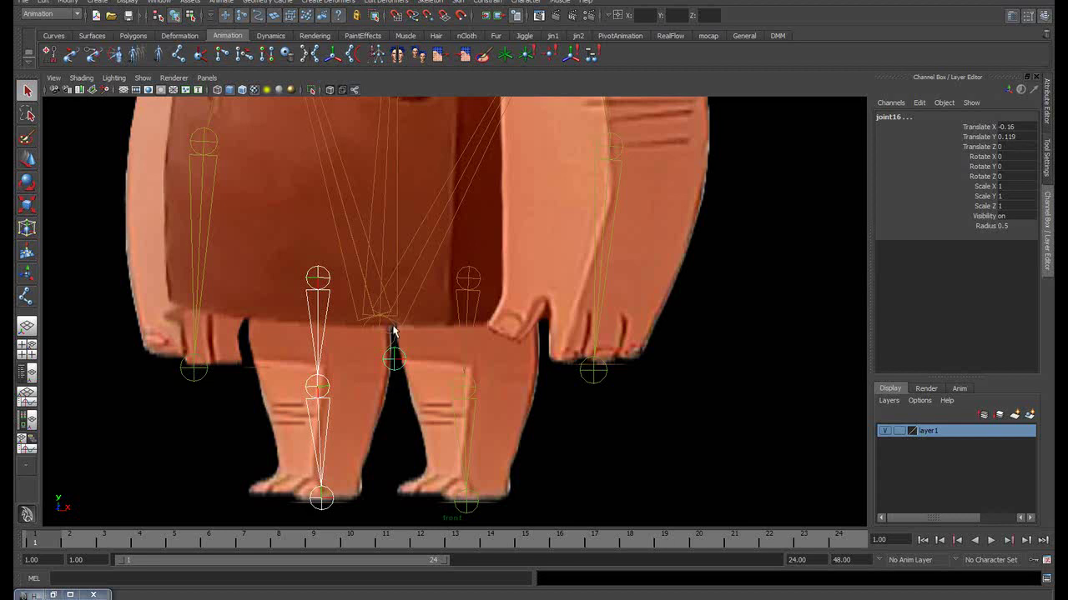
{"action": "left_click", "coordinate": [394, 331], "text": "shift"}
{"action": "left_click", "coordinate": [395, 369], "text": "shift"}
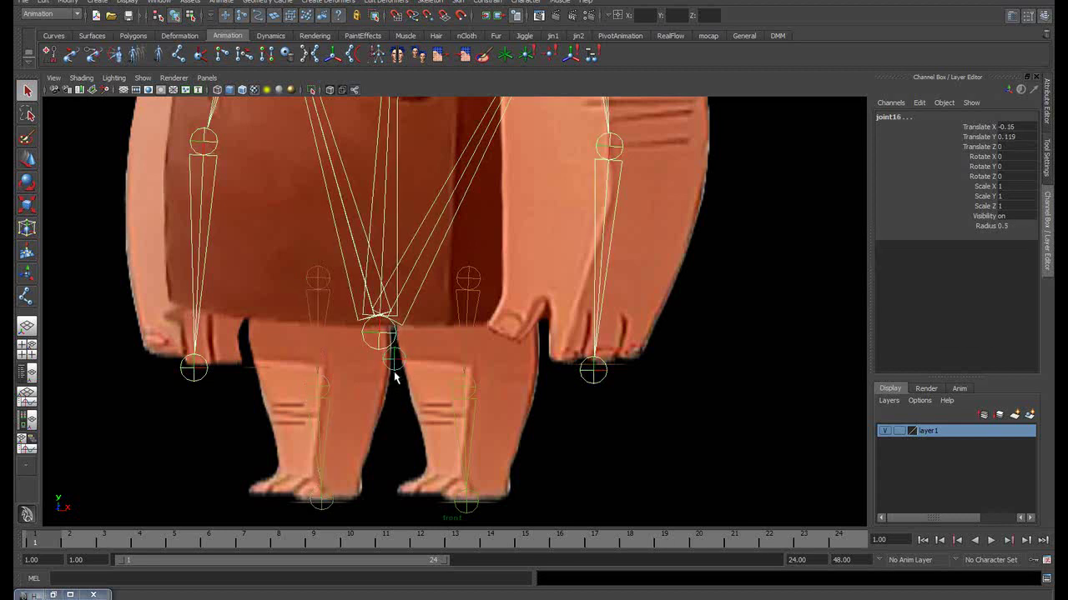
{"action": "key", "text": "Up"}
{"action": "left_click", "coordinate": [458, 314]}
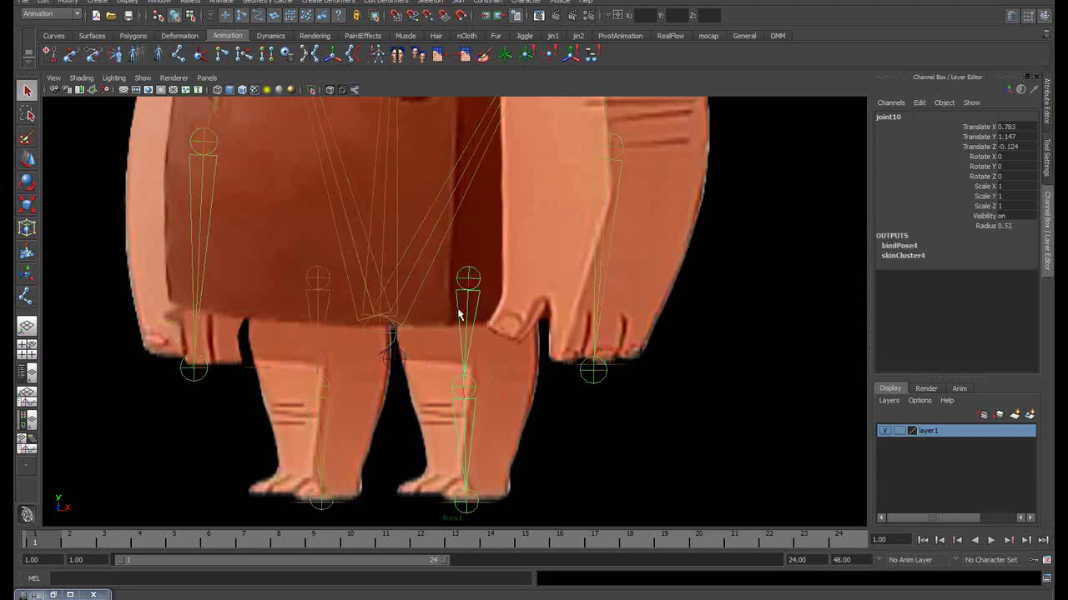
{"action": "left_click", "coordinate": [398, 373], "text": "shift"}
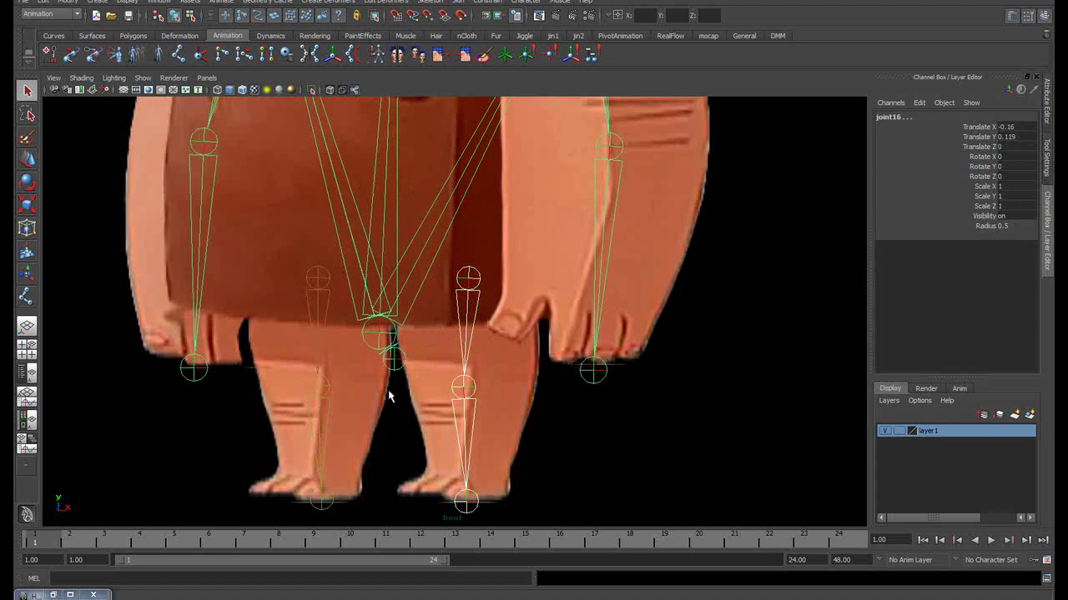
{"action": "left_click", "coordinate": [384, 385], "text": "shift"}
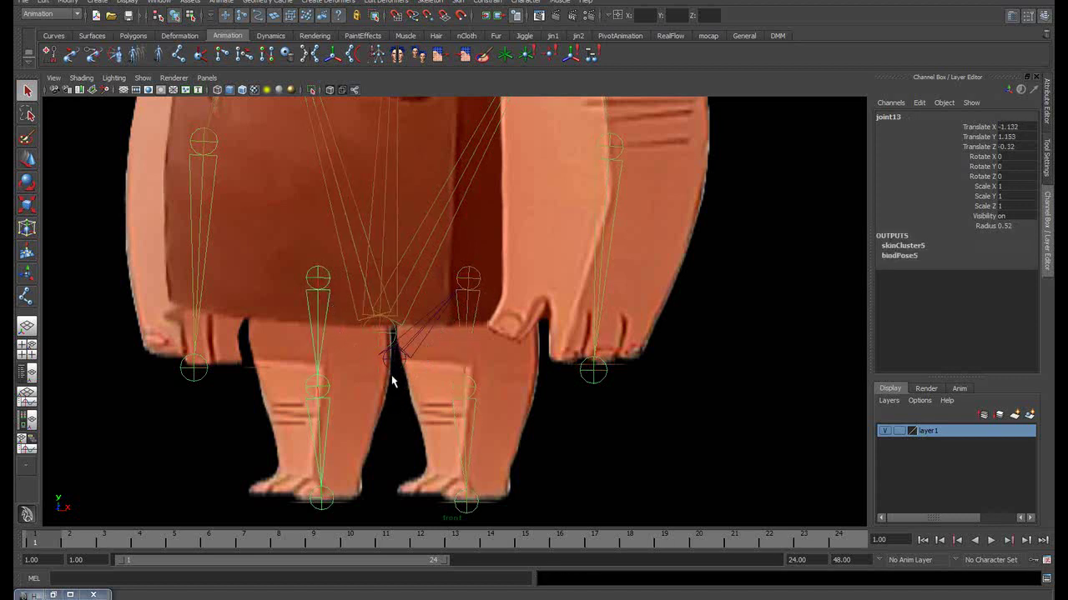
{"action": "left_click", "coordinate": [388, 385], "text": "shift"}
{"action": "left_click", "coordinate": [370, 397]}
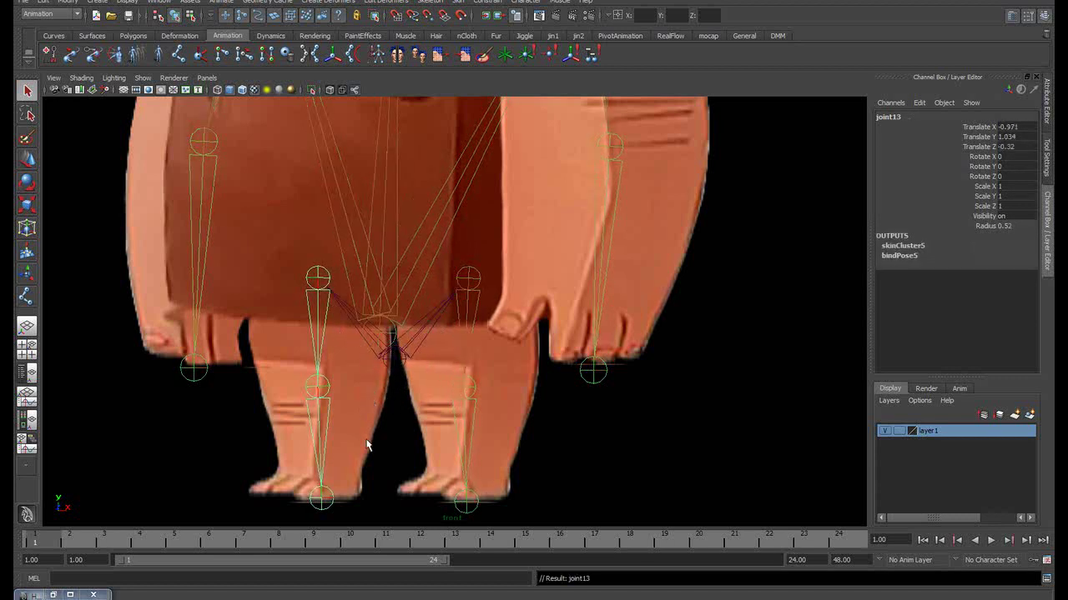
{"action": "left_click", "coordinate": [630, 442]}
{"action": "scroll", "coordinate": [591, 370], "scroll_direction": "down", "scroll_amount": 5}
{"action": "scroll", "coordinate": [352, 353], "scroll_direction": "up", "scroll_amount": 2}
{"action": "left_click", "coordinate": [436, 342]}
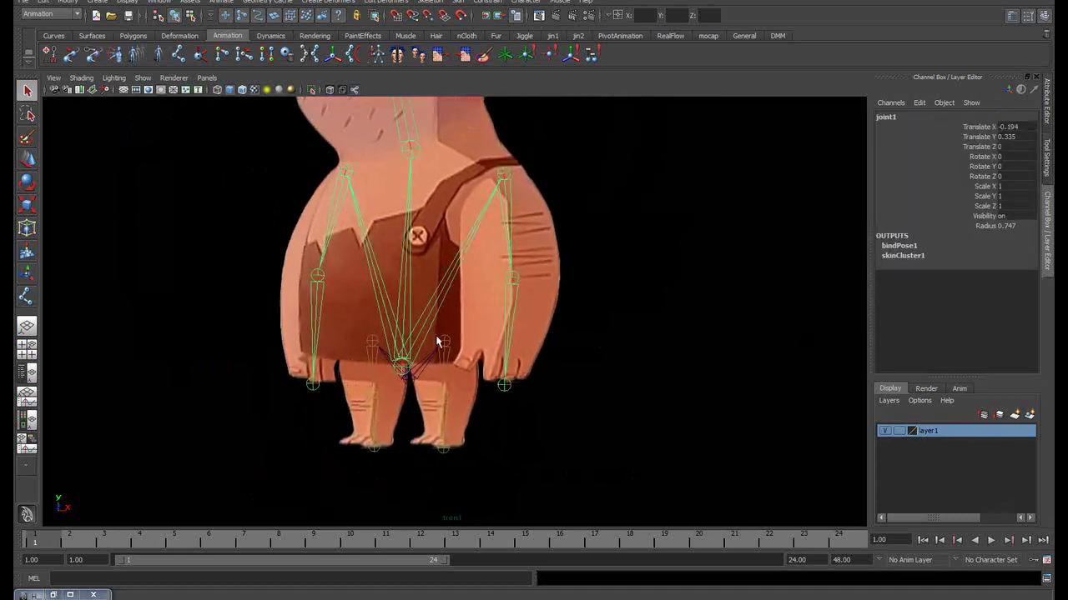
{"action": "key", "text": "e"}
{"action": "mouse_move", "coordinate": [472, 285]}
{"action": "left_mouse_down"}
{"action": "mouse_move", "coordinate": [467, 274]}
{"action": "mouse_move", "coordinate": [472, 301]}
{"action": "left_mouse_up"}
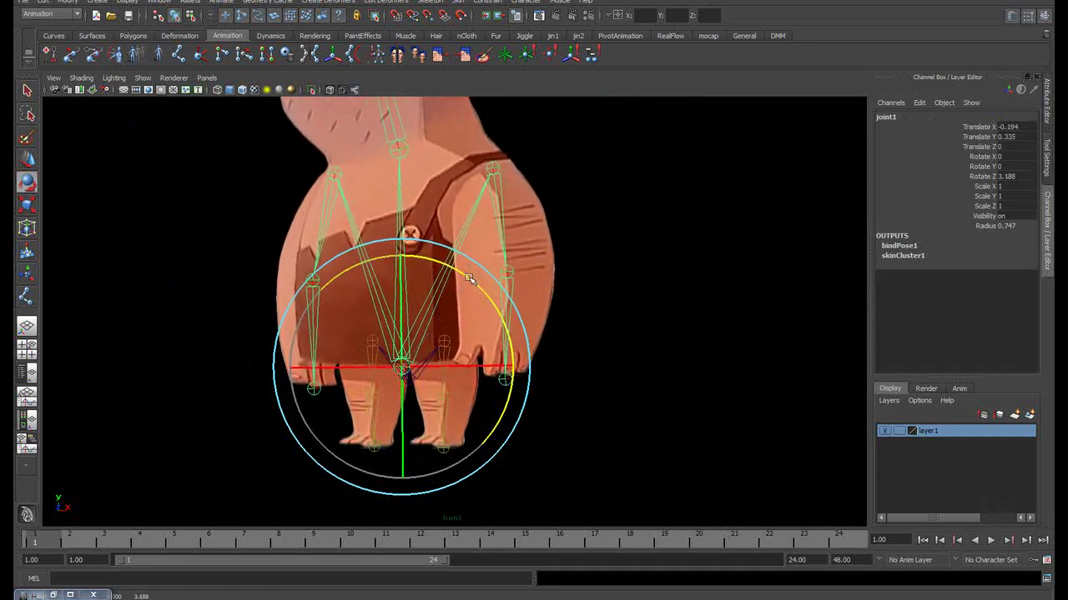
{"action": "left_click", "coordinate": [605, 412]}
{"action": "left_click", "coordinate": [445, 382]}
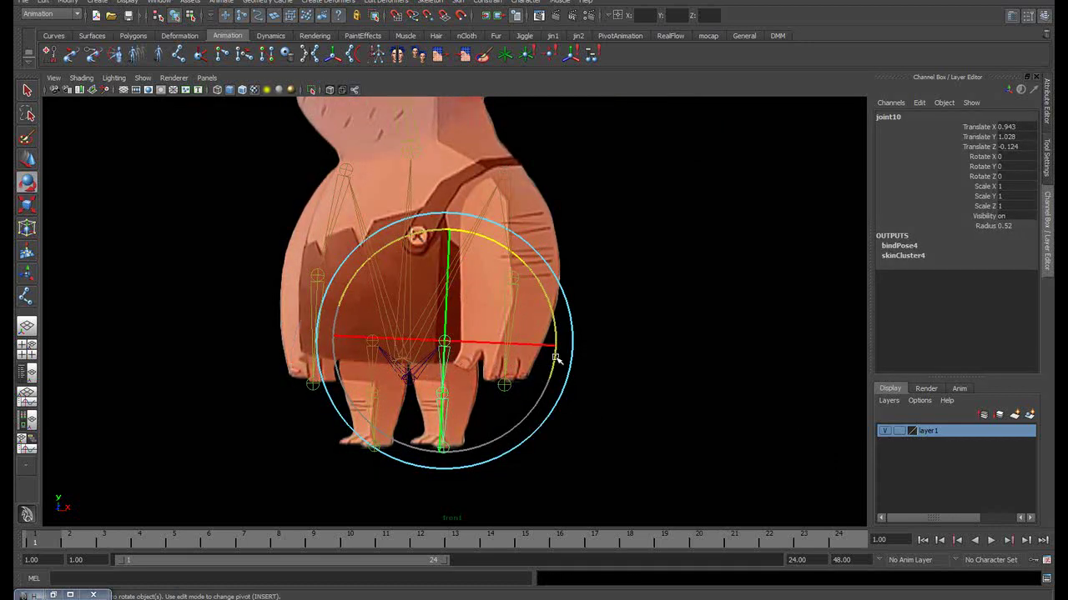
{"action": "left_click_drag", "start_coordinate": [558, 356], "coordinate": [561, 310]}
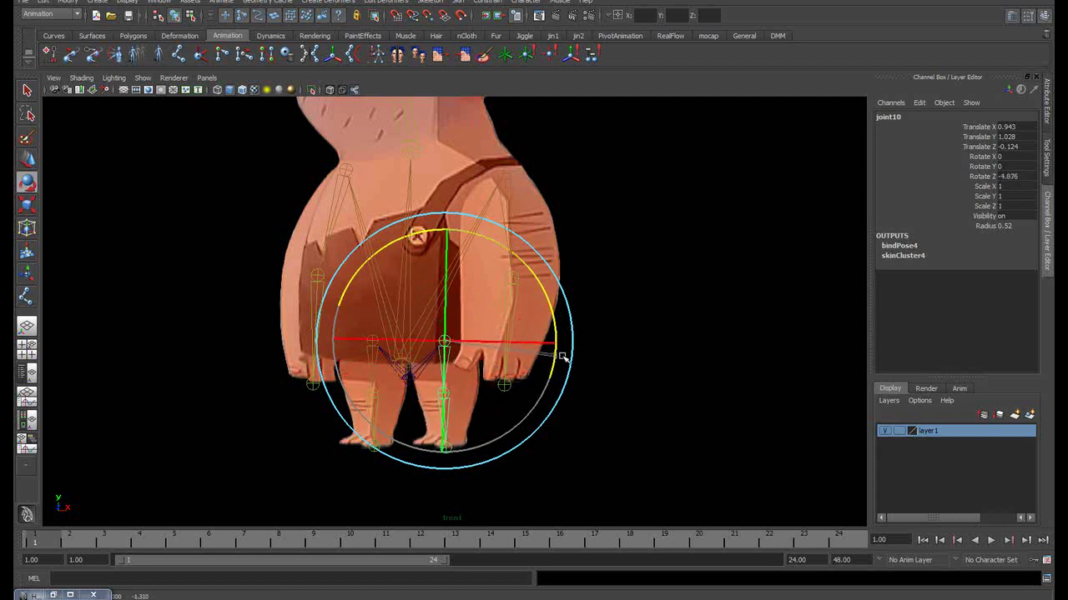
{"action": "key", "text": "ctrl+z"}
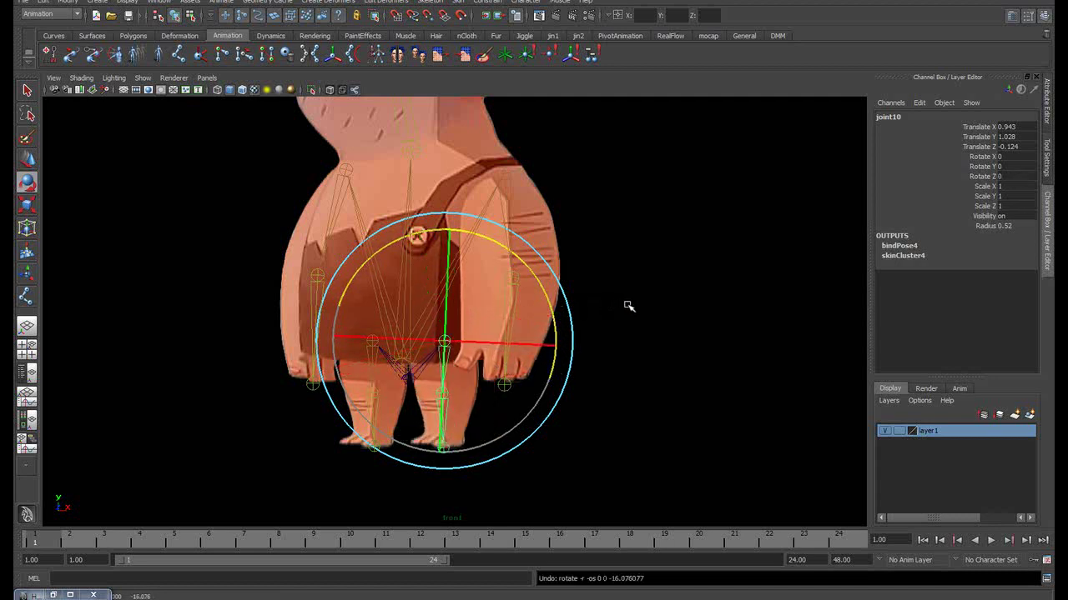
{"action": "left_click", "coordinate": [549, 336]}
{"action": "left_click", "coordinate": [368, 364]}
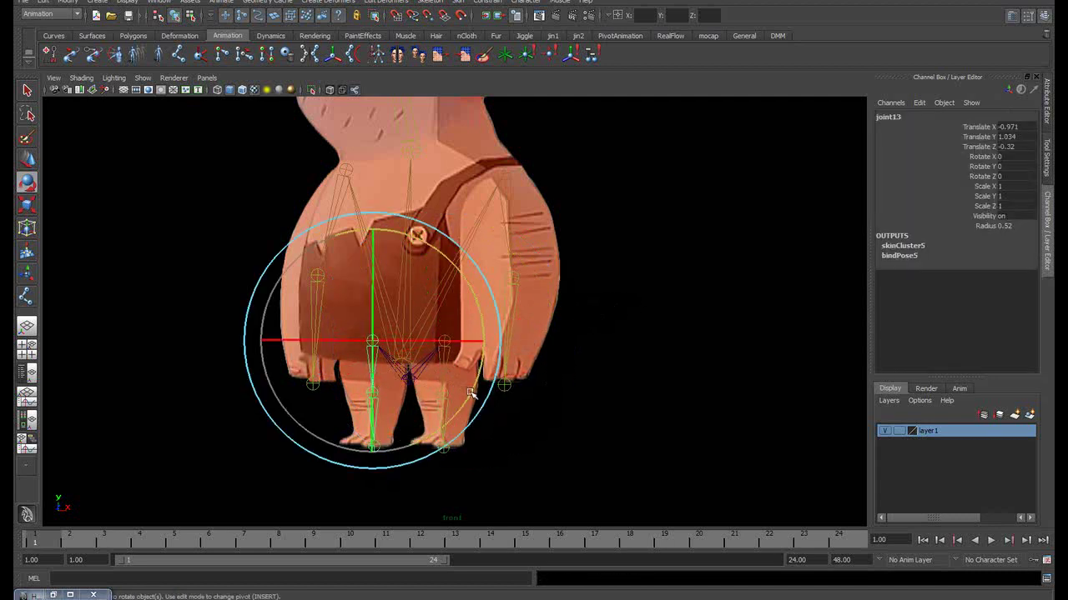
{"action": "left_click_drag", "start_coordinate": [471, 385], "coordinate": [500, 311]}
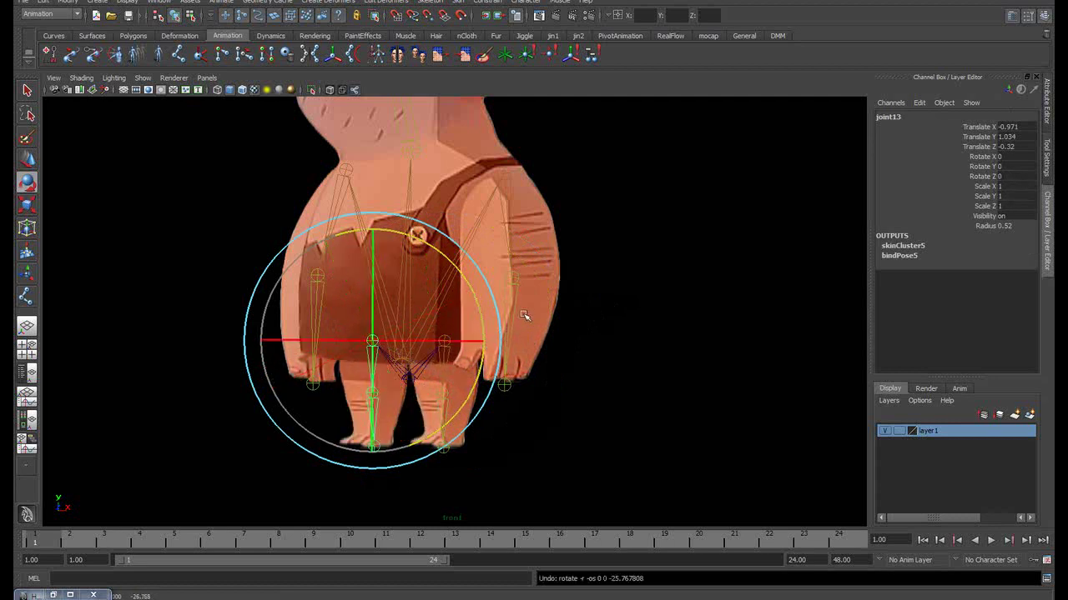
{"action": "left_click", "coordinate": [633, 281]}
{"action": "scroll", "coordinate": [528, 297], "scroll_direction": "down", "scroll_amount": 2}
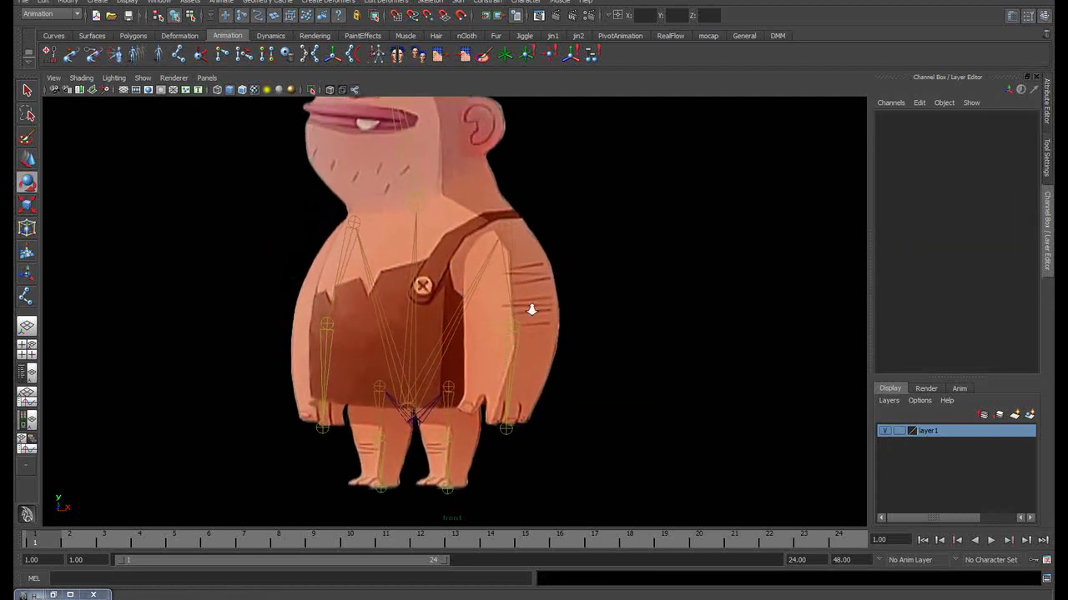
{"action": "scroll", "coordinate": [513, 297], "scroll_direction": "up", "scroll_amount": 2}
{"action": "middle_click_drag", "start_coordinate": [514, 296], "coordinate": [512, 333], "text": "alt"}
{"action": "left_click", "coordinate": [517, 313]}
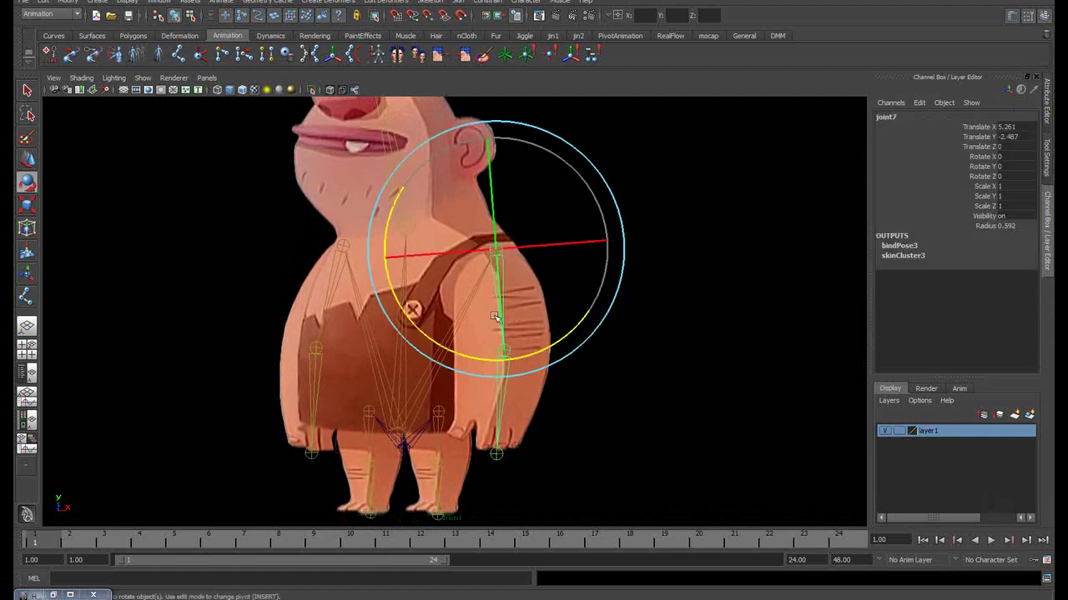
{"action": "left_click_drag", "start_coordinate": [547, 346], "coordinate": [582, 296]}
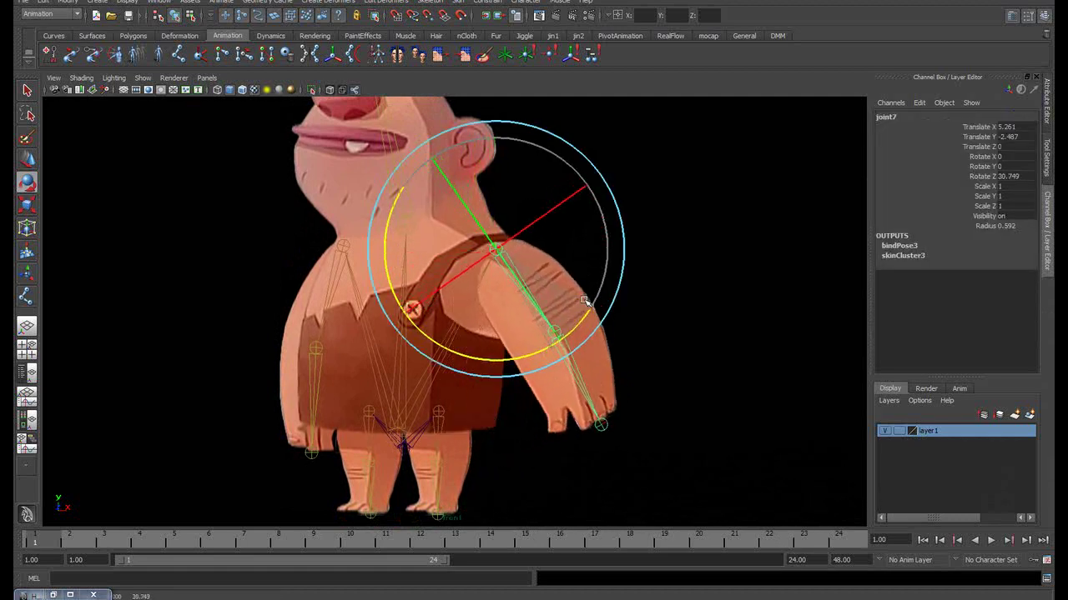
{"action": "key", "text": "ctrl+z"}
{"action": "left_click", "coordinate": [579, 291]}
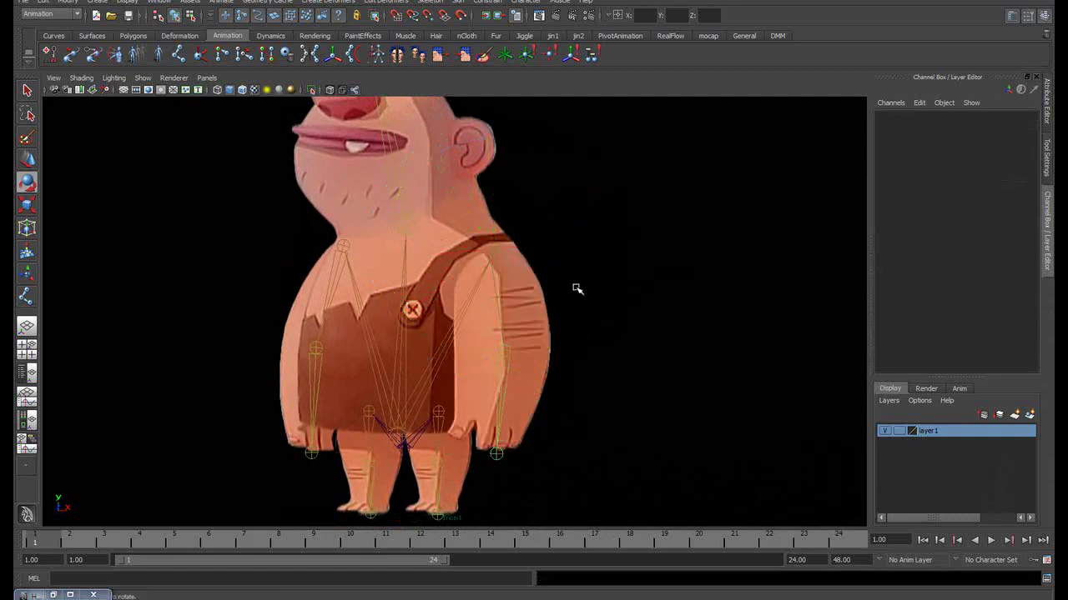
{"action": "left_click", "coordinate": [329, 291]}
{"action": "left_click_drag", "start_coordinate": [442, 288], "coordinate": [392, 342]}
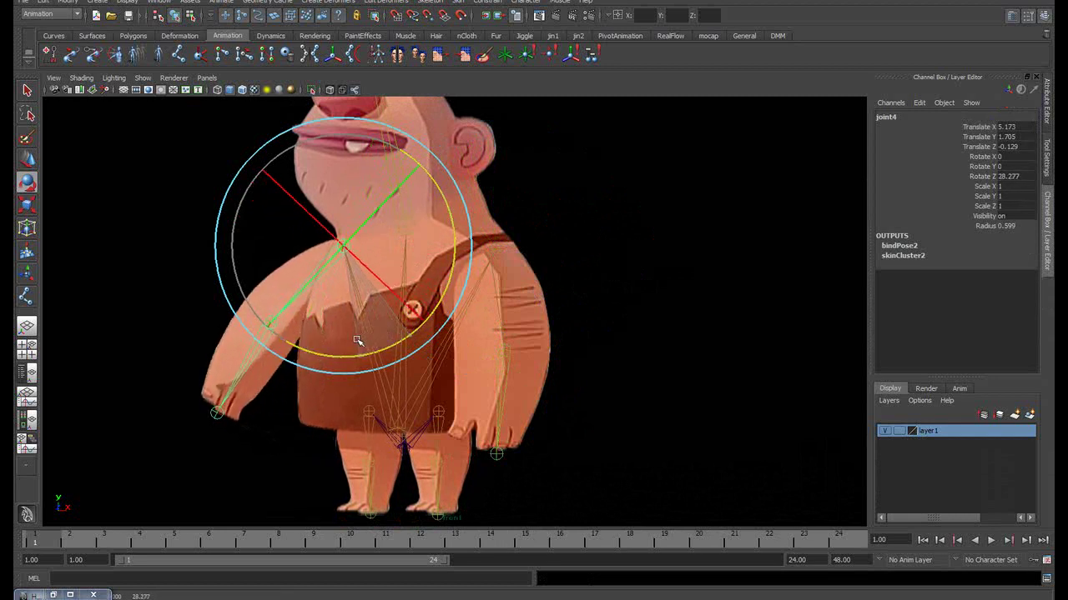
{"action": "key", "text": "ctrl+z"}
{"action": "left_click", "coordinate": [598, 265]}
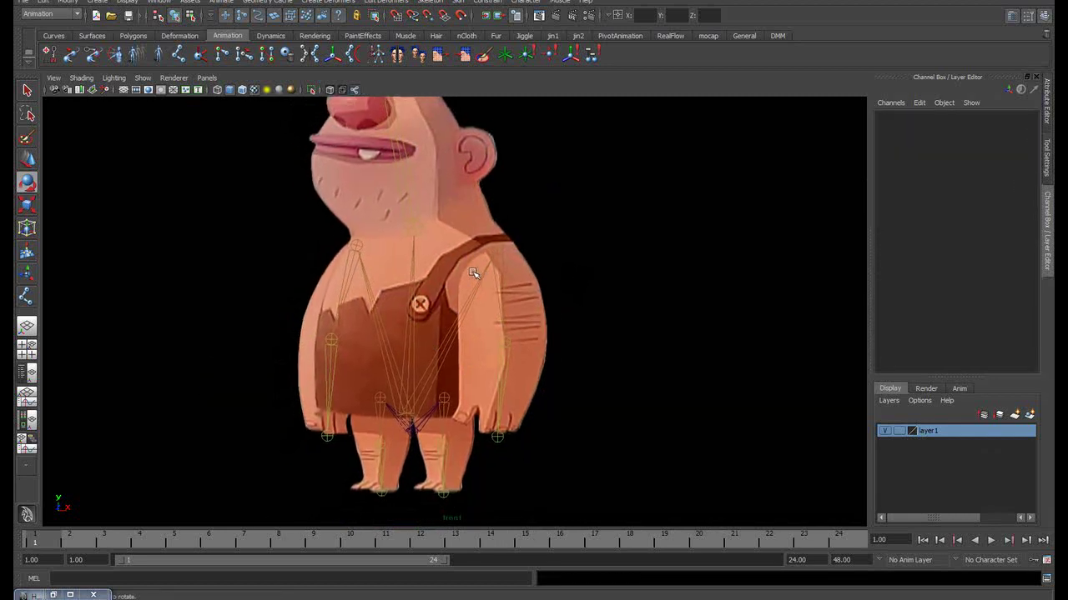
{"action": "key", "text": "q"}
{"action": "left_click", "coordinate": [410, 436]}
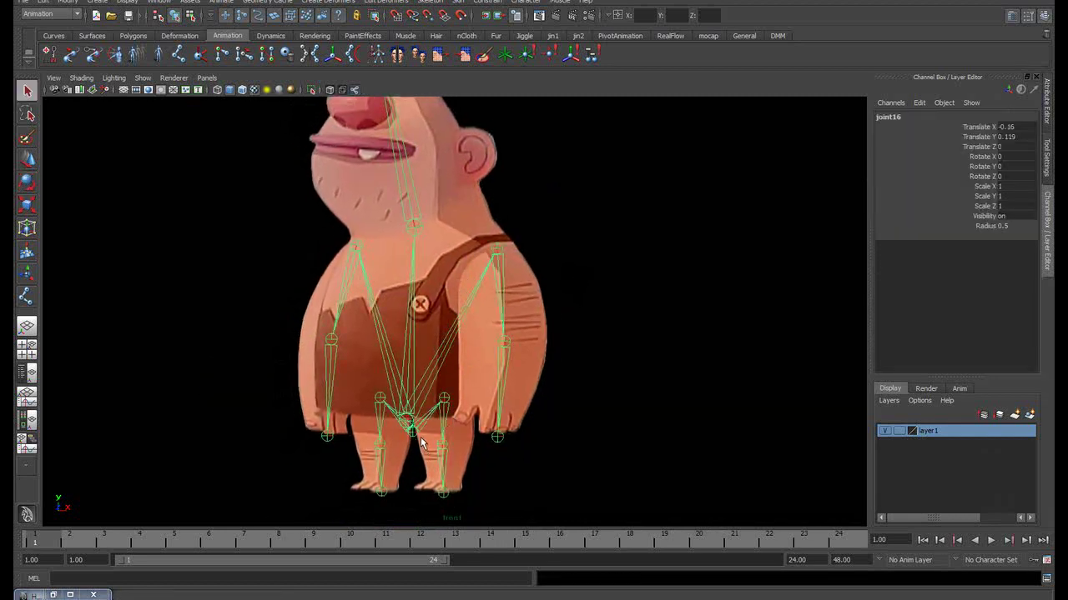
Undo a trial sideways move, then frame the whole character in the enlarged front view
{"action": "key", "text": "w"}
{"action": "left_click_drag", "start_coordinate": [421, 444], "coordinate": [449, 432]}
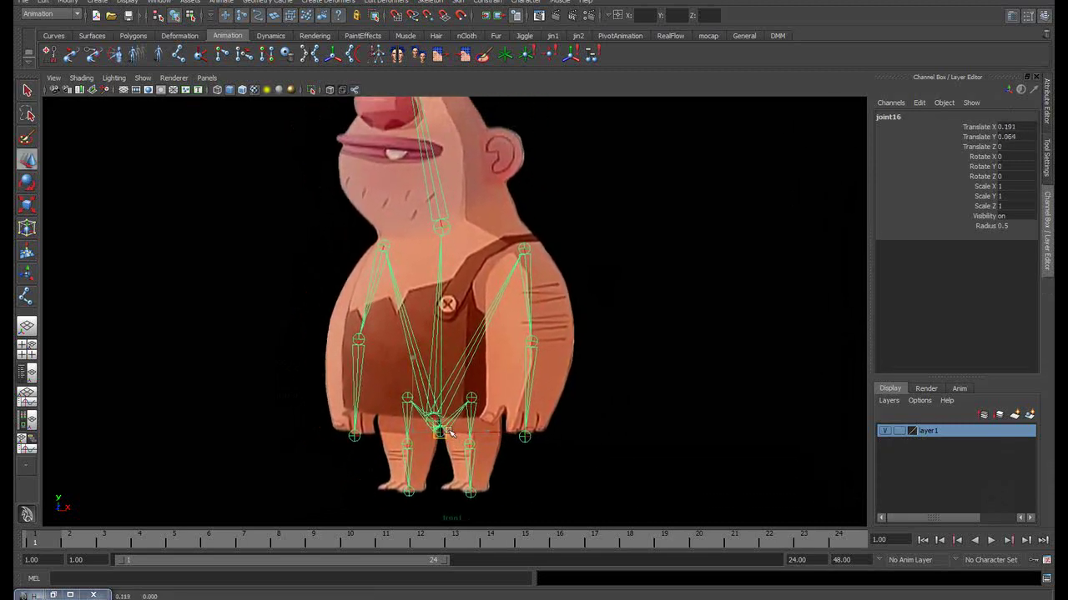
{"action": "key", "text": "ctrl+z"}
{"action": "key", "text": "space"}
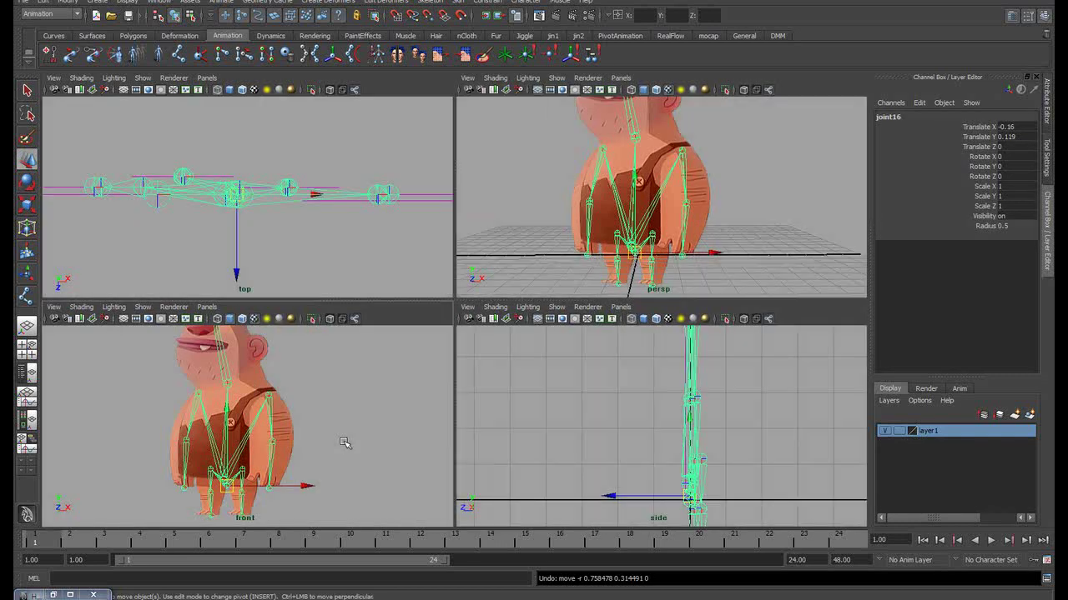
{"action": "middle_click_drag", "start_coordinate": [300, 467], "coordinate": [317, 442], "text": "alt"}
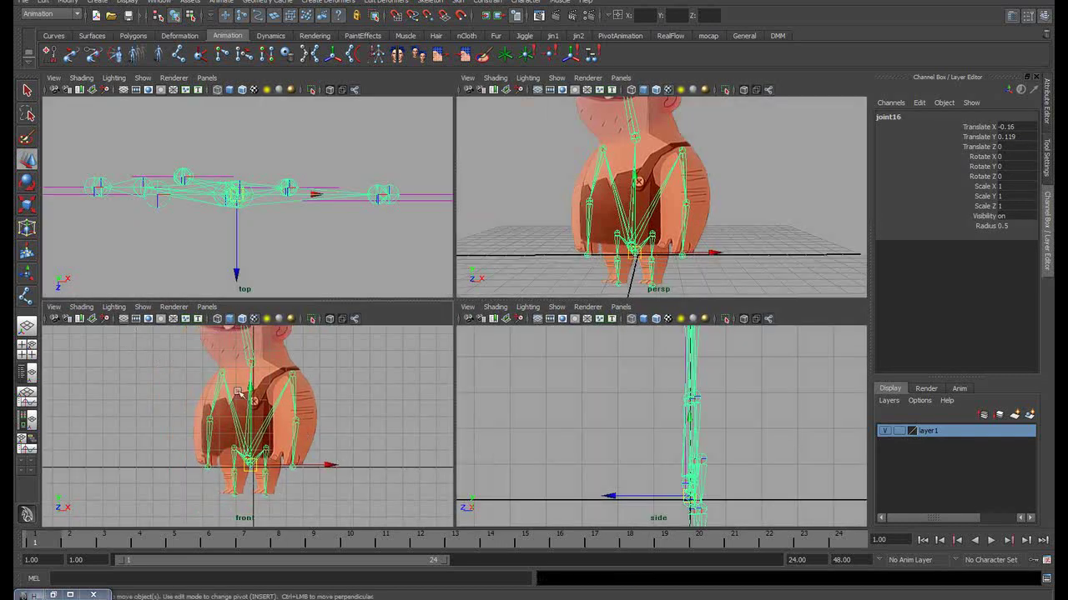
{"action": "key", "text": "space"}
{"action": "middle_click_drag", "start_coordinate": [375, 401], "coordinate": [445, 396], "text": "alt"}
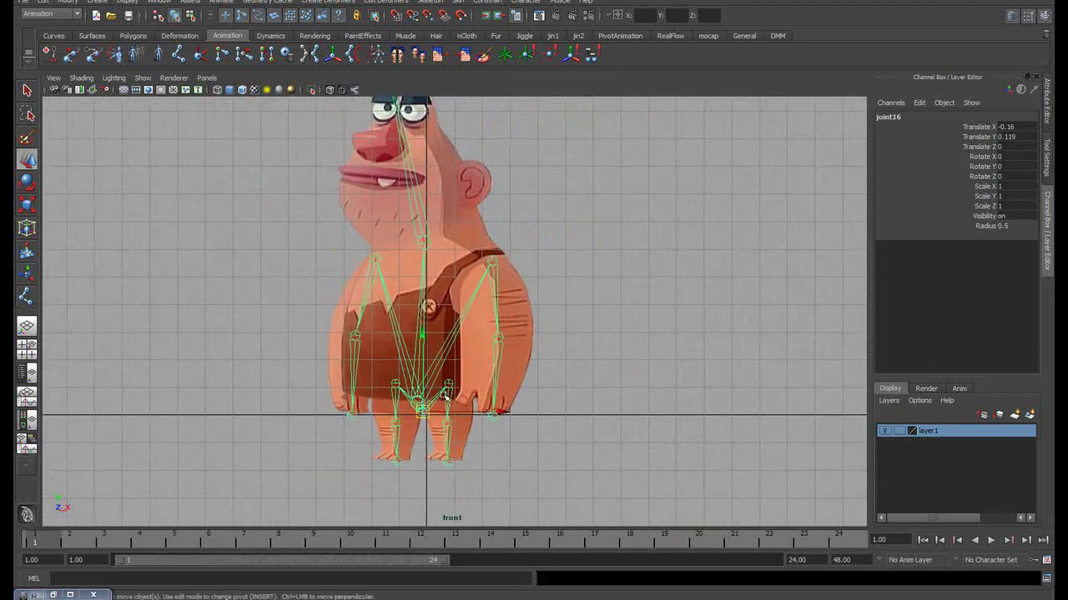
Raise root joint16 in Y so the caveman's feet rest on the ground line
{"action": "left_click_drag", "start_coordinate": [424, 336], "coordinate": [407, 292]}
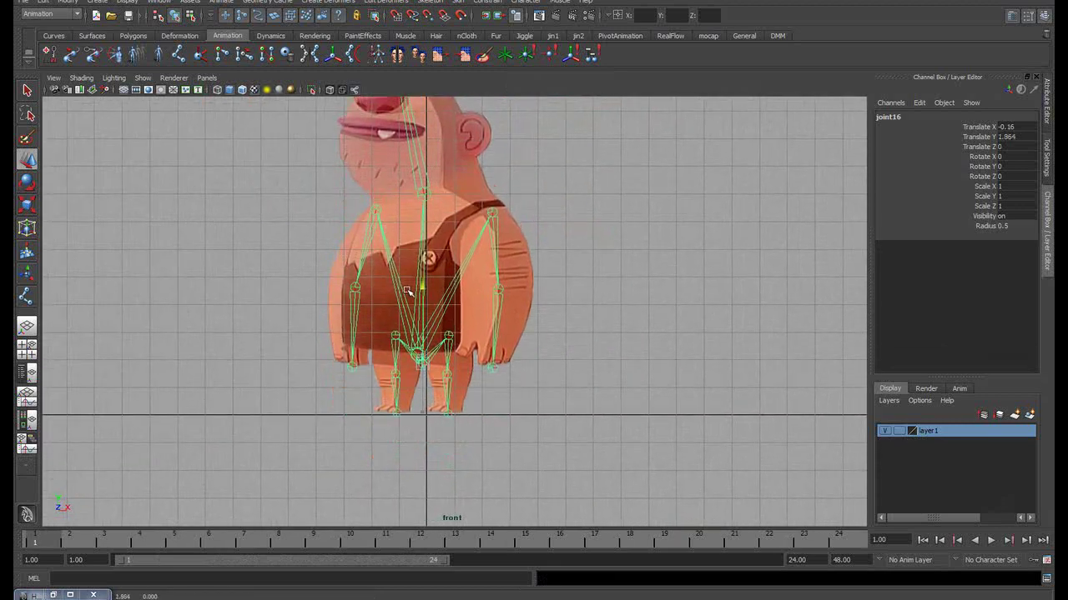
{"action": "scroll", "coordinate": [422, 367], "scroll_direction": "up", "scroll_amount": 3}
{"action": "scroll", "coordinate": [500, 292], "scroll_direction": "up", "scroll_amount": 2}
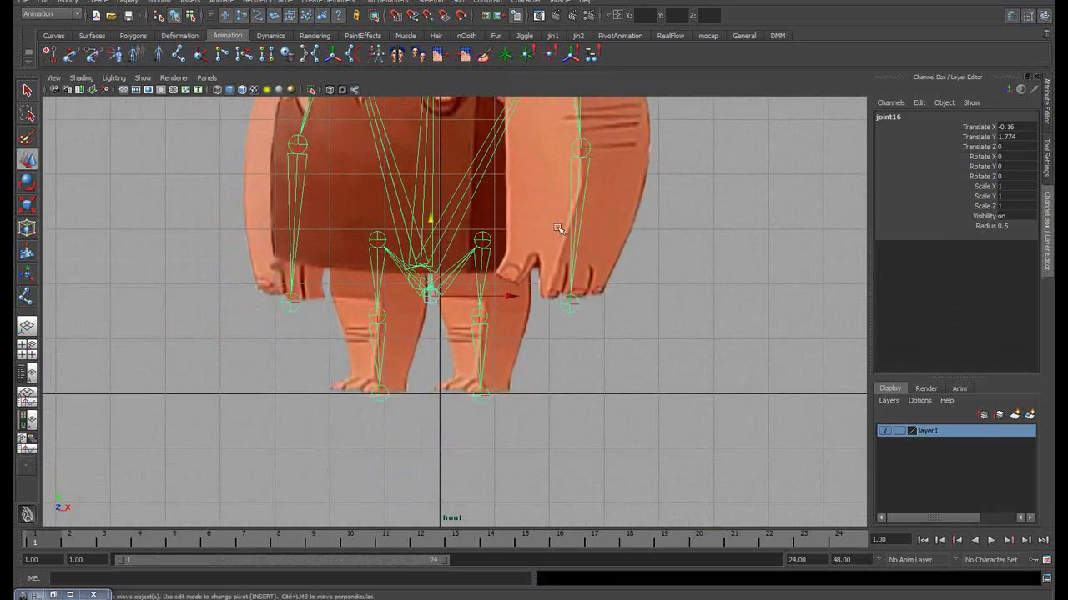
{"action": "left_click_drag", "start_coordinate": [424, 214], "coordinate": [426, 215]}
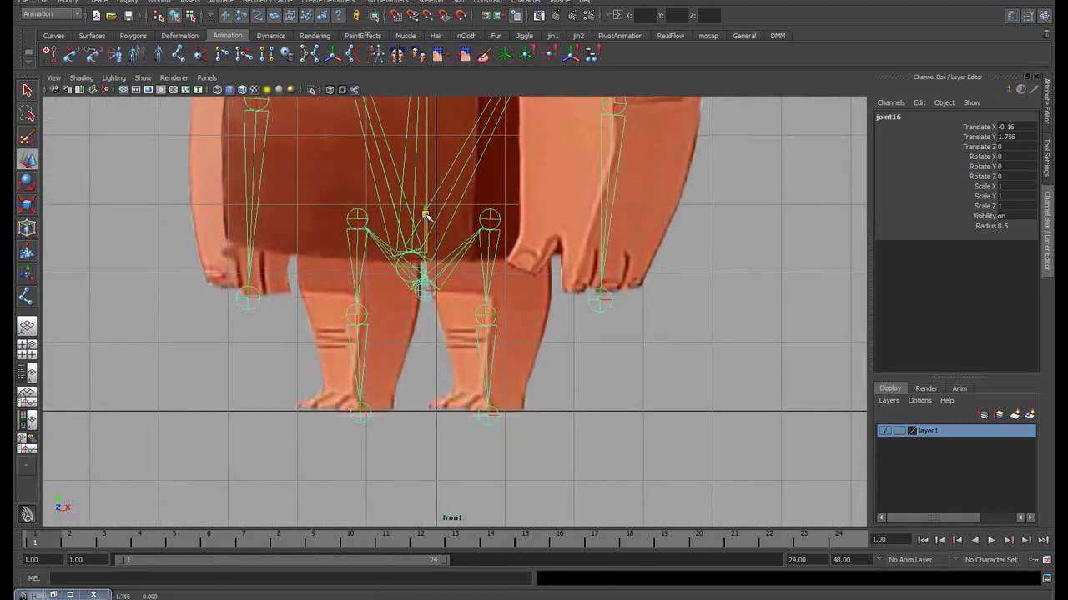
{"action": "scroll", "coordinate": [281, 257], "scroll_direction": "down", "scroll_amount": 6}
{"action": "scroll", "coordinate": [337, 392], "scroll_direction": "up", "scroll_amount": 2}
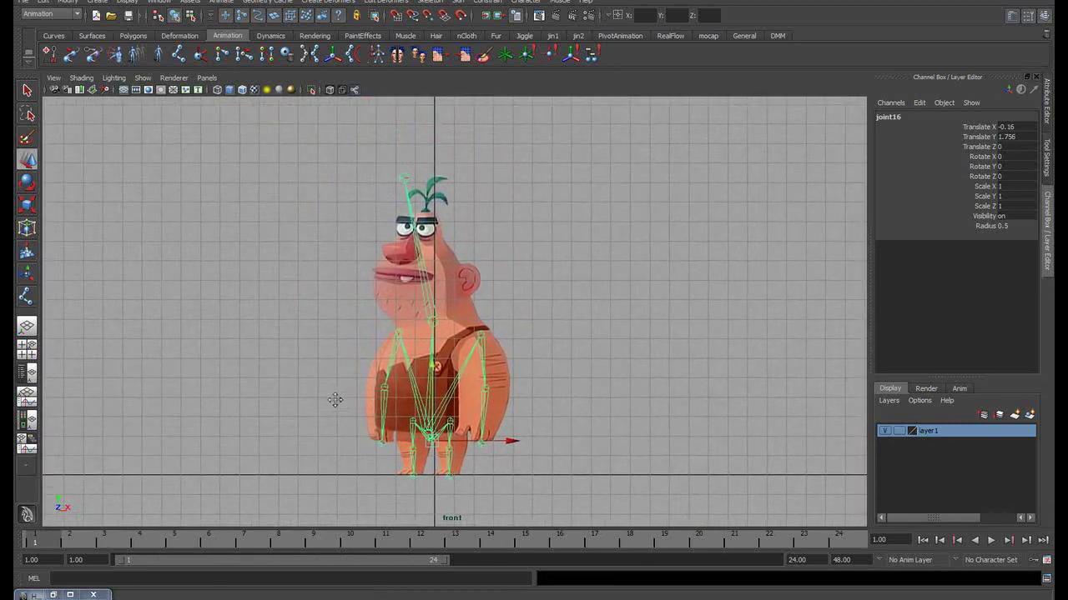
{"action": "scroll", "coordinate": [336, 341], "scroll_direction": "up", "scroll_amount": 1}
{"action": "left_click", "coordinate": [567, 289]}
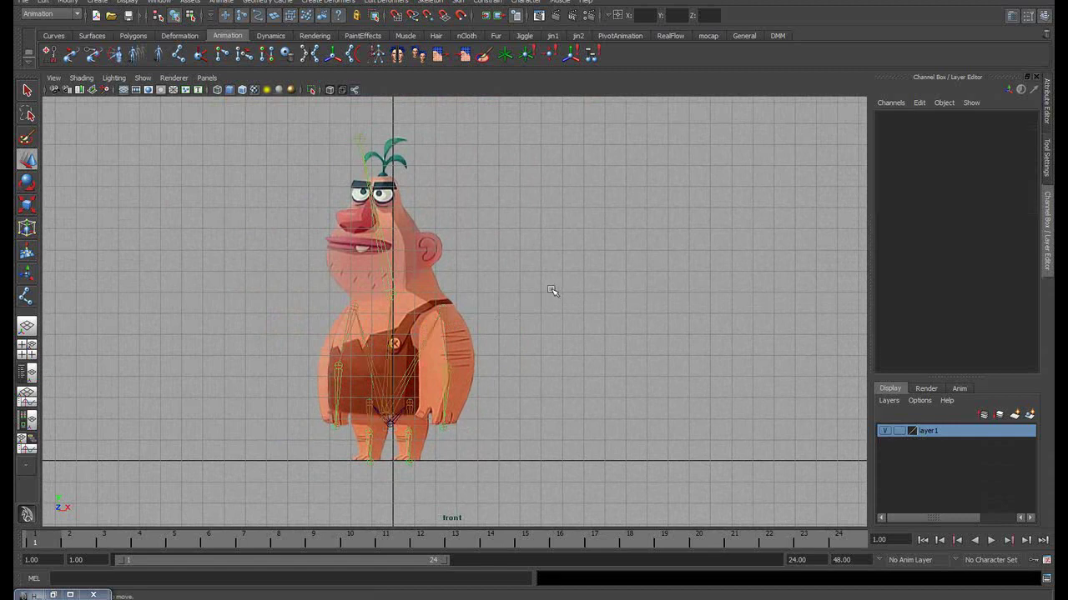
{"action": "scroll", "coordinate": [530, 288], "scroll_direction": "up", "scroll_amount": 1}
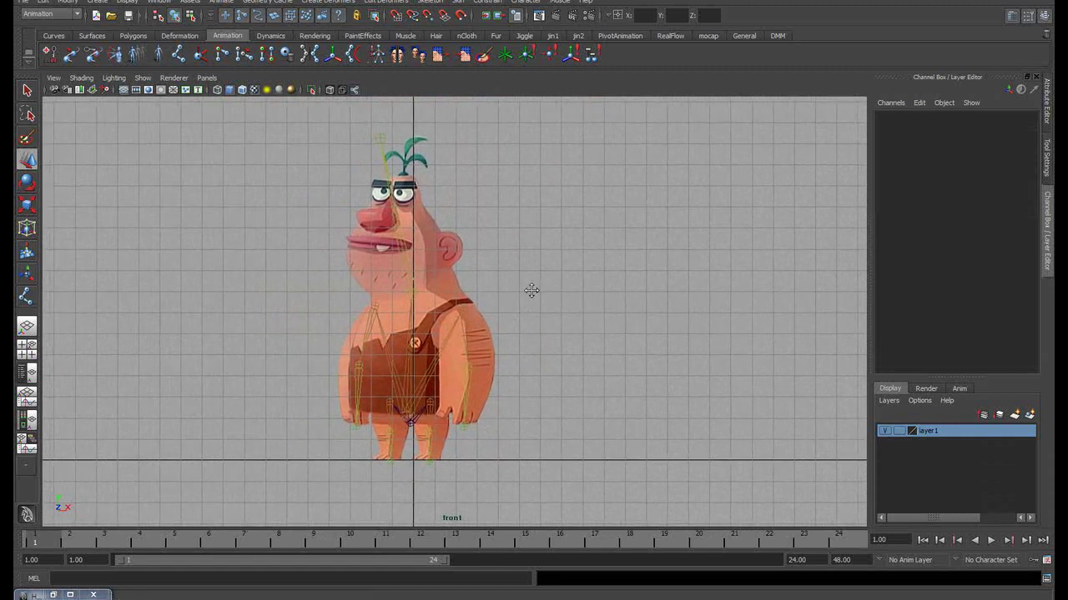
Return to the four-view layout, reframe the perspective, top and front views, and bring up Notepad
{"action": "key", "text": "space"}
{"action": "left_click_drag", "start_coordinate": [703, 221], "coordinate": [734, 231], "text": "alt"}
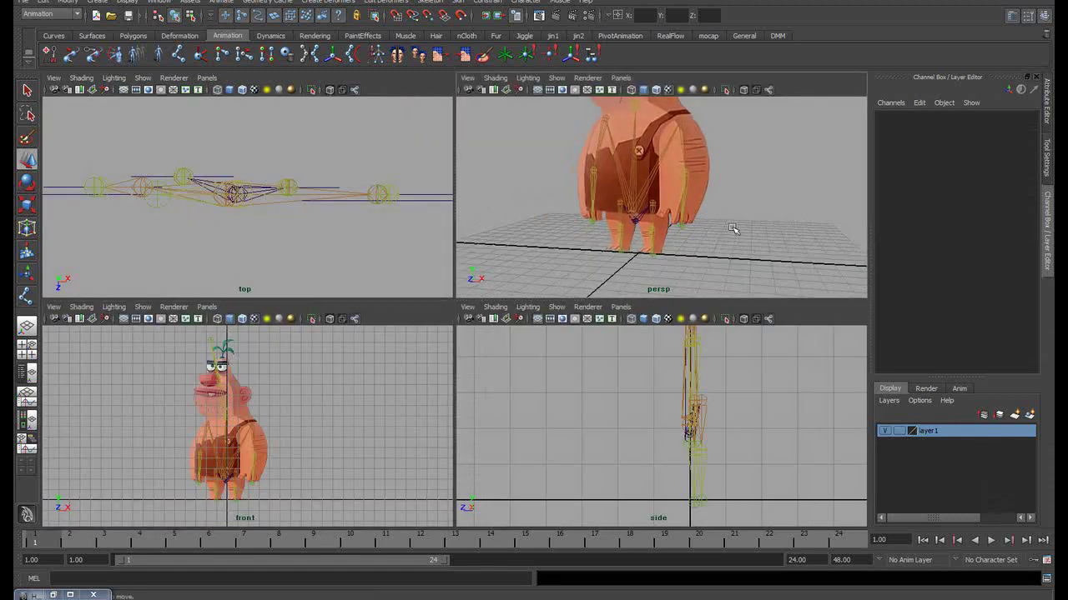
{"action": "right_click_drag", "start_coordinate": [734, 231], "coordinate": [618, 260], "text": "alt"}
{"action": "left_click_drag", "start_coordinate": [618, 260], "coordinate": [584, 242], "text": "alt"}
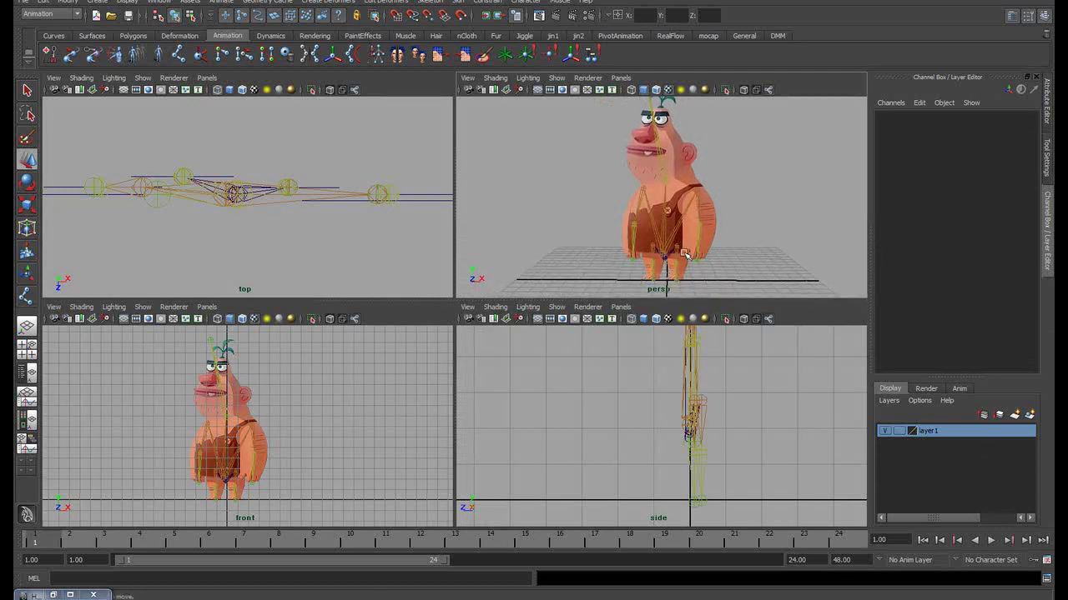
{"action": "mouse_move", "coordinate": [345, 269]}
{"action": "right_mouse_down", "text": "alt"}
{"action": "mouse_move", "coordinate": [256, 242]}
{"action": "mouse_move", "coordinate": [251, 258]}
{"action": "right_mouse_up", "text": "alt"}
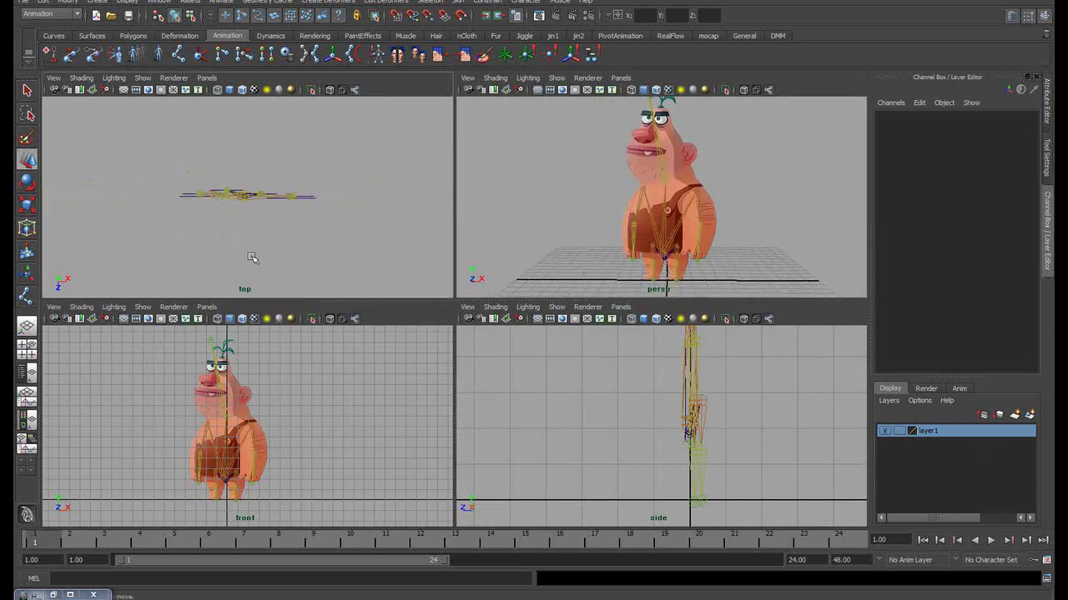
{"action": "middle_click_drag", "start_coordinate": [312, 366], "coordinate": [326, 357], "text": "alt"}
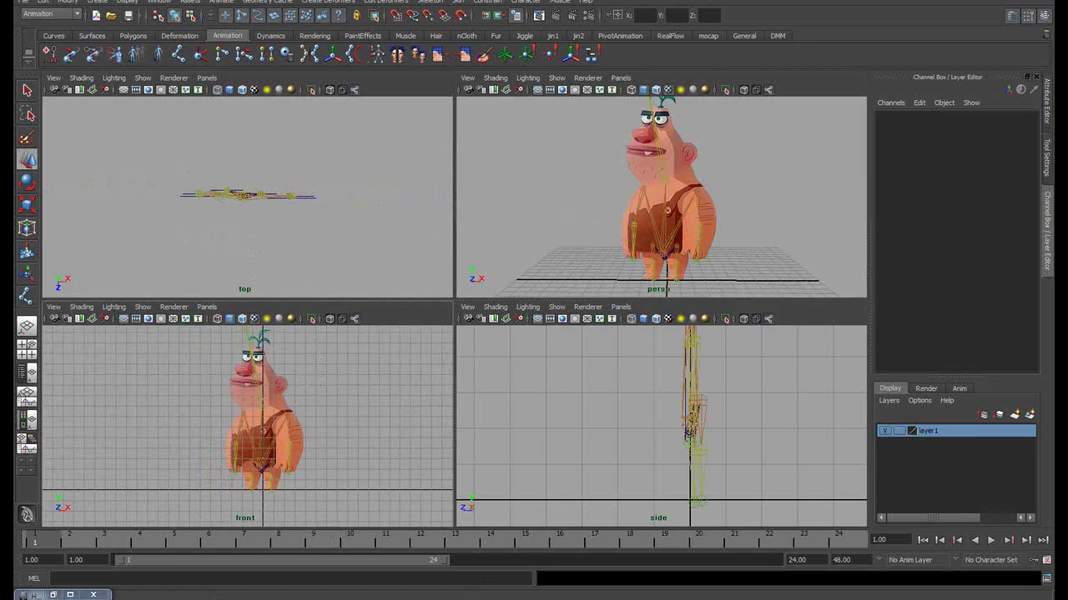
{"action": "left_click", "coordinate": [100, 595]}
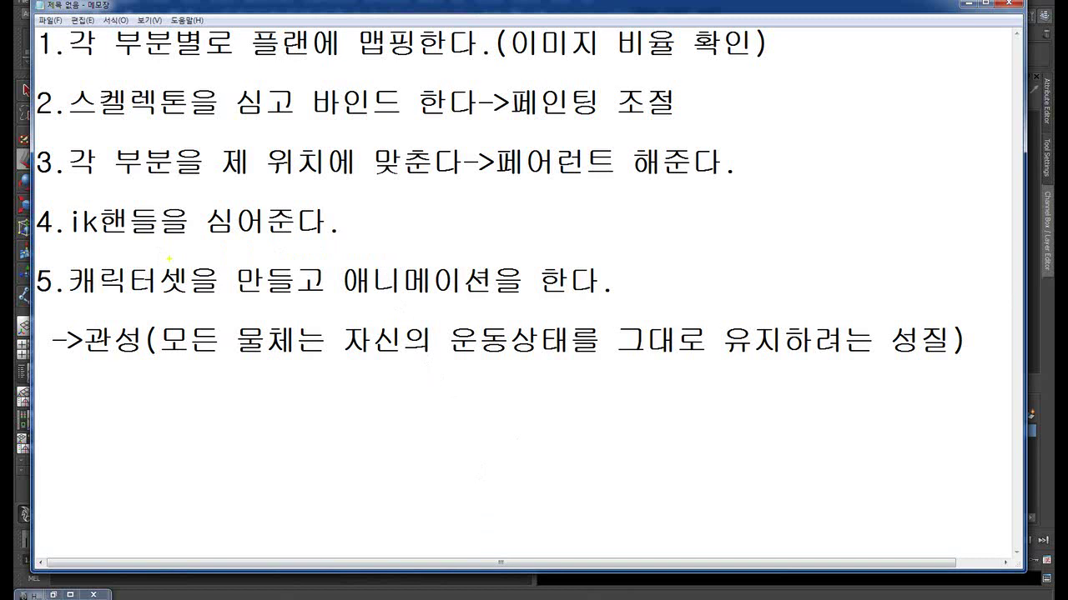
Annotate step 4 on IK handles with an underline, an X and a handwritten OK note, then clear it
{"action": "left_click_drag", "start_coordinate": [58, 246], "coordinate": [415, 242]}
{"action": "left_click_drag", "start_coordinate": [419, 200], "coordinate": [430, 248]}
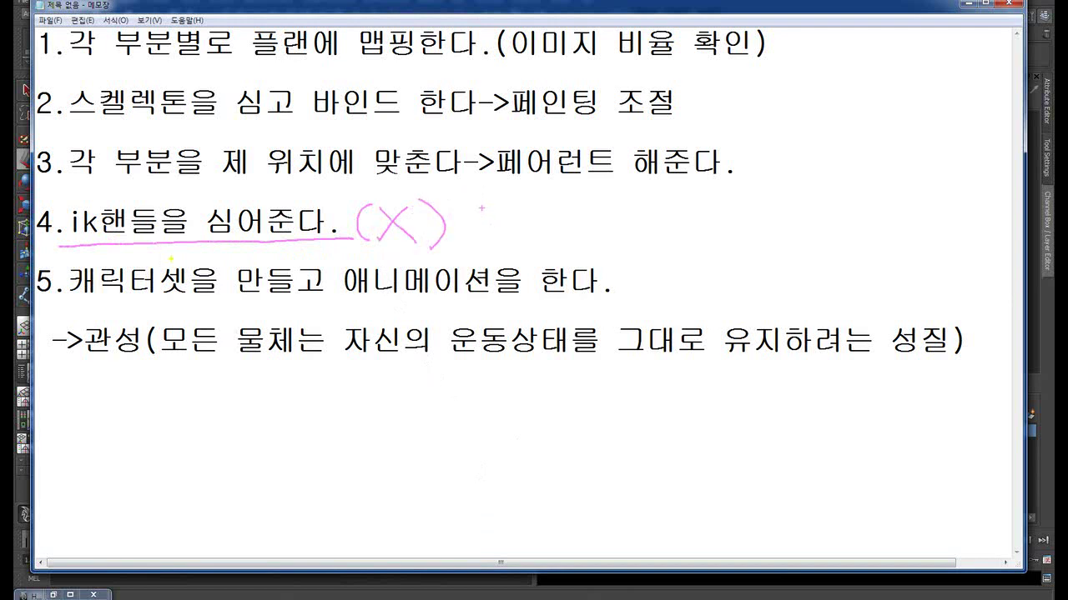
{"action": "left_click_drag", "start_coordinate": [485, 200], "coordinate": [511, 231]}
{"action": "mouse_move", "coordinate": [512, 212]}
{"action": "left_mouse_down"}
{"action": "mouse_move", "coordinate": [525, 212]}
{"action": "mouse_move", "coordinate": [529, 245]}
{"action": "left_mouse_up"}
{"action": "mouse_move", "coordinate": [552, 193]}
{"action": "left_mouse_down"}
{"action": "mouse_move", "coordinate": [541, 224]}
{"action": "mouse_move", "coordinate": [581, 243]}
{"action": "mouse_move", "coordinate": [621, 215]}
{"action": "mouse_move", "coordinate": [644, 214]}
{"action": "mouse_move", "coordinate": [684, 241]}
{"action": "left_mouse_up"}
{"action": "left_click_drag", "start_coordinate": [693, 227], "coordinate": [700, 230]}
{"action": "mouse_move", "coordinate": [702, 203]}
{"action": "left_mouse_down"}
{"action": "mouse_move", "coordinate": [719, 203]}
{"action": "mouse_move", "coordinate": [716, 232]}
{"action": "left_mouse_up"}
{"action": "left_click_drag", "start_coordinate": [725, 218], "coordinate": [727, 236]}
{"action": "left_click_drag", "start_coordinate": [706, 242], "coordinate": [746, 239]}
{"action": "mouse_move", "coordinate": [803, 212]}
{"action": "left_mouse_down"}
{"action": "mouse_move", "coordinate": [799, 201]}
{"action": "mouse_move", "coordinate": [830, 250]}
{"action": "left_mouse_up"}
{"action": "mouse_move", "coordinate": [867, 190]}
{"action": "left_mouse_down"}
{"action": "mouse_move", "coordinate": [834, 222]}
{"action": "mouse_move", "coordinate": [890, 237]}
{"action": "left_mouse_up"}
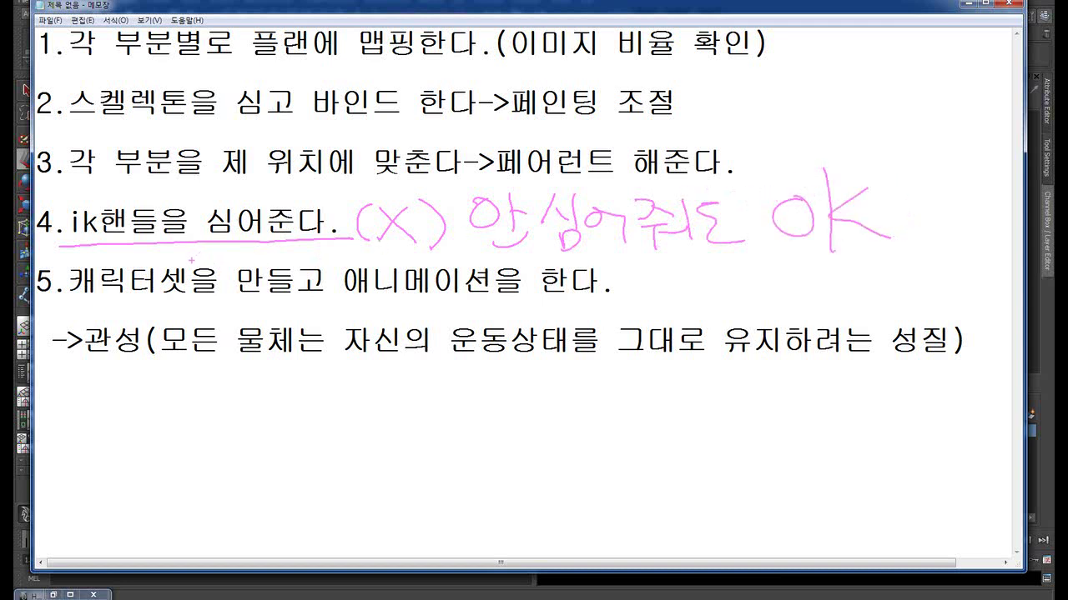
{"action": "key", "text": "Escape"}
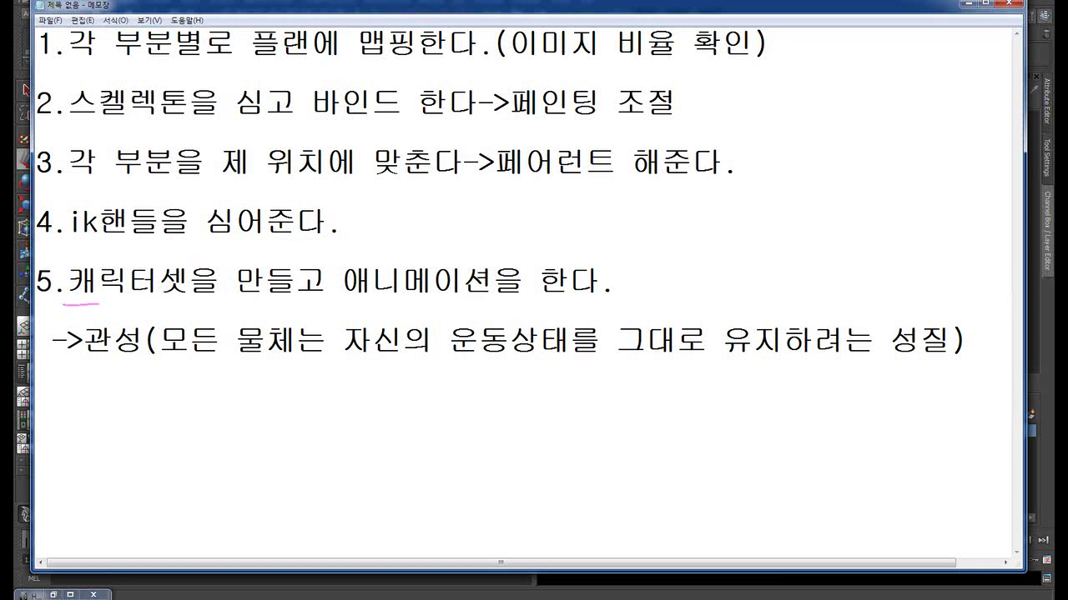
Underline step 5 and circle '캐릭터셋을', then clear the marks and minimize Notepad
{"action": "left_click_drag", "start_coordinate": [98, 305], "coordinate": [622, 301]}
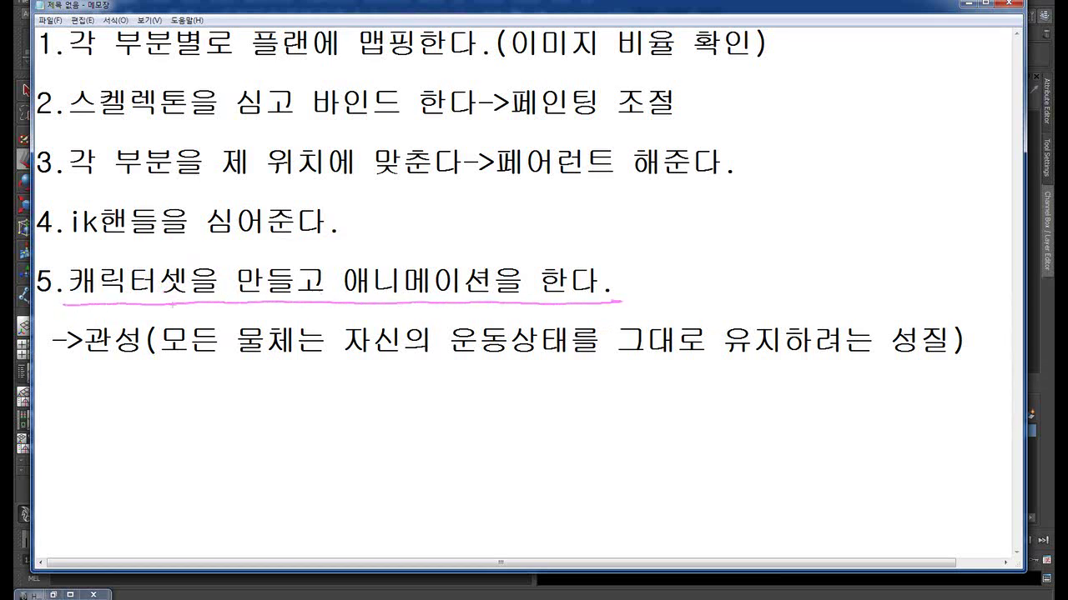
{"action": "mouse_move", "coordinate": [175, 315]}
{"action": "left_mouse_down"}
{"action": "mouse_move", "coordinate": [237, 276]}
{"action": "mouse_move", "coordinate": [247, 292]}
{"action": "mouse_move", "coordinate": [116, 317]}
{"action": "left_mouse_up"}
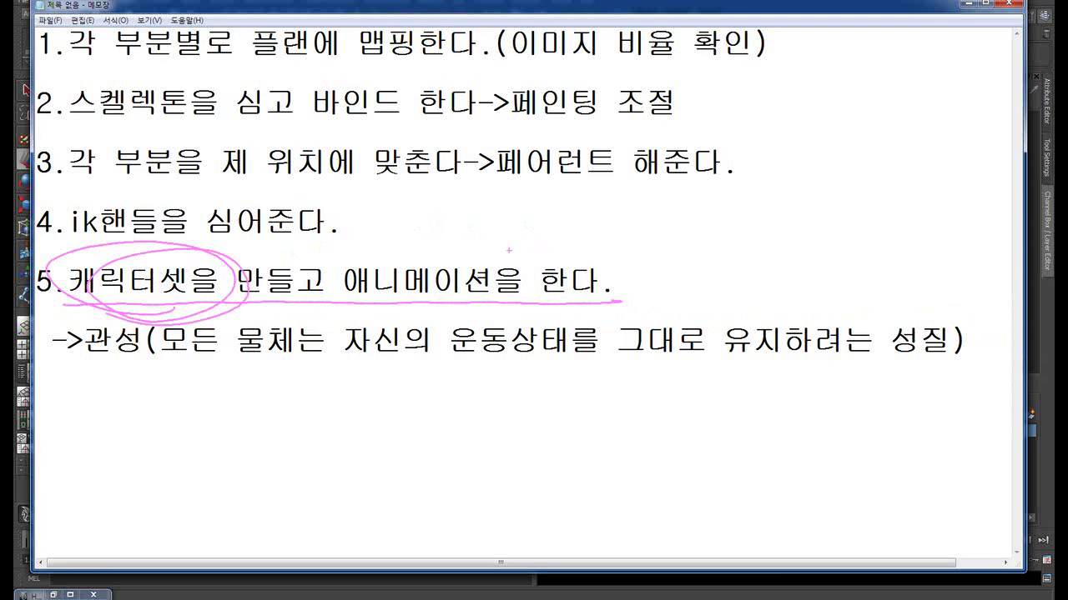
{"action": "key", "text": "Escape"}
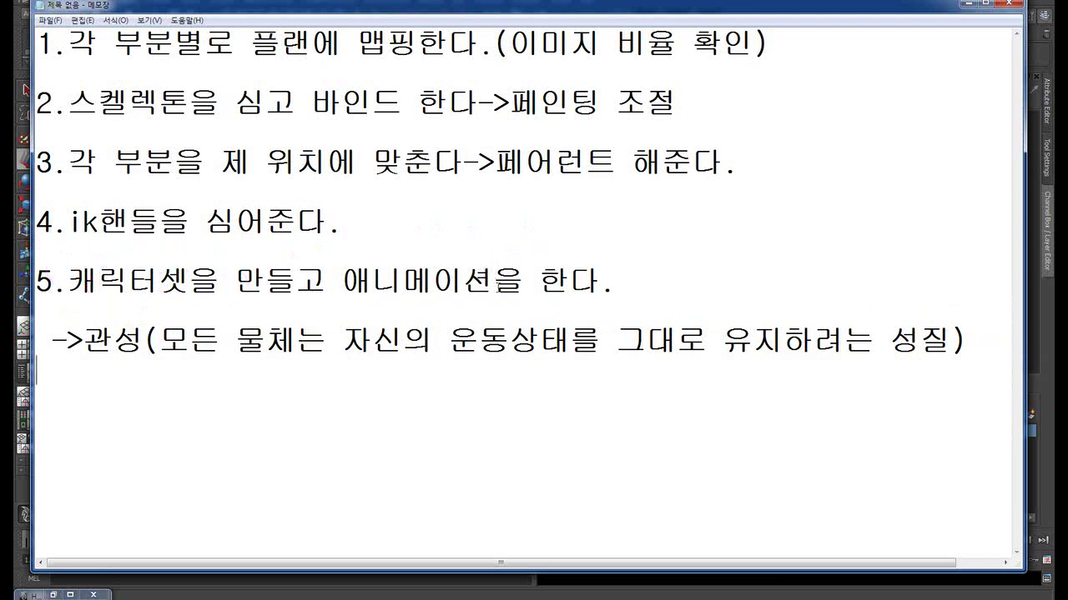
{"action": "key", "text": "super+Down"}
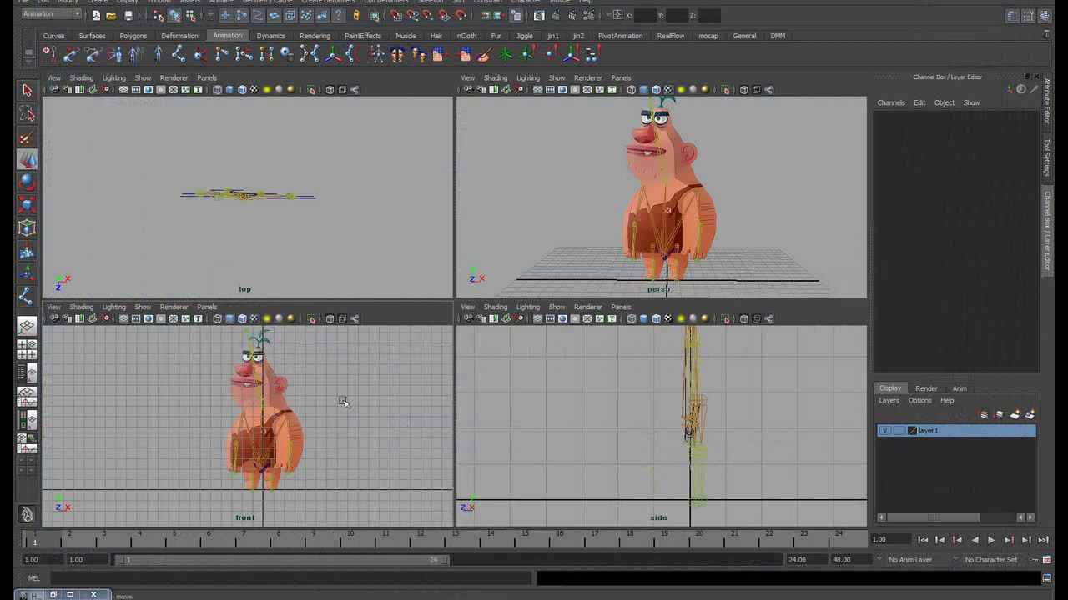
Maximize the perspective view and select the caveman's upper arm joint
{"action": "key", "text": "space"}
{"action": "mouse_move", "coordinate": [400, 297]}
{"action": "left_mouse_down", "text": "alt"}
{"action": "mouse_move", "coordinate": [357, 297]}
{"action": "mouse_move", "coordinate": [406, 299]}
{"action": "mouse_move", "coordinate": [547, 253]}
{"action": "left_mouse_up", "text": "alt"}
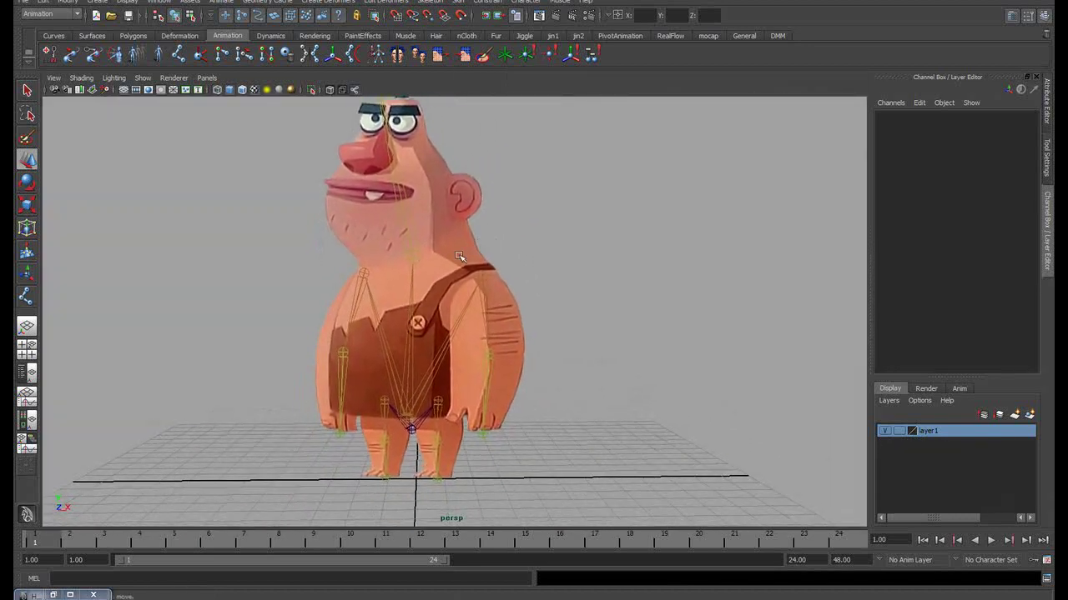
{"action": "key", "text": "q"}
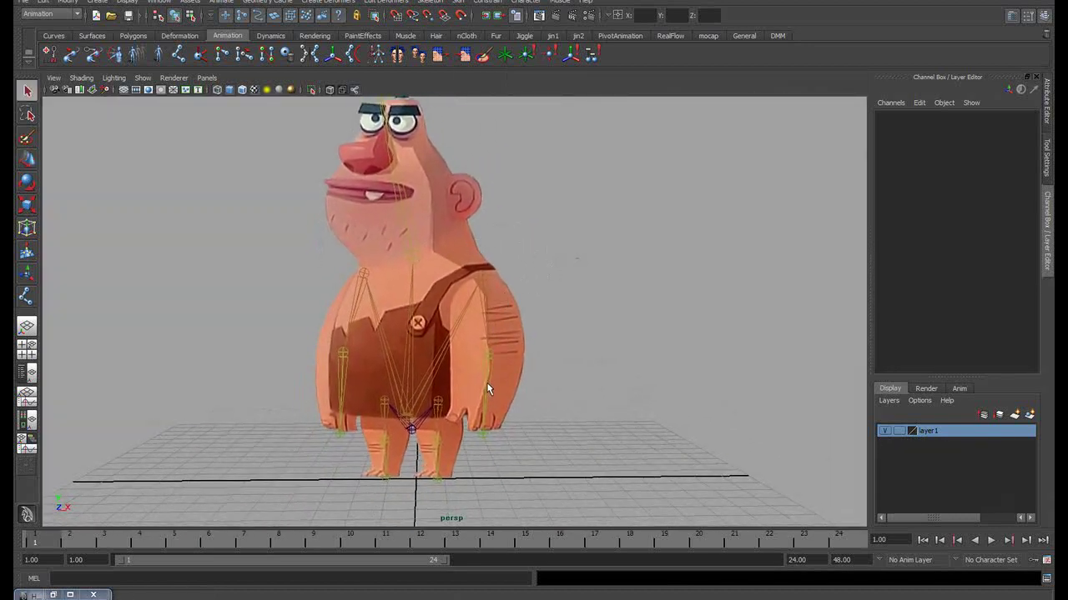
{"action": "left_click", "coordinate": [486, 382]}
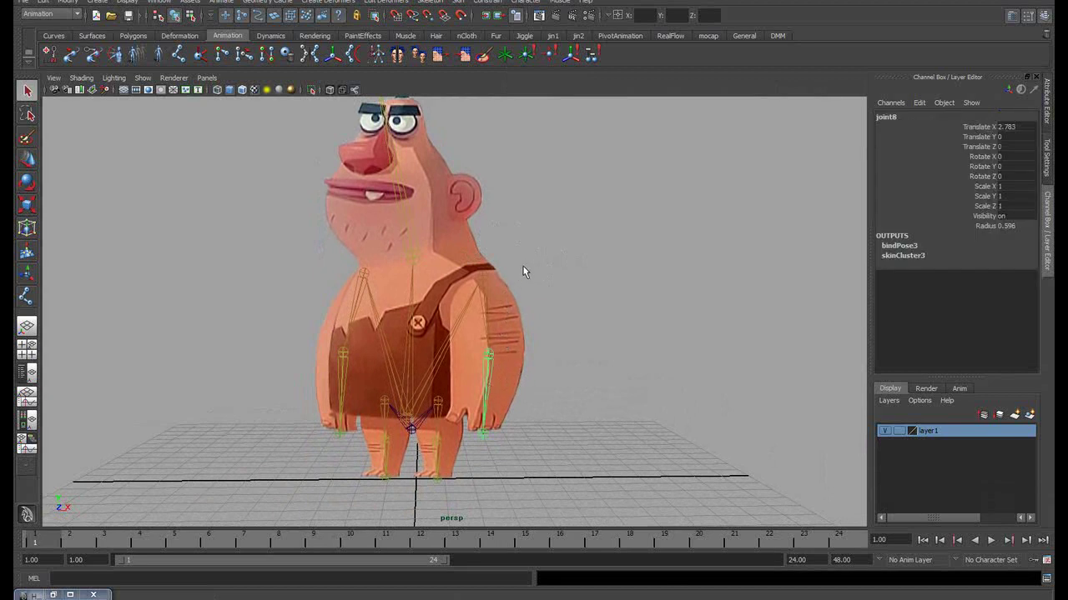
{"action": "left_click", "coordinate": [491, 322]}
{"action": "right_click_drag", "start_coordinate": [432, 323], "coordinate": [496, 275], "text": "alt"}
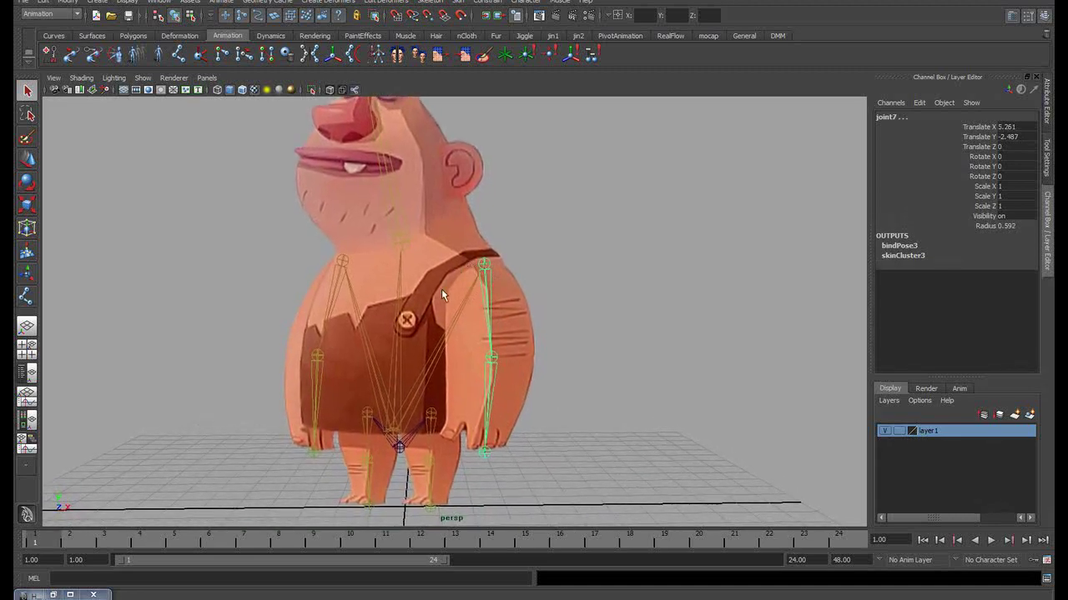
{"action": "left_click", "coordinate": [608, 272]}
{"action": "left_click", "coordinate": [477, 331]}
Test-rotate the upper arm and forearm joints, undoing the forearm bend
{"action": "key", "text": "e"}
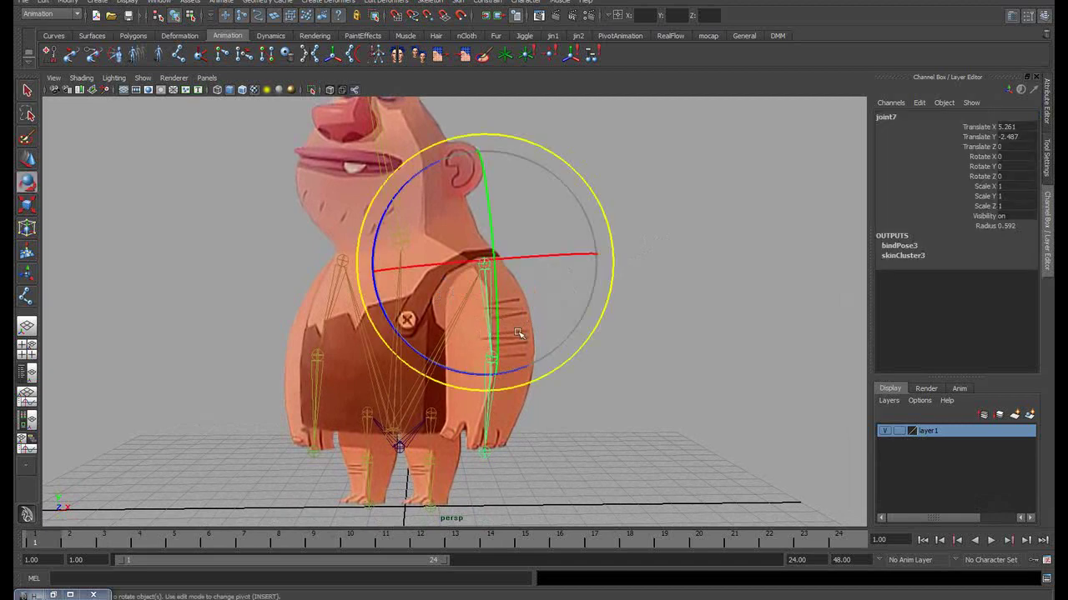
{"action": "left_click_drag", "start_coordinate": [469, 370], "coordinate": [471, 370]}
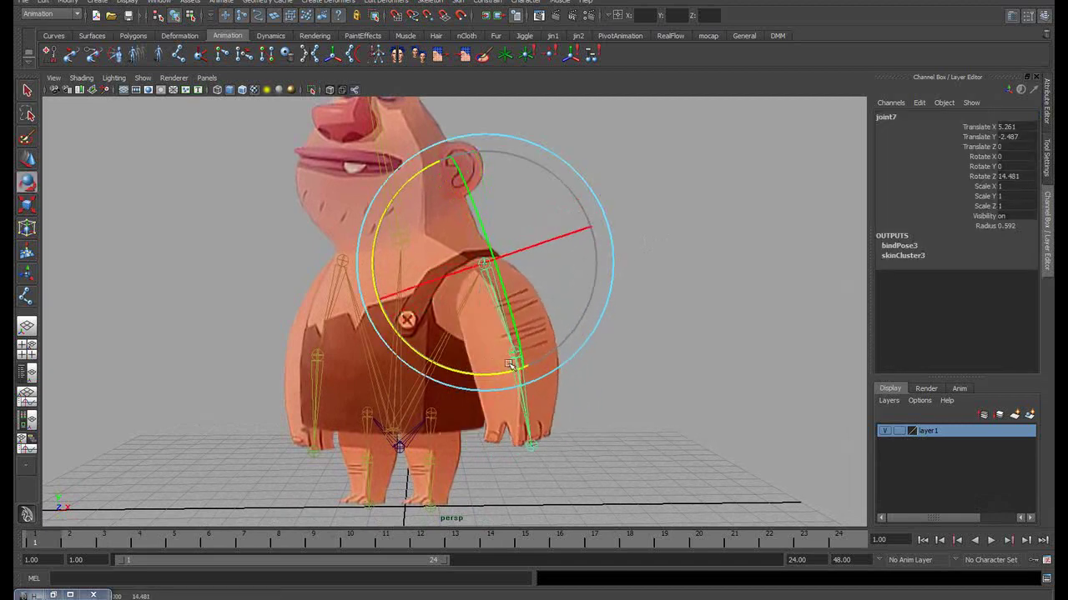
{"action": "left_click", "coordinate": [609, 330]}
{"action": "left_click", "coordinate": [488, 396]}
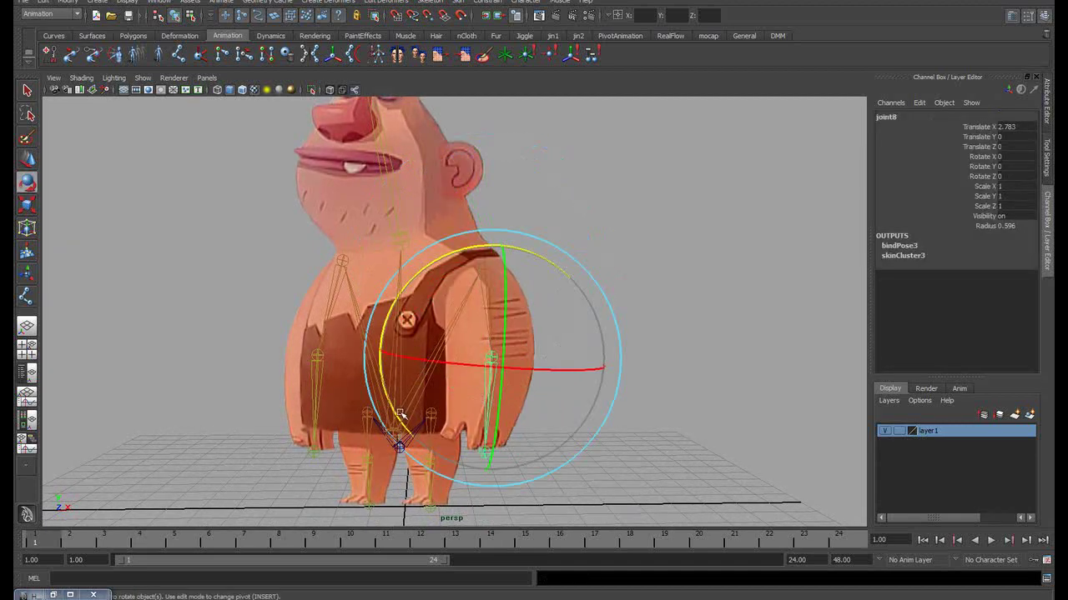
{"action": "left_click_drag", "start_coordinate": [401, 414], "coordinate": [438, 384]}
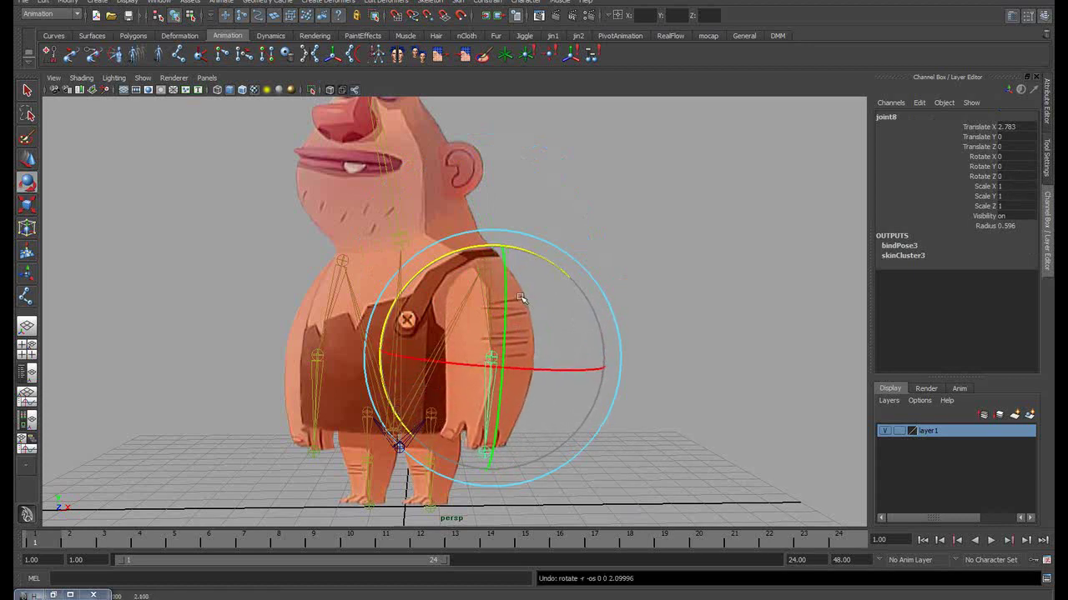
{"action": "key", "text": "ctrl+z"}
Handwrite and underline a '로테이트' (rotate) note beside the character
{"action": "left_click_drag", "start_coordinate": [582, 289], "coordinate": [583, 276], "text": "alt"}
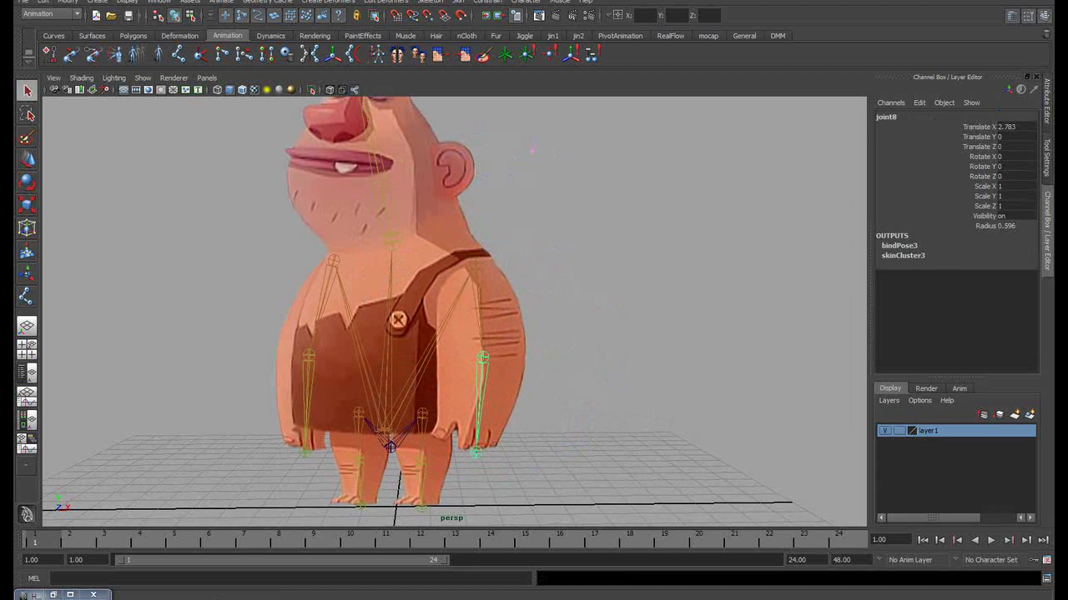
{"action": "left_click_drag", "start_coordinate": [524, 128], "coordinate": [551, 152]}
{"action": "left_click_drag", "start_coordinate": [620, 126], "coordinate": [621, 166]}
{"action": "mouse_move", "coordinate": [630, 125]}
{"action": "left_mouse_down"}
{"action": "mouse_move", "coordinate": [631, 173]}
{"action": "mouse_move", "coordinate": [652, 129]}
{"action": "left_mouse_up"}
{"action": "left_click_drag", "start_coordinate": [692, 162], "coordinate": [748, 161]}
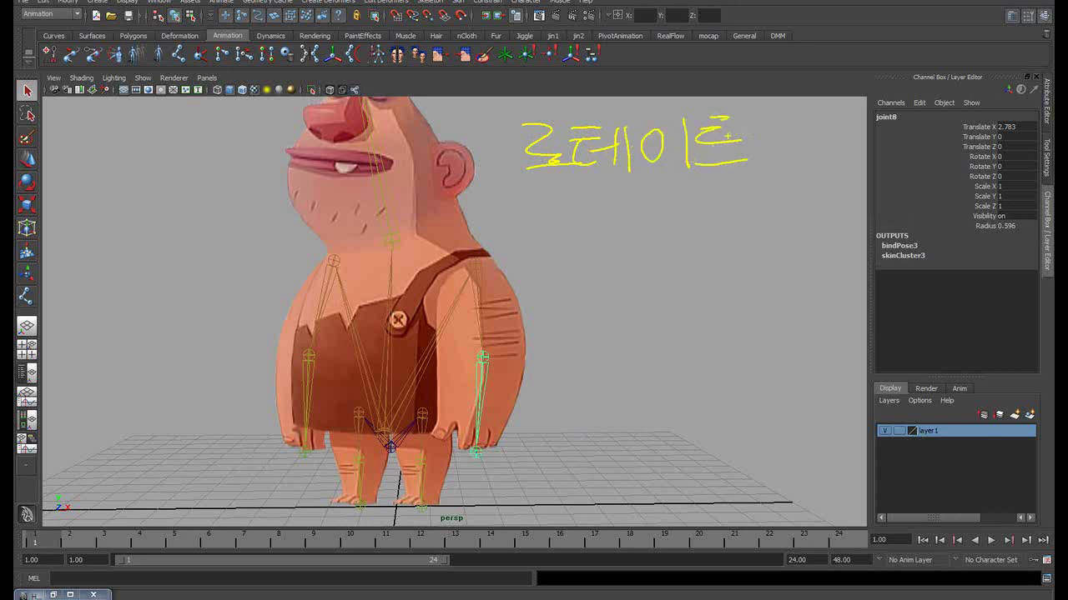
{"action": "left_click_drag", "start_coordinate": [515, 195], "coordinate": [790, 185]}
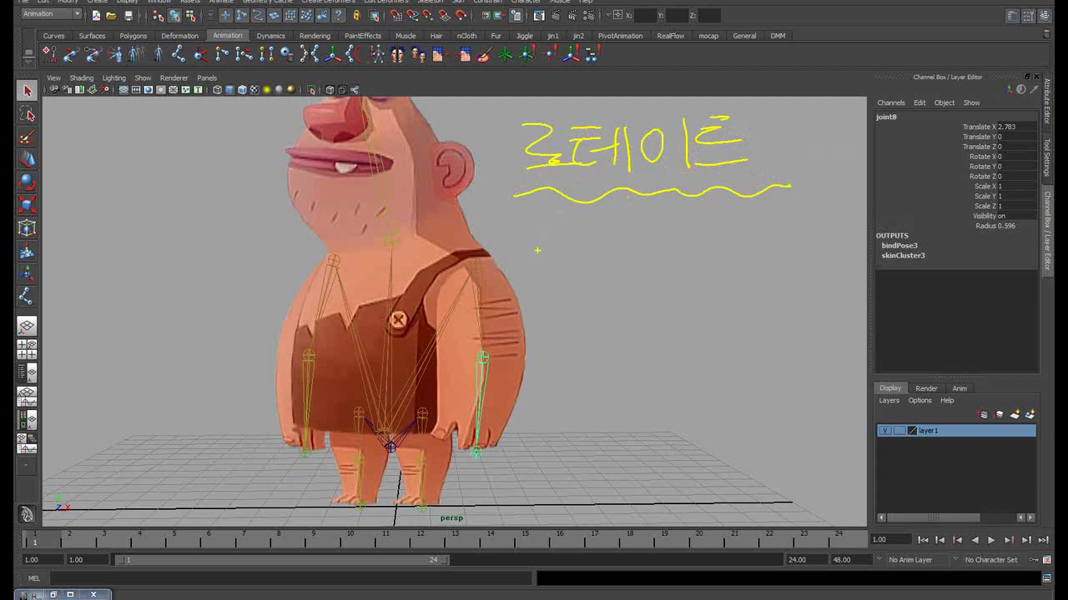
Clear the on-screen note and select each arm joint in turn
{"action": "key", "text": "Escape"}
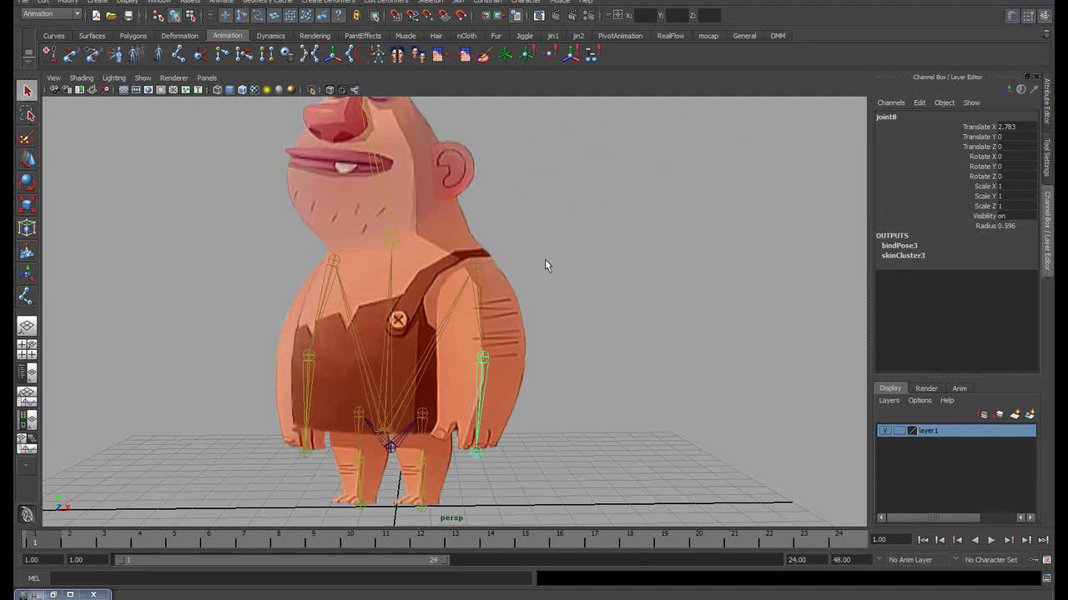
{"action": "left_click", "coordinate": [548, 314]}
{"action": "left_click", "coordinate": [473, 389]}
{"action": "left_click", "coordinate": [471, 342], "text": "shift"}
{"action": "left_click", "coordinate": [310, 387], "text": "shift"}
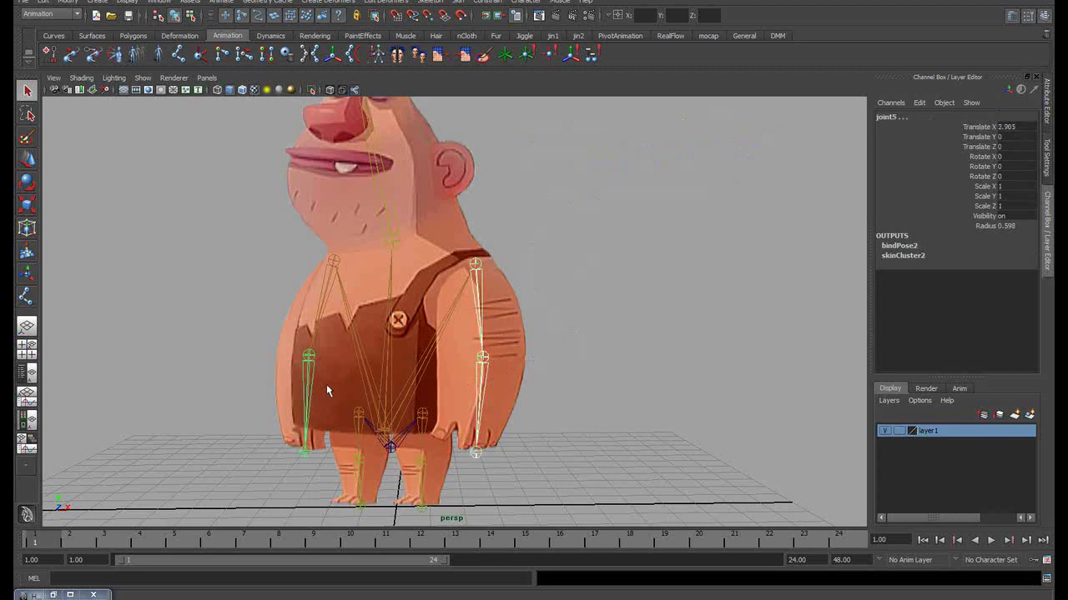
{"action": "left_click", "coordinate": [329, 313], "text": "shift"}
{"action": "mouse_move", "coordinate": [330, 313]}
{"action": "middle_mouse_down", "text": "alt"}
{"action": "mouse_move", "coordinate": [452, 301]}
{"action": "mouse_move", "coordinate": [425, 373]}
{"action": "middle_mouse_up", "text": "alt"}
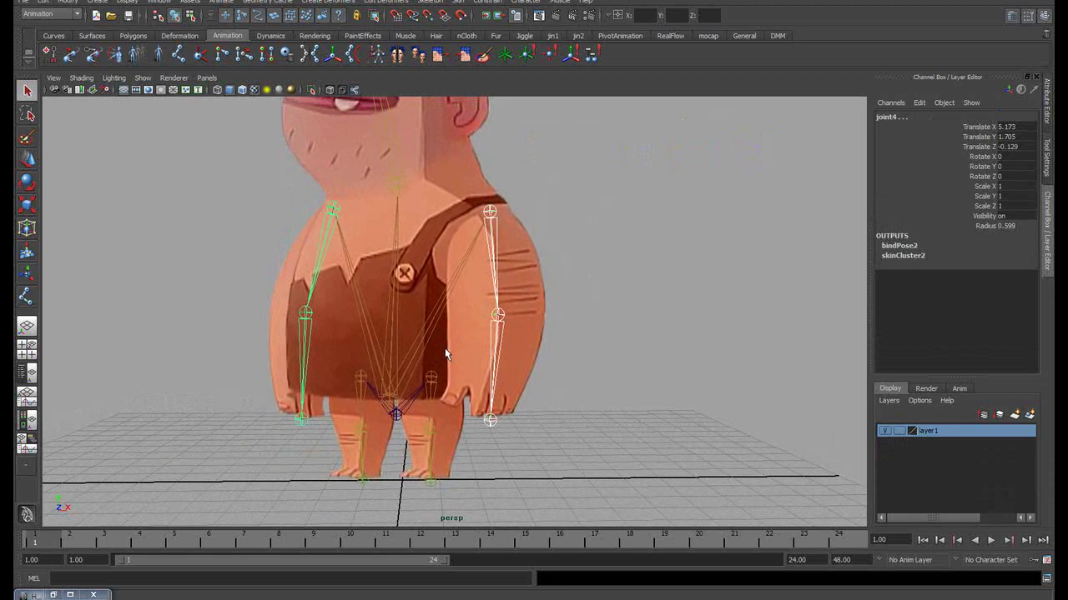
Select the leg and neck joints, then root joint1 and its Rotate X, Y, Z channels
{"action": "left_click", "coordinate": [359, 442], "text": "shift"}
{"action": "left_click", "coordinate": [362, 409], "text": "shift"}
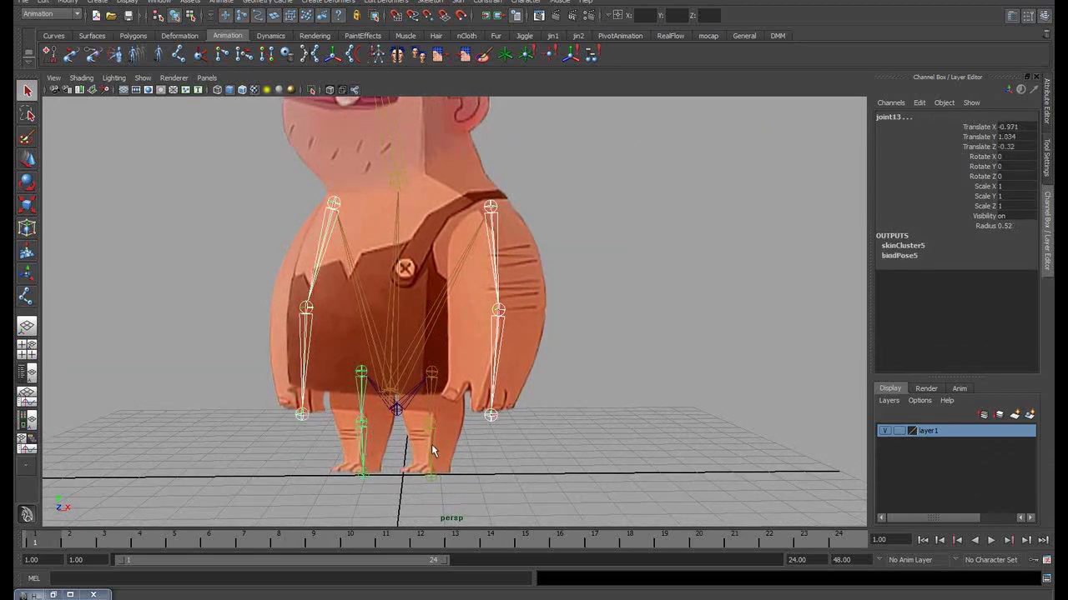
{"action": "left_click", "coordinate": [430, 413]}
{"action": "left_click_drag", "start_coordinate": [439, 296], "coordinate": [427, 344], "text": "alt"}
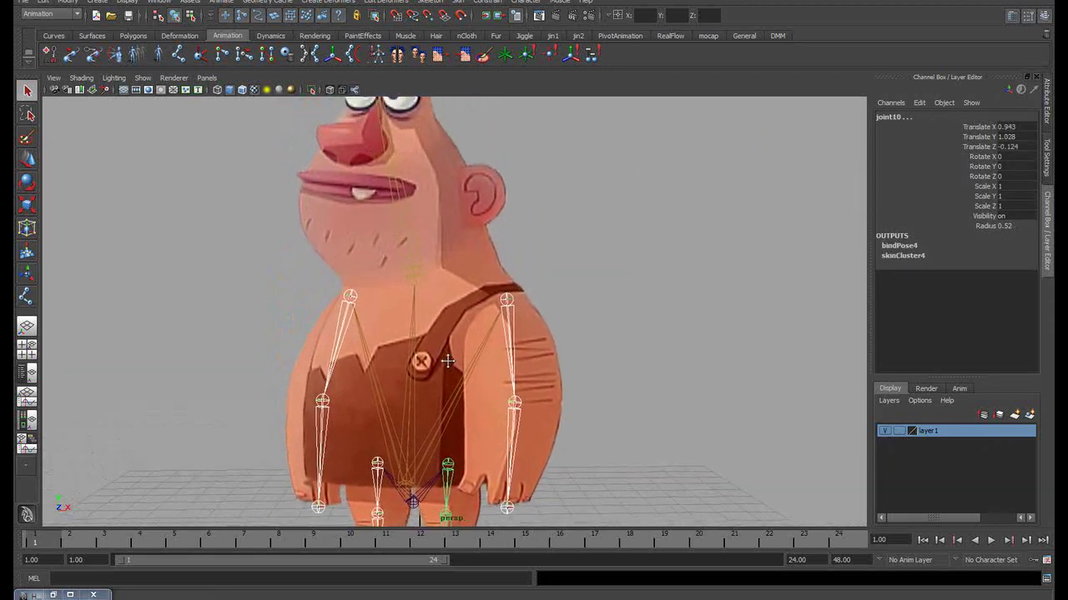
{"action": "left_click", "coordinate": [406, 267]}
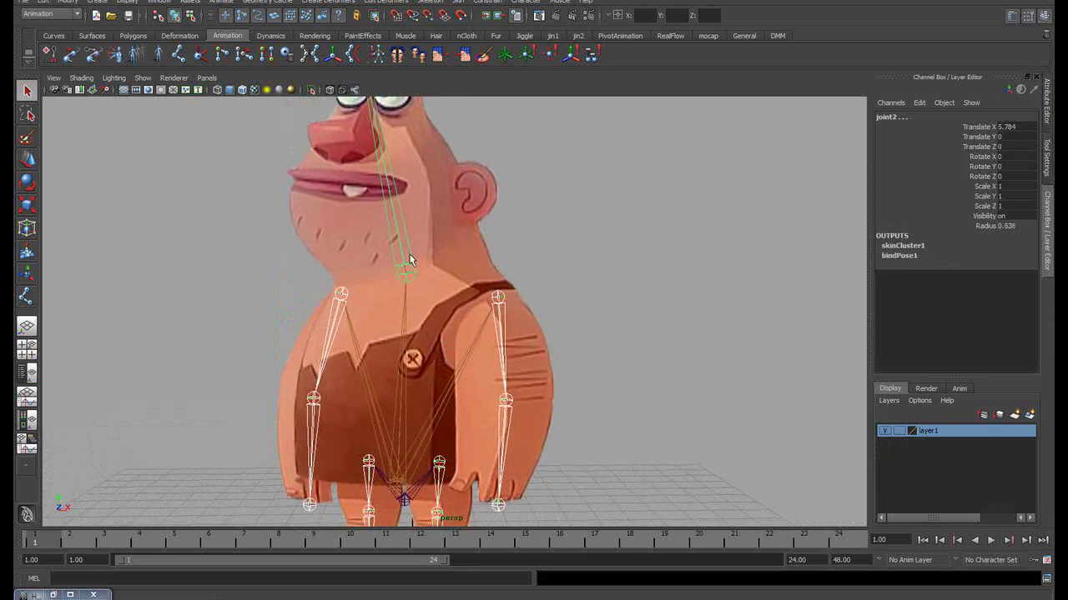
{"action": "left_click", "coordinate": [412, 337]}
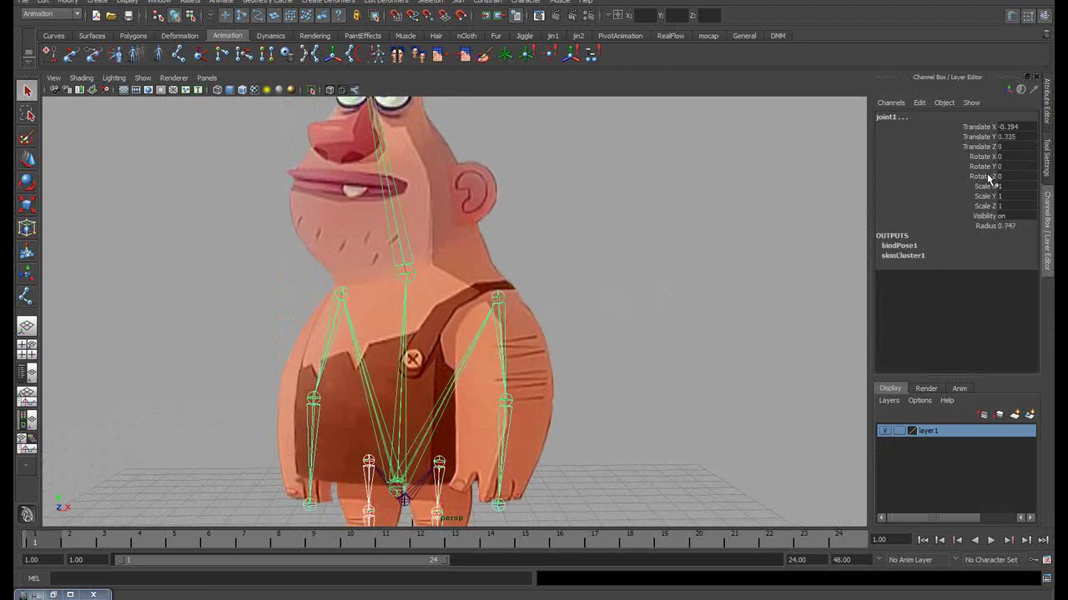
{"action": "left_click_drag", "start_coordinate": [982, 156], "coordinate": [983, 176]}
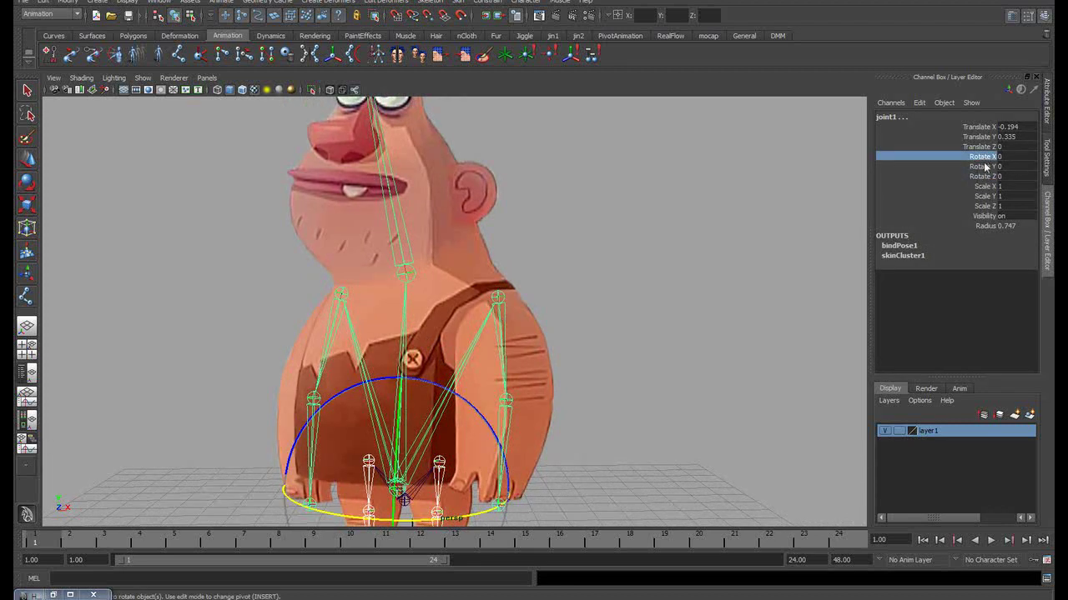
Create a character set named 'character' from joint1's Channel Box rotation channels
{"action": "left_click", "coordinate": [525, 1]}
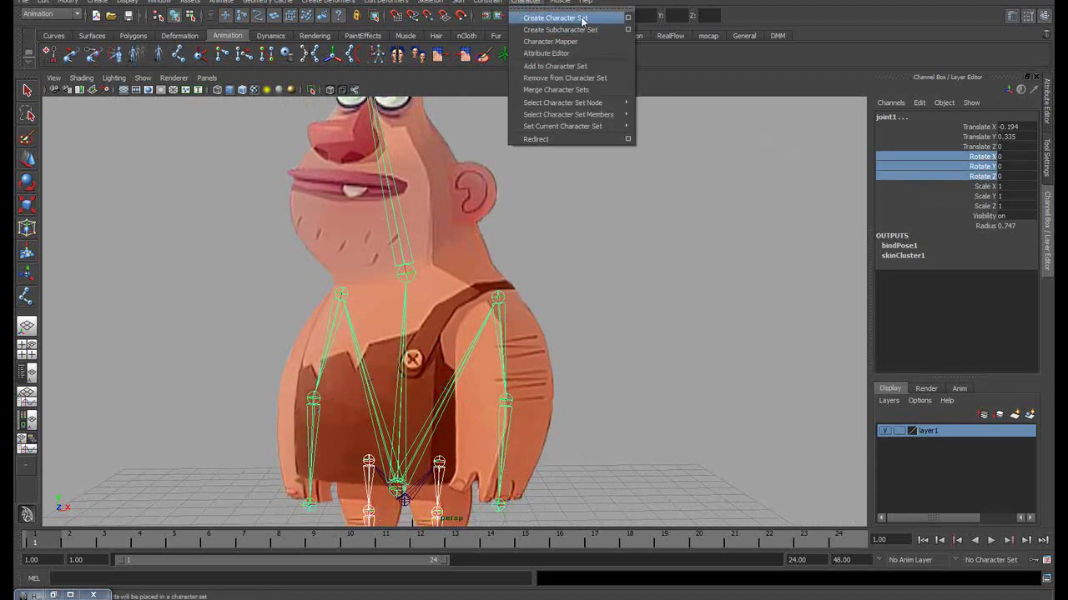
{"action": "left_click", "coordinate": [628, 23]}
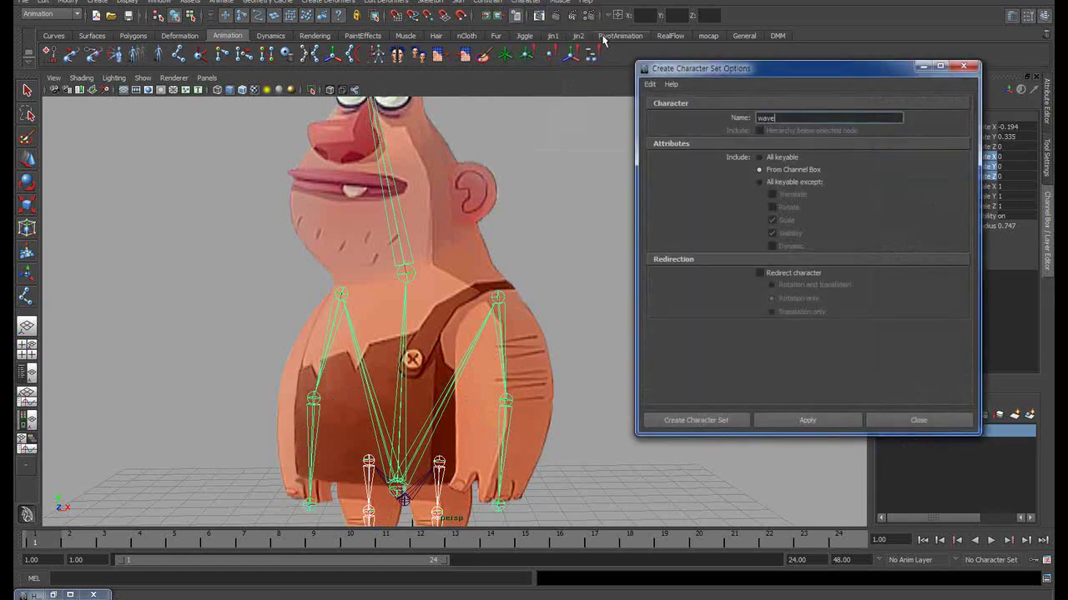
{"action": "left_click_drag", "start_coordinate": [779, 74], "coordinate": [760, 74]}
{"action": "type", "text": "chara"}
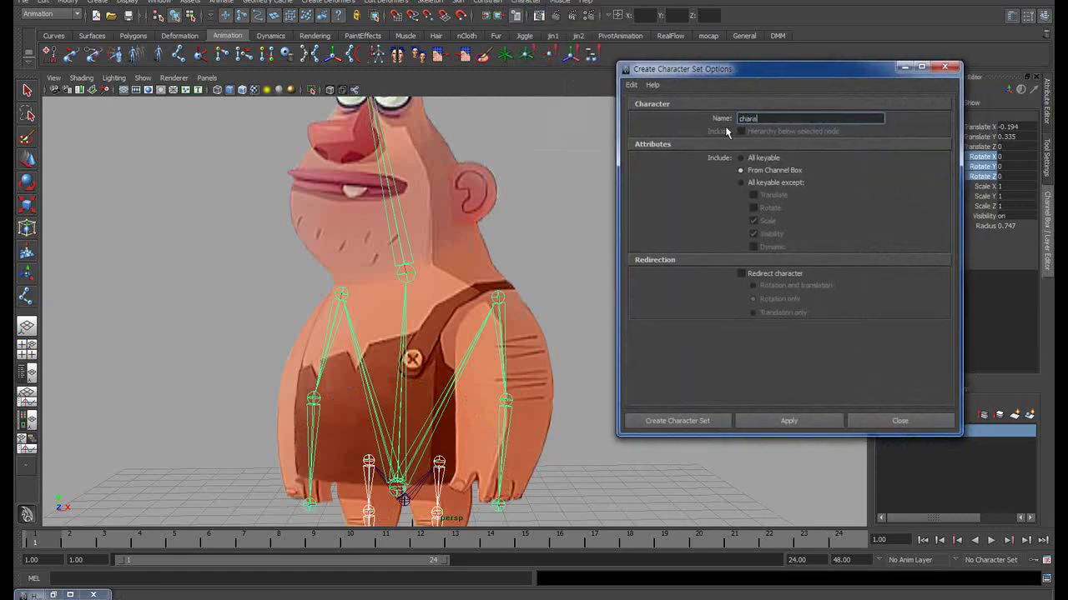
{"action": "type", "text": "cter"}
{"action": "mouse_move", "coordinate": [727, 182]}
{"action": "left_mouse_down"}
{"action": "mouse_move", "coordinate": [825, 174]}
{"action": "mouse_move", "coordinate": [731, 159]}
{"action": "left_mouse_up"}
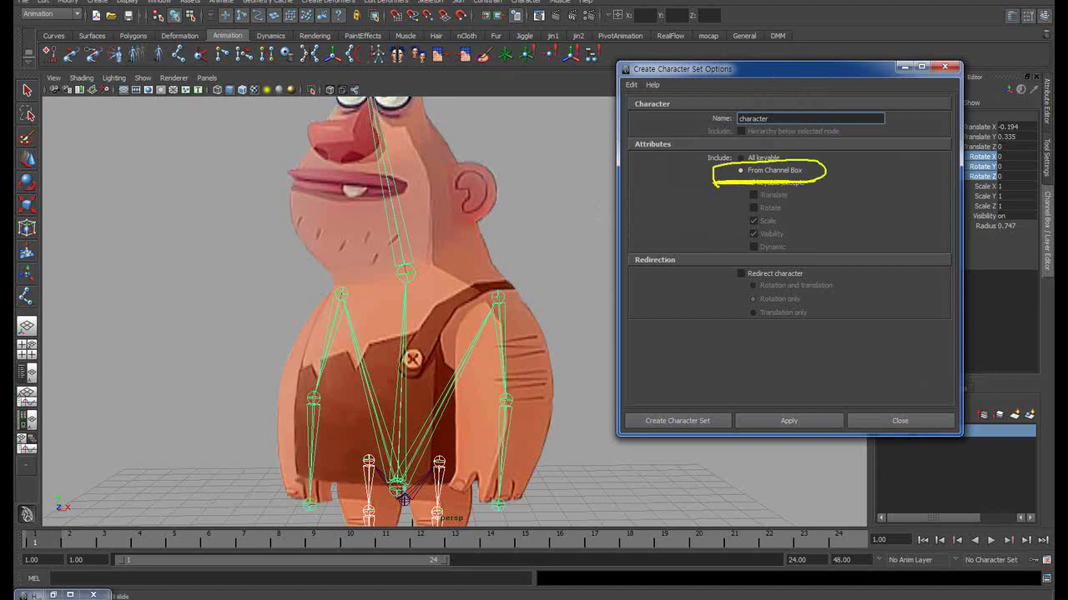
{"action": "key", "text": "Escape"}
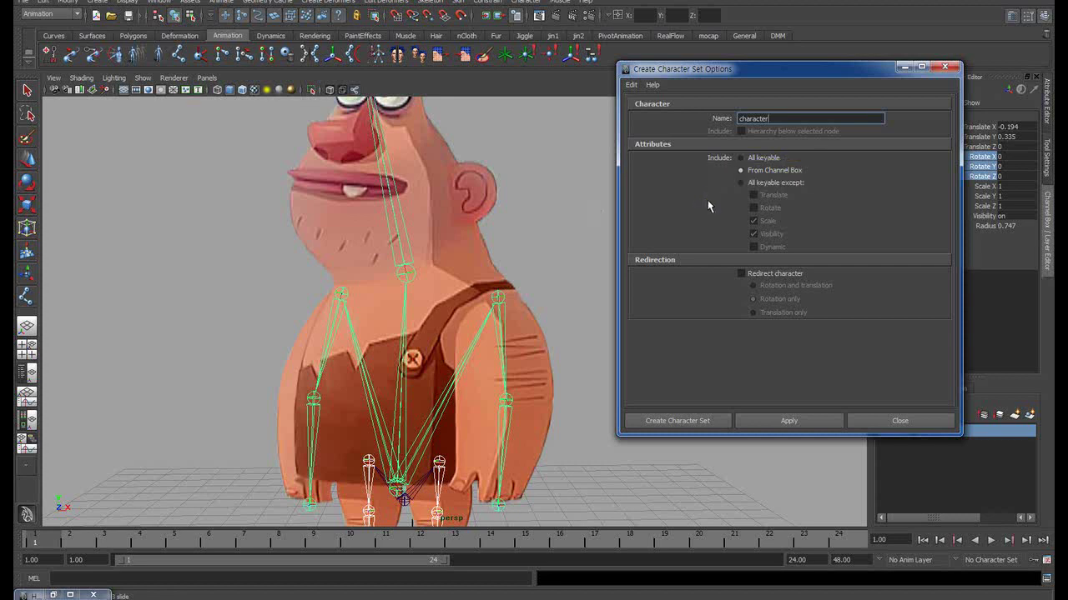
{"action": "left_click", "coordinate": [676, 421]}
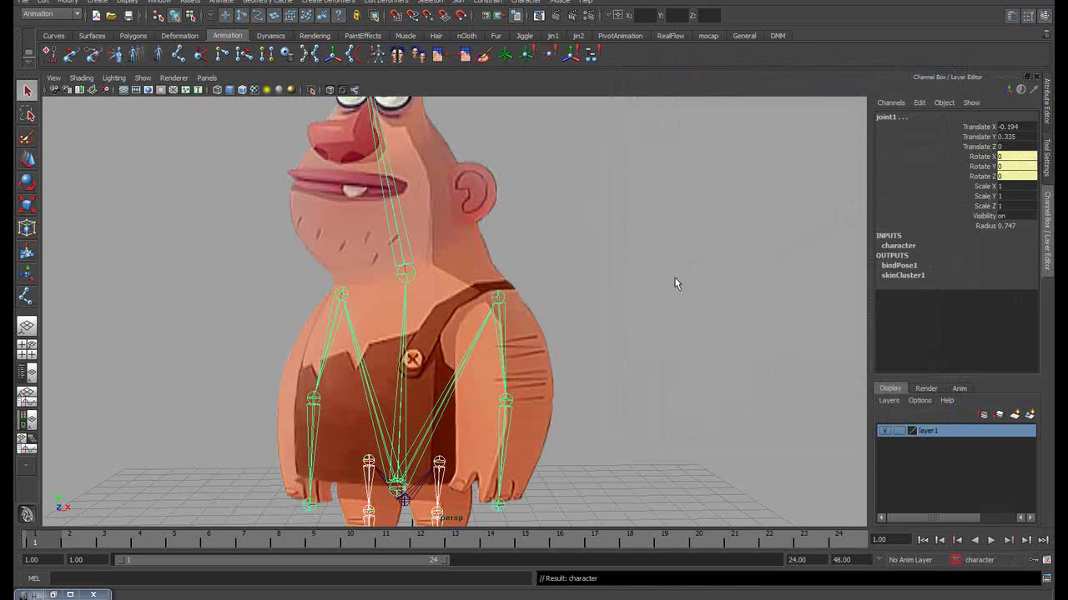
{"action": "left_click_drag", "start_coordinate": [676, 283], "coordinate": [692, 325], "text": "alt"}
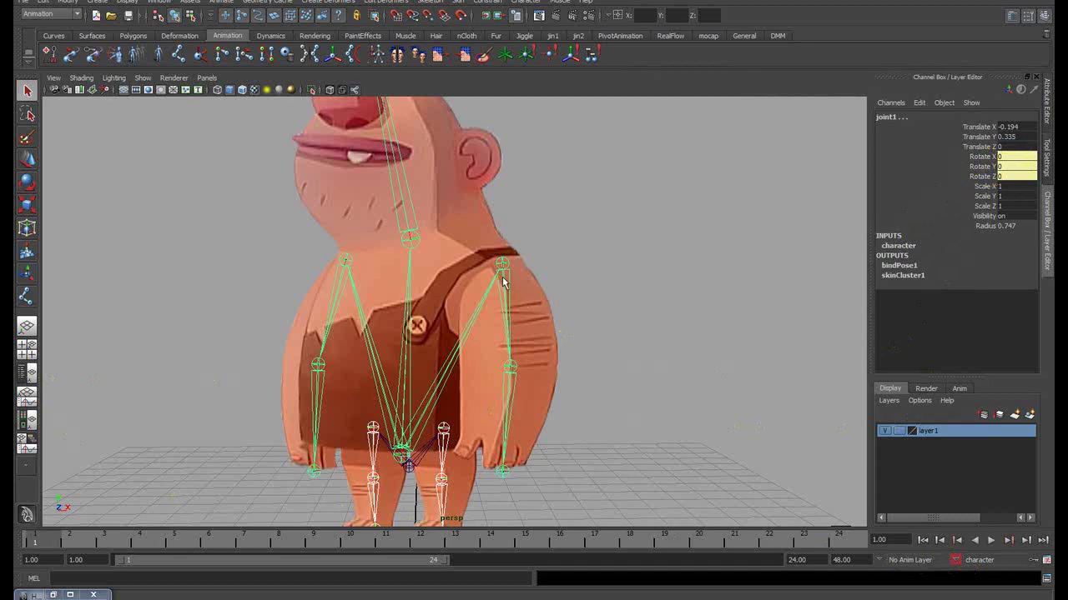
Switch to the Outliner/Persp layout and select the character set in the Outliner
{"action": "left_click_drag", "start_coordinate": [498, 277], "coordinate": [470, 280], "text": "alt"}
{"action": "left_click", "coordinate": [23, 385]}
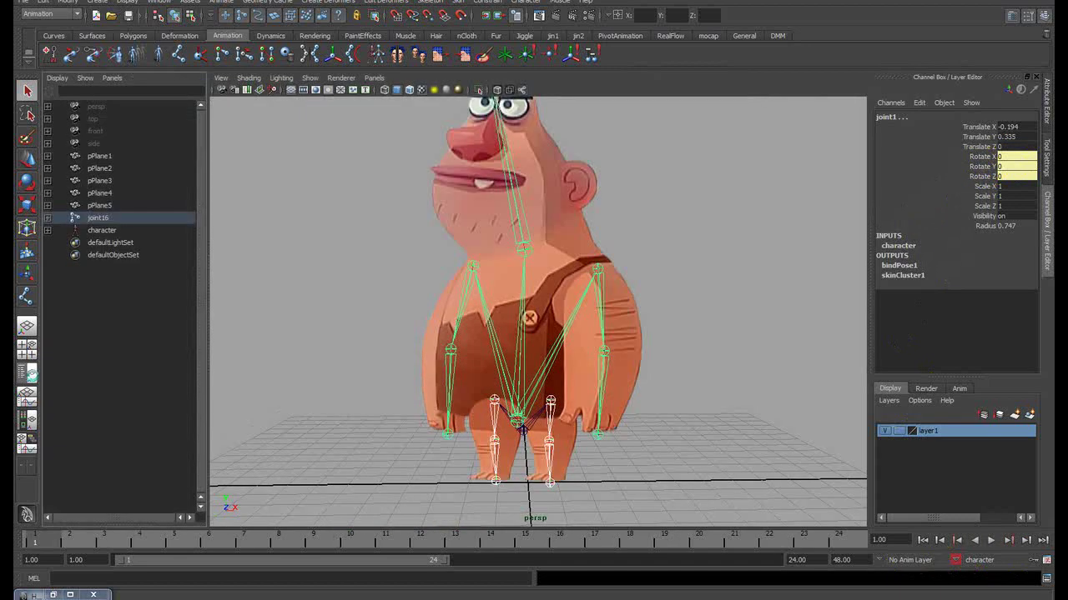
{"action": "left_click", "coordinate": [102, 230]}
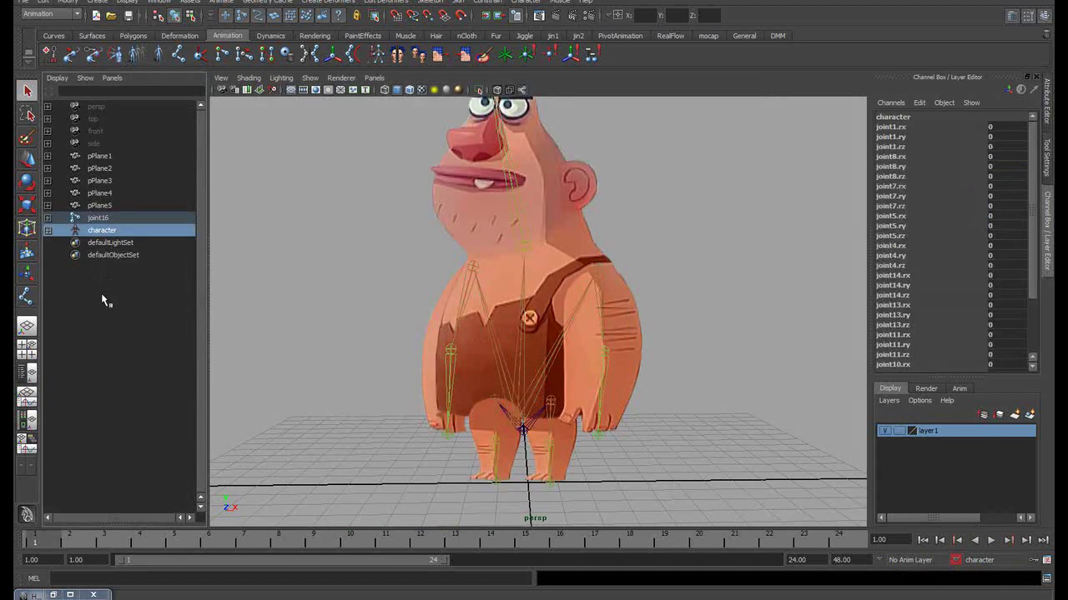
{"action": "left_click", "coordinate": [125, 301]}
{"action": "left_click", "coordinate": [102, 231]}
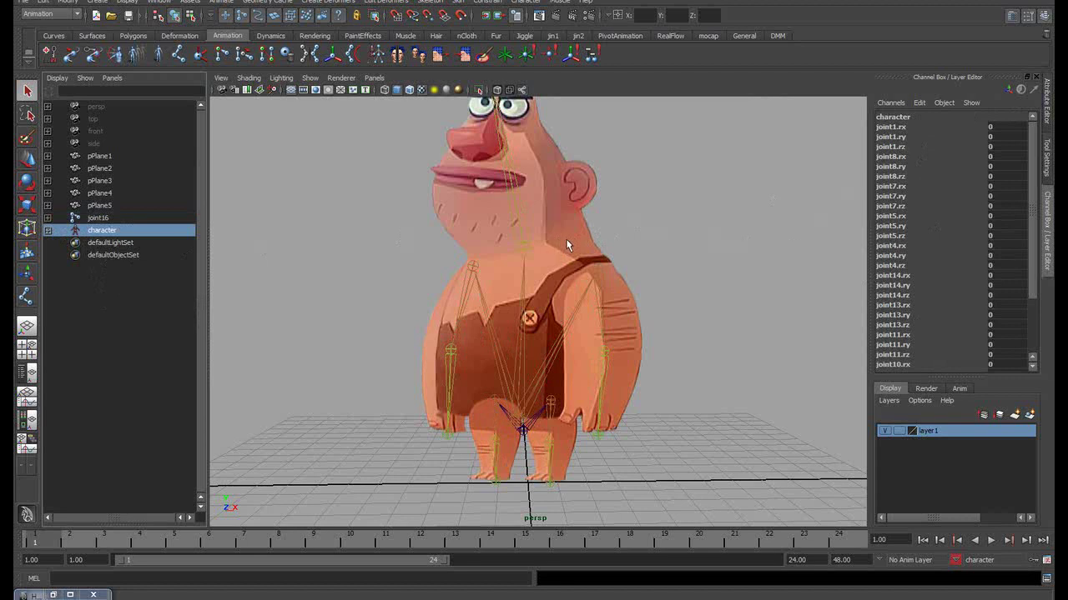
{"action": "left_click_drag", "start_coordinate": [566, 245], "coordinate": [571, 232], "text": "alt"}
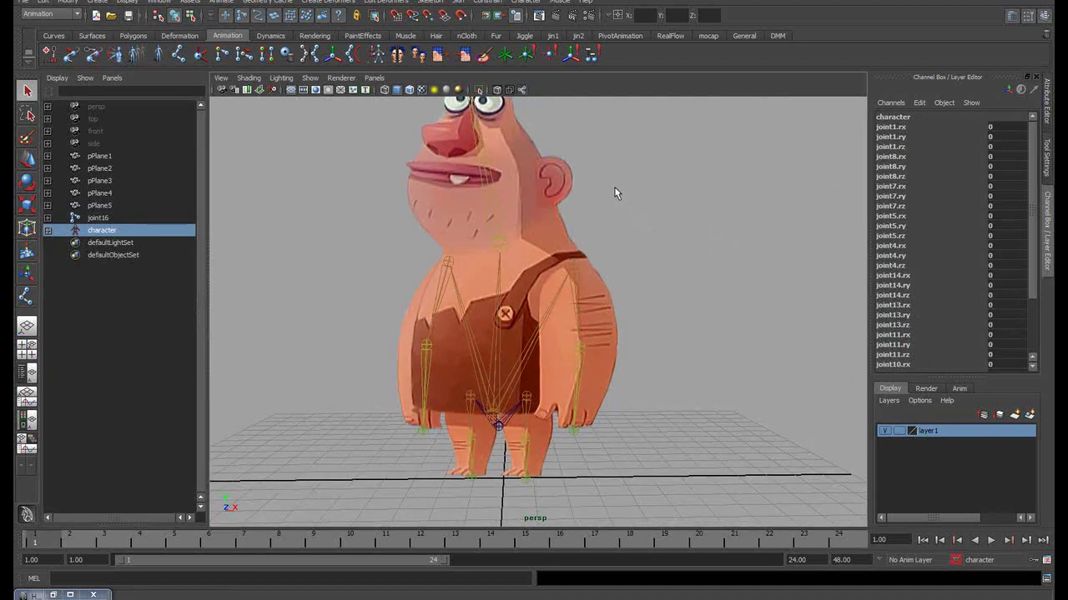
Handwrite an 'S key' note, clear it, and key all character-set channels at frame 1
{"action": "left_click_drag", "start_coordinate": [672, 130], "coordinate": [609, 205]}
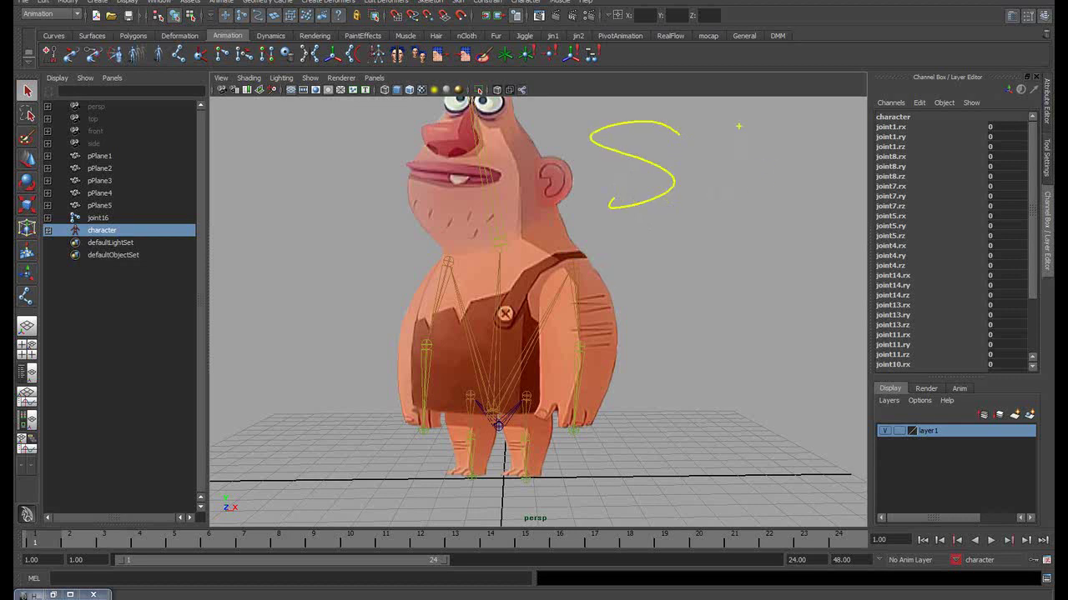
{"action": "left_click_drag", "start_coordinate": [734, 125], "coordinate": [743, 197]}
{"action": "mouse_move", "coordinate": [741, 161]}
{"action": "left_mouse_down"}
{"action": "mouse_move", "coordinate": [769, 153]}
{"action": "mouse_move", "coordinate": [809, 178]}
{"action": "left_mouse_up"}
{"action": "mouse_move", "coordinate": [826, 155]}
{"action": "left_mouse_down"}
{"action": "mouse_move", "coordinate": [839, 177]}
{"action": "mouse_move", "coordinate": [812, 267]}
{"action": "left_mouse_up"}
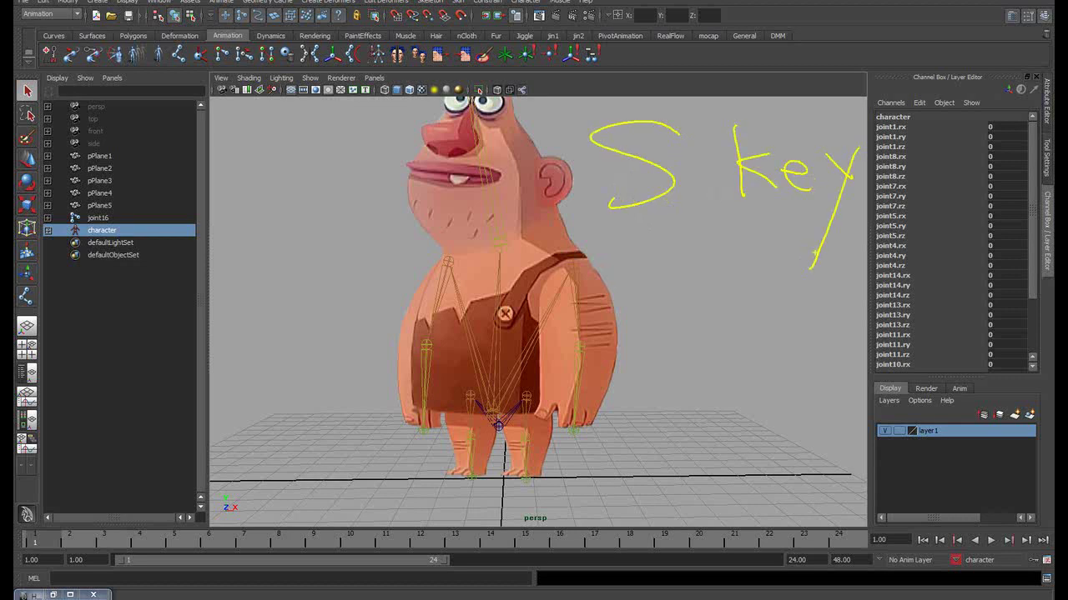
{"action": "mouse_move", "coordinate": [599, 234]}
{"action": "left_mouse_down"}
{"action": "mouse_move", "coordinate": [878, 223]}
{"action": "mouse_move", "coordinate": [868, 242]}
{"action": "left_mouse_up"}
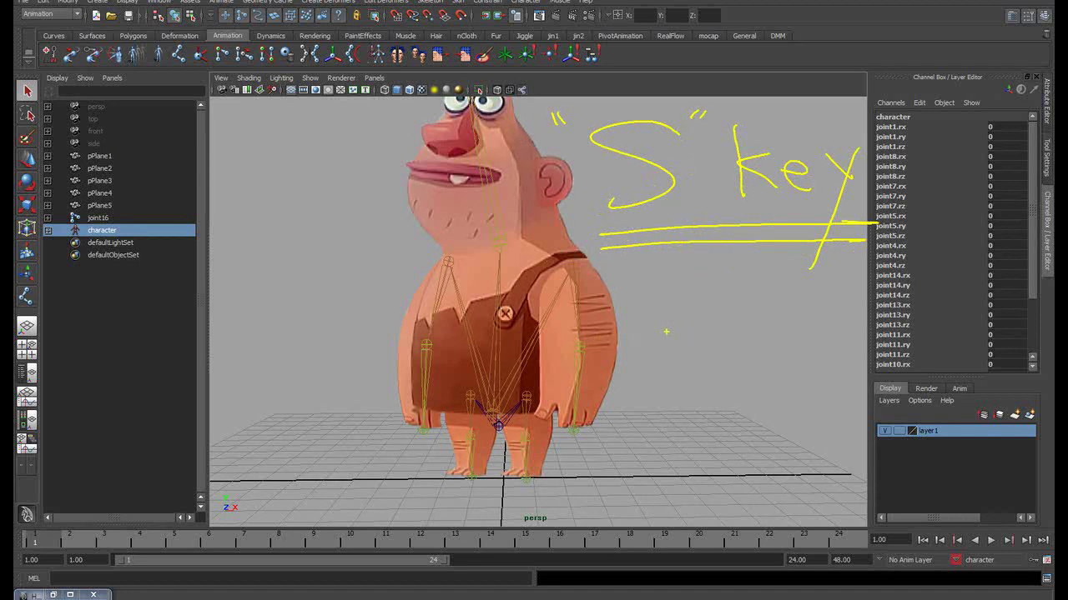
{"action": "key", "text": "Escape"}
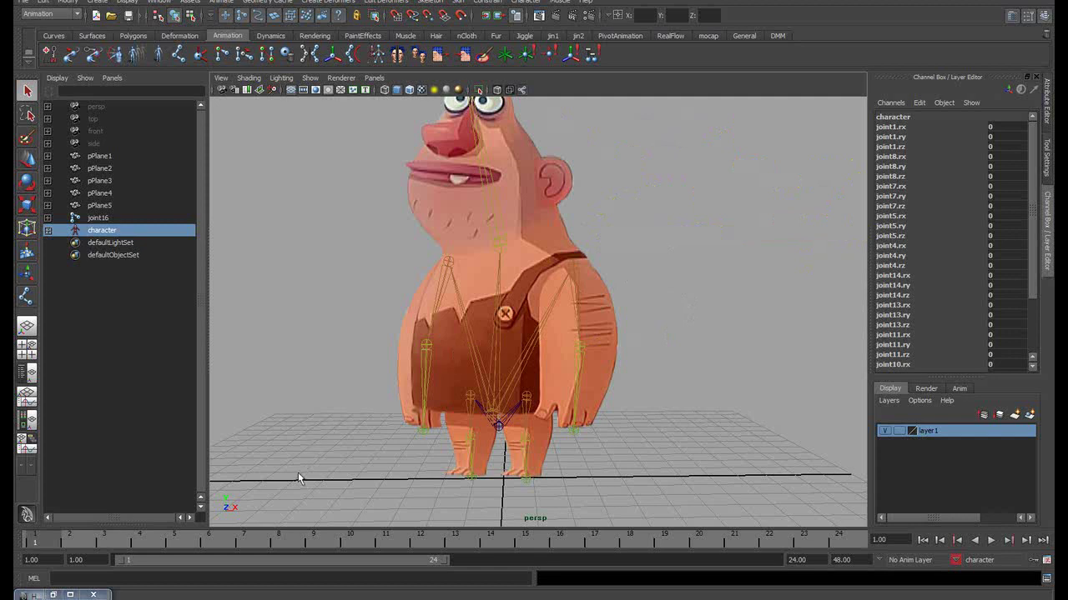
{"action": "key", "text": "s"}
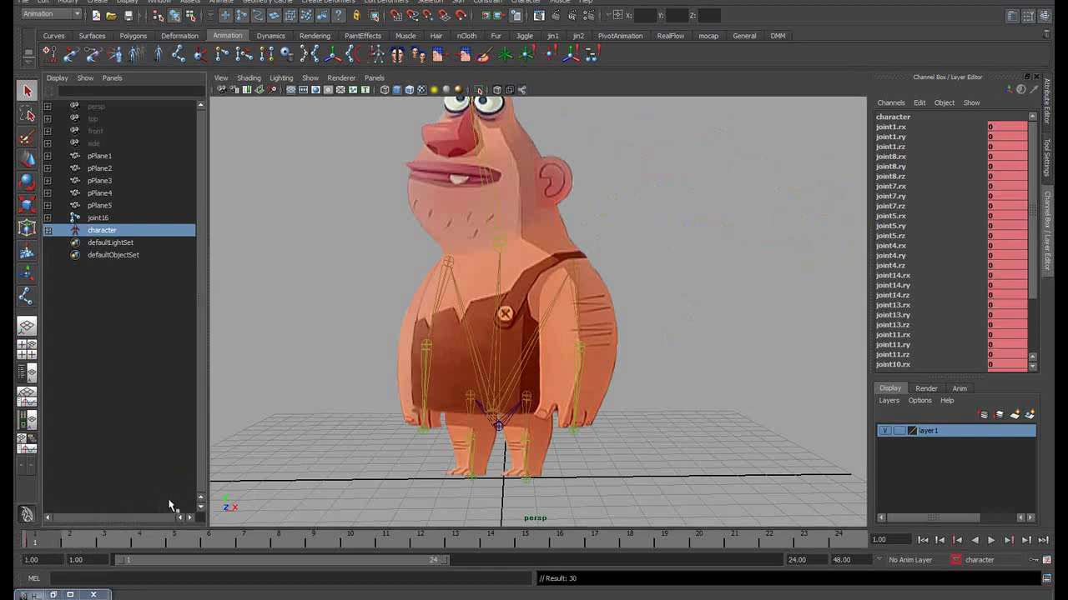
Mark frame 1 with a hand-drawn arrow and handwrite the note 'S Key'
{"action": "mouse_move", "coordinate": [77, 539]}
{"action": "left_mouse_down"}
{"action": "mouse_move", "coordinate": [62, 551]}
{"action": "mouse_move", "coordinate": [247, 415]}
{"action": "left_mouse_up"}
{"action": "left_click_drag", "start_coordinate": [273, 318], "coordinate": [253, 374]}
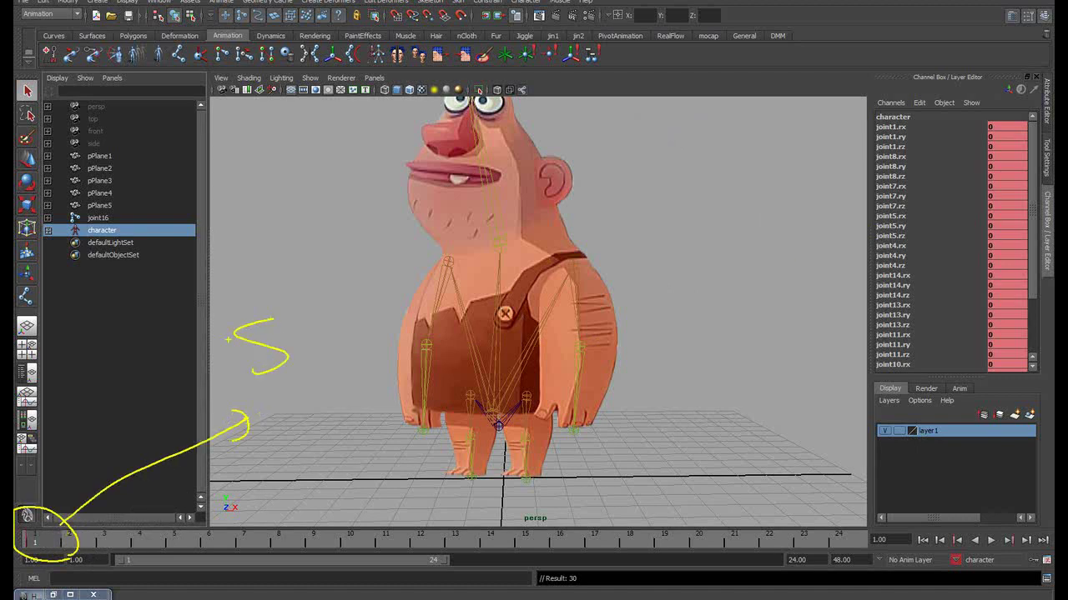
{"action": "left_click_drag", "start_coordinate": [351, 315], "coordinate": [348, 363]}
{"action": "mouse_move", "coordinate": [379, 328]}
{"action": "left_mouse_down"}
{"action": "mouse_move", "coordinate": [389, 355]}
{"action": "mouse_move", "coordinate": [434, 342]}
{"action": "left_mouse_up"}
{"action": "left_click_drag", "start_coordinate": [449, 324], "coordinate": [415, 414]}
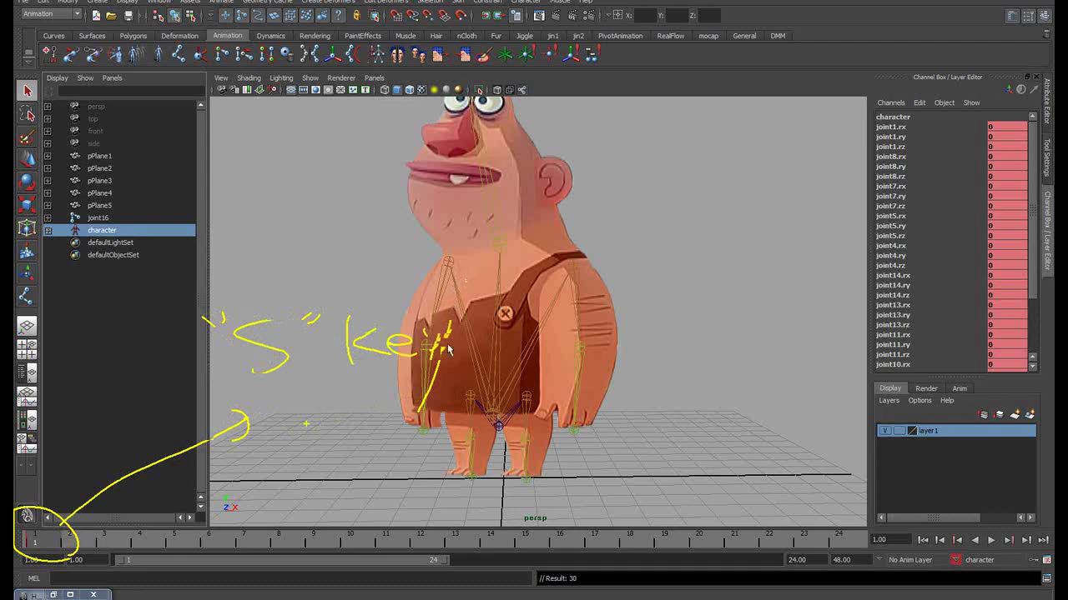
Clear the notes and return to a single perspective view, closing the Outliner
{"action": "key", "text": "Escape"}
{"action": "mouse_move", "coordinate": [501, 350]}
{"action": "left_mouse_down", "text": "alt"}
{"action": "mouse_move", "coordinate": [465, 343]}
{"action": "mouse_move", "coordinate": [471, 335]}
{"action": "mouse_move", "coordinate": [462, 353]}
{"action": "left_mouse_up", "text": "alt"}
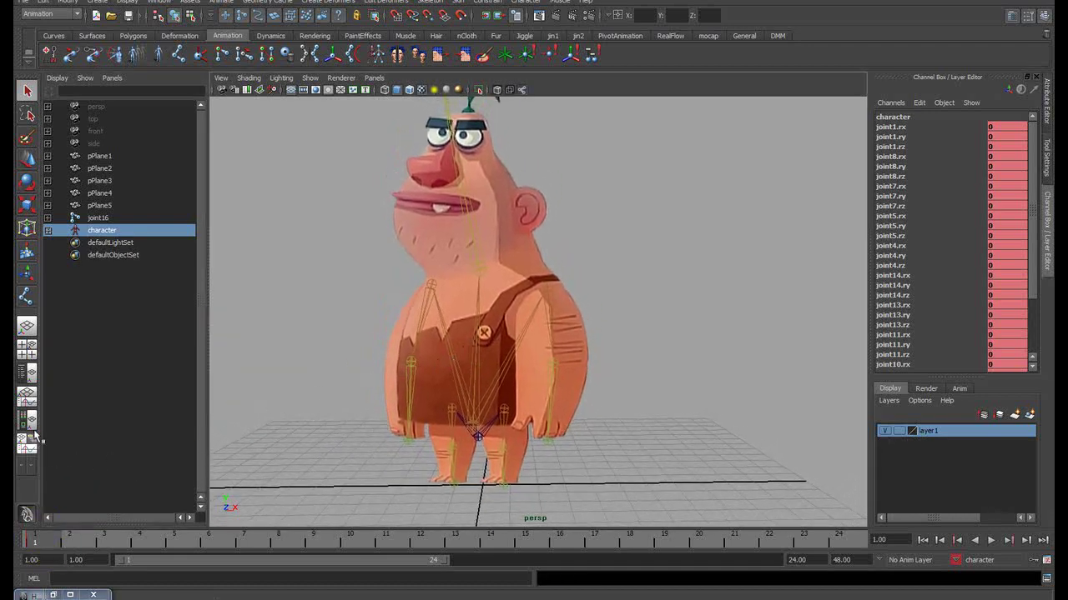
{"action": "left_click", "coordinate": [26, 326]}
Switch to the four-view layout and frame the whole caveman in the front view
{"action": "right_click_drag", "start_coordinate": [359, 350], "coordinate": [610, 284], "text": "alt"}
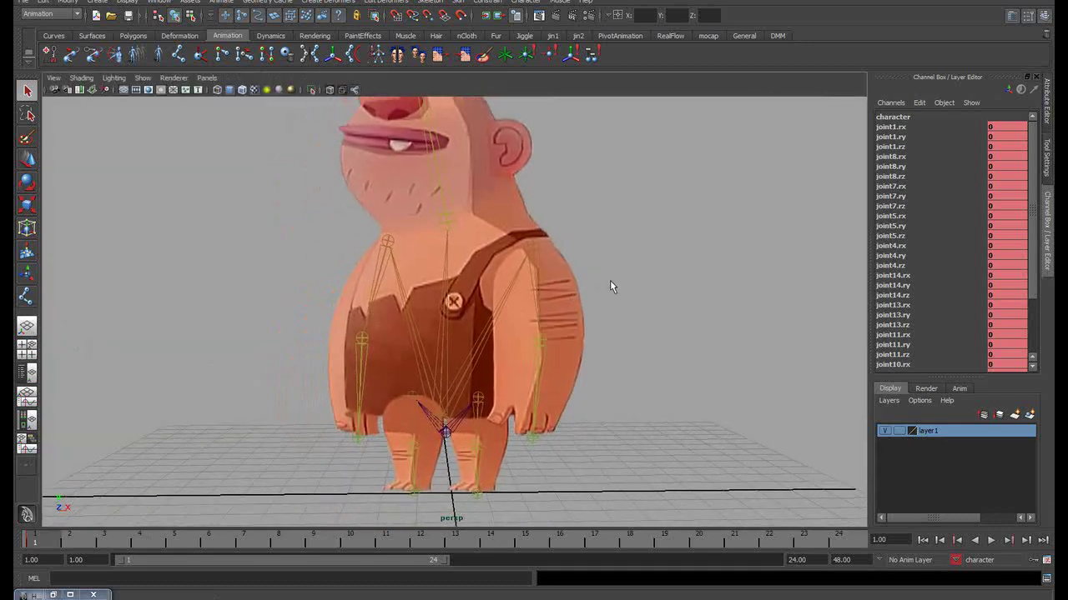
{"action": "mouse_move", "coordinate": [610, 284]}
{"action": "left_mouse_down", "text": "alt"}
{"action": "mouse_move", "coordinate": [484, 302]}
{"action": "mouse_move", "coordinate": [476, 326]}
{"action": "left_mouse_up", "text": "alt"}
{"action": "key", "text": "space"}
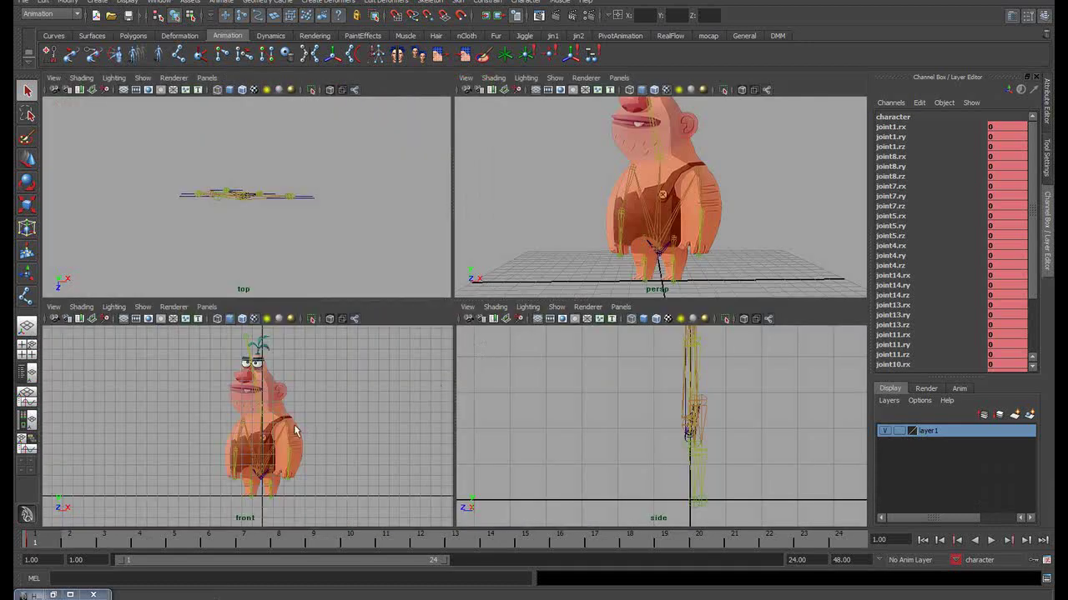
{"action": "key", "text": "space"}
{"action": "scroll", "coordinate": [353, 401], "scroll_direction": "down", "scroll_amount": 2}
{"action": "middle_click_drag", "start_coordinate": [353, 401], "coordinate": [547, 333], "text": "alt"}
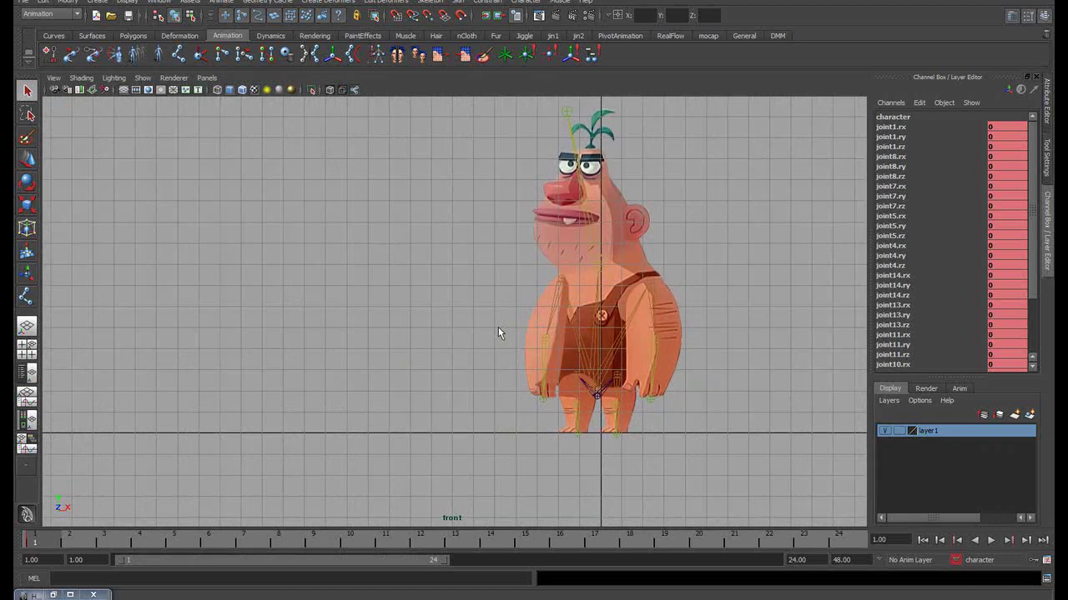
{"action": "middle_click_drag", "start_coordinate": [498, 332], "coordinate": [373, 330], "text": "alt"}
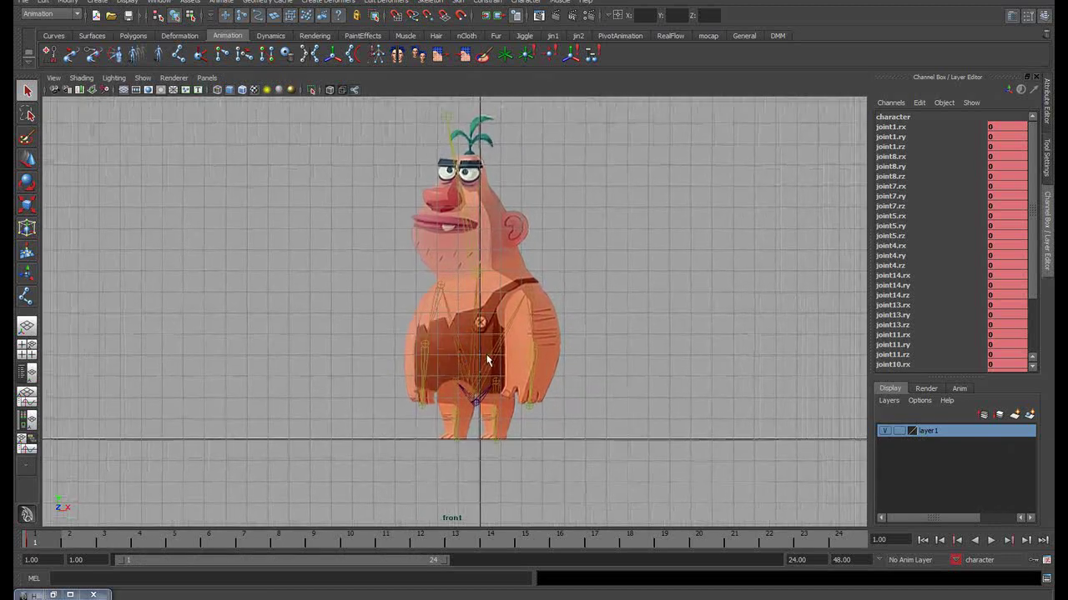
{"action": "scroll", "coordinate": [584, 313], "scroll_direction": "up", "scroll_amount": 1}
{"action": "middle_click_drag", "start_coordinate": [584, 314], "coordinate": [486, 336], "text": "alt"}
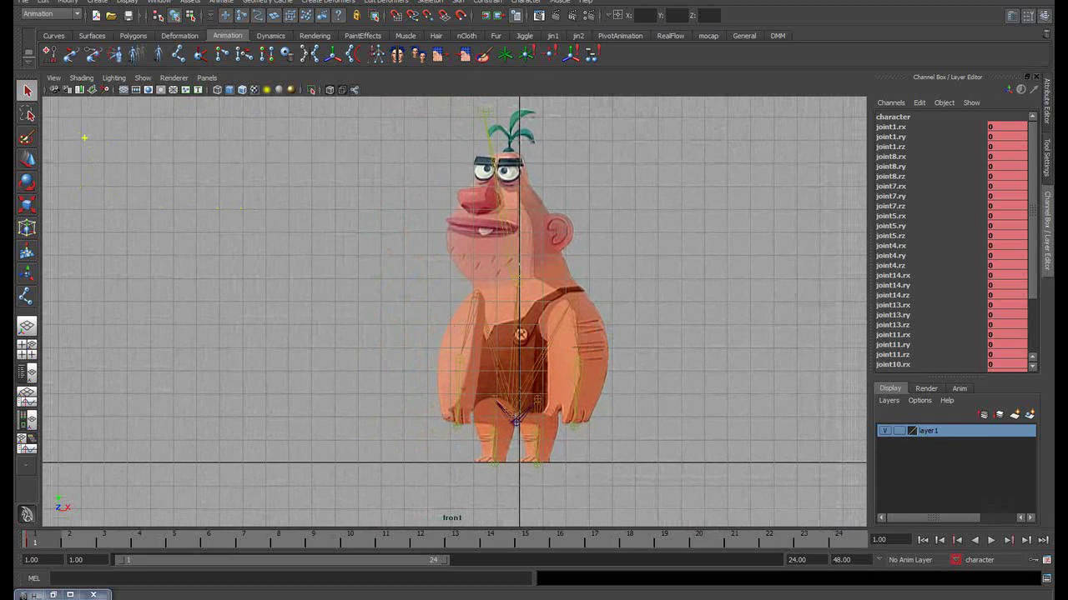
Handwrite a 'Key Pose' note over the front view, then clear it
{"action": "left_click_drag", "start_coordinate": [82, 118], "coordinate": [84, 179]}
{"action": "mouse_move", "coordinate": [94, 151]}
{"action": "left_mouse_down"}
{"action": "mouse_move", "coordinate": [163, 150]}
{"action": "mouse_move", "coordinate": [176, 169]}
{"action": "left_mouse_up"}
{"action": "left_click_drag", "start_coordinate": [180, 143], "coordinate": [172, 218]}
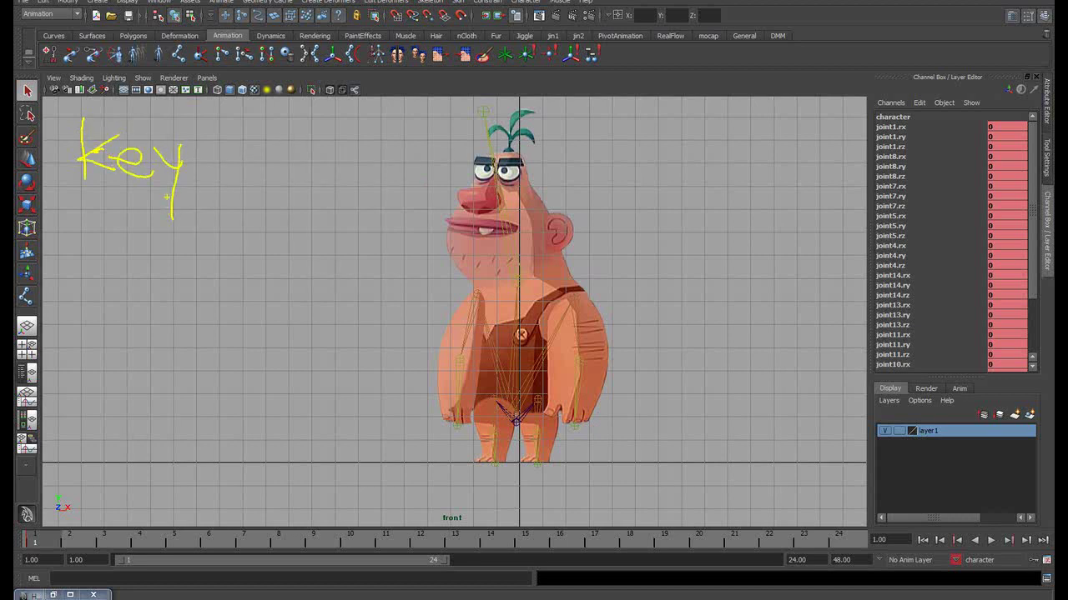
{"action": "left_click_drag", "start_coordinate": [222, 140], "coordinate": [235, 205]}
{"action": "left_click_drag", "start_coordinate": [227, 148], "coordinate": [317, 180]}
{"action": "left_click_drag", "start_coordinate": [218, 167], "coordinate": [337, 172]}
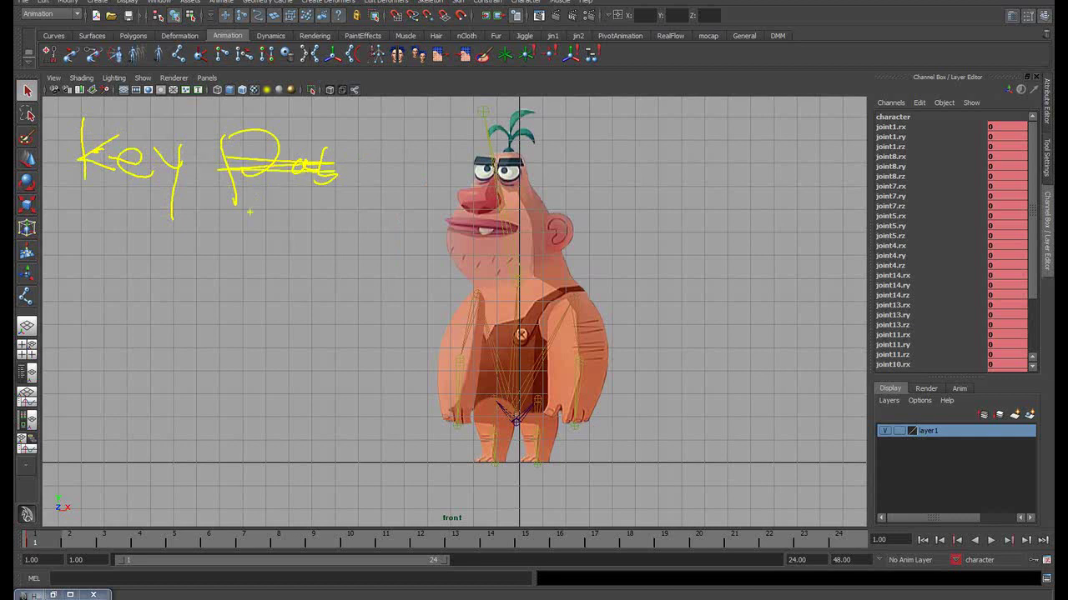
{"action": "mouse_move", "coordinate": [233, 210]}
{"action": "left_mouse_down"}
{"action": "mouse_move", "coordinate": [221, 267]}
{"action": "mouse_move", "coordinate": [230, 247]}
{"action": "left_mouse_up"}
{"action": "left_click_drag", "start_coordinate": [292, 229], "coordinate": [372, 248]}
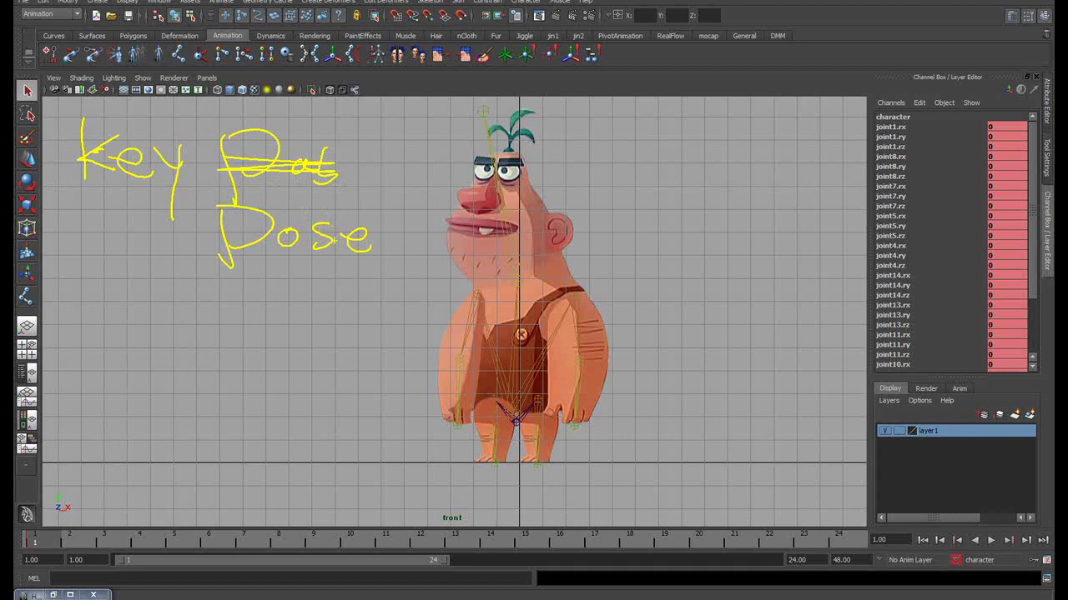
{"action": "key", "text": "Escape"}
{"action": "scroll", "coordinate": [316, 242], "scroll_direction": "up", "scroll_amount": 3}
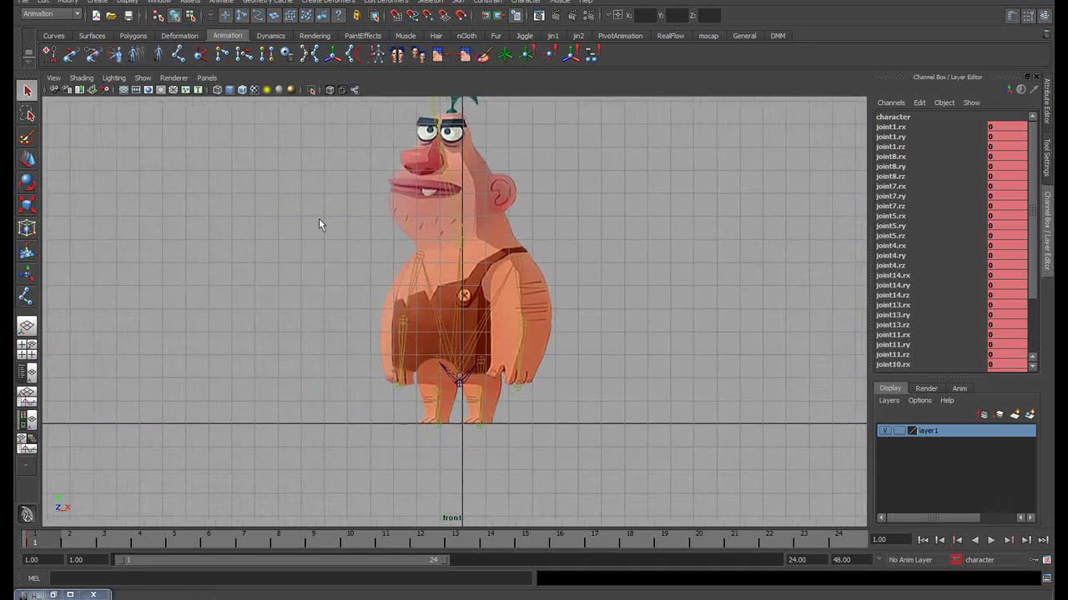
{"action": "scroll", "coordinate": [406, 246], "scroll_direction": "up", "scroll_amount": 2}
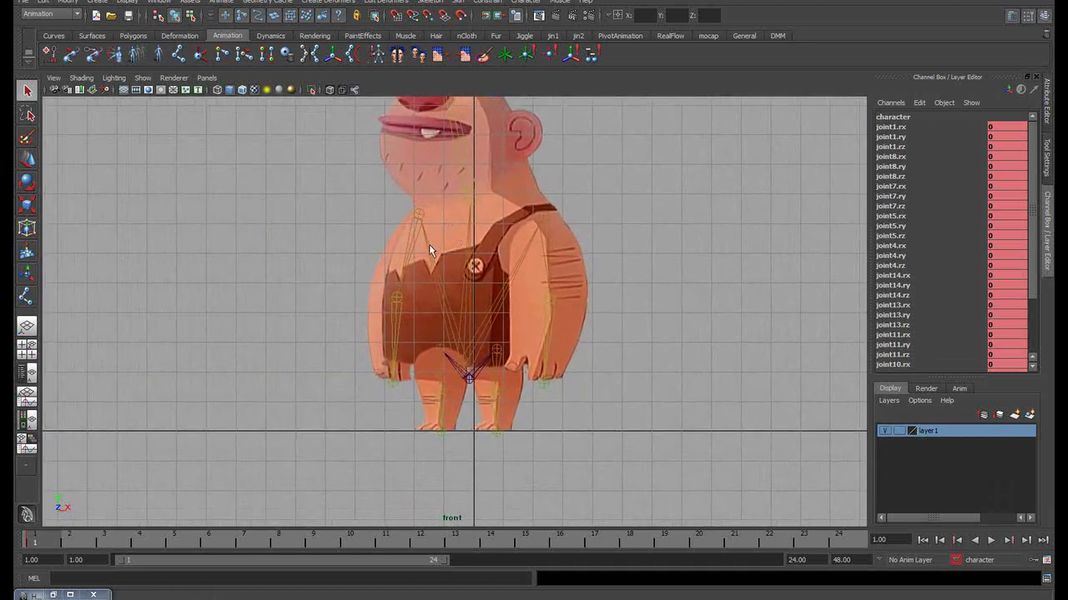
Rotate the screen-right shoulder joint to swing that arm out about 16 degrees
{"action": "middle_click_drag", "start_coordinate": [429, 245], "coordinate": [388, 261], "text": "alt"}
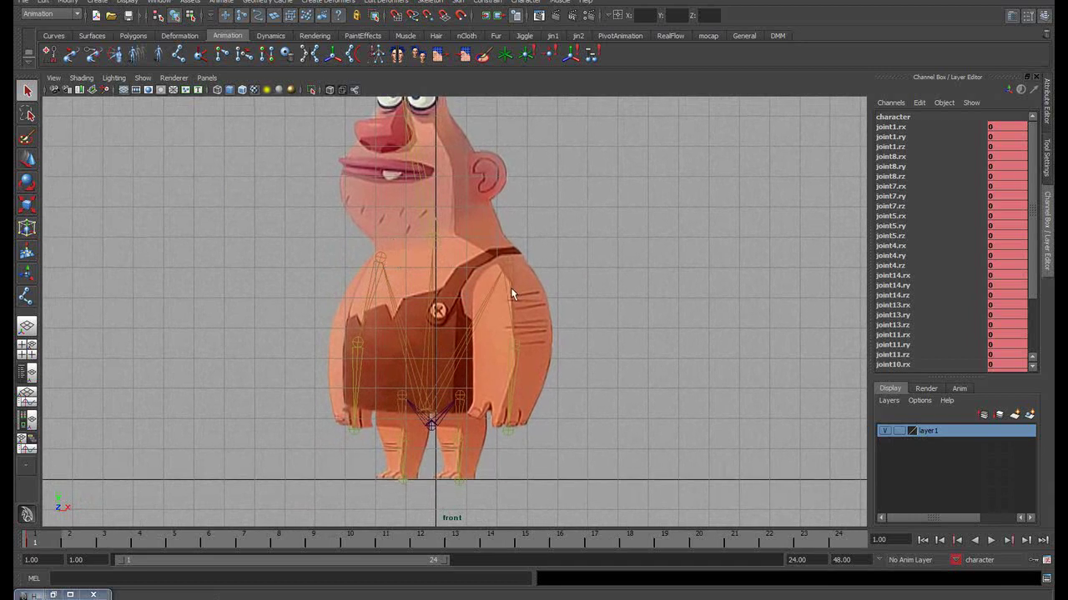
{"action": "left_click", "coordinate": [510, 319]}
{"action": "key", "text": "e"}
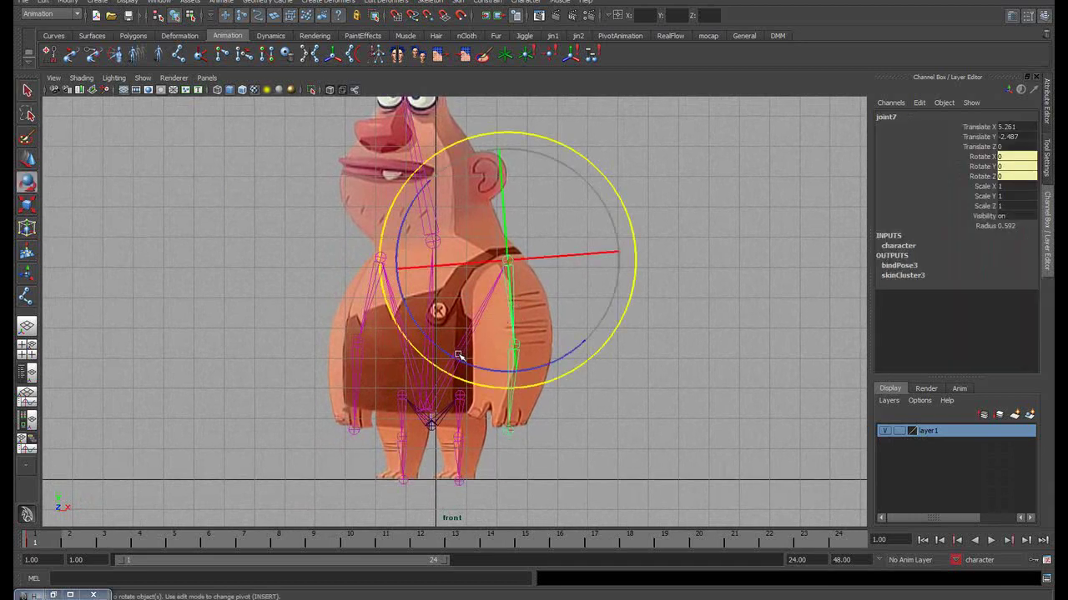
{"action": "left_click_drag", "start_coordinate": [461, 354], "coordinate": [494, 364]}
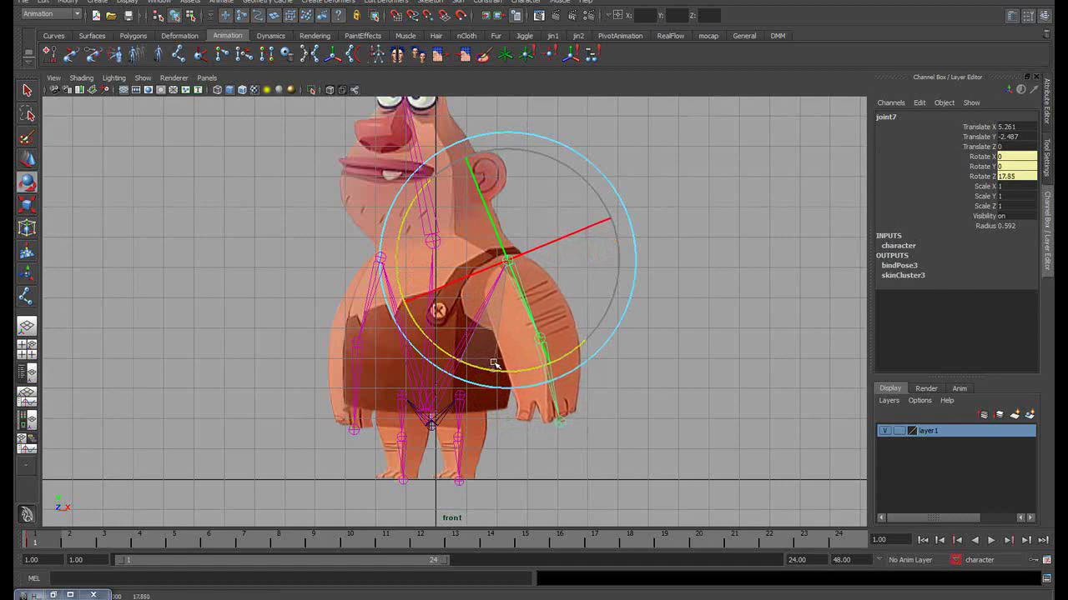
{"action": "scroll", "coordinate": [488, 357], "scroll_direction": "up", "scroll_amount": 2}
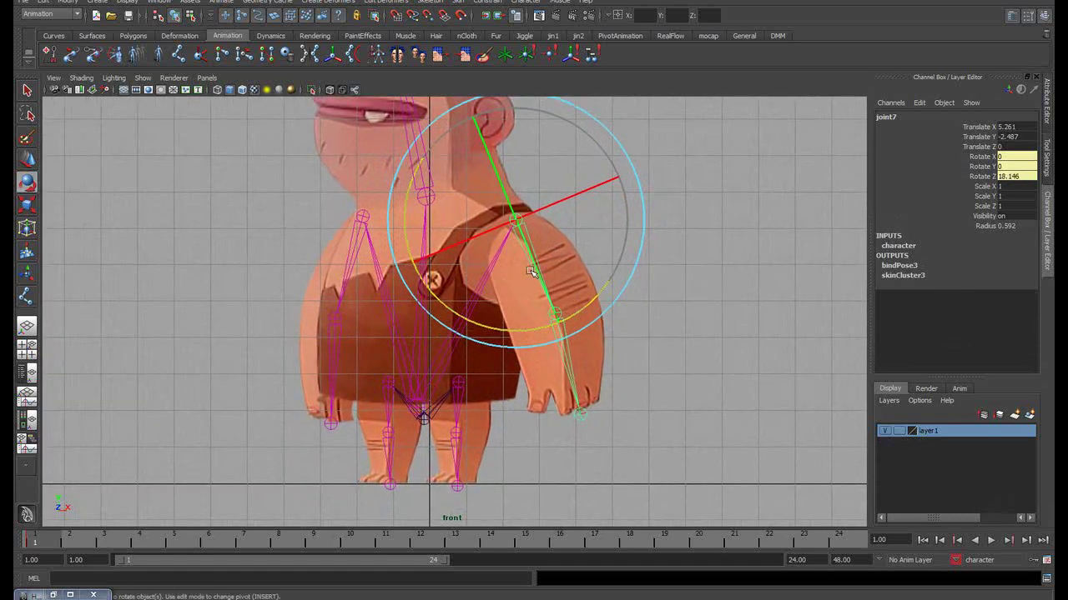
{"action": "scroll", "coordinate": [478, 275], "scroll_direction": "up", "scroll_amount": 2}
Lower the screen-left arm at the shoulder and bend its forearm up about 26 degrees
{"action": "left_click", "coordinate": [358, 275]}
{"action": "left_click_drag", "start_coordinate": [385, 331], "coordinate": [275, 337]}
{"action": "left_click", "coordinate": [231, 339]}
{"action": "left_click", "coordinate": [290, 335]}
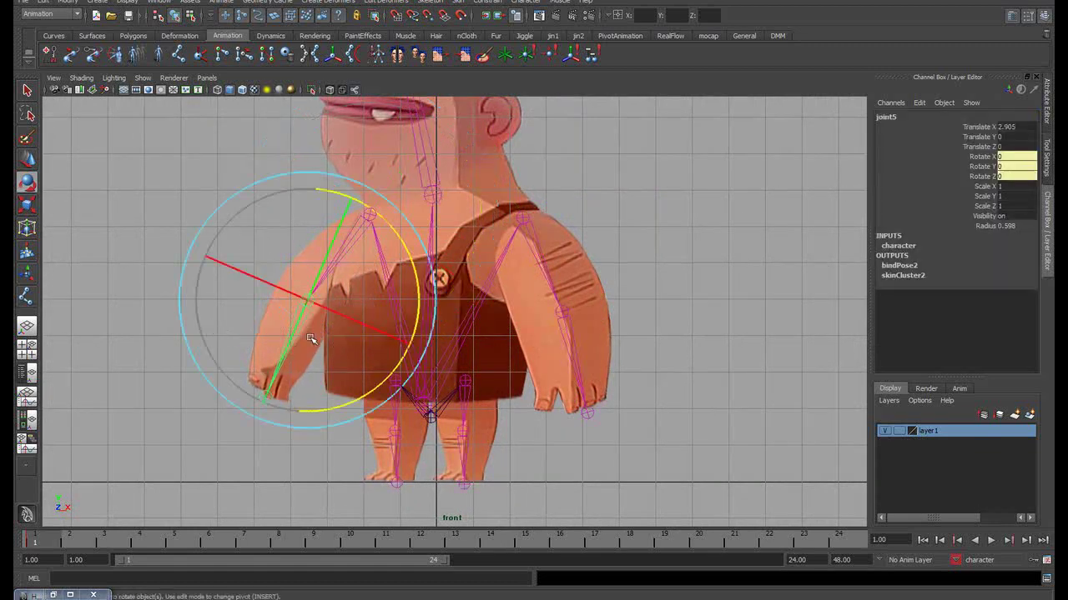
{"action": "left_click_drag", "start_coordinate": [377, 380], "coordinate": [329, 390]}
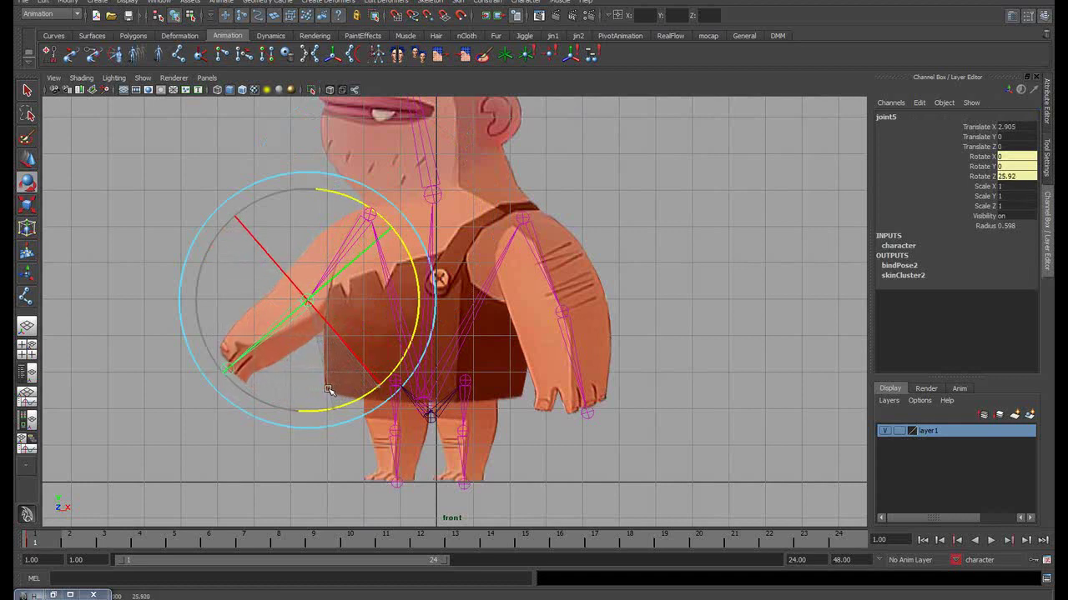
{"action": "left_click", "coordinate": [151, 292]}
{"action": "left_click", "coordinate": [328, 255]}
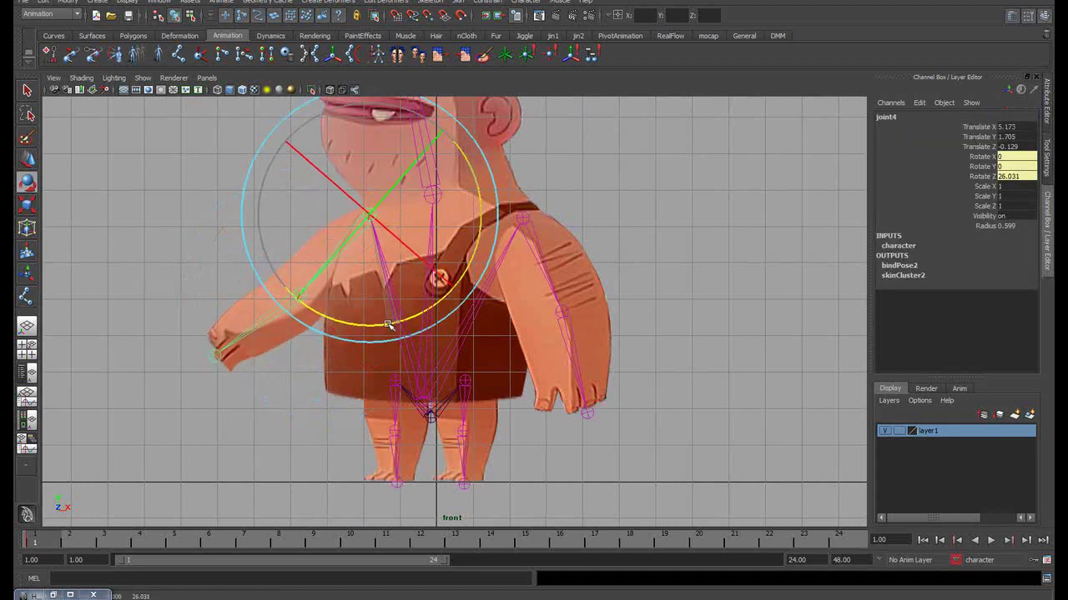
{"action": "left_click_drag", "start_coordinate": [401, 326], "coordinate": [389, 327]}
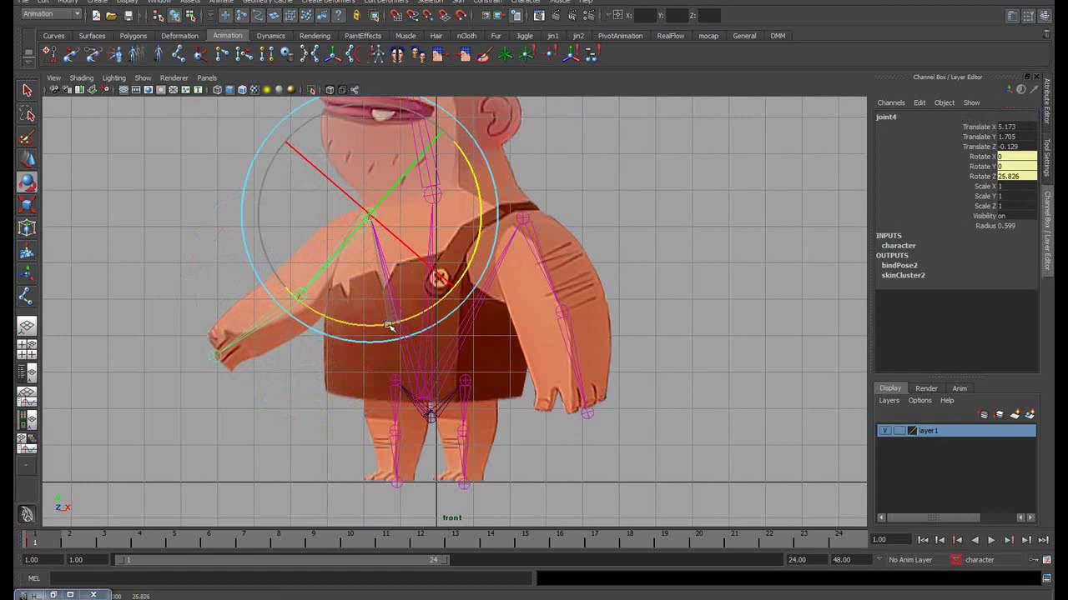
{"action": "left_click", "coordinate": [624, 228]}
Swing both legs outward at the hips, joint10 to 30.731 and joint13 to -42.777 on Z
{"action": "mouse_move", "coordinate": [625, 228]}
{"action": "middle_mouse_down", "text": "alt"}
{"action": "mouse_move", "coordinate": [492, 321]}
{"action": "mouse_move", "coordinate": [515, 253]}
{"action": "middle_mouse_up", "text": "alt"}
{"action": "scroll", "coordinate": [492, 321], "scroll_direction": "up", "scroll_amount": 2}
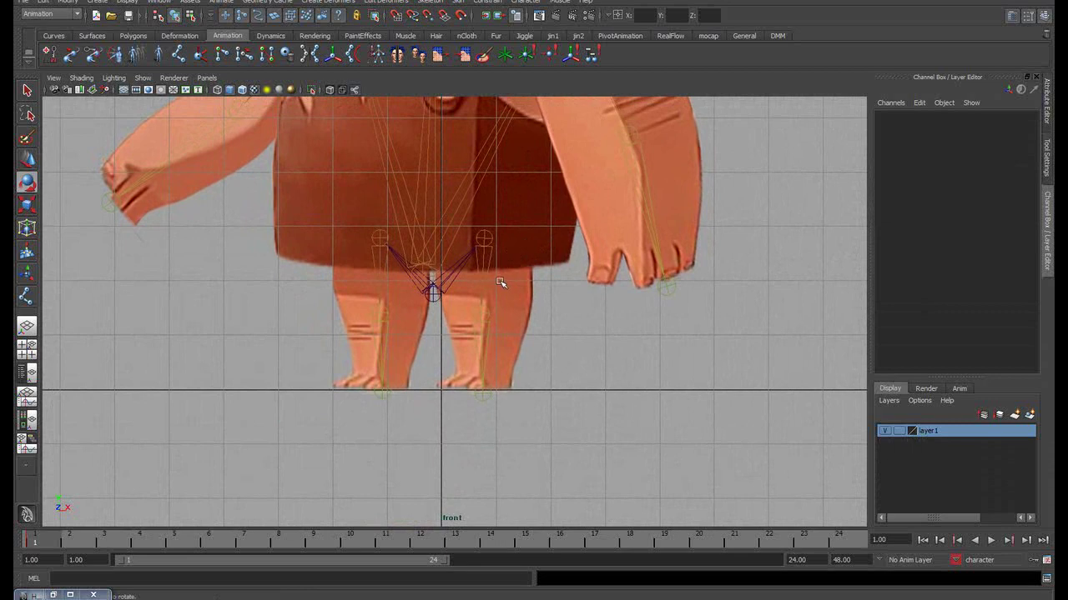
{"action": "left_click", "coordinate": [481, 282]}
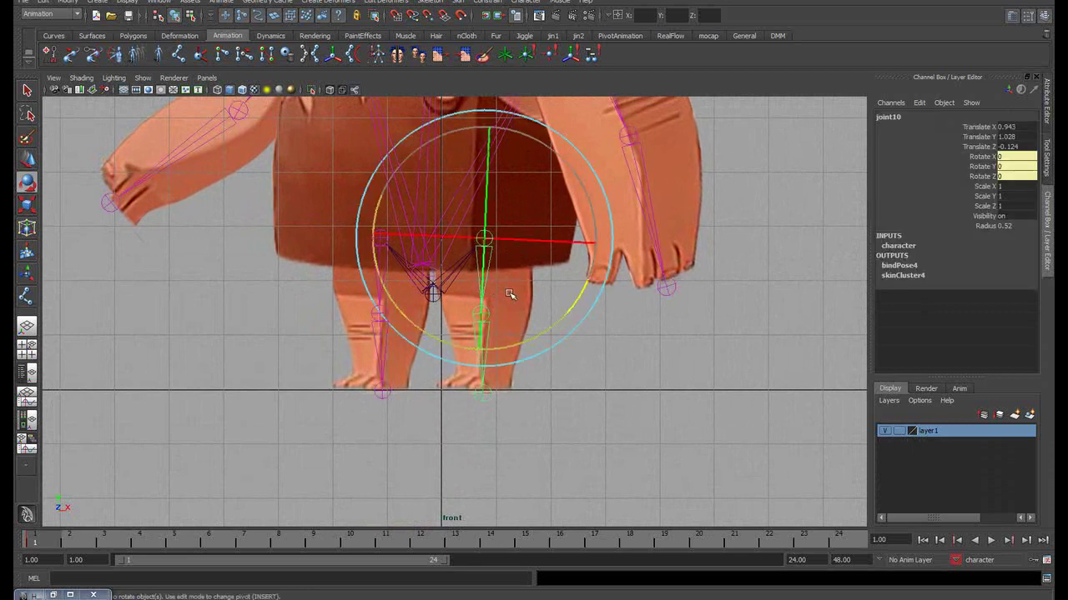
{"action": "scroll", "coordinate": [534, 334], "scroll_direction": "down", "scroll_amount": 3}
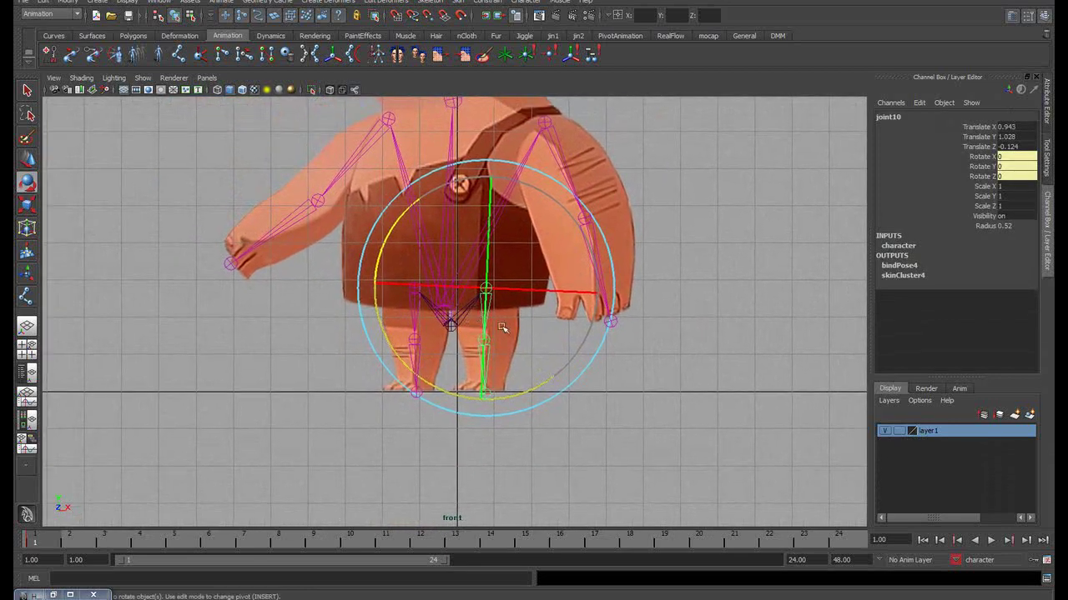
{"action": "left_click_drag", "start_coordinate": [542, 384], "coordinate": [480, 395]}
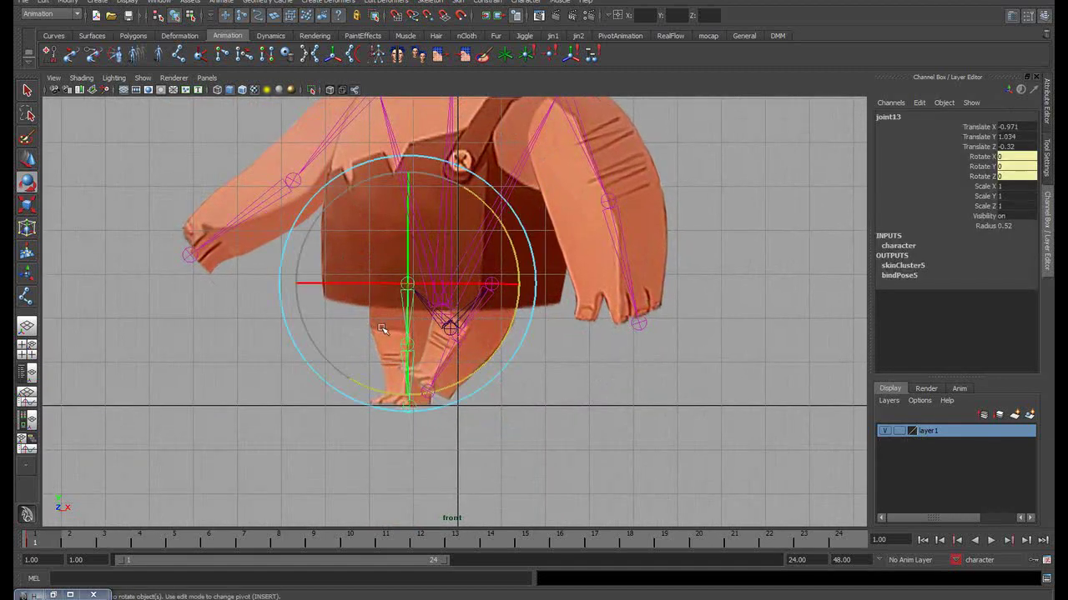
{"action": "mouse_move", "coordinate": [363, 387]}
{"action": "left_mouse_down"}
{"action": "mouse_move", "coordinate": [411, 390]}
{"action": "mouse_move", "coordinate": [433, 375]}
{"action": "left_mouse_up"}
{"action": "middle_click_drag", "start_coordinate": [364, 296], "coordinate": [330, 342], "text": "alt"}
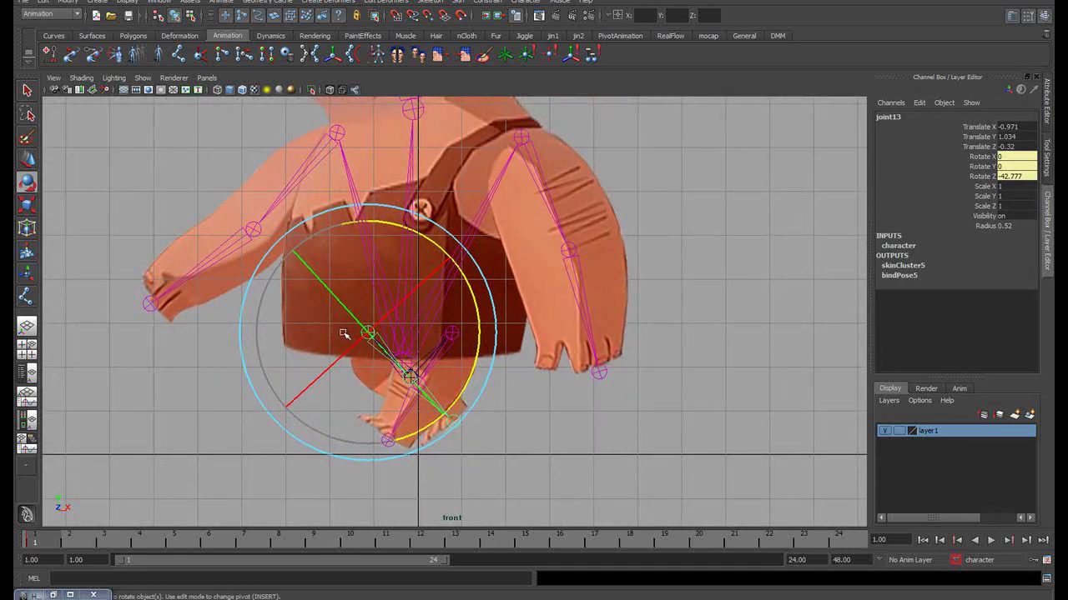
{"action": "key", "text": "w"}
{"action": "mouse_move", "coordinate": [345, 322]}
{"action": "middle_mouse_down", "text": "alt"}
{"action": "mouse_move", "coordinate": [336, 322]}
{"action": "mouse_move", "coordinate": [350, 344]}
{"action": "mouse_move", "coordinate": [342, 340]}
{"action": "middle_mouse_up", "text": "alt"}
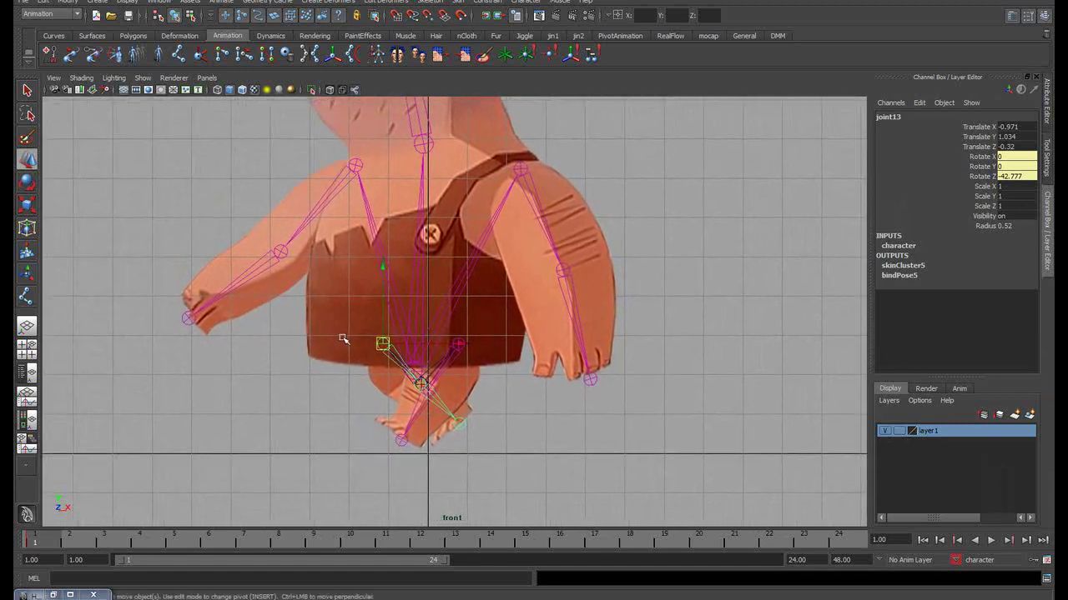
Test-move the skeleton's root joint, then undo the move
{"action": "left_click", "coordinate": [492, 402]}
{"action": "left_click", "coordinate": [424, 387]}
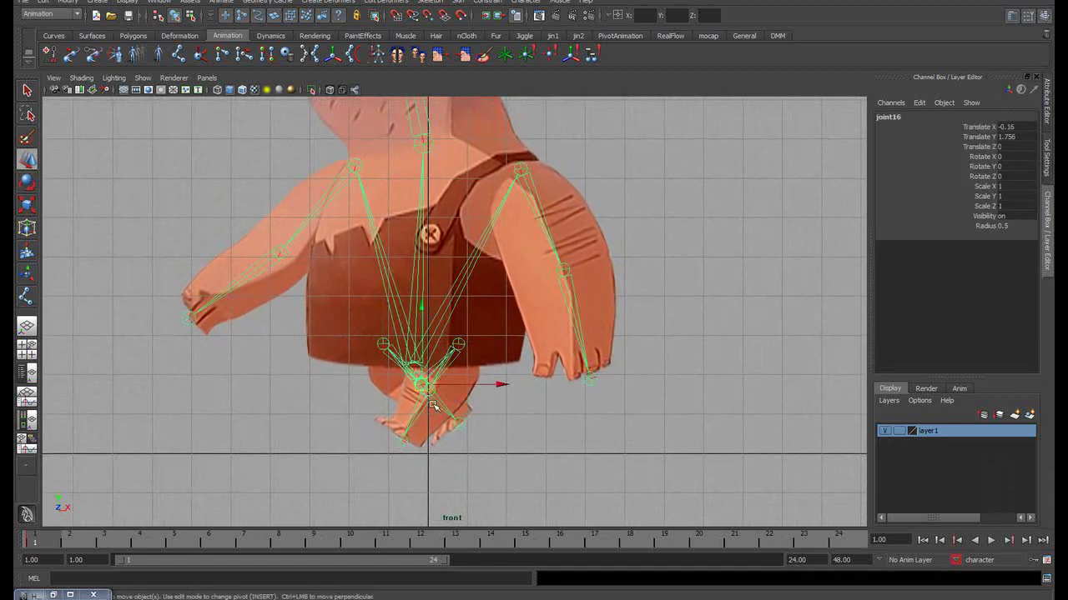
{"action": "left_click_drag", "start_coordinate": [421, 308], "coordinate": [422, 312]}
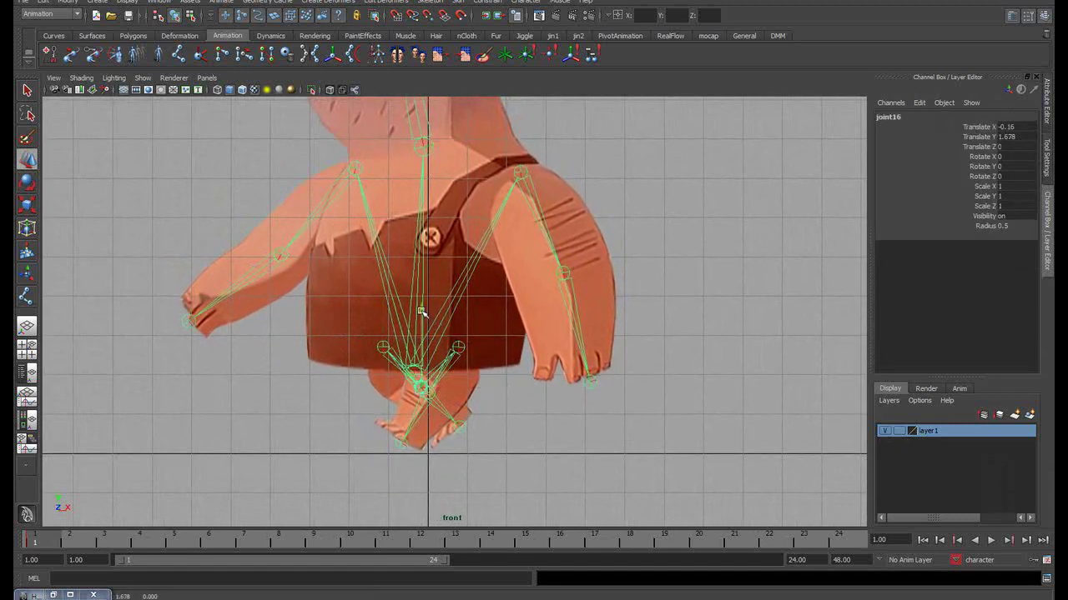
{"action": "key", "text": "ctrl+z"}
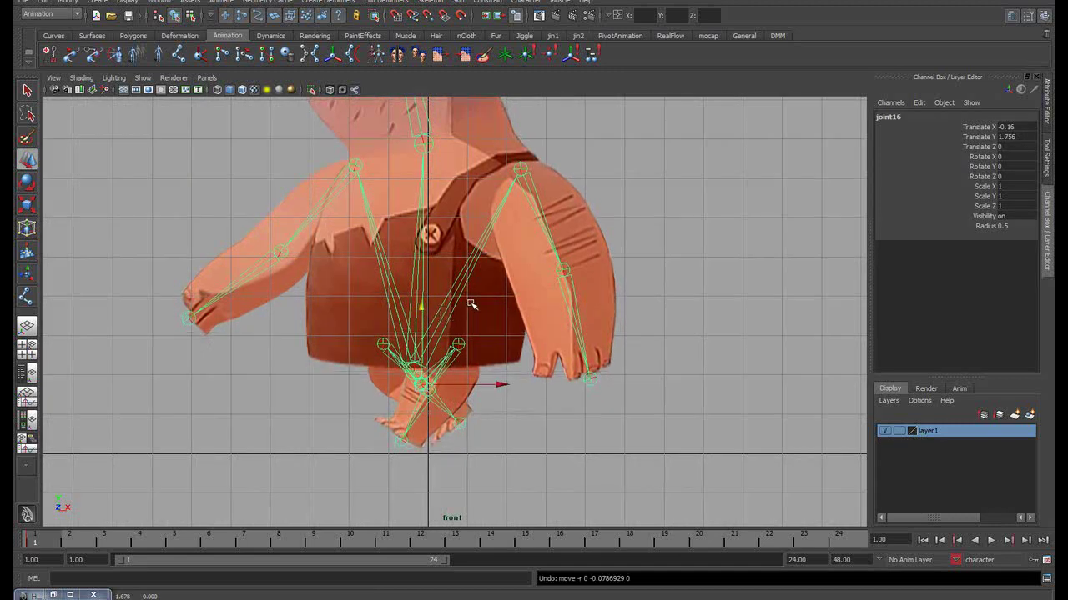
Undo the leg and arm test rotations to restore the rest pose
{"action": "middle_click_drag", "start_coordinate": [633, 286], "coordinate": [637, 282], "text": "alt"}
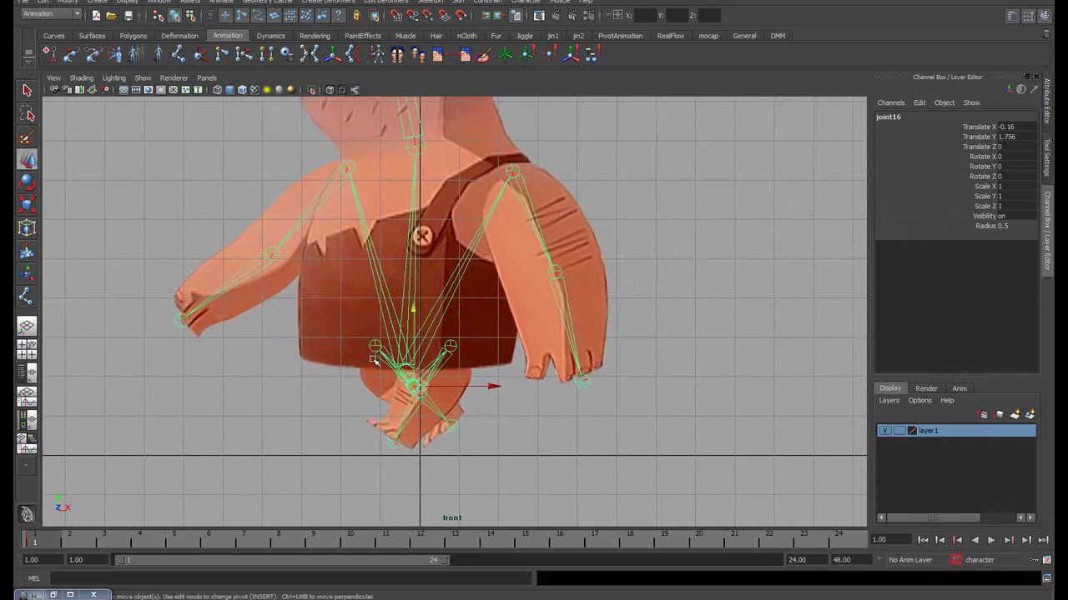
{"action": "key", "text": "ctrl+z"}
{"action": "key", "text": "ctrl+z"}
{"action": "key", "text": "ctrl+z"}
{"action": "key", "text": "ctrl+z"}
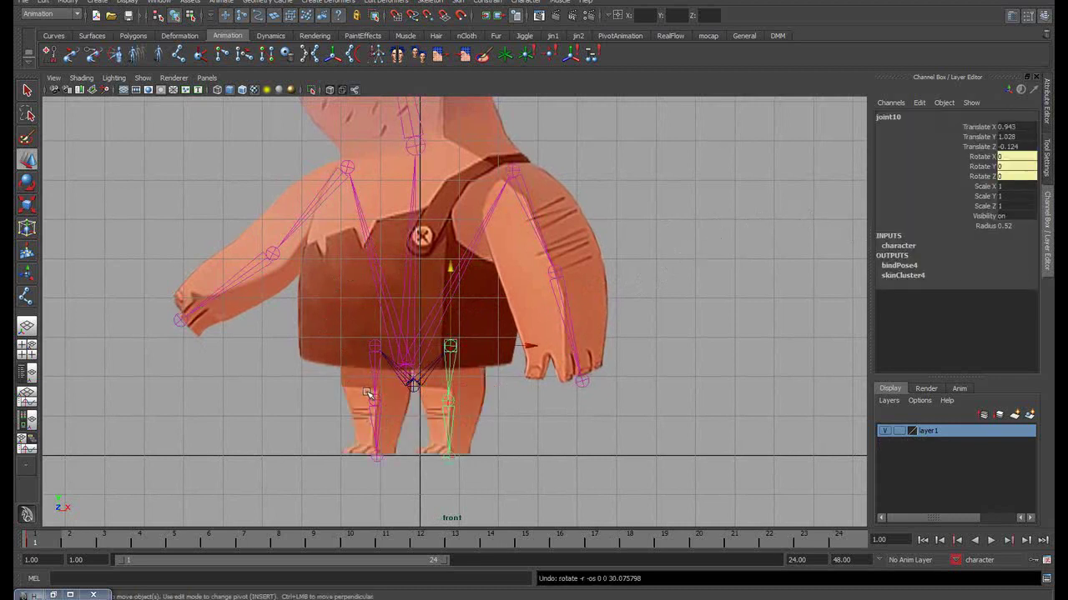
{"action": "key", "text": "ctrl+z"}
{"action": "key", "text": "ctrl+z"}
{"action": "key", "text": "ctrl+z"}
{"action": "key", "text": "ctrl+z"}
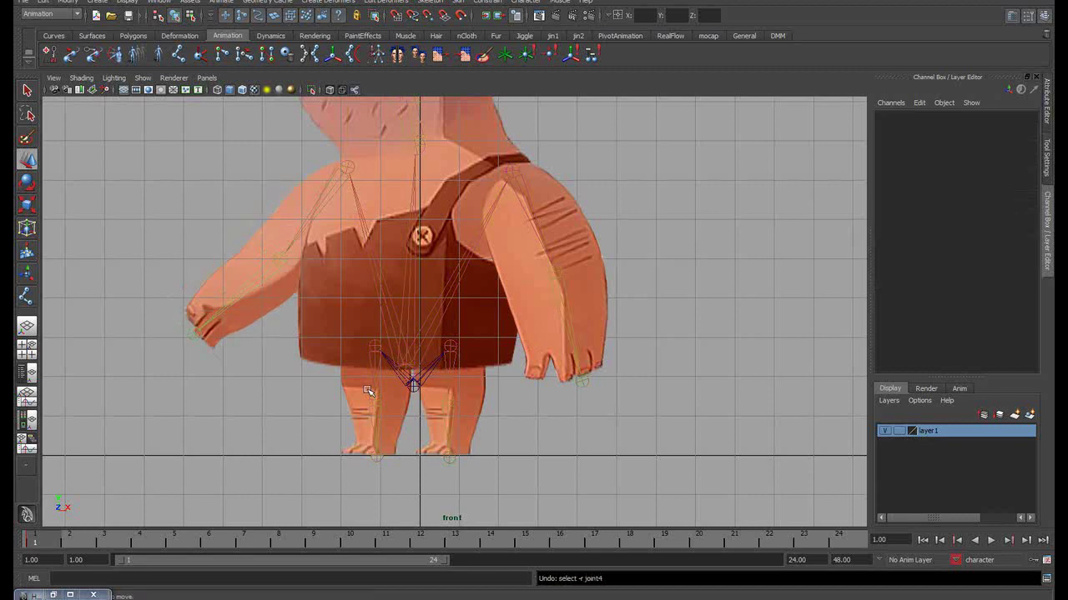
{"action": "key", "text": "ctrl+z"}
{"action": "key", "text": "ctrl+z"}
{"action": "key", "text": "ctrl+z"}
{"action": "key", "text": "ctrl+z"}
{"action": "key", "text": "ctrl+z"}
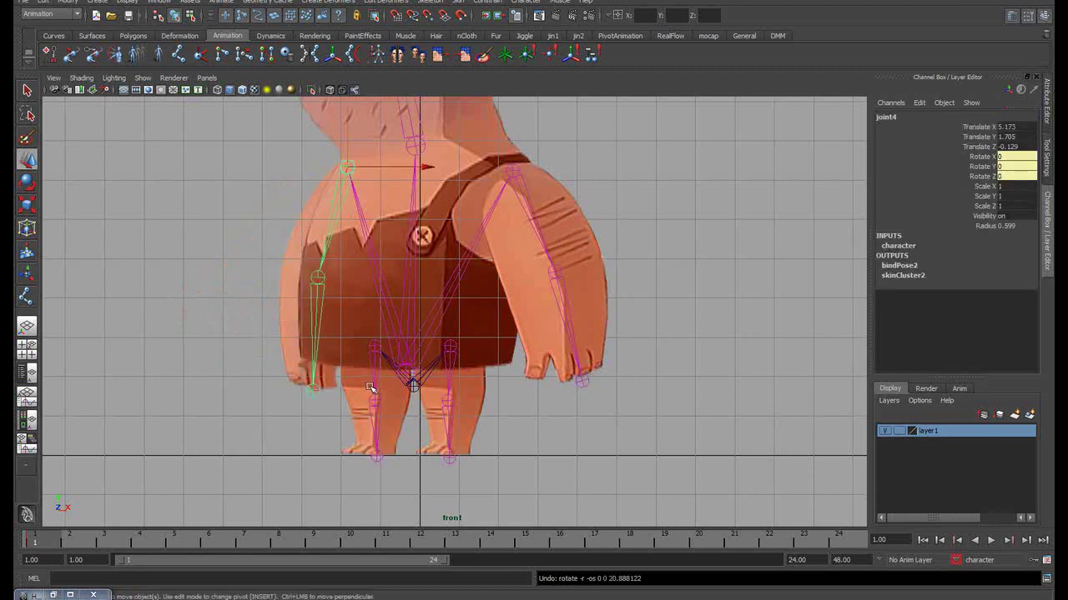
{"action": "key", "text": "ctrl+z"}
{"action": "key", "text": "ctrl+z"}
Deselect all joints and maximise the perspective view of the caveman
{"action": "key", "text": "q"}
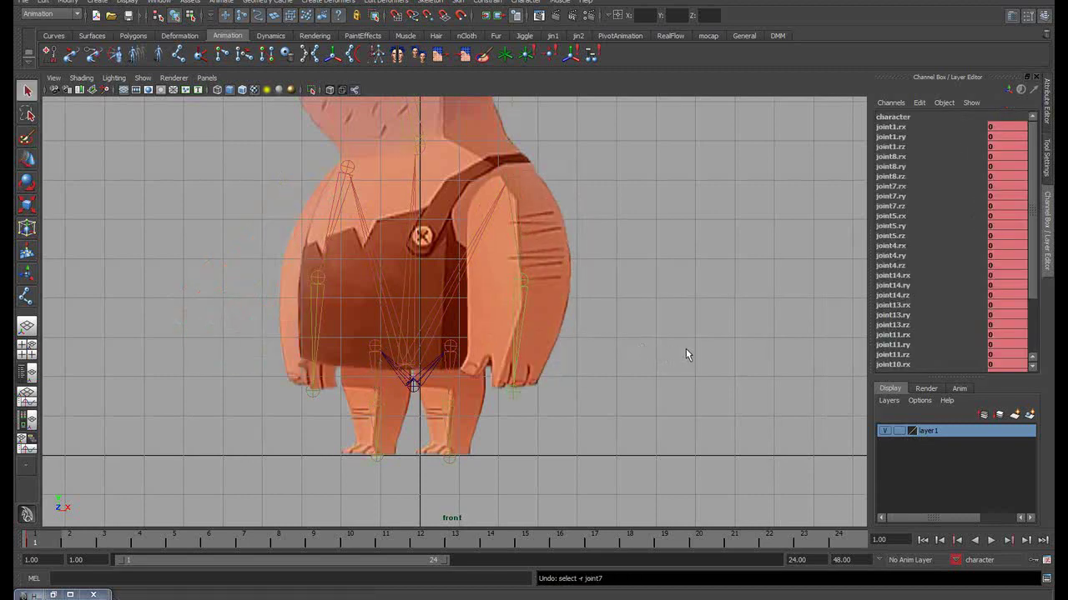
{"action": "left_click", "coordinate": [686, 350]}
{"action": "scroll", "coordinate": [507, 358], "scroll_direction": "up", "scroll_amount": 3}
{"action": "middle_click_drag", "start_coordinate": [506, 359], "coordinate": [529, 317], "text": "alt"}
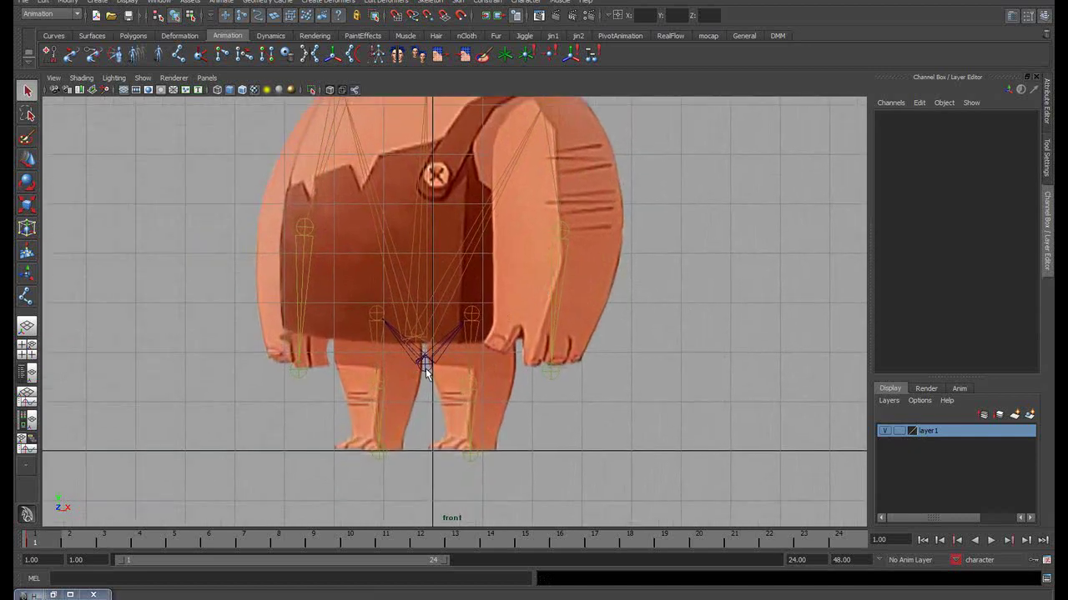
{"action": "left_click", "coordinate": [426, 373]}
{"action": "left_click", "coordinate": [662, 347]}
{"action": "key", "text": "space"}
{"action": "key", "text": "space"}
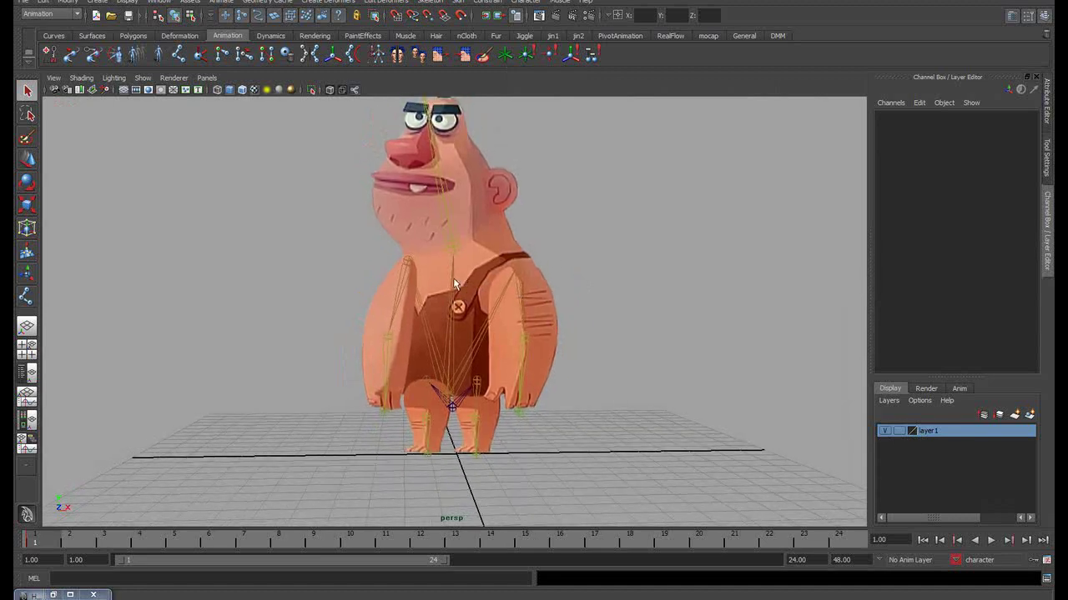
Create a cube controller curve with kk_Controller from the jin1 shelf
{"action": "middle_click_drag", "start_coordinate": [452, 283], "coordinate": [415, 283], "text": "alt"}
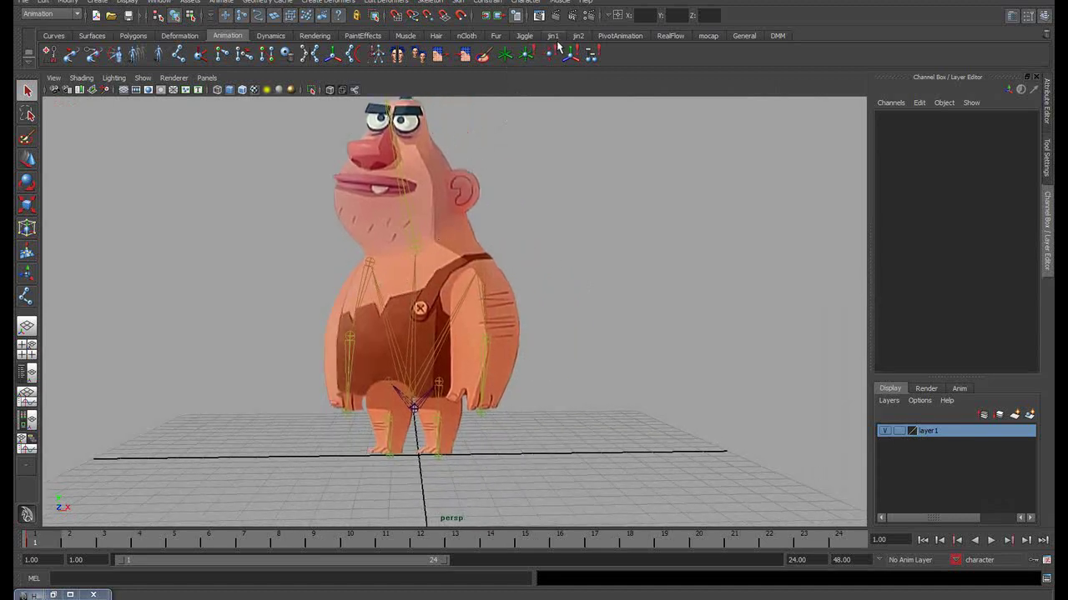
{"action": "left_click", "coordinate": [552, 35]}
{"action": "left_click", "coordinate": [50, 54]}
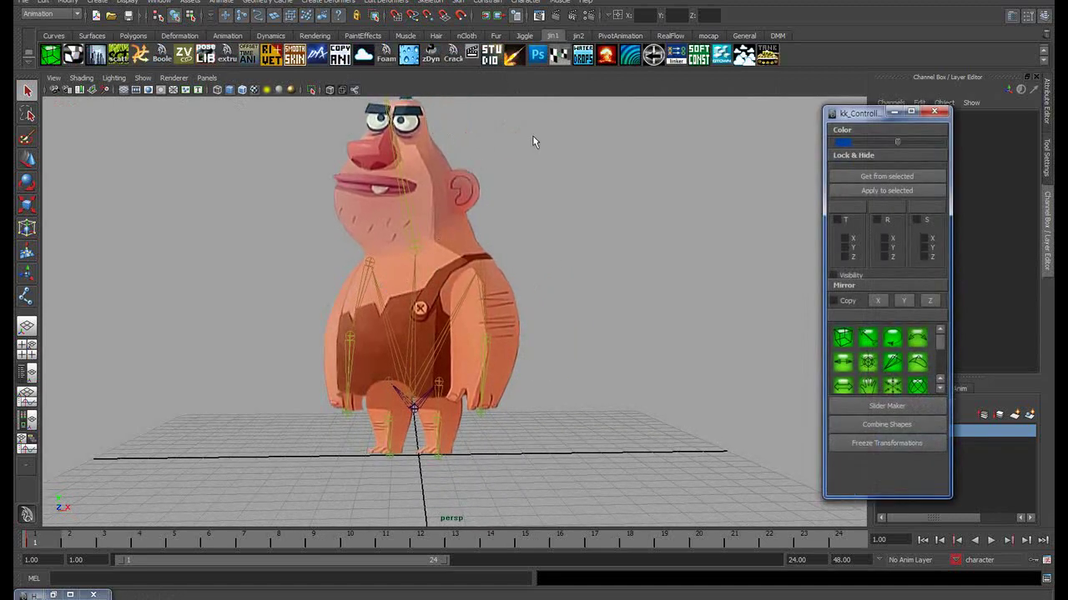
{"action": "left_click", "coordinate": [842, 338]}
{"action": "left_click", "coordinate": [939, 115]}
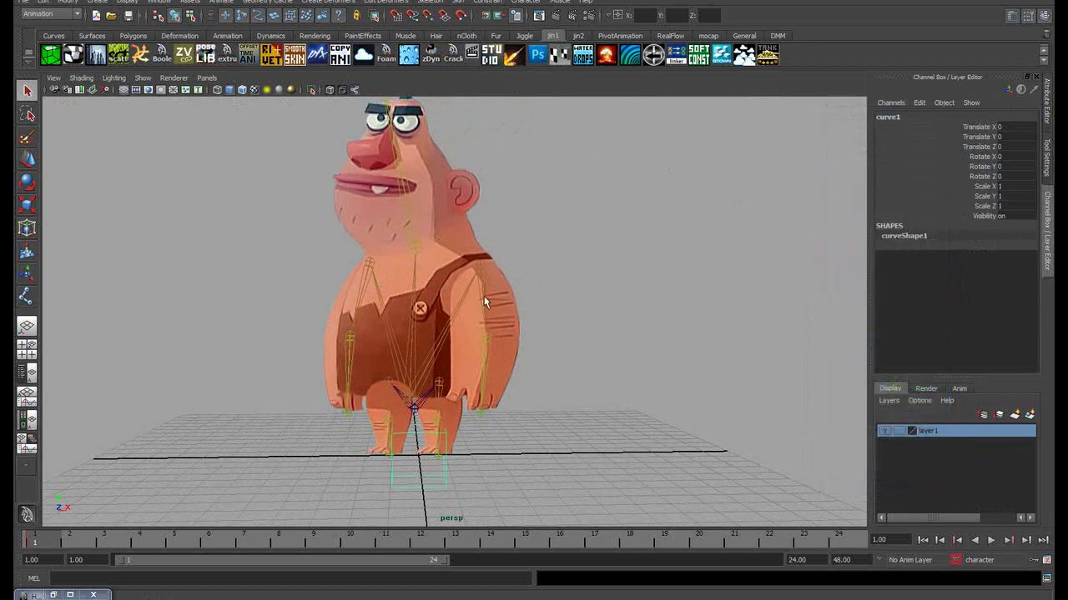
Move the cube controller up to the pelvis in the front view
{"action": "left_click_drag", "start_coordinate": [434, 292], "coordinate": [467, 283], "text": "alt"}
{"action": "key", "text": "space"}
{"action": "key", "text": "space"}
{"action": "middle_click_drag", "start_coordinate": [298, 429], "coordinate": [290, 377], "text": "alt"}
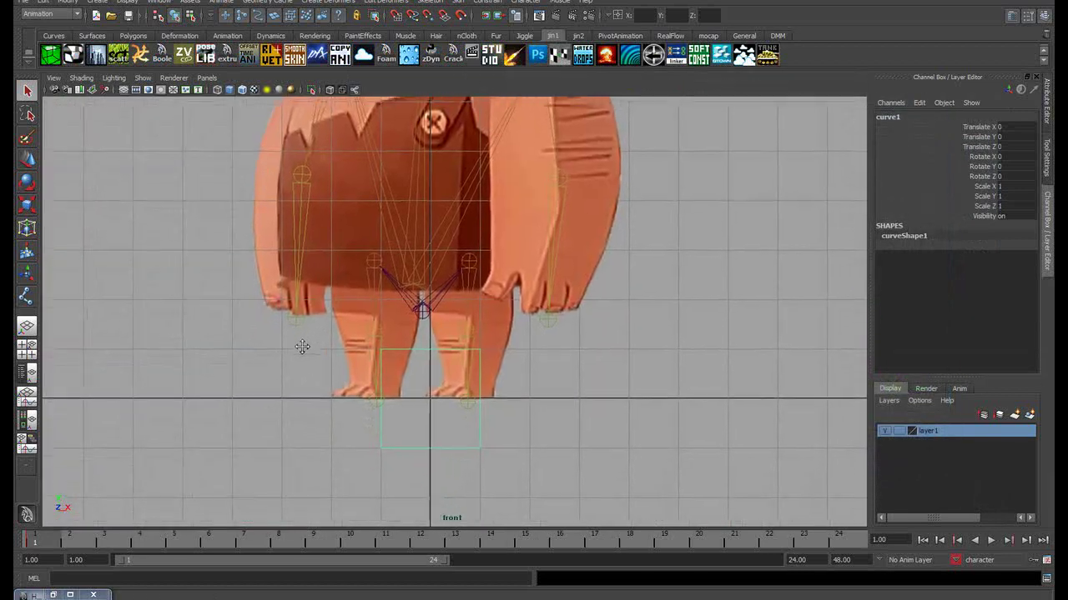
{"action": "key", "text": "w"}
{"action": "mouse_move", "coordinate": [424, 399]}
{"action": "left_mouse_down"}
{"action": "mouse_move", "coordinate": [412, 305]}
{"action": "mouse_move", "coordinate": [615, 255]}
{"action": "mouse_move", "coordinate": [520, 281]}
{"action": "left_mouse_up"}
{"action": "key", "text": "space"}
{"action": "right_click_drag", "start_coordinate": [519, 282], "coordinate": [674, 295], "text": "alt"}
Centre the controller on the root joint, checking from the perspective view
{"action": "left_click_drag", "start_coordinate": [673, 295], "coordinate": [621, 230], "text": "alt"}
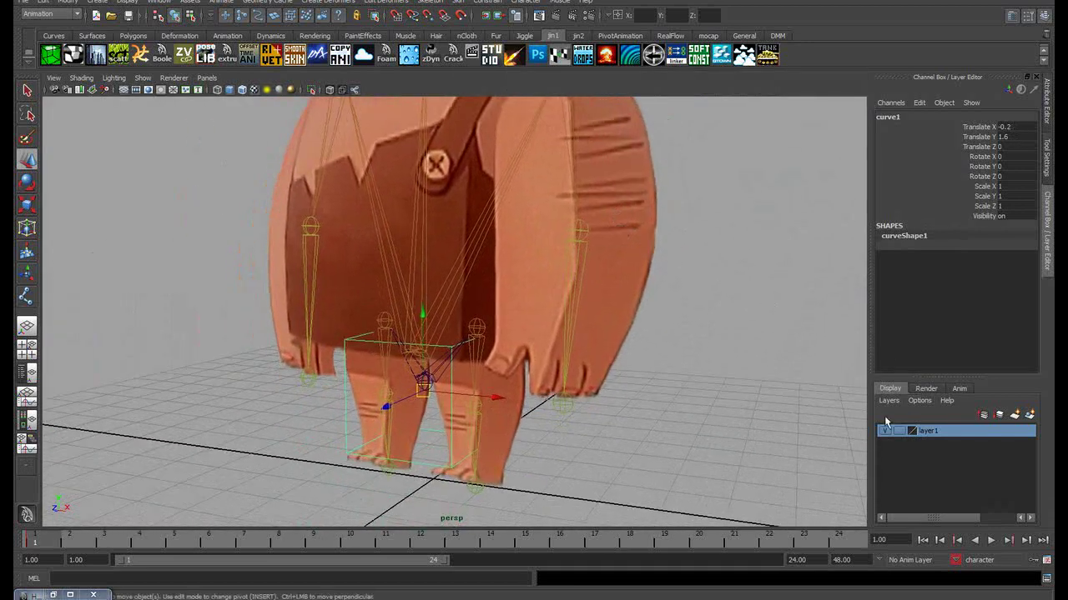
{"action": "scroll", "coordinate": [887, 432], "scroll_direction": "down", "scroll_amount": 5}
{"action": "left_click_drag", "start_coordinate": [835, 434], "coordinate": [668, 311], "text": "alt"}
{"action": "left_click_drag", "start_coordinate": [517, 201], "coordinate": [455, 259], "text": "alt"}
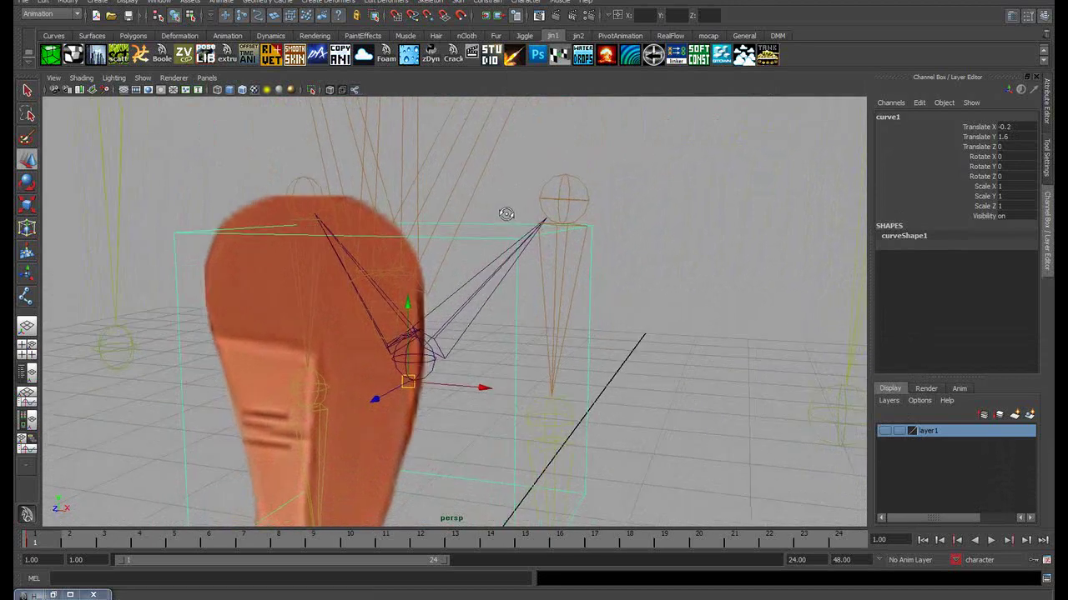
{"action": "mouse_move", "coordinate": [405, 384]}
{"action": "left_mouse_down"}
{"action": "mouse_move", "coordinate": [410, 375]}
{"action": "mouse_move", "coordinate": [541, 367]}
{"action": "mouse_move", "coordinate": [469, 360]}
{"action": "left_mouse_up"}
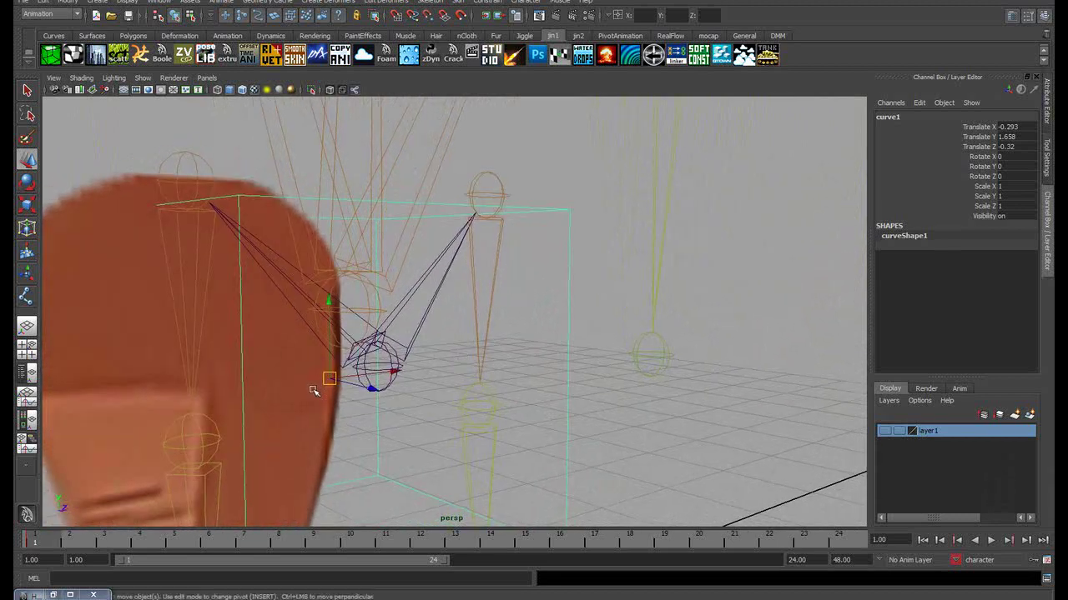
{"action": "left_click_drag", "start_coordinate": [330, 378], "coordinate": [324, 369]}
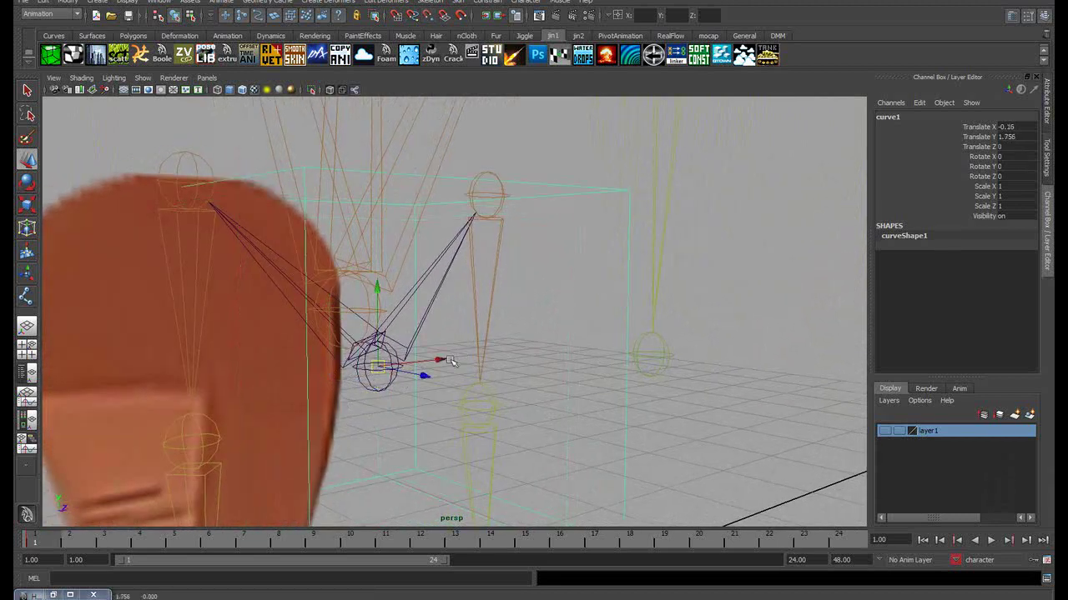
{"action": "mouse_move", "coordinate": [429, 371]}
{"action": "left_mouse_down", "text": "alt"}
{"action": "mouse_move", "coordinate": [461, 303]}
{"action": "mouse_move", "coordinate": [889, 457]}
{"action": "left_mouse_up", "text": "alt"}
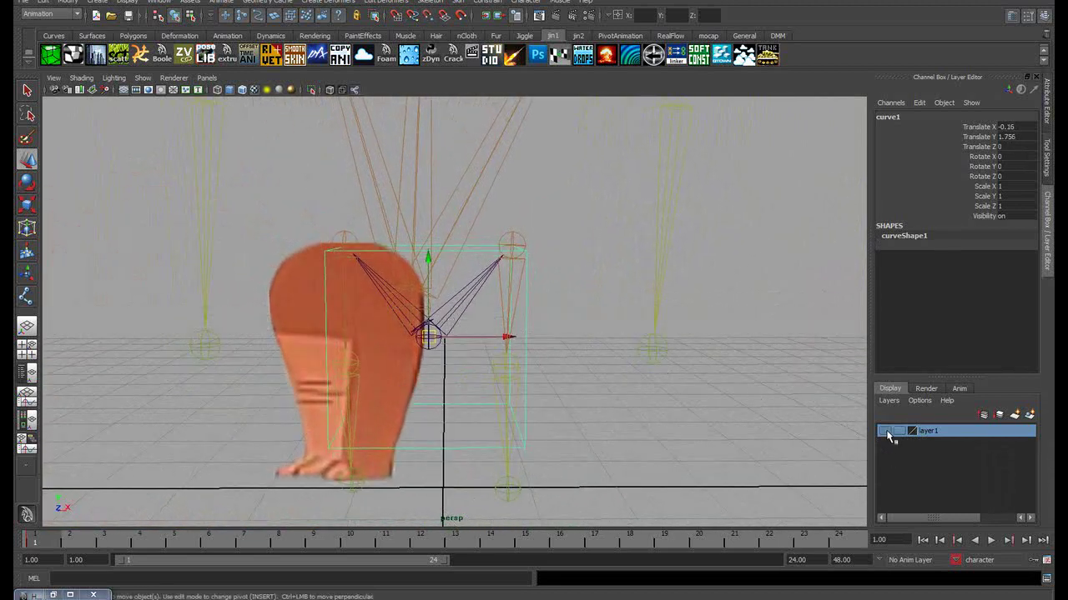
Scale the controller wide and flat around the hips to 3.673, 0.548, 1.481
{"action": "key", "text": "space"}
{"action": "key", "text": "space"}
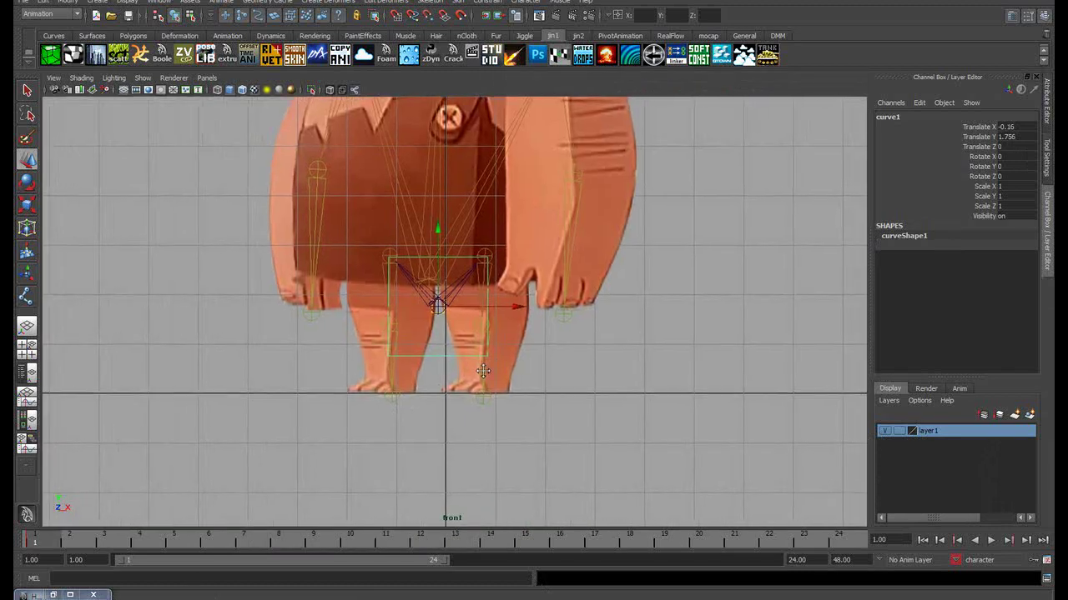
{"action": "middle_click_drag", "start_coordinate": [483, 371], "coordinate": [456, 377], "text": "alt"}
{"action": "key", "text": "r"}
{"action": "left_click_drag", "start_coordinate": [524, 313], "coordinate": [690, 313]}
{"action": "mouse_move", "coordinate": [408, 204]}
{"action": "left_mouse_down"}
{"action": "mouse_move", "coordinate": [418, 296]}
{"action": "mouse_move", "coordinate": [414, 239]}
{"action": "mouse_move", "coordinate": [397, 239]}
{"action": "left_mouse_up"}
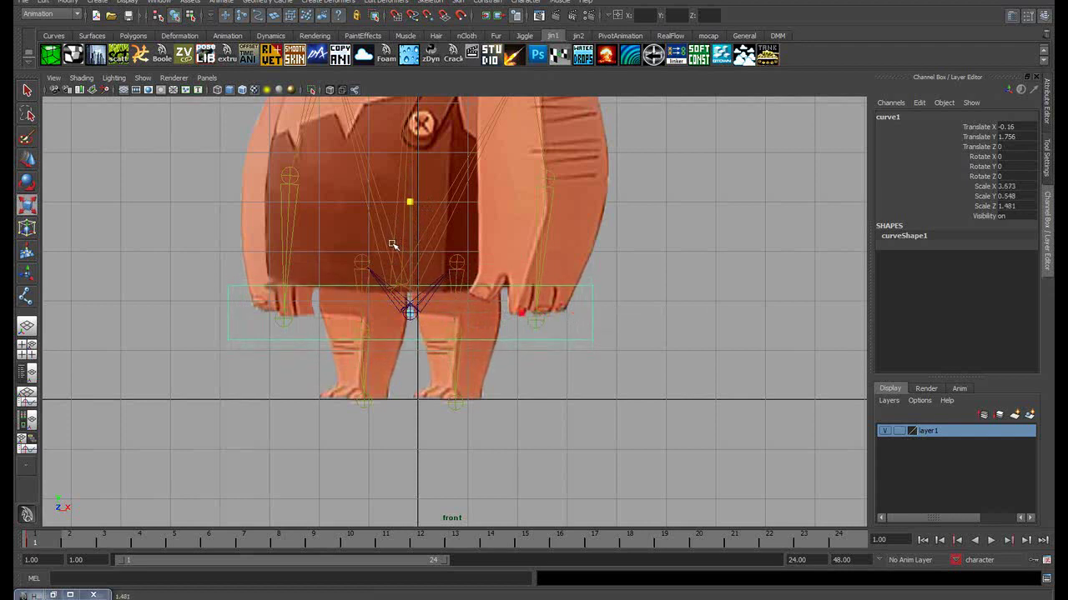
{"action": "key", "text": "w"}
{"action": "middle_click_drag", "start_coordinate": [465, 261], "coordinate": [463, 287], "text": "alt"}
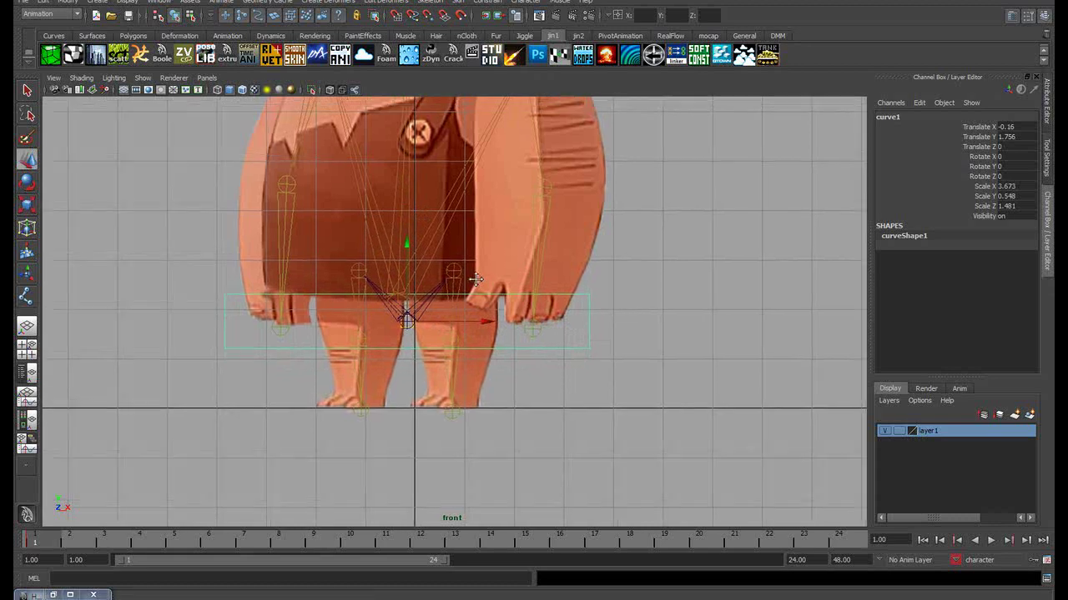
{"action": "key", "text": "space"}
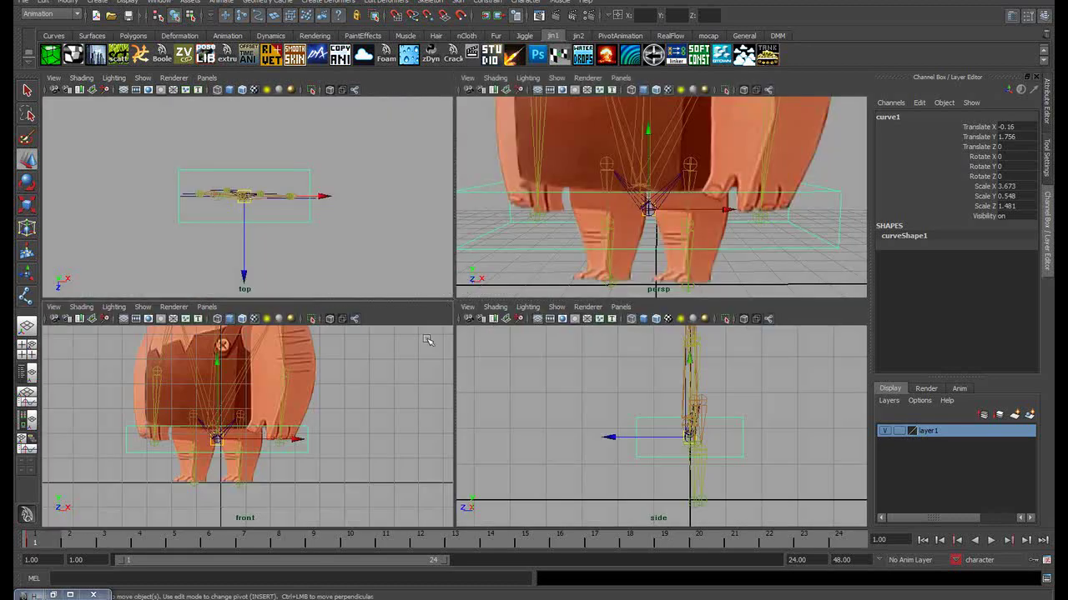
Scale curve1 down front-to-back to a Z scale of 0.818
{"action": "key", "text": "r"}
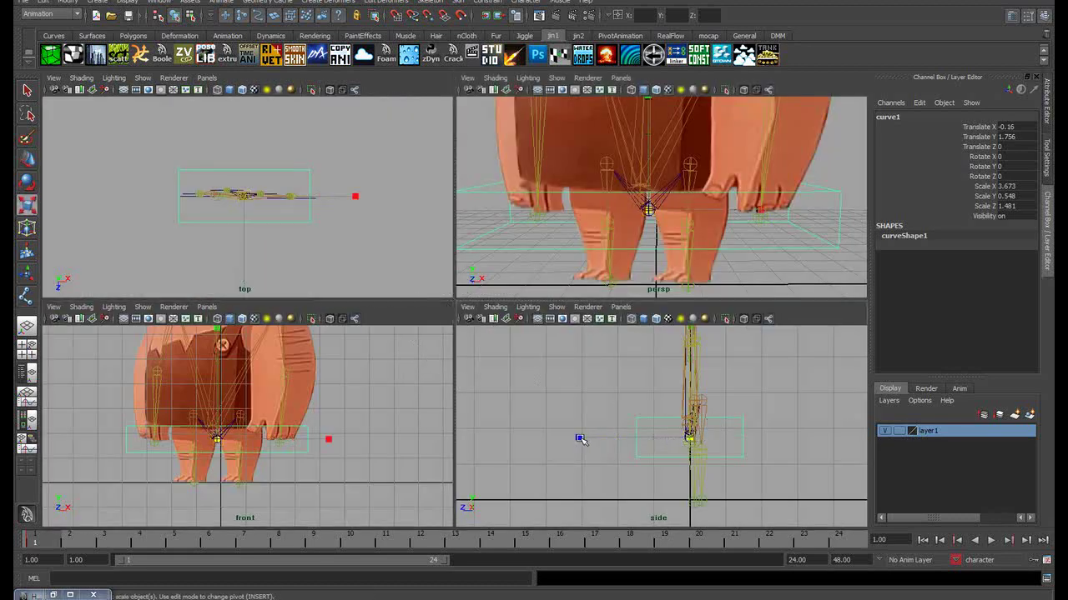
{"action": "left_click_drag", "start_coordinate": [580, 439], "coordinate": [632, 436]}
{"action": "key", "text": "q"}
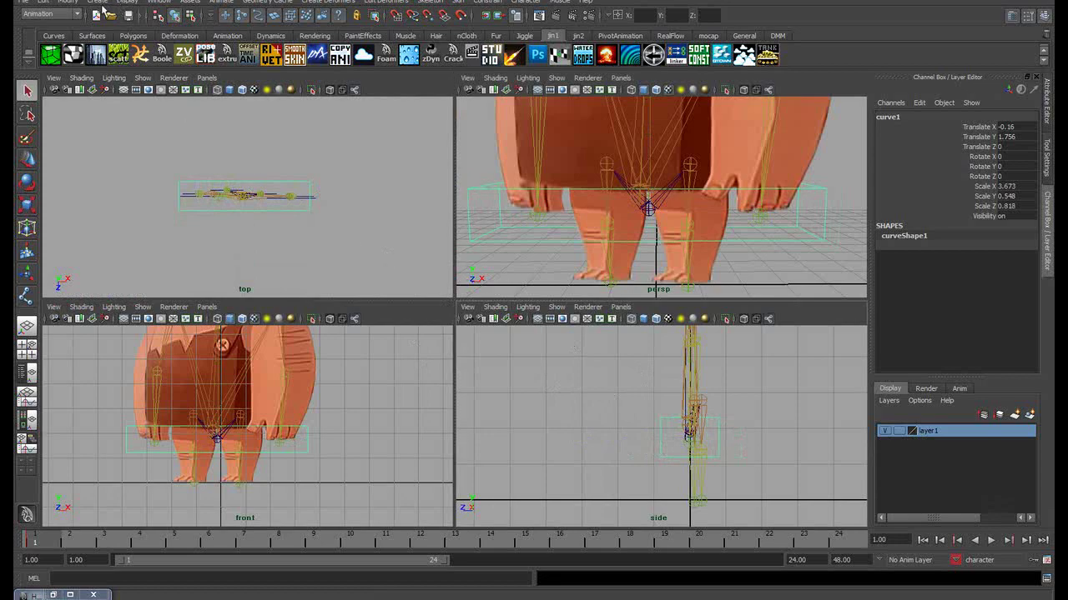
Freeze curve1's transformations via Modify > Freeze Transformations and maximise the perspective view
{"action": "left_click", "coordinate": [74, 5]}
{"action": "left_click", "coordinate": [105, 41]}
{"action": "left_click_drag", "start_coordinate": [642, 218], "coordinate": [671, 219], "text": "alt"}
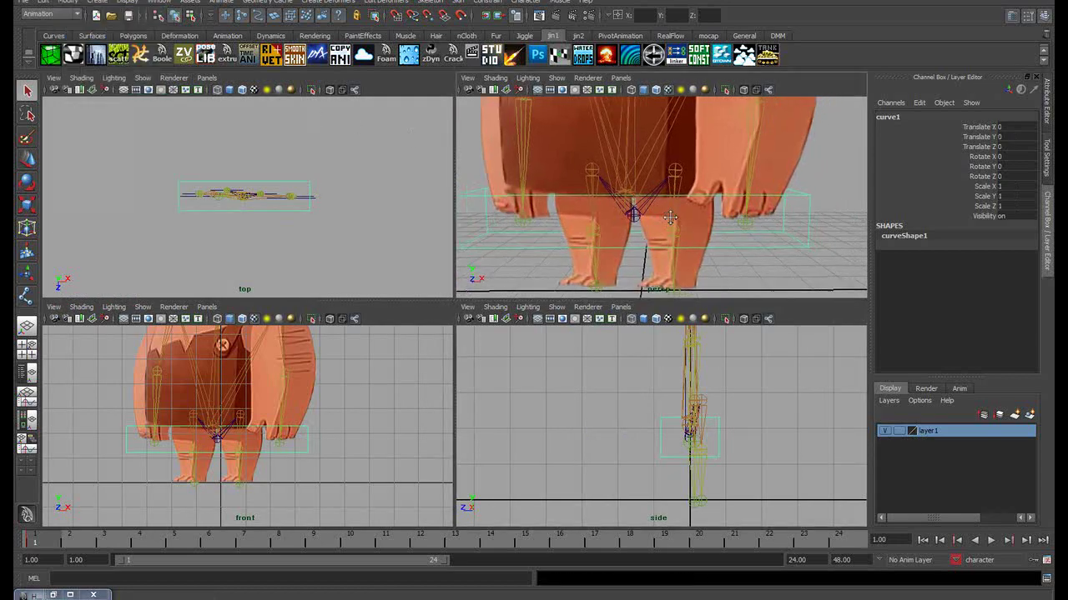
{"action": "key", "text": "space"}
{"action": "mouse_move", "coordinate": [507, 286]}
{"action": "left_mouse_down", "text": "alt"}
{"action": "mouse_move", "coordinate": [513, 256]}
{"action": "mouse_move", "coordinate": [522, 254]}
{"action": "mouse_move", "coordinate": [475, 297]}
{"action": "left_mouse_up", "text": "alt"}
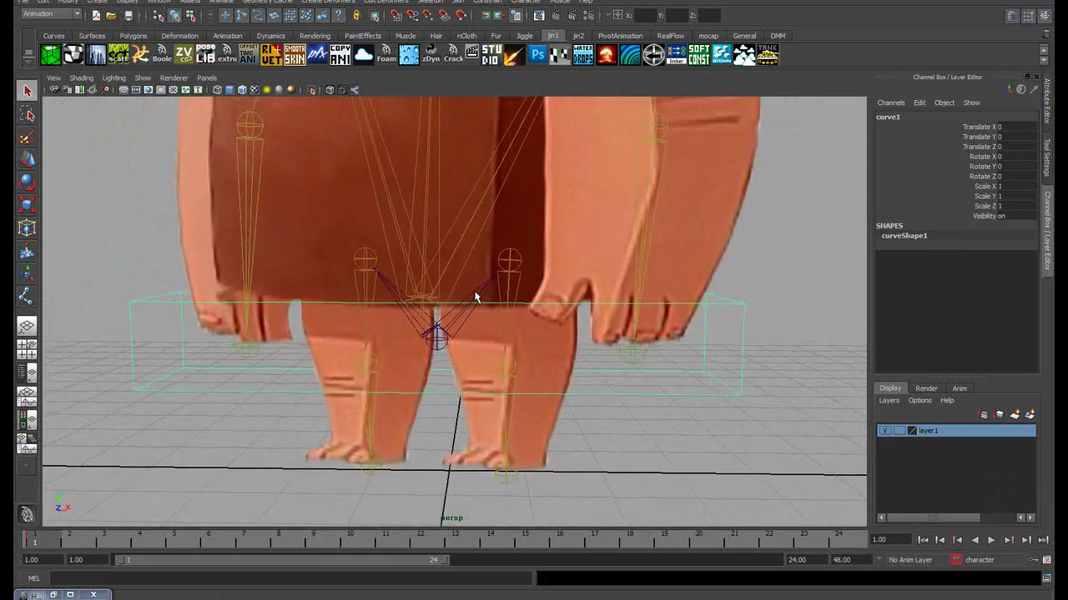
{"action": "left_click_drag", "start_coordinate": [473, 392], "coordinate": [443, 422], "text": "alt"}
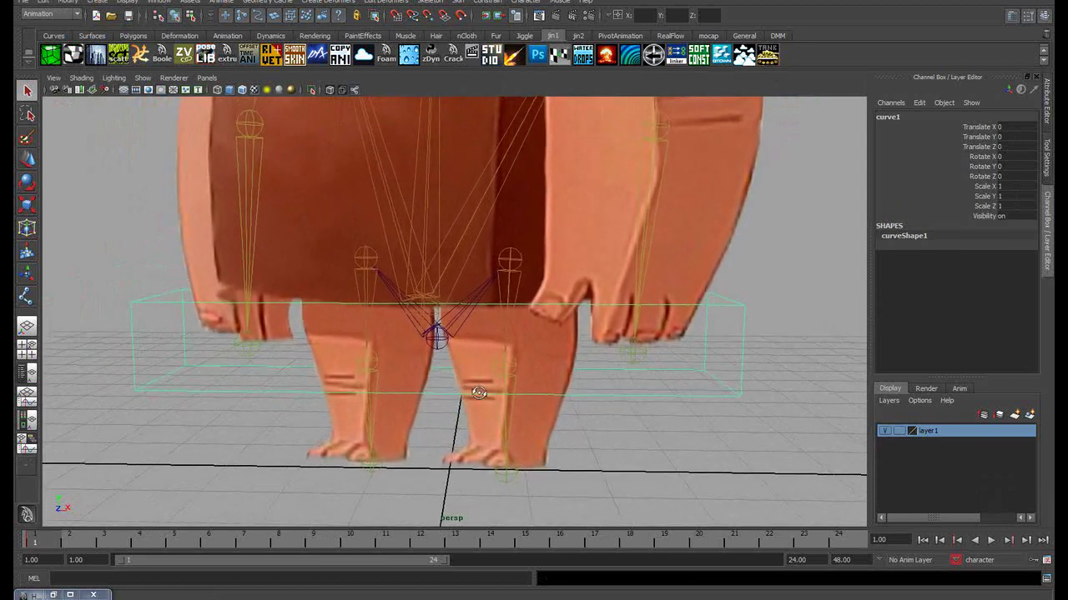
Select the rectangle hip control curve1 on its own
{"action": "left_click", "coordinate": [437, 421]}
{"action": "left_click", "coordinate": [701, 427]}
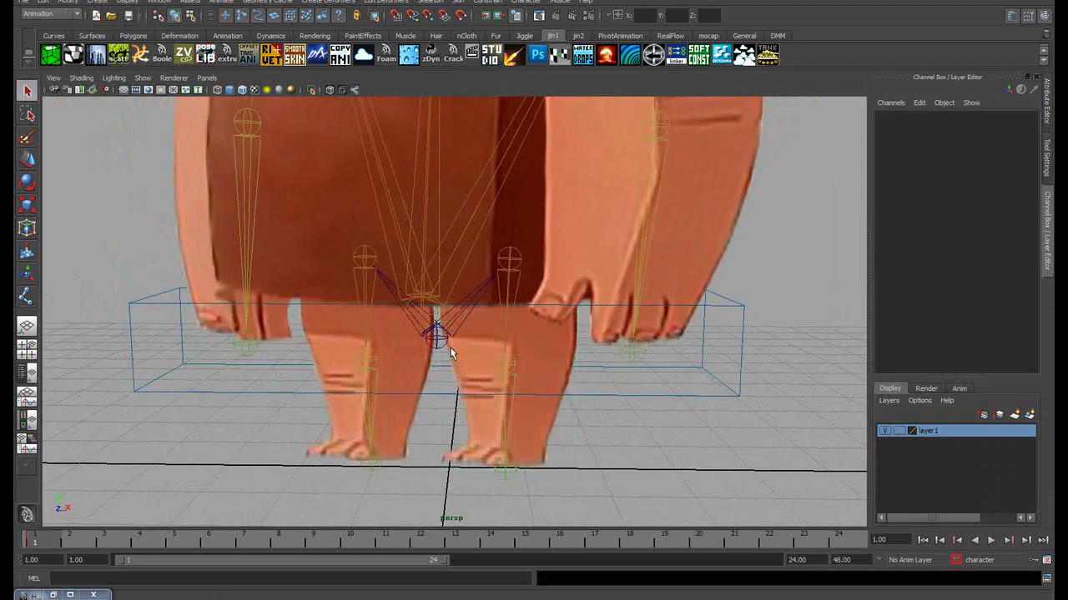
{"action": "left_click", "coordinate": [437, 349]}
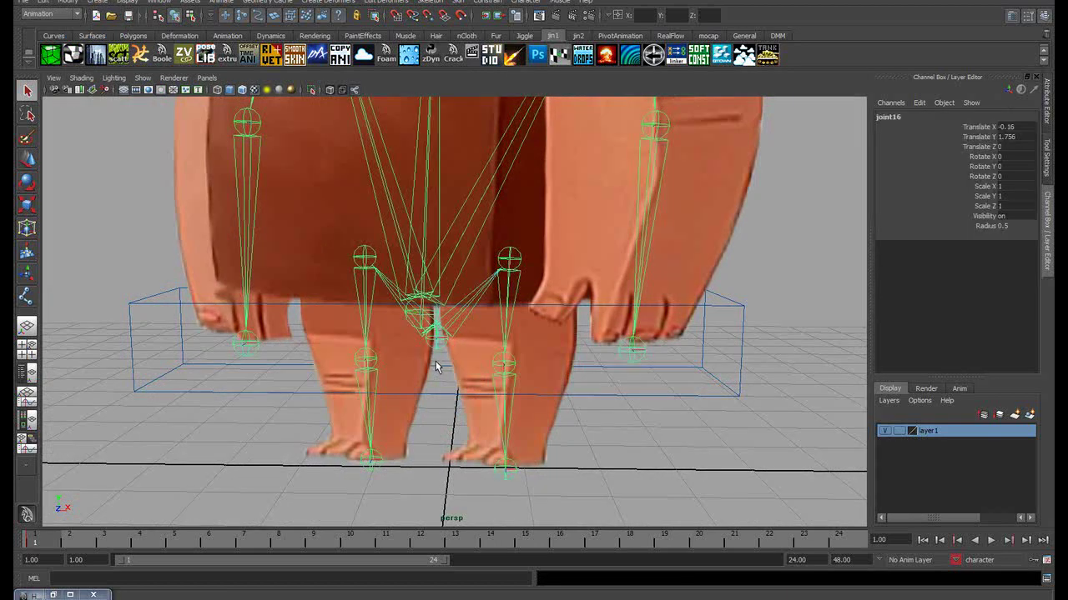
{"action": "left_click", "coordinate": [736, 330]}
{"action": "left_click", "coordinate": [790, 352]}
{"action": "left_click", "coordinate": [722, 390]}
{"action": "left_click", "coordinate": [810, 347]}
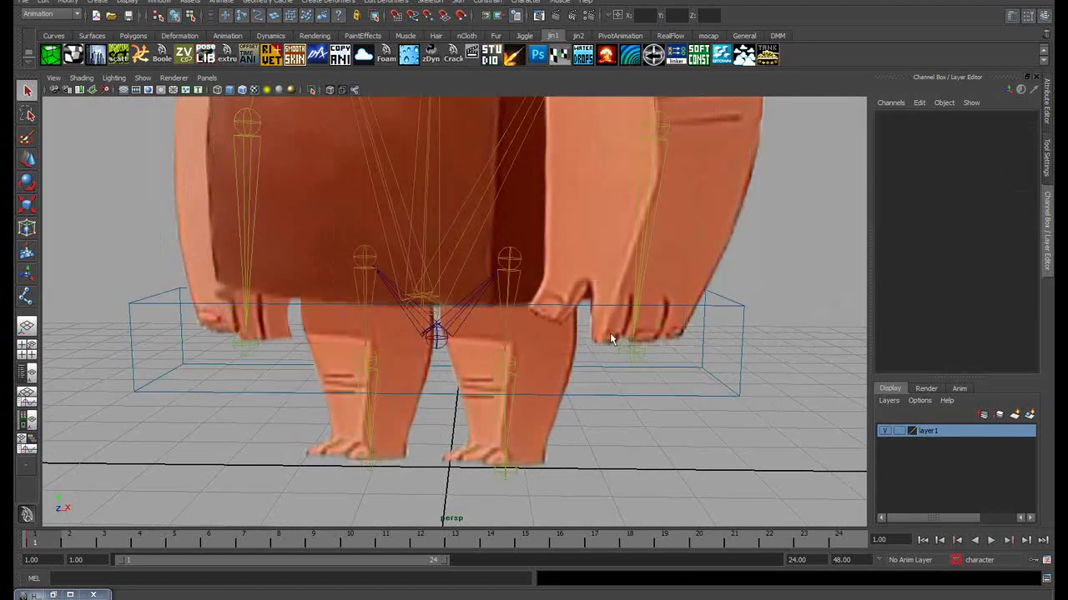
{"action": "left_click", "coordinate": [437, 348]}
{"action": "left_click", "coordinate": [734, 398], "text": "shift"}
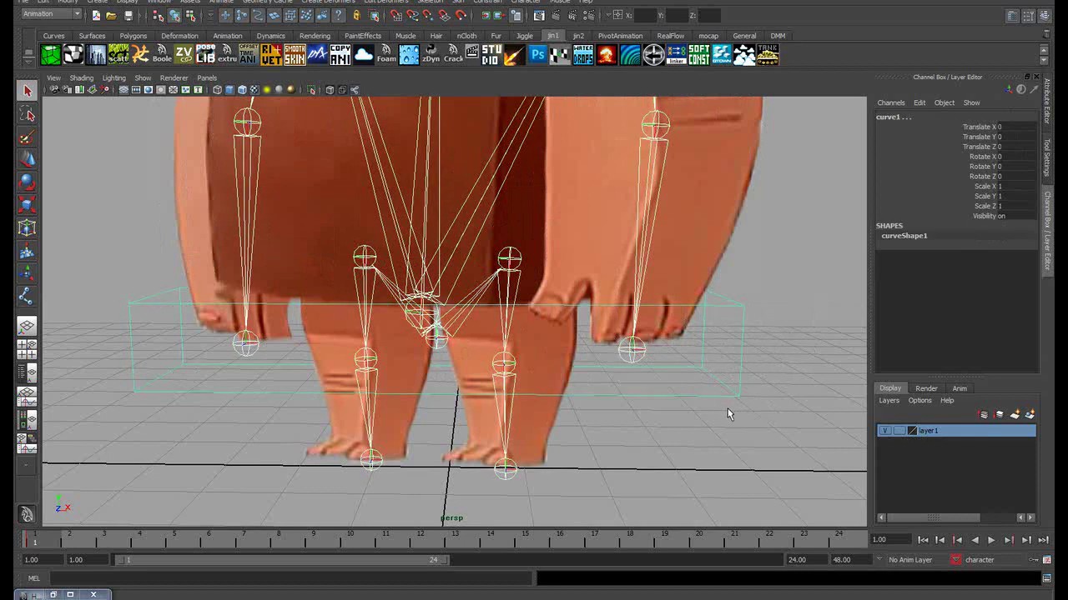
{"action": "left_click", "coordinate": [751, 385]}
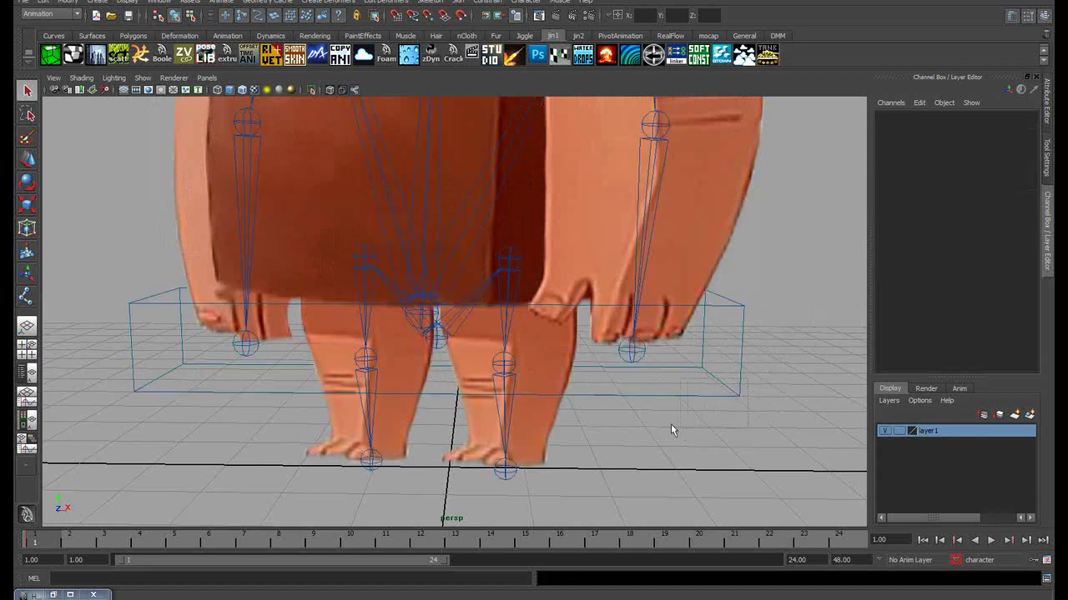
{"action": "left_click", "coordinate": [620, 367]}
Test-move curve1 to confirm the skeleton follows, undo it, and pick its Translate X/Y/Z channels
{"action": "key", "text": "w"}
{"action": "left_click_drag", "start_coordinate": [432, 337], "coordinate": [432, 313]}
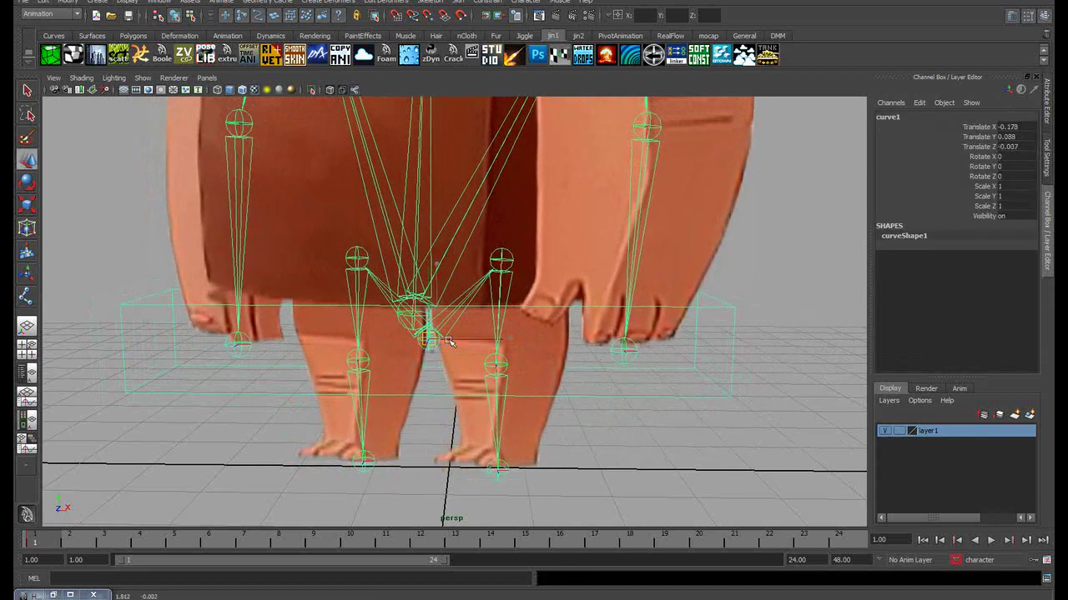
{"action": "key", "text": "ctrl+z"}
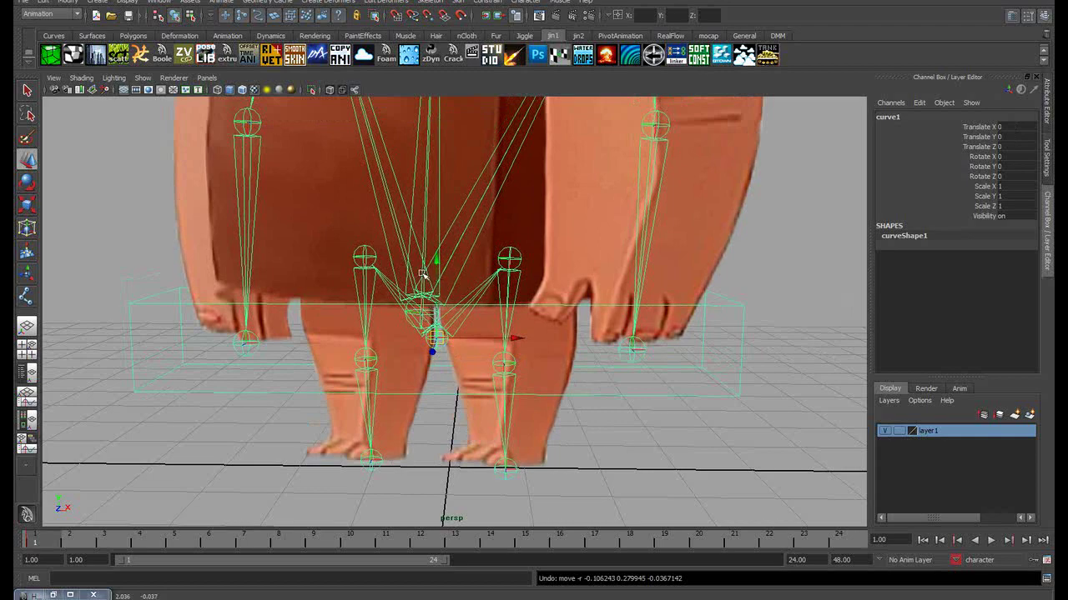
{"action": "scroll", "coordinate": [430, 287], "scroll_direction": "down", "scroll_amount": 1}
{"action": "scroll", "coordinate": [414, 290], "scroll_direction": "down", "scroll_amount": 1}
{"action": "scroll", "coordinate": [397, 293], "scroll_direction": "down", "scroll_amount": 1}
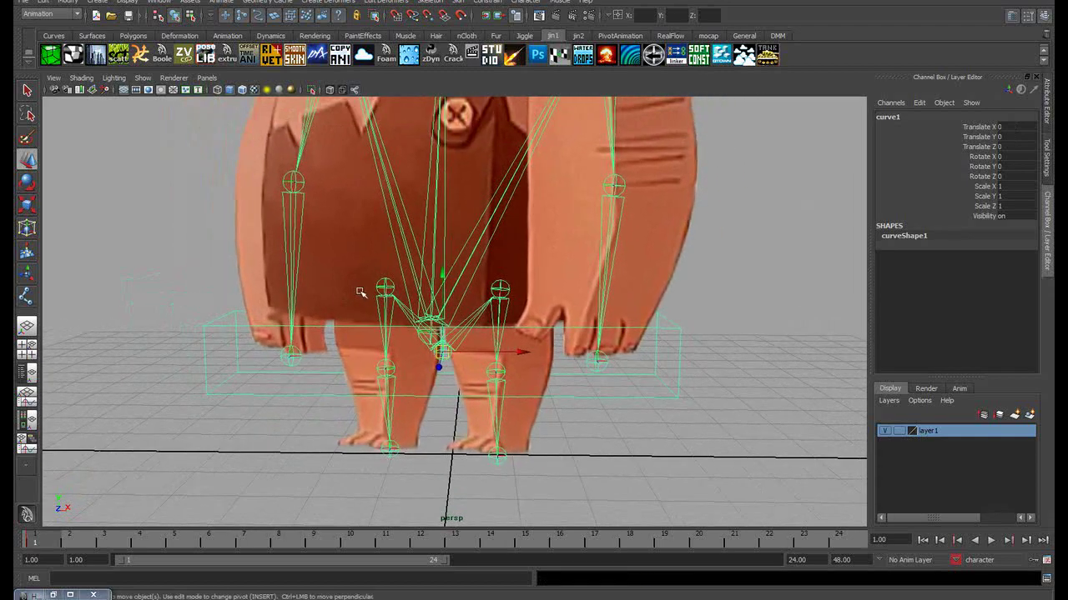
{"action": "scroll", "coordinate": [365, 298], "scroll_direction": "down", "scroll_amount": 1}
{"action": "mouse_move", "coordinate": [365, 295]}
{"action": "left_mouse_down", "text": "alt"}
{"action": "mouse_move", "coordinate": [381, 325]}
{"action": "mouse_move", "coordinate": [369, 308]}
{"action": "left_mouse_up", "text": "alt"}
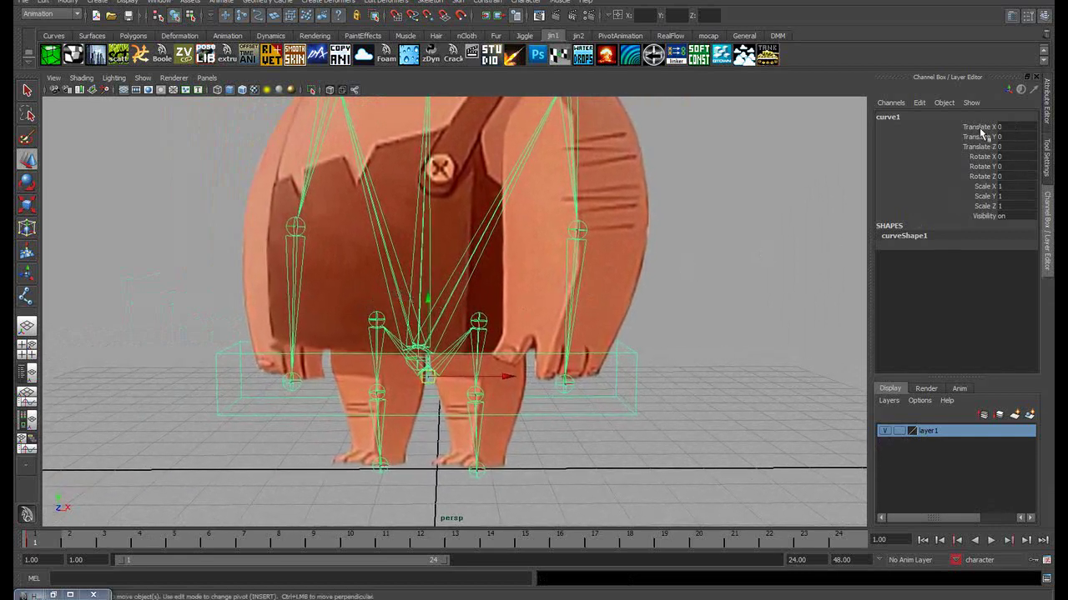
{"action": "left_click_drag", "start_coordinate": [981, 131], "coordinate": [983, 146]}
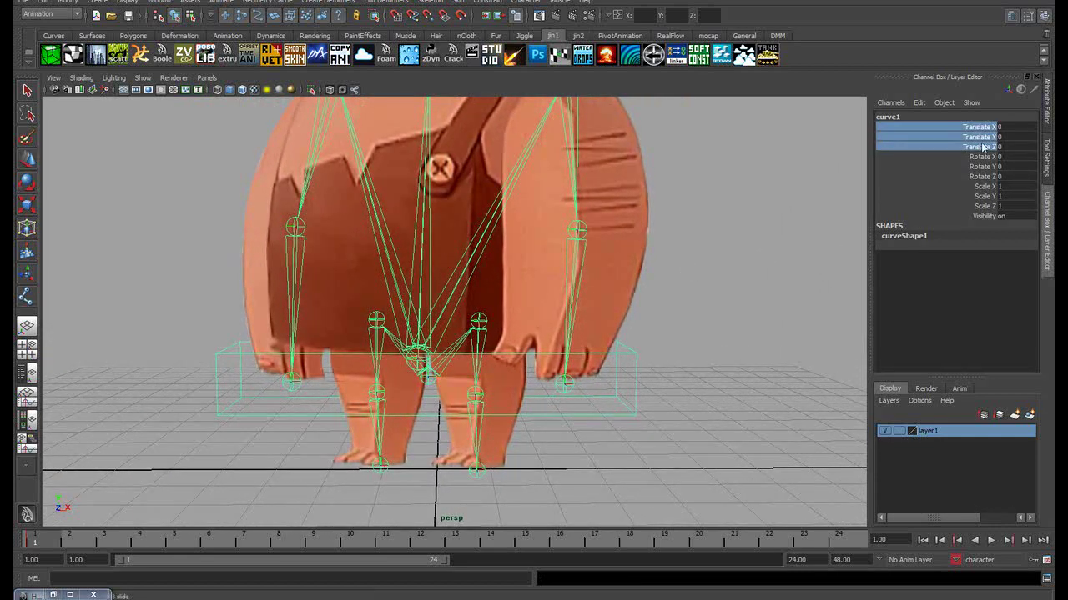
Add curve1's Translate X, Y and Z channels to the character set, with the Outliner shown beside the view
{"action": "left_click", "coordinate": [525, 2]}
{"action": "mouse_move", "coordinate": [563, 102]}
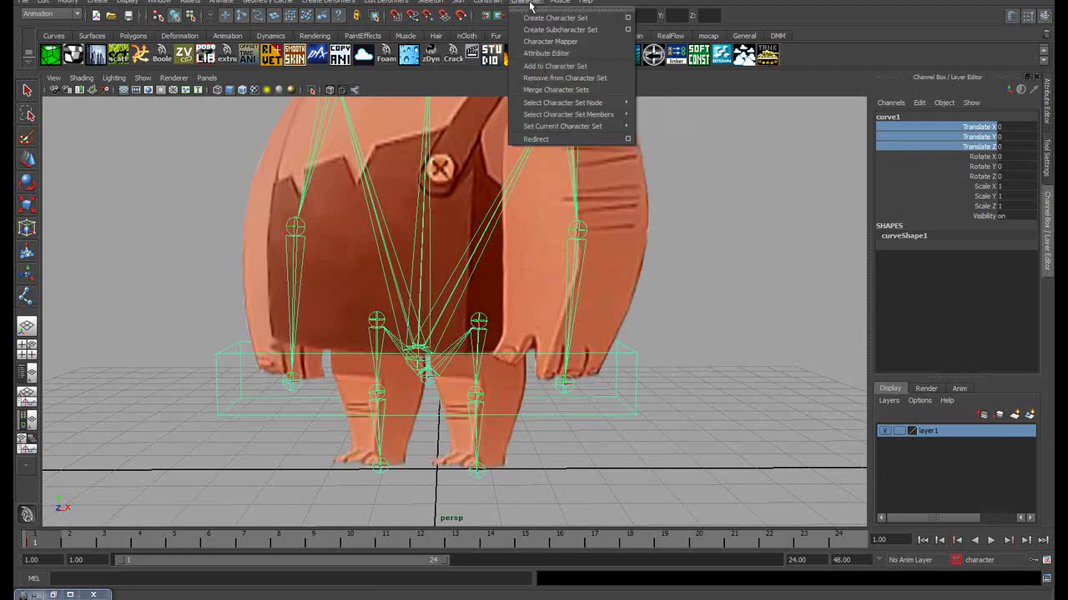
{"action": "left_click", "coordinate": [578, 69]}
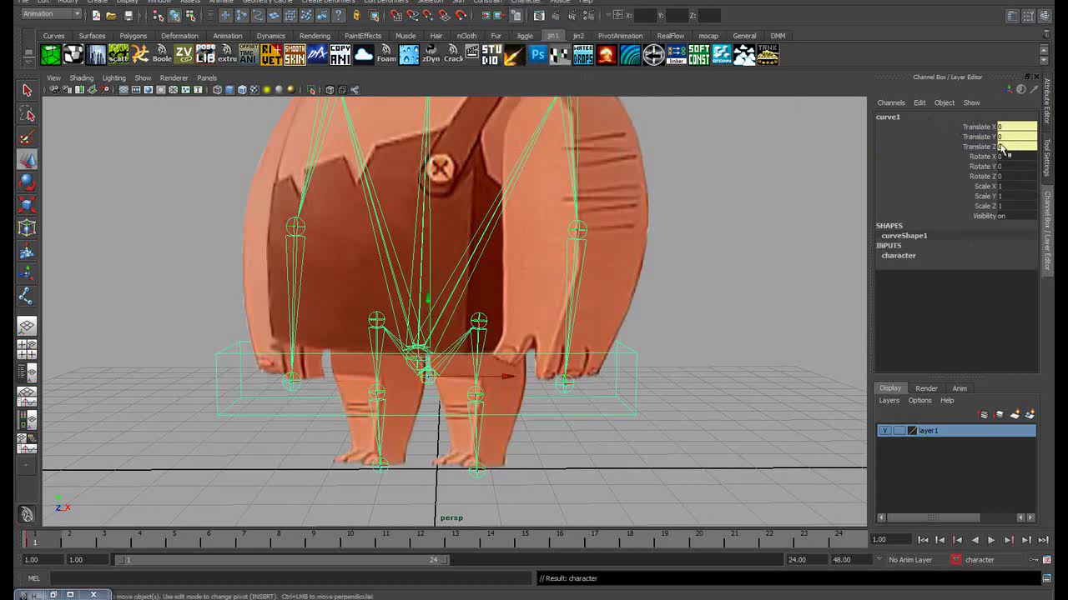
{"action": "middle_click_drag", "start_coordinate": [414, 282], "coordinate": [434, 277], "text": "alt"}
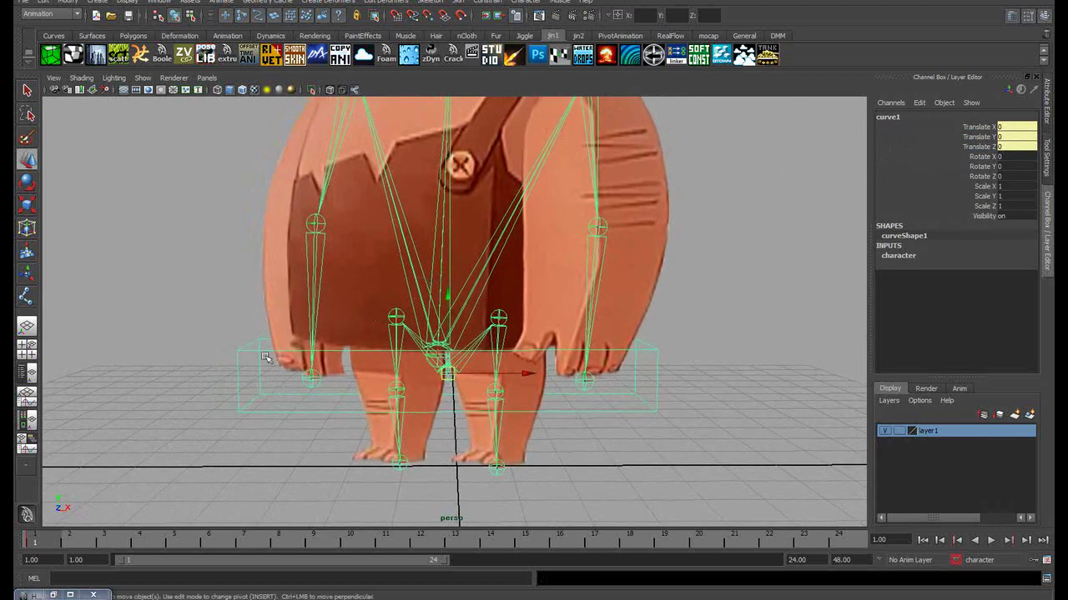
{"action": "left_click", "coordinate": [27, 374]}
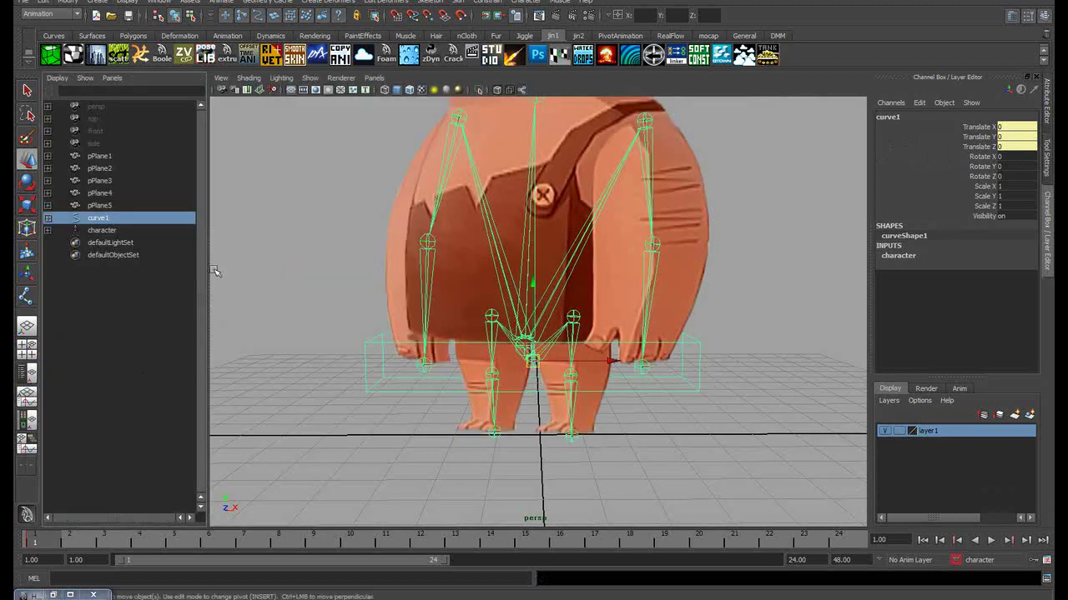
Select the character set in the Outliner and key all its channels at frame 1
{"action": "left_click", "coordinate": [107, 231]}
{"action": "middle_click_drag", "start_coordinate": [584, 255], "coordinate": [573, 255], "text": "alt"}
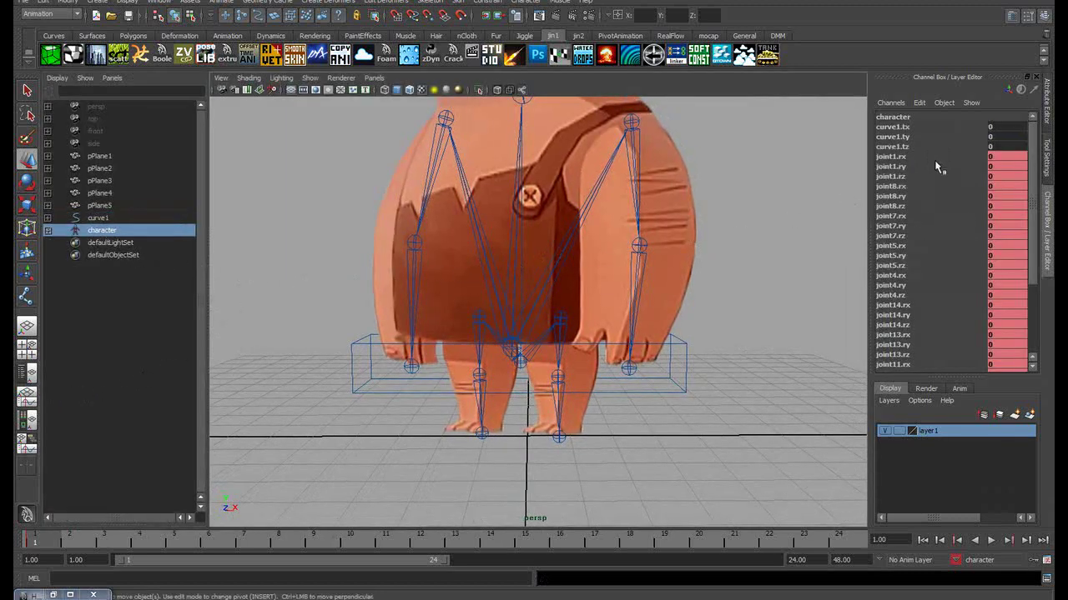
{"action": "key", "text": "s"}
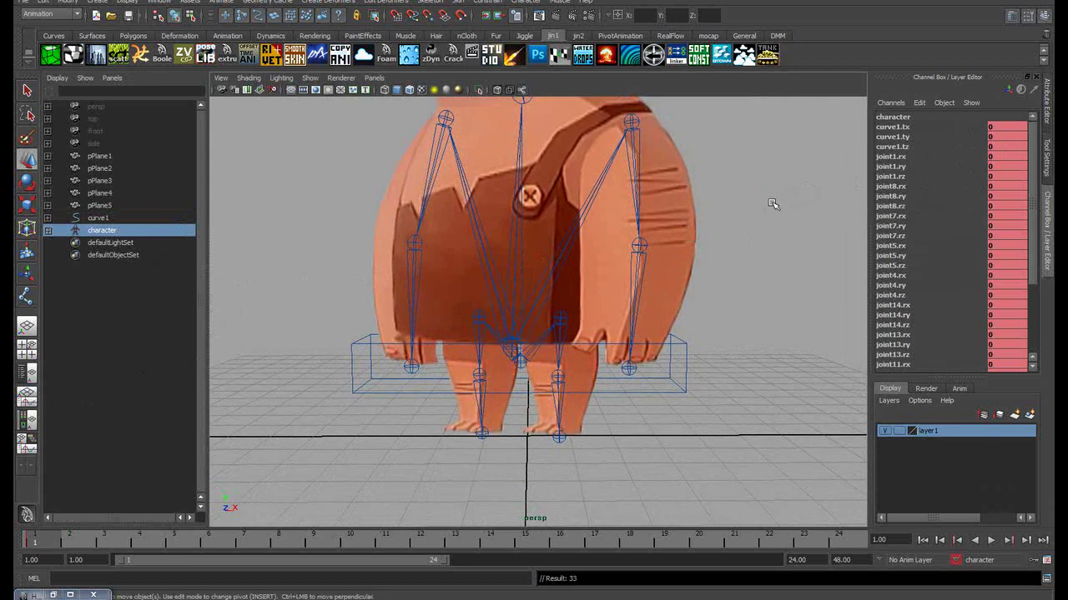
Return to a single view and frame the whole caveman in the front view
{"action": "middle_click_drag", "start_coordinate": [625, 231], "coordinate": [562, 260], "text": "alt"}
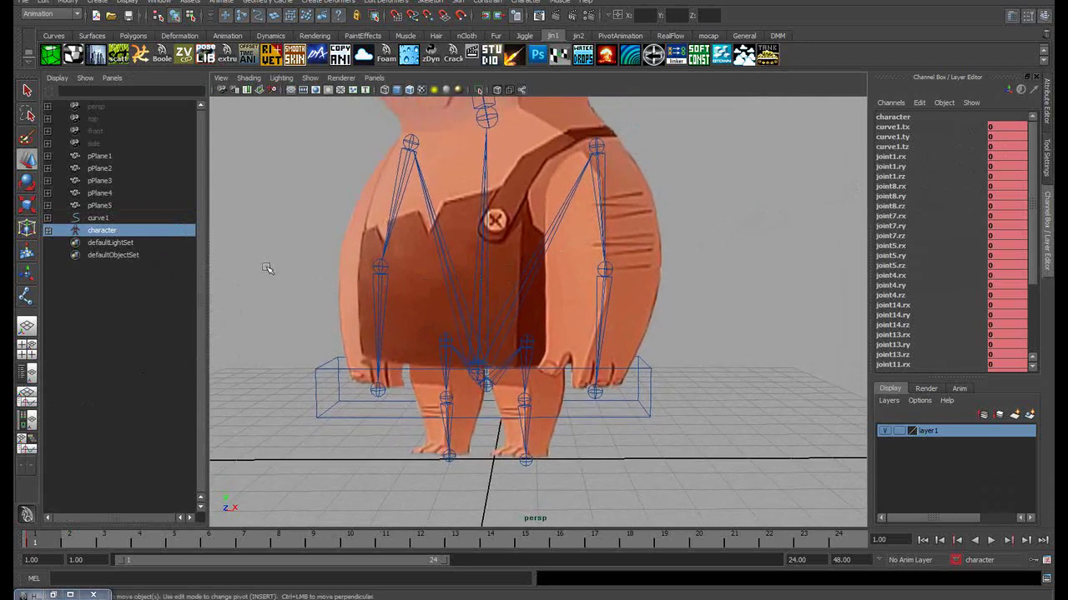
{"action": "left_click", "coordinate": [27, 327]}
{"action": "mouse_move", "coordinate": [167, 322]}
{"action": "middle_mouse_down", "text": "alt"}
{"action": "mouse_move", "coordinate": [406, 293]}
{"action": "mouse_move", "coordinate": [456, 412]}
{"action": "middle_mouse_up", "text": "alt"}
{"action": "key", "text": "space"}
{"action": "key", "text": "space"}
{"action": "scroll", "coordinate": [448, 353], "scroll_direction": "down", "scroll_amount": 3}
{"action": "left_click", "coordinate": [656, 322]}
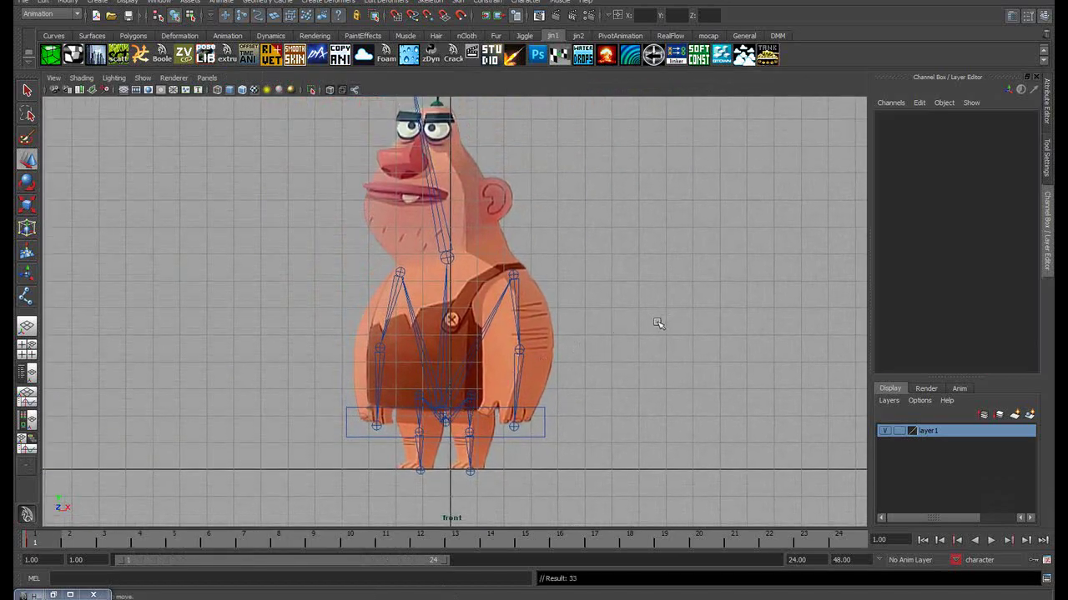
Rotate shoulders joint7 and joint4 outward in Z and bend elbow joint5's forearm up
{"action": "scroll", "coordinate": [632, 317], "scroll_direction": "up", "scroll_amount": 3}
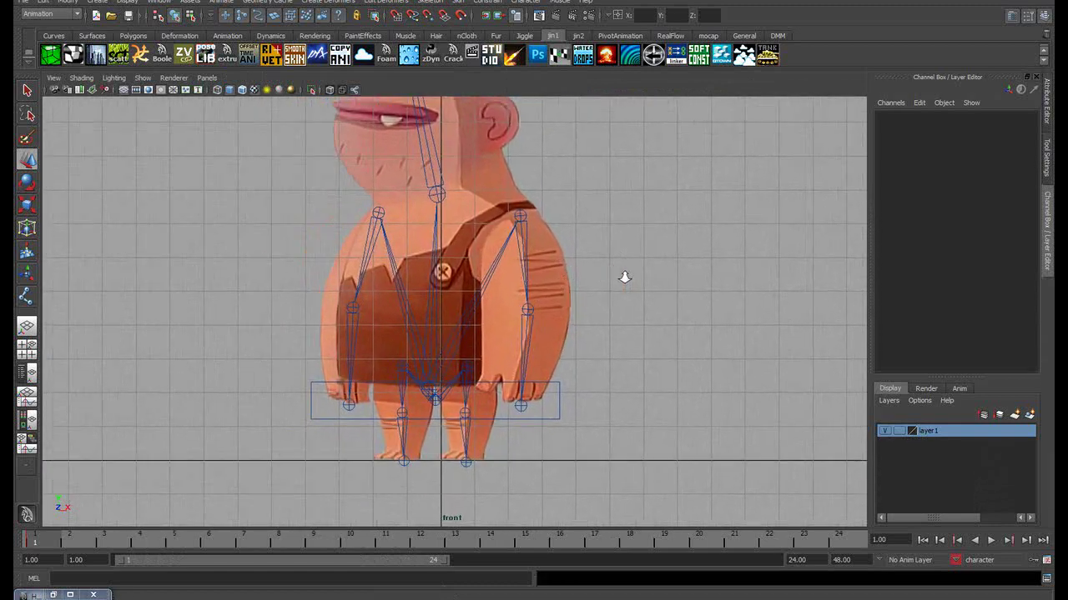
{"action": "middle_click_drag", "start_coordinate": [631, 317], "coordinate": [576, 312], "text": "alt"}
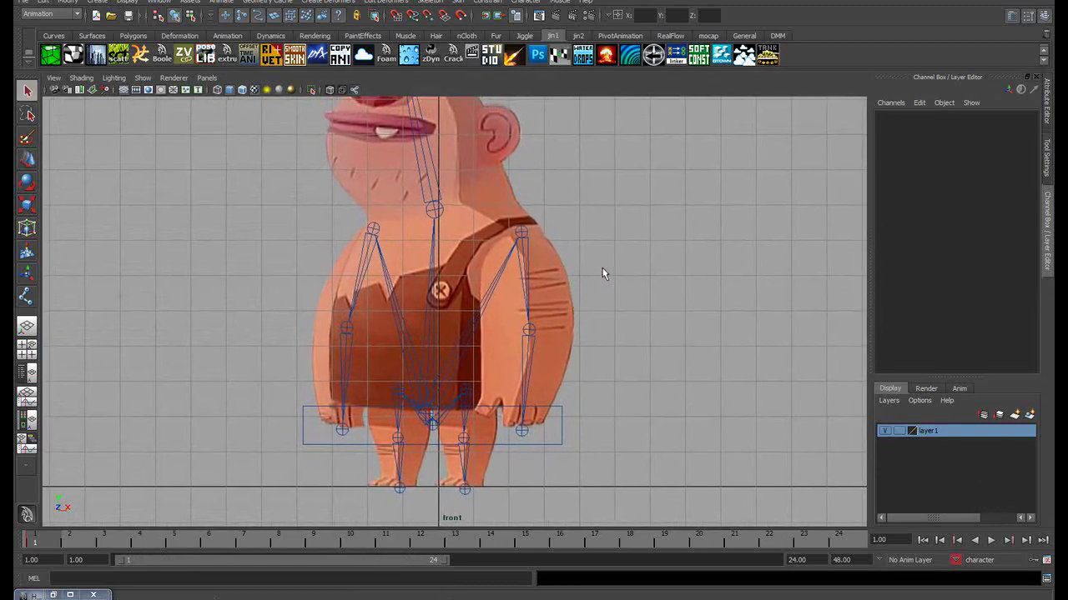
{"action": "left_click", "coordinate": [525, 291]}
{"action": "key", "text": "e"}
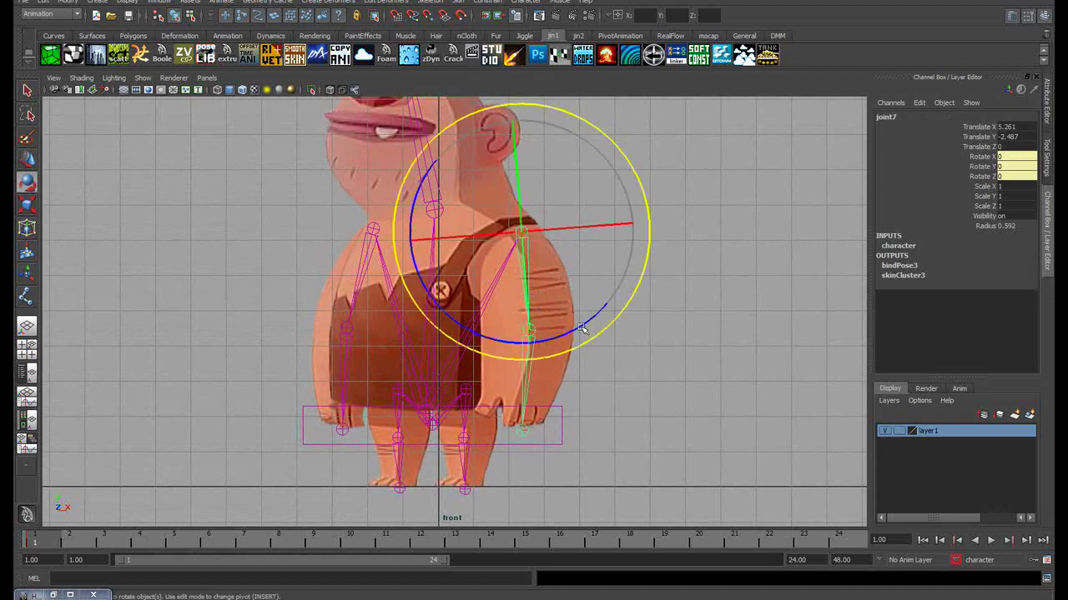
{"action": "mouse_move", "coordinate": [584, 327]}
{"action": "left_mouse_down"}
{"action": "mouse_move", "coordinate": [624, 291]}
{"action": "mouse_move", "coordinate": [599, 306]}
{"action": "left_mouse_up"}
{"action": "left_click", "coordinate": [570, 285]}
{"action": "left_click", "coordinate": [359, 282]}
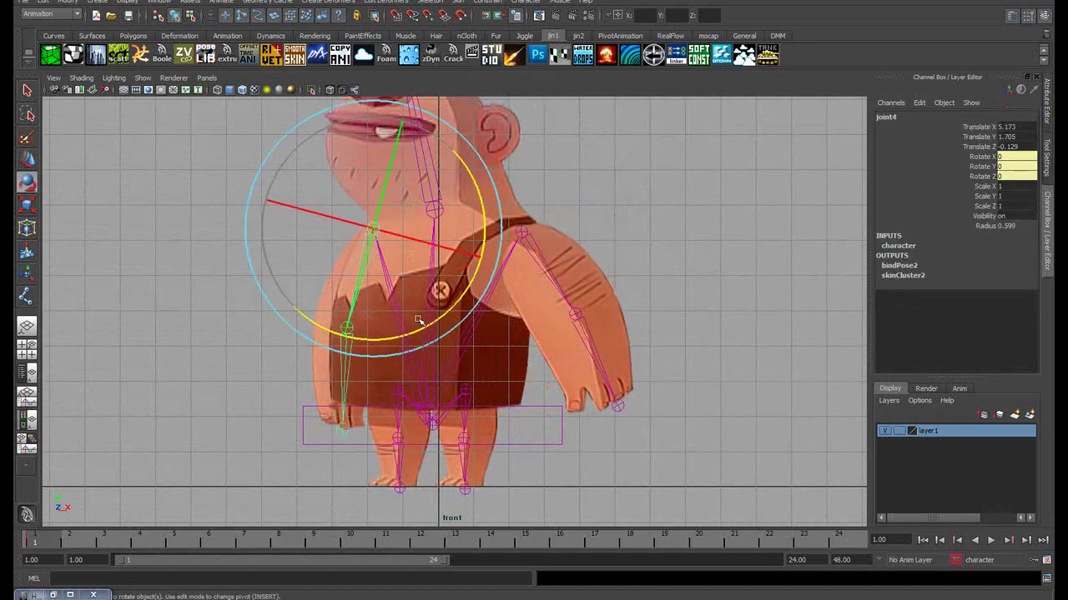
{"action": "mouse_move", "coordinate": [441, 324]}
{"action": "left_mouse_down"}
{"action": "mouse_move", "coordinate": [400, 332]}
{"action": "mouse_move", "coordinate": [372, 356]}
{"action": "left_mouse_up"}
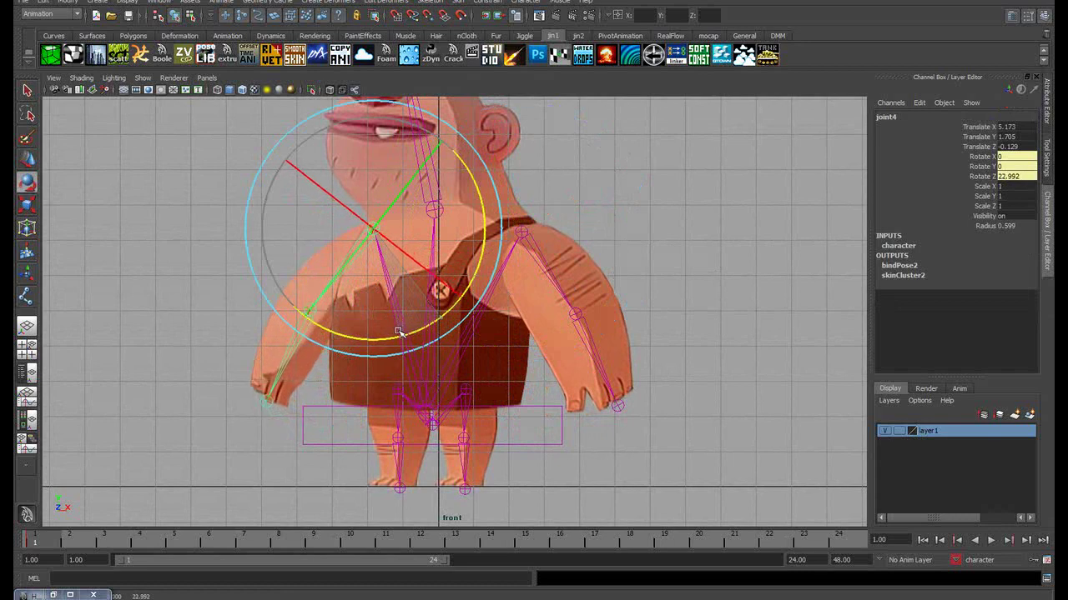
{"action": "left_click", "coordinate": [197, 347]}
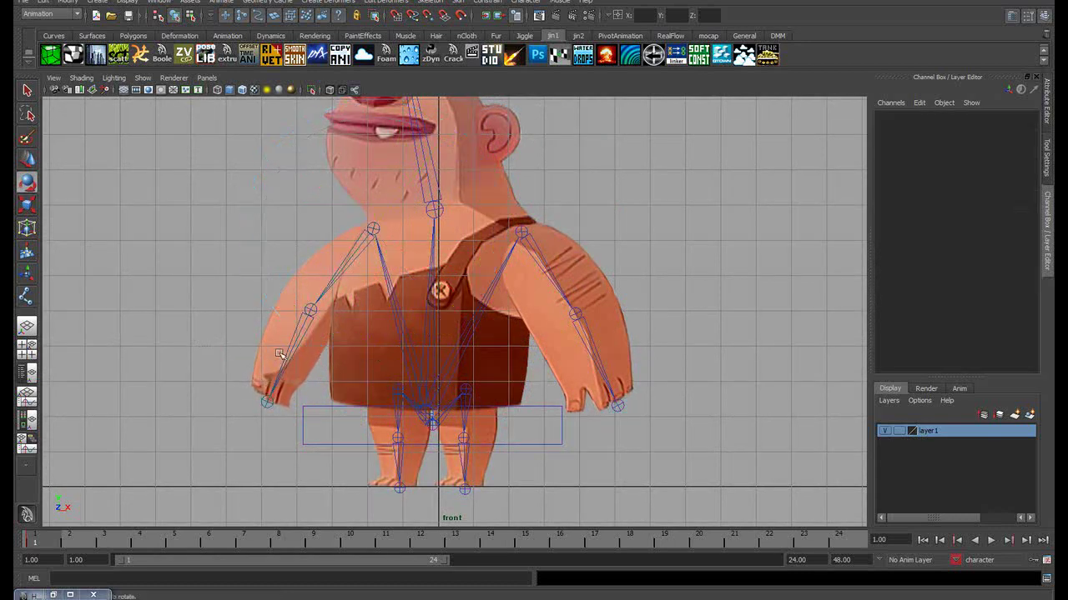
{"action": "left_click", "coordinate": [286, 349]}
{"action": "left_click_drag", "start_coordinate": [398, 378], "coordinate": [351, 389]}
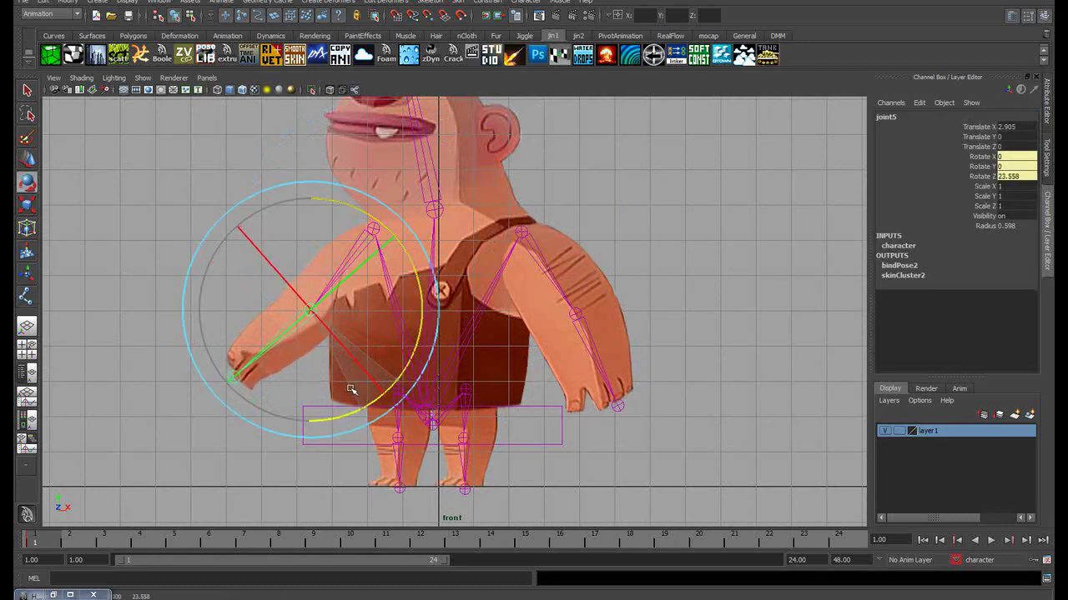
{"action": "left_click", "coordinate": [649, 227]}
Swing hips joint10 and joint13 in opposite directions, joint13 to about -40 on Z
{"action": "scroll", "coordinate": [649, 226], "scroll_direction": "up", "scroll_amount": 3}
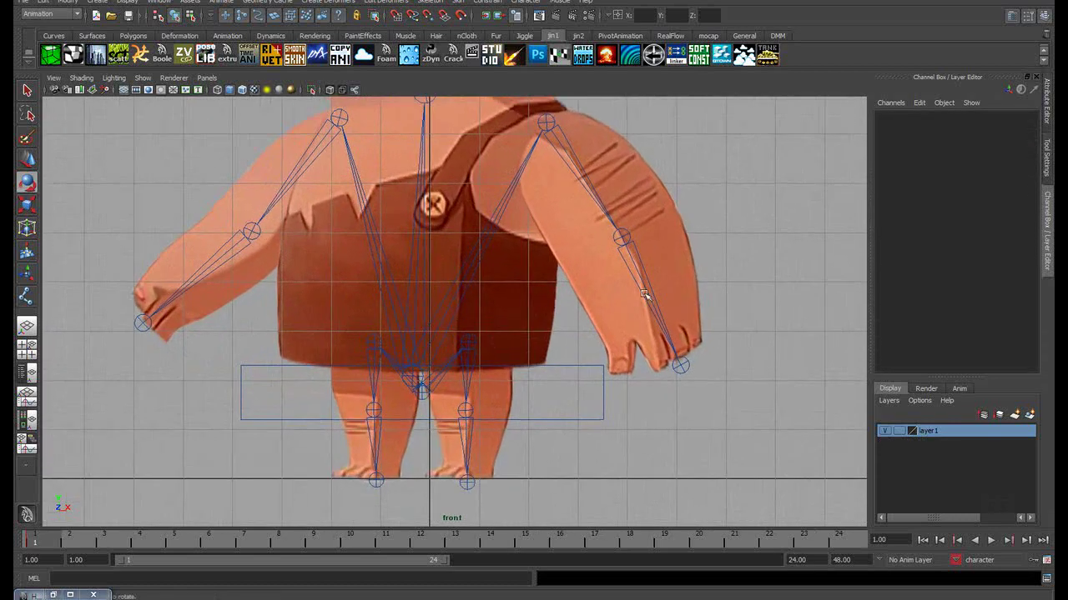
{"action": "middle_click_drag", "start_coordinate": [476, 245], "coordinate": [521, 276], "text": "alt"}
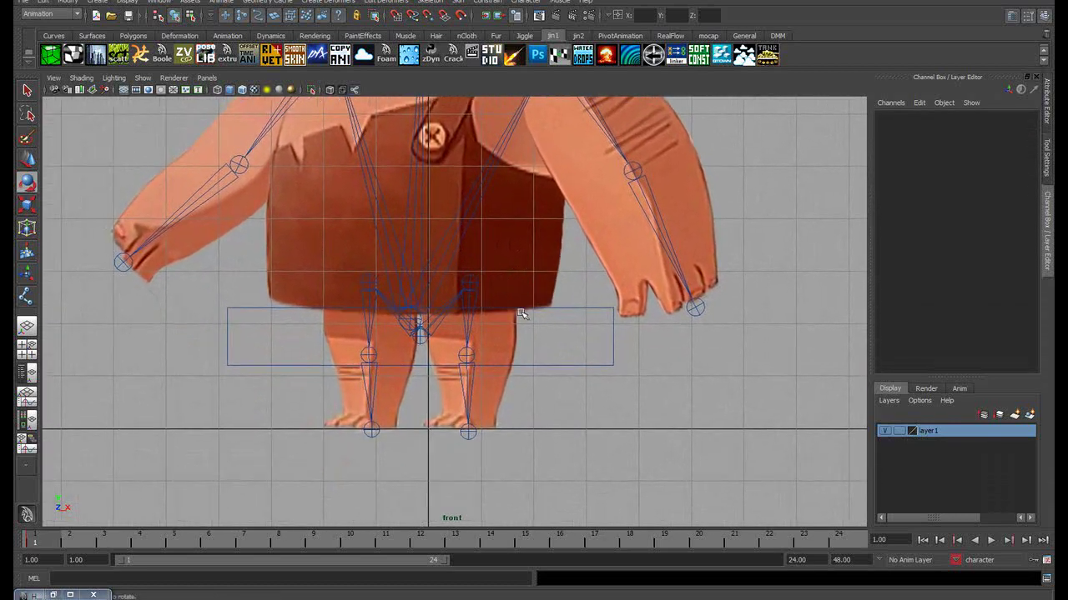
{"action": "left_click", "coordinate": [471, 327]}
{"action": "left_click_drag", "start_coordinate": [517, 380], "coordinate": [464, 389]}
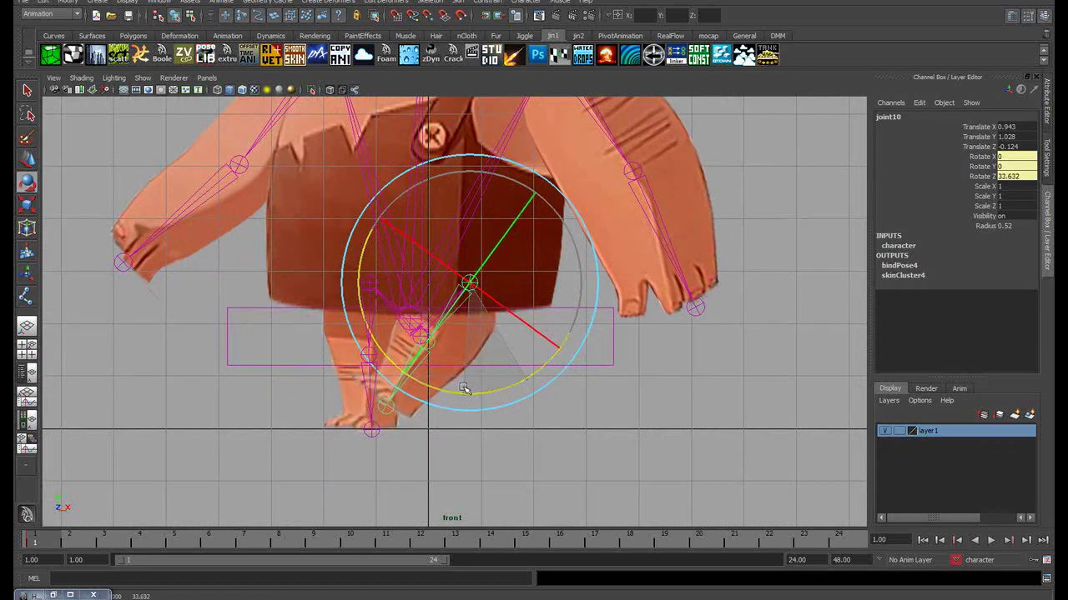
{"action": "left_click", "coordinate": [406, 464]}
{"action": "left_click", "coordinate": [347, 359]}
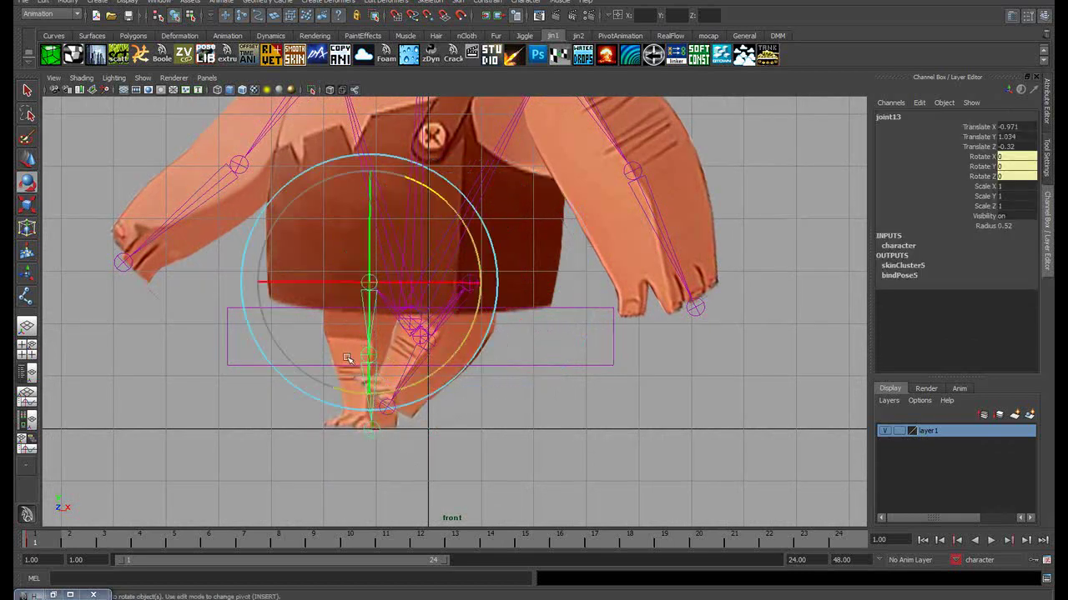
{"action": "mouse_move", "coordinate": [403, 391]}
{"action": "left_mouse_down"}
{"action": "mouse_move", "coordinate": [463, 364]}
{"action": "mouse_move", "coordinate": [440, 352]}
{"action": "left_mouse_up"}
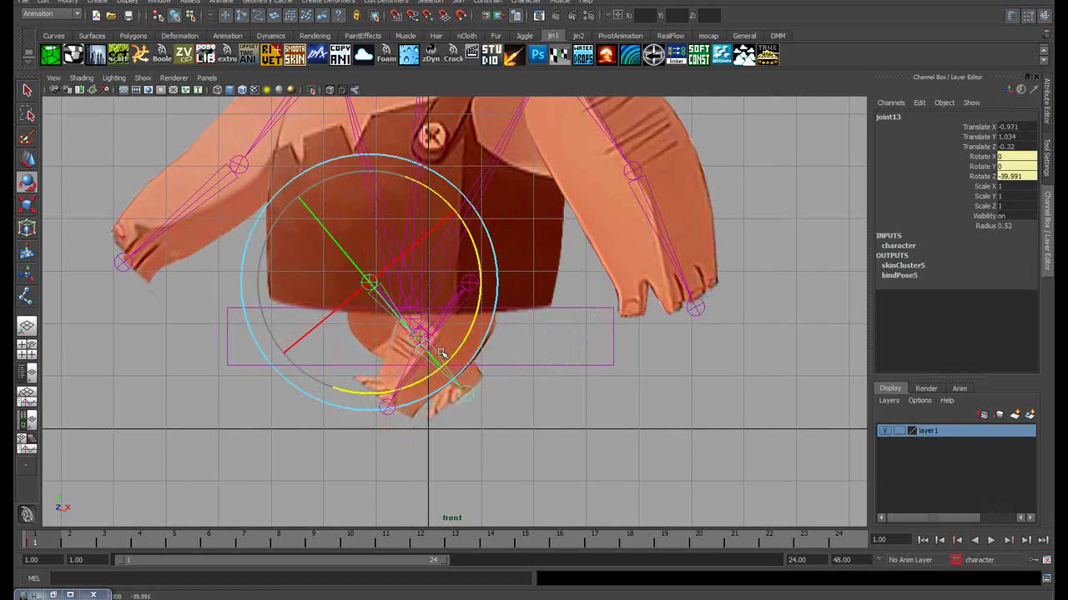
Lower the curve1 body control to -0.224 on Y
{"action": "left_click", "coordinate": [581, 369]}
{"action": "key", "text": "w"}
{"action": "left_click_drag", "start_coordinate": [581, 370], "coordinate": [525, 341]}
{"action": "left_click_drag", "start_coordinate": [425, 266], "coordinate": [419, 276]}
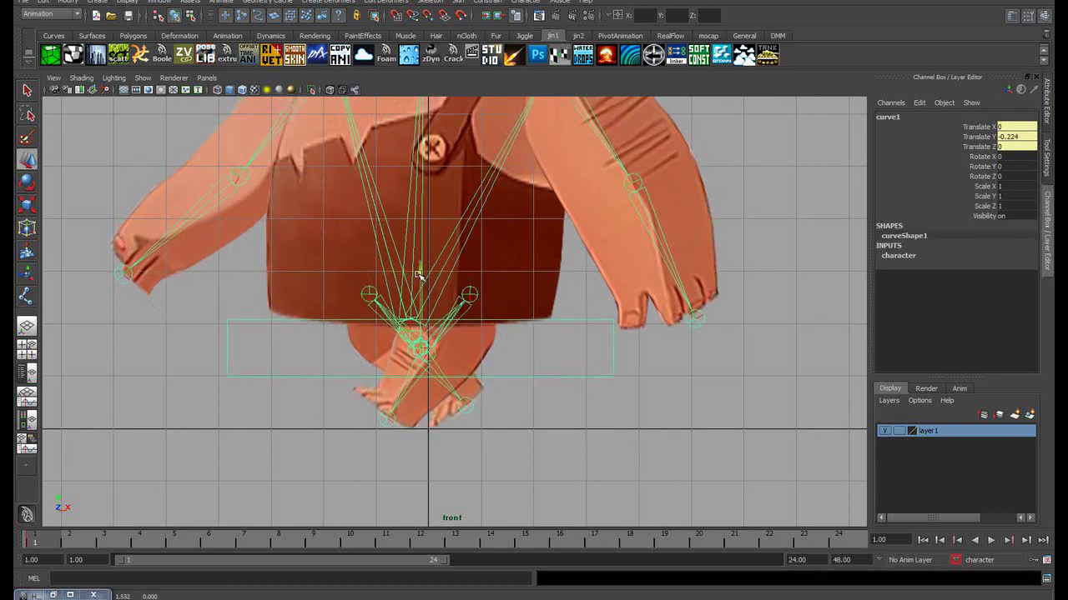
{"action": "left_click", "coordinate": [700, 409]}
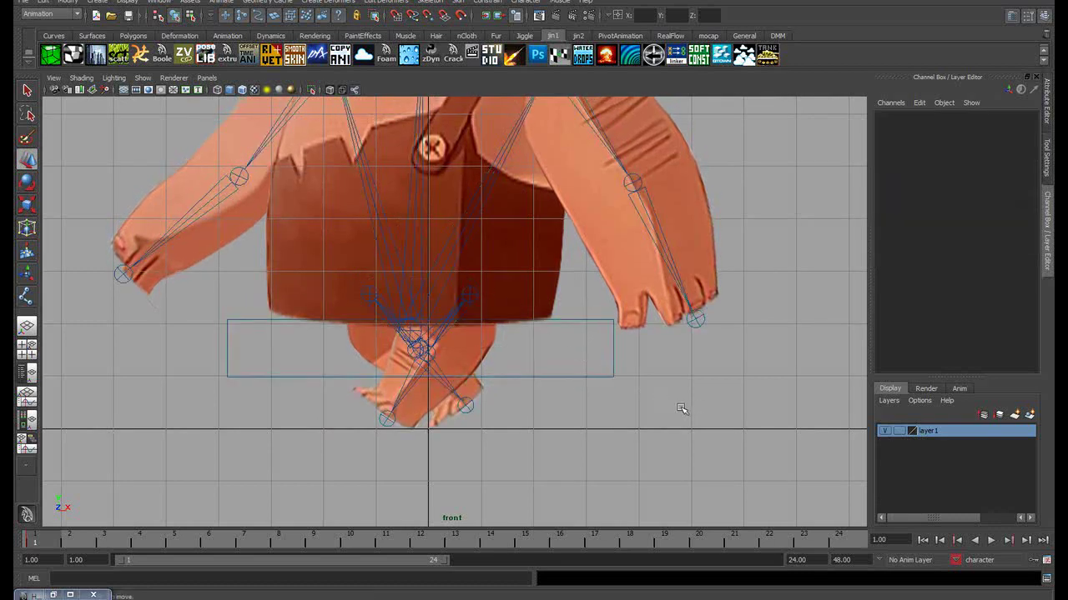
{"action": "right_click_drag", "start_coordinate": [679, 409], "coordinate": [580, 375], "text": "alt"}
{"action": "middle_click_drag", "start_coordinate": [581, 376], "coordinate": [548, 442], "text": "alt"}
Copy all keys at frame 1 from the time slider
{"action": "right_click_drag", "start_coordinate": [604, 350], "coordinate": [493, 421], "text": "alt"}
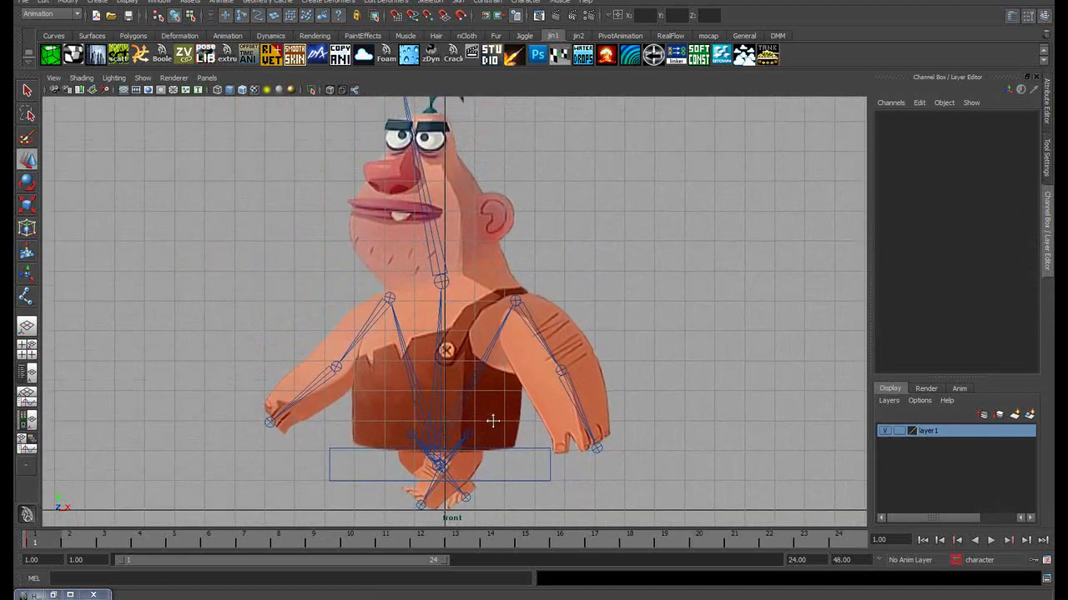
{"action": "middle_click_drag", "start_coordinate": [493, 421], "coordinate": [534, 342], "text": "alt"}
{"action": "right_click_drag", "start_coordinate": [534, 342], "coordinate": [566, 283], "text": "alt"}
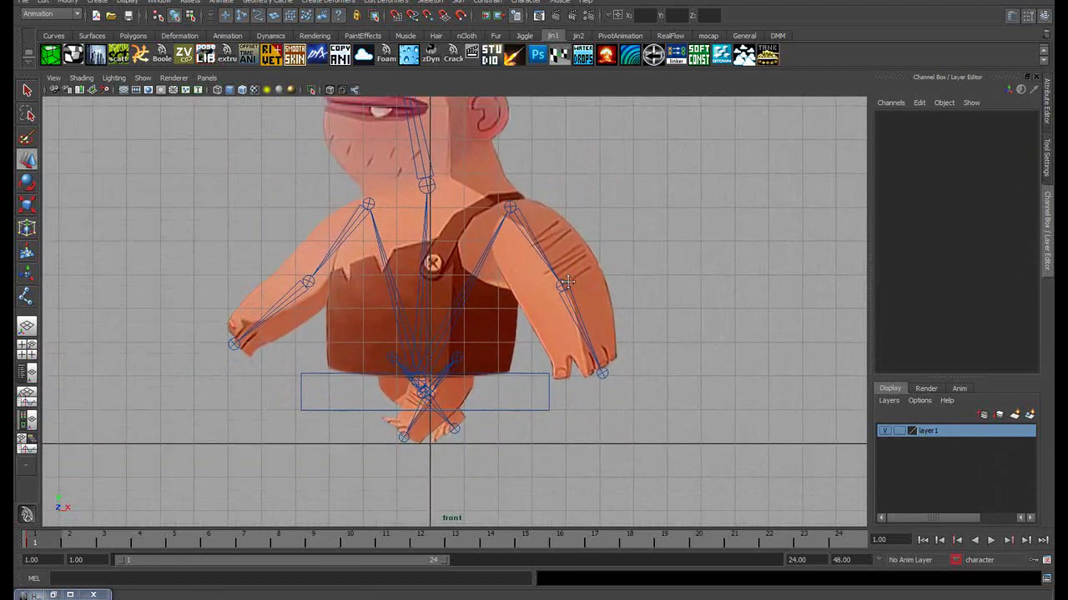
{"action": "middle_click_drag", "start_coordinate": [567, 284], "coordinate": [560, 269], "text": "alt"}
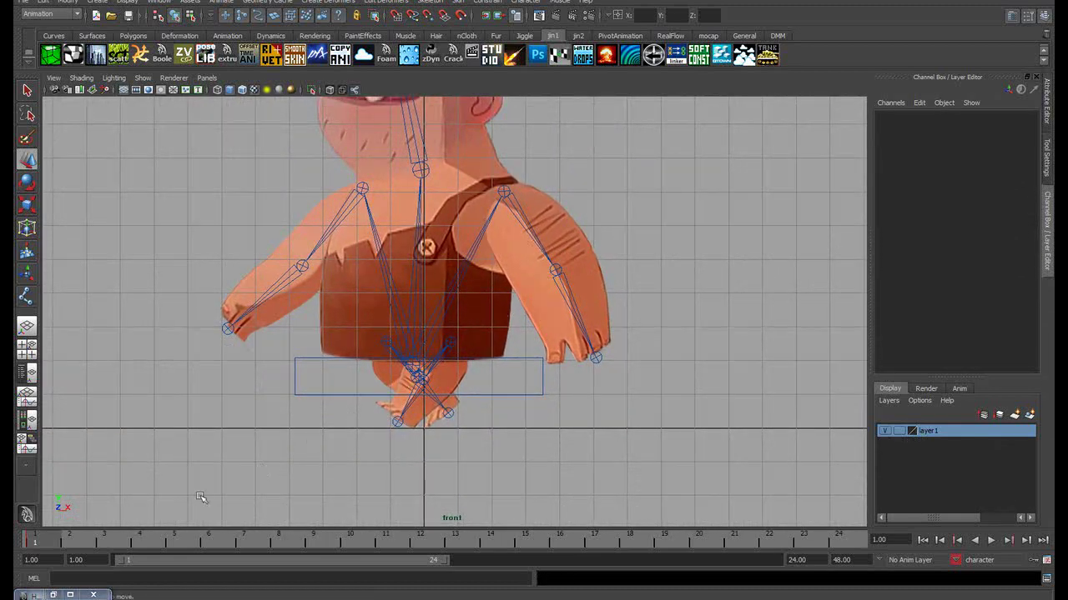
{"action": "right_click", "coordinate": [48, 546]}
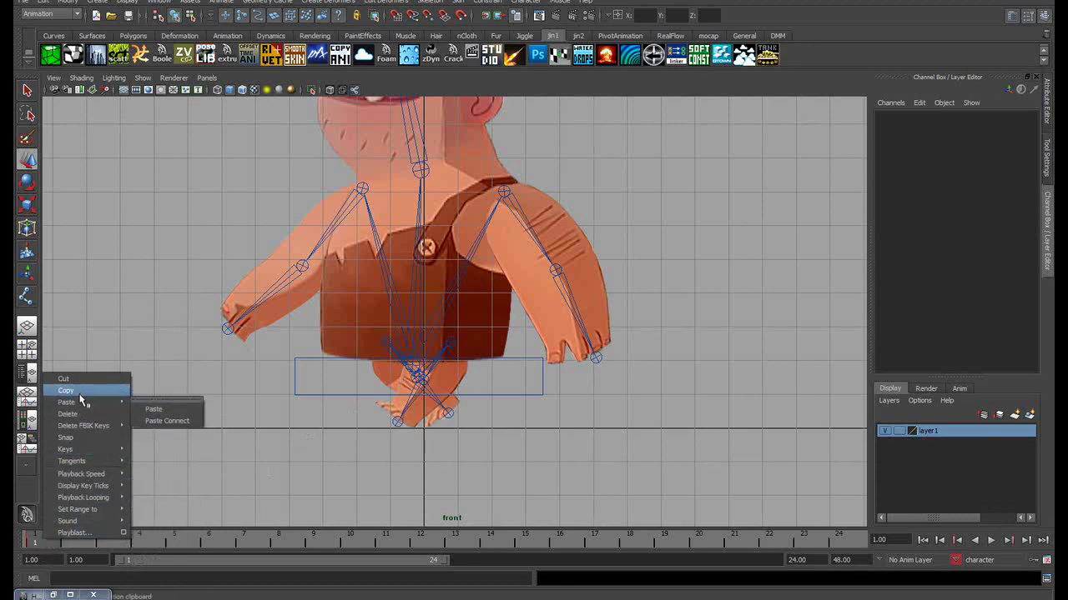
{"action": "left_click", "coordinate": [80, 391]}
Paste the frame 1 keys onto frame 24 and play back the loop
{"action": "left_click_drag", "start_coordinate": [49, 544], "coordinate": [837, 542]}
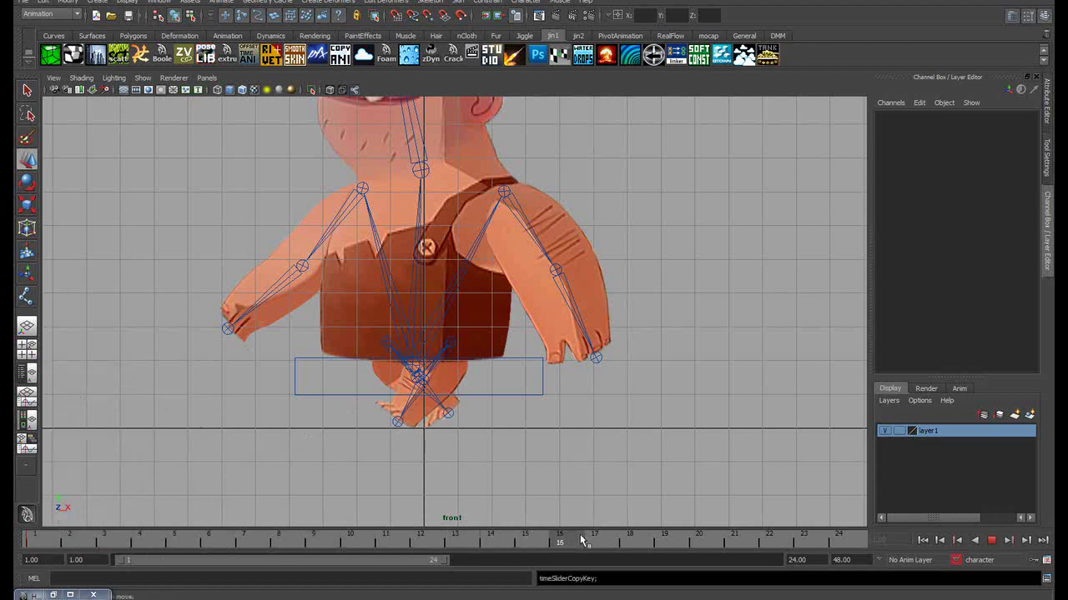
{"action": "right_click", "coordinate": [843, 542]}
{"action": "mouse_move", "coordinate": [876, 458]}
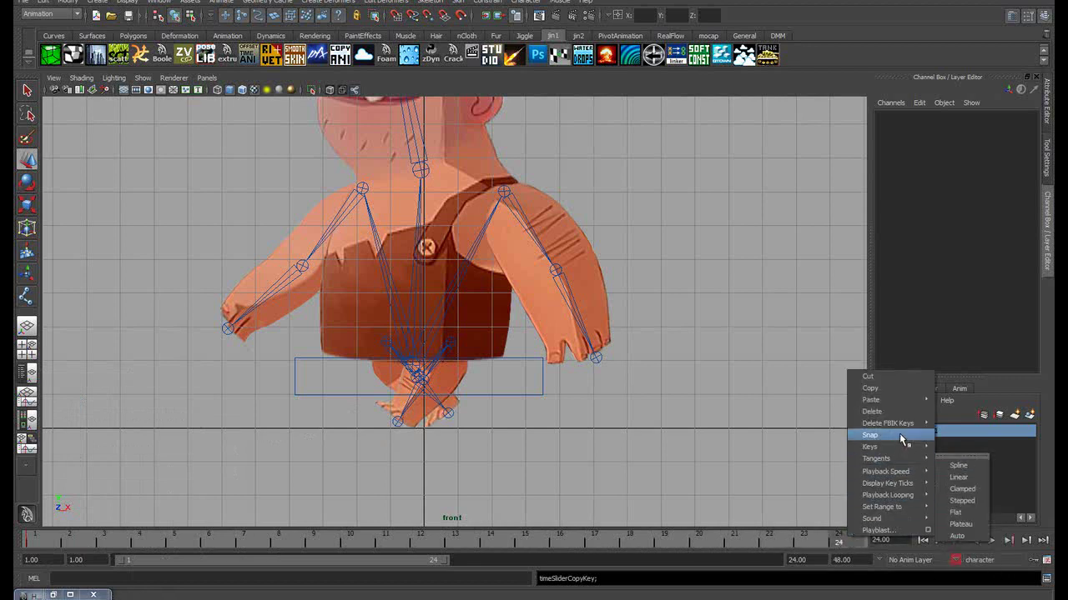
{"action": "left_click", "coordinate": [971, 414]}
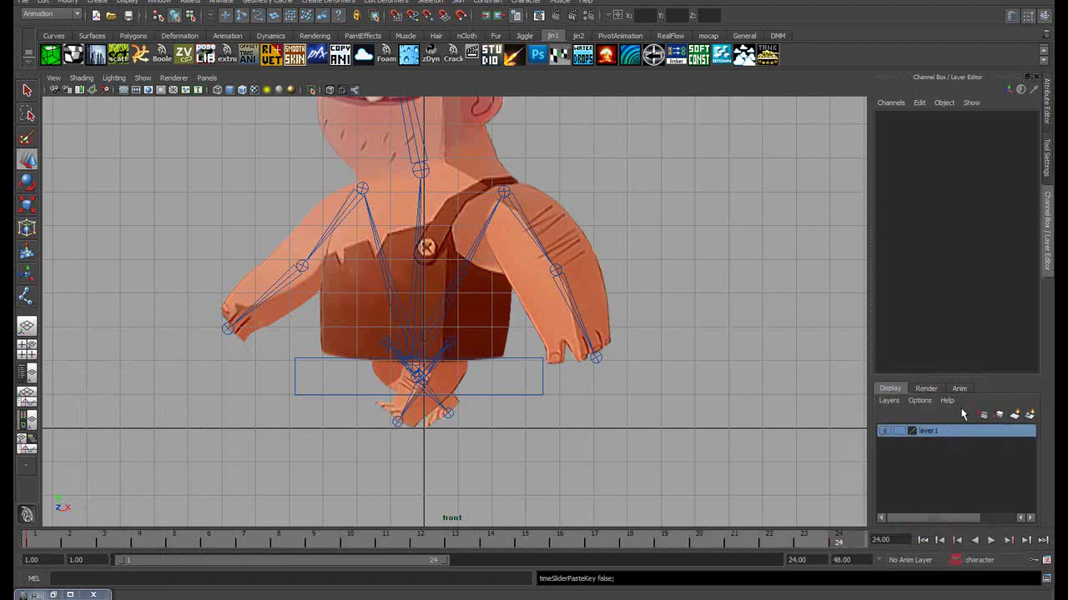
{"action": "key", "text": "alt+v"}
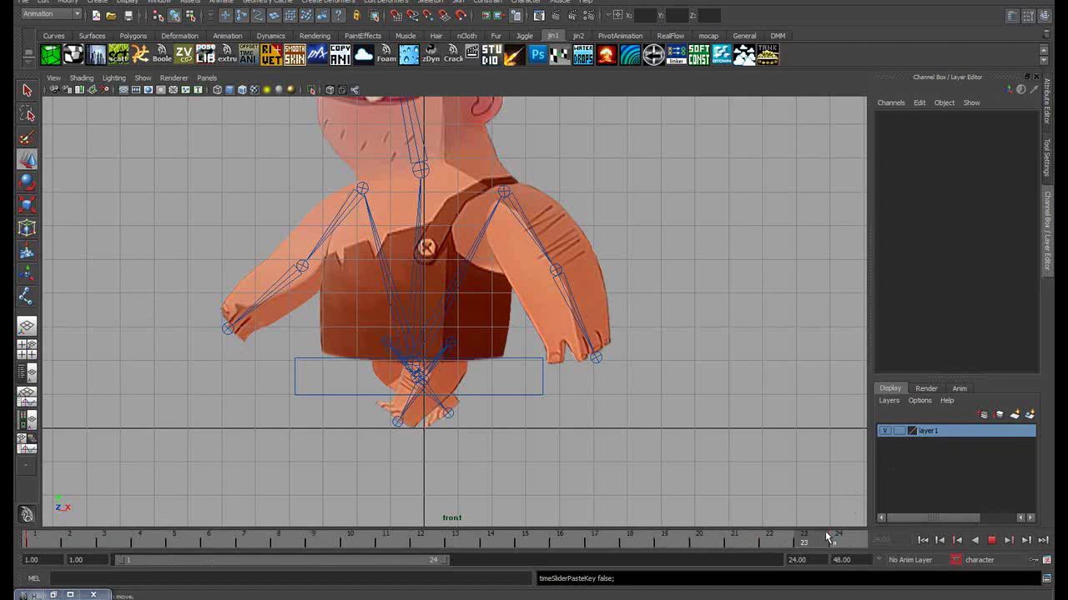
At frame 12, rotate joint13's leg out to the left
{"action": "left_click_drag", "start_coordinate": [42, 551], "coordinate": [434, 549]}
{"action": "scroll", "coordinate": [453, 411], "scroll_direction": "up", "scroll_amount": 2}
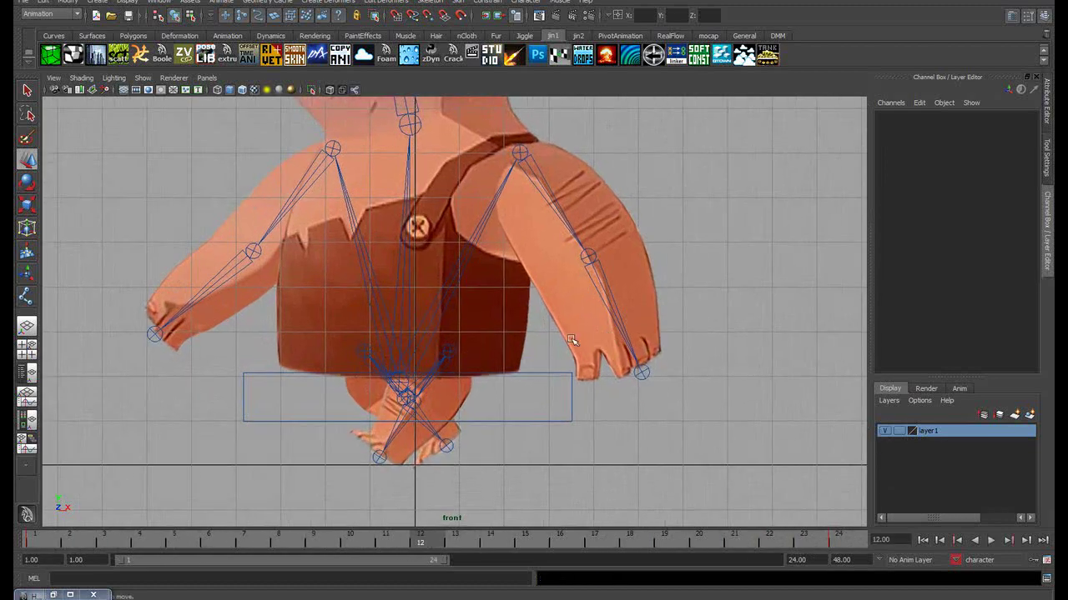
{"action": "scroll", "coordinate": [452, 411], "scroll_direction": "up", "scroll_amount": 2}
{"action": "scroll", "coordinate": [452, 411], "scroll_direction": "up", "scroll_amount": 2}
{"action": "key", "text": "q"}
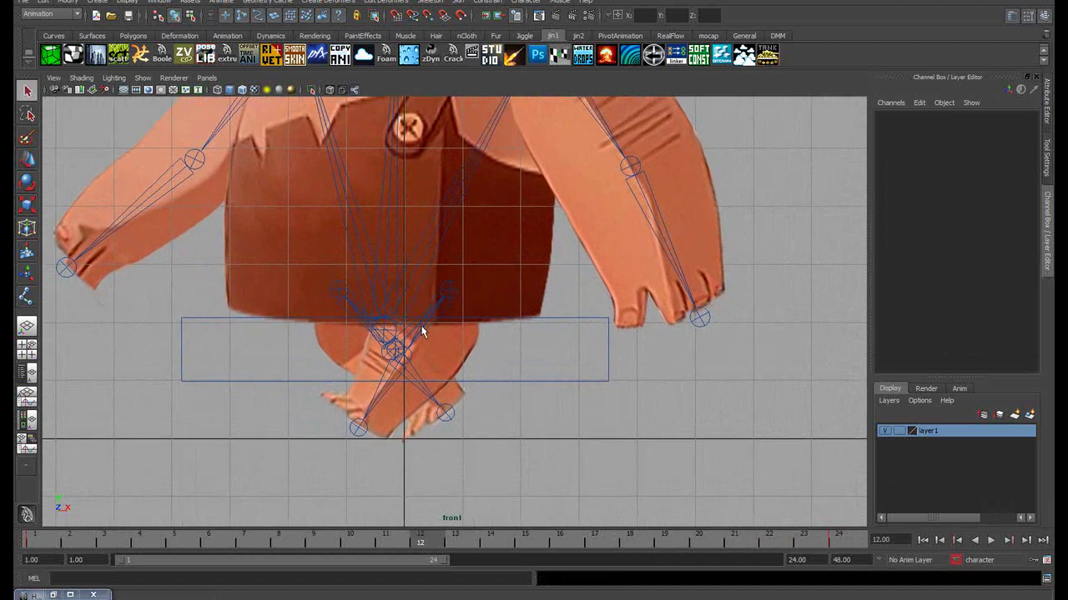
{"action": "left_click", "coordinate": [344, 307]}
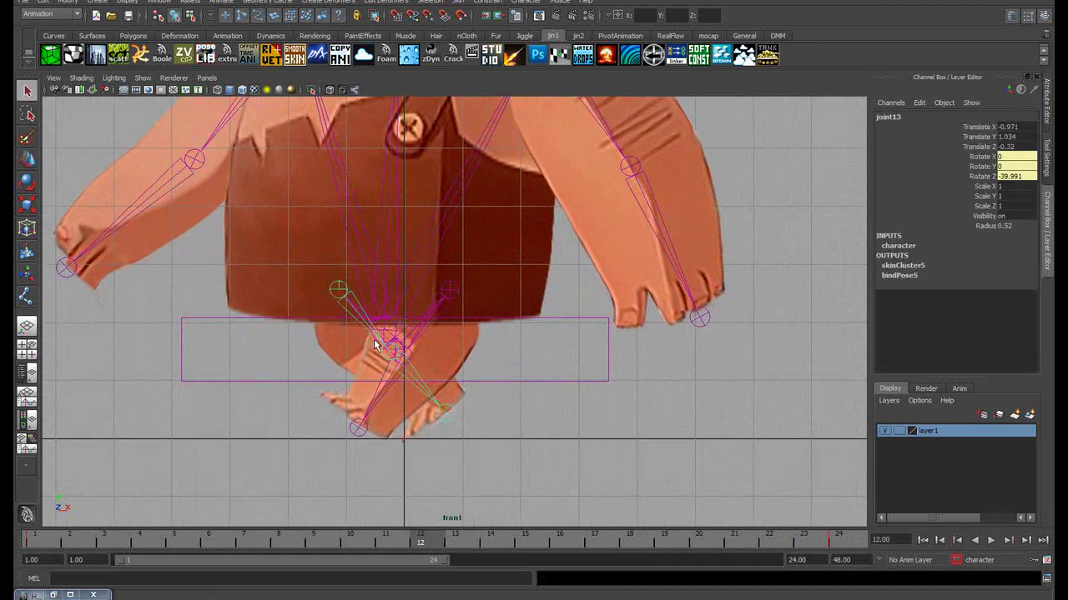
{"action": "key", "text": "e"}
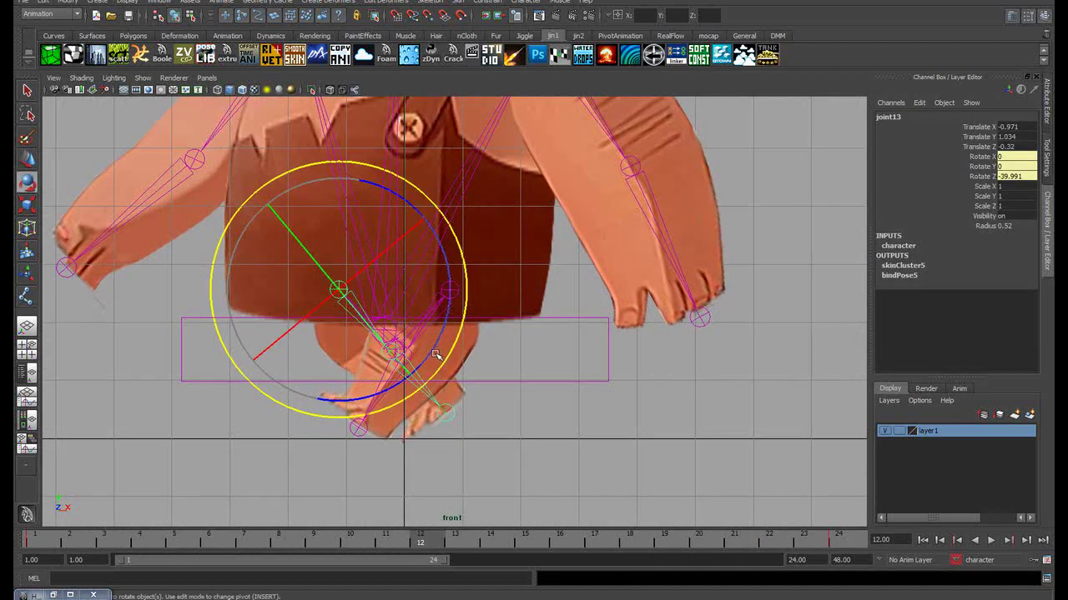
{"action": "left_click_drag", "start_coordinate": [435, 350], "coordinate": [317, 380]}
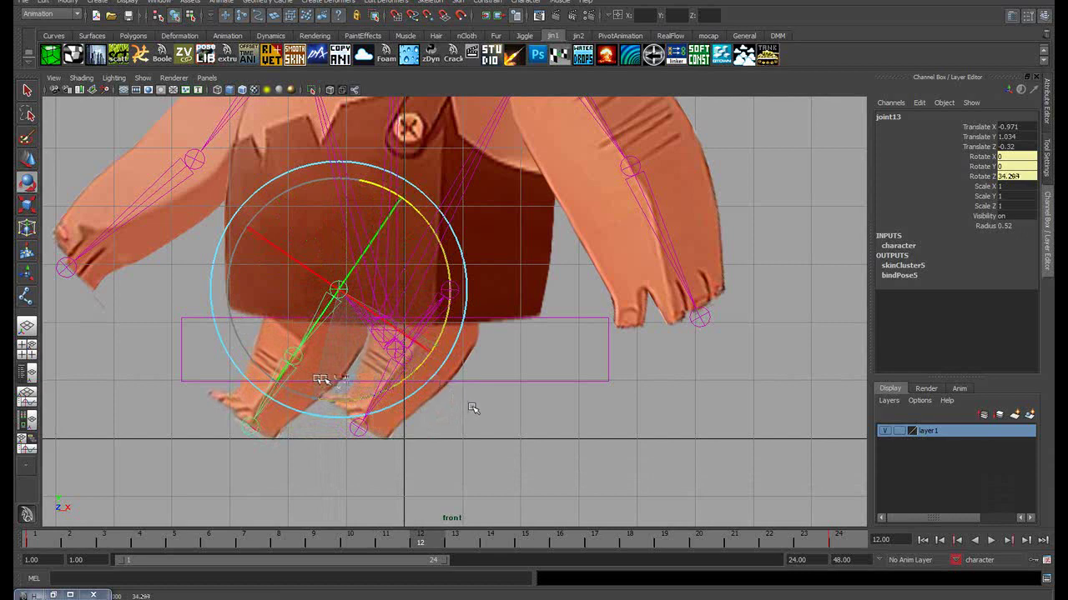
{"action": "left_click", "coordinate": [439, 344]}
Rotate joint10's leg out to the right, then undo those leg rotations
{"action": "left_click", "coordinate": [424, 332]}
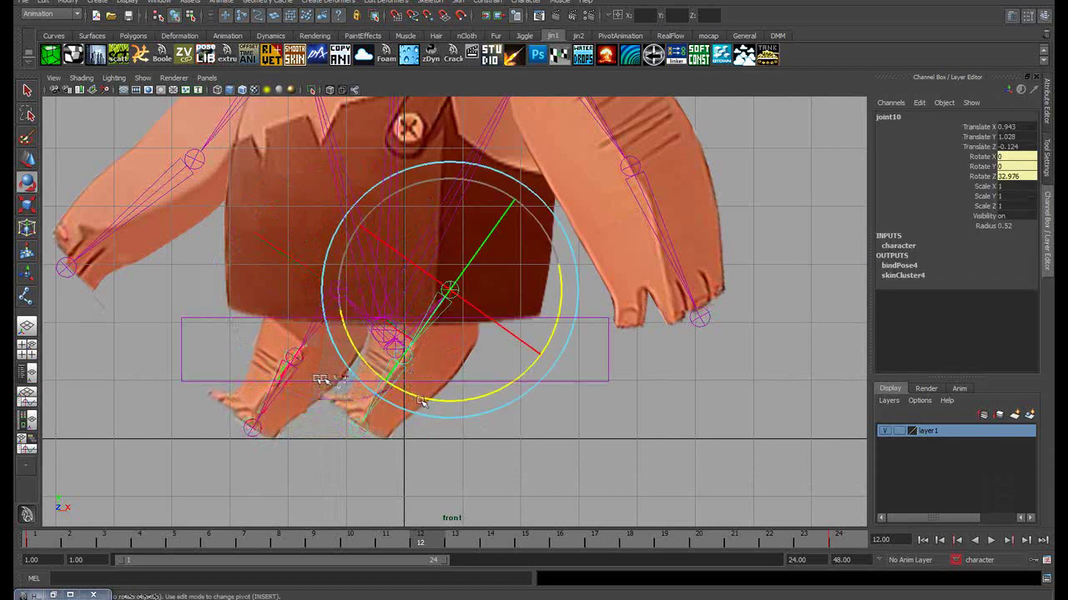
{"action": "left_click_drag", "start_coordinate": [422, 400], "coordinate": [578, 361]}
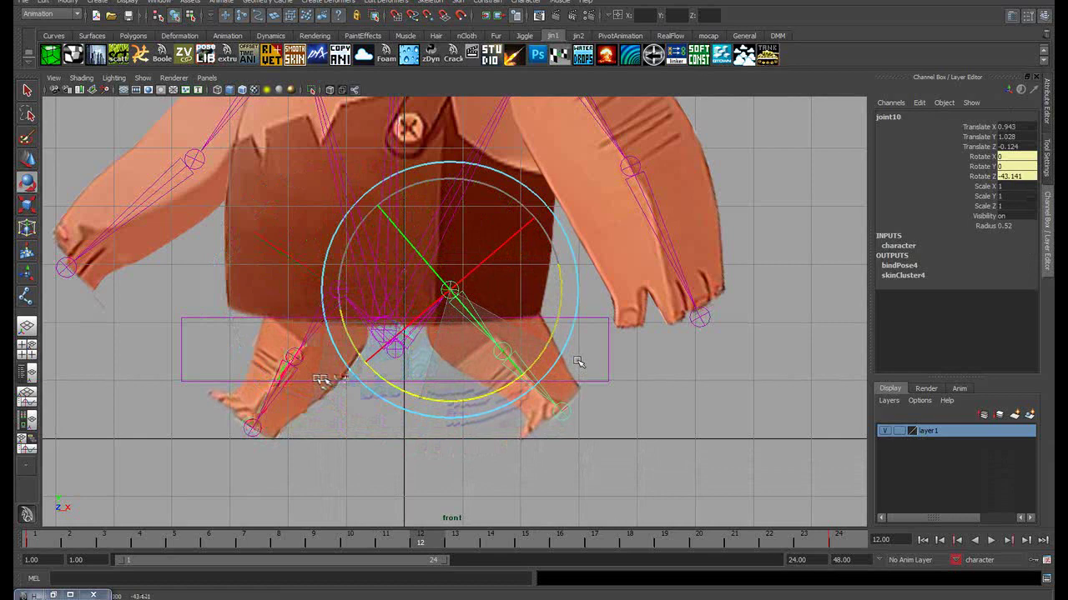
{"action": "left_click_drag", "start_coordinate": [578, 361], "coordinate": [580, 362]}
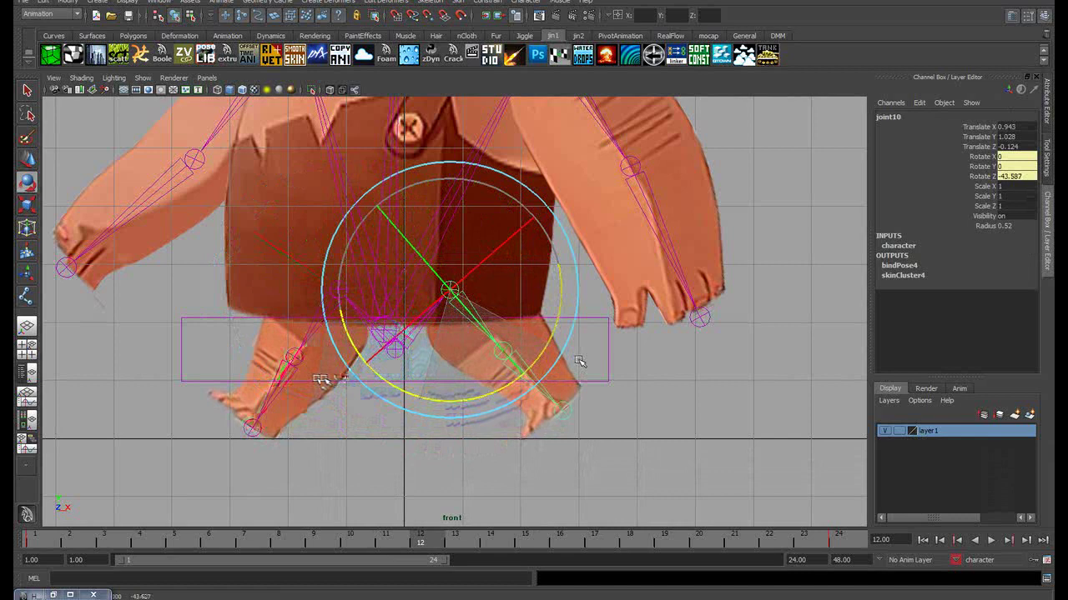
{"action": "left_click_drag", "start_coordinate": [580, 362], "coordinate": [421, 374]}
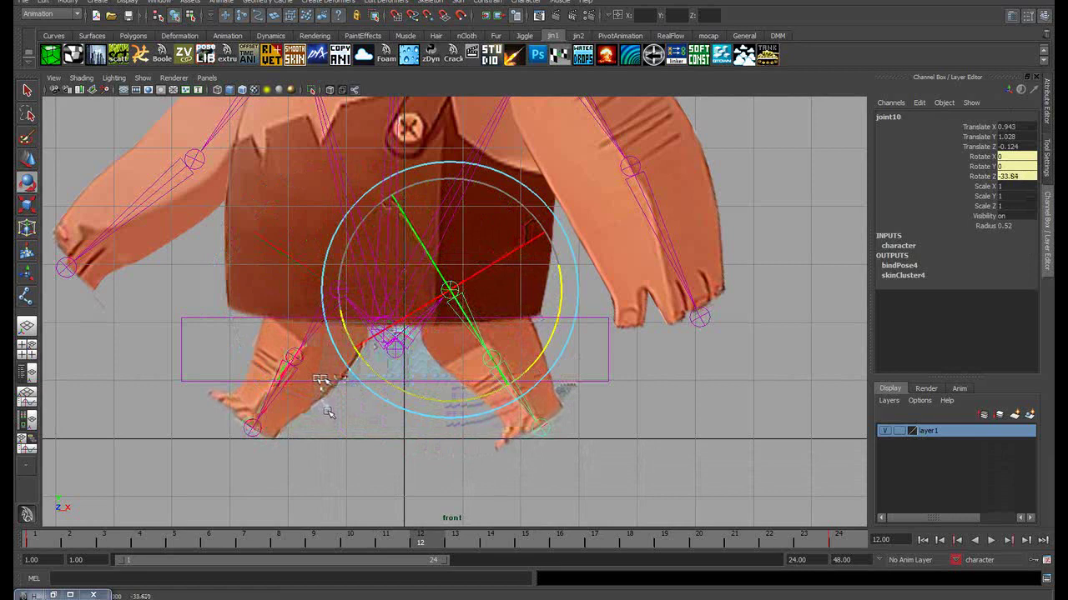
{"action": "key", "text": "ctrl+z"}
{"action": "key", "text": "ctrl+z"}
{"action": "key", "text": "ctrl+z"}
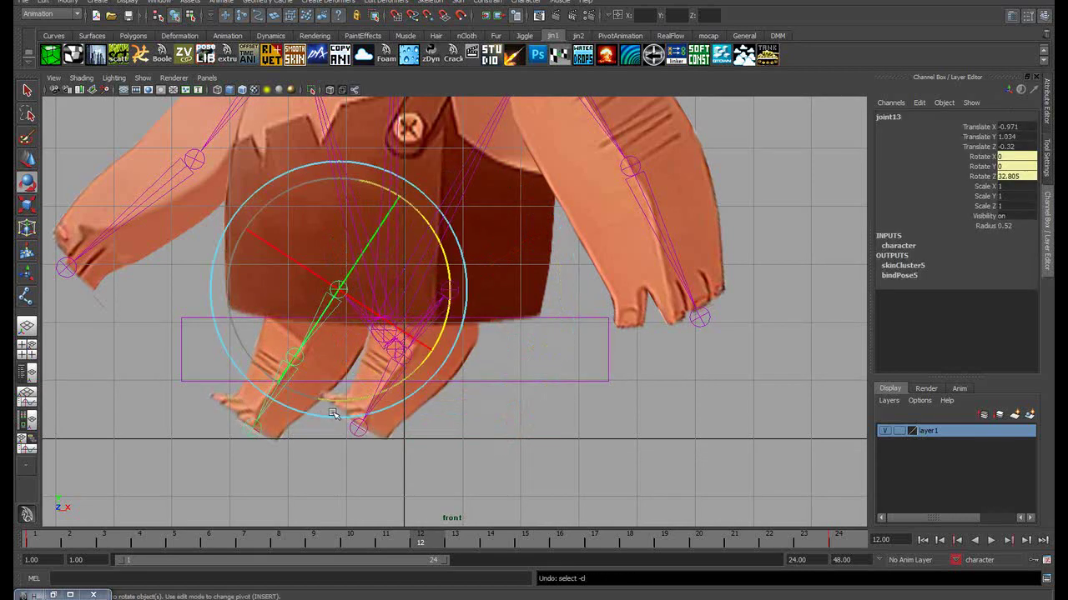
{"action": "key", "text": "ctrl+z"}
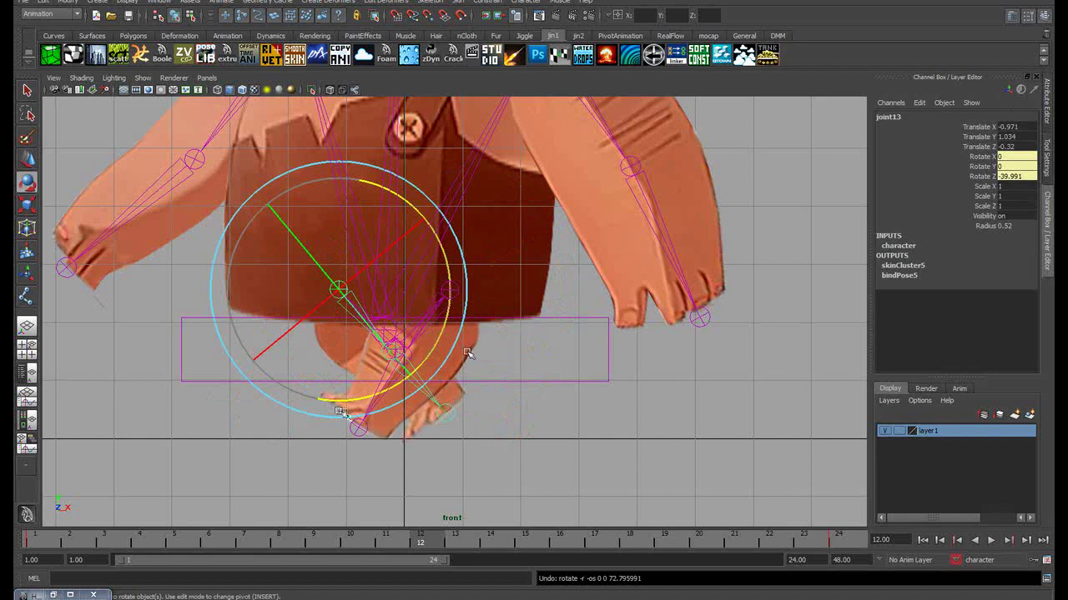
Set joint13 to 35.772 and joint10 to -41.539 on Z for the swapped stride
{"action": "left_click_drag", "start_coordinate": [429, 362], "coordinate": [432, 431]}
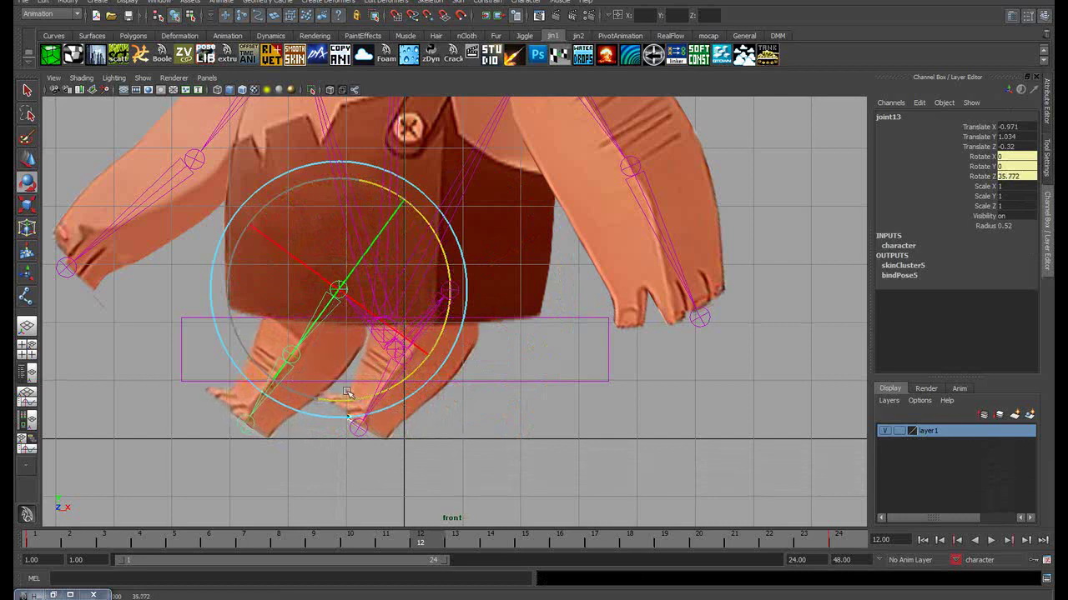
{"action": "left_click_drag", "start_coordinate": [356, 403], "coordinate": [360, 400]}
{"action": "left_click", "coordinate": [434, 389]}
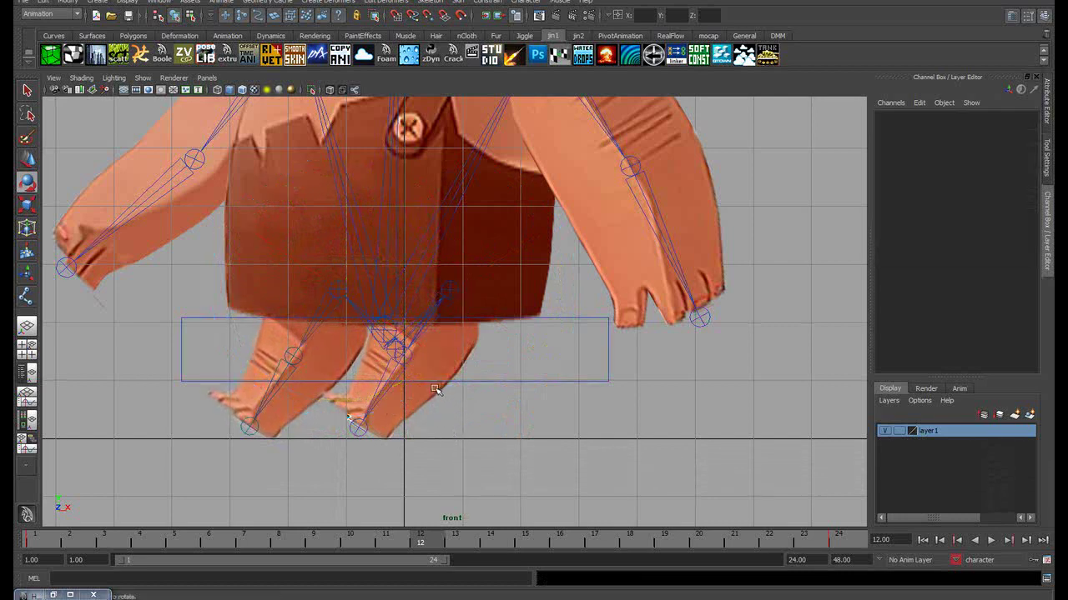
{"action": "left_click", "coordinate": [410, 378]}
{"action": "left_click_drag", "start_coordinate": [439, 400], "coordinate": [567, 375]}
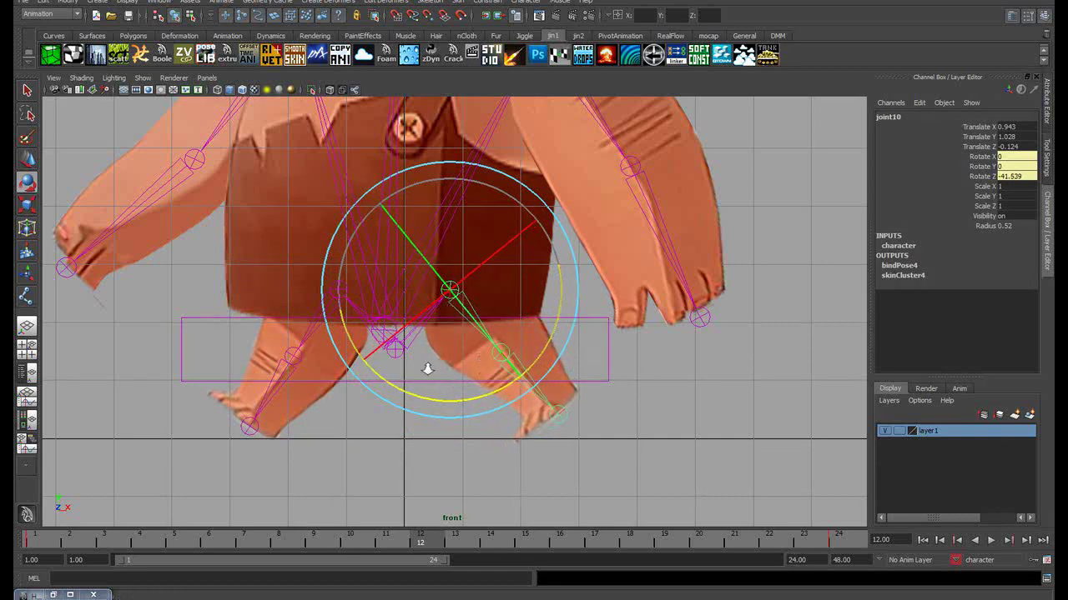
{"action": "right_click_drag", "start_coordinate": [427, 369], "coordinate": [356, 411], "text": "alt"}
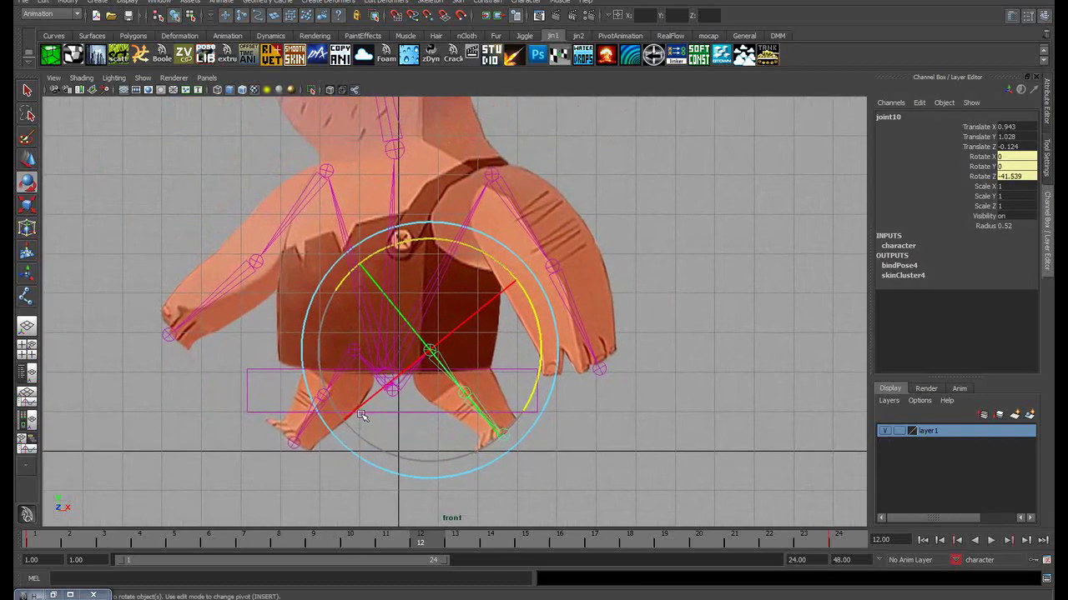
Rotate joint7 to -38.692 and joint4 to -26.053 on Z, then show the four-view layout
{"action": "left_click", "coordinate": [672, 249]}
{"action": "left_click", "coordinate": [517, 242]}
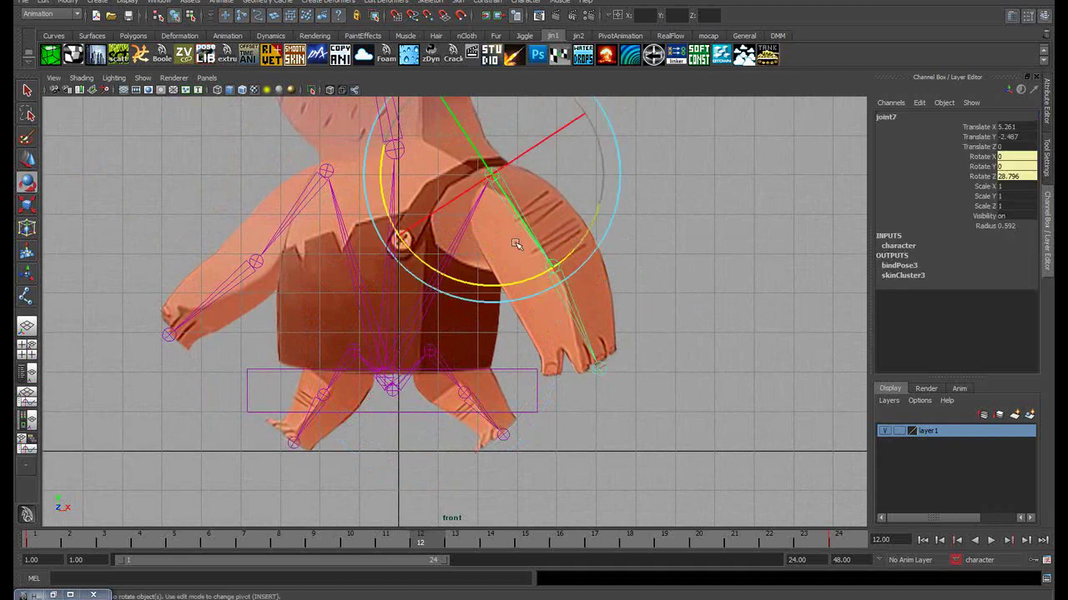
{"action": "mouse_move", "coordinate": [531, 276]}
{"action": "left_mouse_down"}
{"action": "mouse_move", "coordinate": [373, 285]}
{"action": "mouse_move", "coordinate": [439, 277]}
{"action": "left_mouse_up"}
{"action": "left_click", "coordinate": [297, 209]}
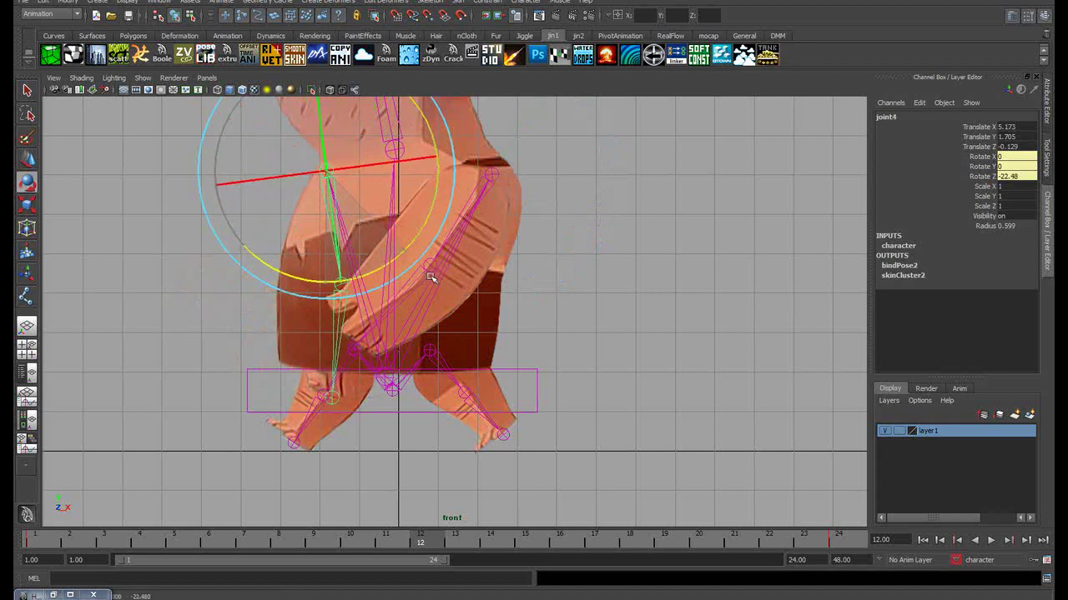
{"action": "left_click_drag", "start_coordinate": [440, 277], "coordinate": [444, 284]}
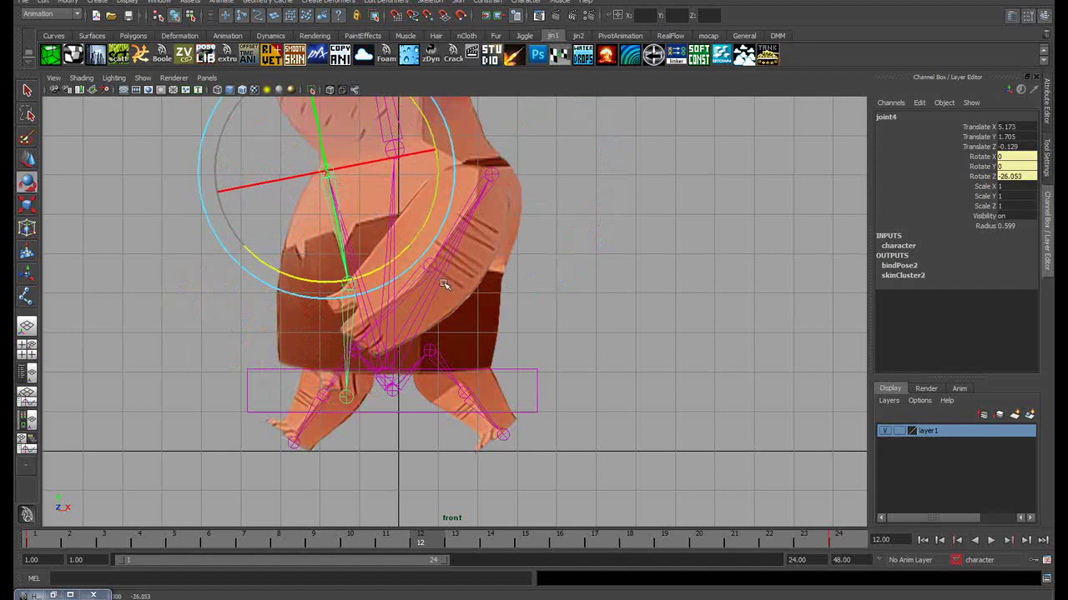
{"action": "middle_click_drag", "start_coordinate": [375, 253], "coordinate": [388, 239], "text": "alt"}
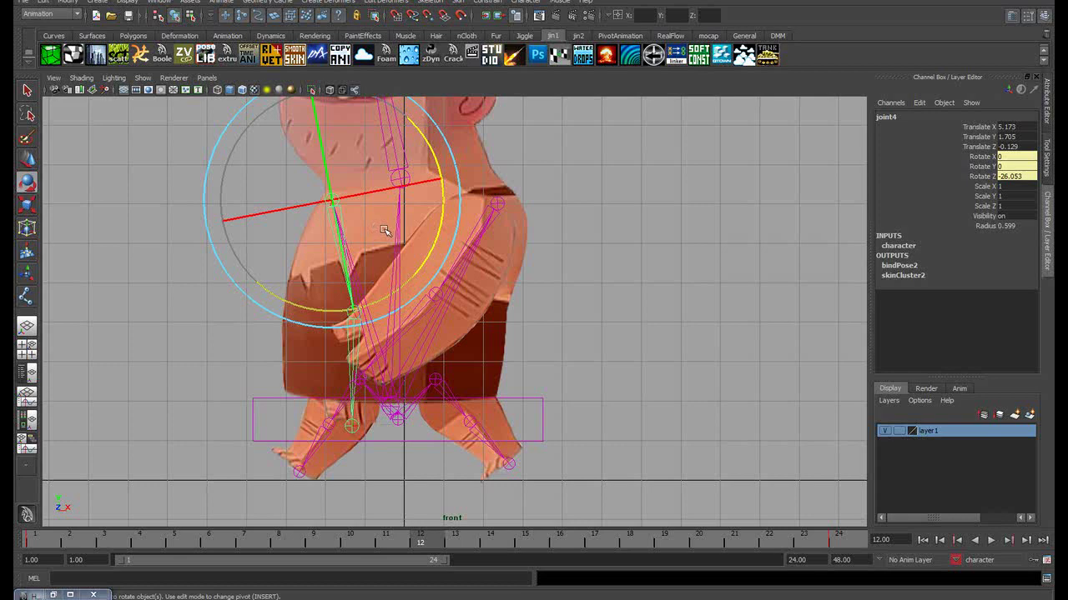
{"action": "key", "text": "space"}
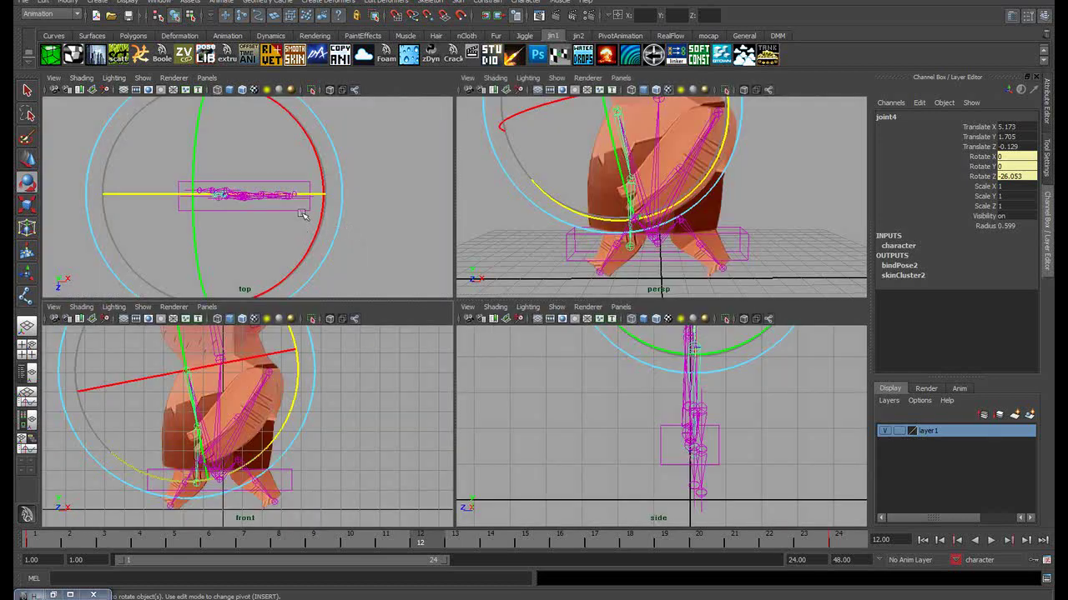
Move joint4 slightly further along Z in the top view, then maximize the front view
{"action": "scroll", "coordinate": [312, 219], "scroll_direction": "up", "scroll_amount": 2}
{"action": "scroll", "coordinate": [167, 162], "scroll_direction": "up", "scroll_amount": 2}
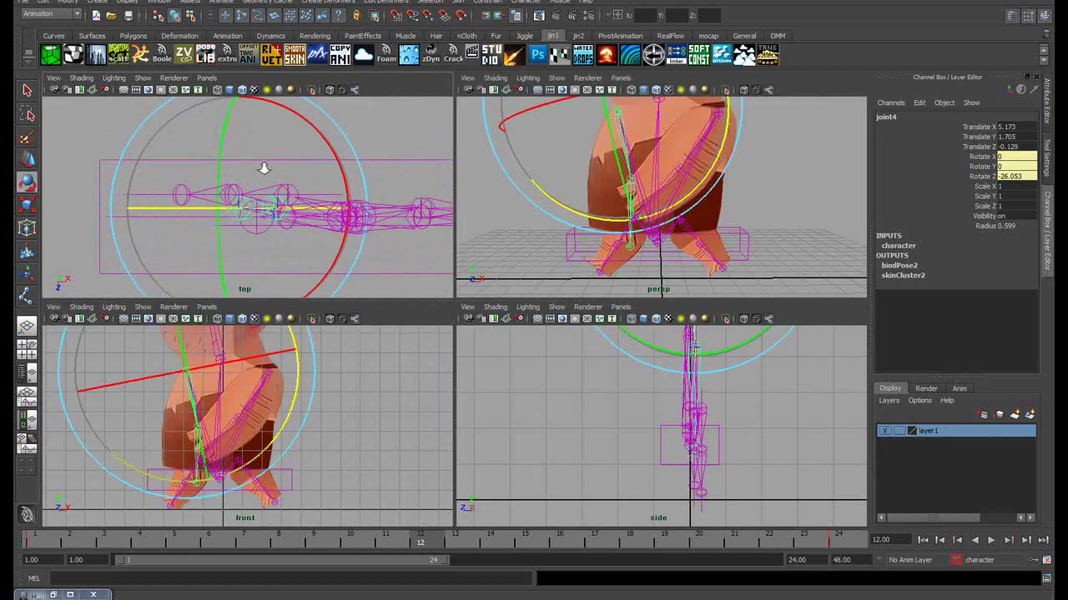
{"action": "scroll", "coordinate": [262, 167], "scroll_direction": "up", "scroll_amount": 2}
{"action": "scroll", "coordinate": [258, 174], "scroll_direction": "up", "scroll_amount": 2}
{"action": "scroll", "coordinate": [259, 173], "scroll_direction": "up", "scroll_amount": 1}
{"action": "scroll", "coordinate": [257, 167], "scroll_direction": "up", "scroll_amount": 1}
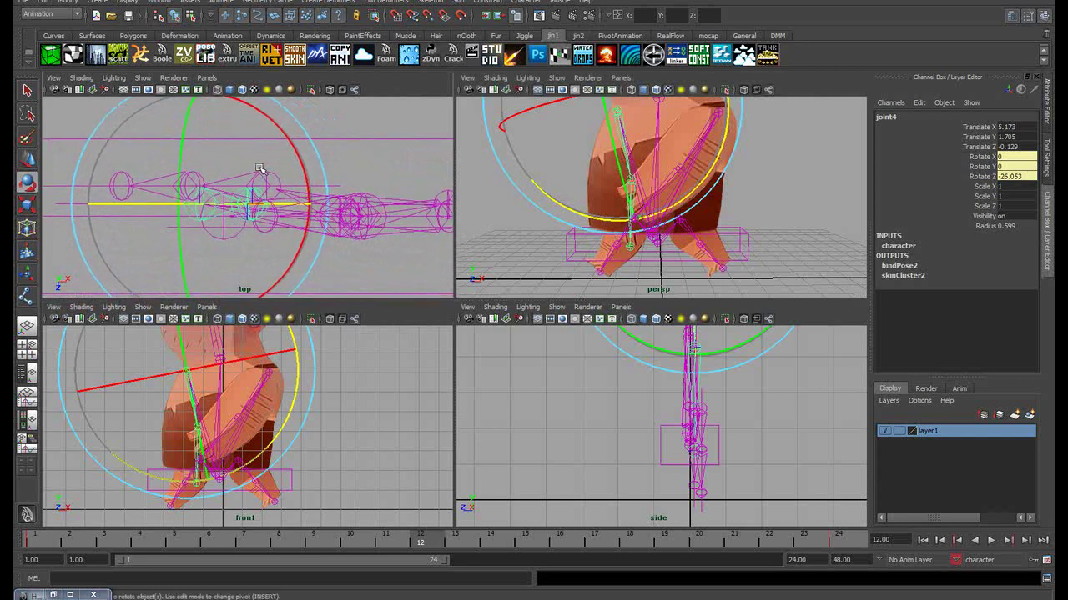
{"action": "scroll", "coordinate": [263, 173], "scroll_direction": "up", "scroll_amount": 2}
{"action": "scroll", "coordinate": [264, 173], "scroll_direction": "up", "scroll_amount": 1}
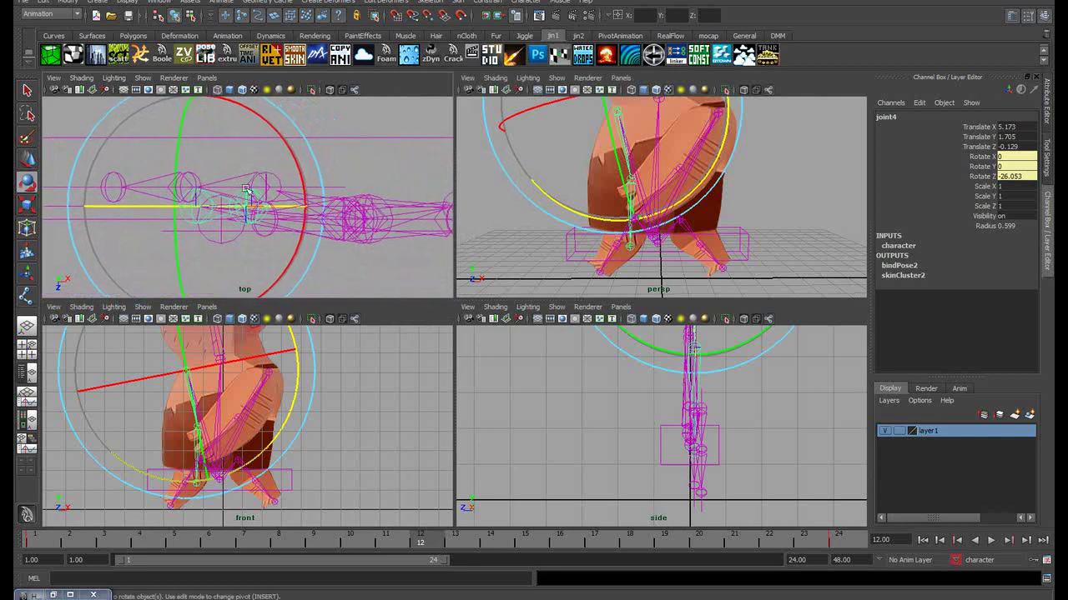
{"action": "key", "text": "w"}
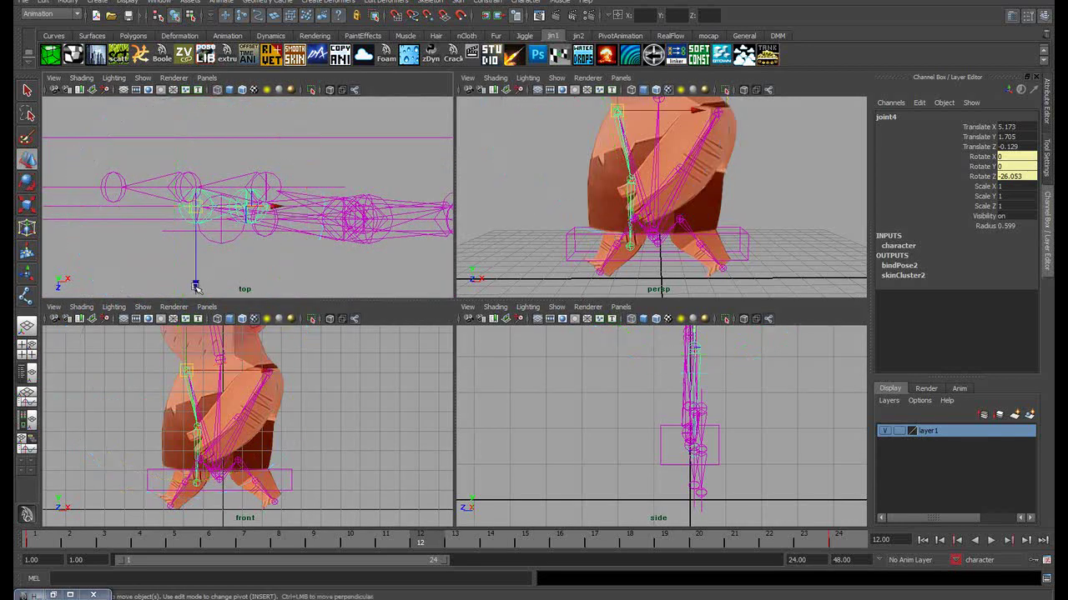
{"action": "left_click_drag", "start_coordinate": [195, 287], "coordinate": [192, 266]}
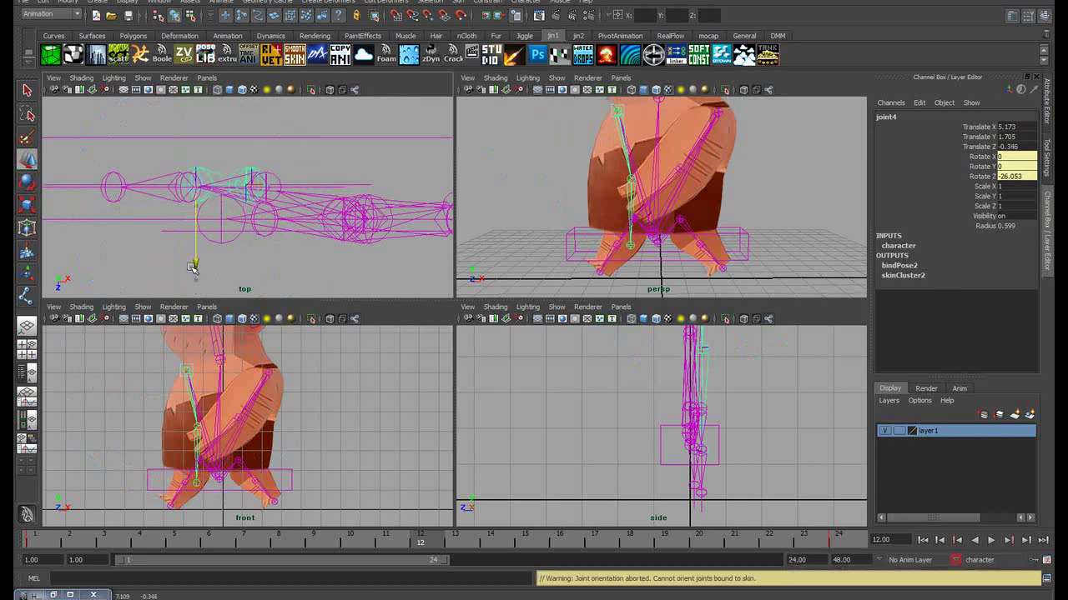
{"action": "left_click_drag", "start_coordinate": [192, 267], "coordinate": [205, 272]}
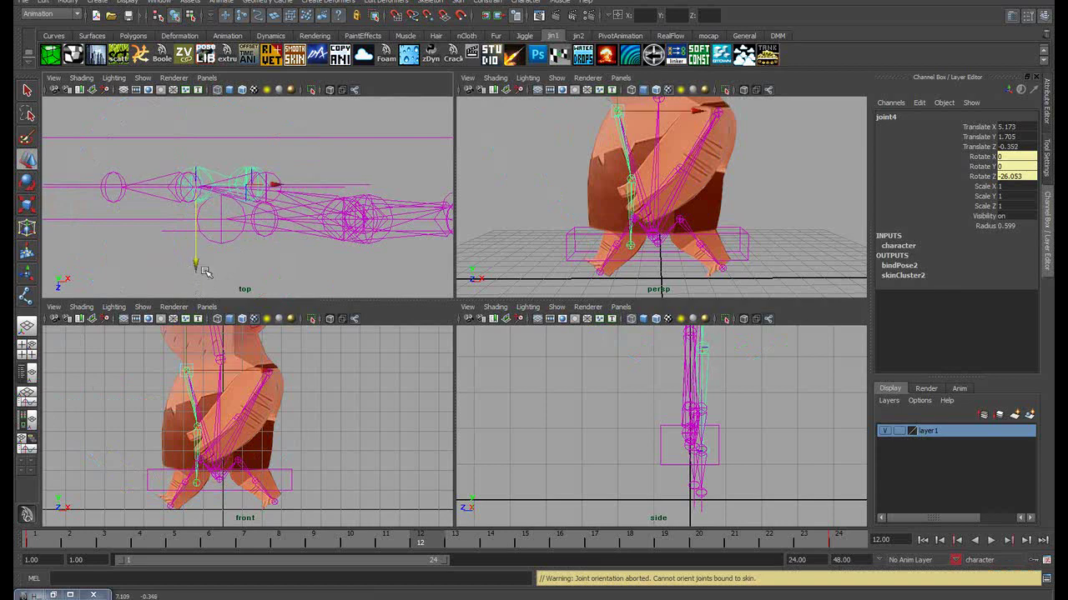
{"action": "left_click", "coordinate": [334, 440]}
{"action": "key", "text": "space"}
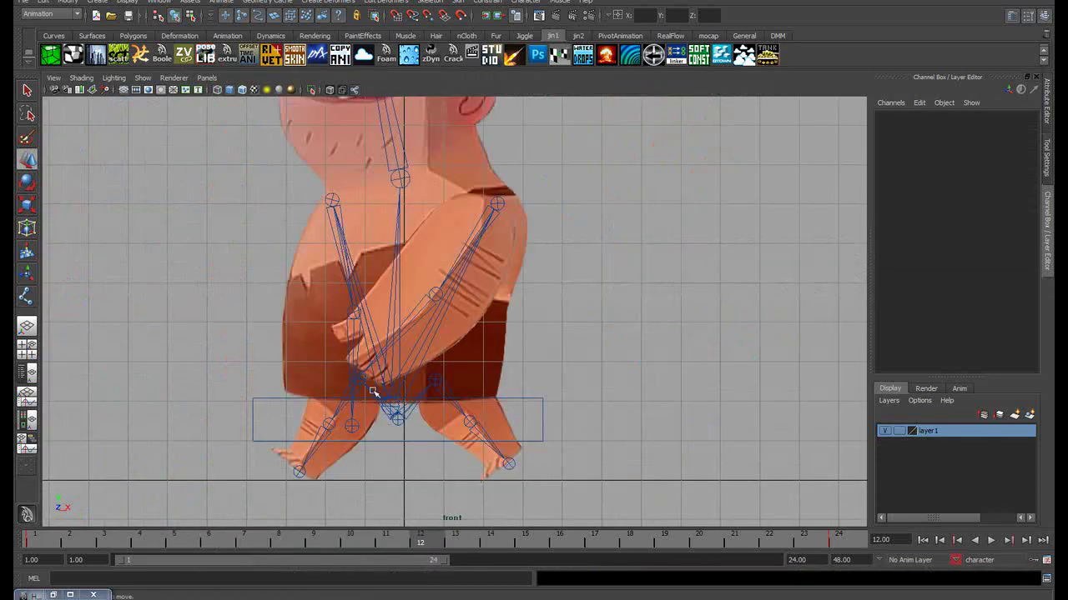
{"action": "scroll", "coordinate": [387, 416], "scroll_direction": "up", "scroll_amount": 5}
{"action": "scroll", "coordinate": [387, 415], "scroll_direction": "up", "scroll_amount": 3}
{"action": "middle_click_drag", "start_coordinate": [387, 416], "coordinate": [383, 420], "text": "alt"}
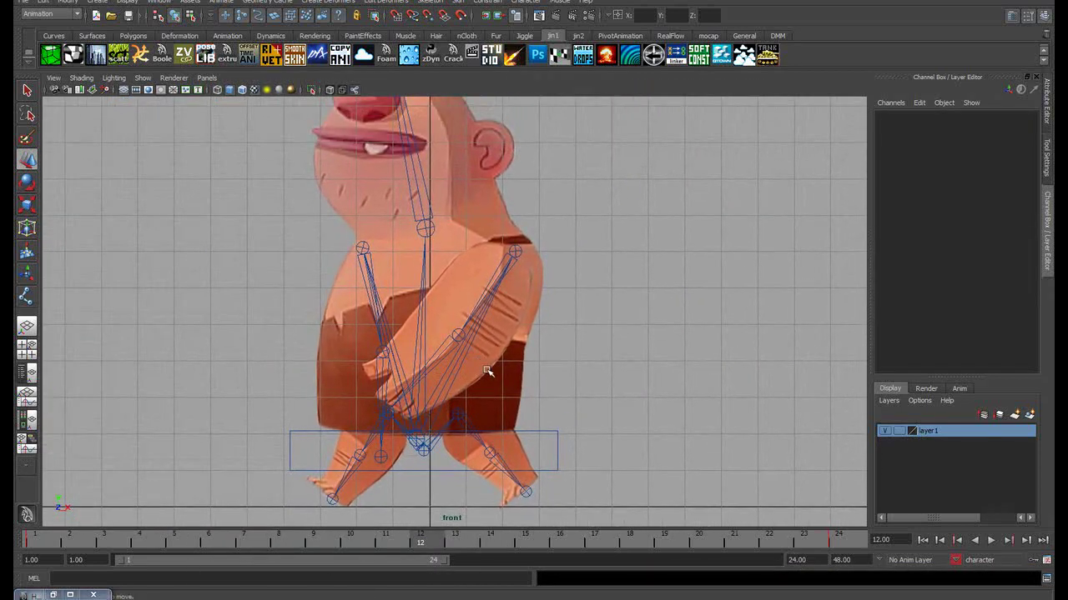
{"action": "left_click_drag", "start_coordinate": [421, 545], "coordinate": [731, 541]}
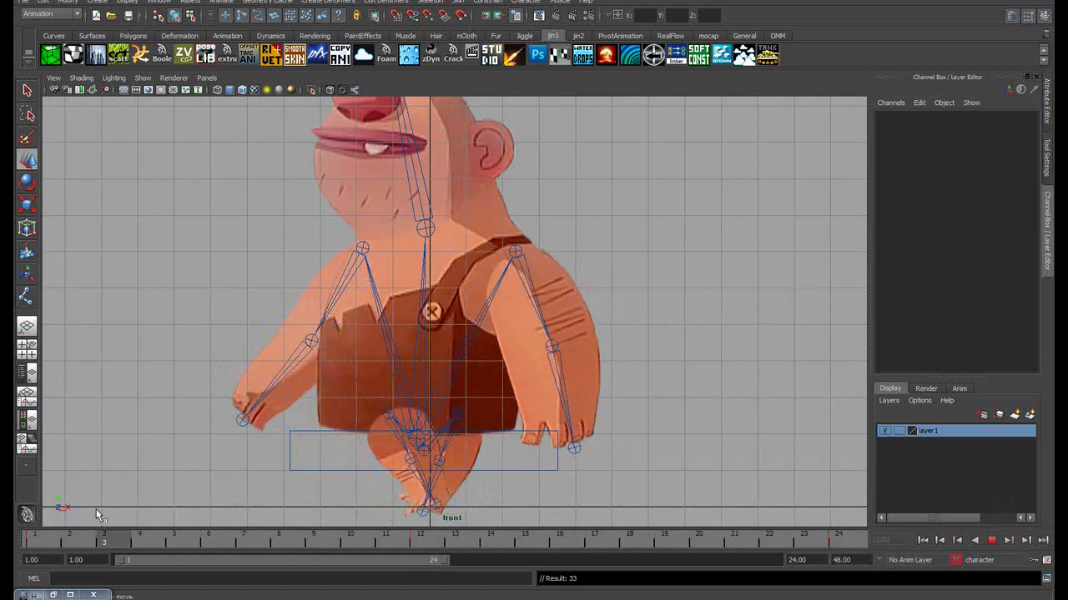
{"action": "mouse_move", "coordinate": [98, 514]}
{"action": "left_mouse_down"}
{"action": "mouse_move", "coordinate": [34, 515]}
{"action": "mouse_move", "coordinate": [421, 523]}
{"action": "mouse_move", "coordinate": [39, 535]}
{"action": "mouse_move", "coordinate": [214, 531]}
{"action": "left_mouse_up"}
{"action": "middle_click_drag", "start_coordinate": [359, 442], "coordinate": [401, 367], "text": "alt"}
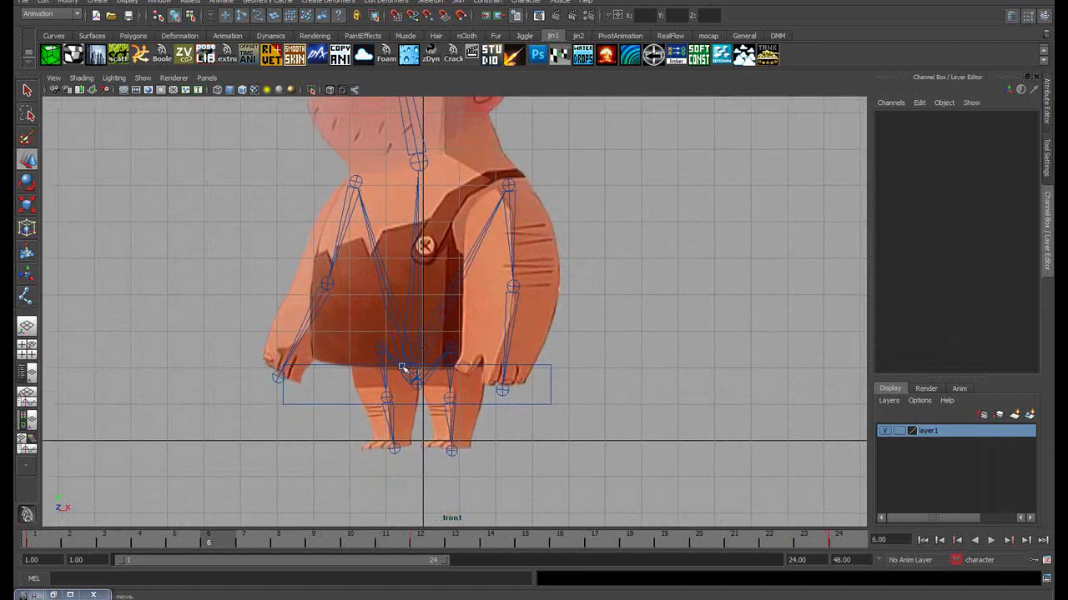
Play back the walk and scrub to frame 7
{"action": "key", "text": "alt+v"}
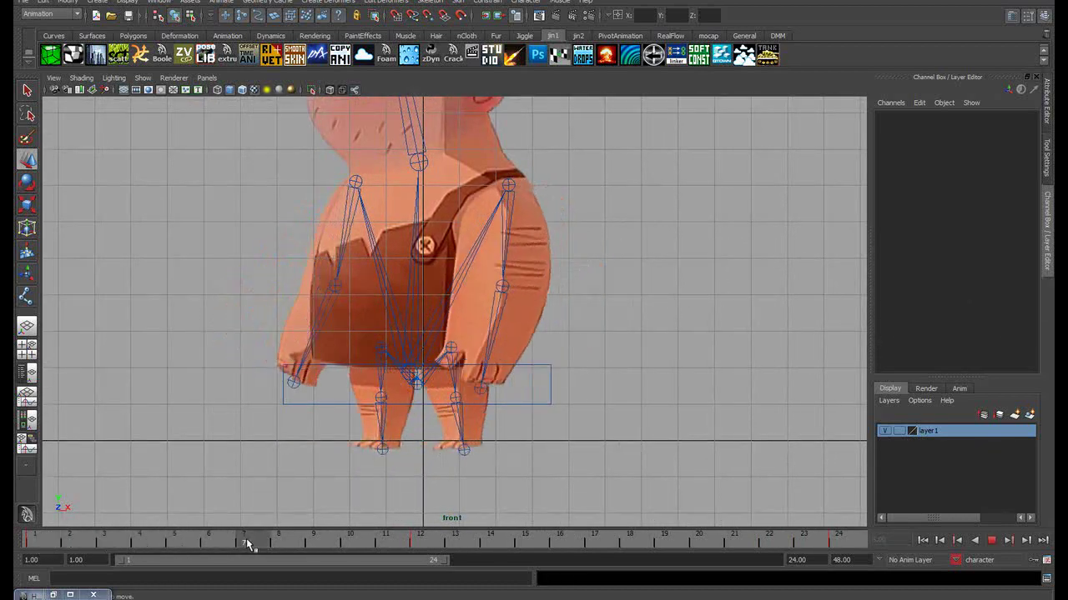
{"action": "right_click_drag", "start_coordinate": [408, 393], "coordinate": [285, 450], "text": "alt"}
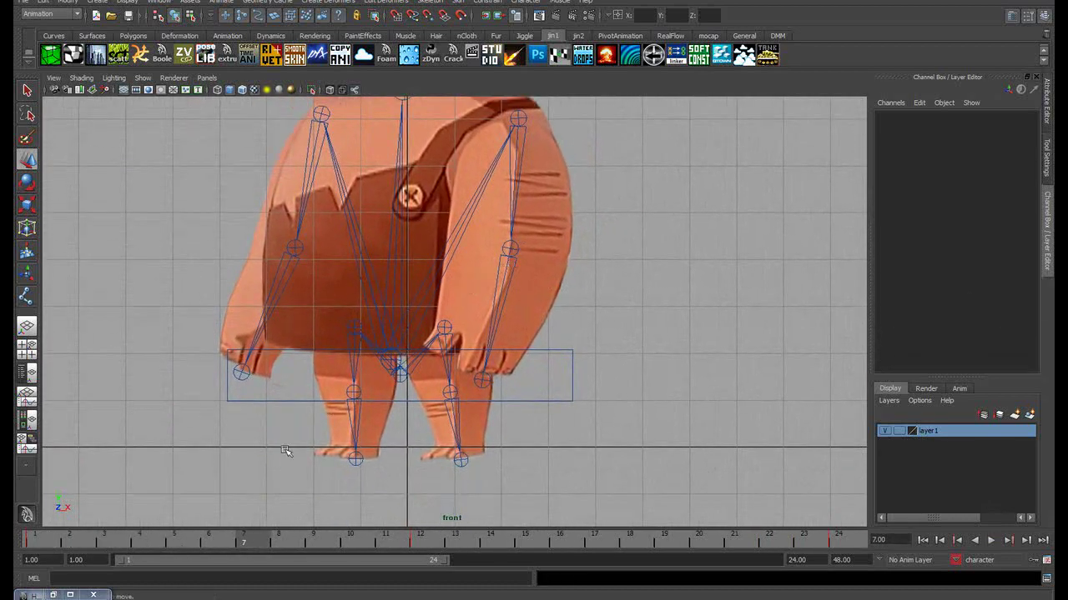
{"action": "key", "text": "alt+v"}
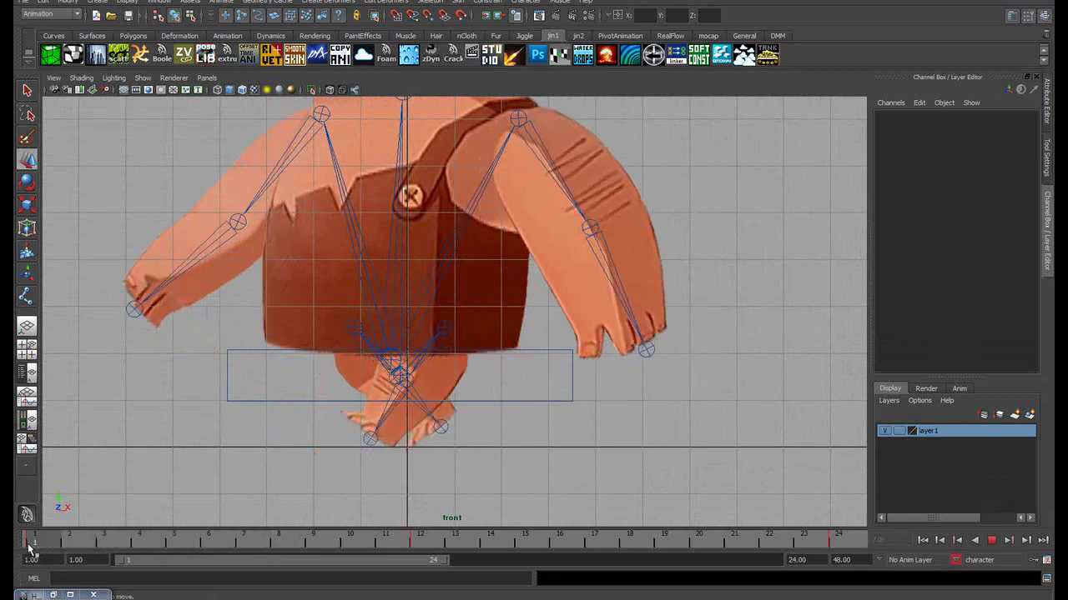
{"action": "left_click_drag", "start_coordinate": [40, 550], "coordinate": [246, 544]}
Rotate joint14 to 57.425 on Z so the leg lifts and bends
{"action": "scroll", "coordinate": [265, 392], "scroll_direction": "up", "scroll_amount": 2}
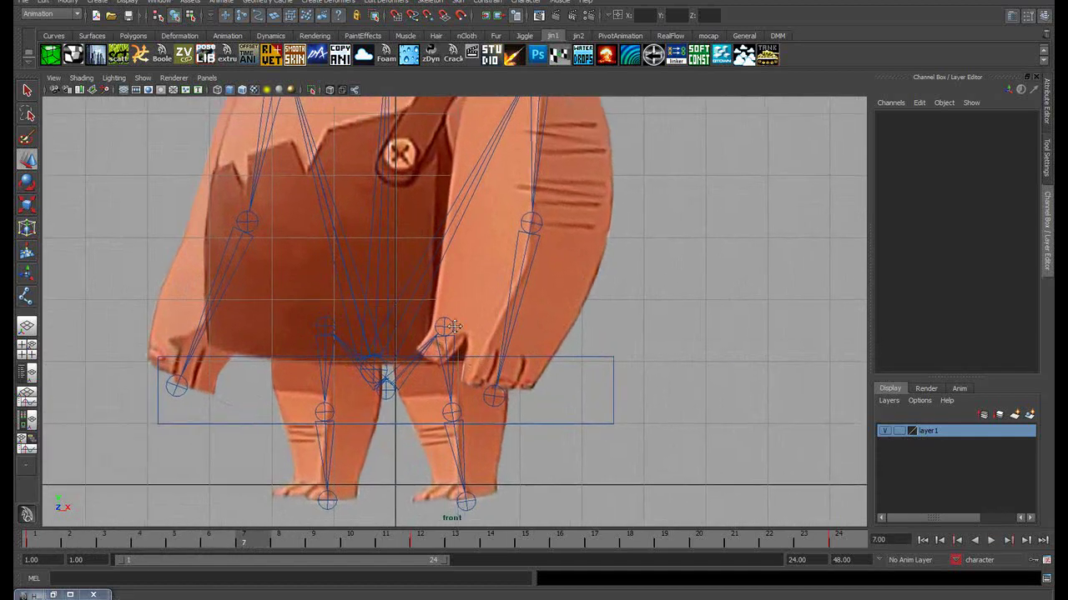
{"action": "middle_click_drag", "start_coordinate": [339, 448], "coordinate": [371, 383], "text": "alt"}
{"action": "left_click", "coordinate": [367, 381]}
{"action": "key", "text": "e"}
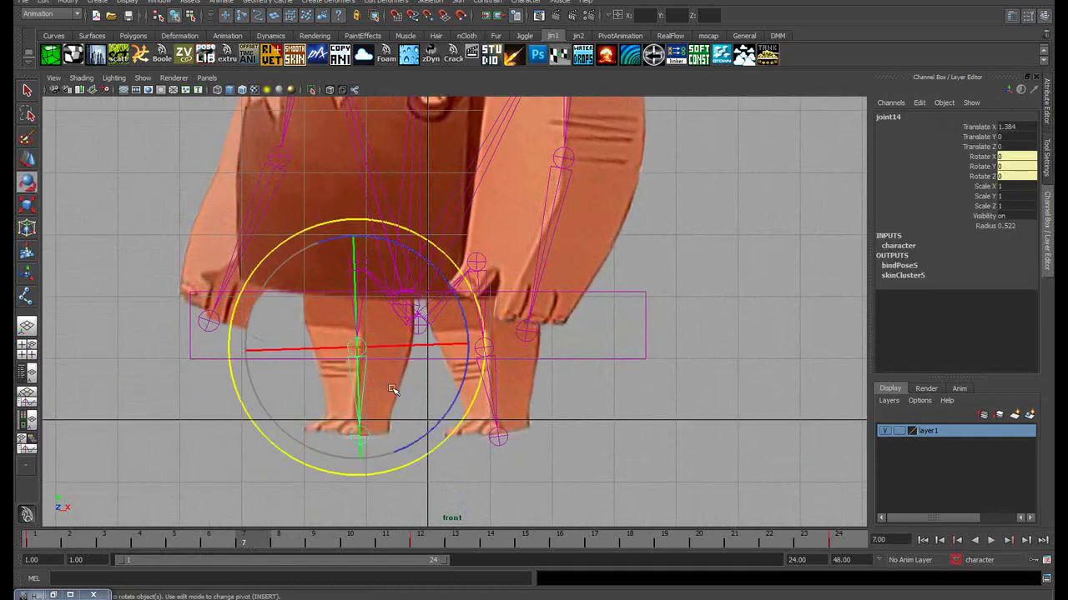
{"action": "left_click_drag", "start_coordinate": [432, 428], "coordinate": [470, 326]}
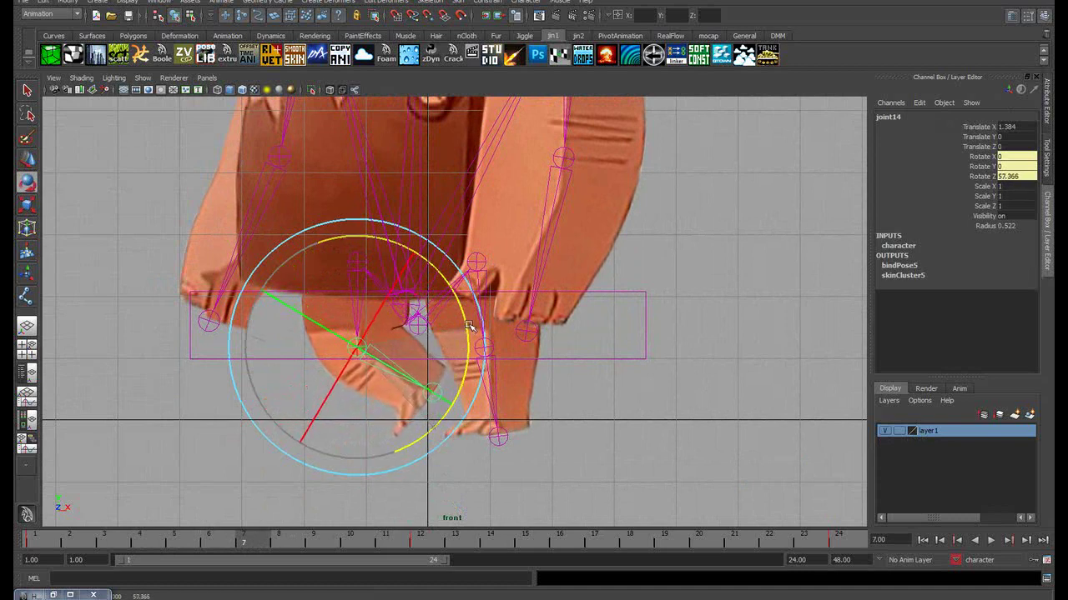
{"action": "key", "text": "ctrl+z"}
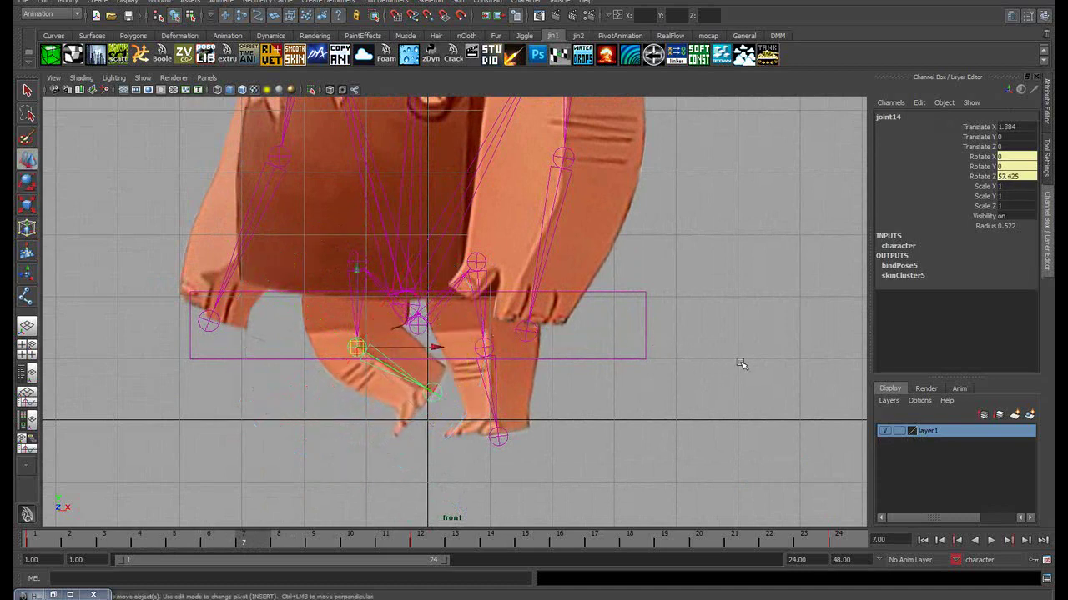
Raise the curve1 body control to 0.046 on Y and play the walk
{"action": "left_click", "coordinate": [657, 348]}
{"action": "left_click", "coordinate": [624, 360]}
{"action": "key", "text": "w"}
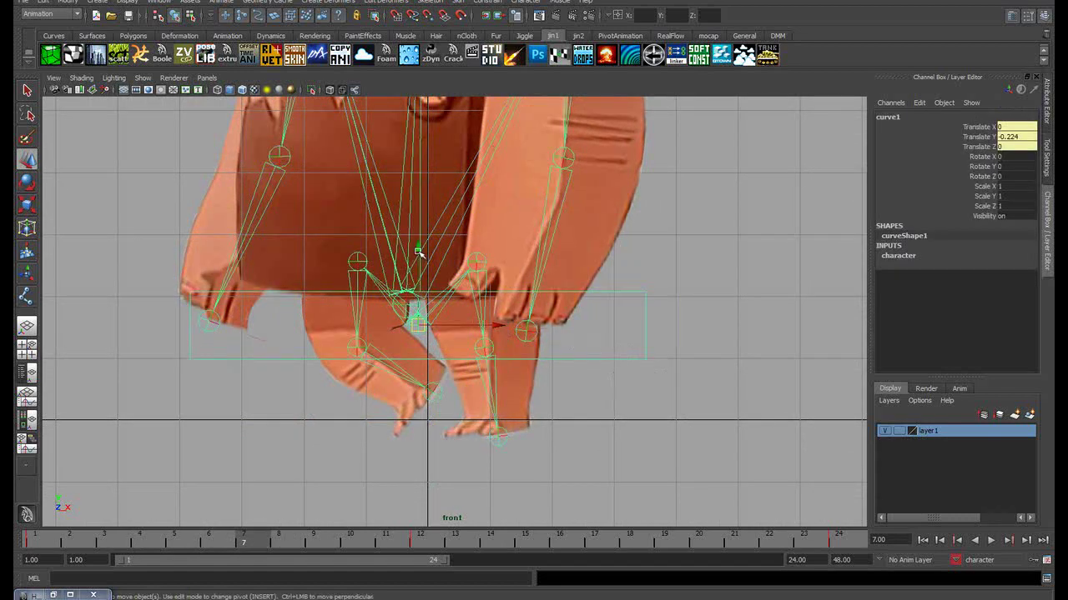
{"action": "left_click_drag", "start_coordinate": [418, 253], "coordinate": [416, 234]}
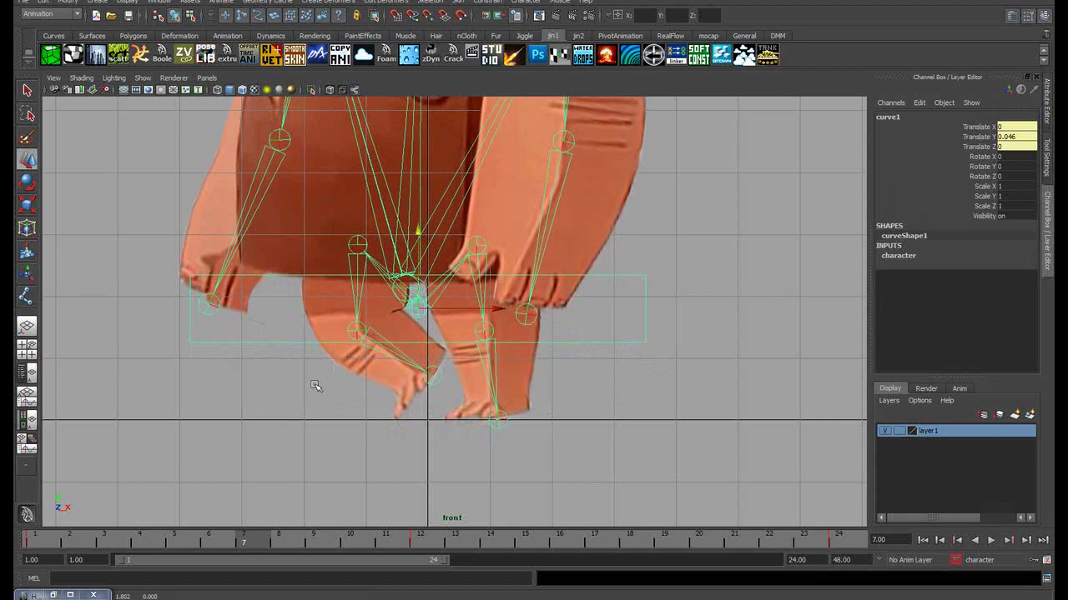
{"action": "left_click", "coordinate": [278, 452]}
{"action": "scroll", "coordinate": [248, 400], "scroll_direction": "down", "scroll_amount": 3}
{"action": "middle_click_drag", "start_coordinate": [248, 400], "coordinate": [213, 454], "text": "alt"}
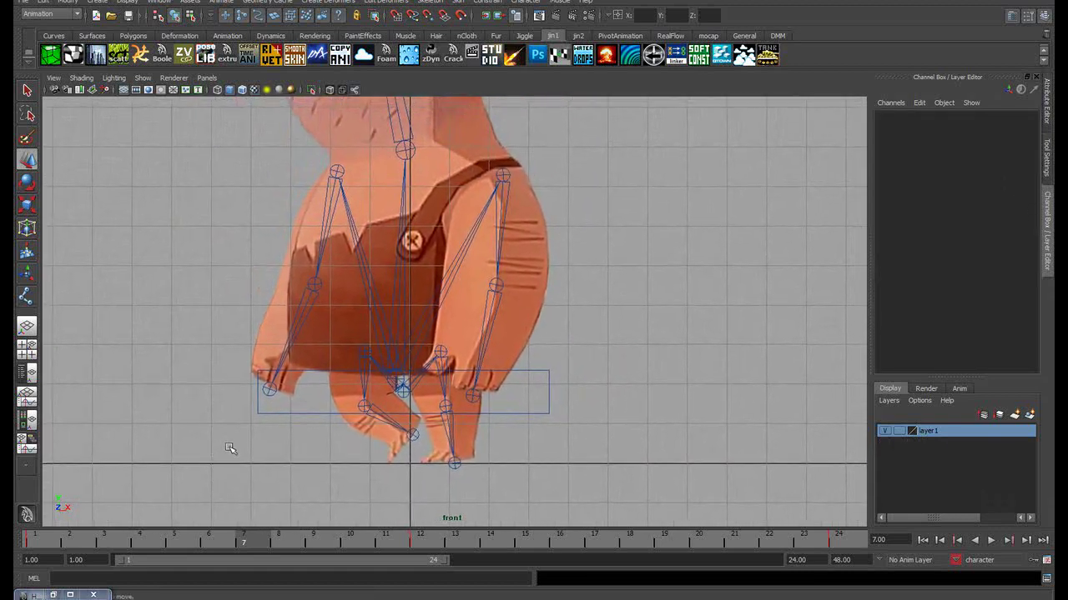
{"action": "key", "text": "alt+v"}
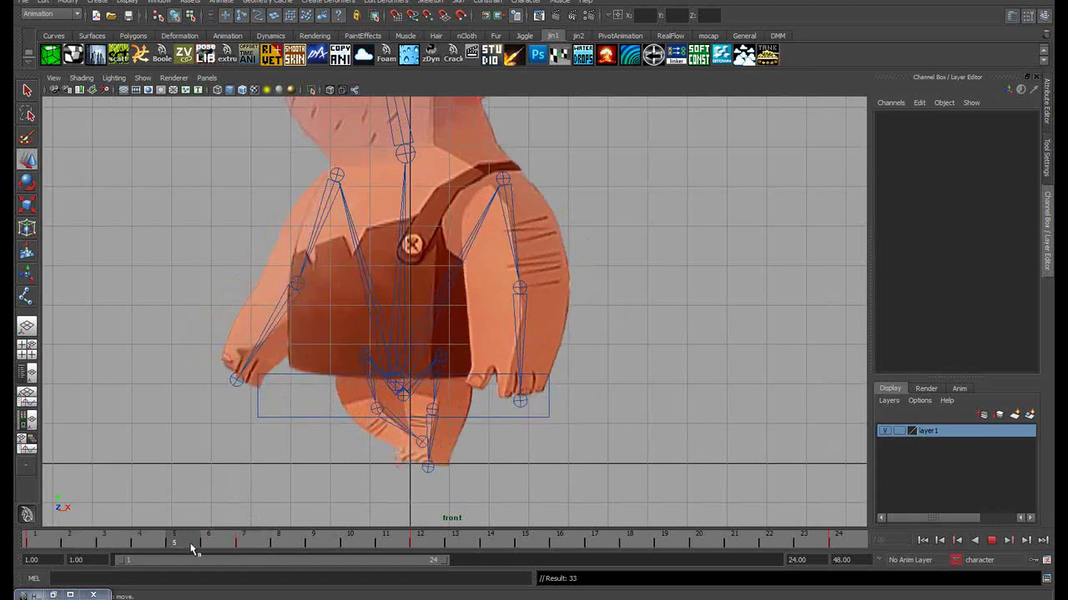
Scrub through the keyed poses, stopping at frame 19 and zooming toward the legs
{"action": "mouse_move", "coordinate": [187, 547]}
{"action": "left_mouse_down"}
{"action": "mouse_move", "coordinate": [285, 543]}
{"action": "mouse_move", "coordinate": [67, 551]}
{"action": "mouse_move", "coordinate": [242, 544]}
{"action": "left_mouse_up"}
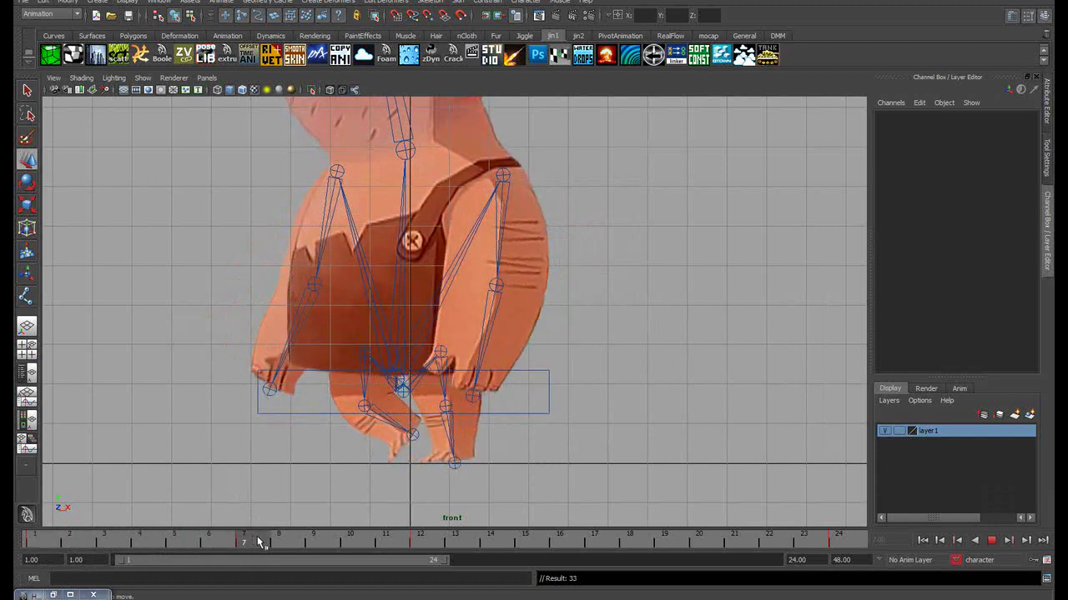
{"action": "mouse_move", "coordinate": [258, 543]}
{"action": "left_mouse_down"}
{"action": "mouse_move", "coordinate": [23, 546]}
{"action": "mouse_move", "coordinate": [351, 538]}
{"action": "left_mouse_up"}
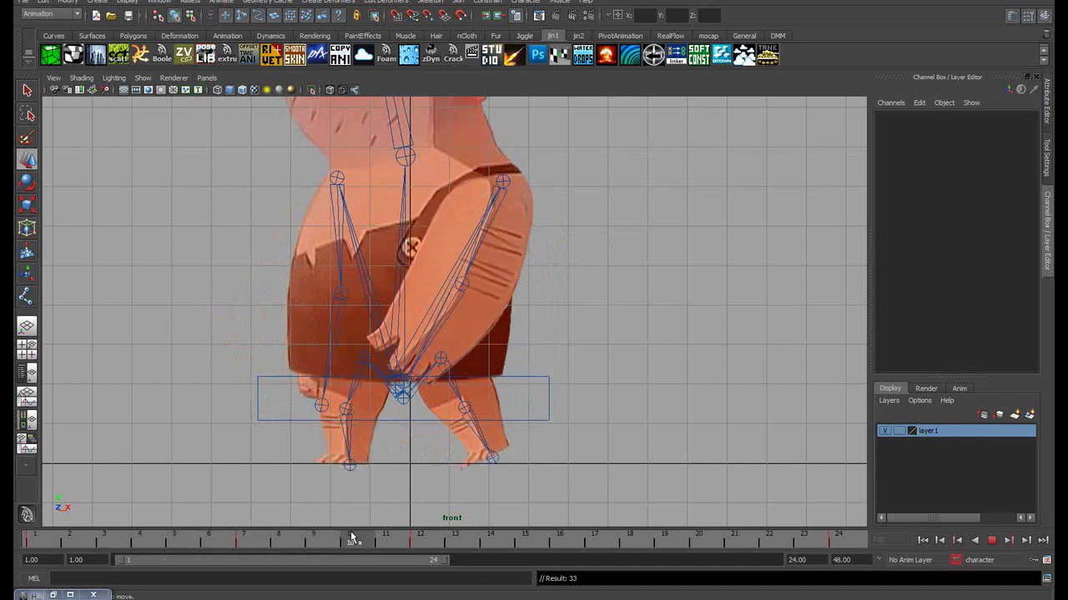
{"action": "mouse_move", "coordinate": [351, 537]}
{"action": "left_mouse_down"}
{"action": "mouse_move", "coordinate": [33, 546]}
{"action": "mouse_move", "coordinate": [656, 520]}
{"action": "mouse_move", "coordinate": [516, 518]}
{"action": "mouse_move", "coordinate": [430, 532]}
{"action": "mouse_move", "coordinate": [659, 546]}
{"action": "left_mouse_up"}
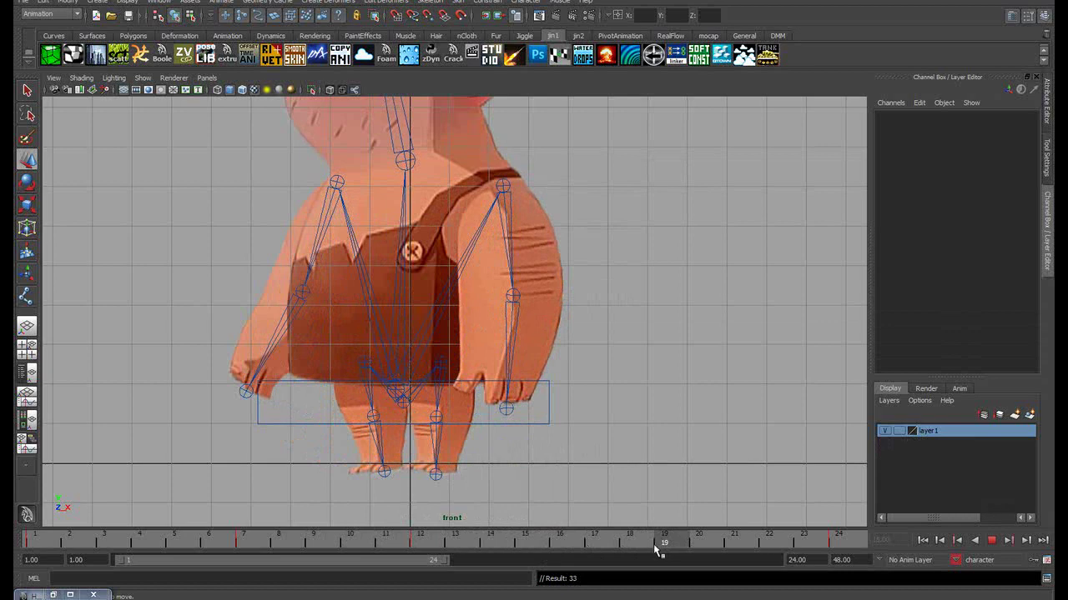
{"action": "scroll", "coordinate": [595, 428], "scroll_direction": "up", "scroll_amount": 3}
Rotate joint11 upward so the right-hand leg lifts into a passing pose
{"action": "middle_click_drag", "start_coordinate": [595, 442], "coordinate": [592, 404], "text": "alt"}
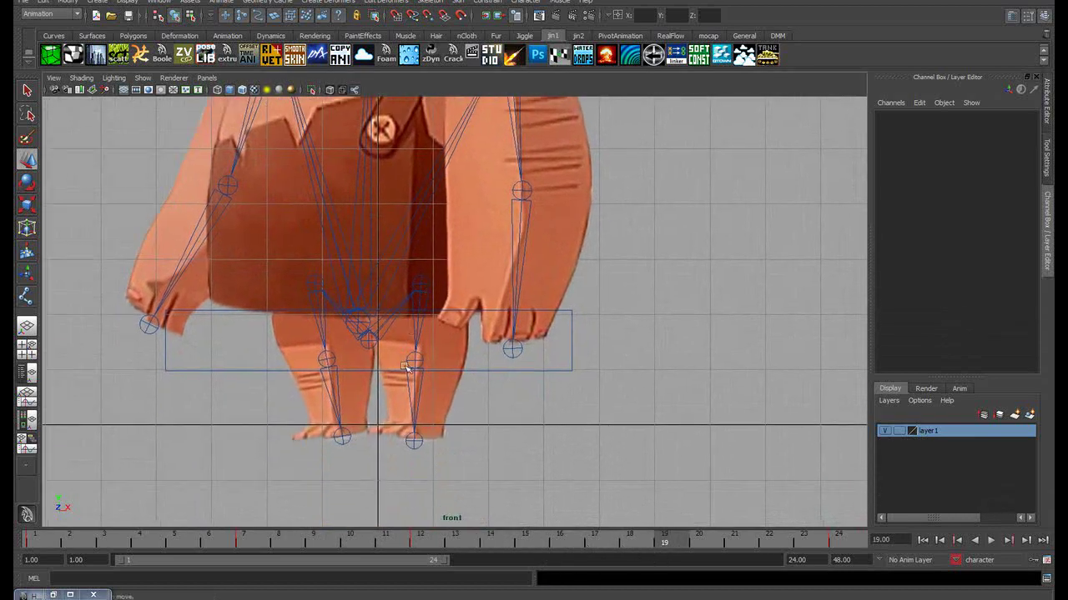
{"action": "left_click", "coordinate": [411, 406]}
{"action": "key", "text": "e"}
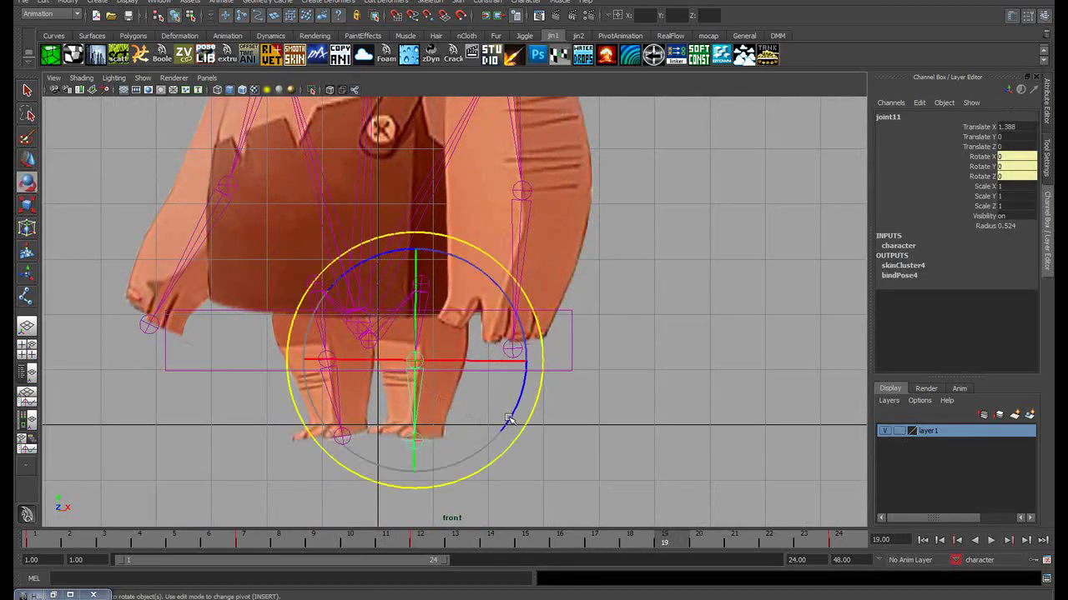
{"action": "left_click_drag", "start_coordinate": [507, 419], "coordinate": [527, 306]}
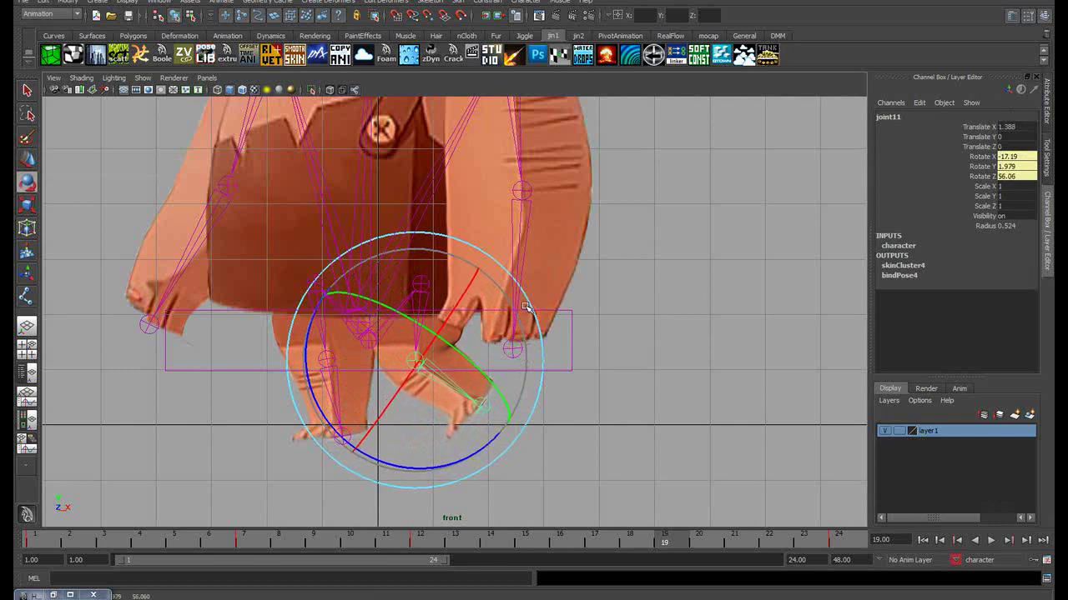
Raise curve1 slightly in Y, then play and scrub the walk to check both passing poses
{"action": "key", "text": "w"}
{"action": "left_click", "coordinate": [651, 362]}
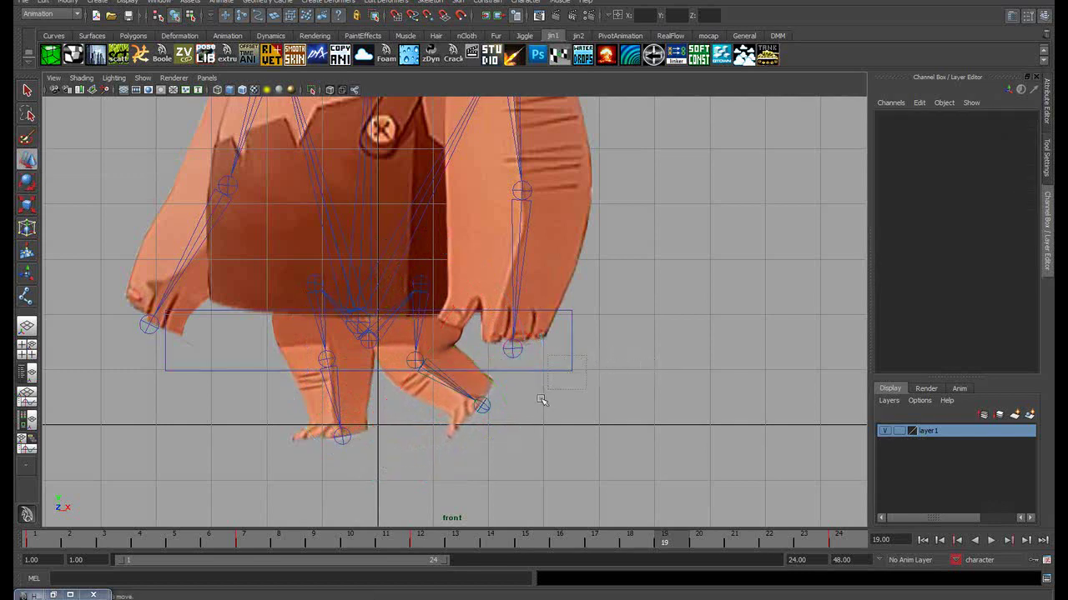
{"action": "mouse_move", "coordinate": [543, 396]}
{"action": "left_mouse_down"}
{"action": "mouse_move", "coordinate": [367, 253]}
{"action": "mouse_move", "coordinate": [380, 287]}
{"action": "left_mouse_up"}
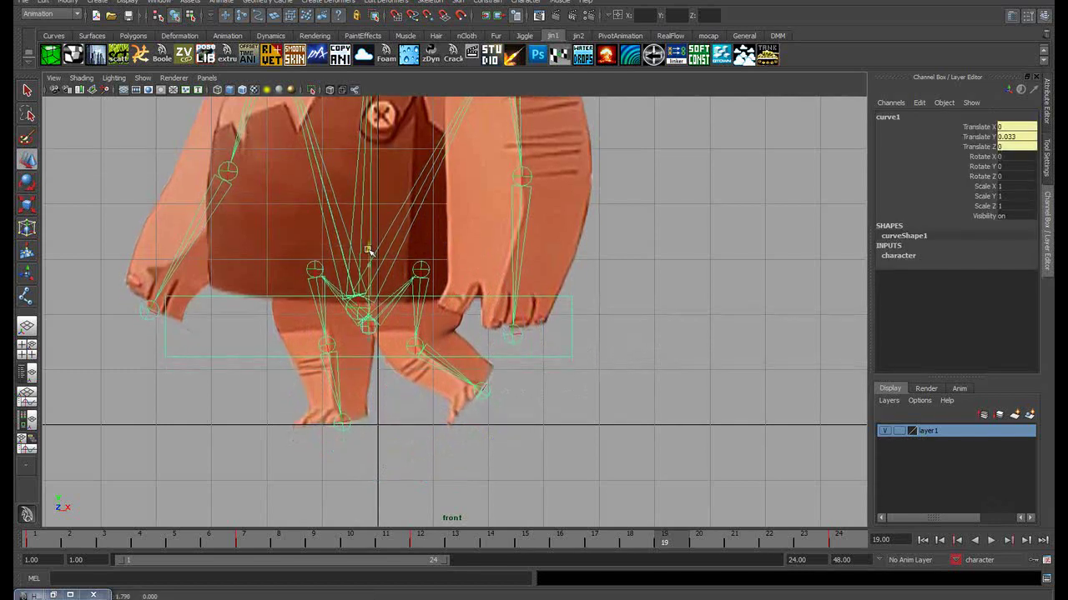
{"action": "left_click", "coordinate": [630, 405]}
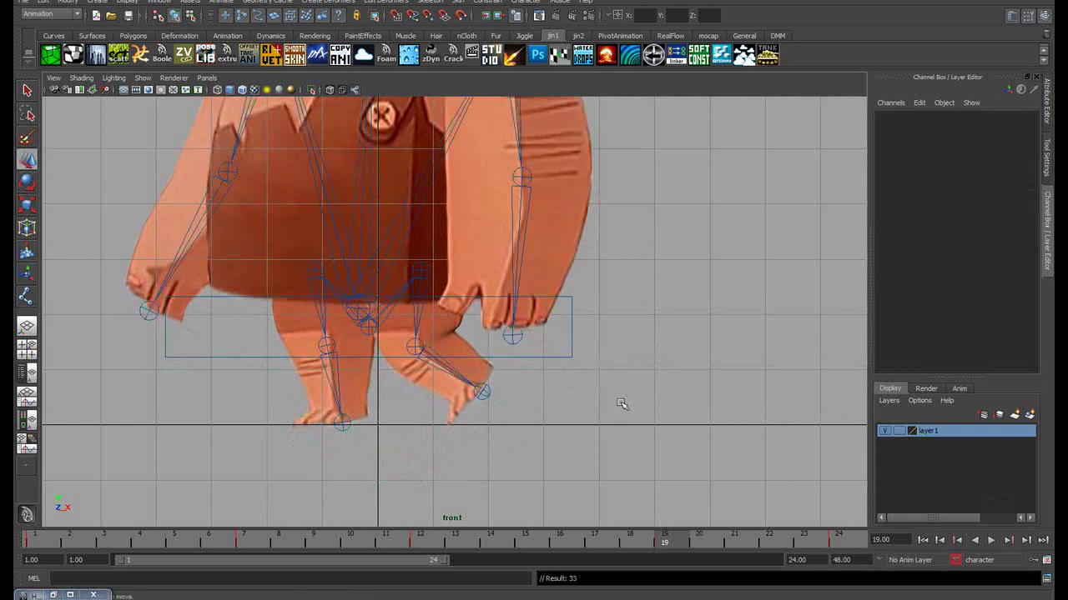
{"action": "scroll", "coordinate": [621, 405], "scroll_direction": "down", "scroll_amount": 5}
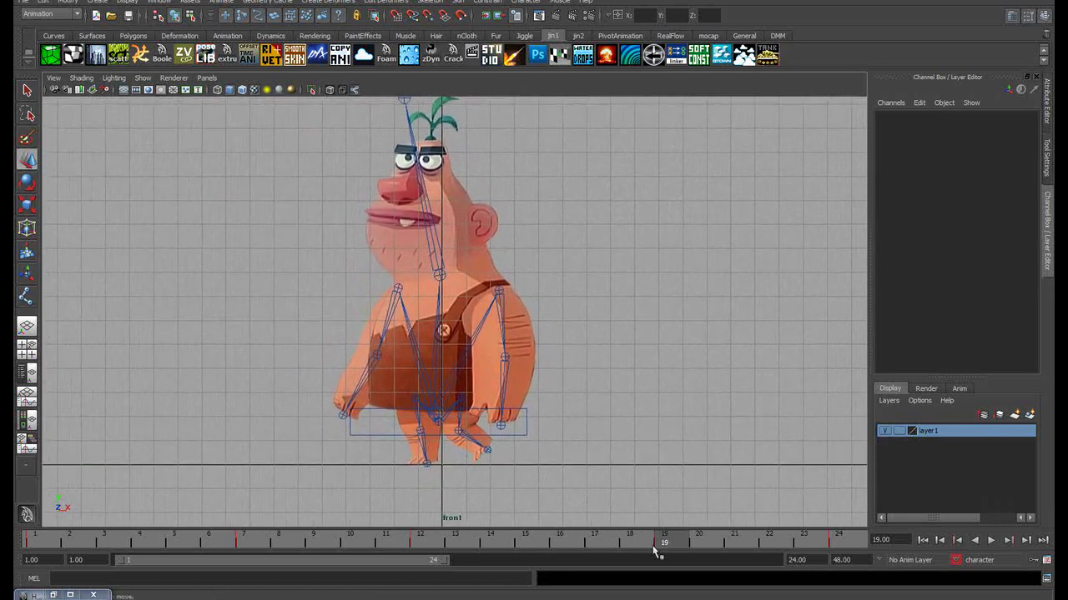
{"action": "key", "text": "alt+v"}
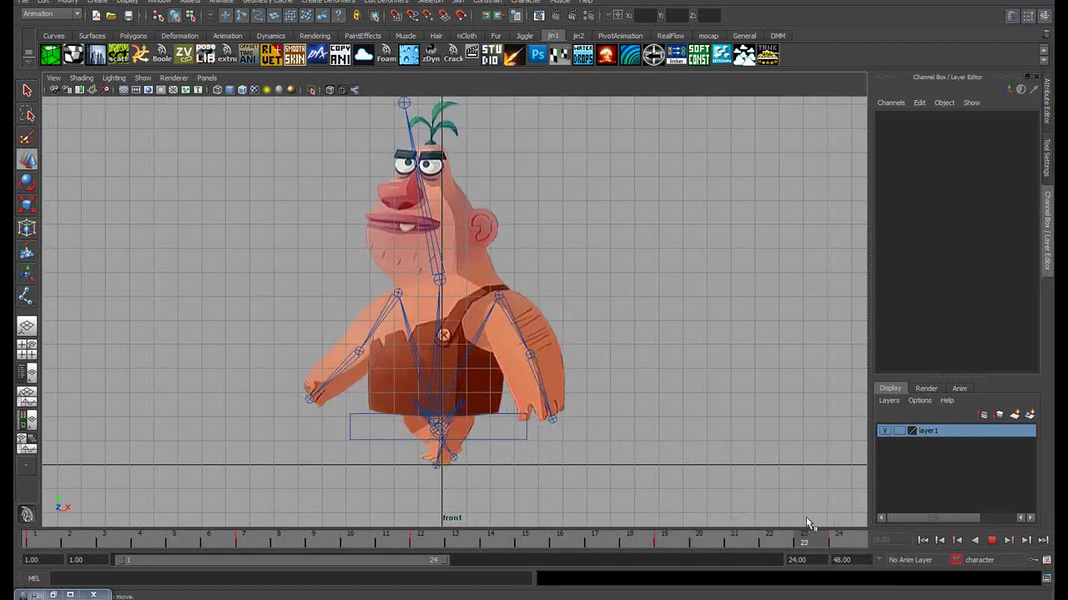
{"action": "mouse_move", "coordinate": [49, 517]}
{"action": "left_mouse_down"}
{"action": "mouse_move", "coordinate": [855, 509]}
{"action": "mouse_move", "coordinate": [170, 520]}
{"action": "mouse_move", "coordinate": [244, 523]}
{"action": "left_mouse_up"}
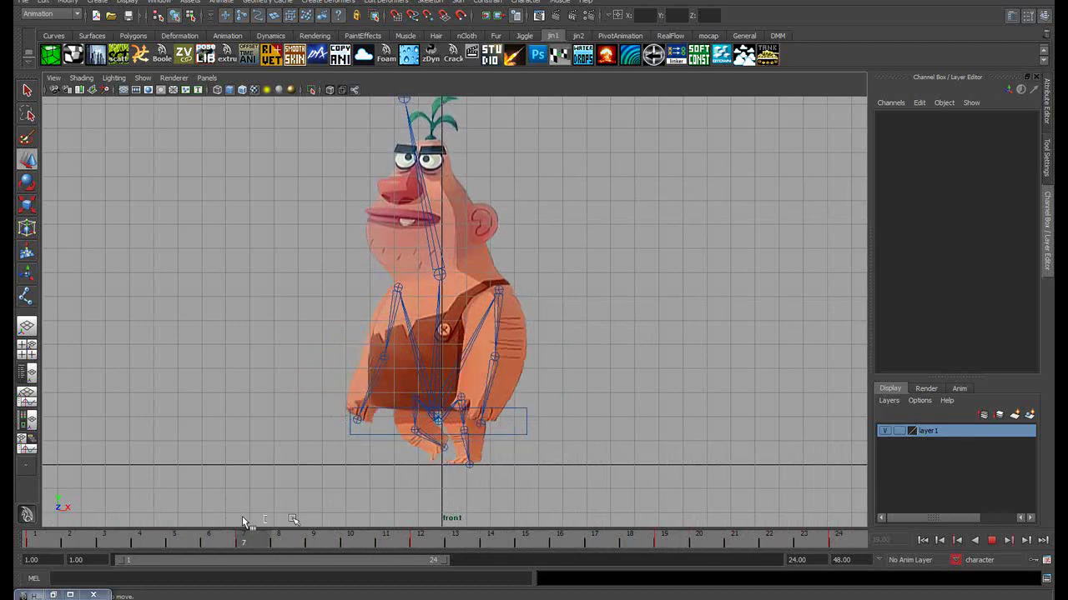
Tilt the body slightly around root joint1 at frame 19, to a Z rotation of -3.889
{"action": "right_click_drag", "start_coordinate": [293, 518], "coordinate": [503, 290], "text": "alt"}
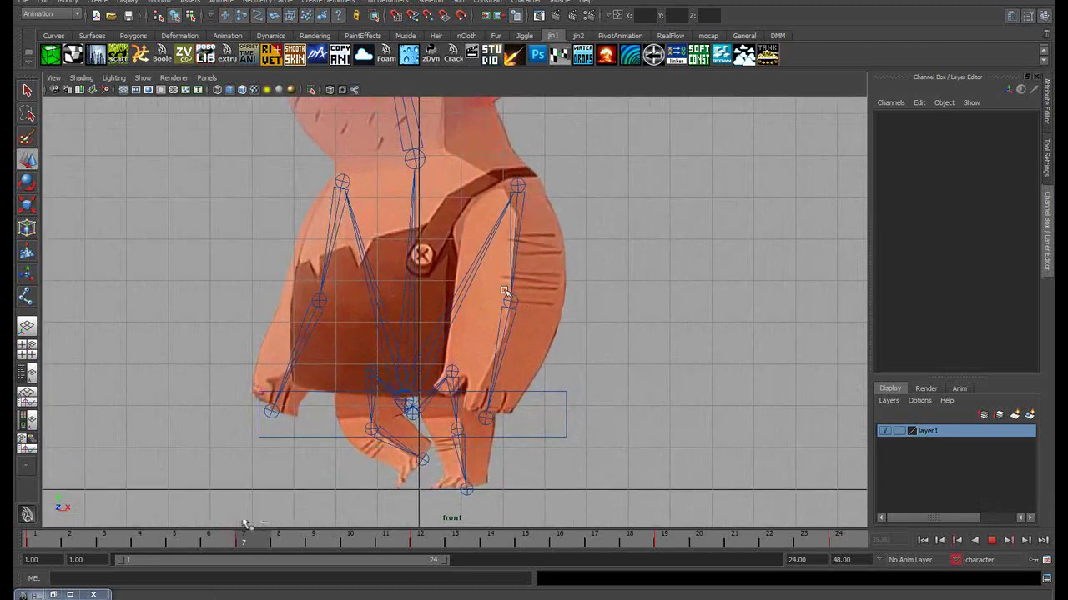
{"action": "middle_click_drag", "start_coordinate": [504, 291], "coordinate": [457, 278], "text": "alt"}
{"action": "left_click", "coordinate": [430, 373]}
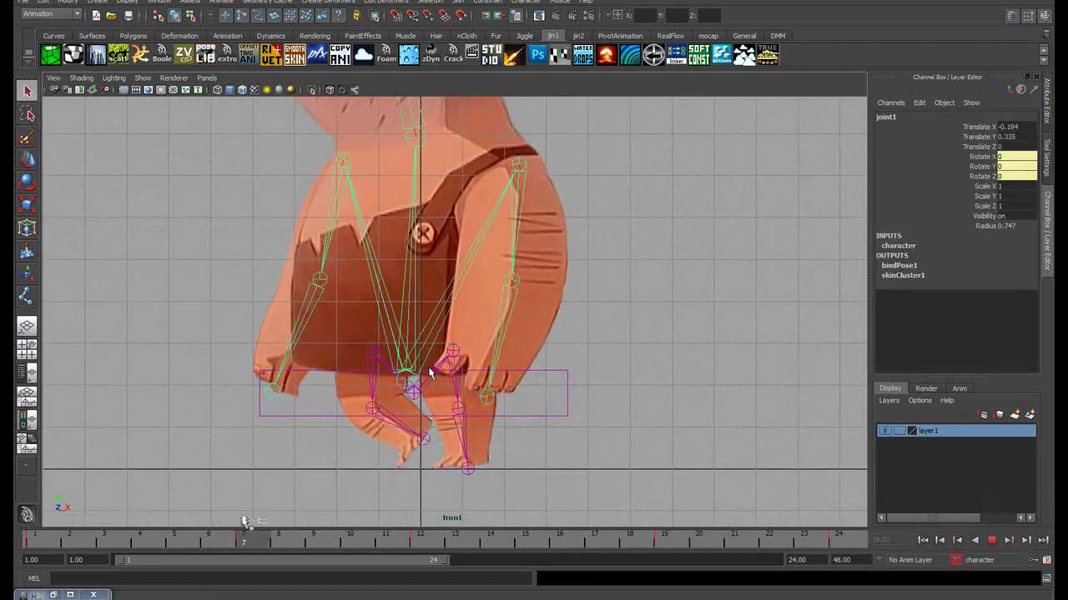
{"action": "key", "text": "e"}
{"action": "left_click_drag", "start_coordinate": [501, 332], "coordinate": [509, 342]}
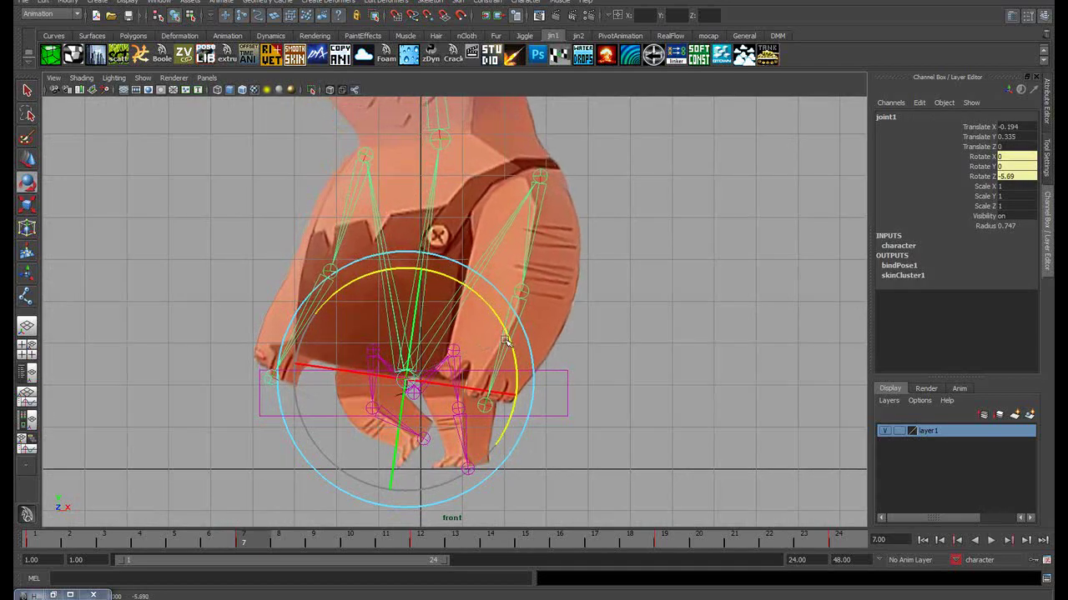
{"action": "key", "text": "alt+v"}
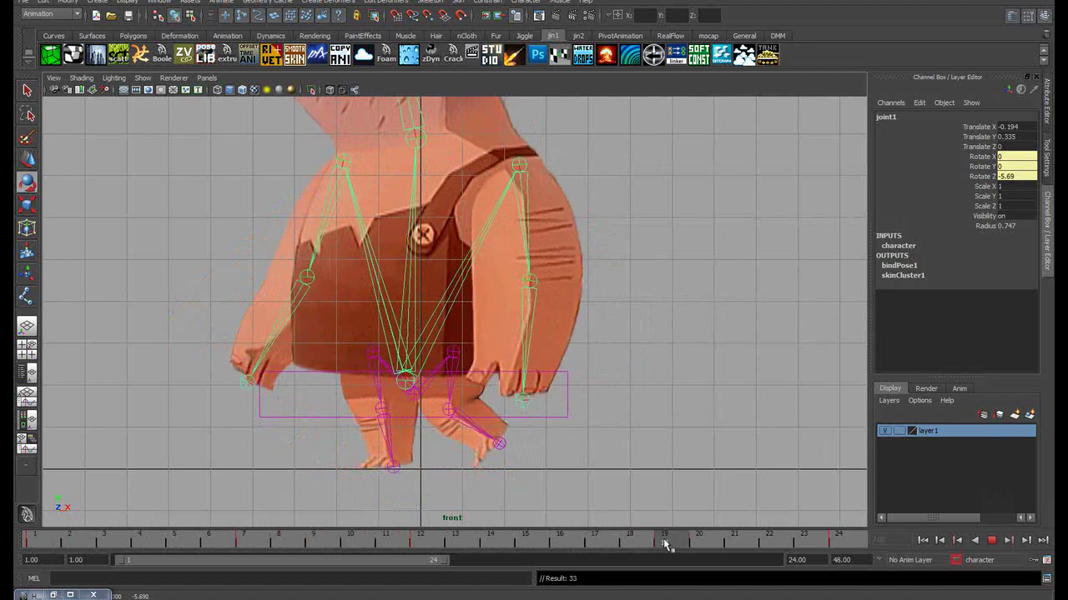
{"action": "key", "text": "alt+v"}
{"action": "left_click_drag", "start_coordinate": [498, 321], "coordinate": [501, 334]}
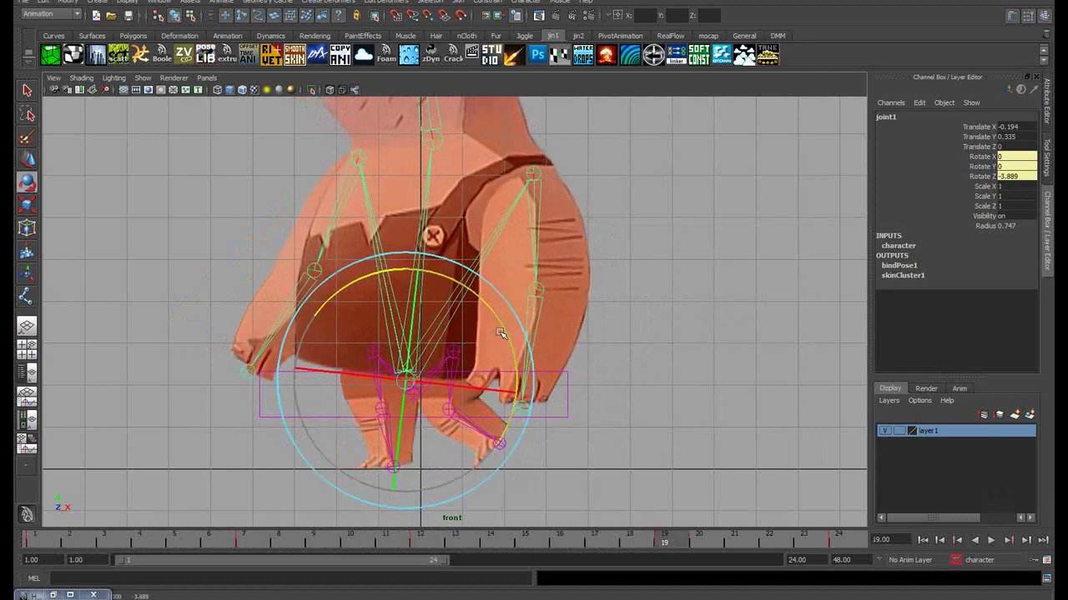
At frame 4, swing leg joint joint14 further to a Z rotation of about 54.8
{"action": "key", "text": "alt+v"}
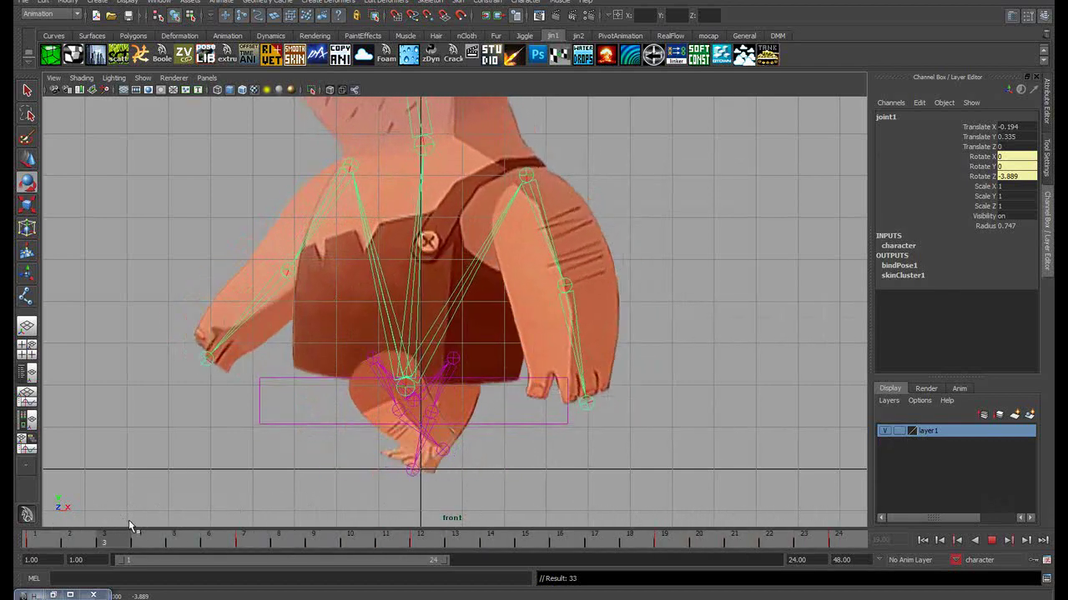
{"action": "key", "text": "Escape"}
{"action": "key", "text": "e"}
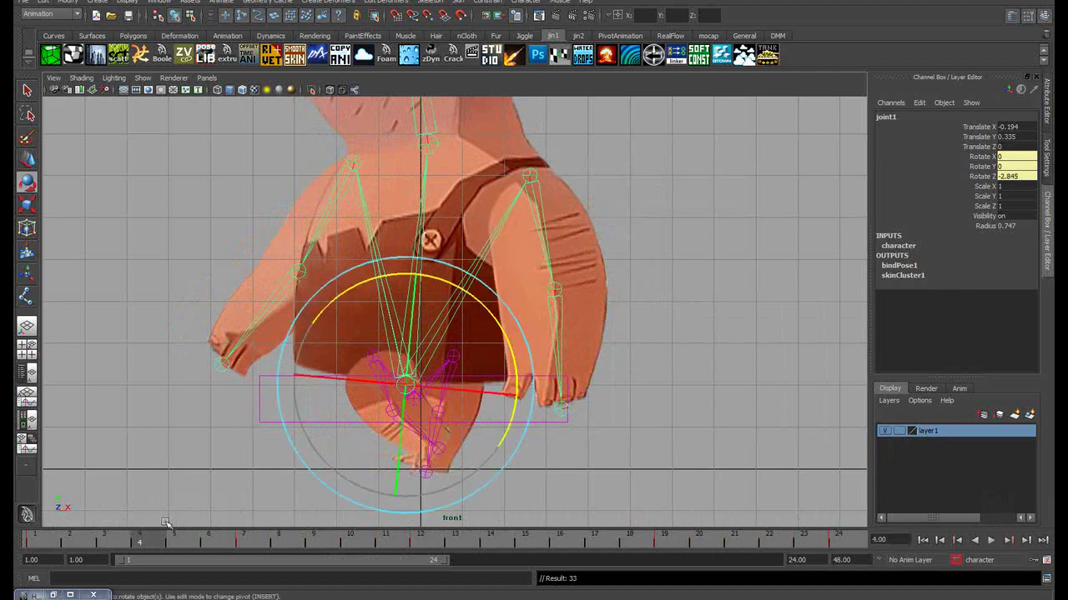
{"action": "left_click", "coordinate": [726, 299]}
{"action": "left_click", "coordinate": [411, 402]}
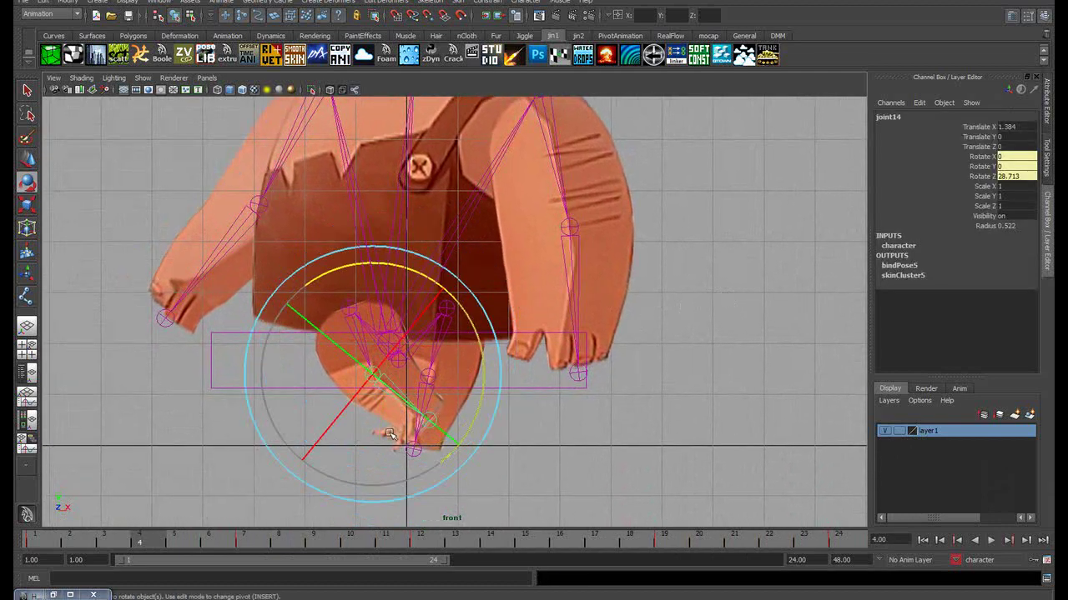
{"action": "left_click_drag", "start_coordinate": [468, 423], "coordinate": [472, 377]}
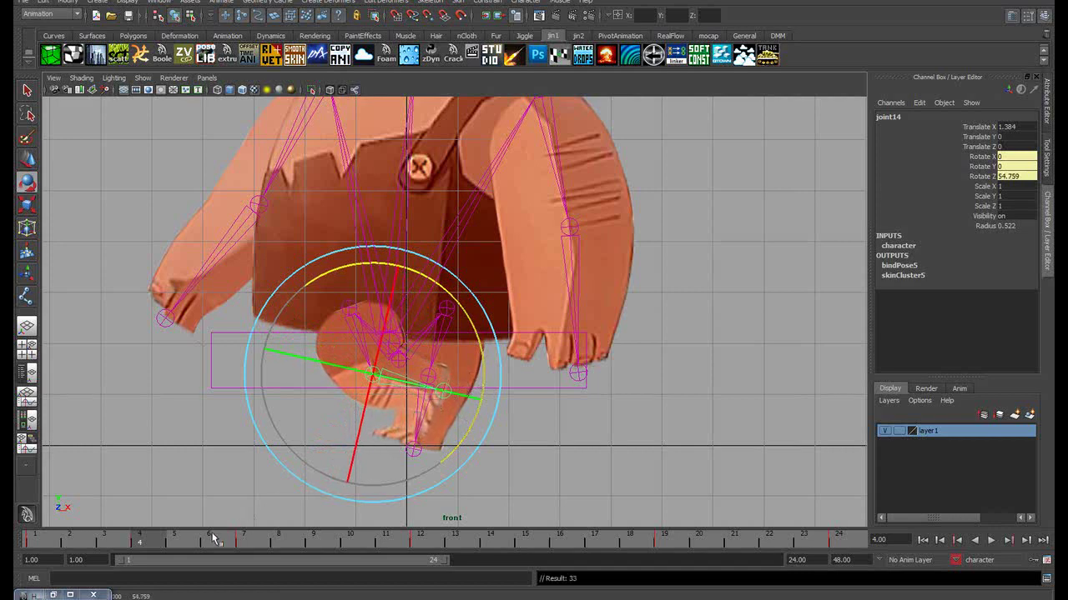
Play the walk and scrub between frames 7 and 9 to review the leg swing
{"action": "key", "text": "alt+v"}
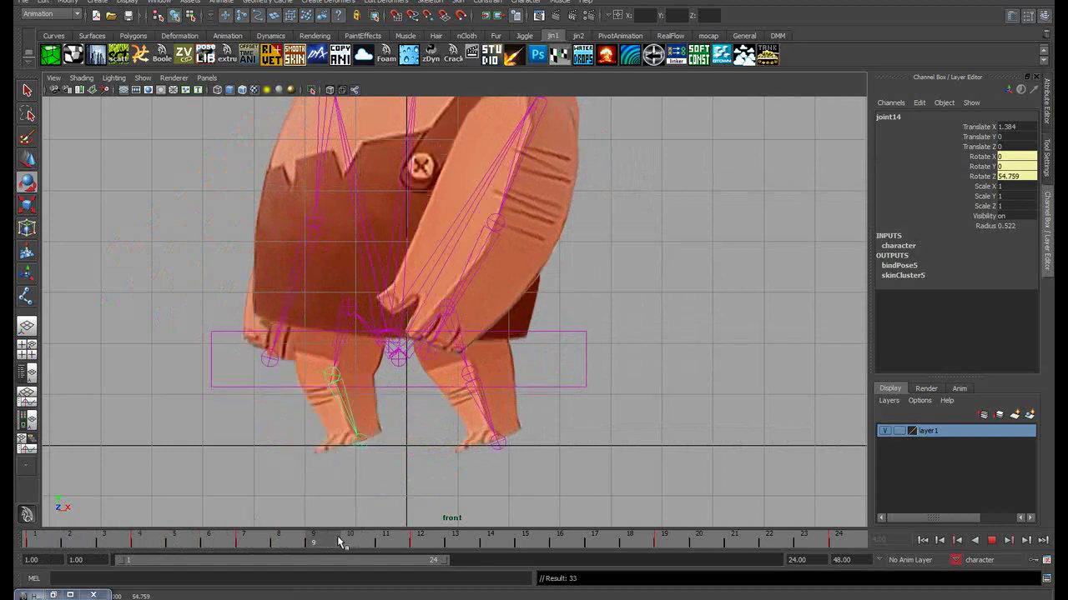
{"action": "left_click_drag", "start_coordinate": [338, 542], "coordinate": [242, 546]}
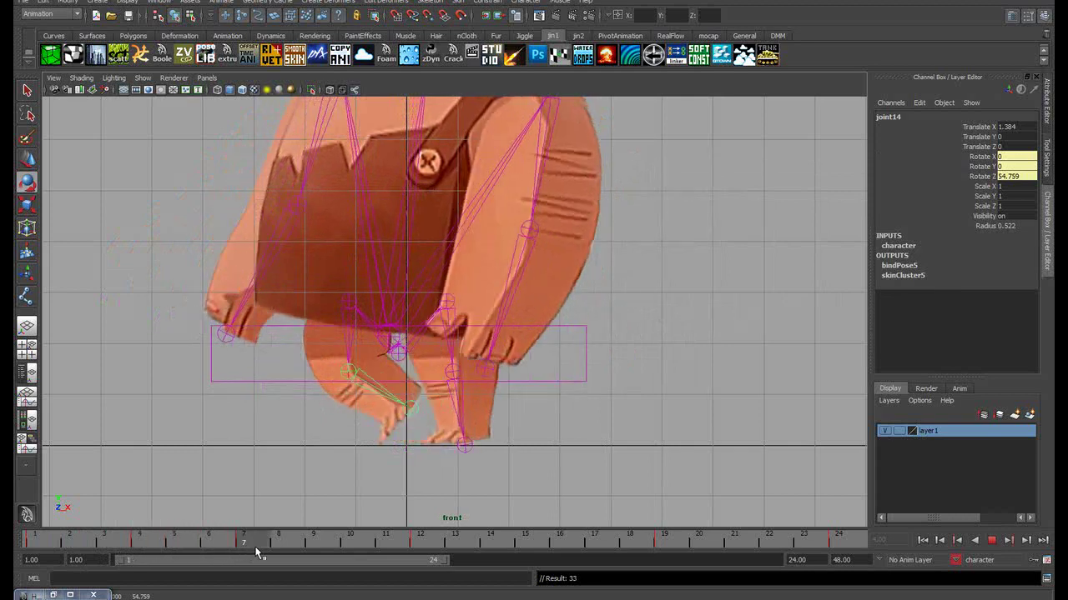
{"action": "left_click_drag", "start_coordinate": [257, 552], "coordinate": [312, 546]}
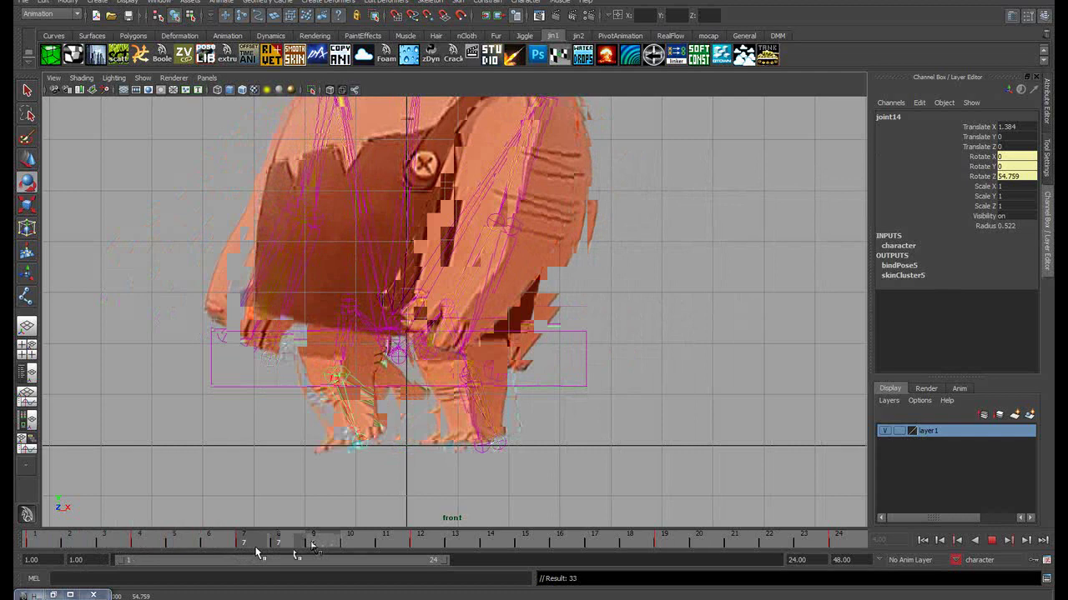
Rotate leg joint joint14 into a new pose at frame 9, then review frames 9–12
{"action": "key", "text": "e"}
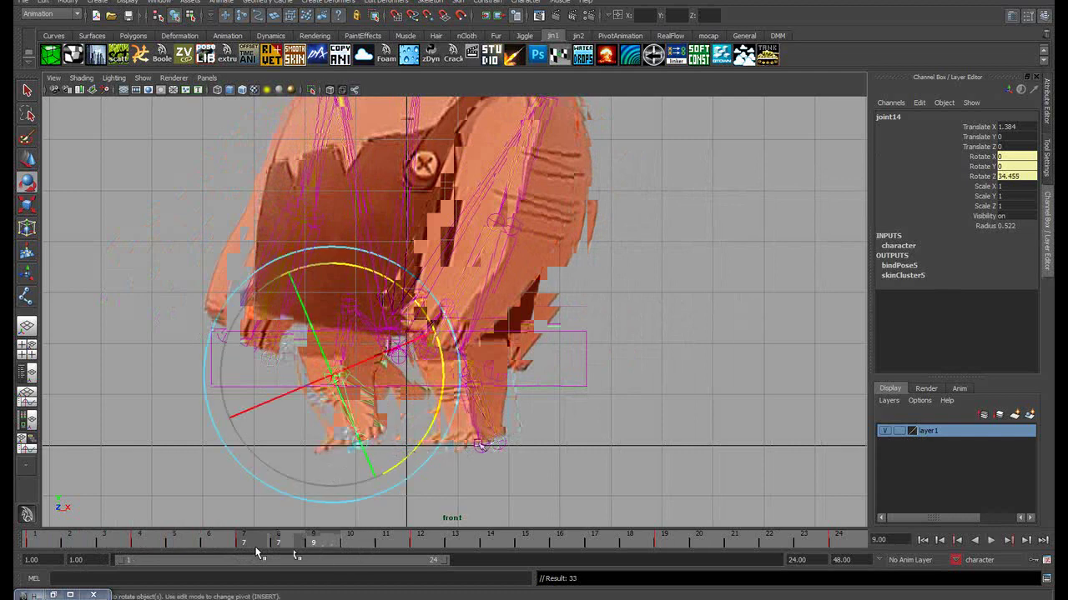
{"action": "left_click", "coordinate": [602, 429]}
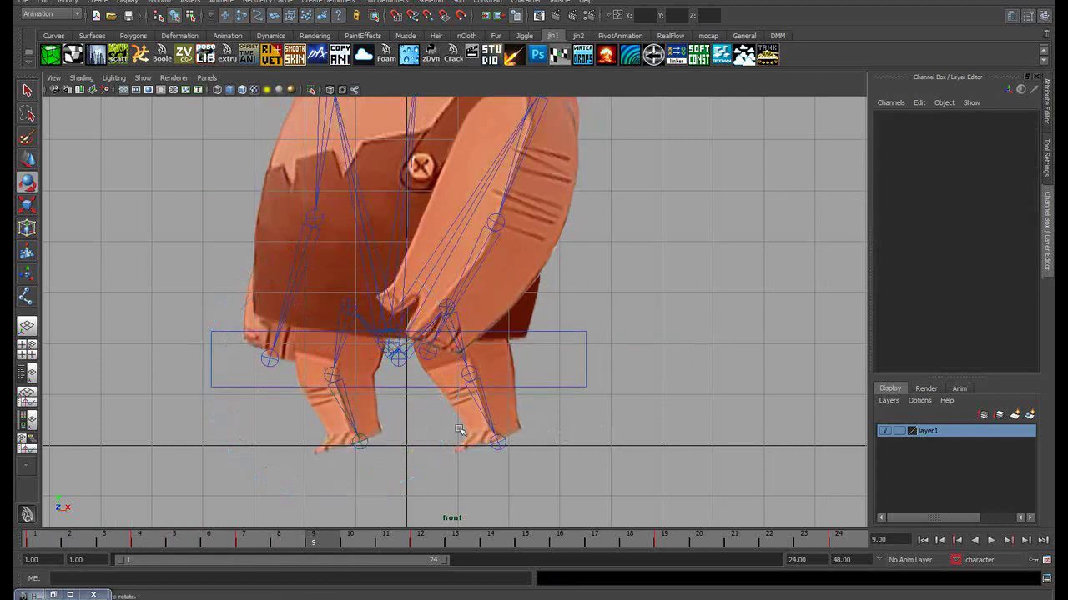
{"action": "left_click", "coordinate": [352, 424]}
{"action": "left_click_drag", "start_coordinate": [409, 457], "coordinate": [357, 471]}
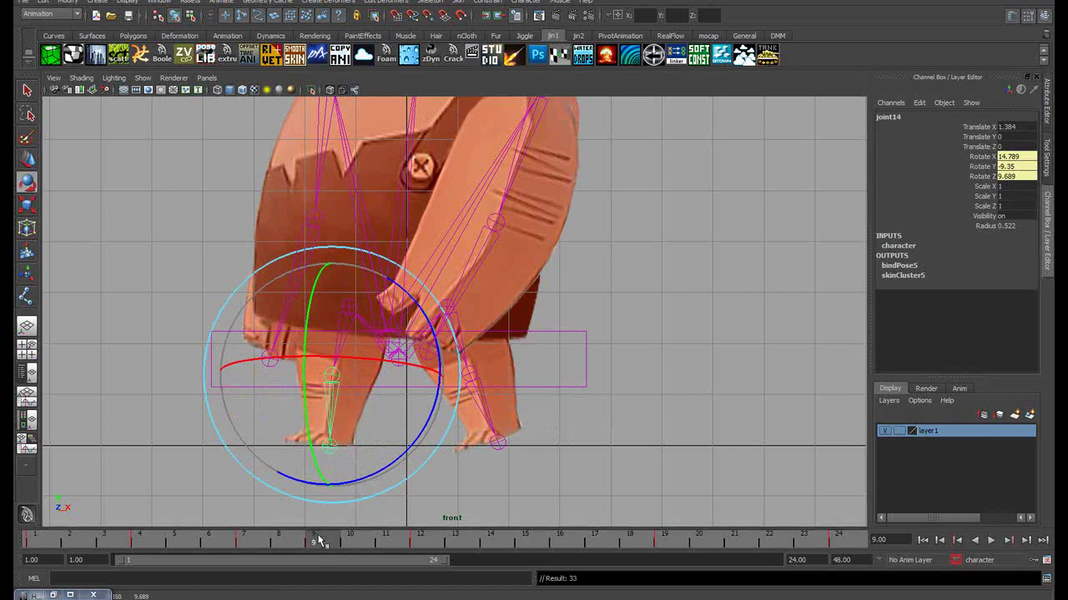
{"action": "key", "text": "alt+v"}
{"action": "left_click_drag", "start_coordinate": [358, 540], "coordinate": [422, 532]}
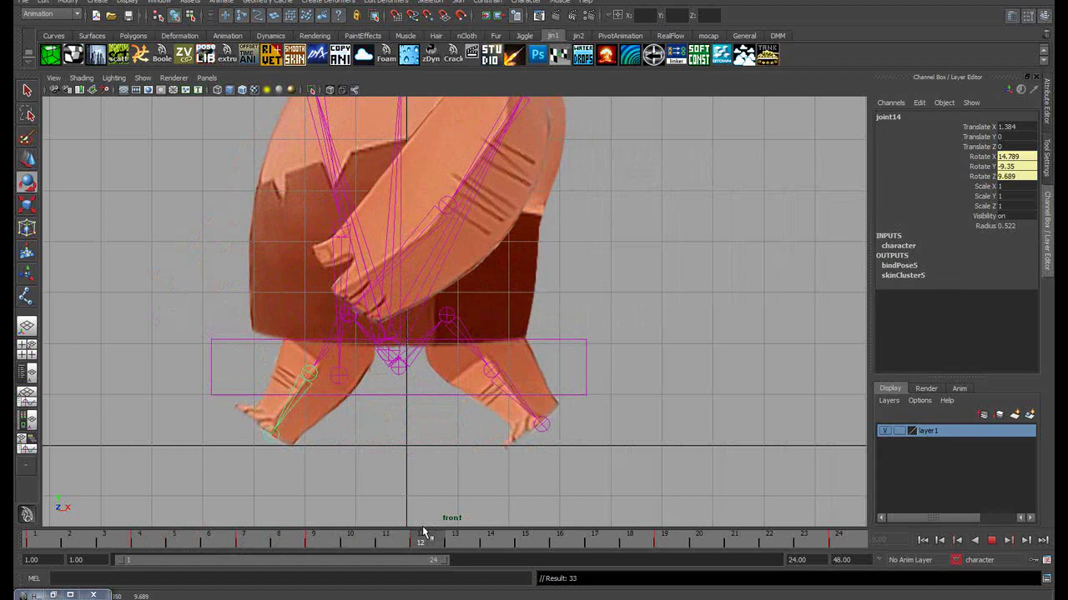
{"action": "left_click_drag", "start_coordinate": [423, 532], "coordinate": [328, 538]}
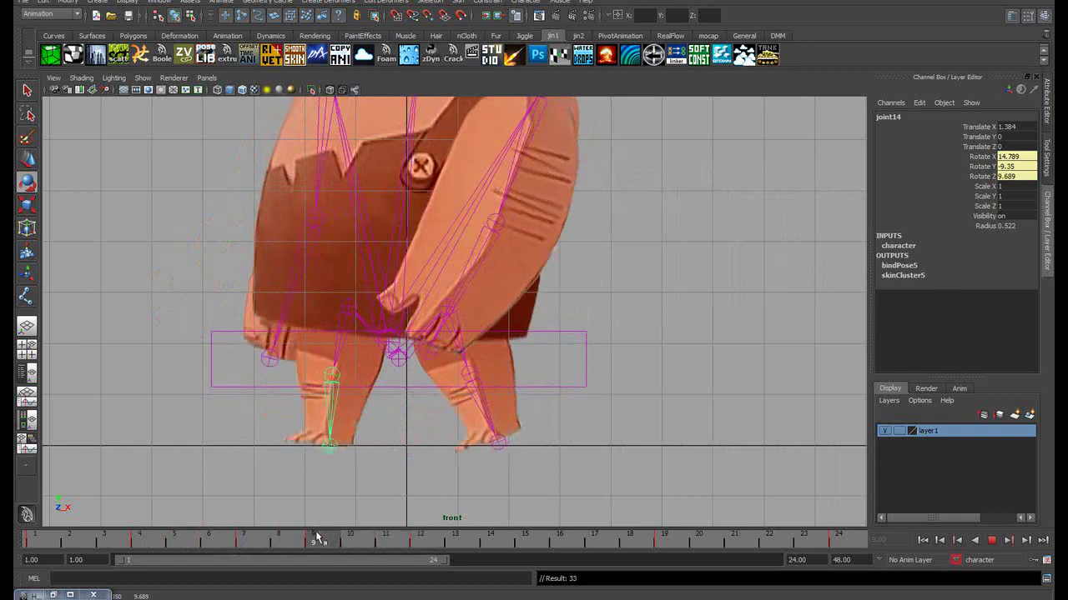
Swing the leg outward from hip joint joint13 at frame 9
{"action": "left_click", "coordinate": [656, 325]}
{"action": "left_click", "coordinate": [342, 343]}
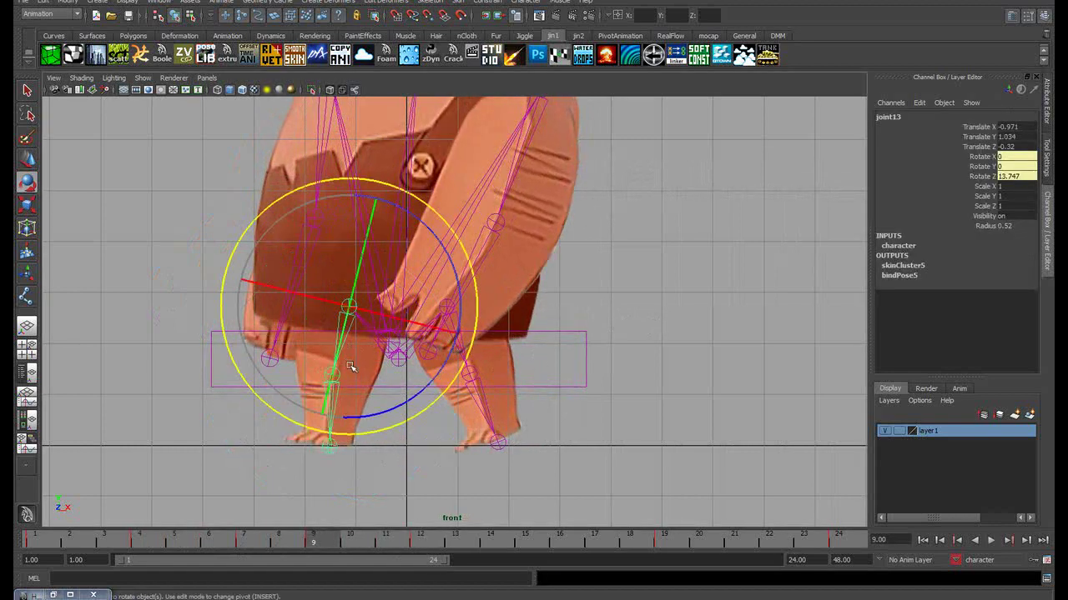
{"action": "mouse_move", "coordinate": [403, 395]}
{"action": "left_mouse_down"}
{"action": "mouse_move", "coordinate": [381, 404]}
{"action": "mouse_move", "coordinate": [530, 389]}
{"action": "left_mouse_up"}
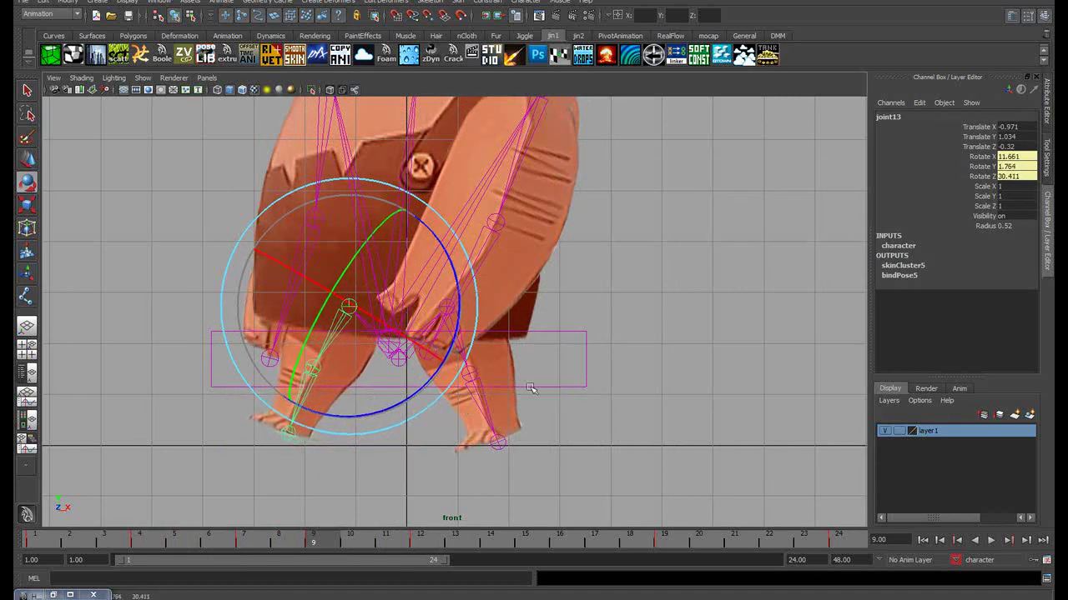
Set knee joint14's Rotate X and Rotate Y to 0 in the Channel Box, then deselect
{"action": "left_click", "coordinate": [330, 388]}
{"action": "left_click", "coordinate": [310, 389]}
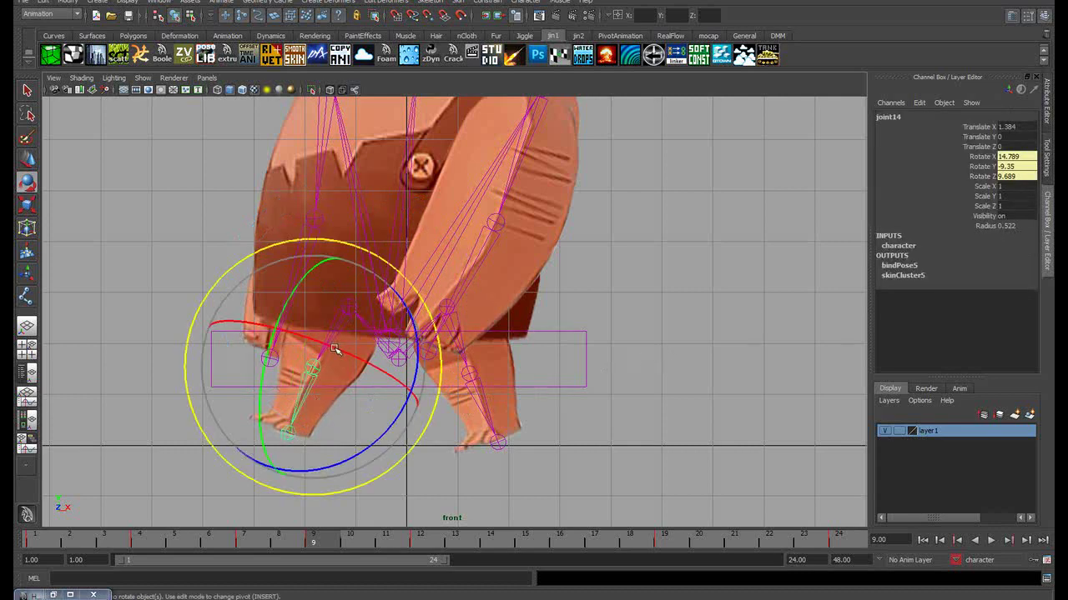
{"action": "left_click_drag", "start_coordinate": [1009, 165], "coordinate": [997, 187]}
{"action": "type", "text": "0"}
{"action": "key", "text": "Return"}
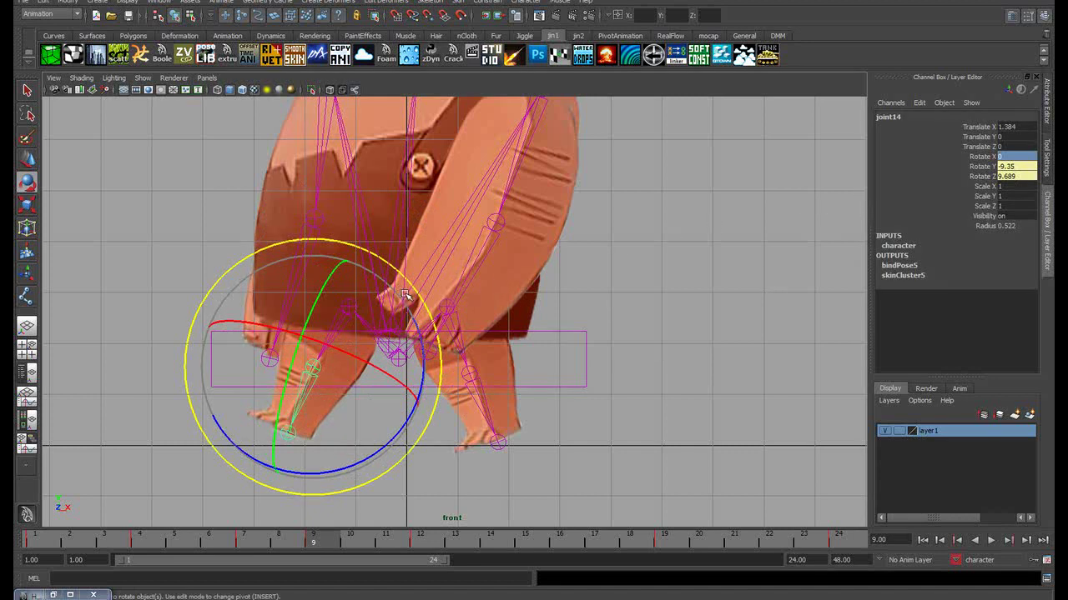
{"action": "left_click", "coordinate": [1019, 168]}
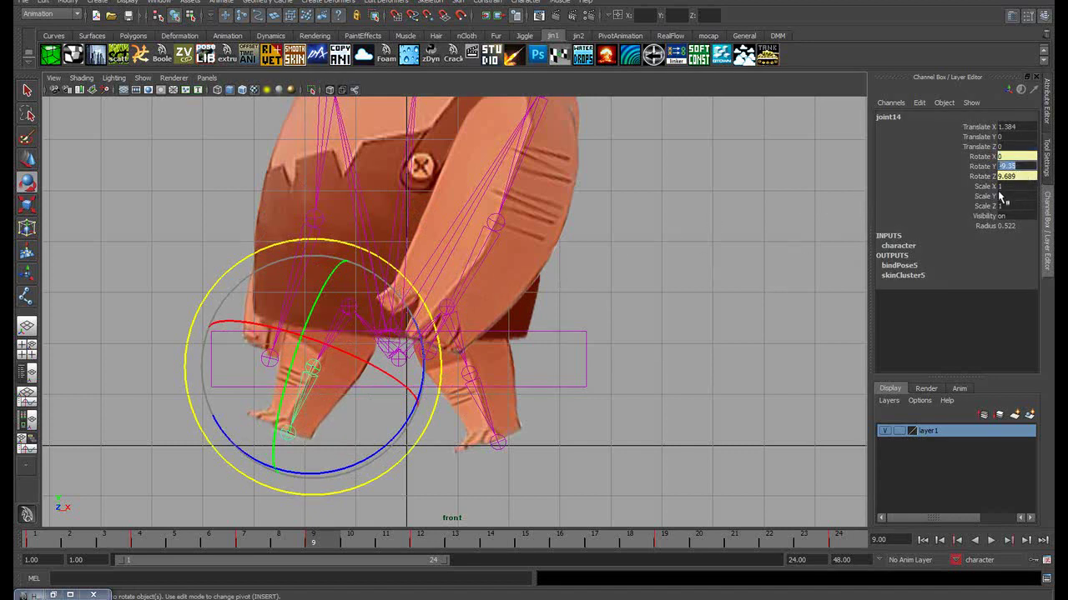
{"action": "type", "text": "0"}
{"action": "key", "text": "Return"}
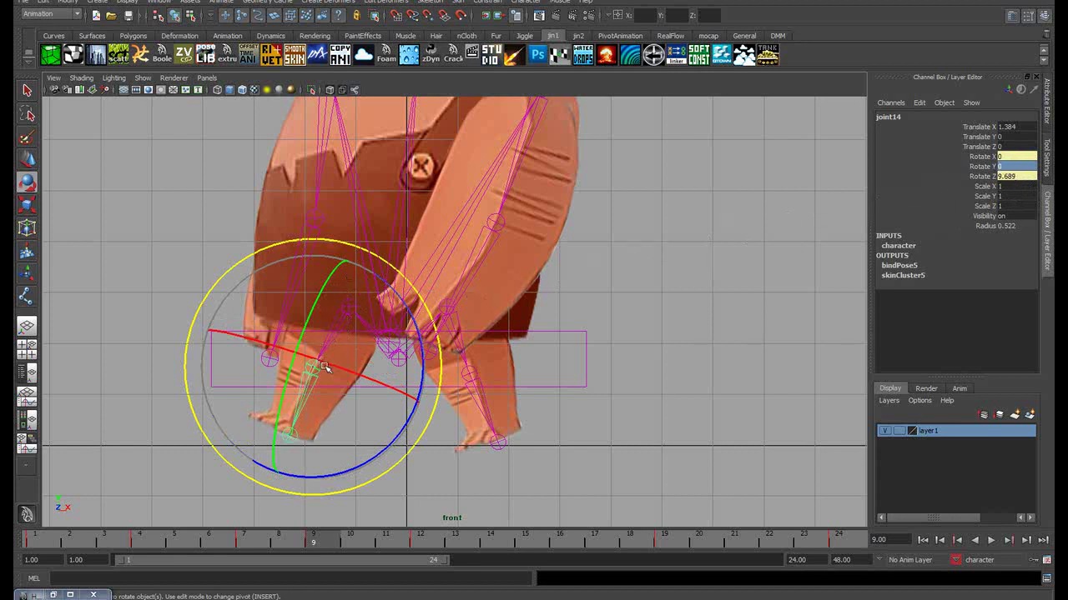
{"action": "left_click_drag", "start_coordinate": [324, 367], "coordinate": [351, 376]}
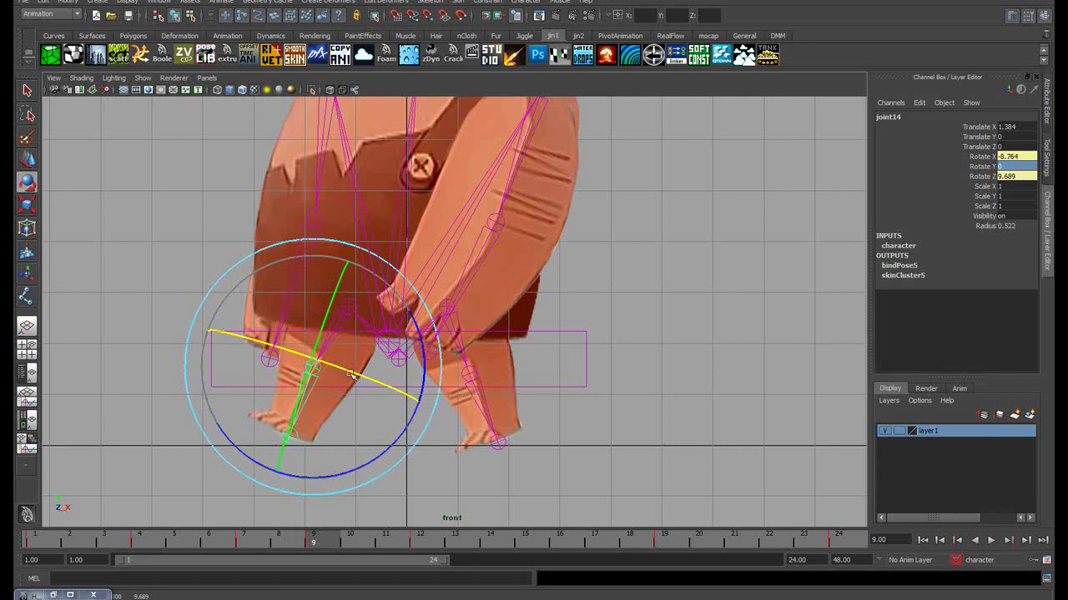
{"action": "type", "text": "0"}
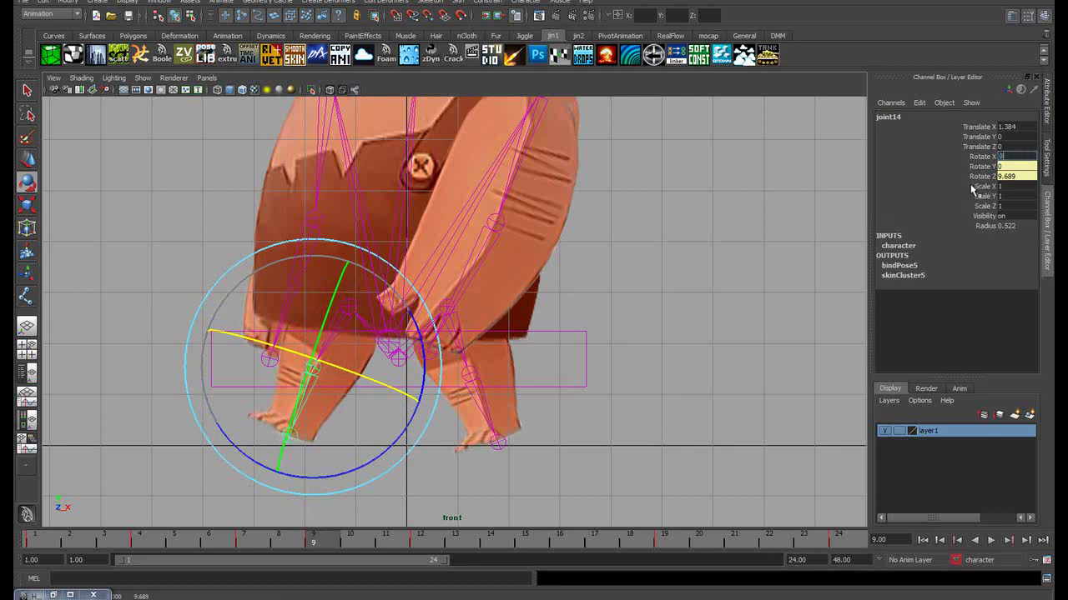
{"action": "key", "text": "Return"}
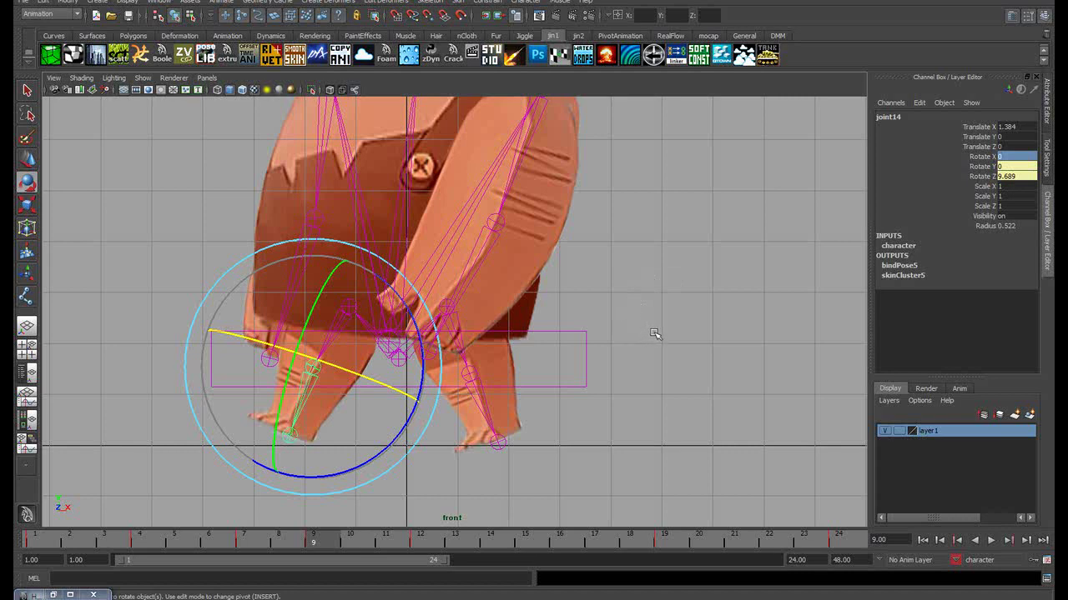
{"action": "left_click", "coordinate": [646, 335]}
Raise the rig slightly with the curve1 control and key it on the character set
{"action": "mouse_move", "coordinate": [315, 542]}
{"action": "left_mouse_down"}
{"action": "mouse_move", "coordinate": [109, 545]}
{"action": "mouse_move", "coordinate": [672, 528]}
{"action": "mouse_move", "coordinate": [20, 546]}
{"action": "mouse_move", "coordinate": [207, 543]}
{"action": "mouse_move", "coordinate": [147, 543]}
{"action": "left_mouse_up"}
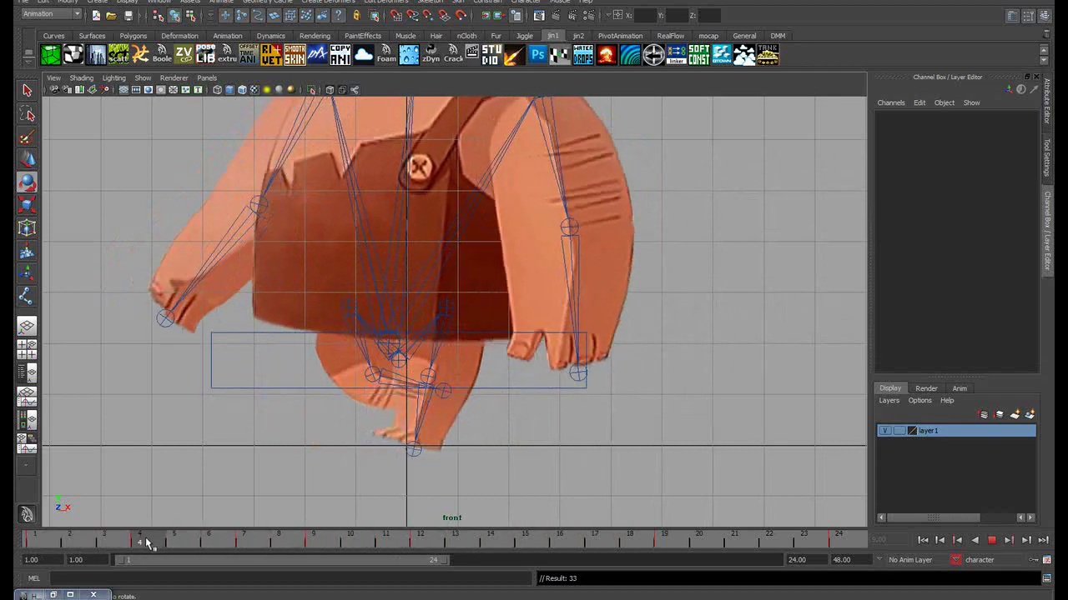
{"action": "left_click", "coordinate": [540, 387]}
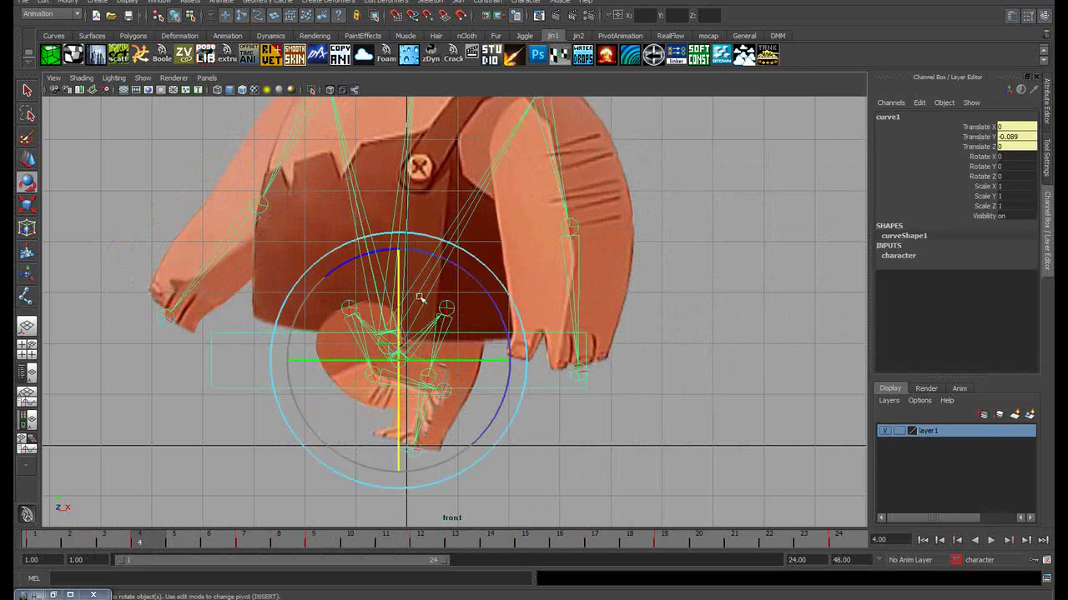
{"action": "key", "text": "w"}
{"action": "left_click_drag", "start_coordinate": [401, 281], "coordinate": [401, 295]}
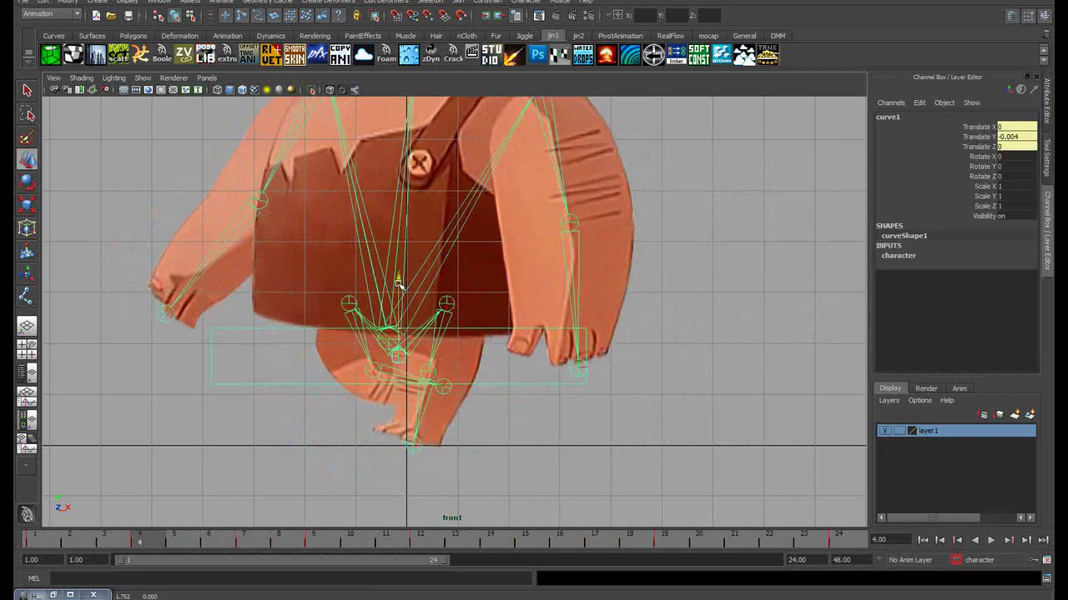
{"action": "key", "text": "s"}
{"action": "left_click_drag", "start_coordinate": [145, 543], "coordinate": [520, 543]}
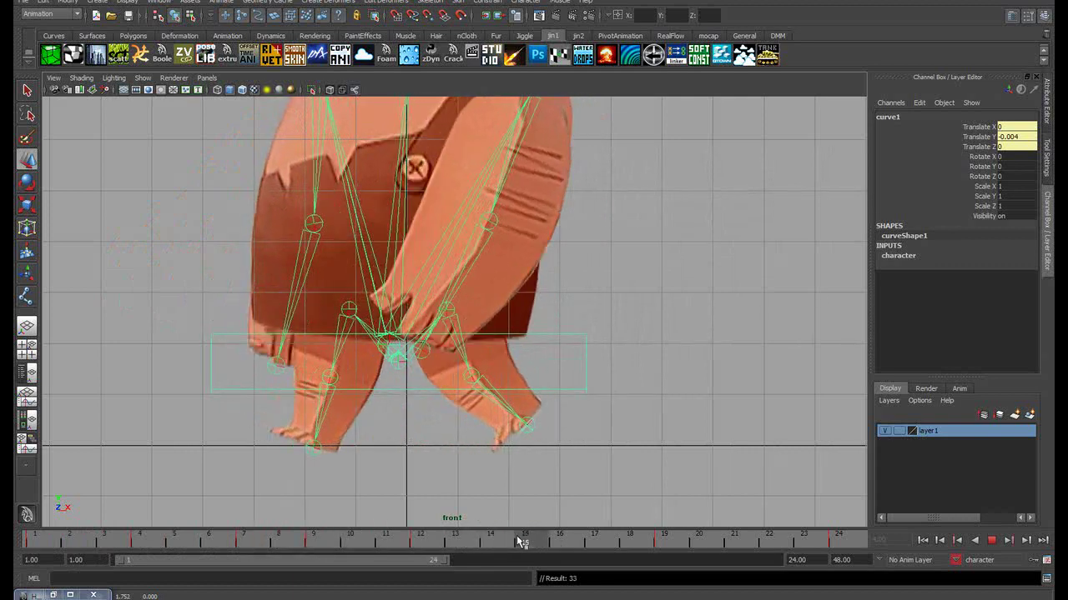
Discard a trial knee rotation on joint11, then nudge curve1 up and key it
{"action": "left_click", "coordinate": [526, 417]}
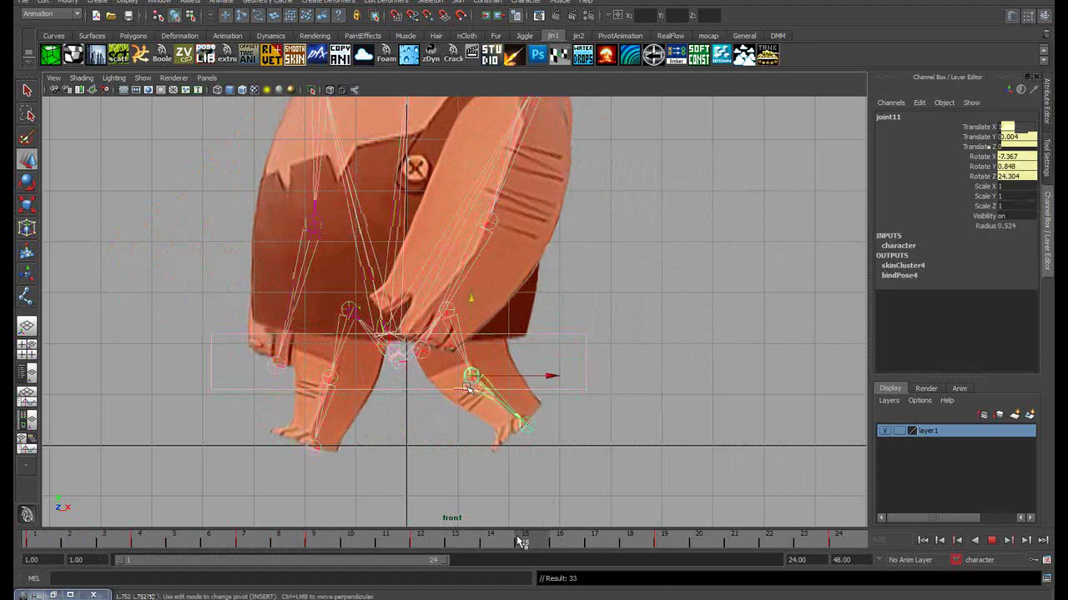
{"action": "key", "text": "e"}
{"action": "mouse_move", "coordinate": [371, 346]}
{"action": "left_mouse_down"}
{"action": "mouse_move", "coordinate": [361, 382]}
{"action": "mouse_move", "coordinate": [379, 430]}
{"action": "mouse_move", "coordinate": [404, 433]}
{"action": "left_mouse_up"}
{"action": "key", "text": "ctrl+z"}
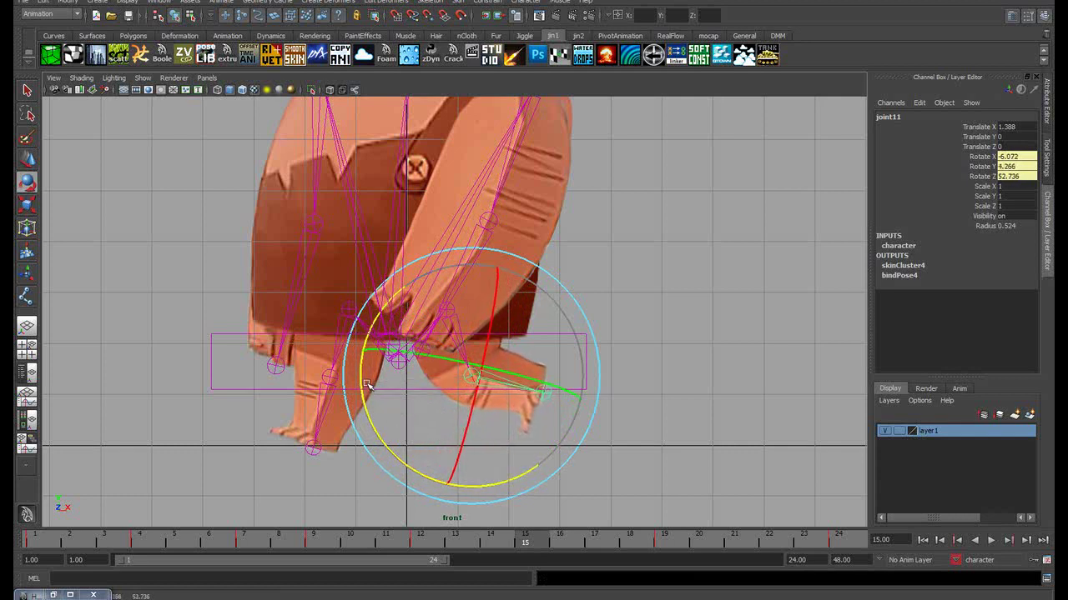
{"action": "key", "text": "q"}
{"action": "left_click", "coordinate": [585, 361]}
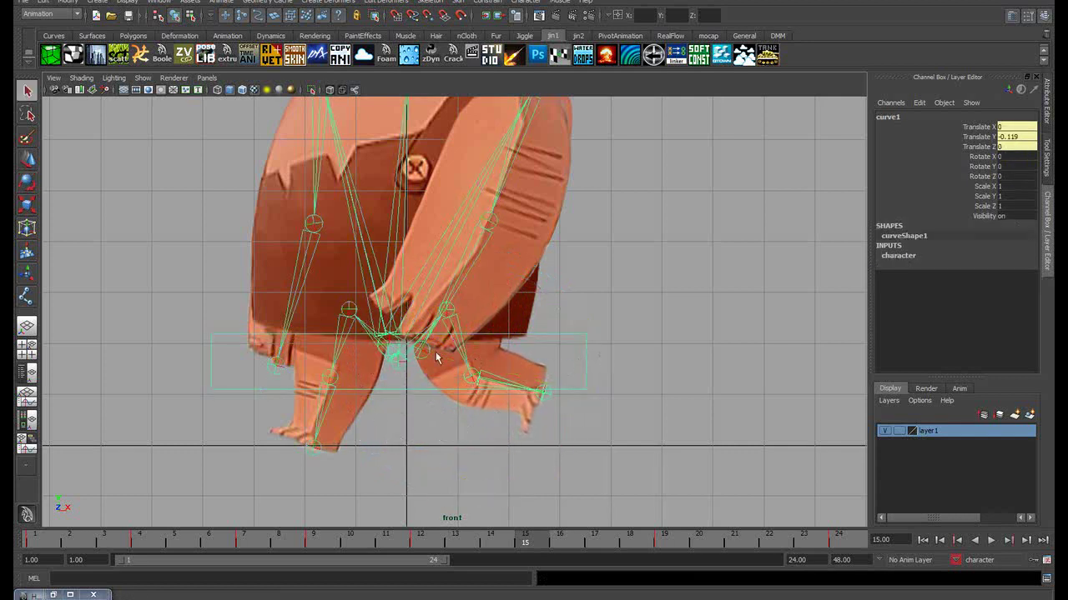
{"action": "key", "text": "w"}
{"action": "left_click_drag", "start_coordinate": [397, 290], "coordinate": [399, 280]}
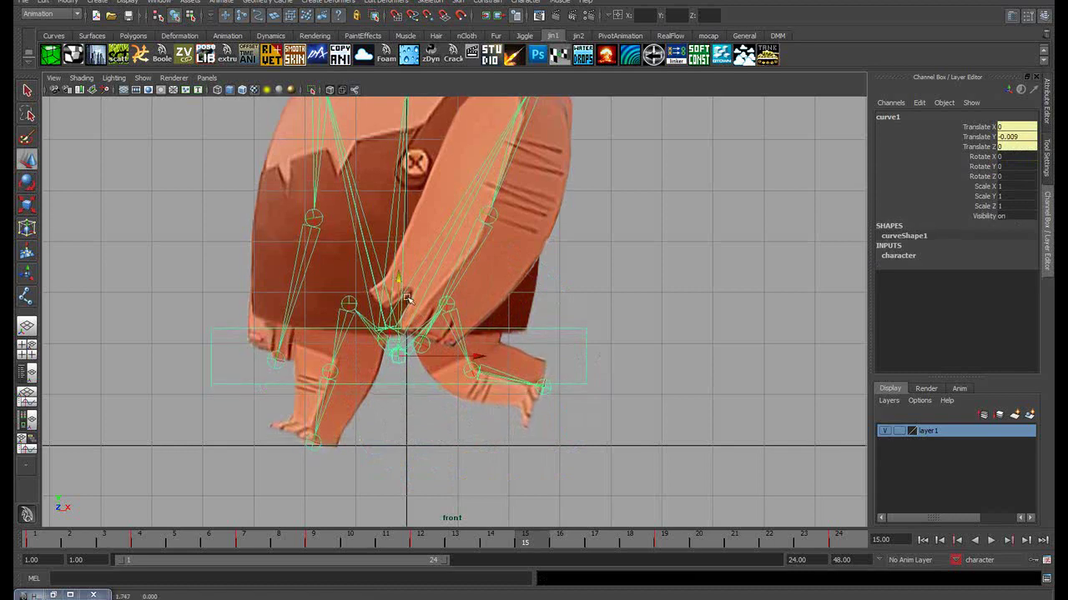
{"action": "key", "text": "s"}
At frame 19, rotate right leg joint10 on Z into a new stride and key it
{"action": "mouse_move", "coordinate": [512, 546]}
{"action": "left_mouse_down"}
{"action": "mouse_move", "coordinate": [429, 552]}
{"action": "mouse_move", "coordinate": [668, 544]}
{"action": "left_mouse_up"}
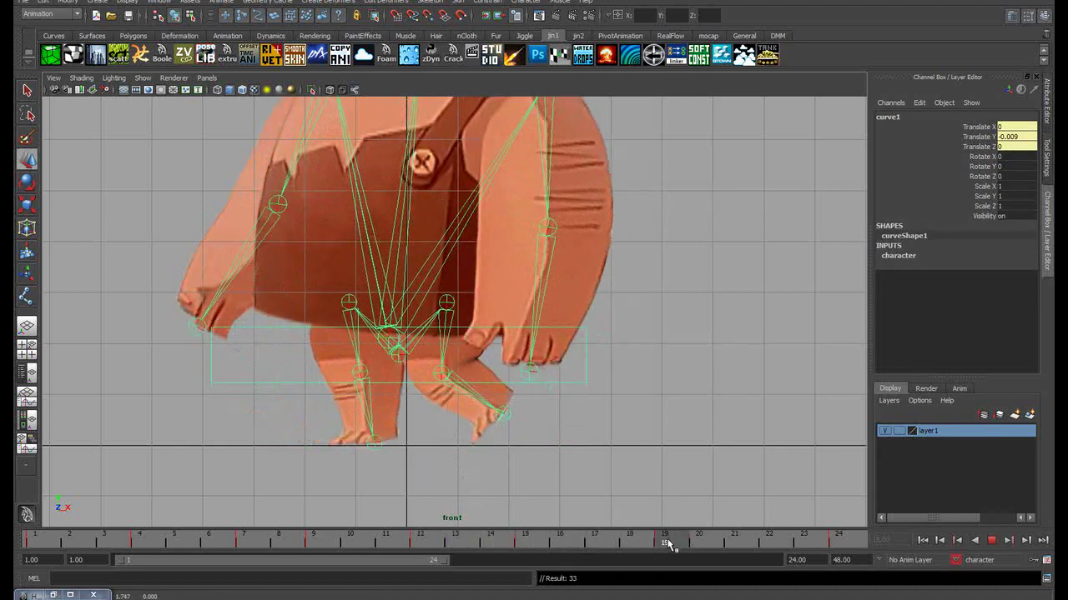
{"action": "left_click", "coordinate": [649, 380]}
{"action": "left_click", "coordinate": [442, 354]}
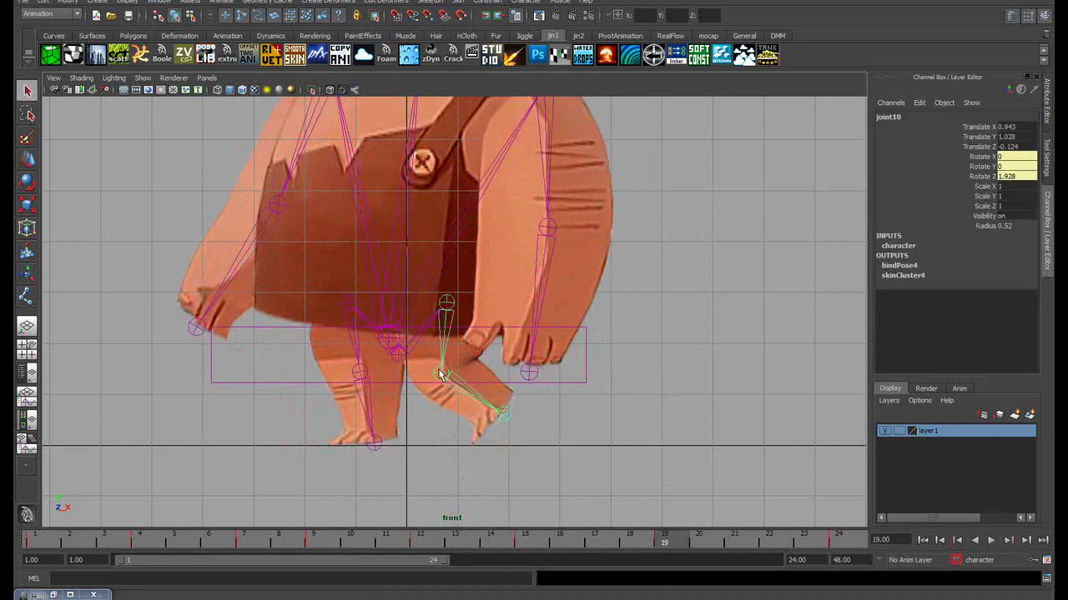
{"action": "key", "text": "e"}
{"action": "mouse_move", "coordinate": [477, 412]}
{"action": "left_mouse_down"}
{"action": "mouse_move", "coordinate": [439, 413]}
{"action": "mouse_move", "coordinate": [458, 424]}
{"action": "left_mouse_up"}
{"action": "key", "text": "q"}
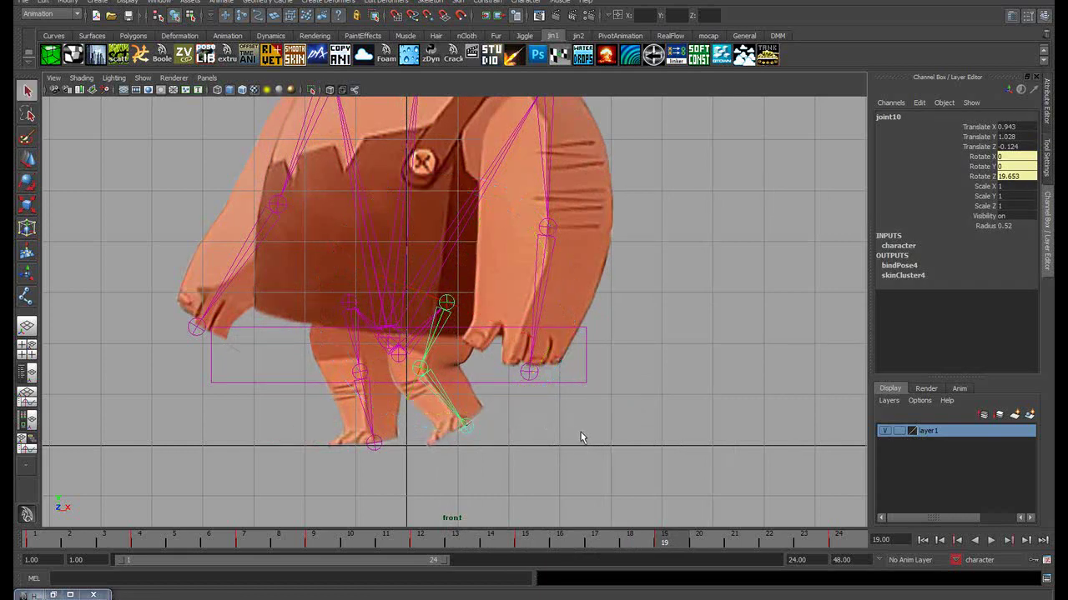
{"action": "key", "text": "s"}
At frame 21, bend lower leg joint11 to rotations -9.983, -2.861, 11.697 and play back
{"action": "key", "text": "alt+v"}
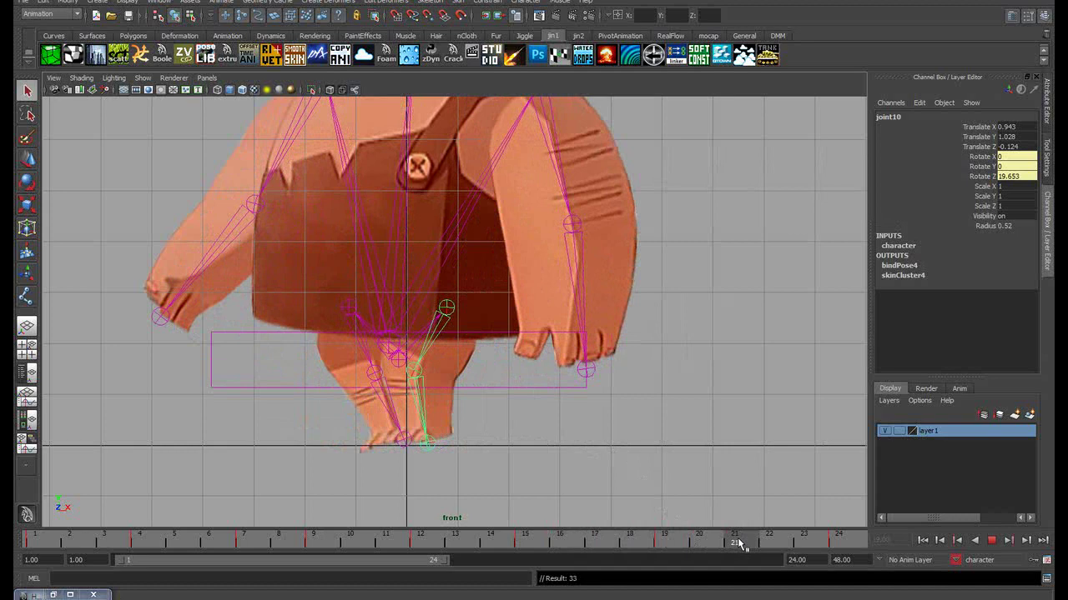
{"action": "key", "text": "alt+v"}
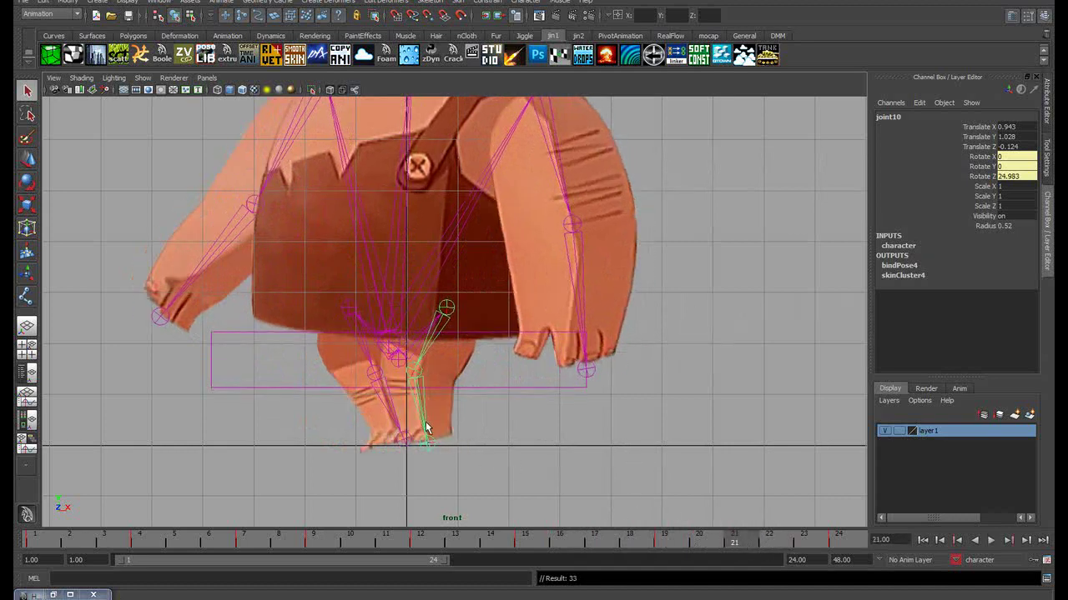
{"action": "key", "text": "e"}
{"action": "left_click_drag", "start_coordinate": [441, 429], "coordinate": [516, 439]}
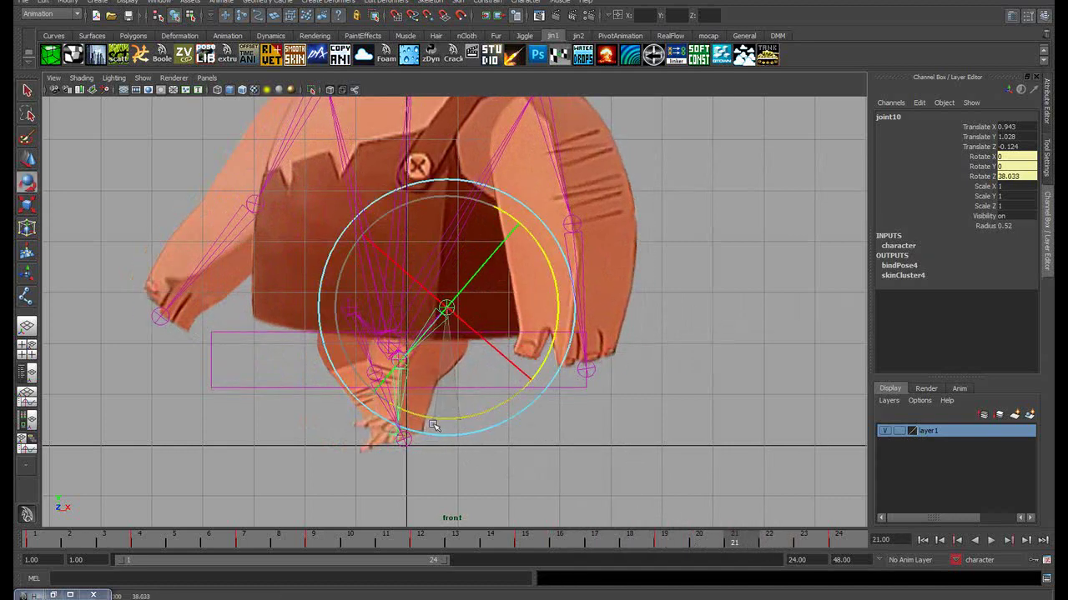
{"action": "key", "text": "ctrl+z"}
{"action": "left_click", "coordinate": [516, 439]}
{"action": "left_click", "coordinate": [425, 417]}
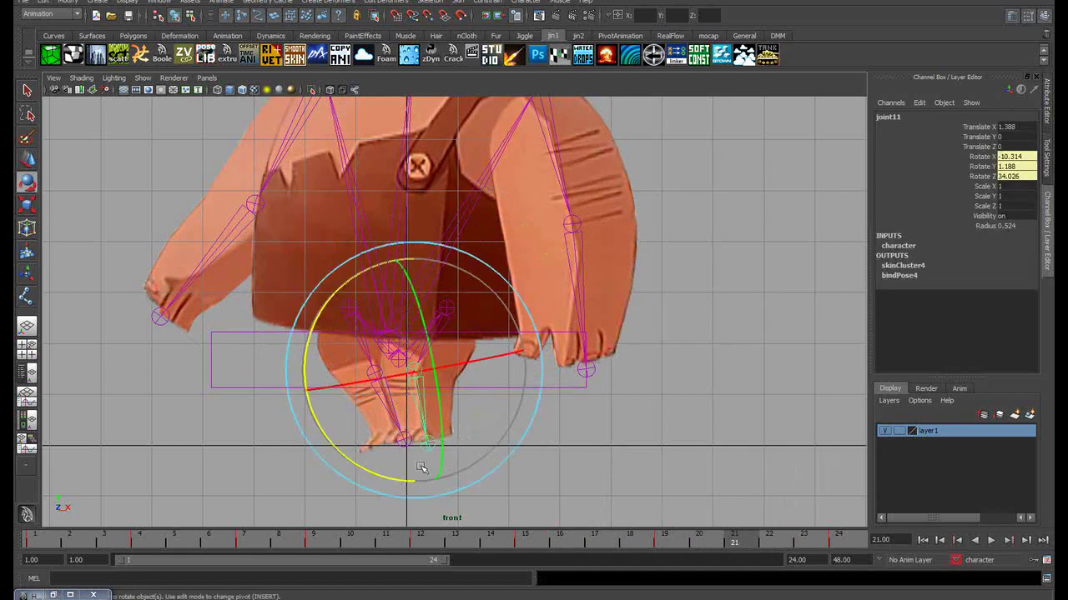
{"action": "mouse_move", "coordinate": [422, 468]}
{"action": "left_mouse_down"}
{"action": "mouse_move", "coordinate": [386, 481]}
{"action": "mouse_move", "coordinate": [357, 472]}
{"action": "left_mouse_up"}
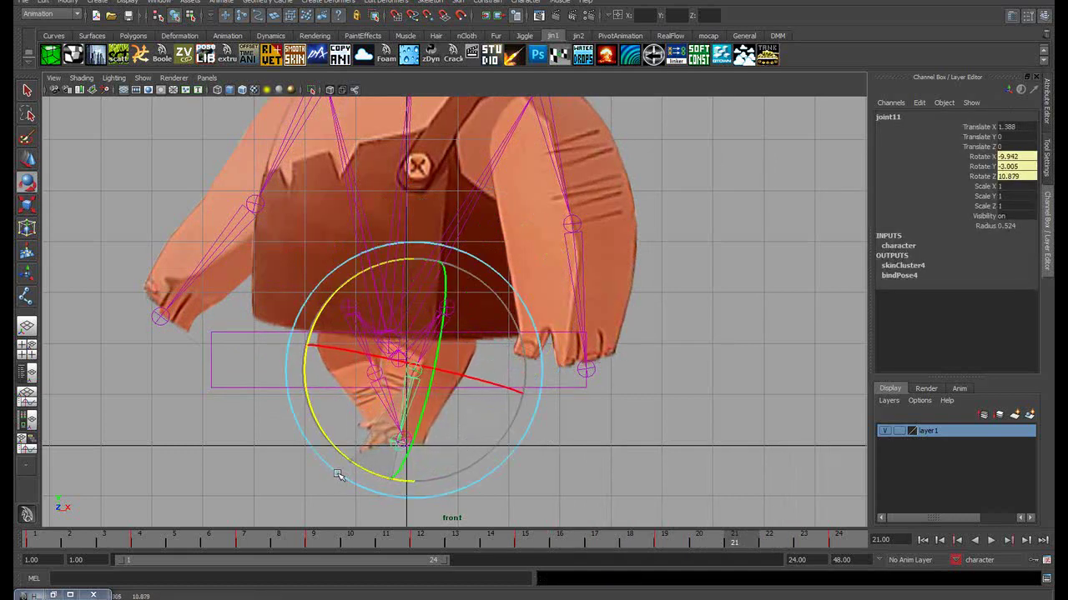
{"action": "key", "text": "alt+v"}
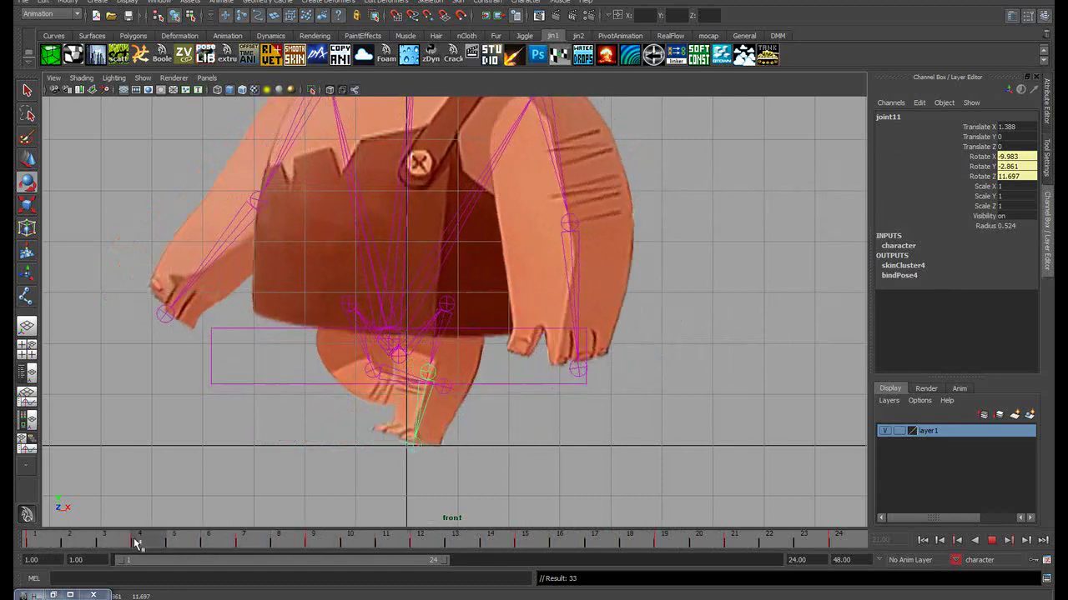
At frame 7, swing the other leg's joint13 to a Z rotation of 17.251
{"action": "left_click", "coordinate": [246, 541]}
{"action": "left_click", "coordinate": [287, 401]}
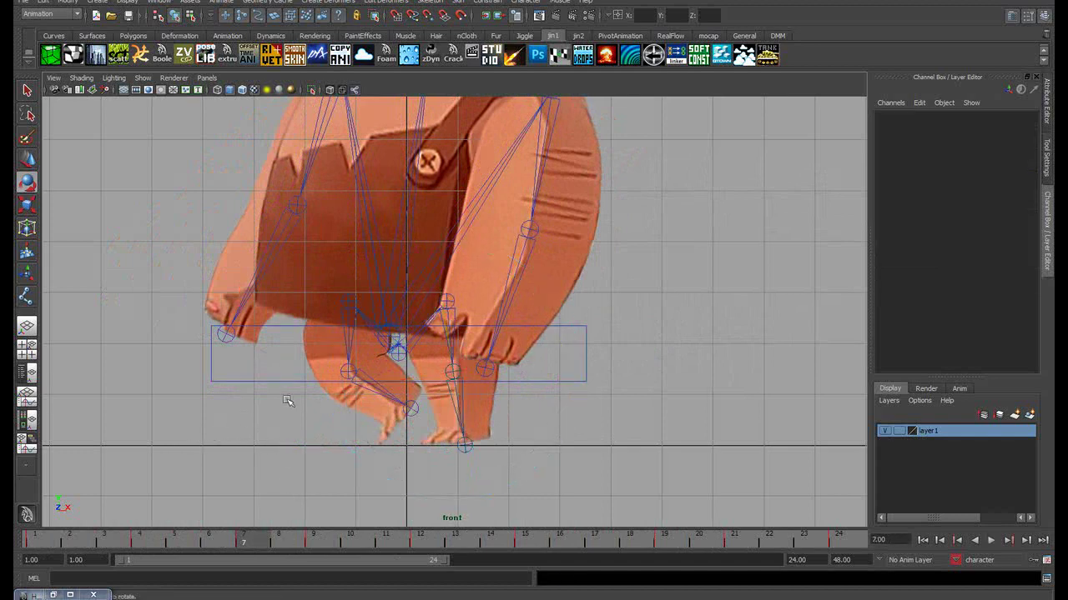
{"action": "left_click", "coordinate": [350, 343]}
{"action": "left_click_drag", "start_coordinate": [351, 343], "coordinate": [334, 382]}
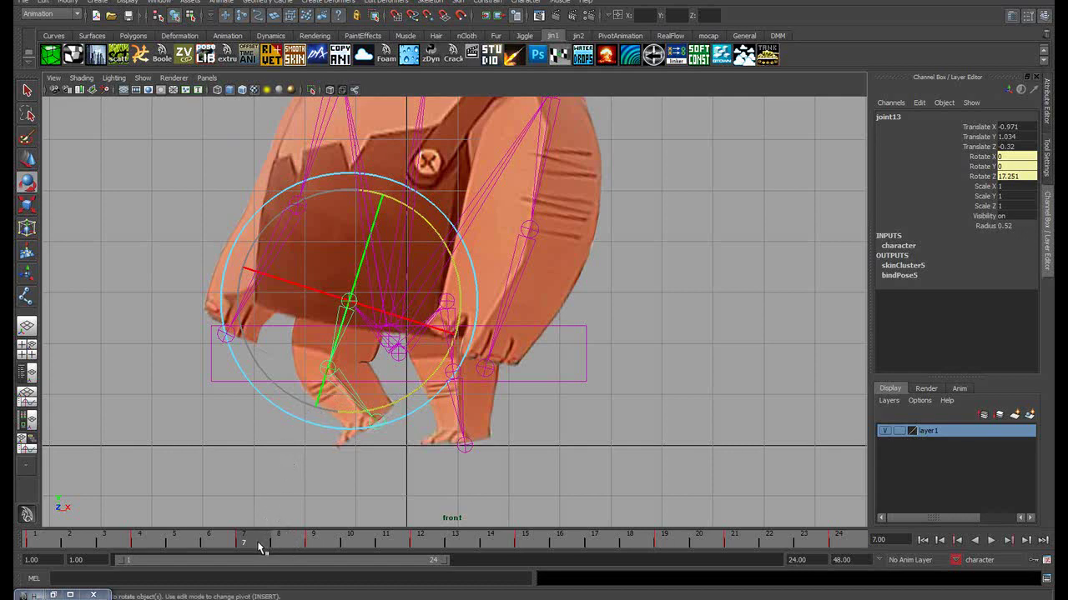
{"action": "key", "text": "alt+v"}
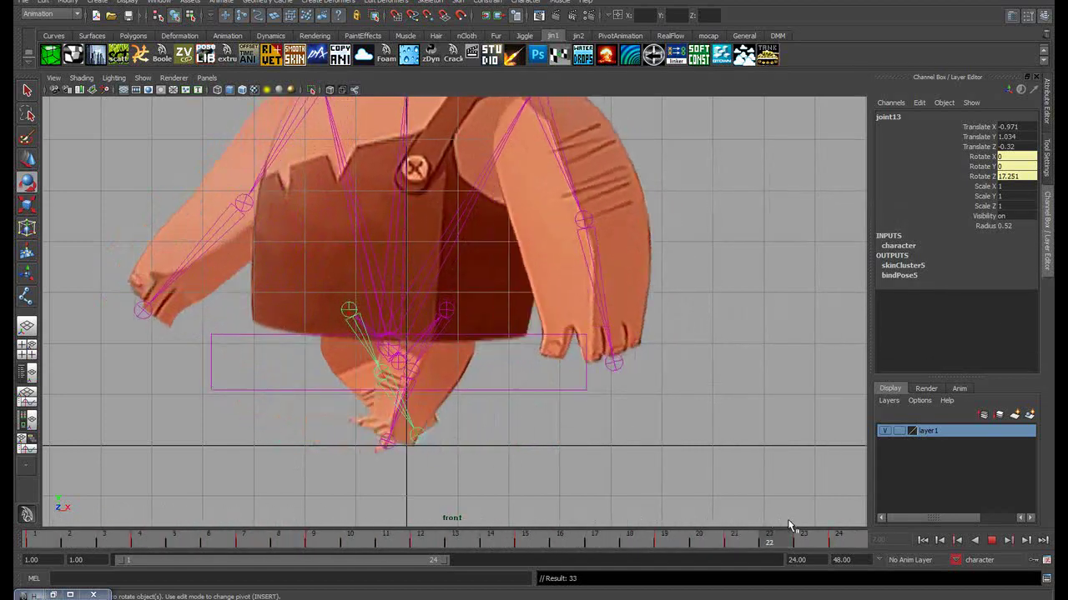
Play the walk from frame 1 and scrub frames 3 to 9 to check the motion
{"action": "scroll", "coordinate": [417, 376], "scroll_direction": "down", "scroll_amount": 3}
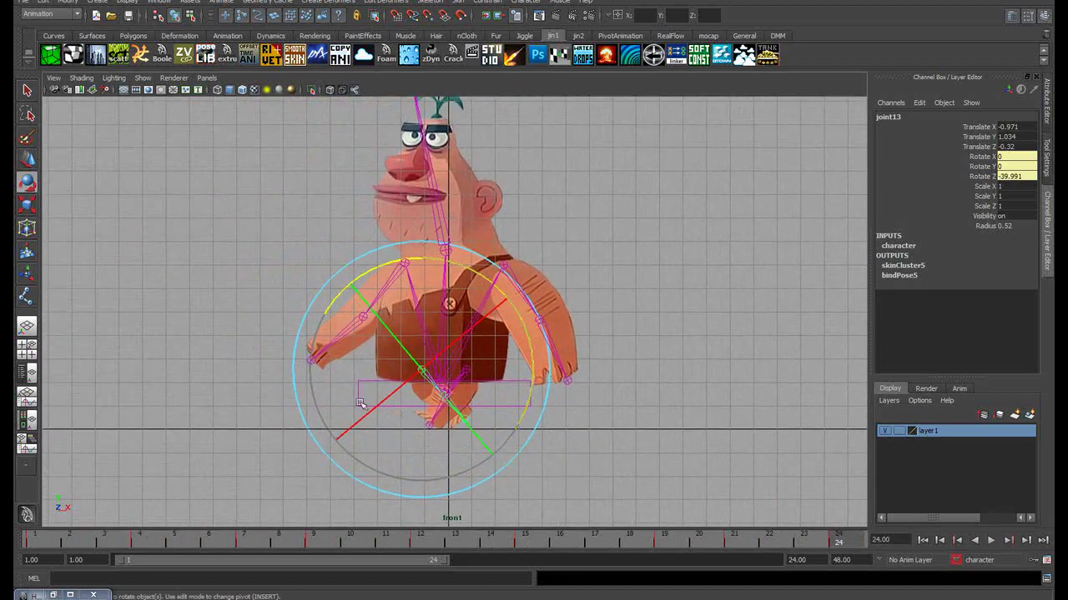
{"action": "scroll", "coordinate": [360, 404], "scroll_direction": "up", "scroll_amount": 2}
{"action": "left_click", "coordinate": [179, 544]}
{"action": "key", "text": "alt+v"}
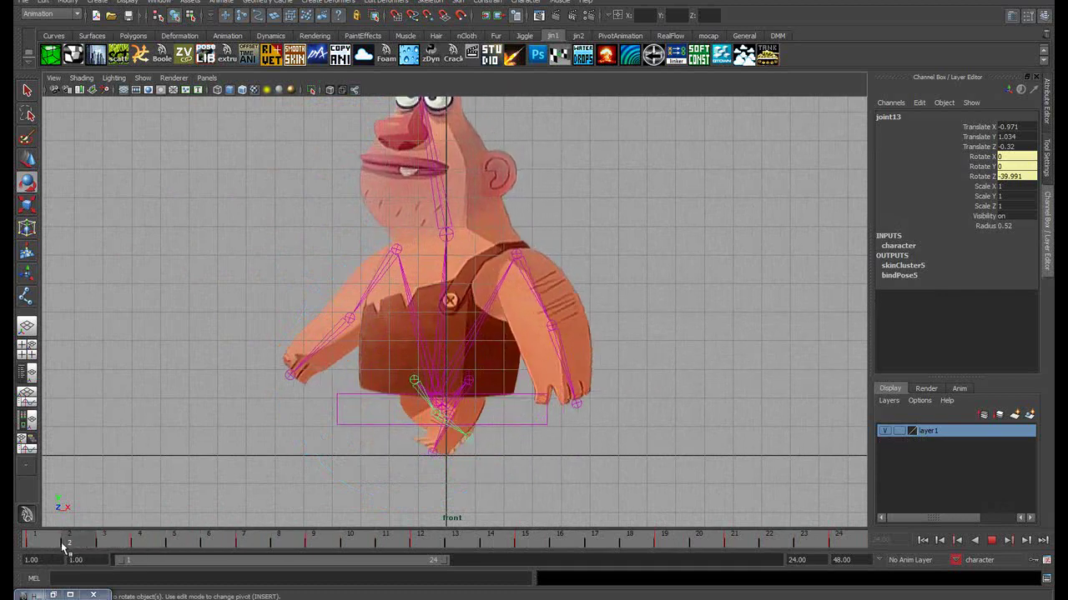
{"action": "left_click", "coordinate": [38, 542]}
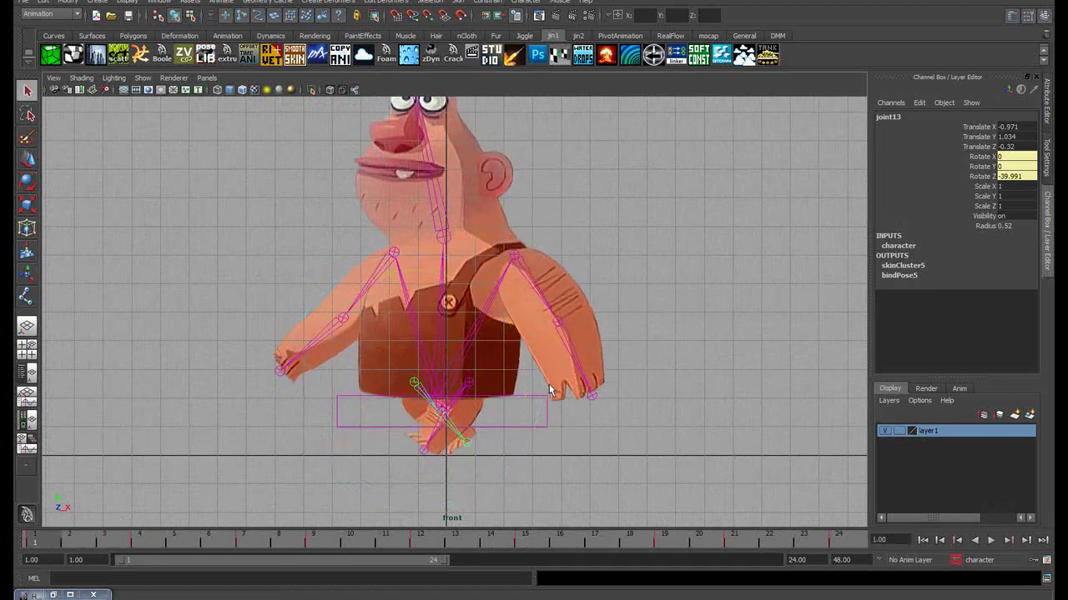
{"action": "scroll", "coordinate": [549, 388], "scroll_direction": "up", "scroll_amount": 1}
{"action": "middle_click_drag", "start_coordinate": [520, 358], "coordinate": [497, 343], "text": "alt"}
{"action": "key", "text": "alt+v"}
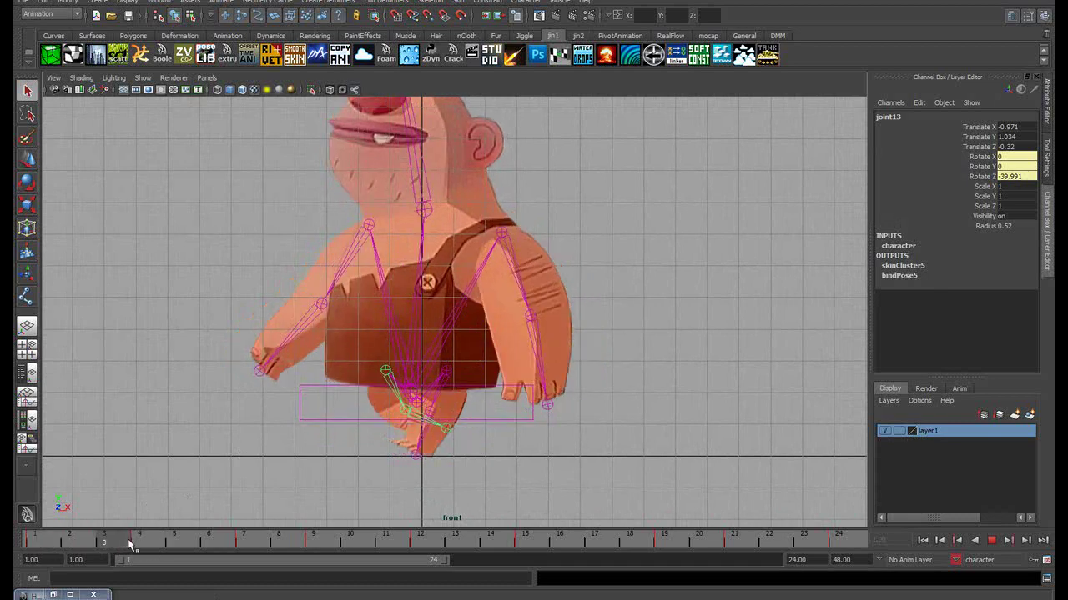
{"action": "mouse_move", "coordinate": [127, 539]}
{"action": "left_mouse_down"}
{"action": "mouse_move", "coordinate": [315, 540]}
{"action": "mouse_move", "coordinate": [34, 542]}
{"action": "left_mouse_up"}
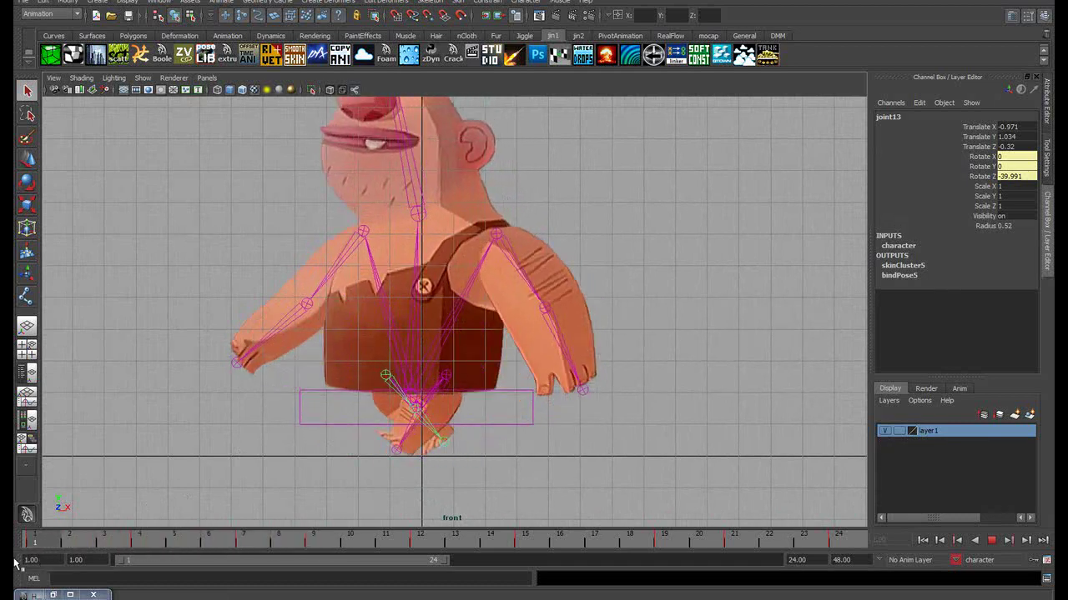
{"action": "right_click_drag", "start_coordinate": [362, 405], "coordinate": [564, 304], "text": "alt"}
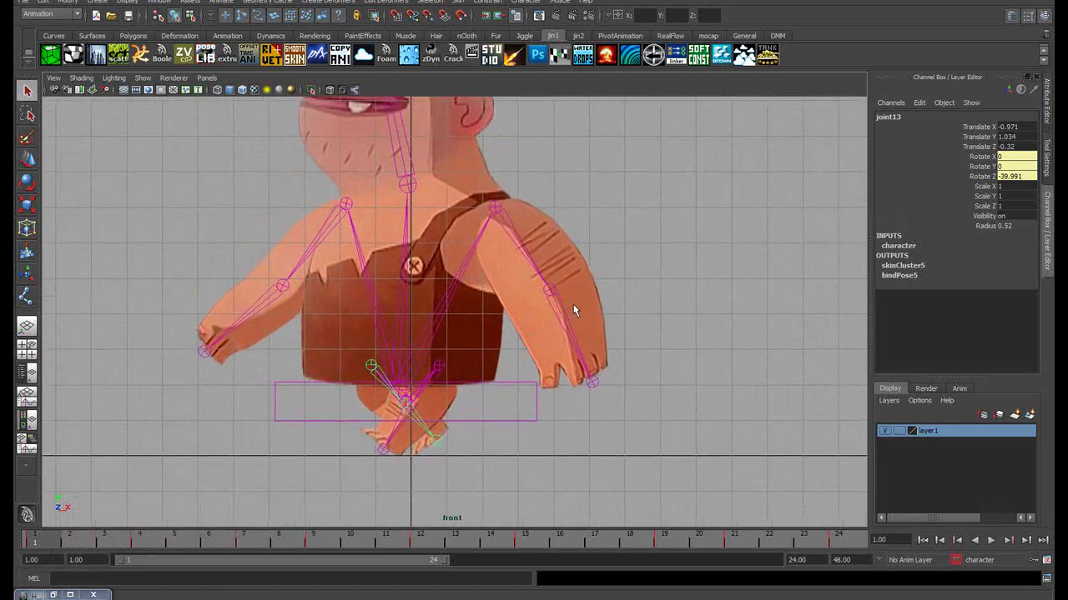
{"action": "left_click", "coordinate": [570, 327]}
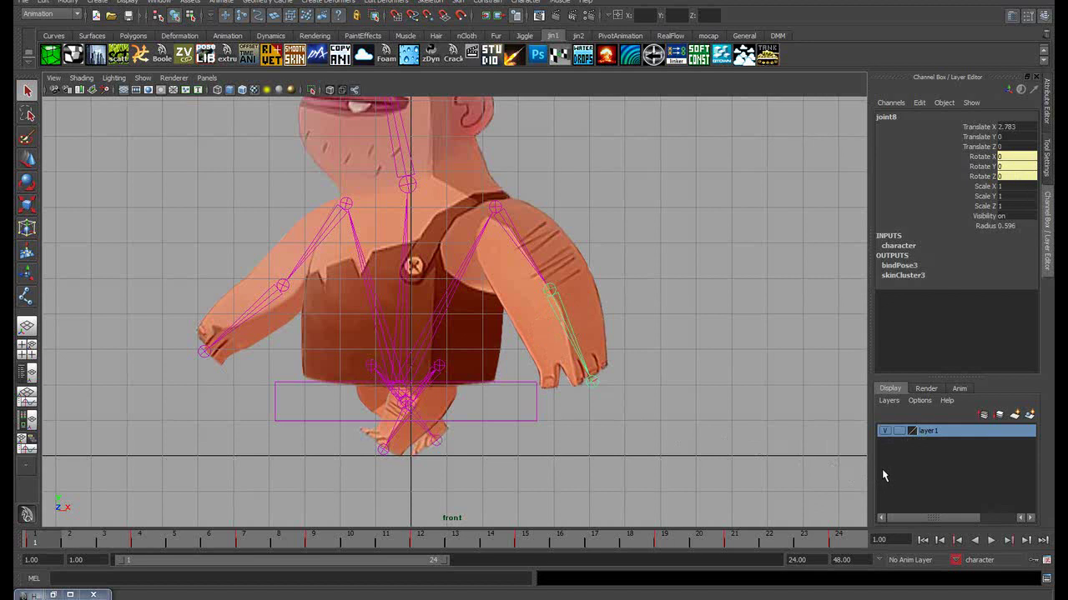
Set the character set to None and delete the arm's keys in an early frame range
{"action": "left_click", "coordinate": [982, 560]}
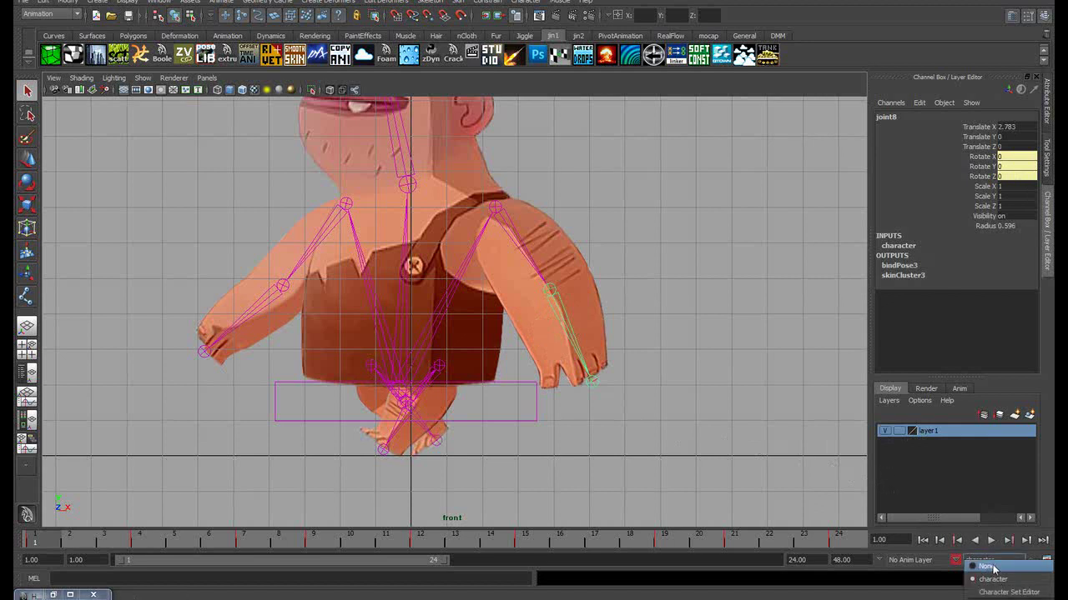
{"action": "left_click", "coordinate": [985, 565]}
{"action": "middle_click_drag", "start_coordinate": [377, 442], "coordinate": [383, 419], "text": "alt"}
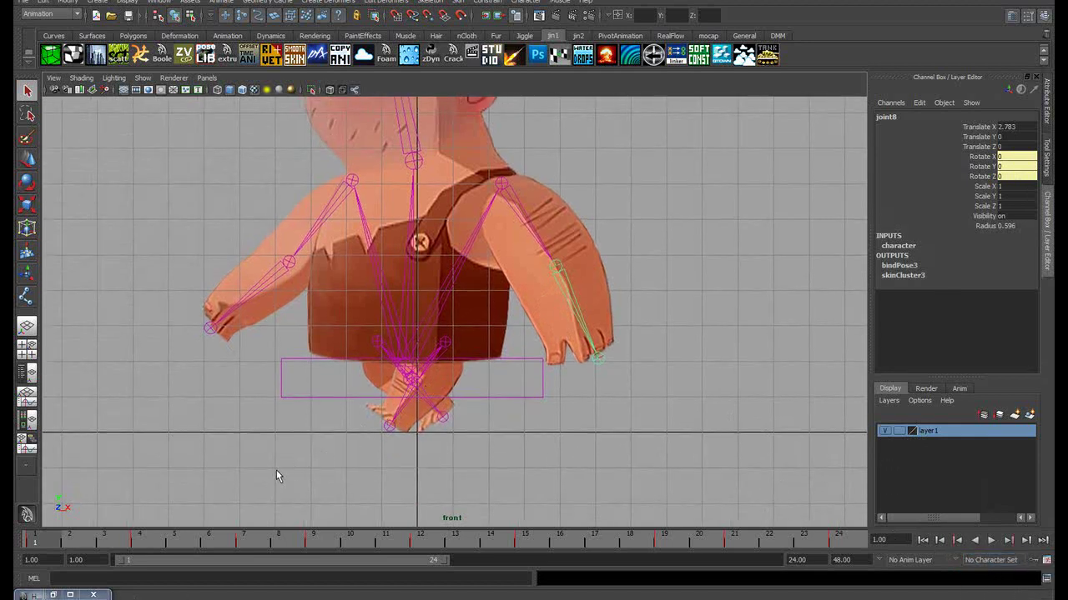
{"action": "left_click_drag", "start_coordinate": [107, 543], "coordinate": [340, 547]}
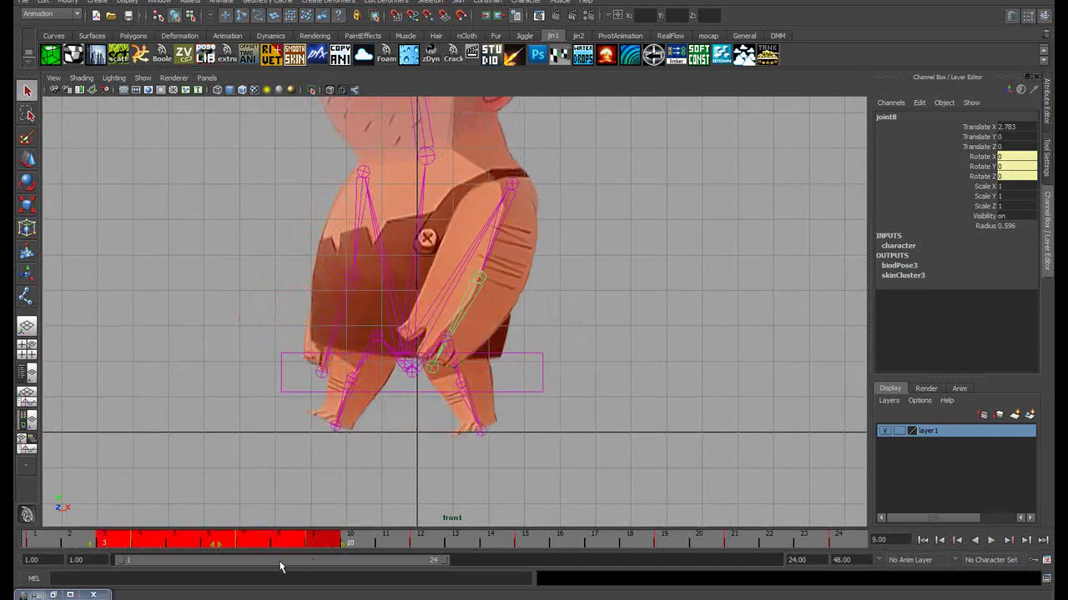
{"action": "right_click", "coordinate": [221, 543]}
{"action": "left_click", "coordinate": [251, 455]}
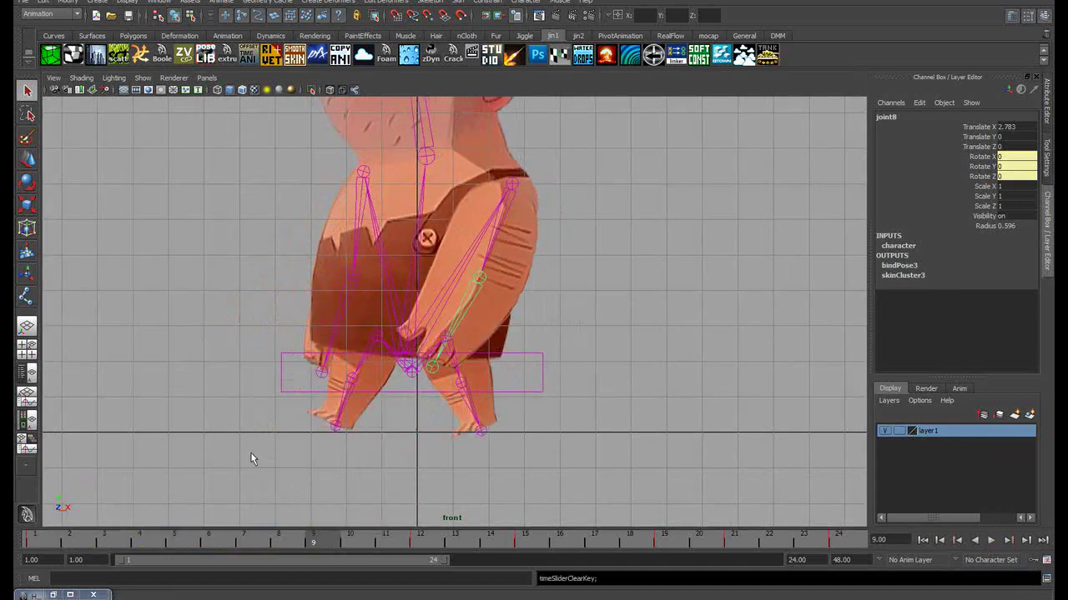
Delete the arm's keys in frames 14 to 22 and play the walk
{"action": "mouse_move", "coordinate": [337, 550]}
{"action": "left_mouse_down"}
{"action": "mouse_move", "coordinate": [178, 543]}
{"action": "mouse_move", "coordinate": [517, 553]}
{"action": "mouse_move", "coordinate": [755, 543]}
{"action": "left_mouse_up"}
{"action": "right_click", "coordinate": [622, 547]}
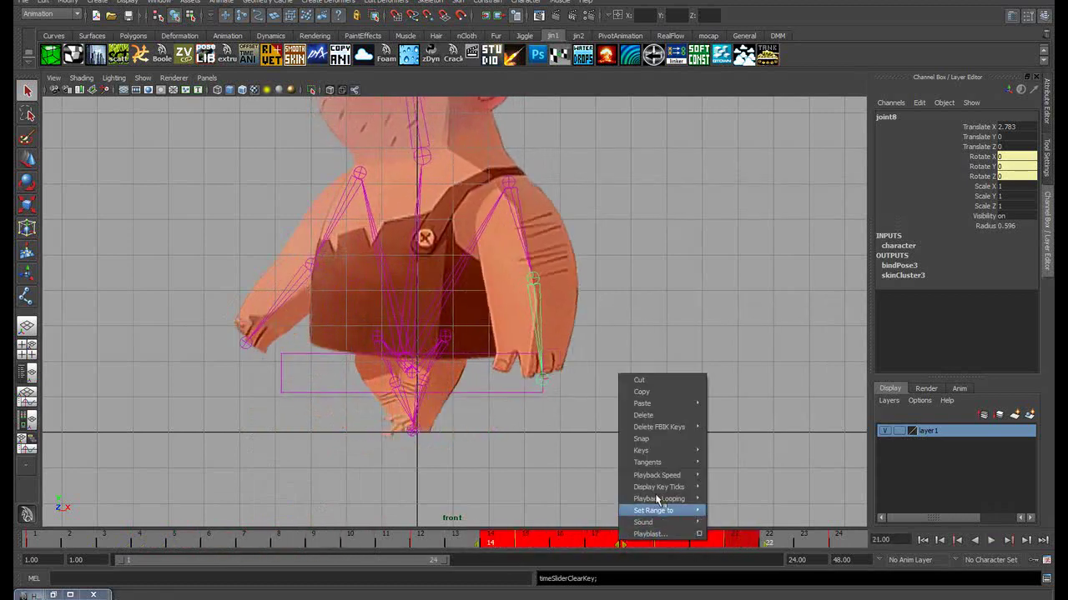
{"action": "left_click", "coordinate": [659, 414]}
{"action": "key", "text": "alt+v"}
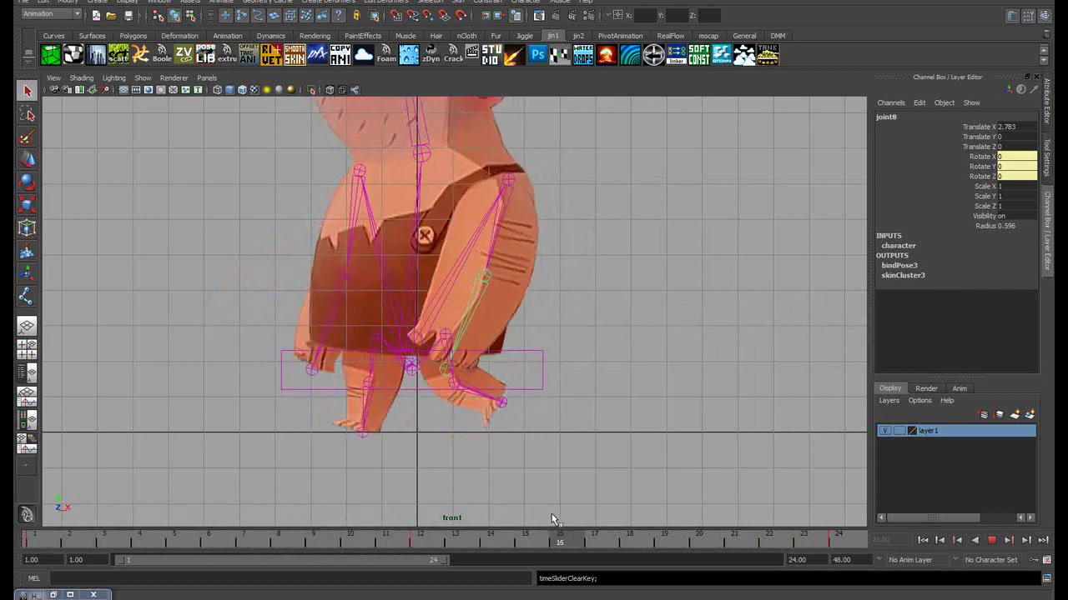
{"action": "mouse_move", "coordinate": [615, 507]}
{"action": "left_mouse_down"}
{"action": "mouse_move", "coordinate": [436, 514]}
{"action": "mouse_move", "coordinate": [592, 502]}
{"action": "left_mouse_up"}
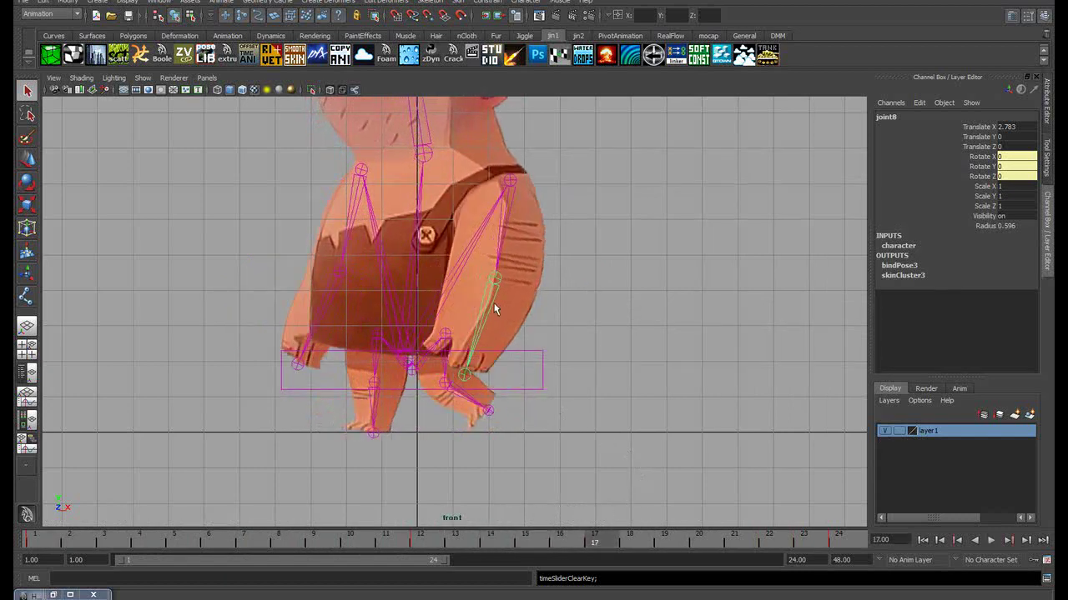
At frame 17, rotate arm joint8 to Z 20.83 and key only its rotation channels
{"action": "key", "text": "e"}
{"action": "left_click_drag", "start_coordinate": [554, 381], "coordinate": [521, 366]}
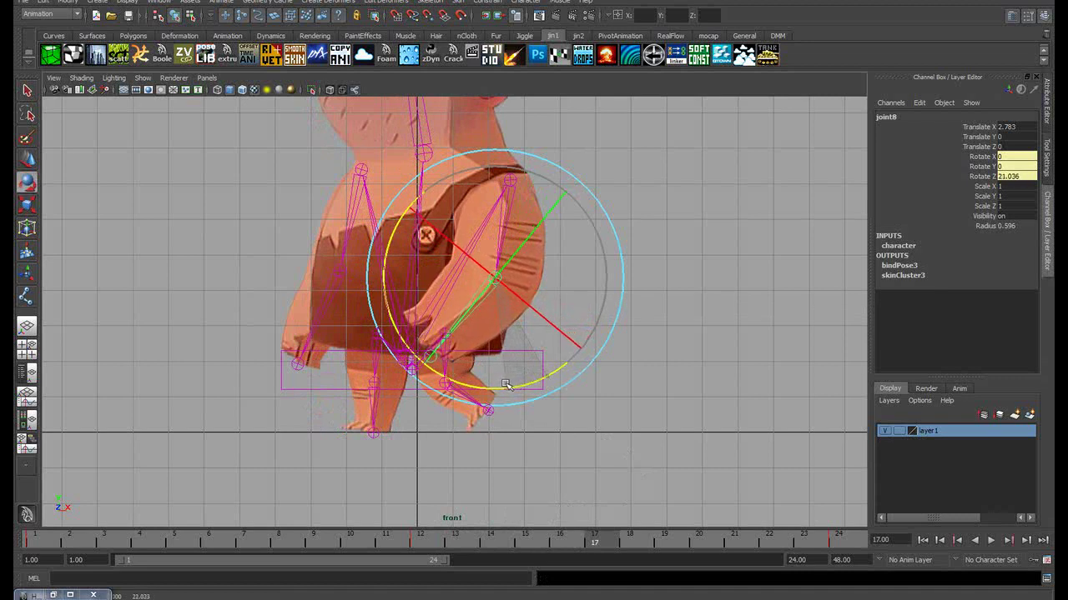
{"action": "key", "text": "s"}
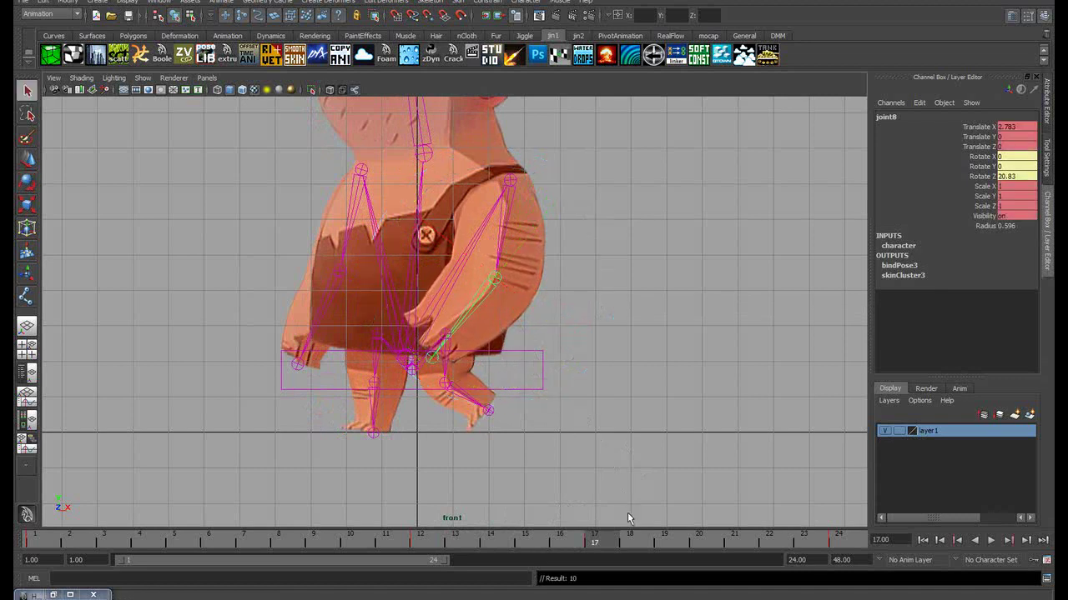
{"action": "key", "text": "ctrl+z"}
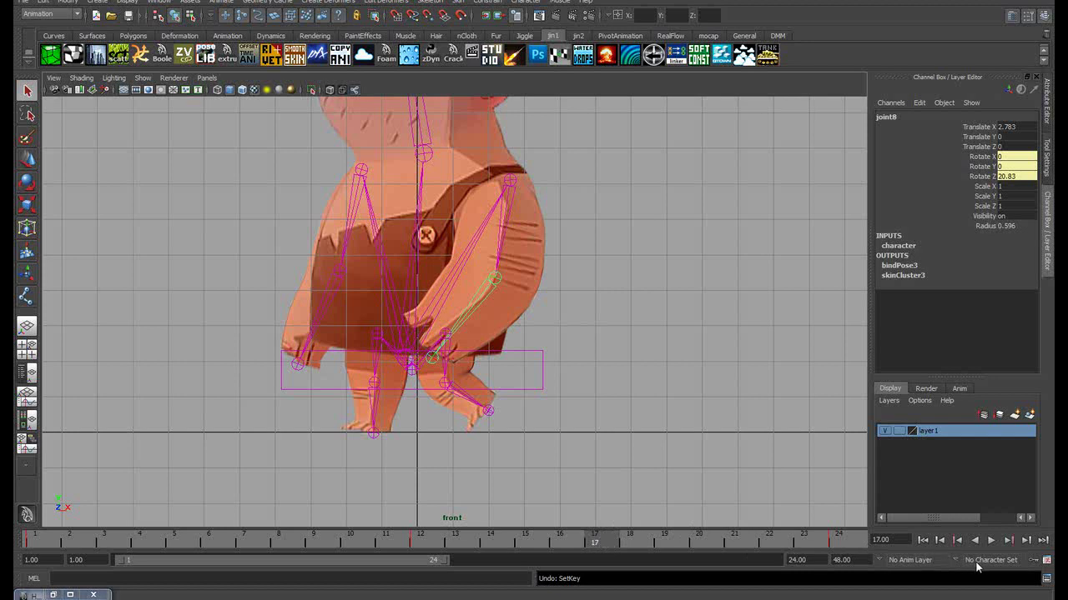
{"action": "left_click_drag", "start_coordinate": [982, 157], "coordinate": [981, 177]}
{"action": "right_click", "coordinate": [955, 191]}
{"action": "left_click", "coordinate": [953, 171]}
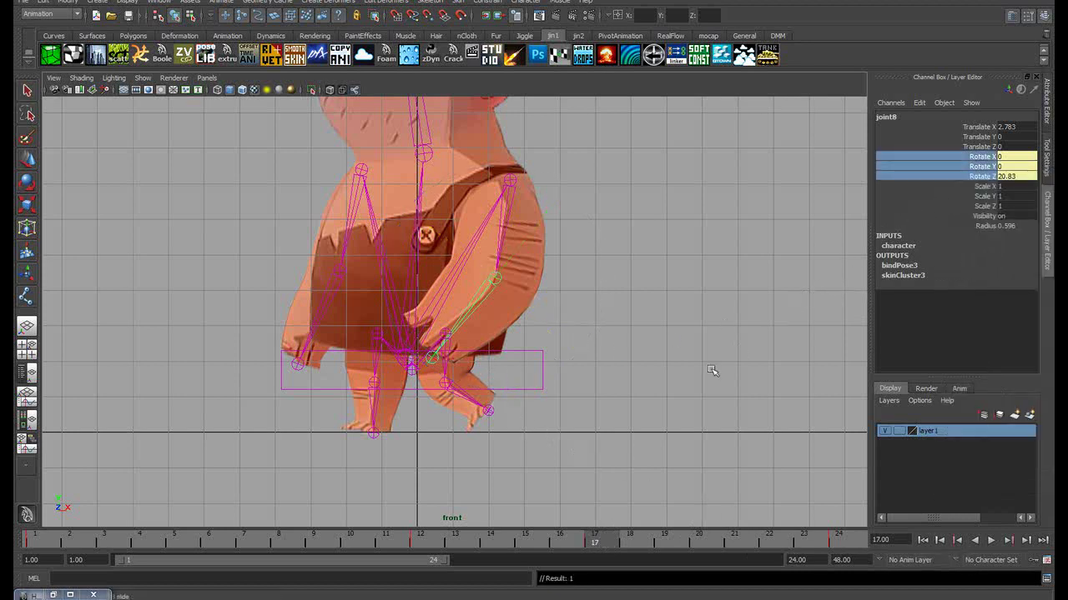
{"action": "key", "text": "alt+v"}
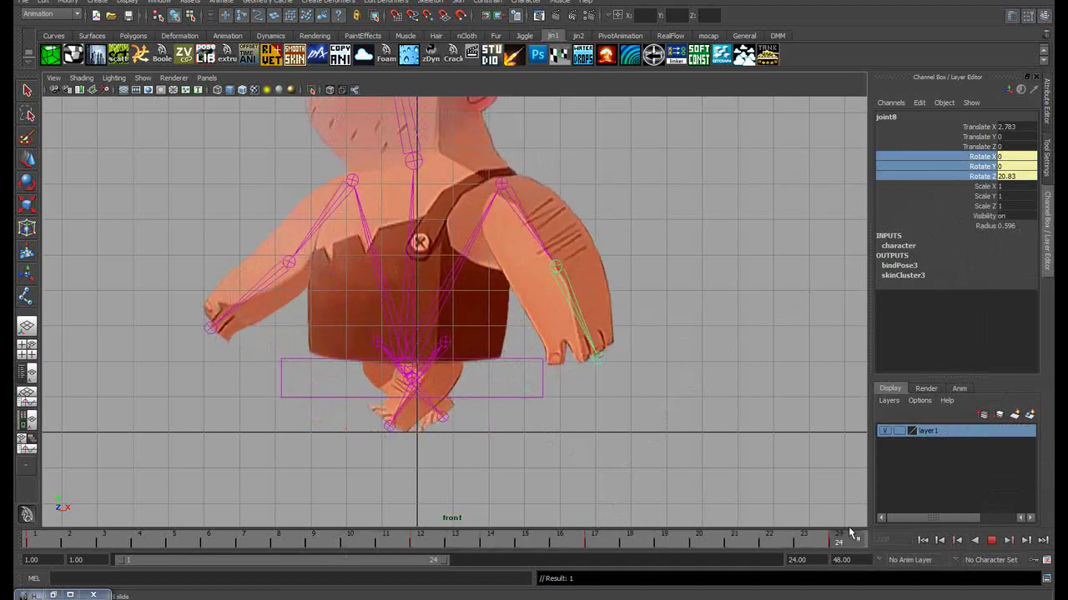
At frame 5, rotate arm joint8 back to -9.535 and key its rotation channels
{"action": "left_click", "coordinate": [199, 539]}
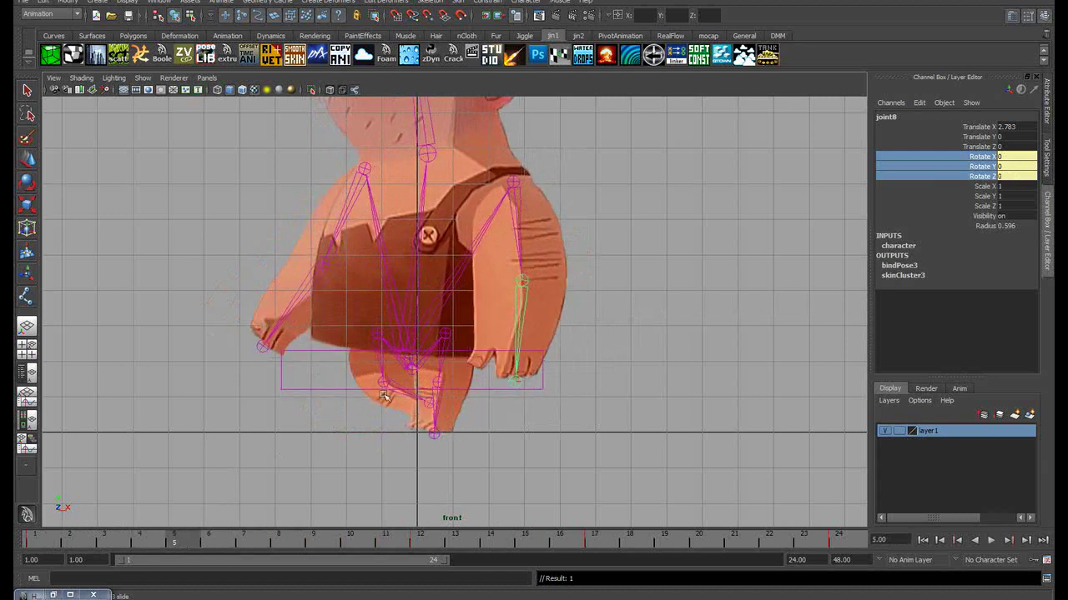
{"action": "key", "text": "e"}
{"action": "left_click_drag", "start_coordinate": [442, 358], "coordinate": [457, 369]}
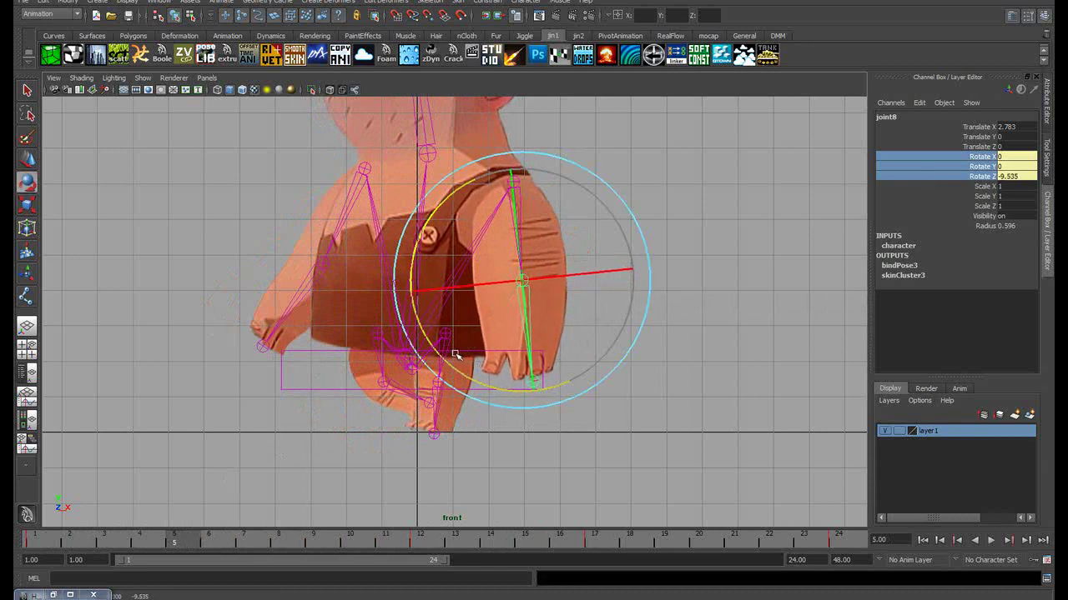
{"action": "right_click", "coordinate": [984, 158]}
{"action": "left_click", "coordinate": [992, 167]}
{"action": "key", "text": "alt+v"}
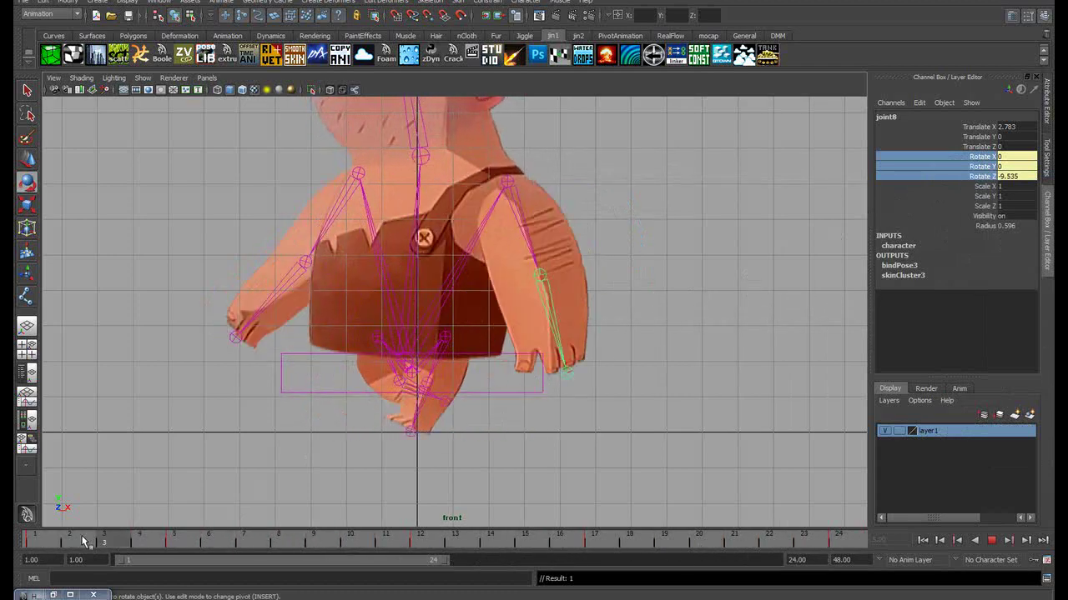
Swing joint8 further to Z -12.033 at frame 5, key it, then select shoulder joint5
{"action": "left_click_drag", "start_coordinate": [297, 544], "coordinate": [532, 554]}
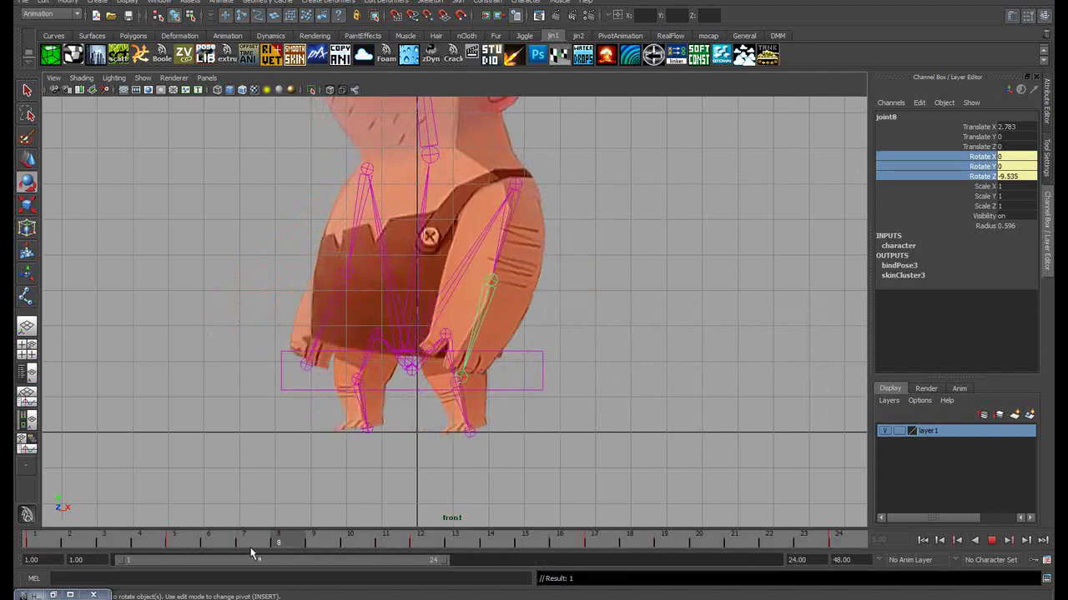
{"action": "left_click_drag", "start_coordinate": [31, 550], "coordinate": [174, 546]}
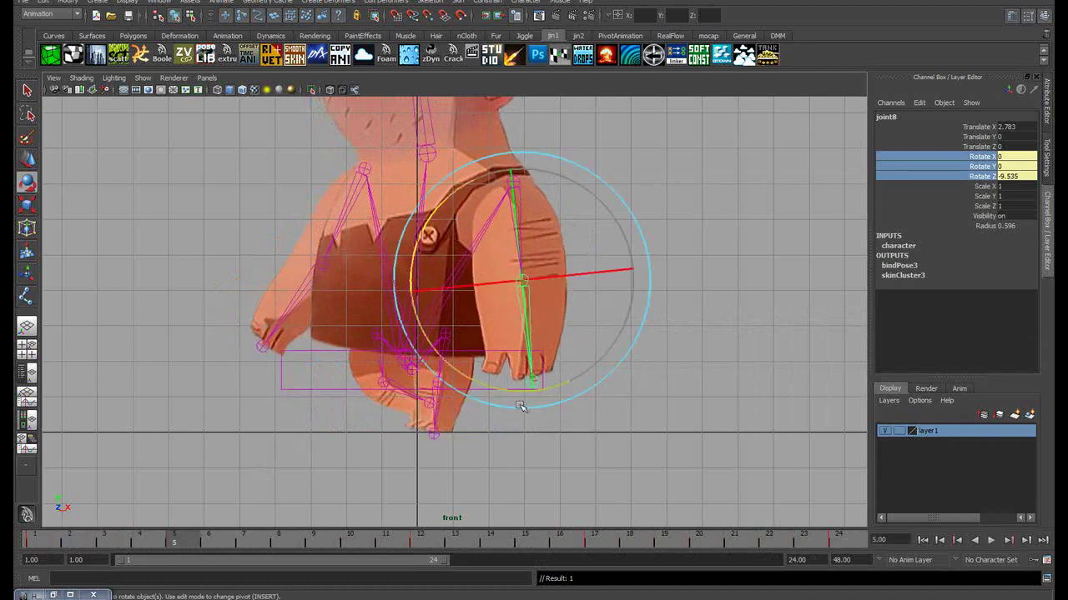
{"action": "left_click_drag", "start_coordinate": [519, 392], "coordinate": [648, 374]}
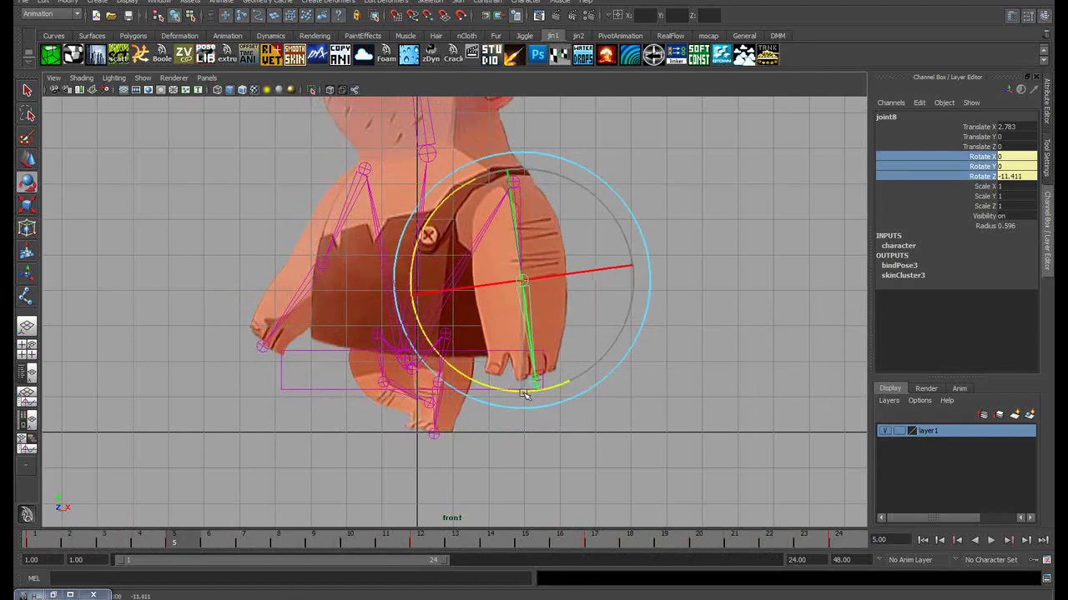
{"action": "right_click", "coordinate": [971, 164]}
{"action": "left_click", "coordinate": [973, 179]}
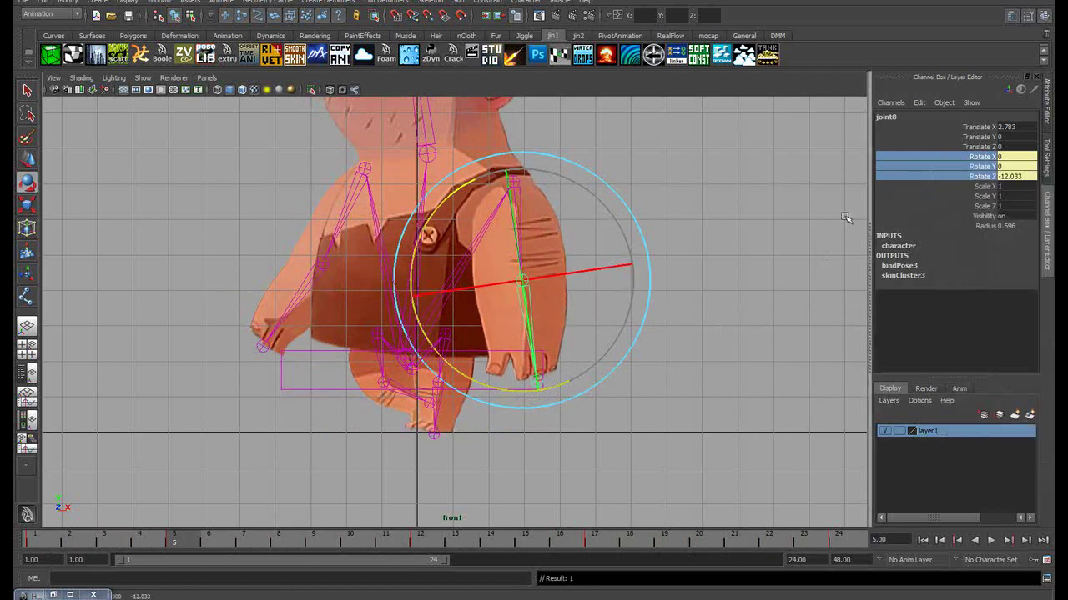
{"action": "left_click", "coordinate": [786, 246]}
{"action": "left_click", "coordinate": [286, 290]}
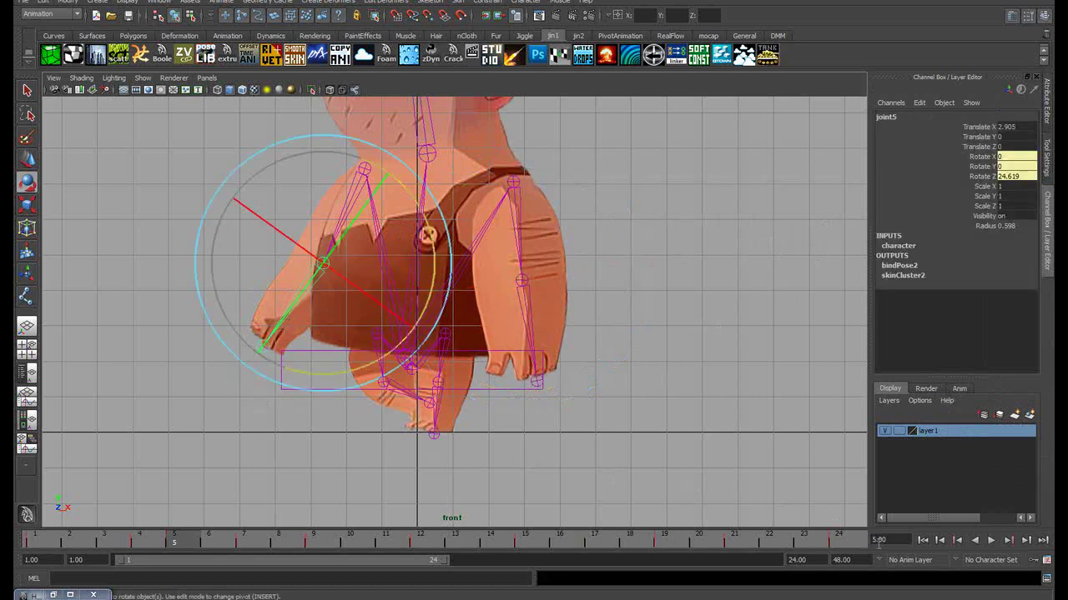
Delete the screen-left arm's keys in frames 3–10 and 14–22
{"action": "left_click", "coordinate": [104, 540]}
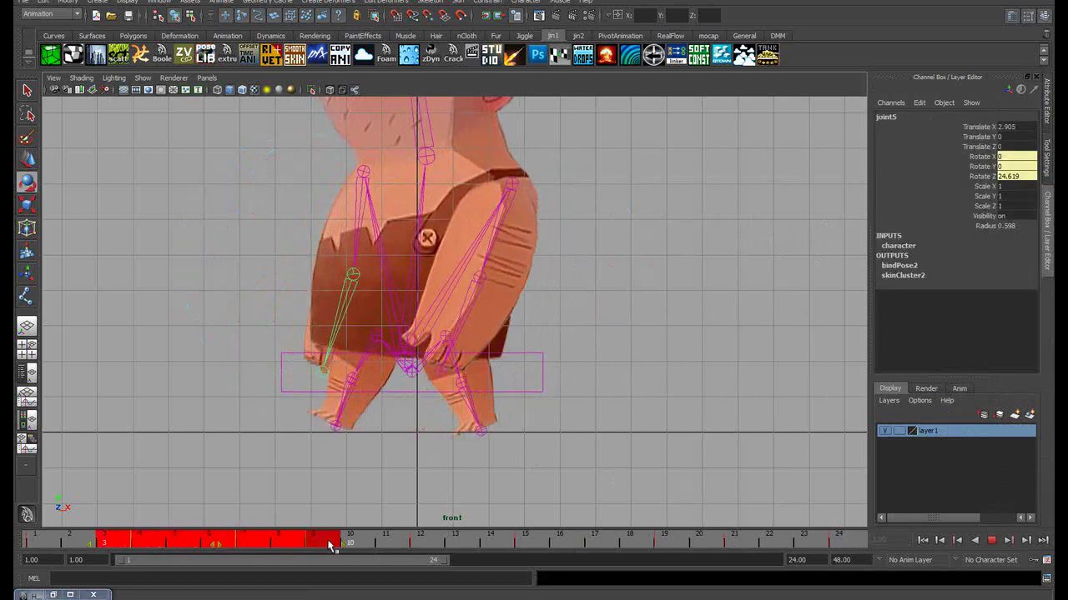
{"action": "left_click_drag", "start_coordinate": [104, 541], "coordinate": [337, 540], "text": "shift"}
{"action": "right_click", "coordinate": [252, 542]}
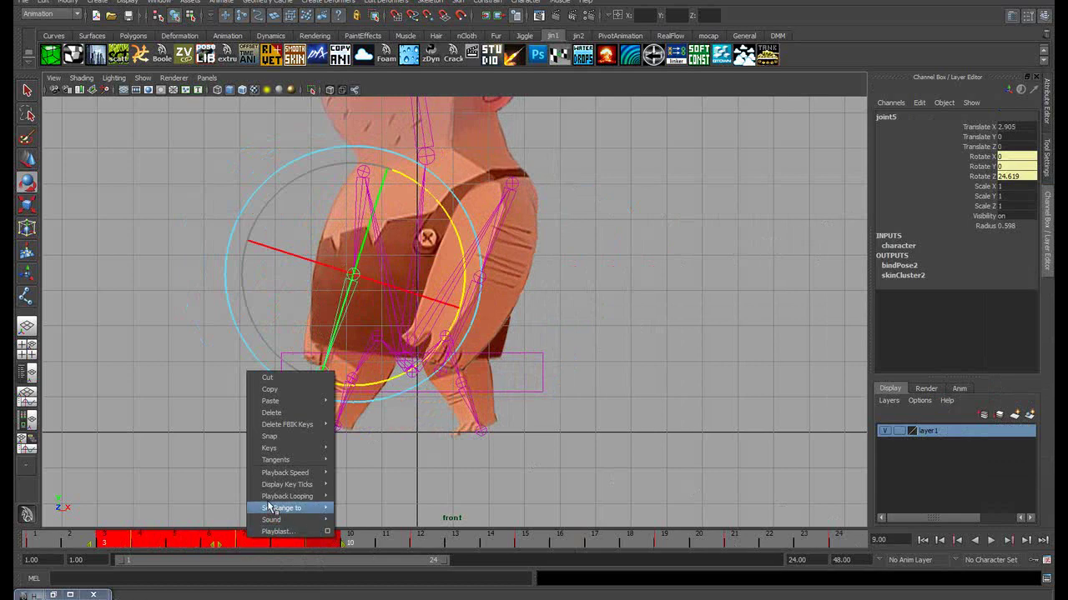
{"action": "left_click", "coordinate": [271, 412]}
{"action": "left_click", "coordinate": [450, 543]}
{"action": "left_click", "coordinate": [489, 543]}
{"action": "left_click_drag", "start_coordinate": [489, 543], "coordinate": [751, 542], "text": "shift"}
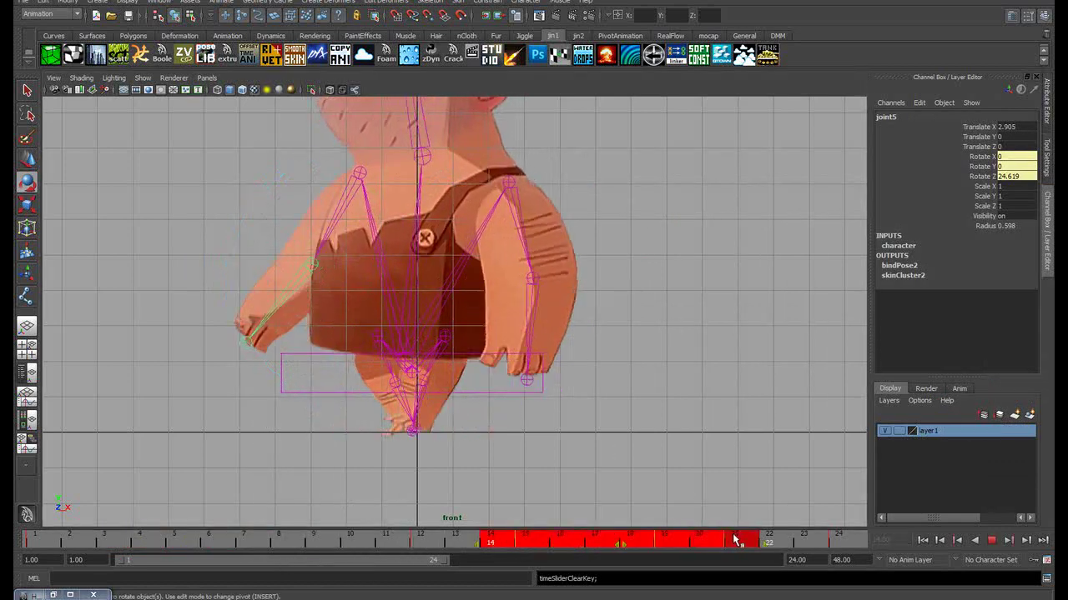
{"action": "right_click", "coordinate": [597, 542]}
{"action": "left_click", "coordinate": [623, 413]}
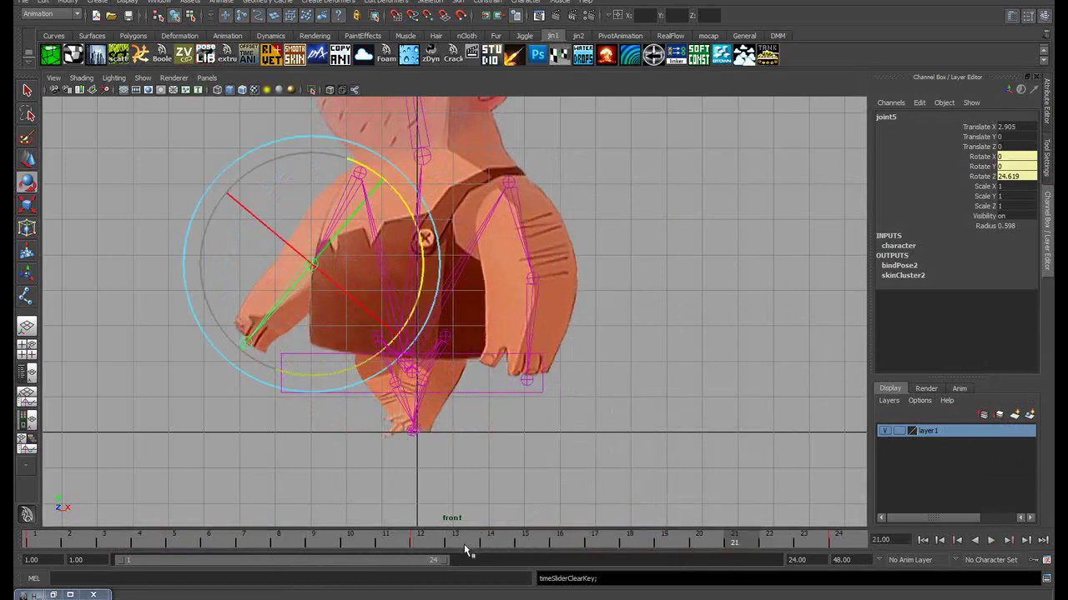
Key joint5's rotation with the screen-left arm raised forward at frame 5
{"action": "key", "text": "alt+v"}
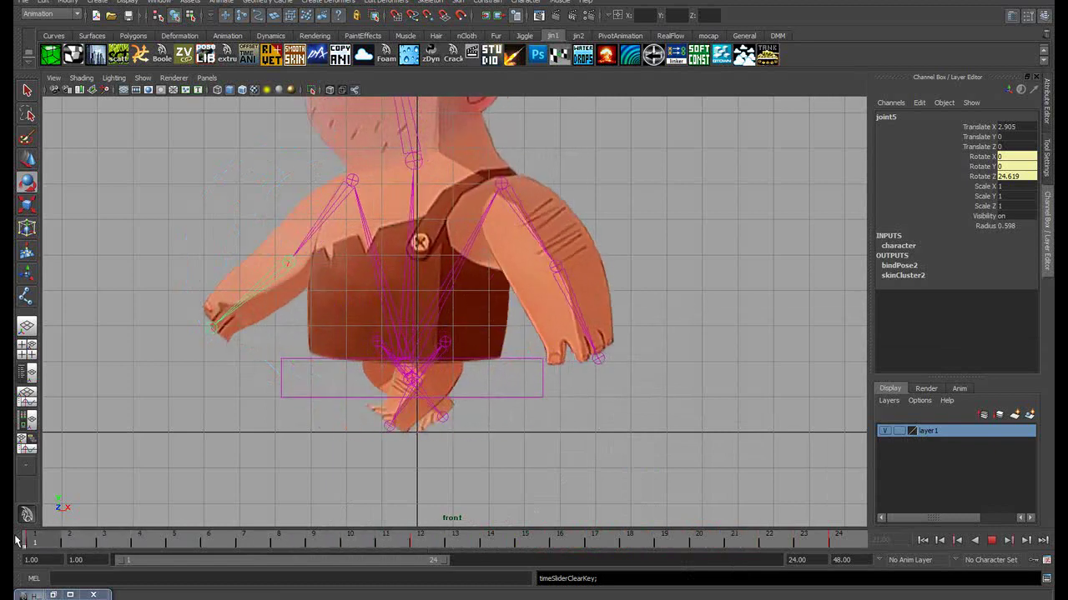
{"action": "left_click", "coordinate": [175, 542]}
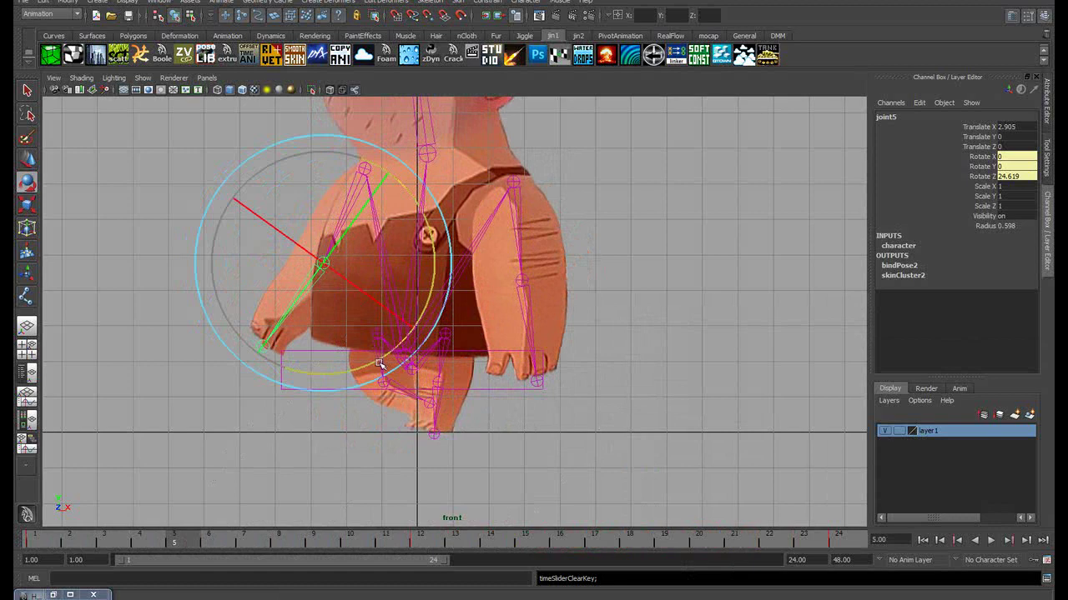
{"action": "left_click_drag", "start_coordinate": [379, 358], "coordinate": [646, 312]}
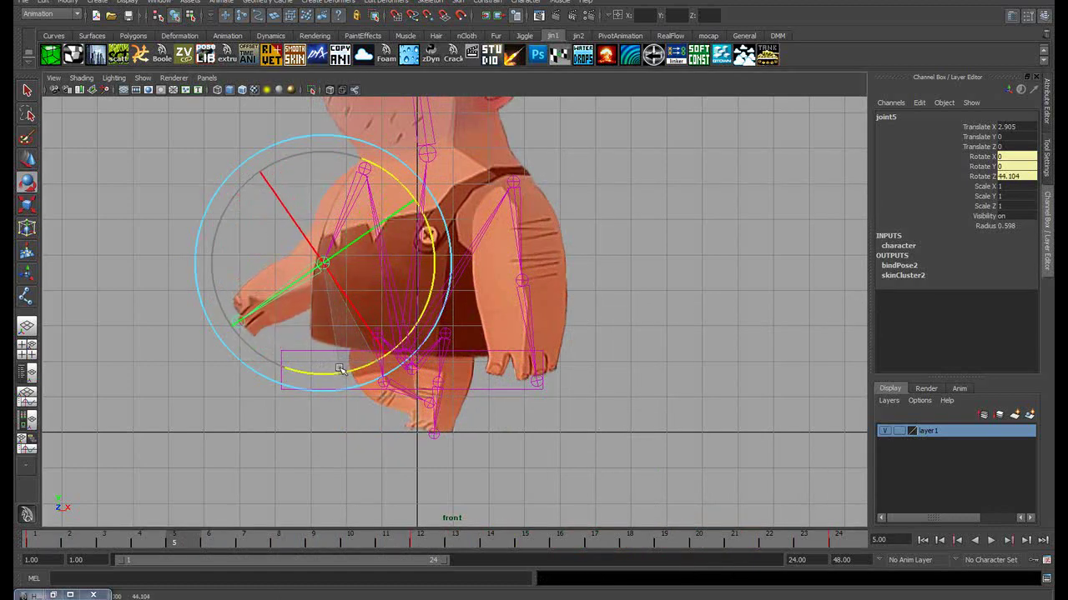
{"action": "left_click_drag", "start_coordinate": [983, 157], "coordinate": [980, 176]}
{"action": "right_click", "coordinate": [977, 176]}
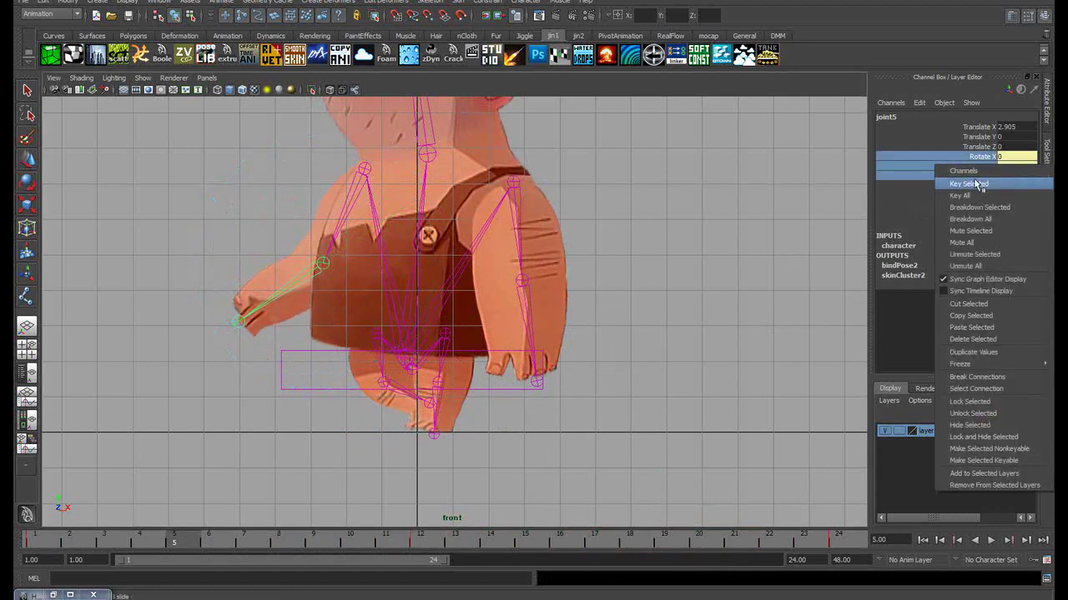
{"action": "left_click", "coordinate": [977, 181]}
Key joint5's rotation with the screen-left arm swung back at frame 17
{"action": "left_click_drag", "start_coordinate": [31, 538], "coordinate": [620, 542]}
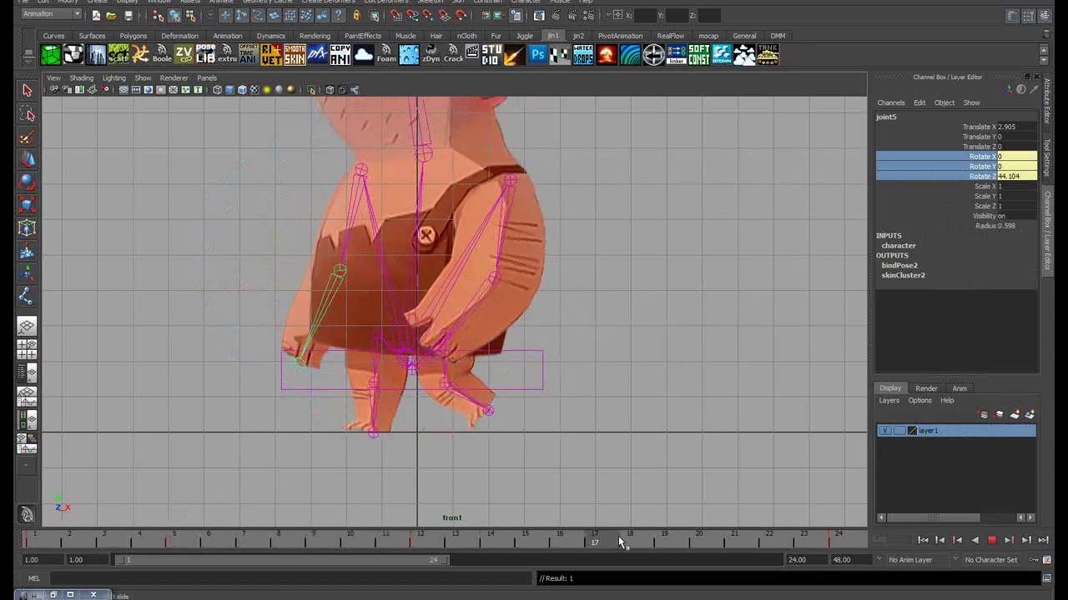
{"action": "left_click", "coordinate": [622, 543]}
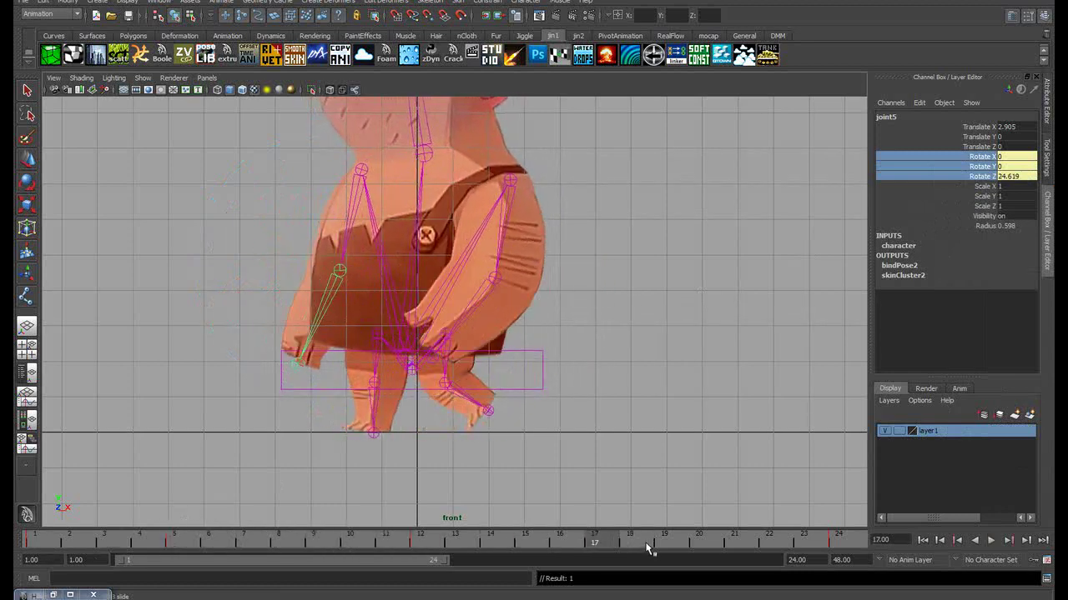
{"action": "key", "text": "e"}
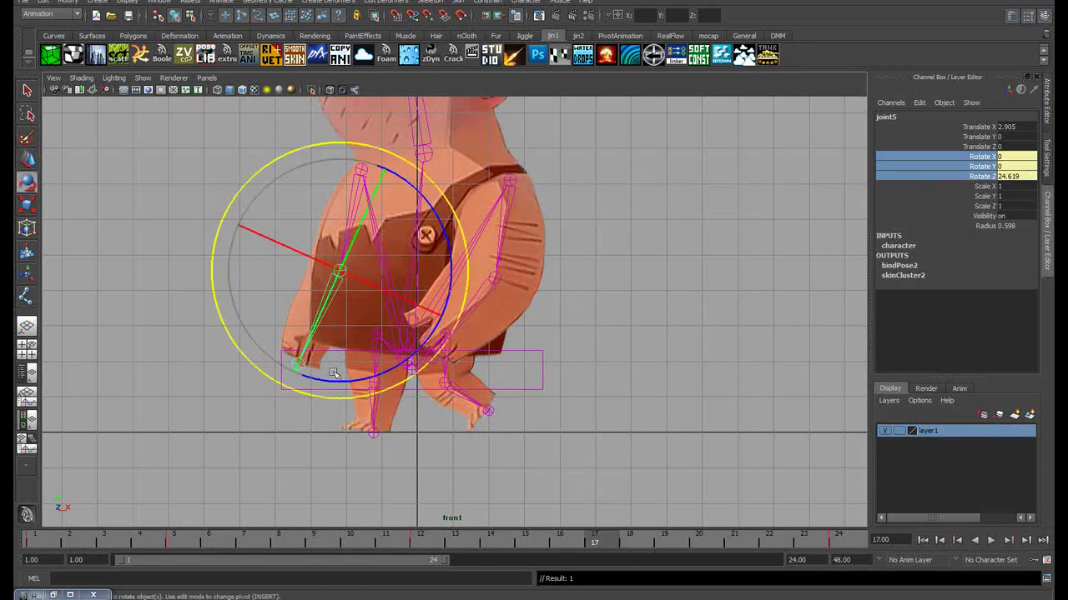
{"action": "left_click_drag", "start_coordinate": [333, 372], "coordinate": [363, 381]}
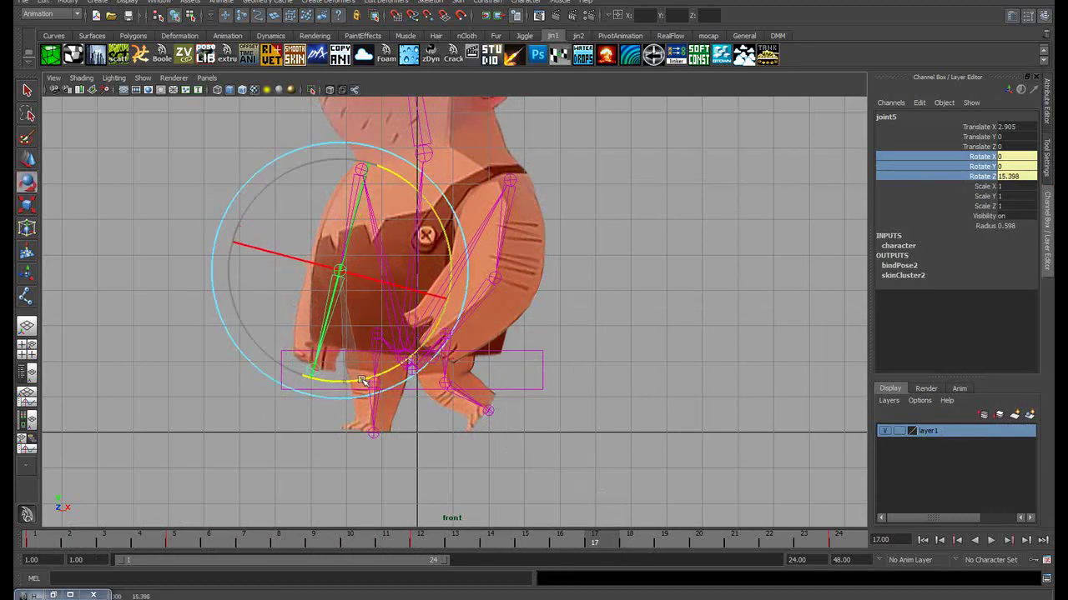
{"action": "right_click", "coordinate": [976, 183]}
{"action": "left_click", "coordinate": [980, 175]}
Deselect the joint and replay the walk from frame 1
{"action": "key", "text": "alt+v"}
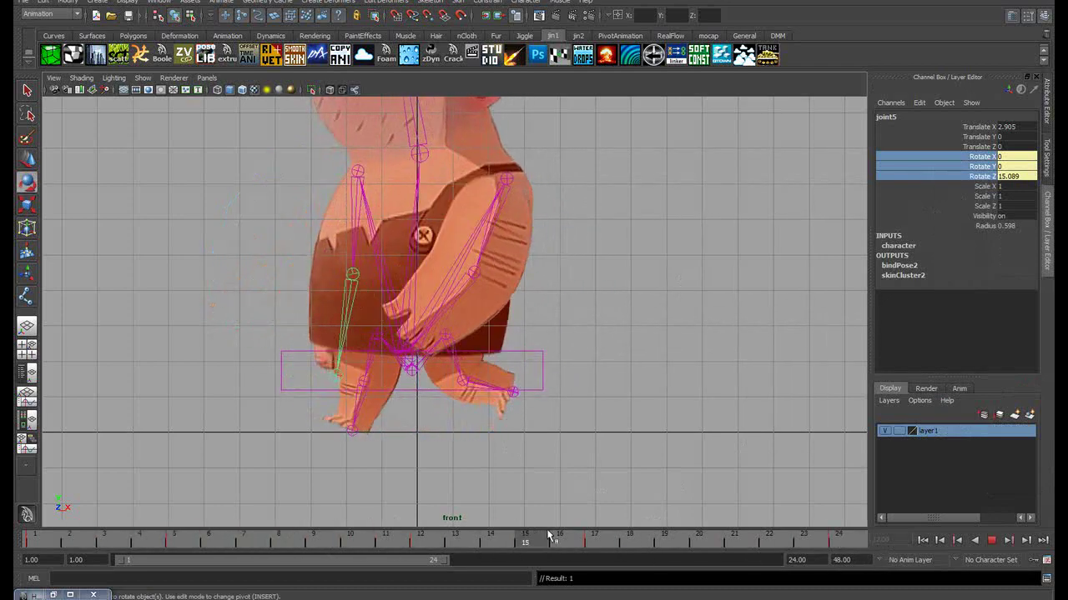
{"action": "key", "text": "alt+v"}
{"action": "middle_click_drag", "start_coordinate": [469, 360], "coordinate": [484, 437], "text": "alt"}
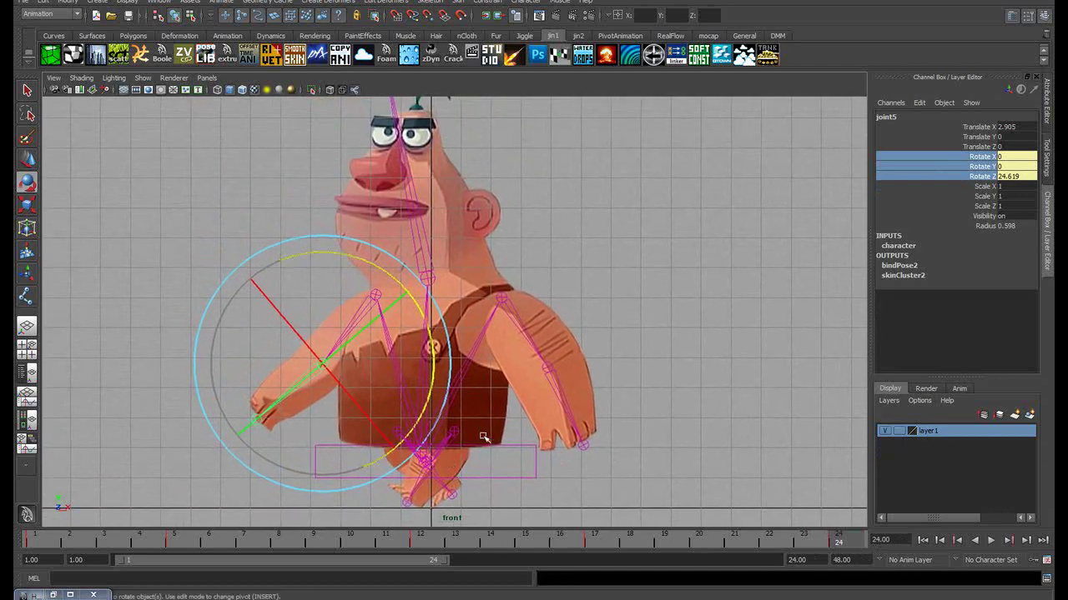
{"action": "left_click", "coordinate": [717, 394]}
{"action": "left_click", "coordinate": [923, 539]}
{"action": "left_click", "coordinate": [990, 540]}
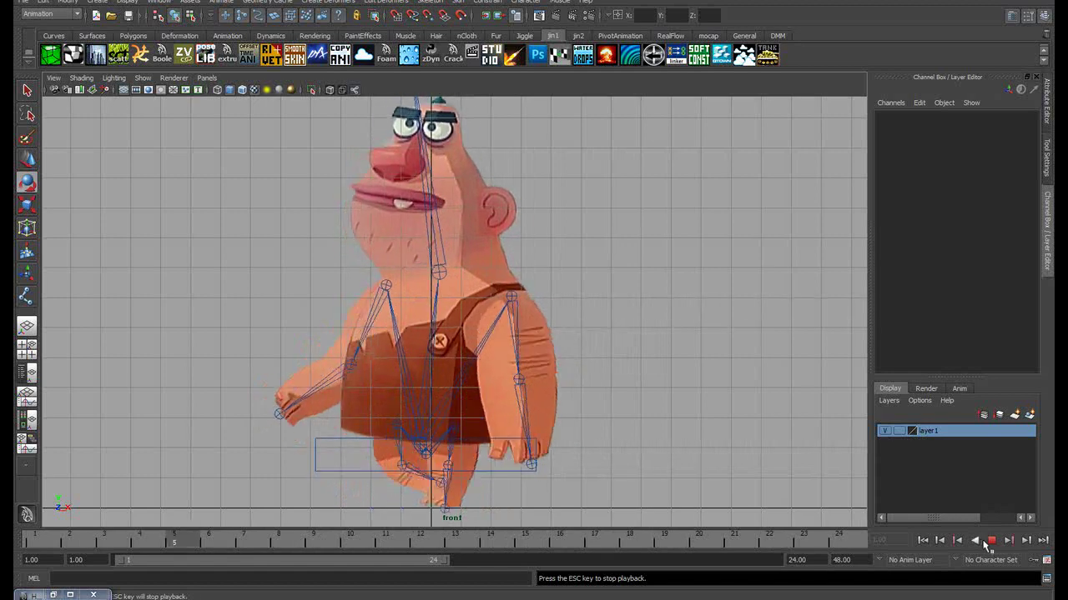
Delete the neck joint's keys in frames 3–10 and 14–21
{"action": "left_click", "coordinate": [990, 540]}
{"action": "left_click", "coordinate": [34, 538]}
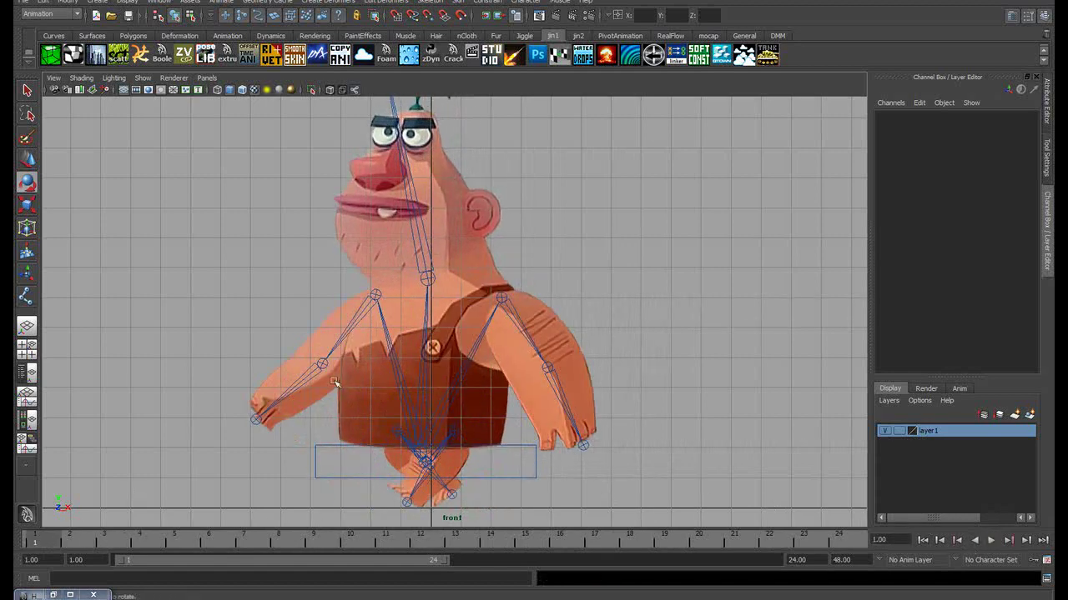
{"action": "left_click", "coordinate": [342, 225]}
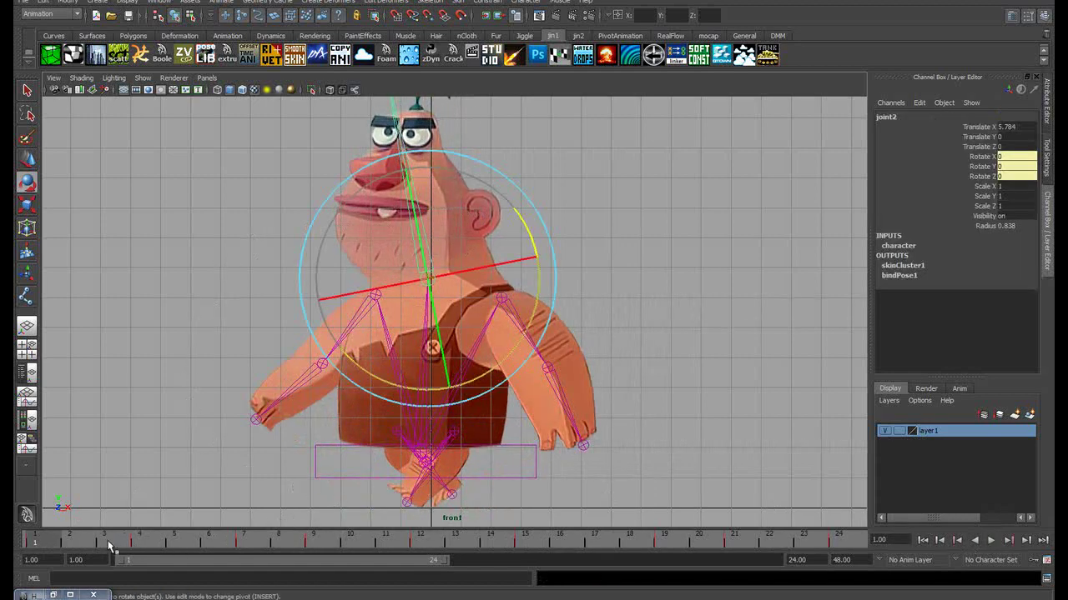
{"action": "key", "text": "alt+v"}
{"action": "left_click_drag", "start_coordinate": [110, 546], "coordinate": [355, 551], "text": "shift"}
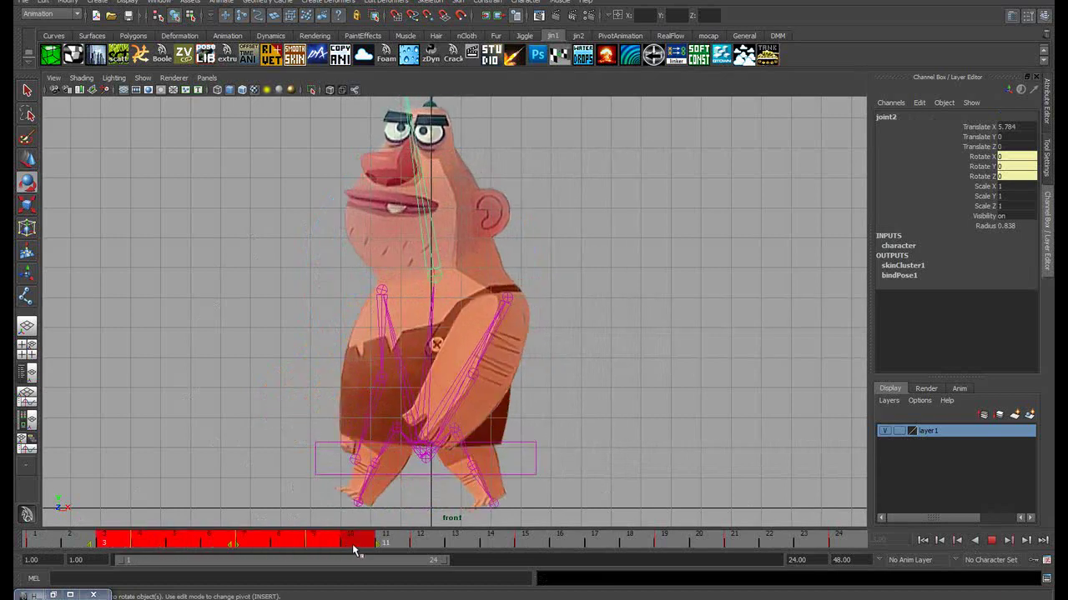
{"action": "key", "text": "alt+v"}
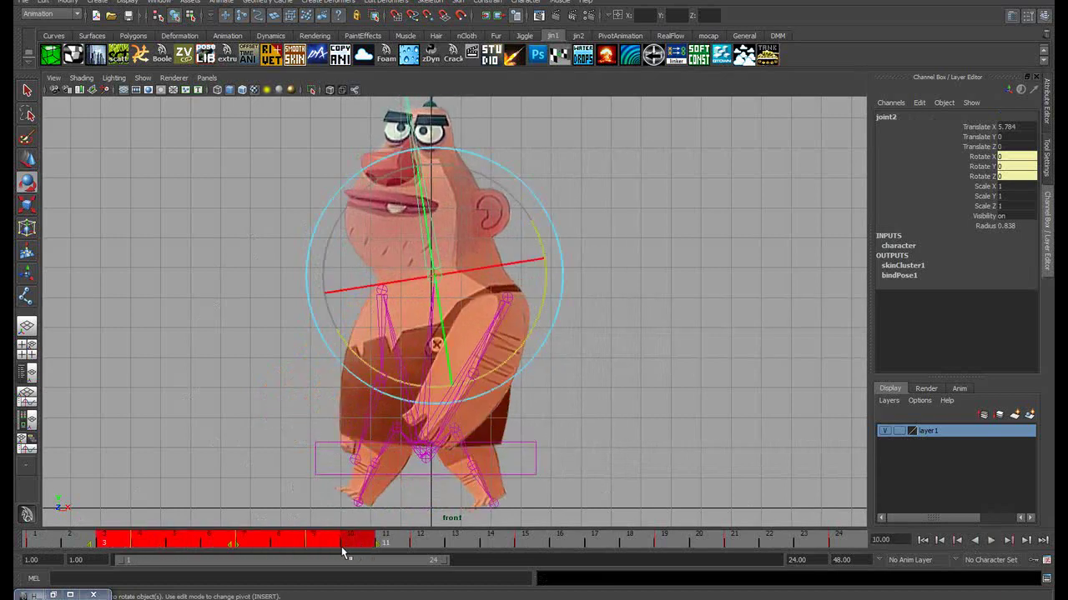
{"action": "right_click", "coordinate": [254, 544]}
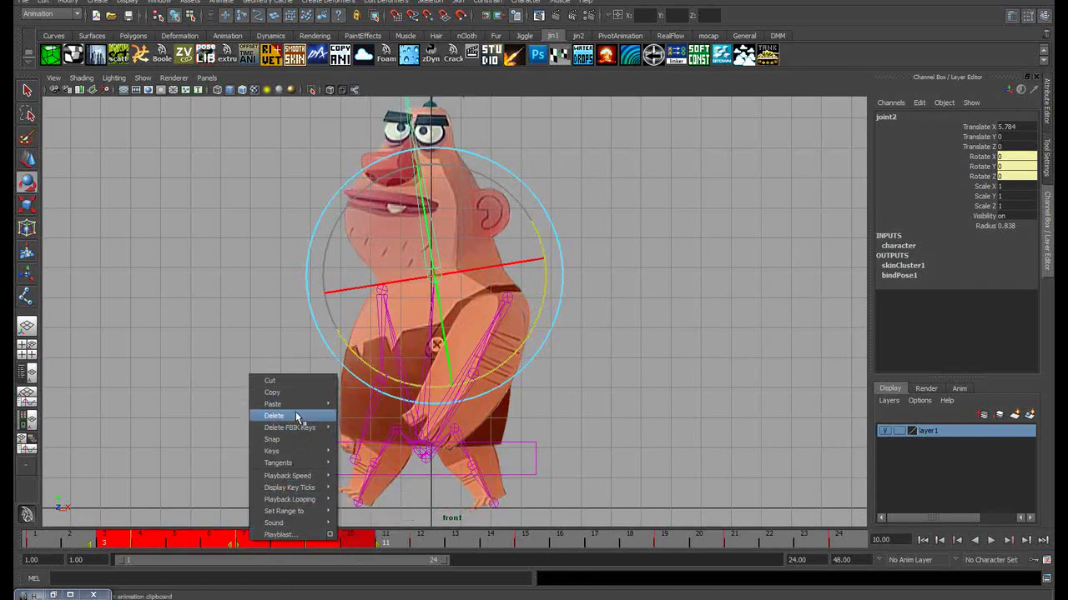
{"action": "left_click", "coordinate": [299, 416]}
{"action": "left_click", "coordinate": [508, 554]}
{"action": "left_click_drag", "start_coordinate": [507, 555], "coordinate": [691, 546], "text": "shift"}
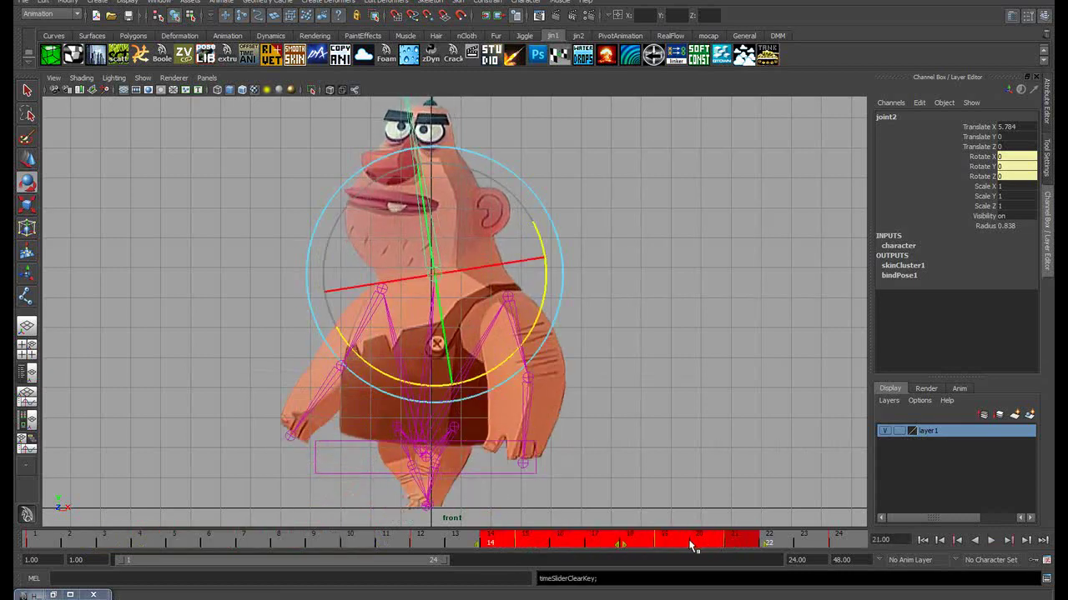
{"action": "right_click", "coordinate": [632, 542]}
{"action": "left_click", "coordinate": [659, 410]}
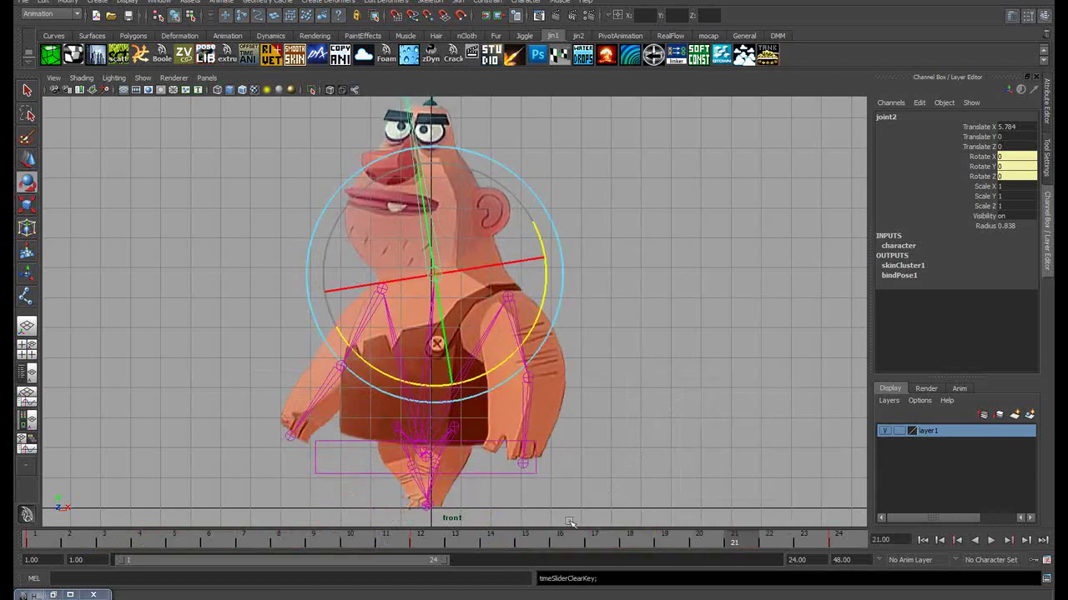
Key the upper body tilted on its rotate channels at frame 6
{"action": "key", "text": "alt+v"}
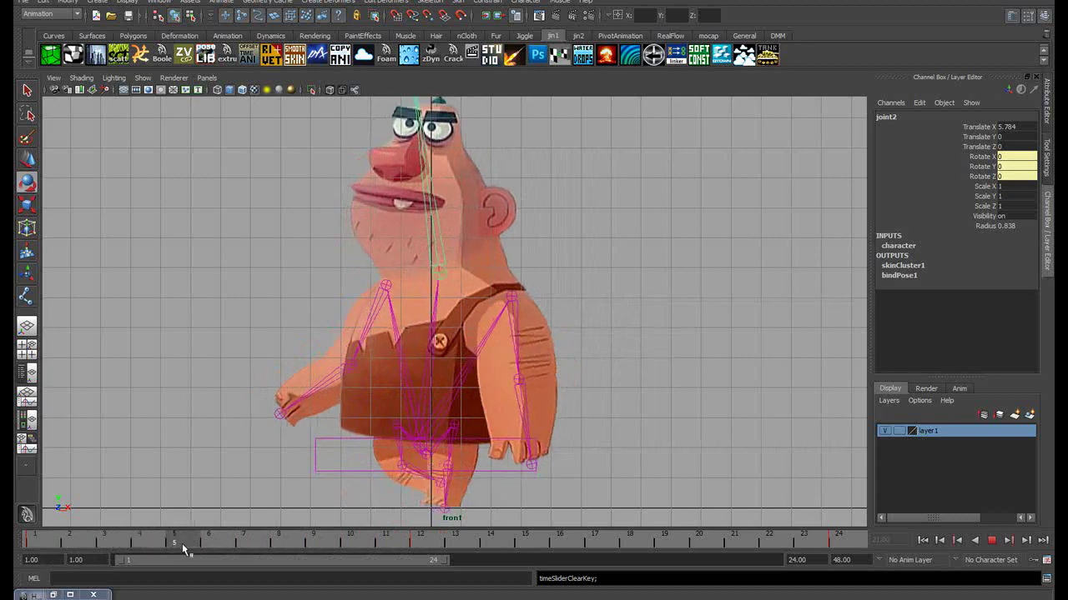
{"action": "left_click", "coordinate": [208, 545]}
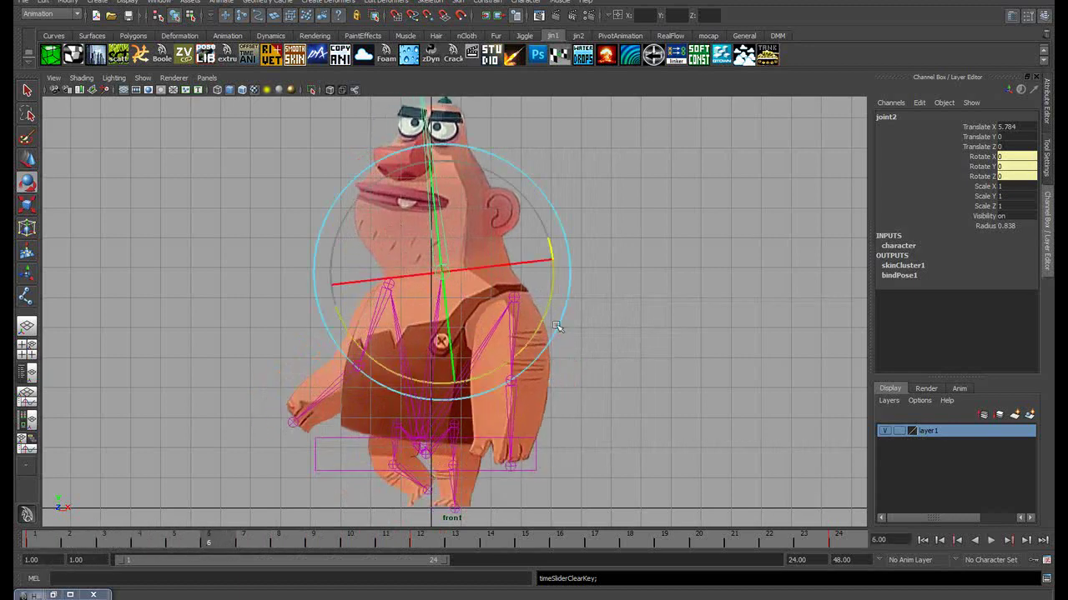
{"action": "left_click_drag", "start_coordinate": [539, 330], "coordinate": [590, 315]}
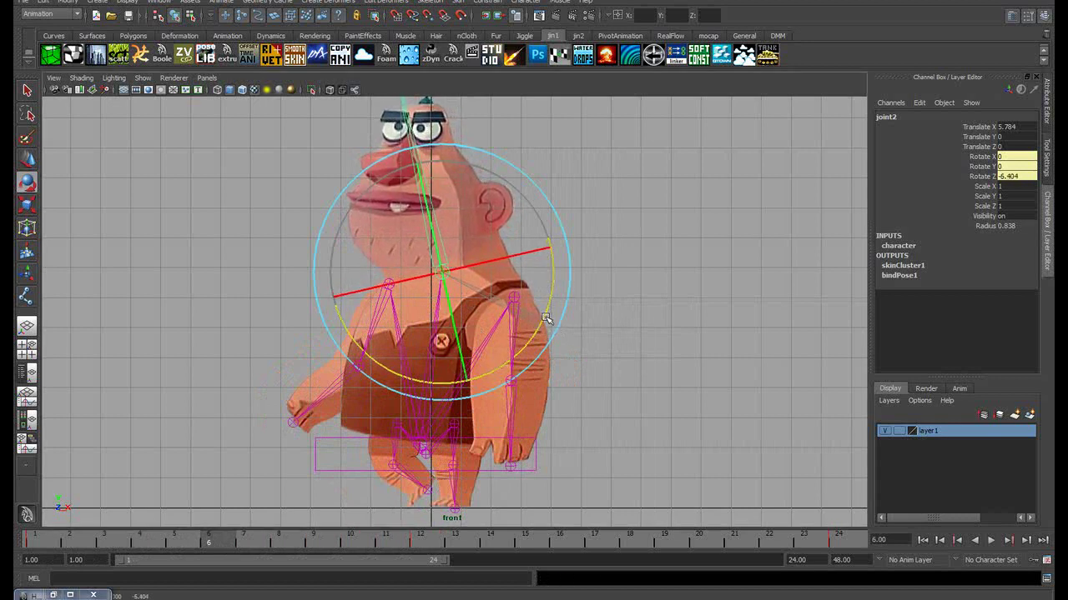
{"action": "left_click_drag", "start_coordinate": [978, 176], "coordinate": [978, 157]}
{"action": "right_click", "coordinate": [977, 177]}
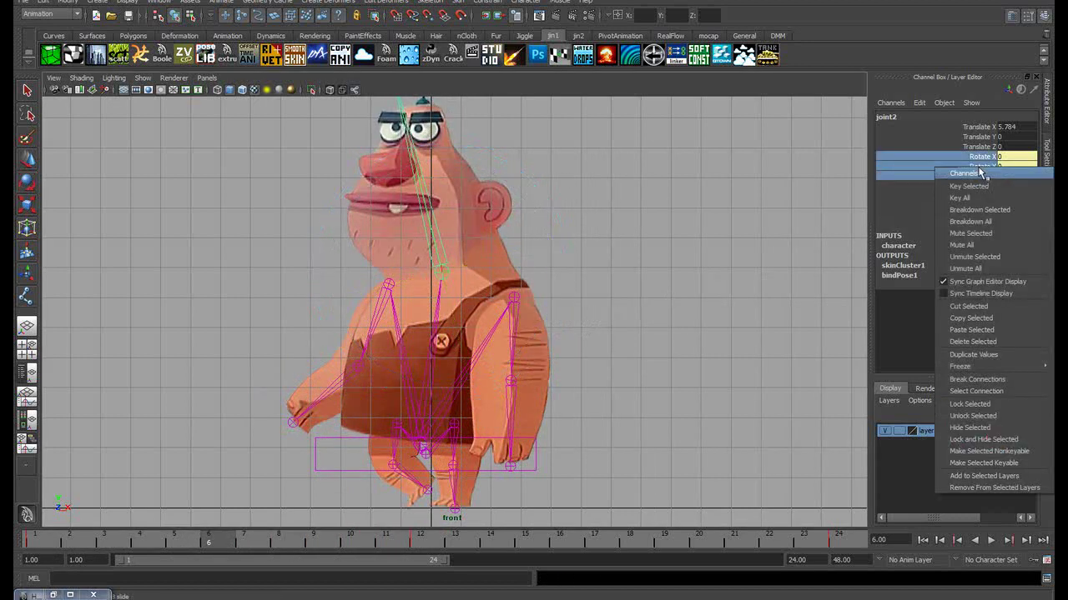
{"action": "left_click", "coordinate": [958, 192]}
Key joint2's Rotate Z at -11.388 on frame 18 and replay the sway
{"action": "key", "text": "alt+v"}
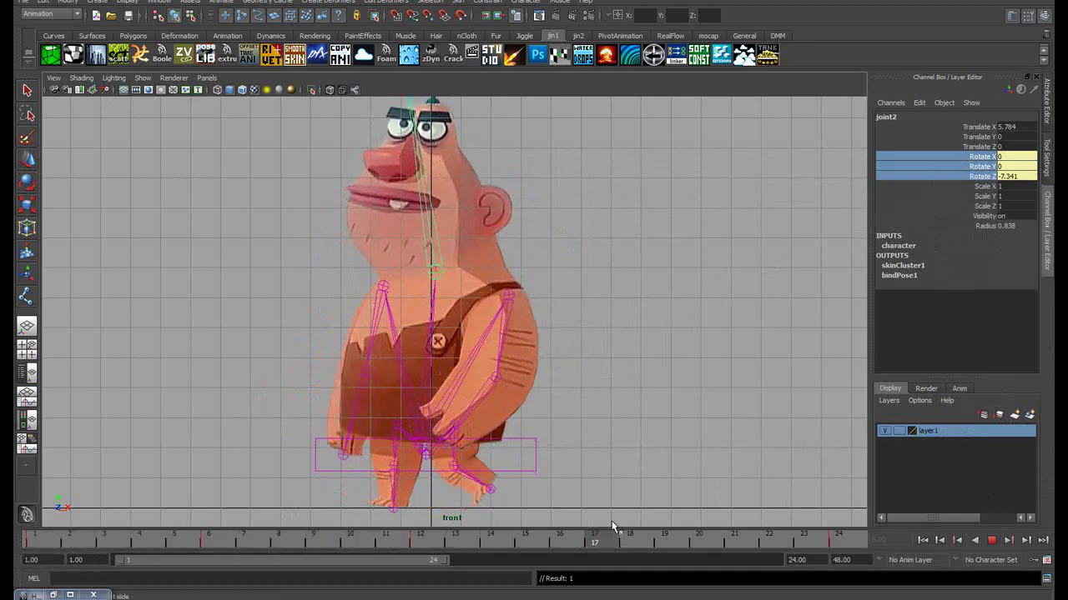
{"action": "left_click_drag", "start_coordinate": [426, 534], "coordinate": [656, 538]}
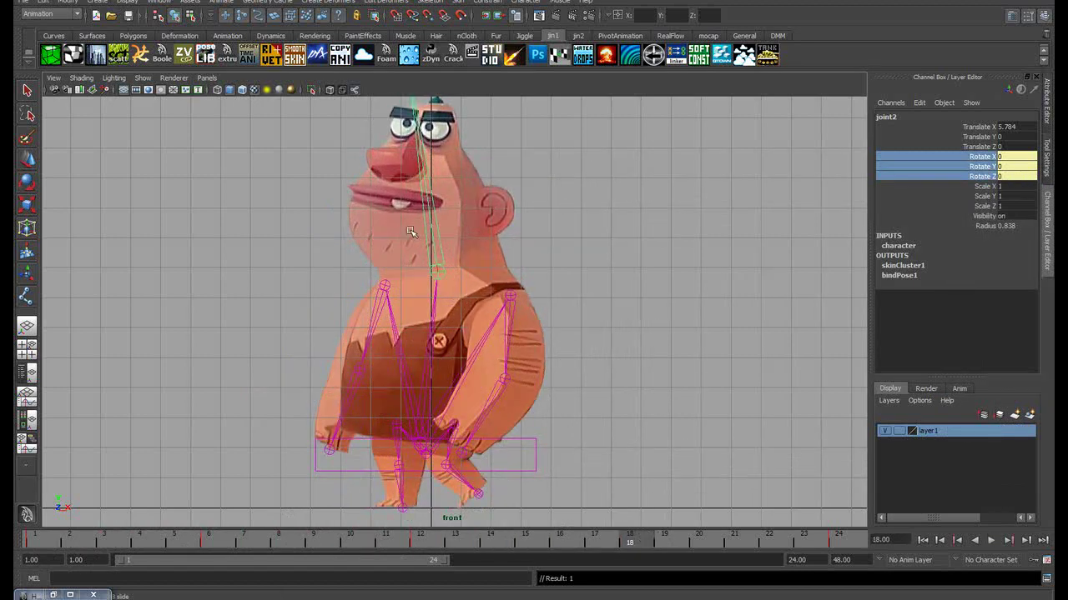
{"action": "key", "text": "e"}
{"action": "left_click_drag", "start_coordinate": [550, 318], "coordinate": [546, 296]}
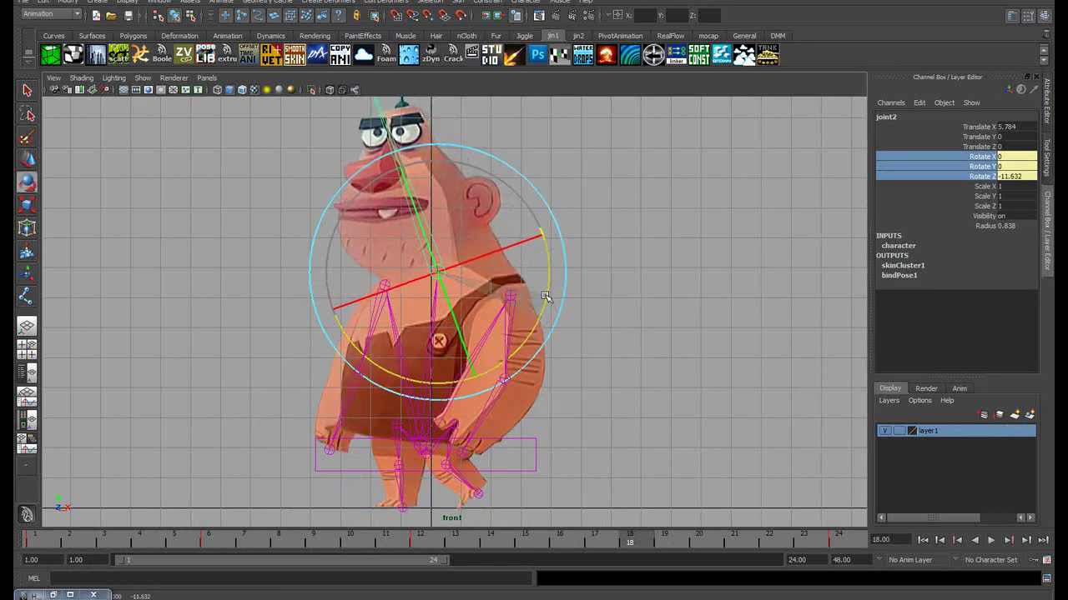
{"action": "right_click", "coordinate": [965, 176]}
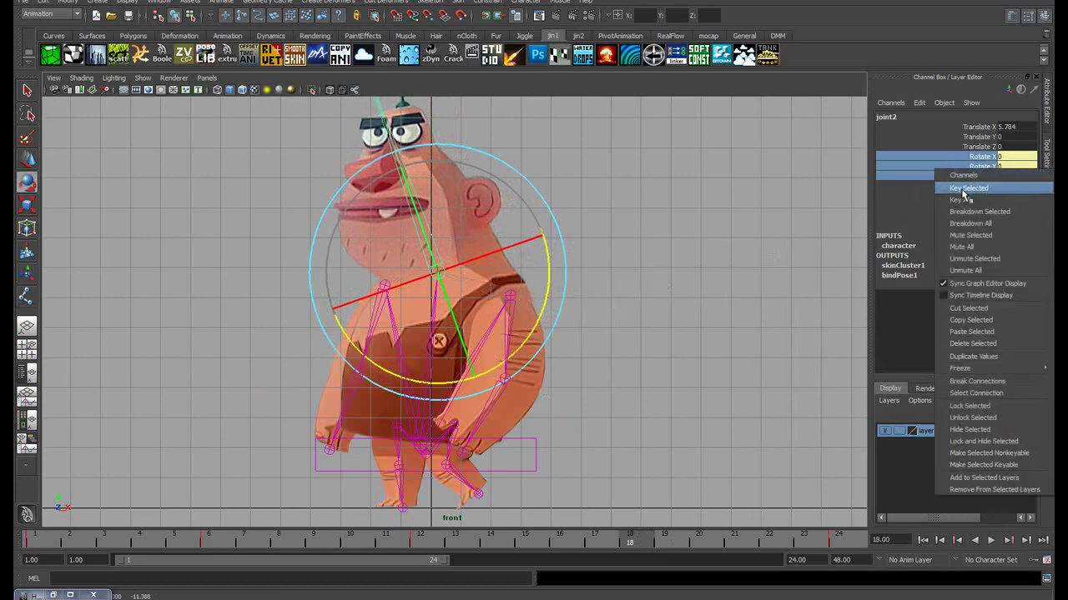
{"action": "left_click", "coordinate": [926, 182]}
{"action": "key", "text": "alt+v"}
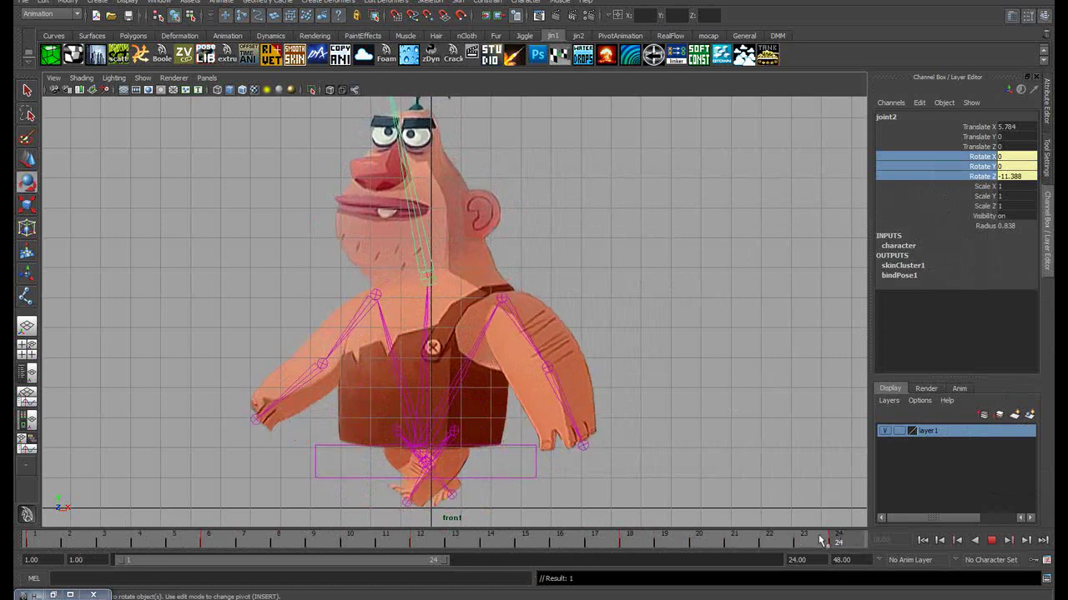
{"action": "left_click", "coordinate": [36, 535]}
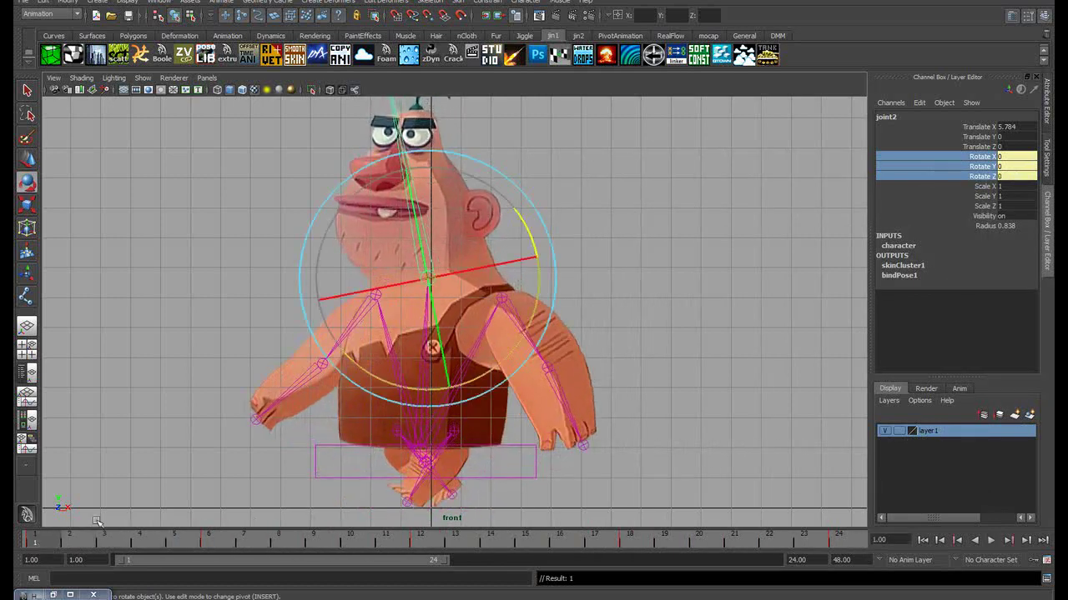
Bring up the Graph Editor for joint2 with its rotate curves fitted in view
{"action": "key", "text": "q"}
{"action": "left_click", "coordinate": [158, 1]}
{"action": "mouse_move", "coordinate": [185, 41]}
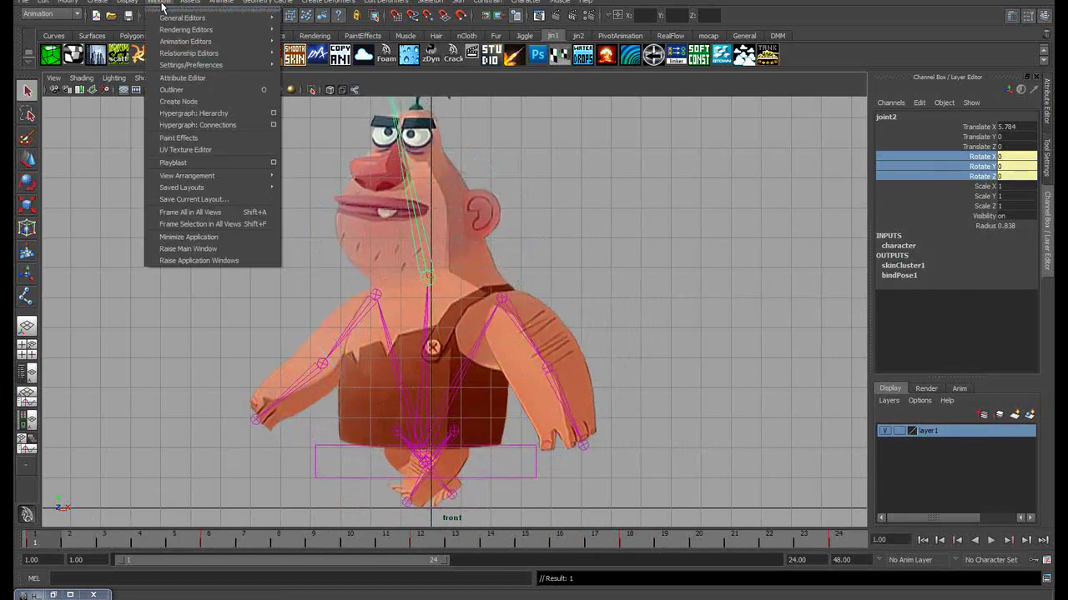
{"action": "left_click", "coordinate": [315, 48]}
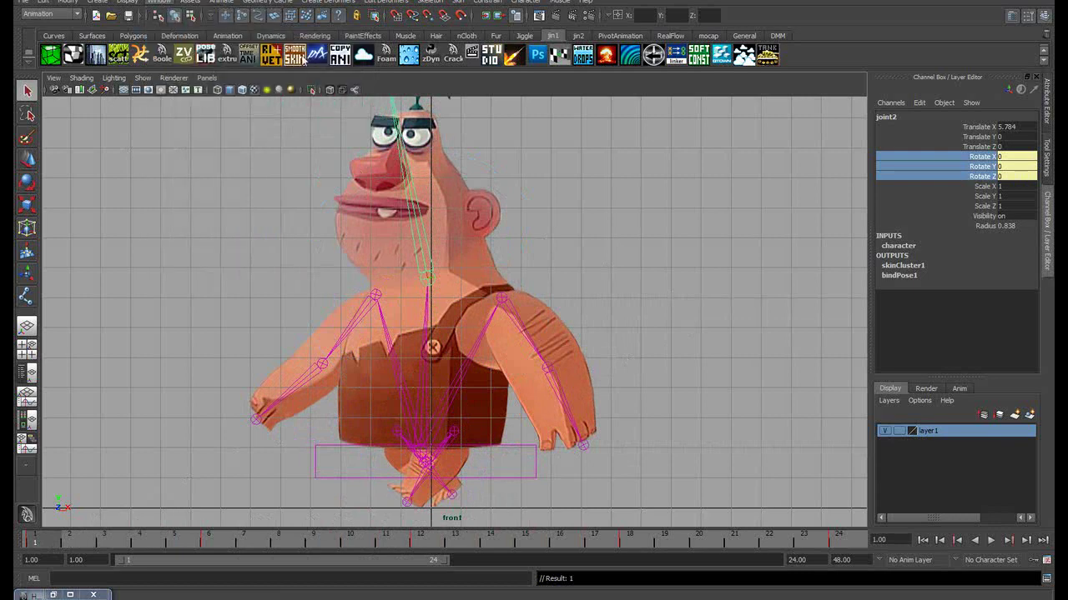
{"action": "left_click_drag", "start_coordinate": [519, 349], "coordinate": [457, 351]}
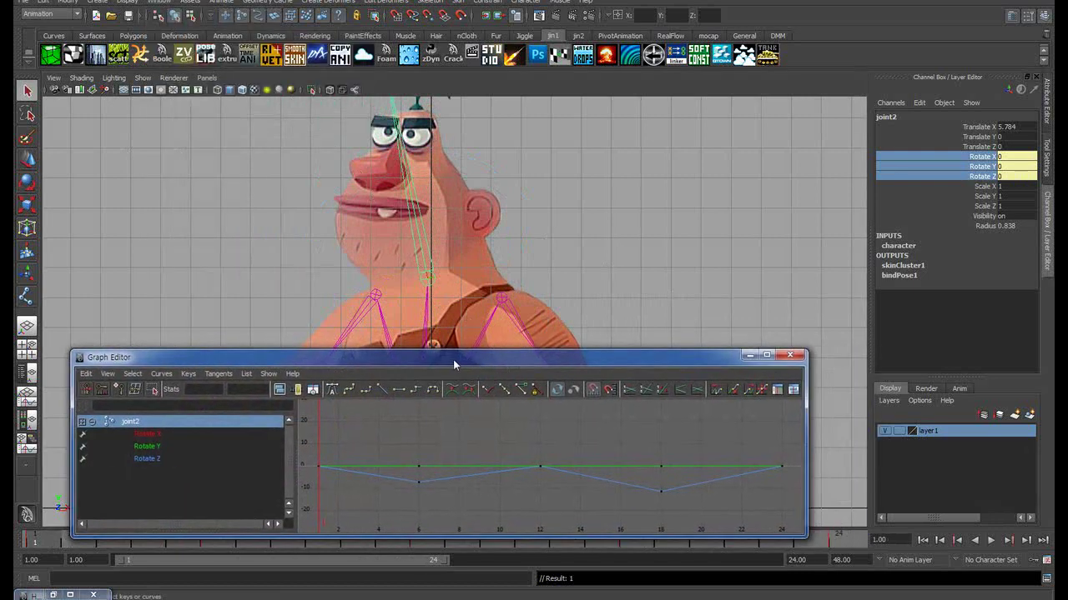
{"action": "key", "text": "a"}
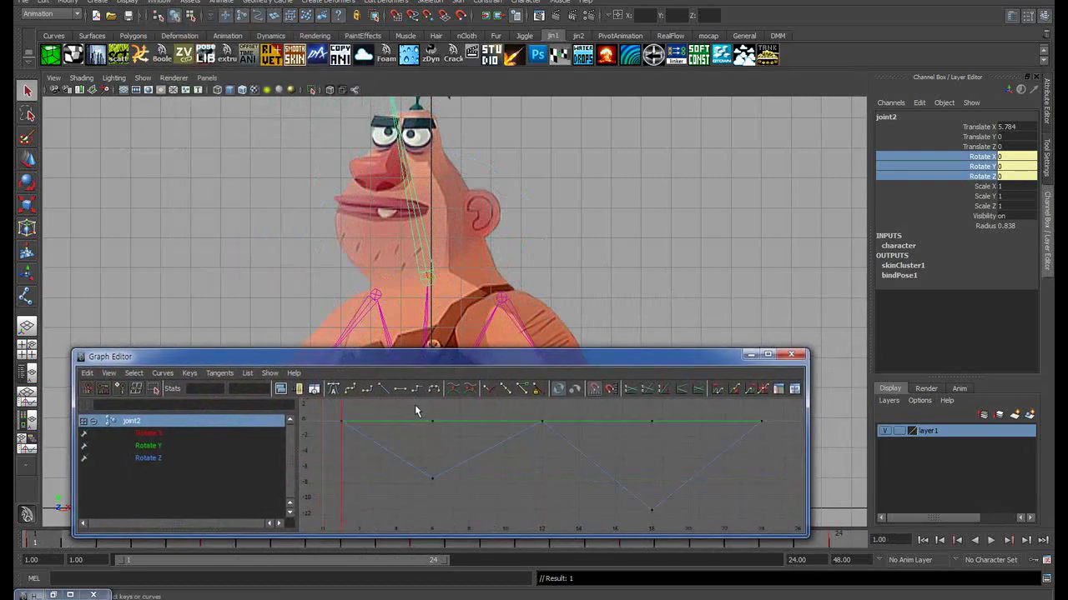
Lower joint2's frame-6 Rotate Z key to about -10.3
{"action": "left_click", "coordinate": [652, 509]}
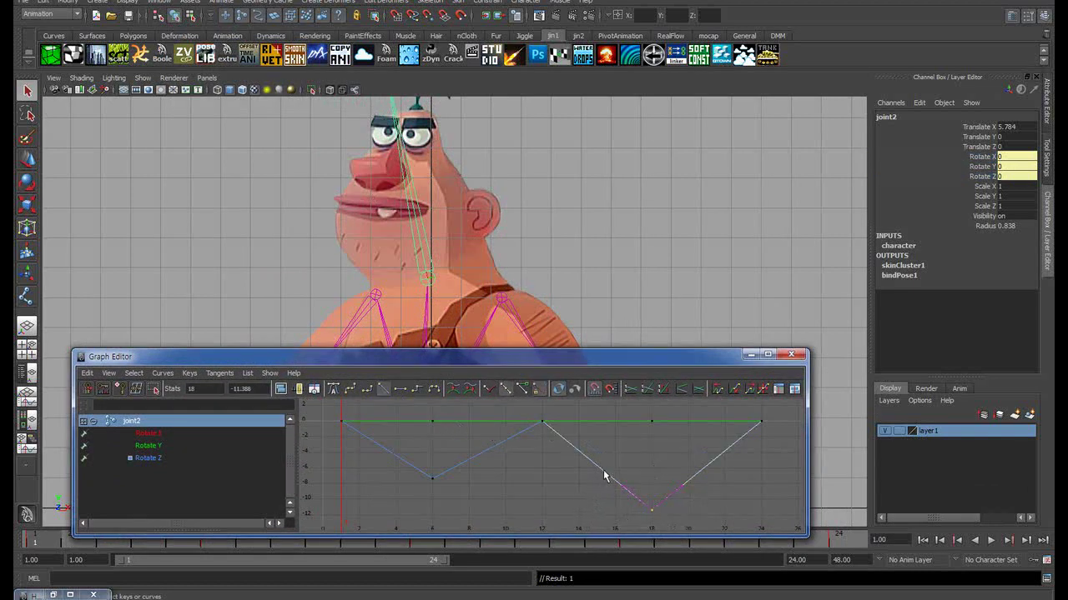
{"action": "left_click_drag", "start_coordinate": [390, 500], "coordinate": [390, 500]}
{"action": "key", "text": "w"}
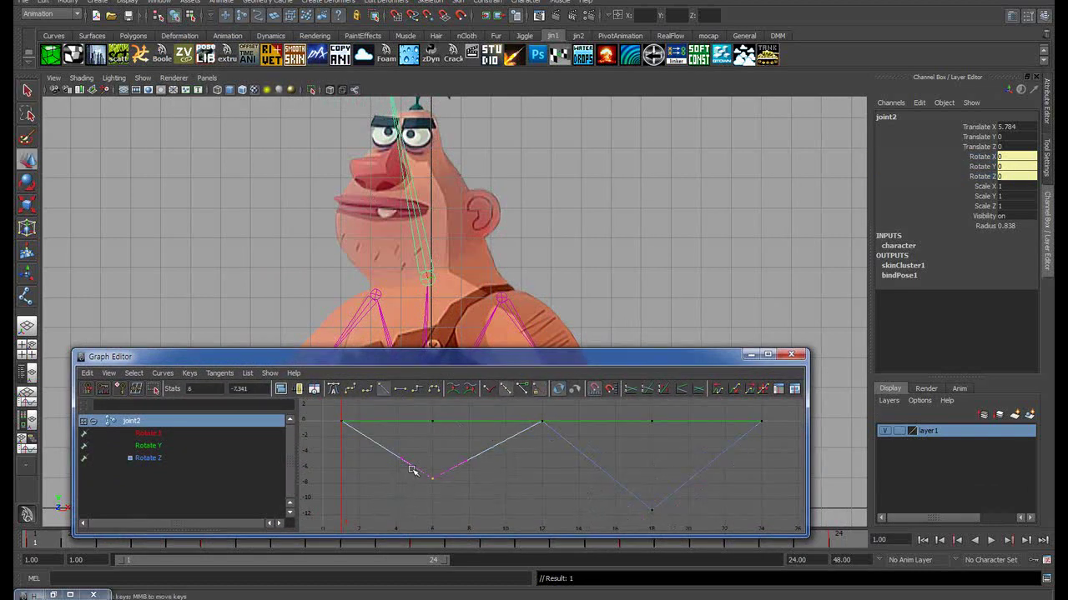
{"action": "middle_click_drag", "start_coordinate": [431, 478], "coordinate": [433, 502]}
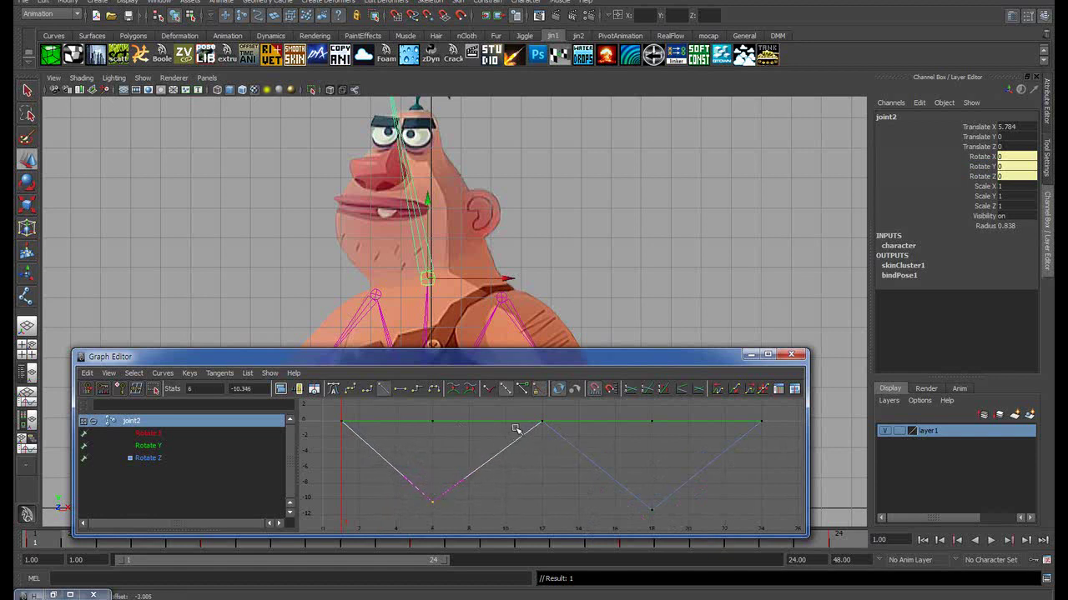
Apply spline tangents to joint2's curve keys and minimize the Graph Editor
{"action": "left_click_drag", "start_coordinate": [496, 365], "coordinate": [490, 357]}
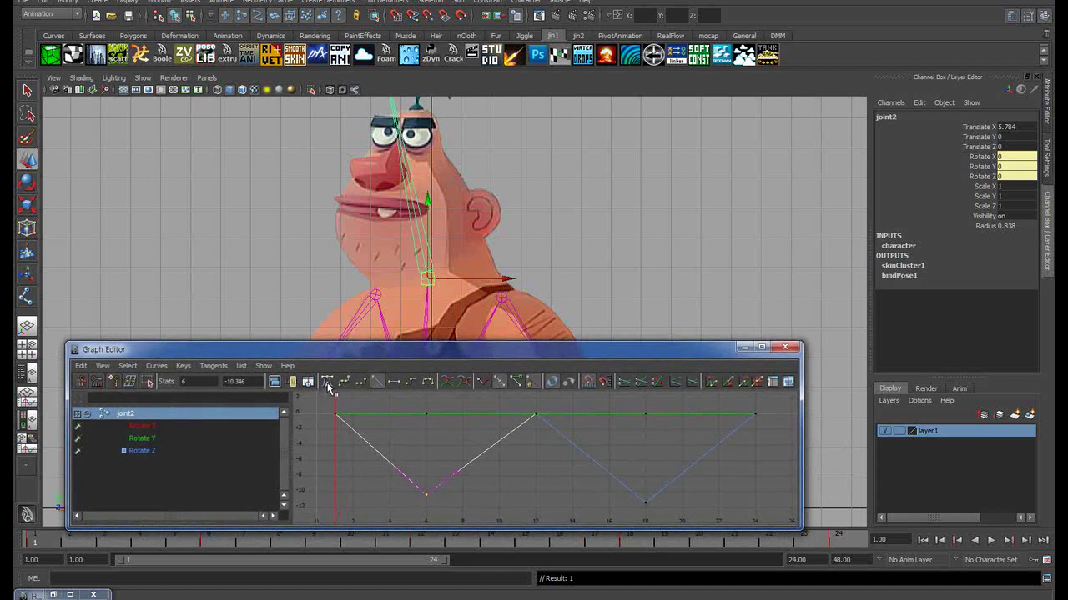
{"action": "left_click", "coordinate": [327, 384]}
{"action": "left_click", "coordinate": [361, 400]}
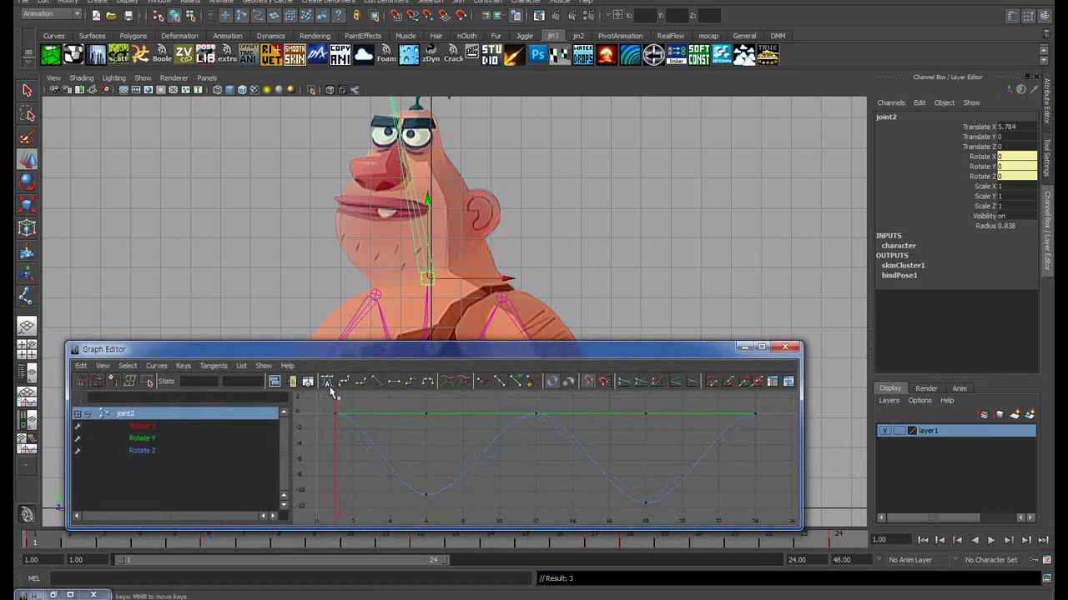
{"action": "left_click", "coordinate": [744, 346]}
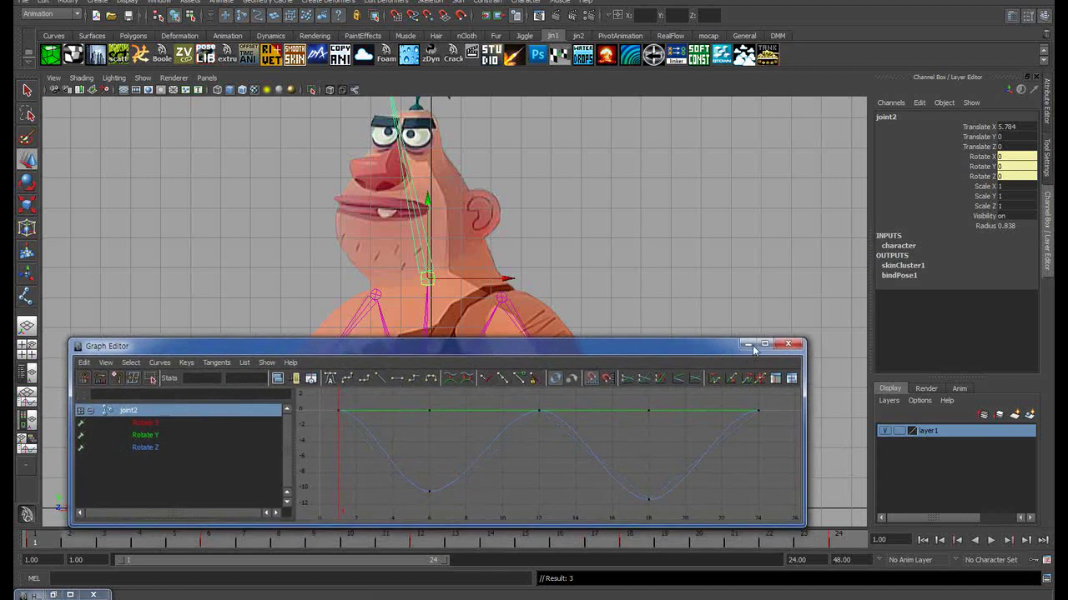
{"action": "left_click", "coordinate": [707, 355]}
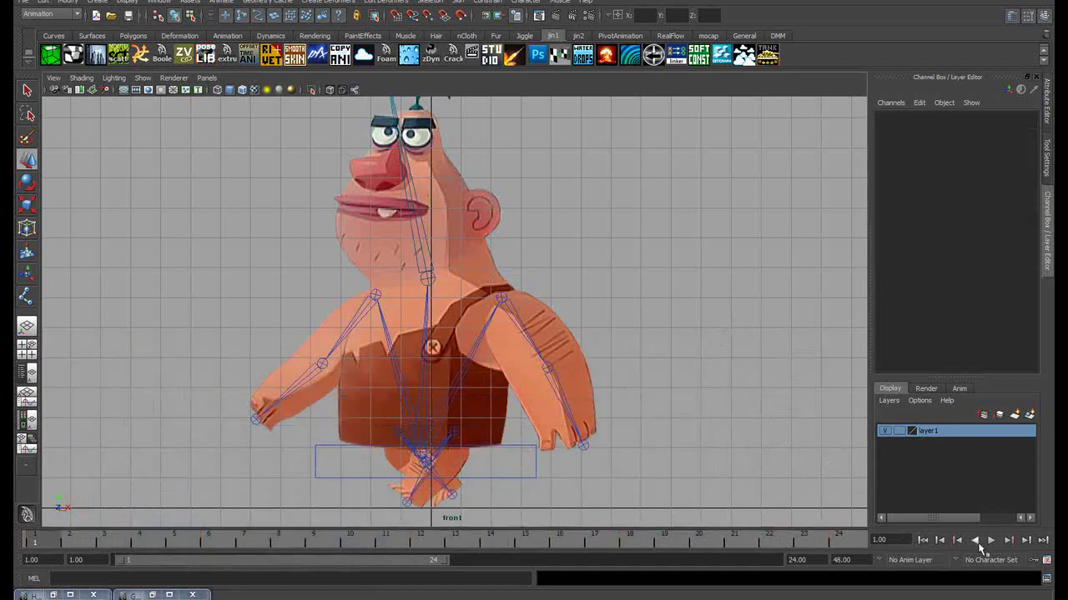
Set the active character set to 'character'
{"action": "left_click", "coordinate": [990, 541]}
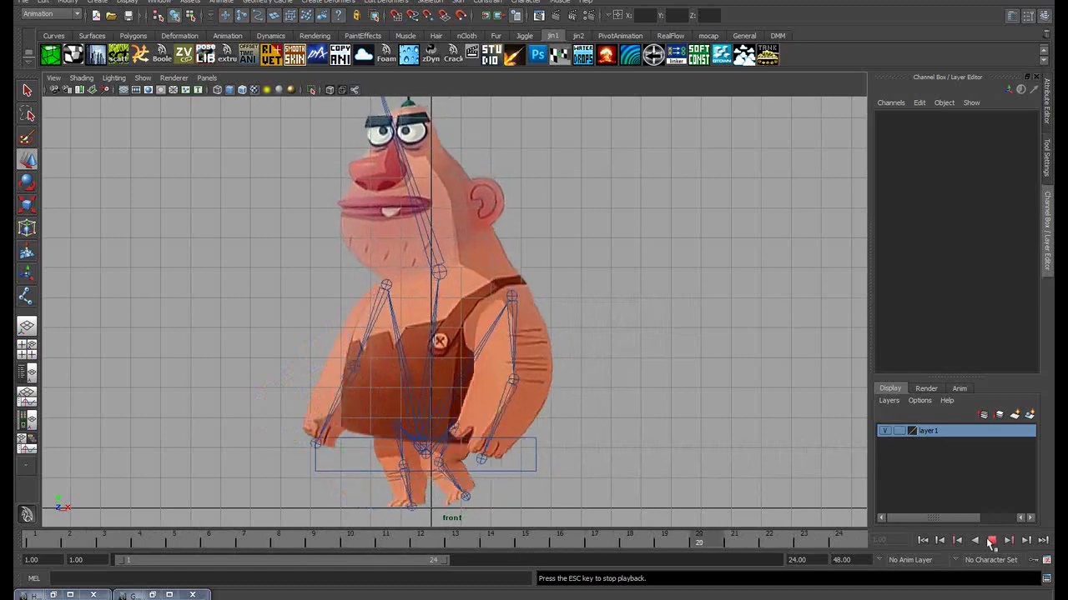
{"action": "left_click", "coordinate": [991, 540]}
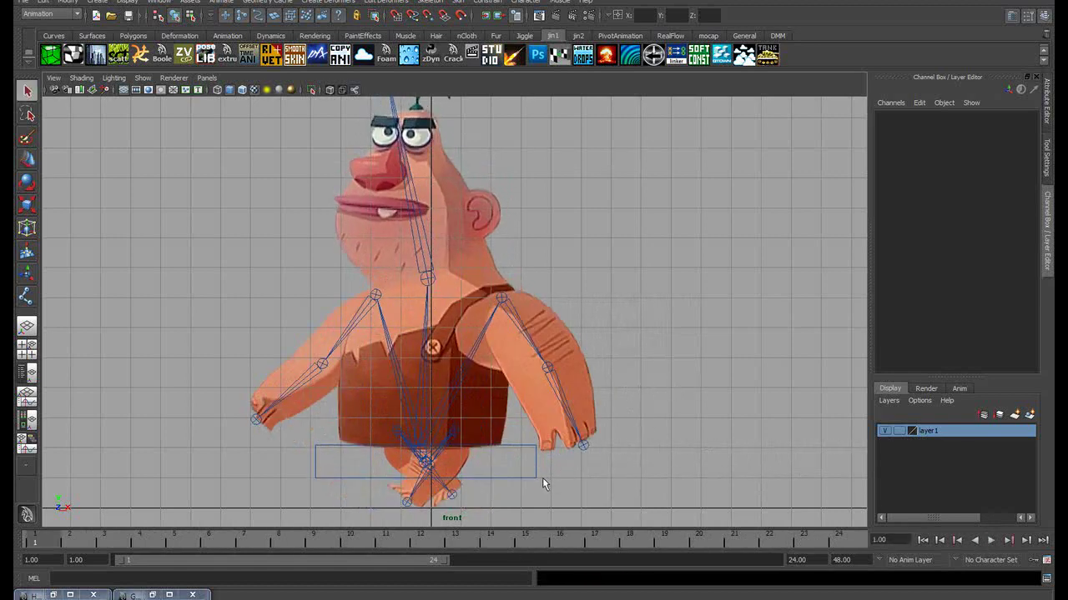
{"action": "left_click", "coordinate": [991, 559]}
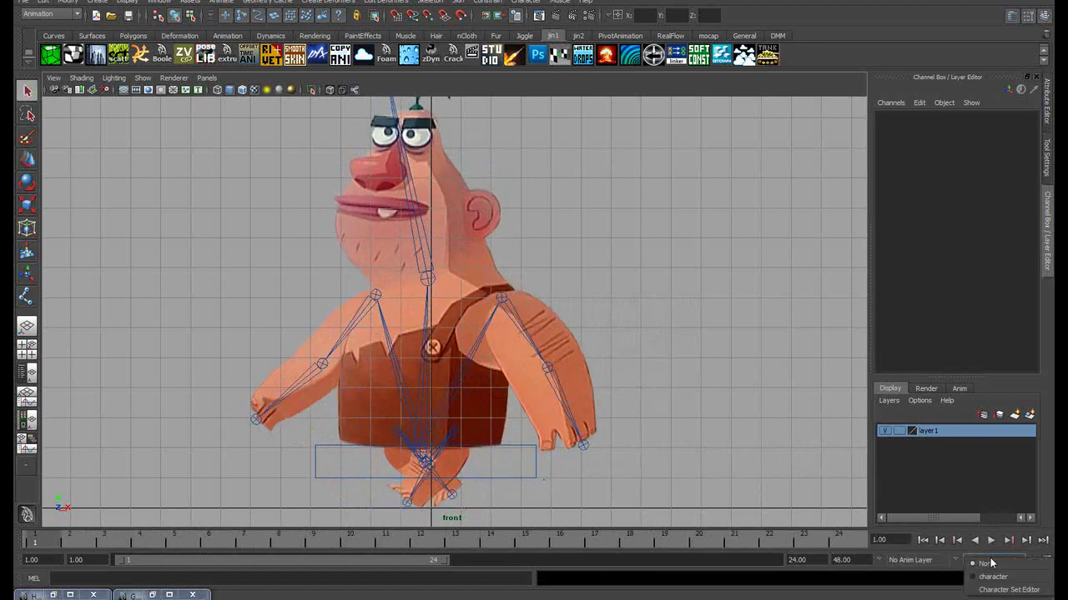
{"action": "left_click", "coordinate": [980, 573]}
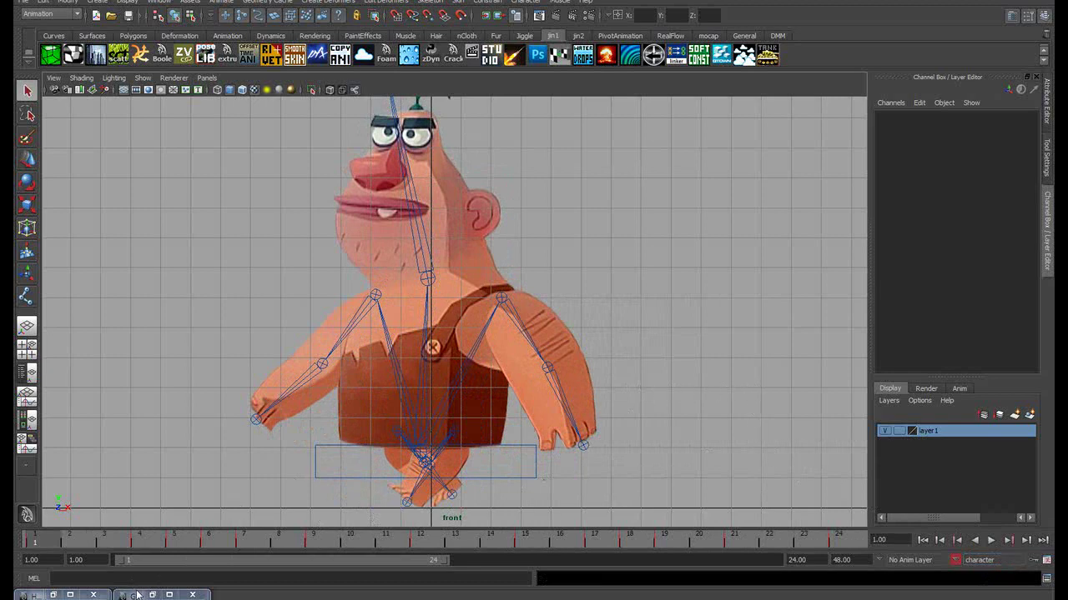
Apply spline tangents to all of the character's curves in the Graph Editor
{"action": "left_click", "coordinate": [153, 595]}
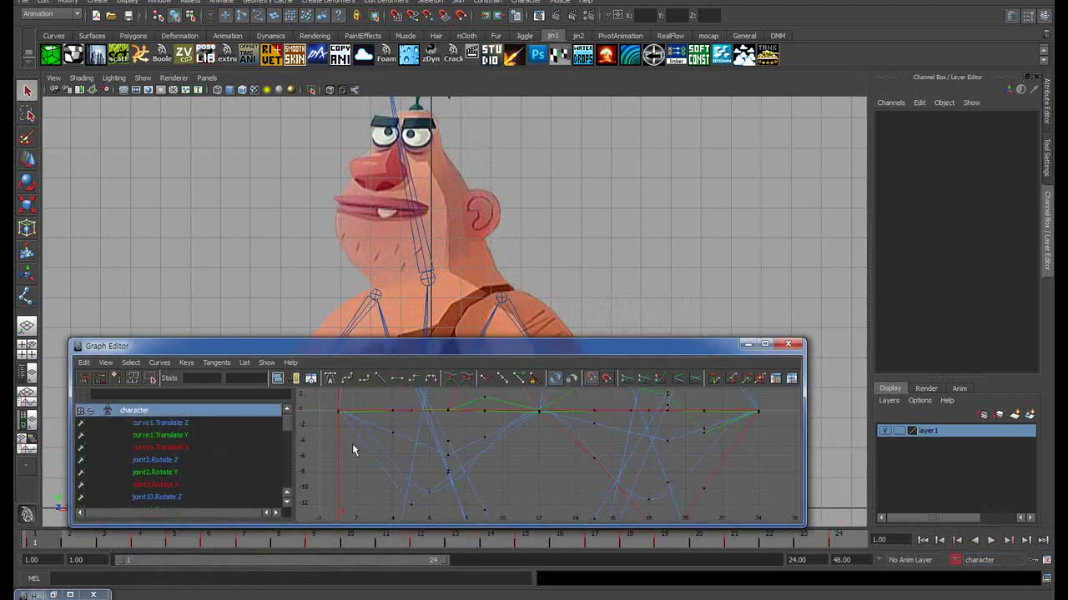
{"action": "key", "text": "a"}
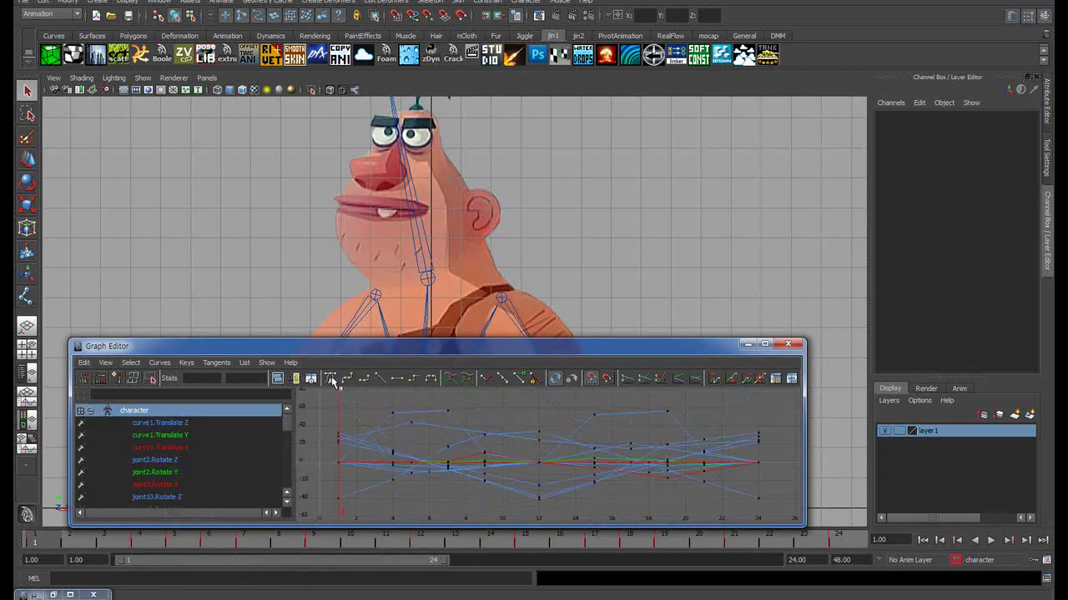
{"action": "left_click", "coordinate": [332, 379]}
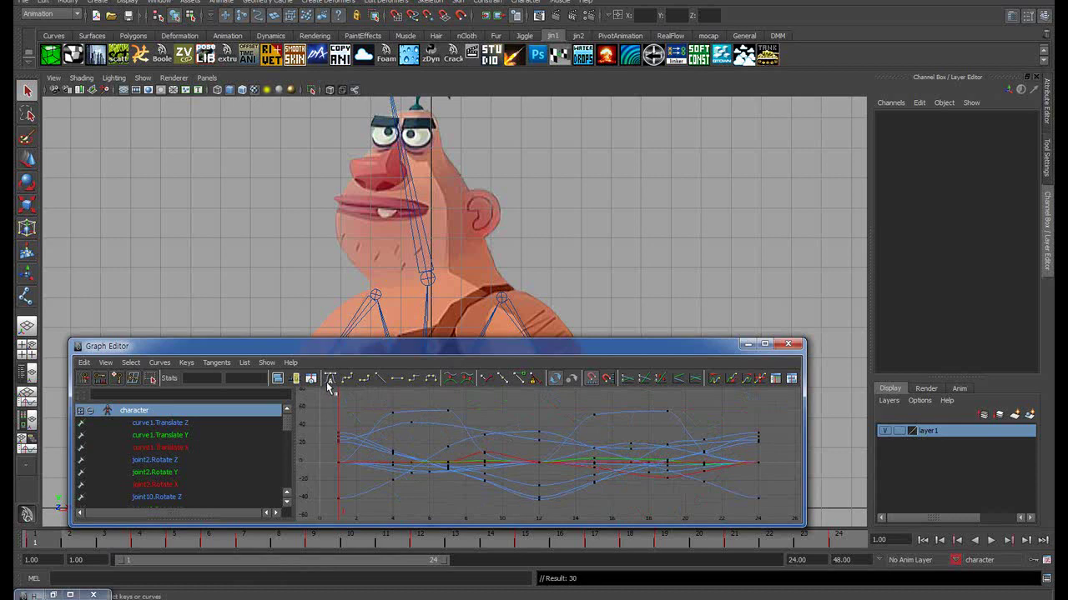
{"action": "left_click", "coordinate": [748, 344]}
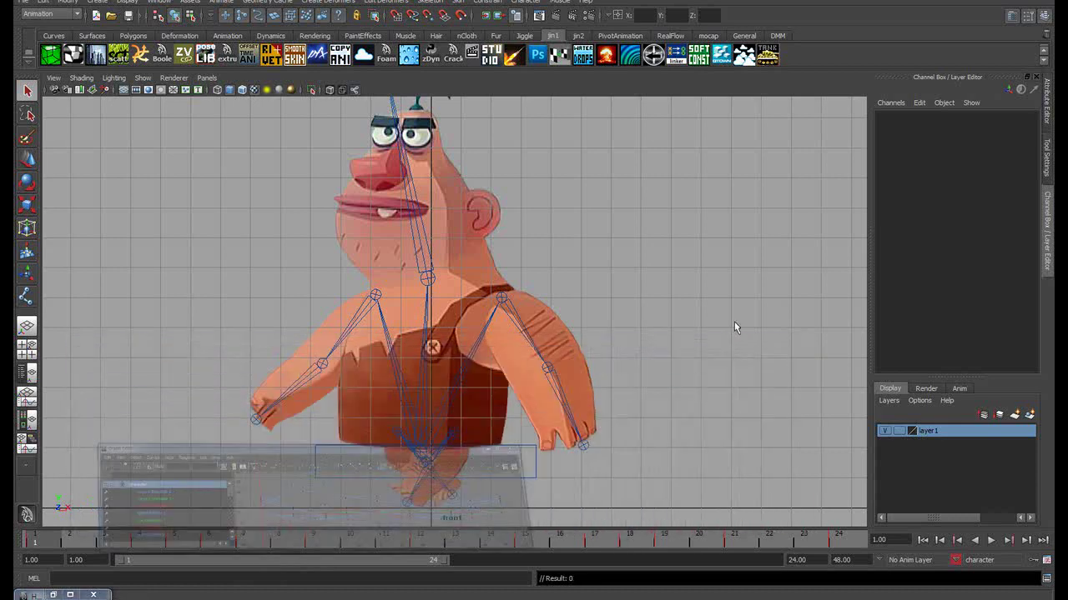
Hide the skeleton joints in the viewport
{"action": "left_click", "coordinate": [991, 540]}
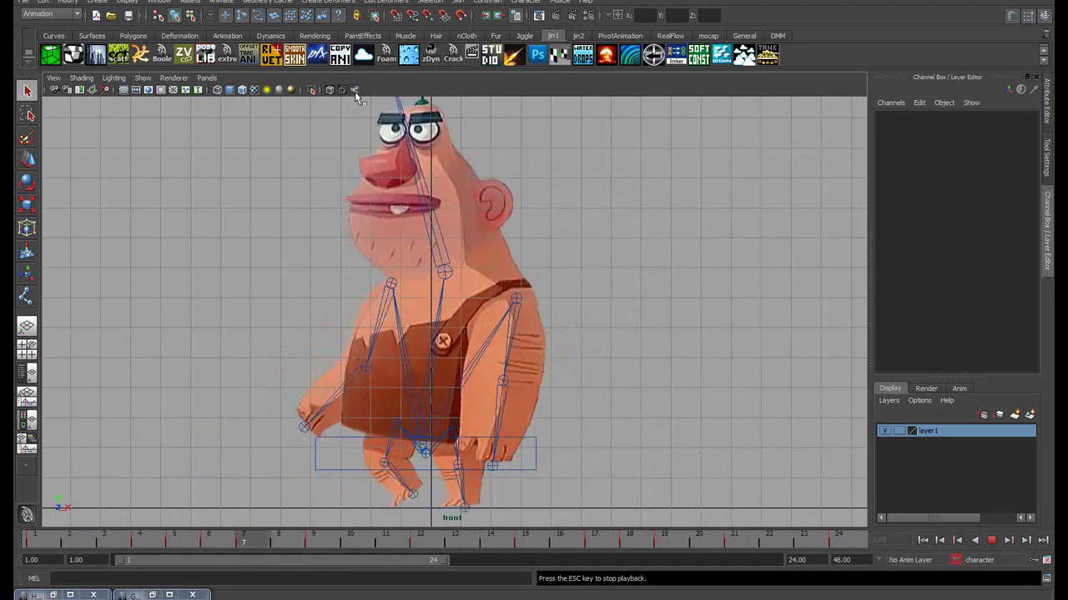
{"action": "key", "text": "Escape"}
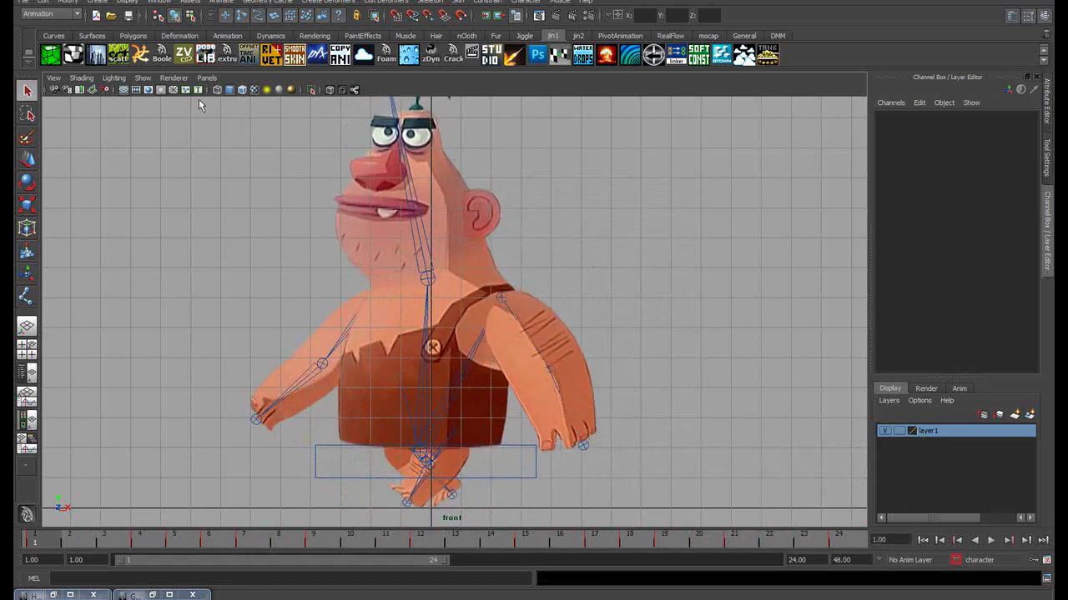
{"action": "left_click", "coordinate": [144, 78]}
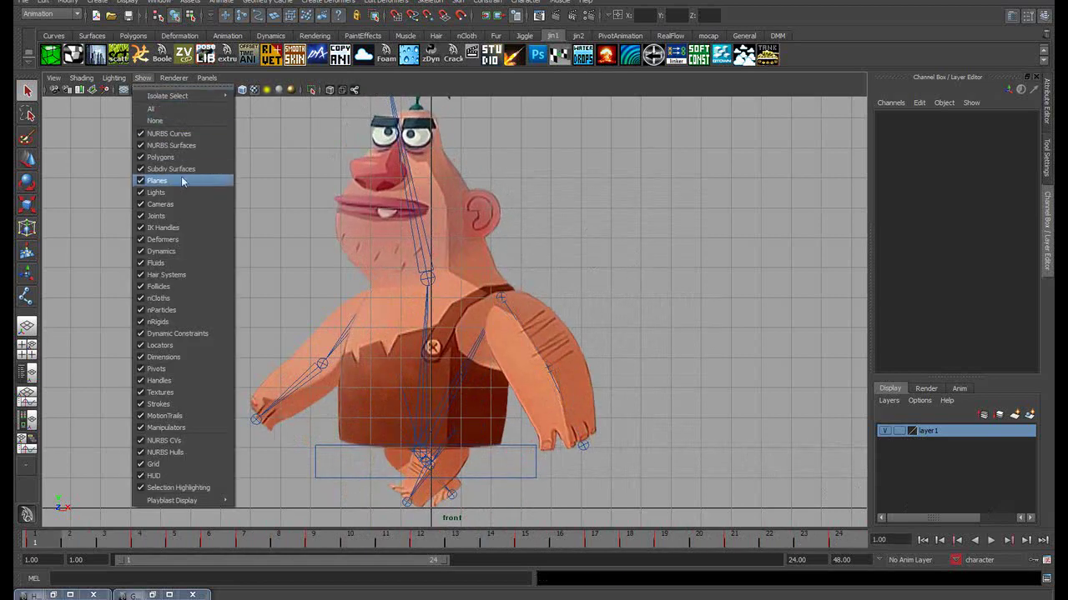
{"action": "left_click", "coordinate": [180, 217]}
Switch the viewport background to black, hide the grid, and play the walk
{"action": "middle_click_drag", "start_coordinate": [682, 350], "coordinate": [667, 353], "text": "alt"}
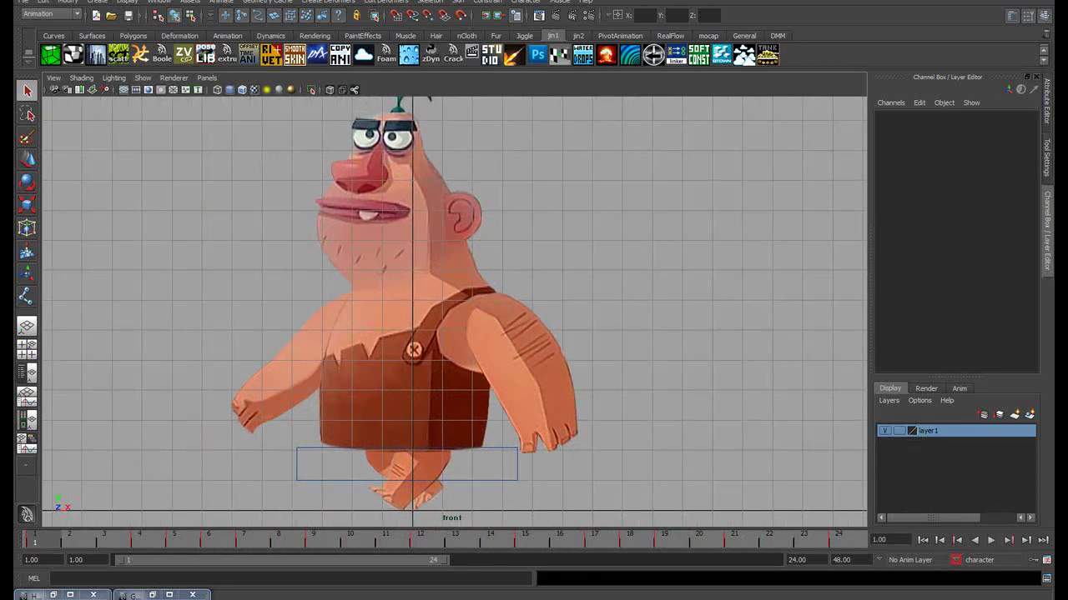
{"action": "key", "text": "alt+b"}
{"action": "key", "text": "alt+b"}
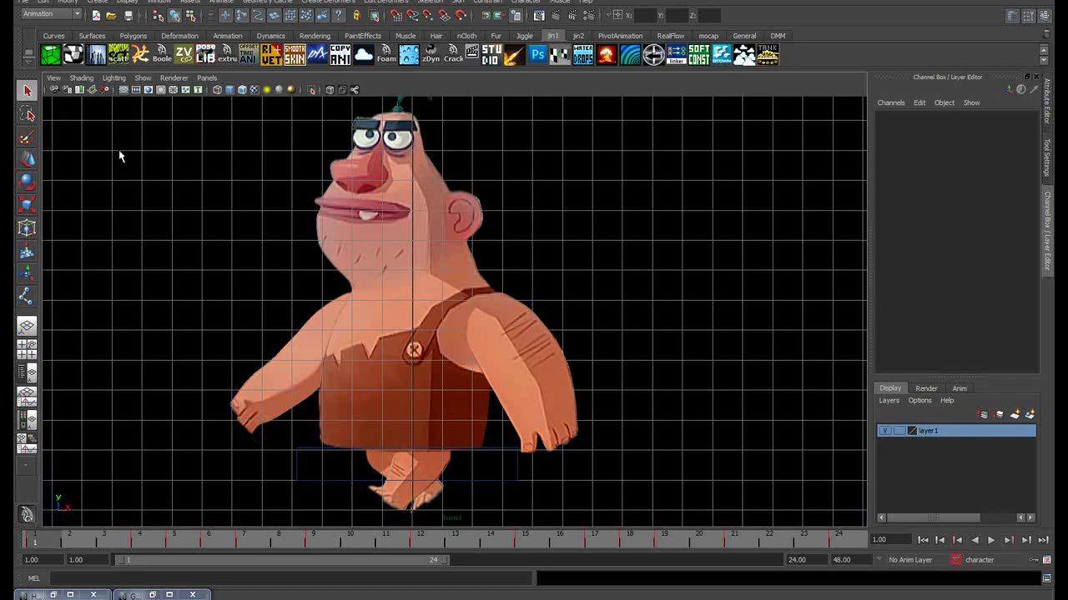
{"action": "left_click", "coordinate": [122, 91]}
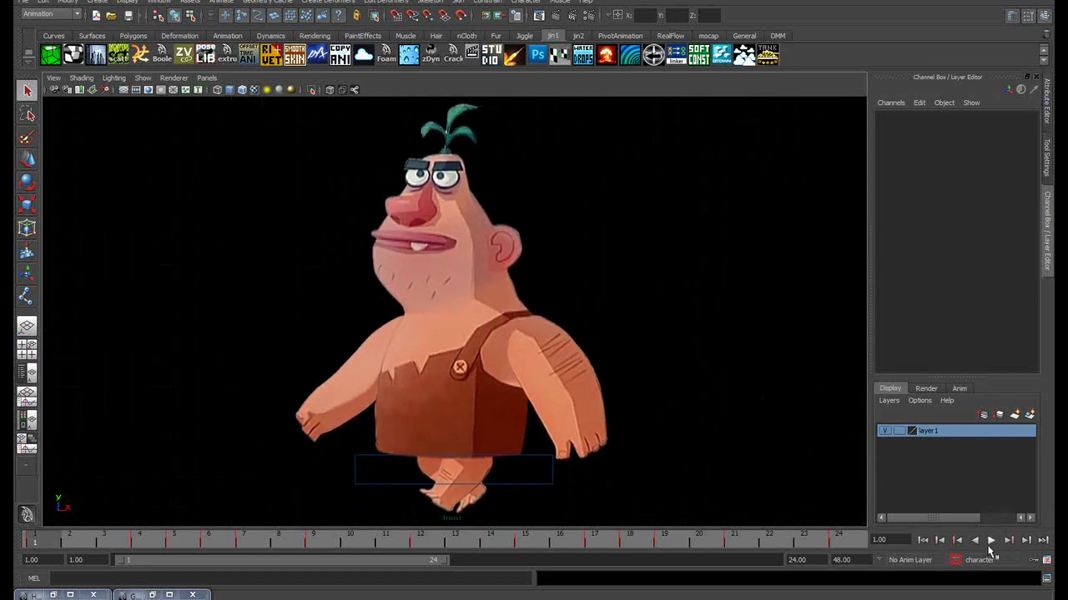
{"action": "left_click", "coordinate": [990, 541]}
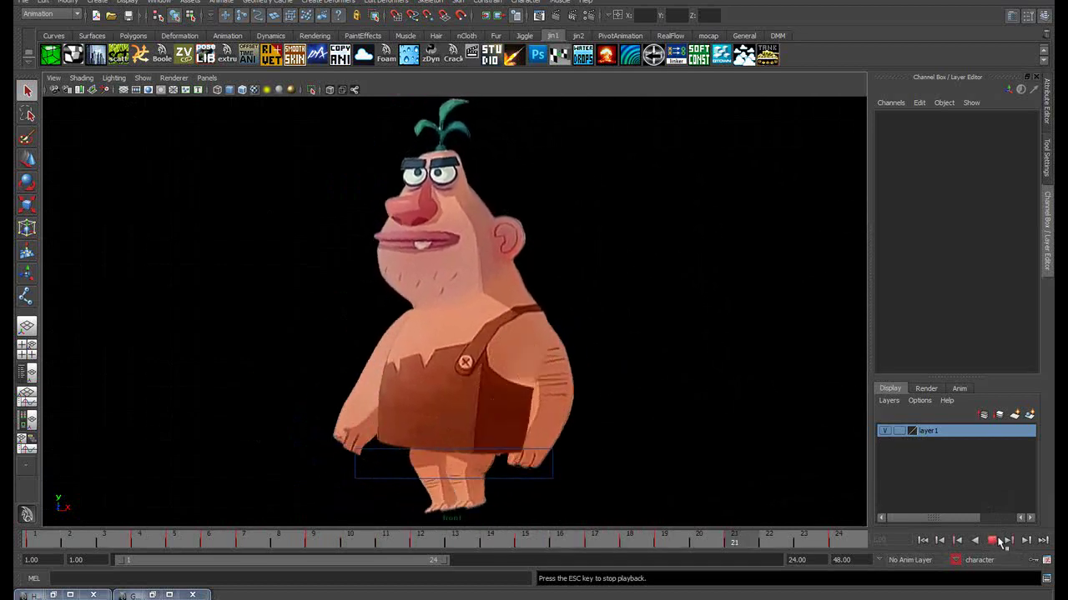
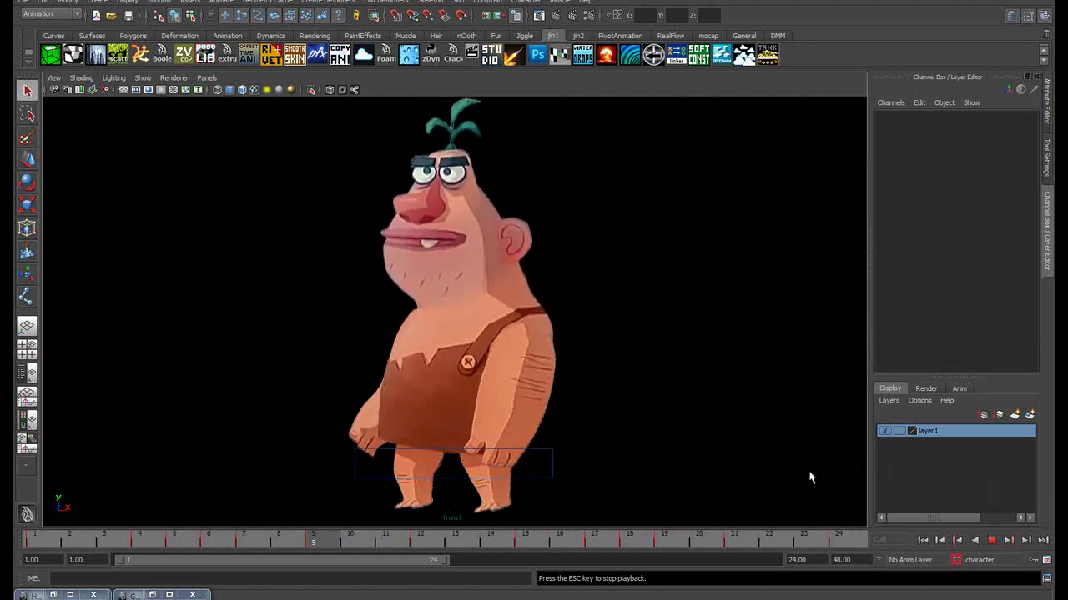
Stop the walk-cycle playback and scrub the time slider to frame 22 to check poses
{"action": "left_click", "coordinate": [991, 540]}
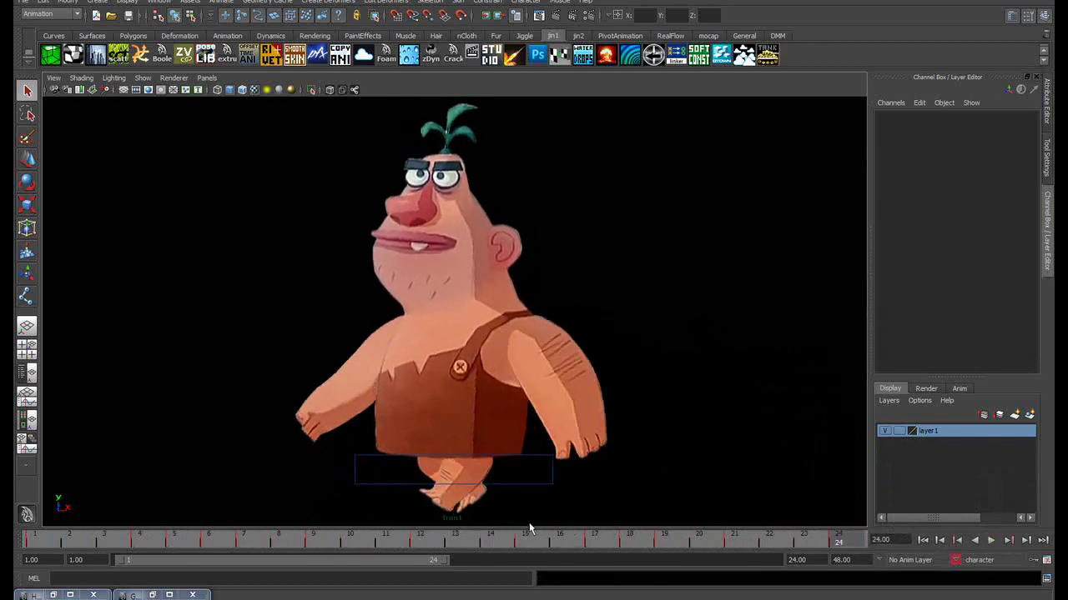
{"action": "mouse_move", "coordinate": [529, 529]}
{"action": "left_mouse_down"}
{"action": "mouse_move", "coordinate": [464, 543]}
{"action": "mouse_move", "coordinate": [762, 530]}
{"action": "left_mouse_up"}
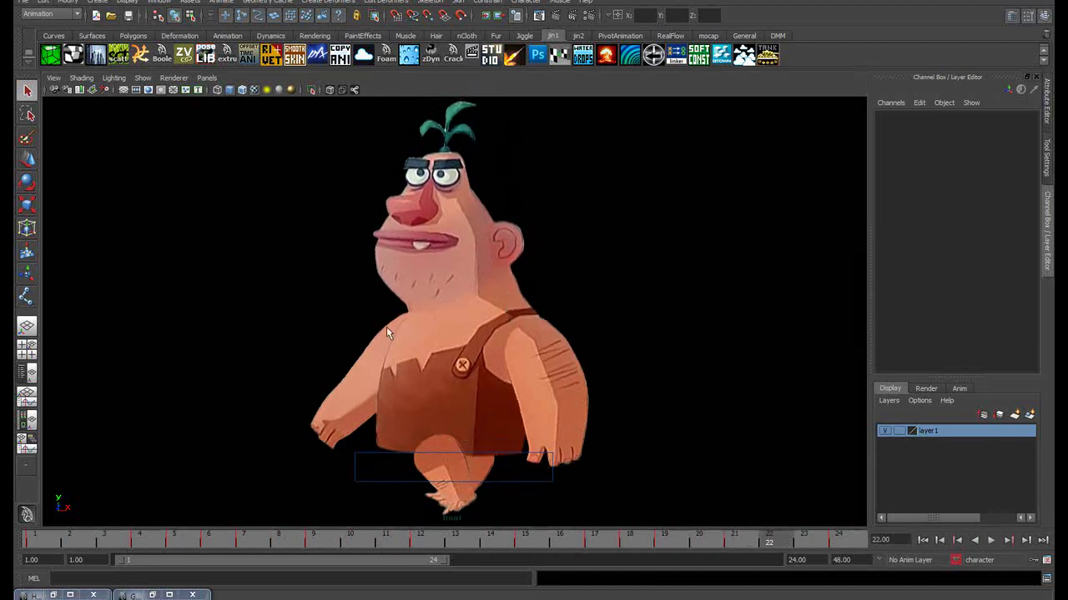
Drag the frame-22 Render View preview aside so it no longer covers the caveman
{"action": "left_click_drag", "start_coordinate": [380, 134], "coordinate": [767, 105]}
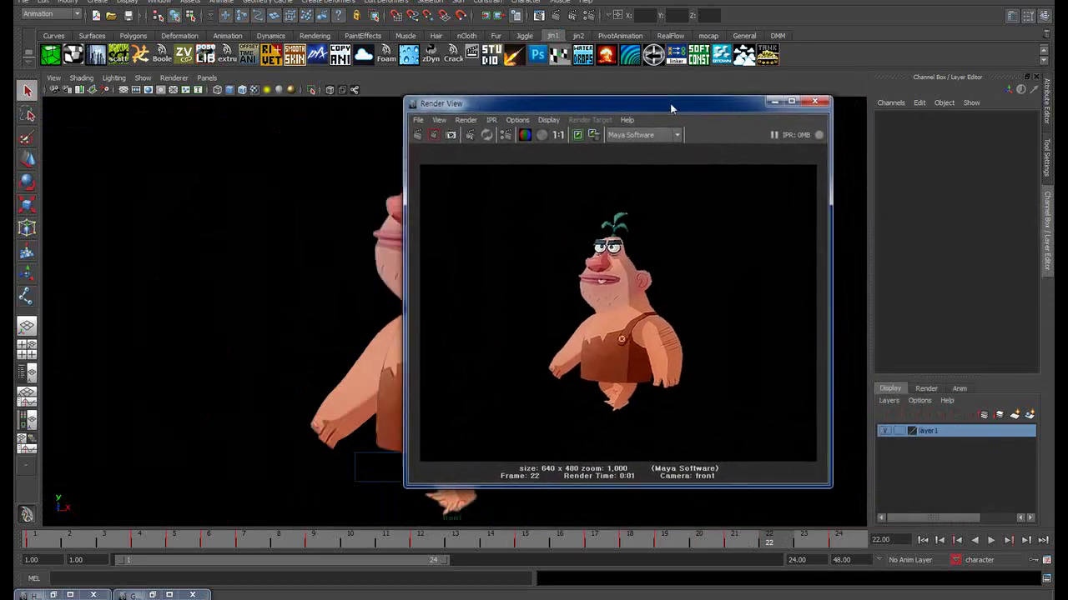
{"action": "mouse_move", "coordinate": [651, 100]}
{"action": "left_mouse_down"}
{"action": "mouse_move", "coordinate": [686, 98]}
{"action": "mouse_move", "coordinate": [795, 30]}
{"action": "left_mouse_up"}
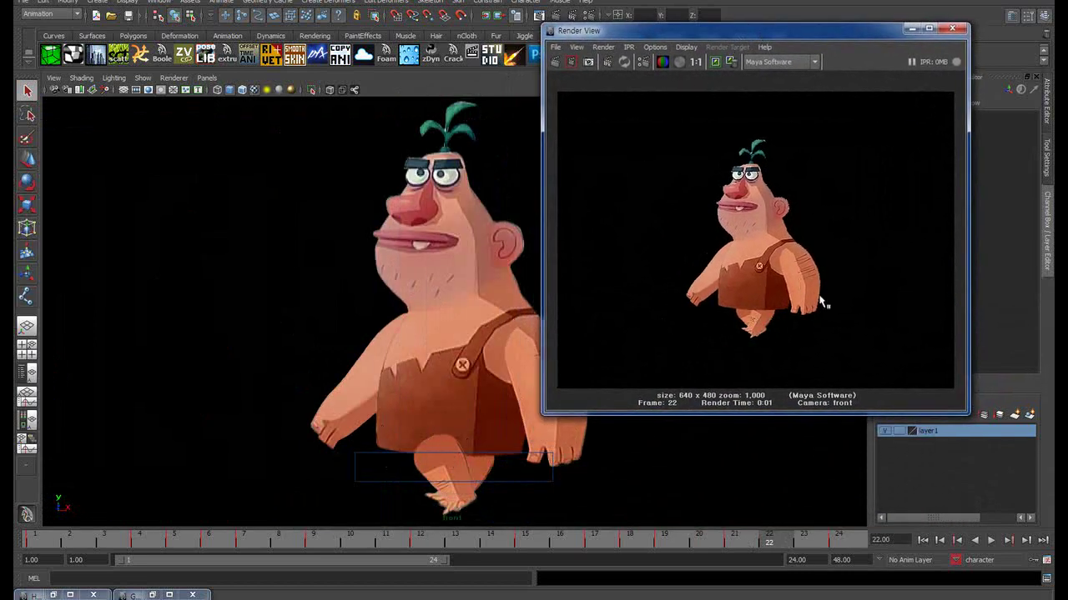
Close the render preview and play the walk cycle from frame 1
{"action": "left_click", "coordinate": [952, 29]}
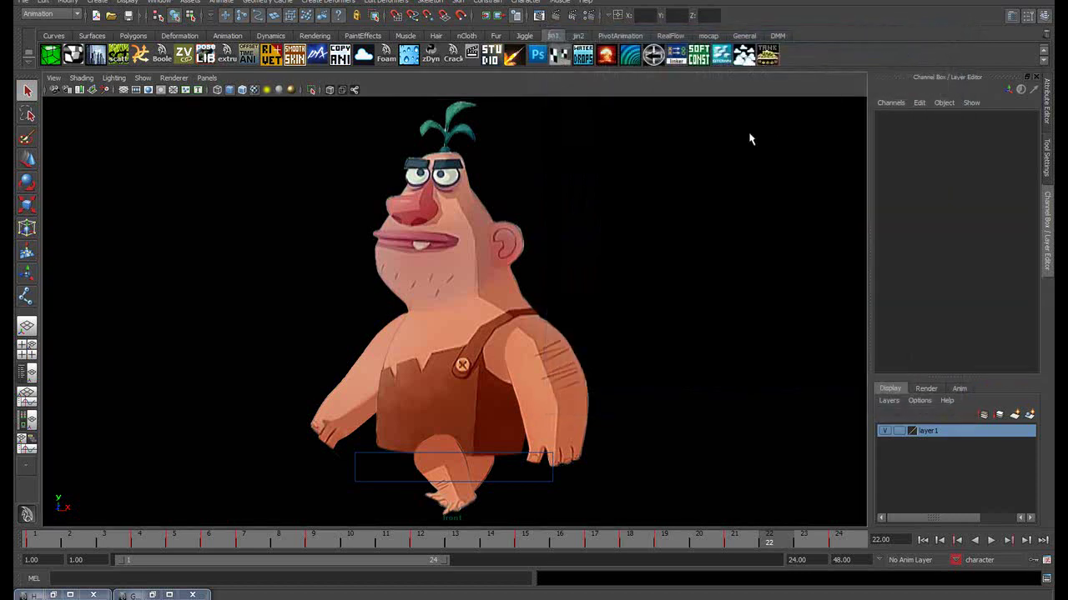
{"action": "left_click", "coordinate": [923, 540]}
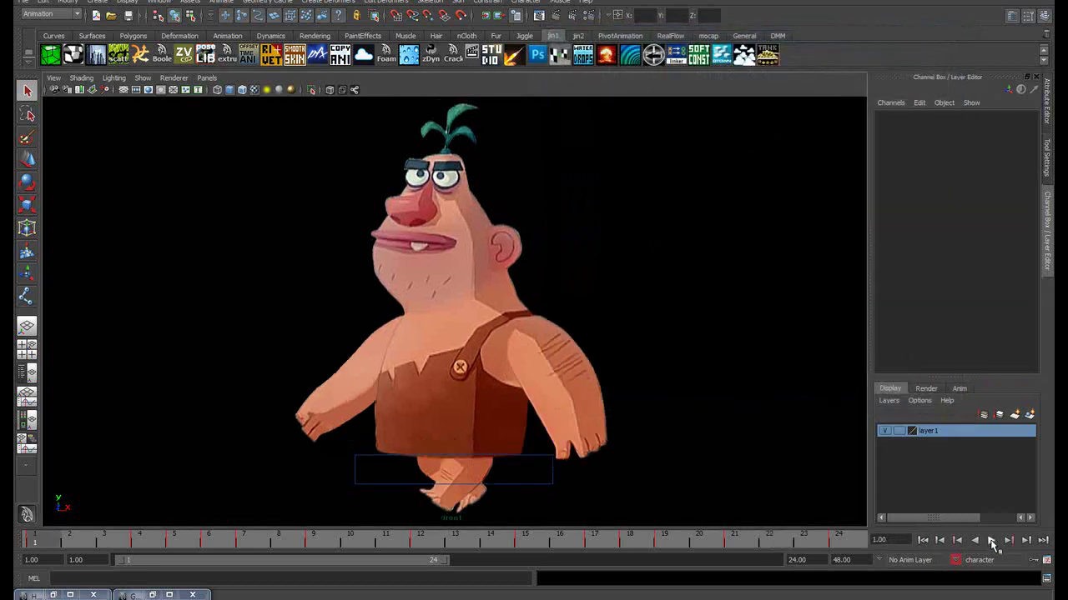
{"action": "left_click", "coordinate": [991, 540]}
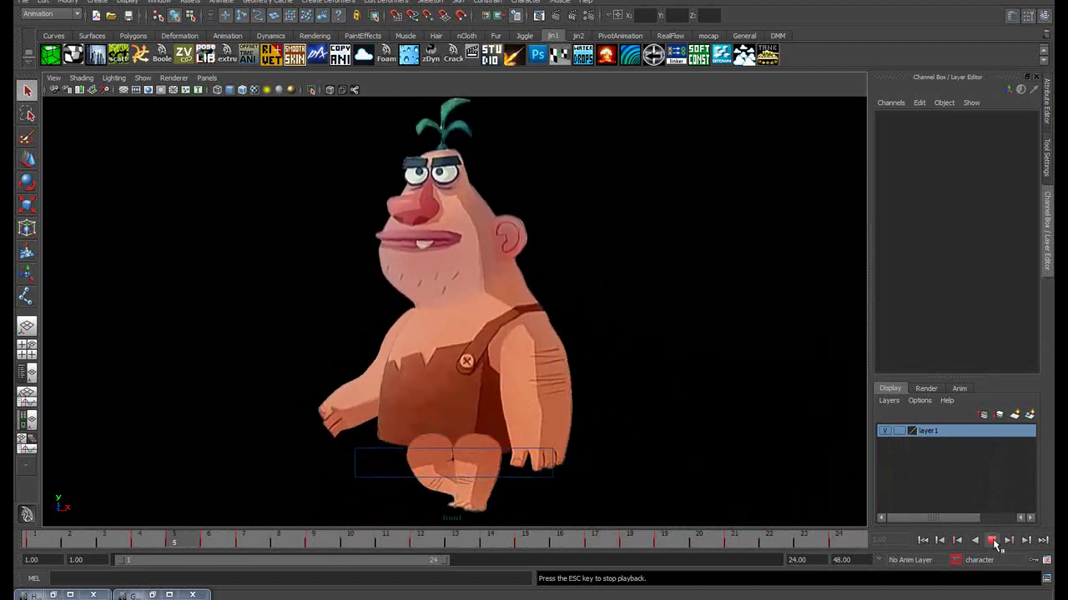
Stop playback at frame 1 and open Explorer on the SAMSUNG (F:) drive's flash animation folder
{"action": "left_click", "coordinate": [991, 540]}
{"action": "left_click", "coordinate": [923, 540]}
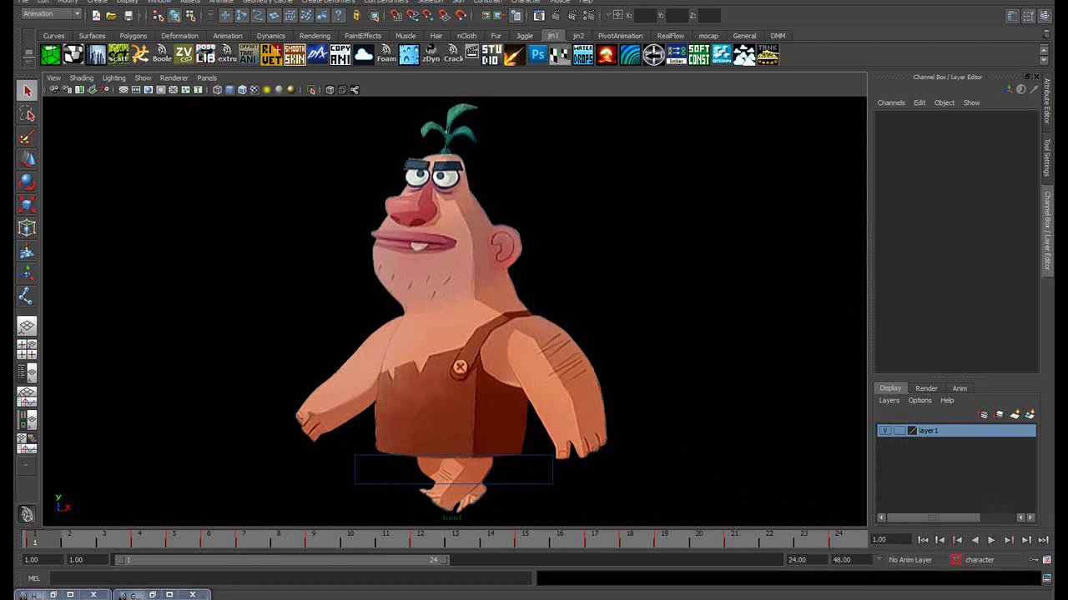
{"action": "key", "text": "super+e"}
{"action": "left_click", "coordinate": [263, 331]}
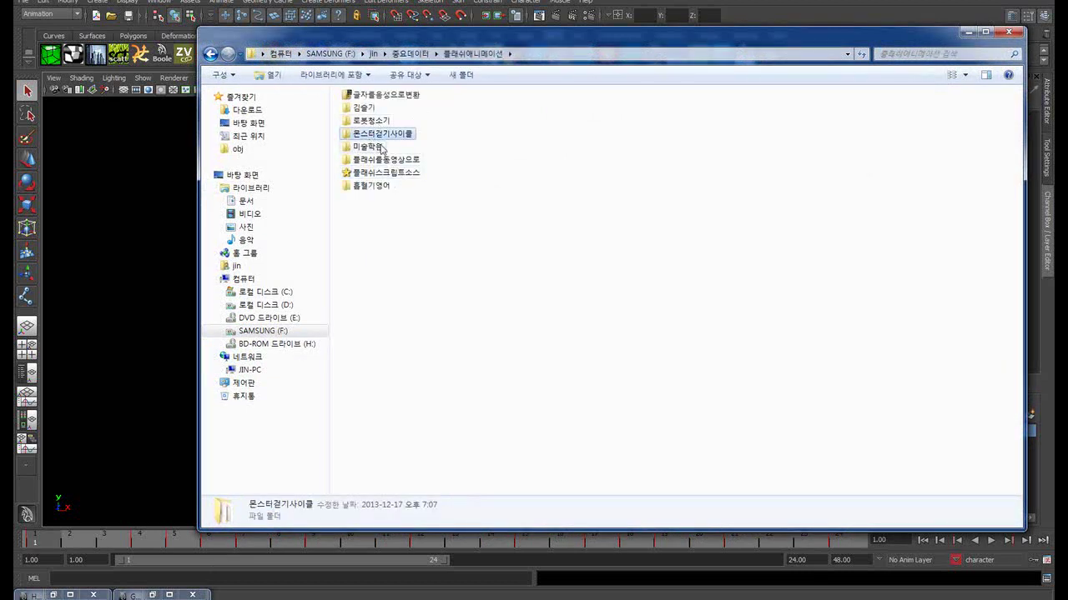
Play the 몬스터워킹무비 reference walk clip, then close the player and Explorer to return to Maya
{"action": "double_click", "coordinate": [382, 122]}
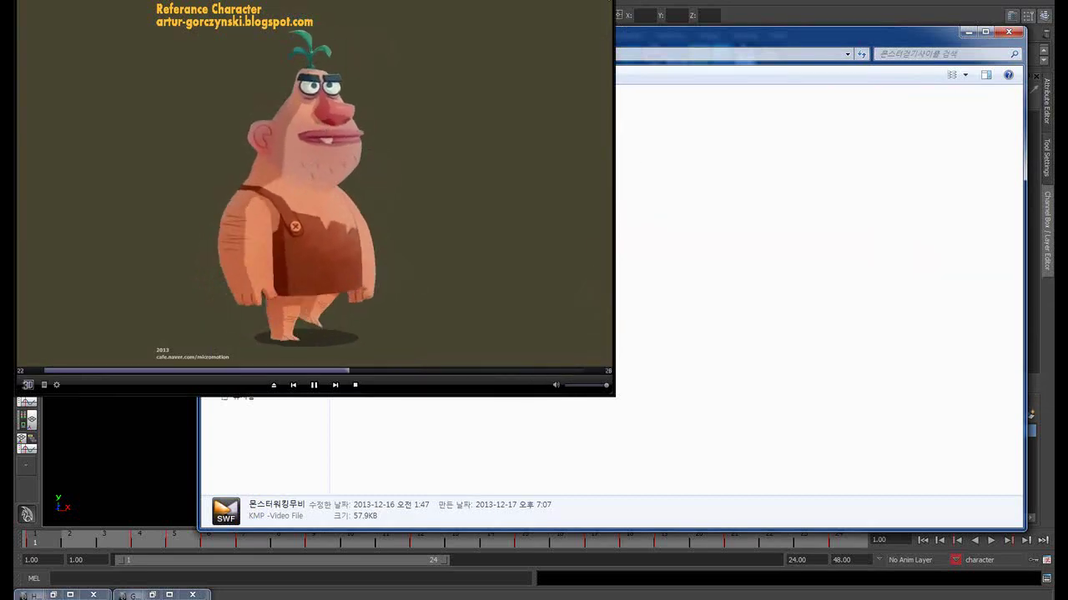
{"action": "key", "text": "alt+F4"}
{"action": "left_click", "coordinate": [1005, 35]}
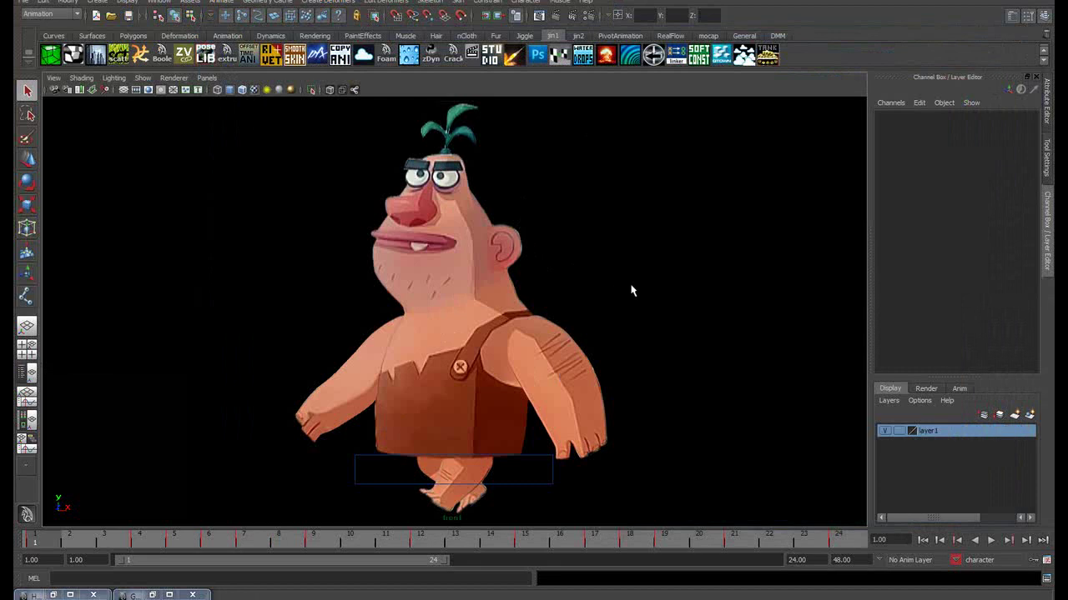
Scrub the walk cycle to frames 13–14, play it with Alt+V, scrub again, and return to frame 1
{"action": "key", "text": "alt+Tab"}
{"action": "left_click_drag", "start_coordinate": [52, 543], "coordinate": [471, 537]}
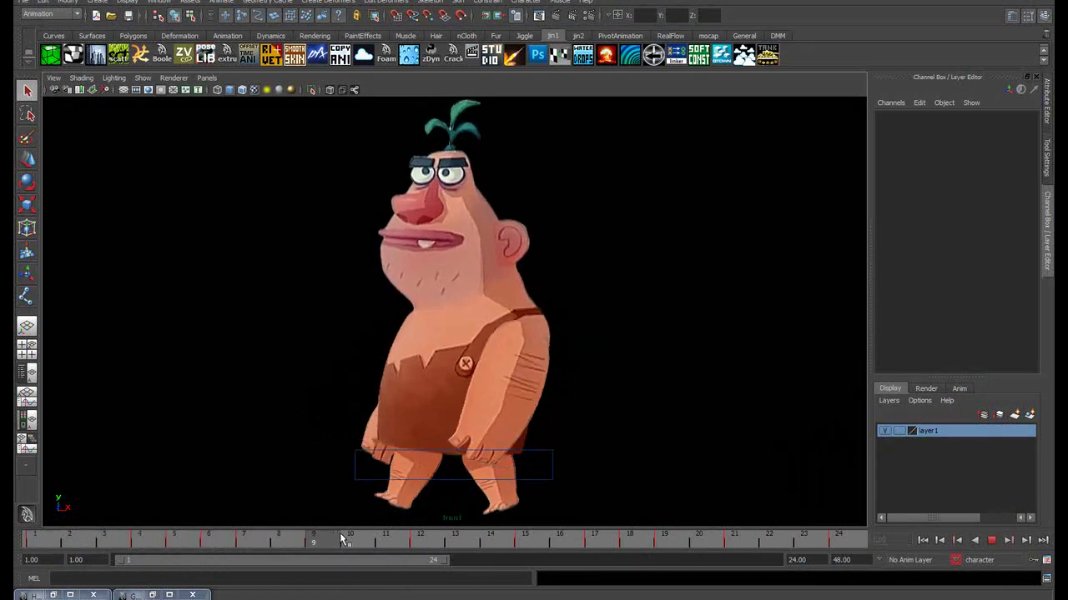
{"action": "left_click_drag", "start_coordinate": [471, 537], "coordinate": [488, 535]}
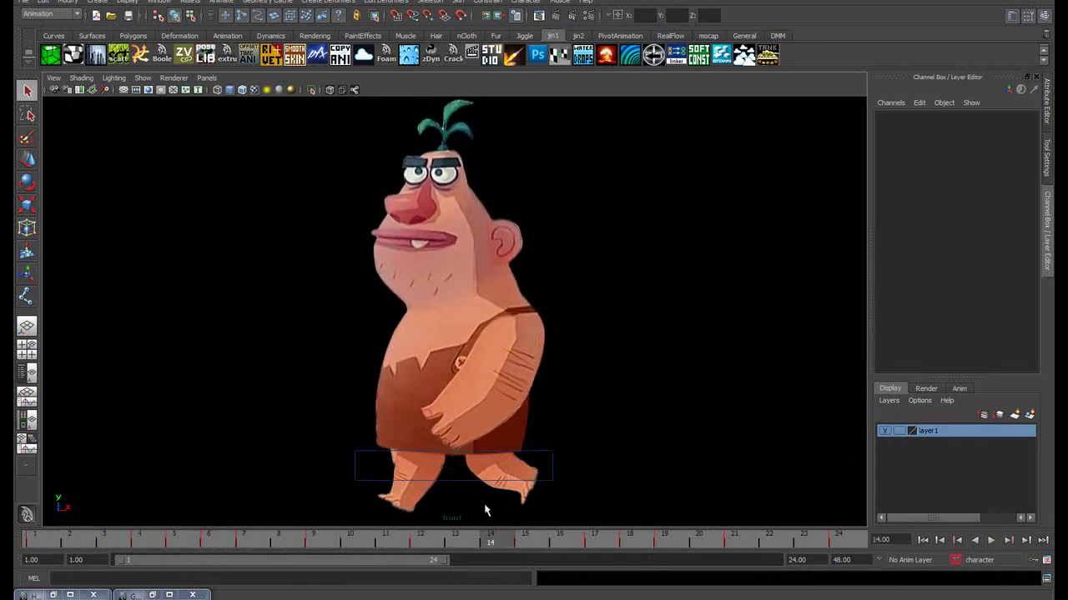
{"action": "key", "text": "alt+v"}
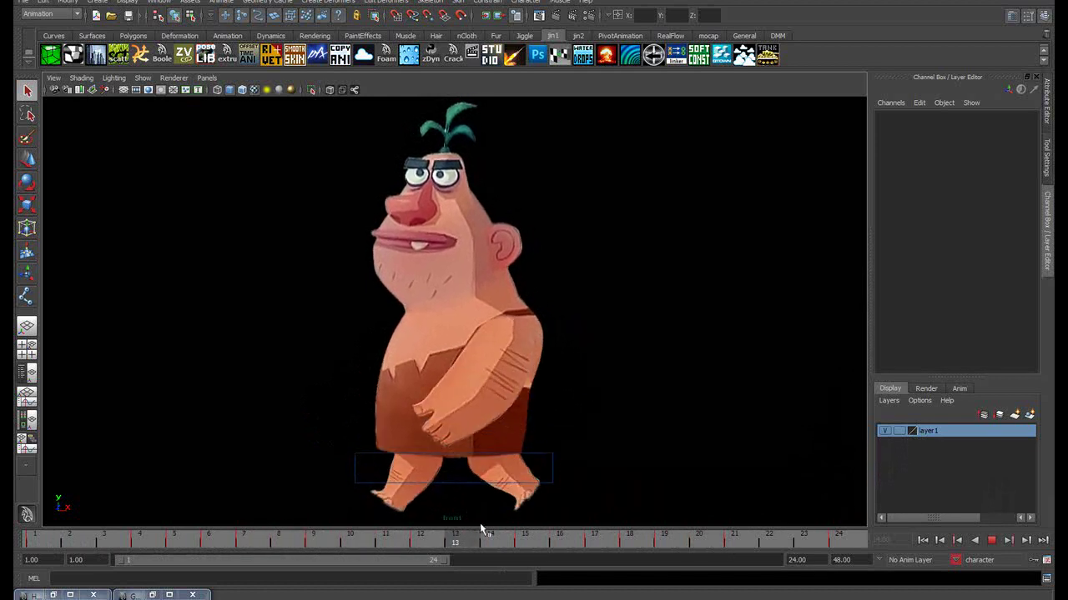
{"action": "mouse_move", "coordinate": [488, 543]}
{"action": "left_mouse_down"}
{"action": "mouse_move", "coordinate": [732, 526]}
{"action": "mouse_move", "coordinate": [443, 538]}
{"action": "mouse_move", "coordinate": [772, 534]}
{"action": "mouse_move", "coordinate": [489, 527]}
{"action": "mouse_move", "coordinate": [467, 528]}
{"action": "mouse_move", "coordinate": [801, 532]}
{"action": "left_mouse_up"}
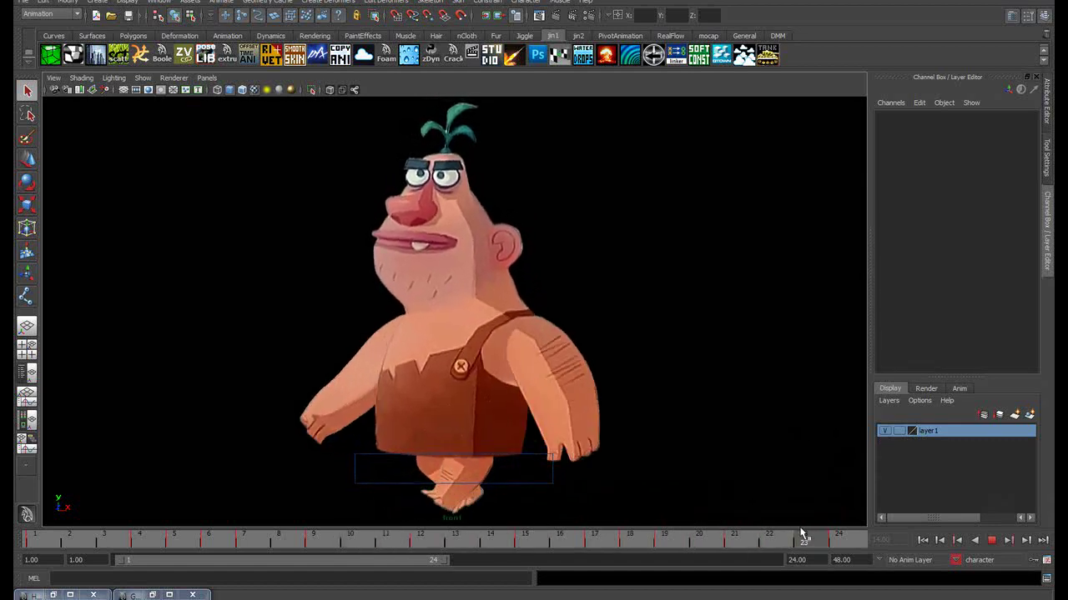
{"action": "left_click", "coordinate": [923, 540]}
Maximize the perspective view, pull the camera back, and hide IK handles in the viewport
{"action": "key", "text": "space"}
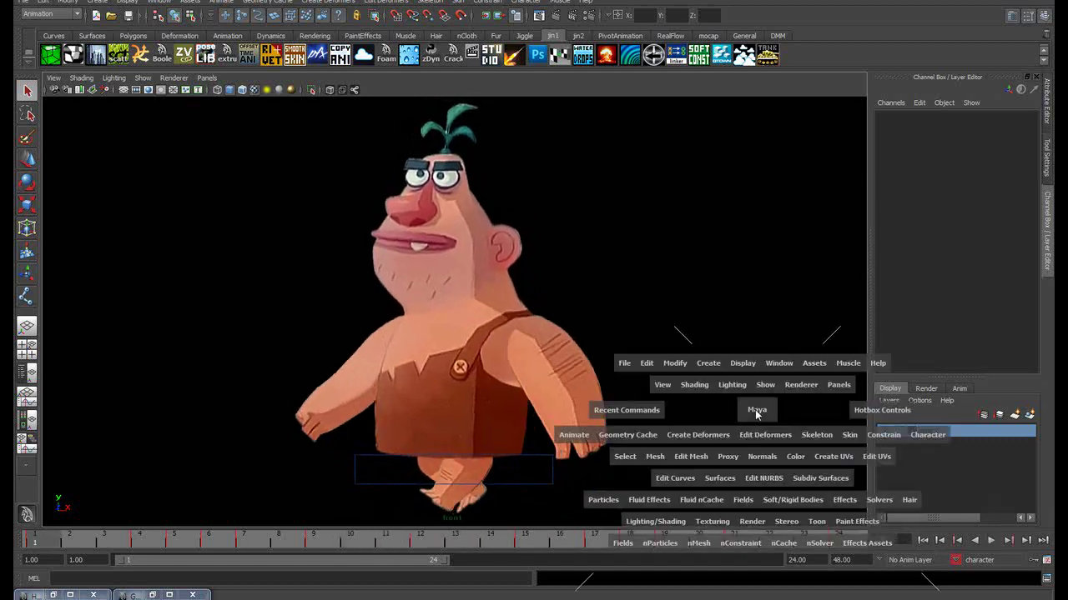
{"action": "key", "text": "space"}
{"action": "right_click_drag", "start_coordinate": [599, 367], "coordinate": [302, 302], "text": "alt"}
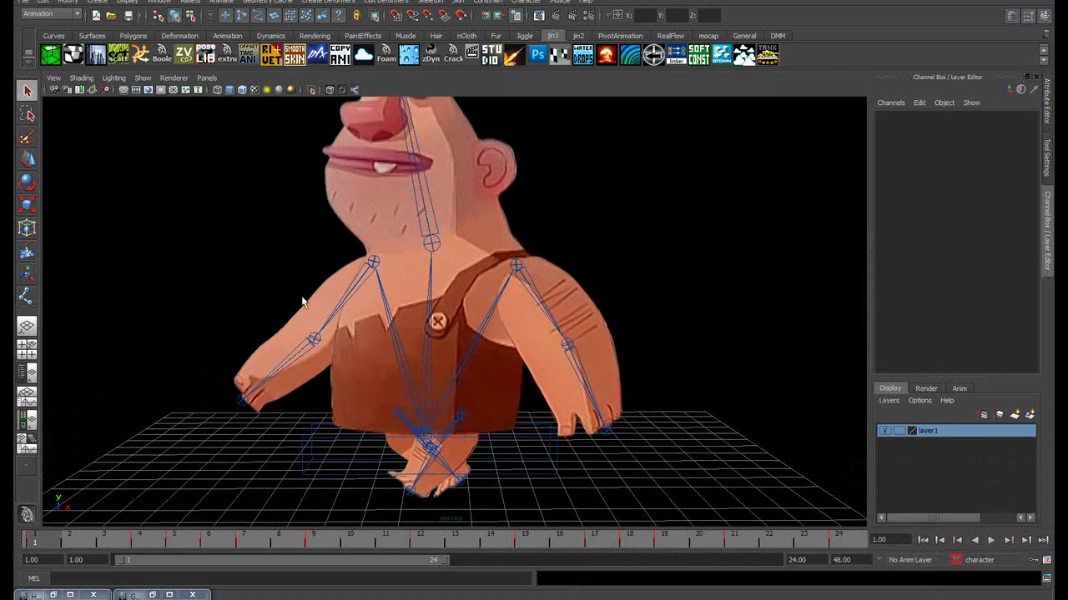
{"action": "left_click", "coordinate": [143, 78]}
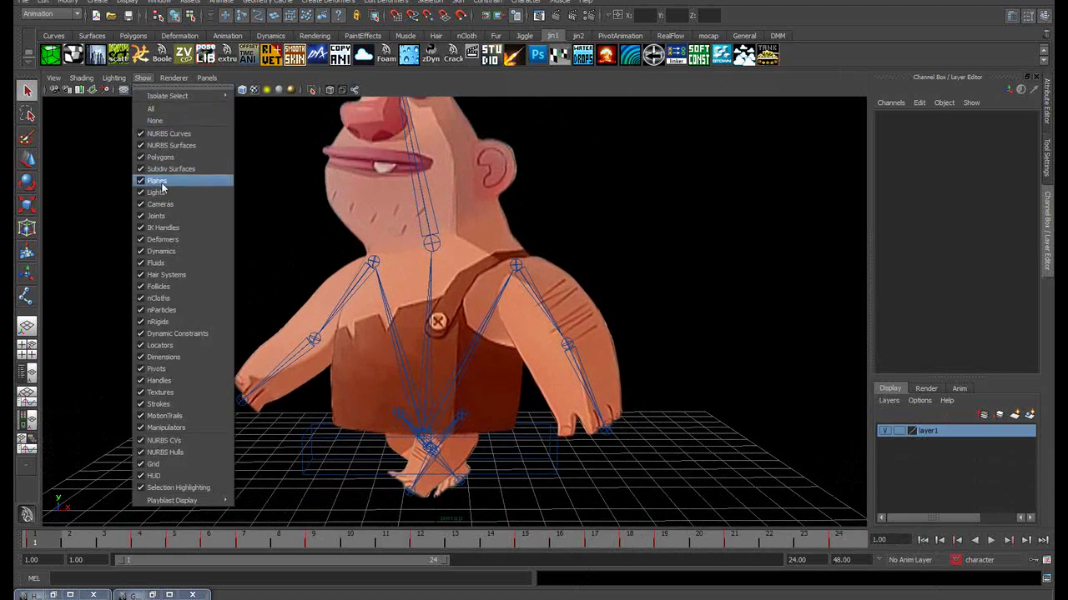
{"action": "left_click", "coordinate": [165, 228]}
Hide the remaining joint display, orbit to a frontal view of the caveman, and start playback
{"action": "left_click_drag", "start_coordinate": [167, 228], "coordinate": [383, 280], "text": "alt"}
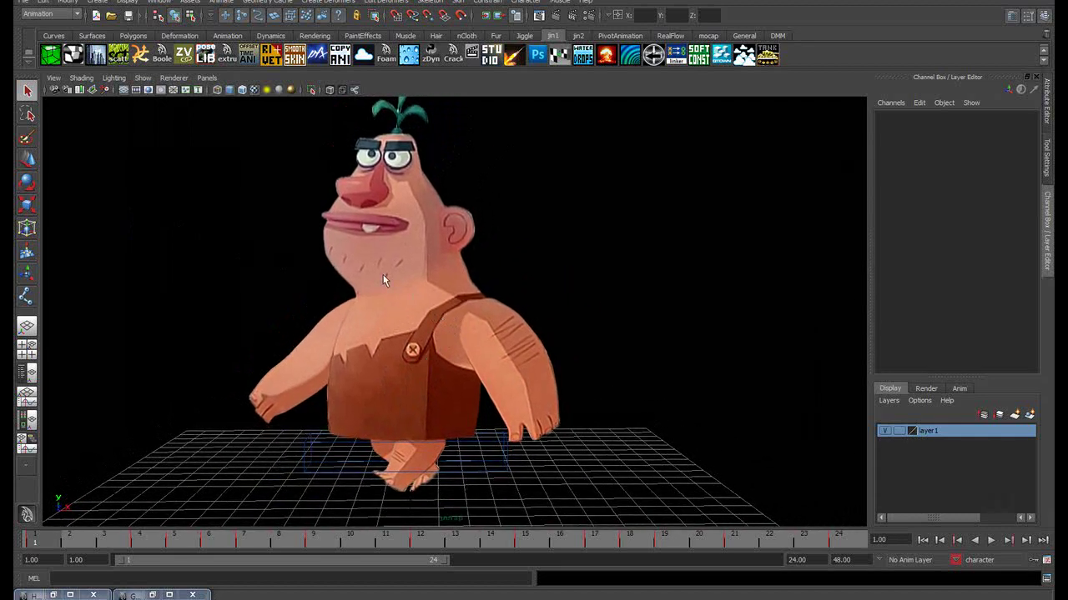
{"action": "left_click", "coordinate": [147, 80]}
{"action": "left_click", "coordinate": [160, 138]}
{"action": "mouse_move", "coordinate": [307, 241]}
{"action": "left_mouse_down", "text": "alt"}
{"action": "mouse_move", "coordinate": [557, 315]}
{"action": "mouse_move", "coordinate": [568, 300]}
{"action": "left_mouse_up", "text": "alt"}
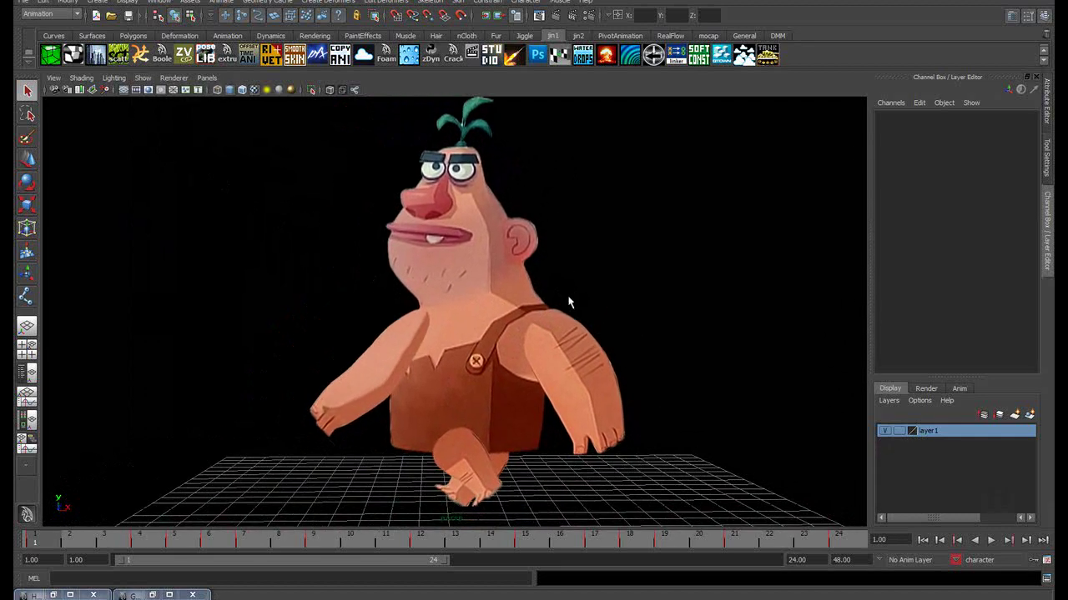
{"action": "left_click", "coordinate": [990, 540]}
Orbit around and dolly in on the caveman while the walk cycle plays
{"action": "mouse_move", "coordinate": [639, 388]}
{"action": "left_mouse_down", "text": "alt"}
{"action": "mouse_move", "coordinate": [322, 393]}
{"action": "mouse_move", "coordinate": [710, 381]}
{"action": "mouse_move", "coordinate": [492, 380]}
{"action": "mouse_move", "coordinate": [555, 393]}
{"action": "mouse_move", "coordinate": [534, 378]}
{"action": "mouse_move", "coordinate": [693, 381]}
{"action": "mouse_move", "coordinate": [590, 396]}
{"action": "mouse_move", "coordinate": [508, 370]}
{"action": "mouse_move", "coordinate": [574, 376]}
{"action": "mouse_move", "coordinate": [591, 353]}
{"action": "mouse_move", "coordinate": [578, 387]}
{"action": "mouse_move", "coordinate": [586, 406]}
{"action": "mouse_move", "coordinate": [578, 369]}
{"action": "mouse_move", "coordinate": [644, 372]}
{"action": "mouse_move", "coordinate": [548, 386]}
{"action": "mouse_move", "coordinate": [493, 375]}
{"action": "mouse_move", "coordinate": [501, 386]}
{"action": "mouse_move", "coordinate": [608, 381]}
{"action": "mouse_move", "coordinate": [581, 372]}
{"action": "left_mouse_up", "text": "alt"}
{"action": "scroll", "coordinate": [618, 384], "scroll_direction": "up", "scroll_amount": 2}
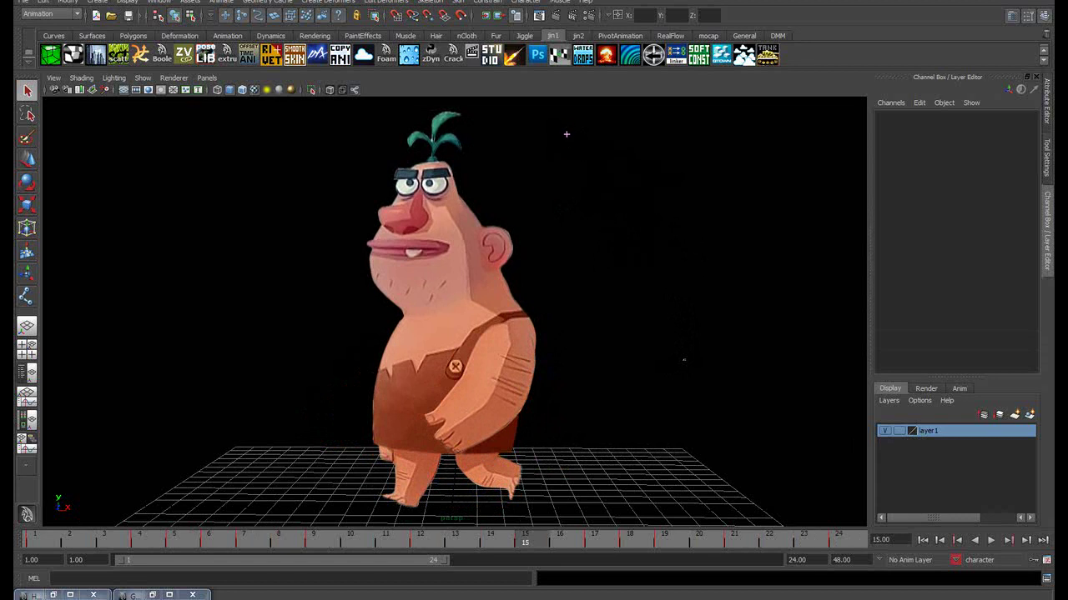
{"action": "left_click_drag", "start_coordinate": [582, 164], "coordinate": [600, 185]}
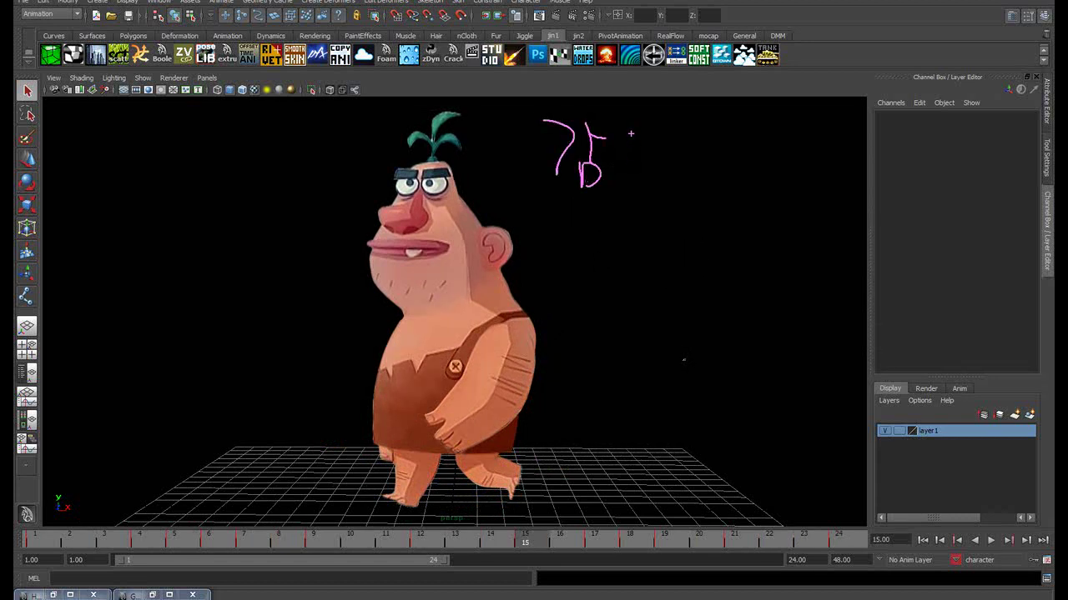
{"action": "mouse_move", "coordinate": [631, 132]}
{"action": "left_mouse_down"}
{"action": "mouse_move", "coordinate": [614, 167]}
{"action": "mouse_move", "coordinate": [643, 180]}
{"action": "left_mouse_up"}
{"action": "left_click_drag", "start_coordinate": [645, 149], "coordinate": [672, 155]}
{"action": "mouse_move", "coordinate": [699, 122]}
{"action": "left_mouse_down"}
{"action": "mouse_move", "coordinate": [709, 177]}
{"action": "mouse_move", "coordinate": [749, 167]}
{"action": "left_mouse_up"}
{"action": "mouse_move", "coordinate": [754, 141]}
{"action": "left_mouse_down"}
{"action": "mouse_move", "coordinate": [756, 175]}
{"action": "mouse_move", "coordinate": [789, 165]}
{"action": "left_mouse_up"}
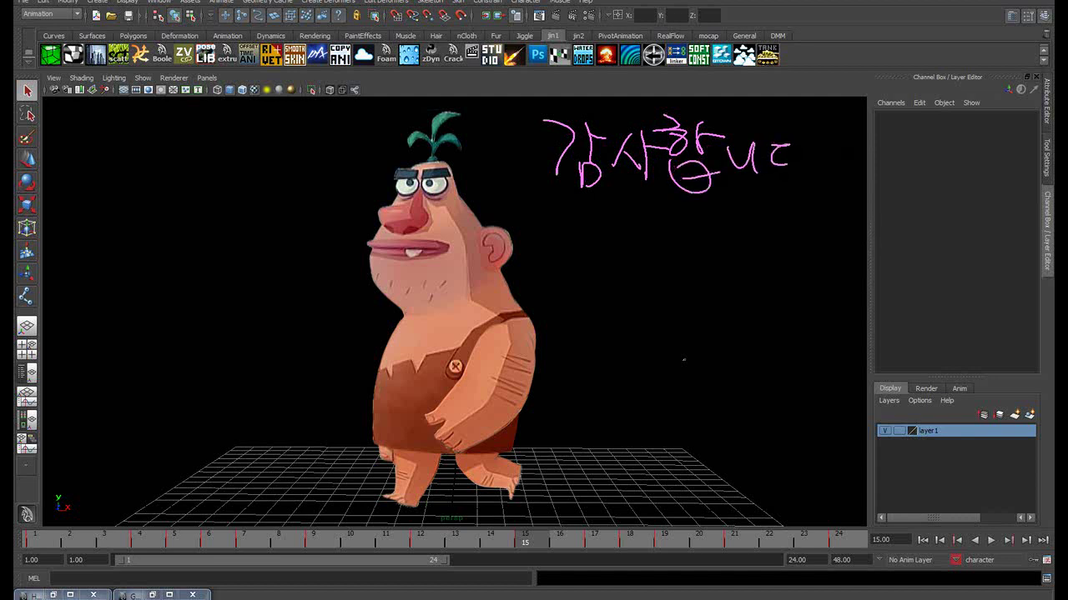
{"action": "left_click_drag", "start_coordinate": [805, 125], "coordinate": [807, 180]}
{"action": "left_click_drag", "start_coordinate": [807, 150], "coordinate": [829, 150]}
{"action": "mouse_move", "coordinate": [570, 237]}
{"action": "left_mouse_down"}
{"action": "mouse_move", "coordinate": [626, 241]}
{"action": "mouse_move", "coordinate": [614, 290]}
{"action": "left_mouse_up"}
{"action": "mouse_move", "coordinate": [625, 230]}
{"action": "left_mouse_down"}
{"action": "mouse_move", "coordinate": [666, 285]}
{"action": "mouse_move", "coordinate": [749, 285]}
{"action": "left_mouse_up"}
{"action": "left_click_drag", "start_coordinate": [762, 230], "coordinate": [766, 283]}
{"action": "mouse_move", "coordinate": [794, 252]}
{"action": "left_mouse_down"}
{"action": "mouse_move", "coordinate": [759, 266]}
{"action": "mouse_move", "coordinate": [798, 284]}
{"action": "left_mouse_up"}
{"action": "left_click_drag", "start_coordinate": [839, 248], "coordinate": [854, 299]}
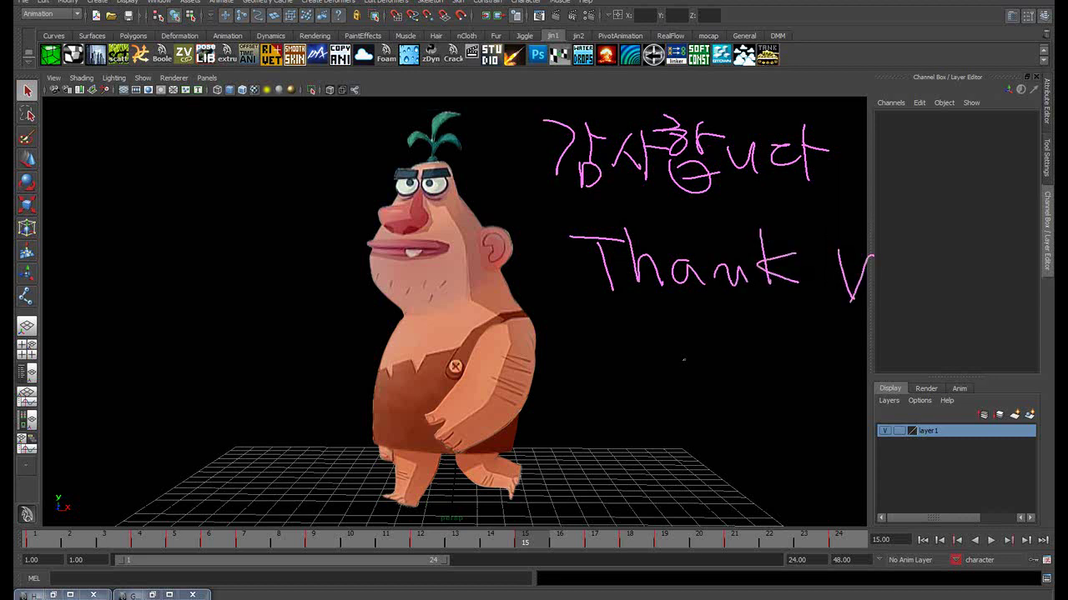
{"action": "mouse_move", "coordinate": [873, 253]}
{"action": "left_mouse_down"}
{"action": "mouse_move", "coordinate": [837, 334]}
{"action": "mouse_move", "coordinate": [894, 260]}
{"action": "left_mouse_up"}
{"action": "mouse_move", "coordinate": [907, 251]}
{"action": "left_mouse_down"}
{"action": "mouse_move", "coordinate": [926, 251]}
{"action": "mouse_move", "coordinate": [934, 283]}
{"action": "left_mouse_up"}
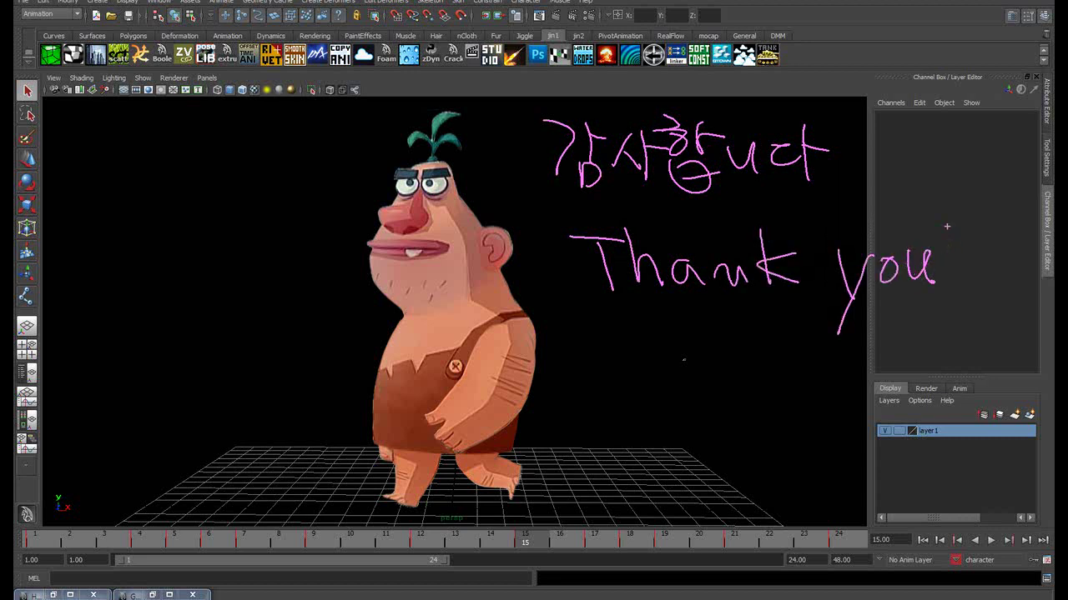
{"action": "key", "text": "Escape"}
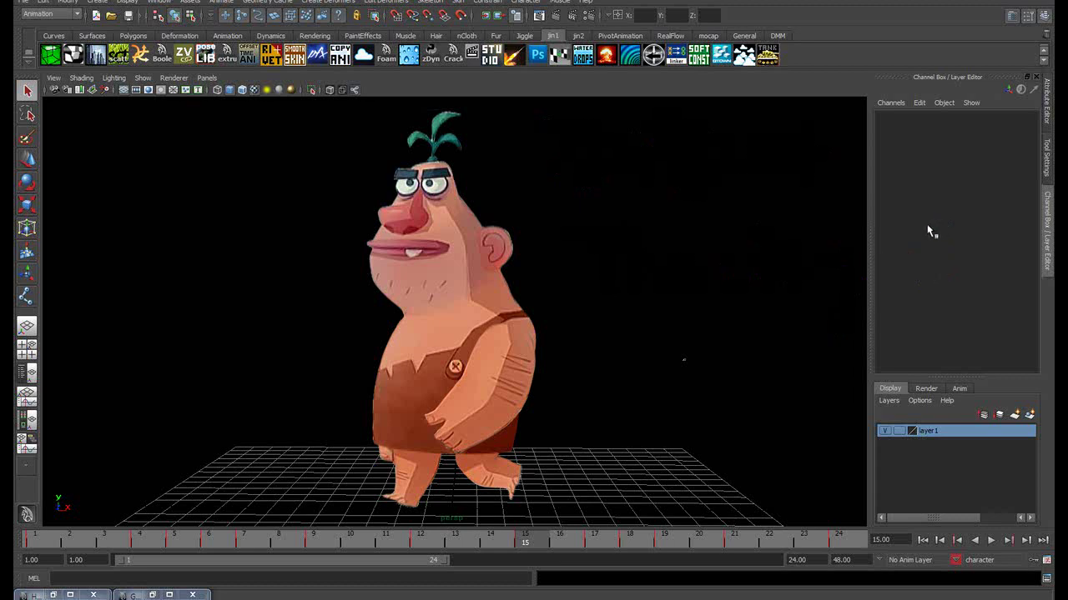